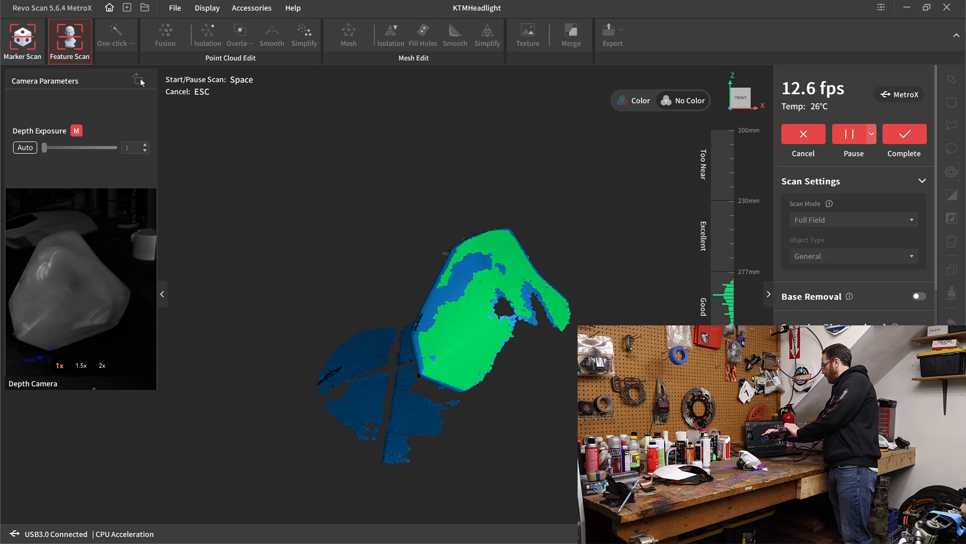
Step: Pause the running capture of the headlight and complete this scan
{"action": "key", "text": "space"}
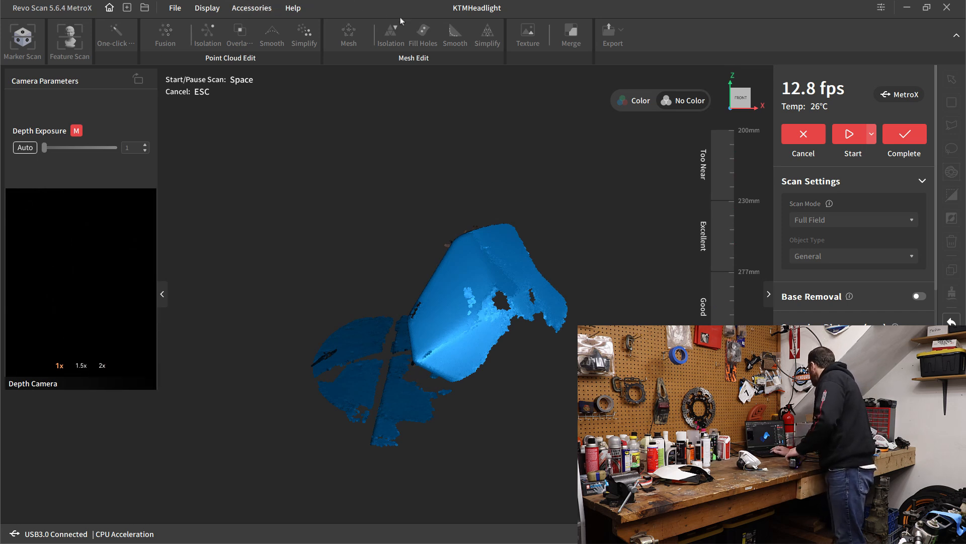
{"action": "left_click", "coordinate": [905, 139]}
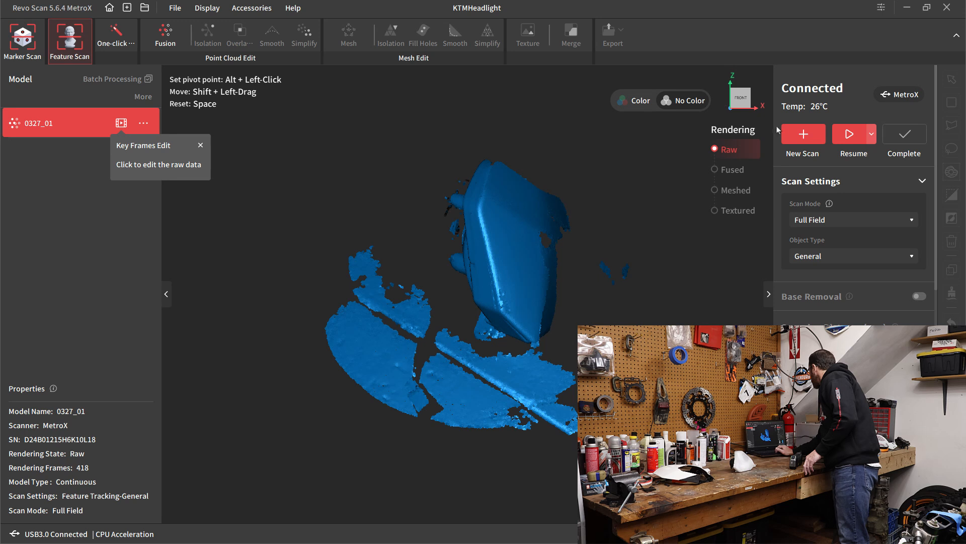
Step: Create a new scan of the repositioned headlight and capture its surfaces in two passes, pausing after each pass
{"action": "left_click", "coordinate": [798, 141]}
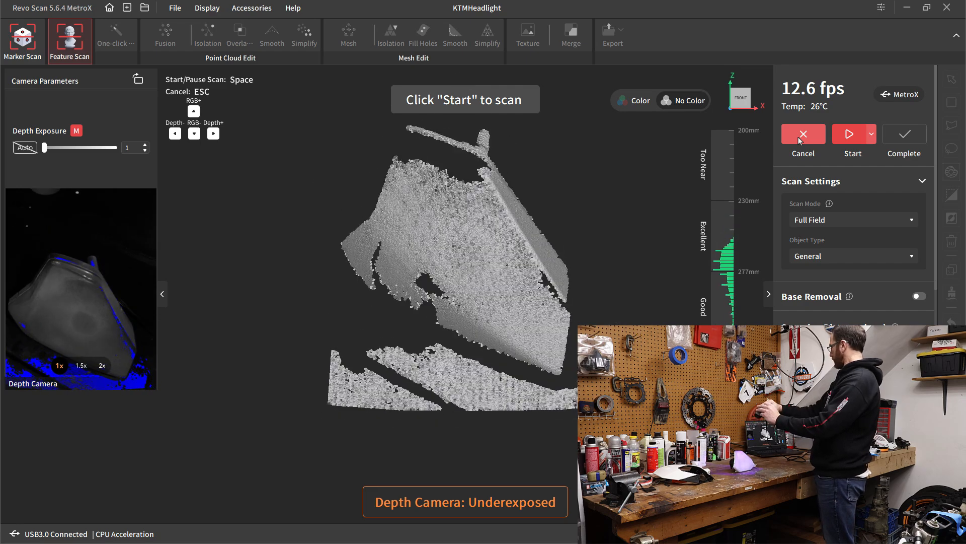
{"action": "key", "text": "space"}
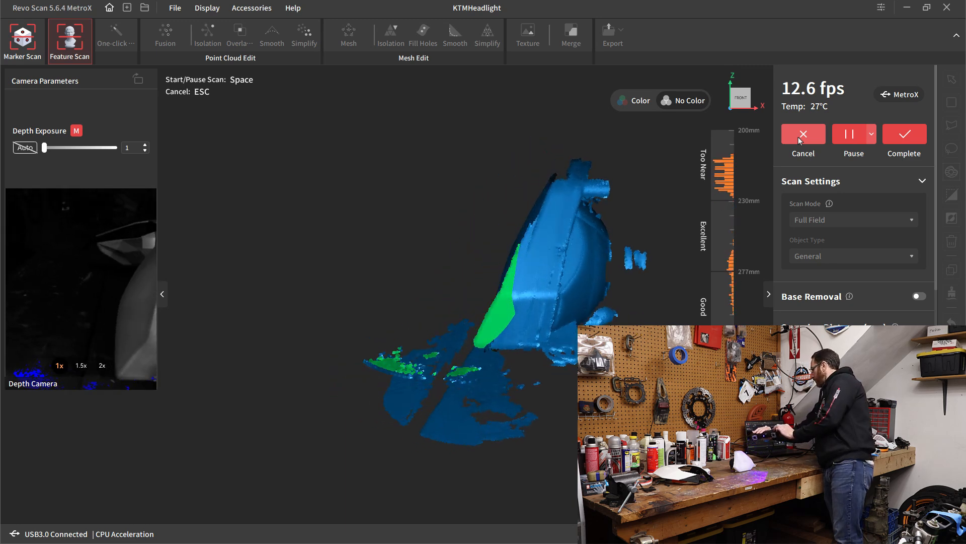
{"action": "key", "text": "space"}
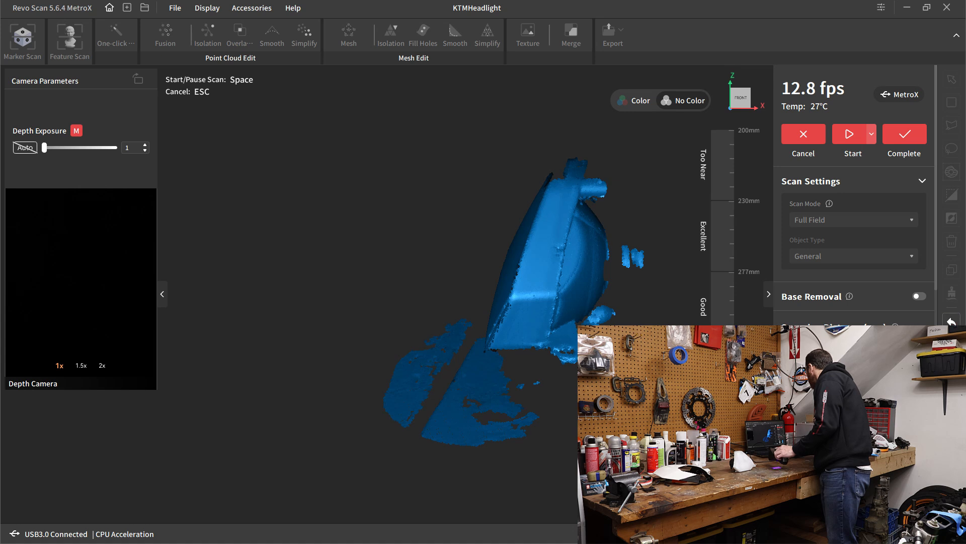
{"action": "left_click_drag", "start_coordinate": [468, 282], "coordinate": [533, 305]}
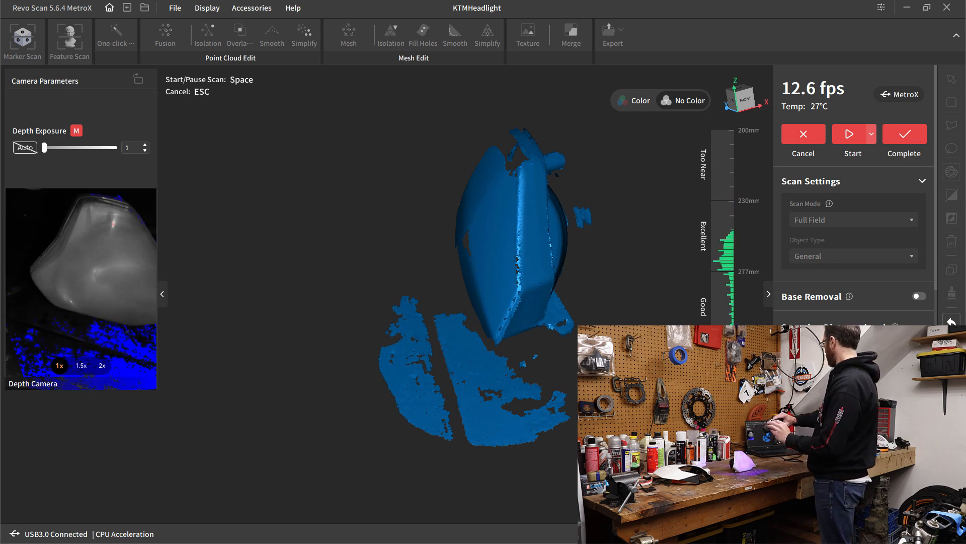
{"action": "key", "text": "space"}
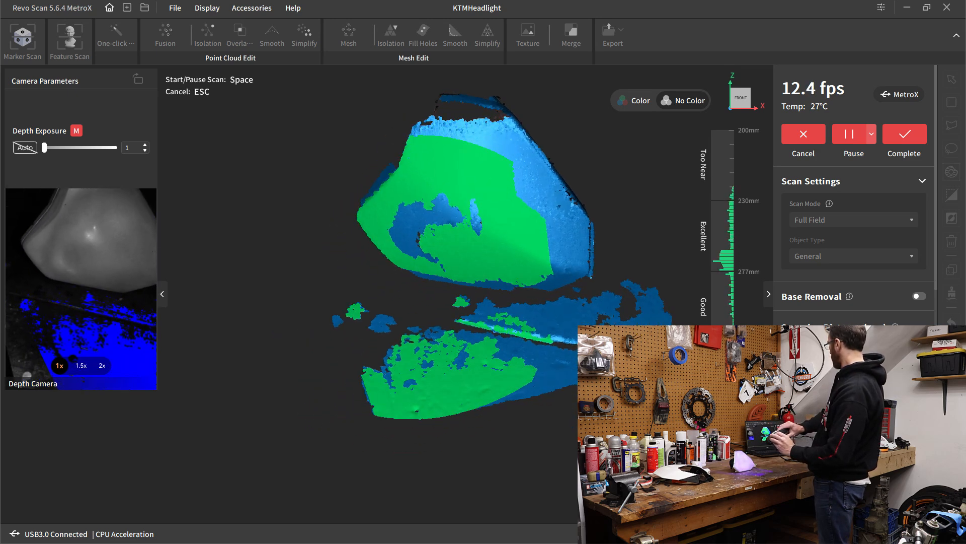
{"action": "key", "text": "space"}
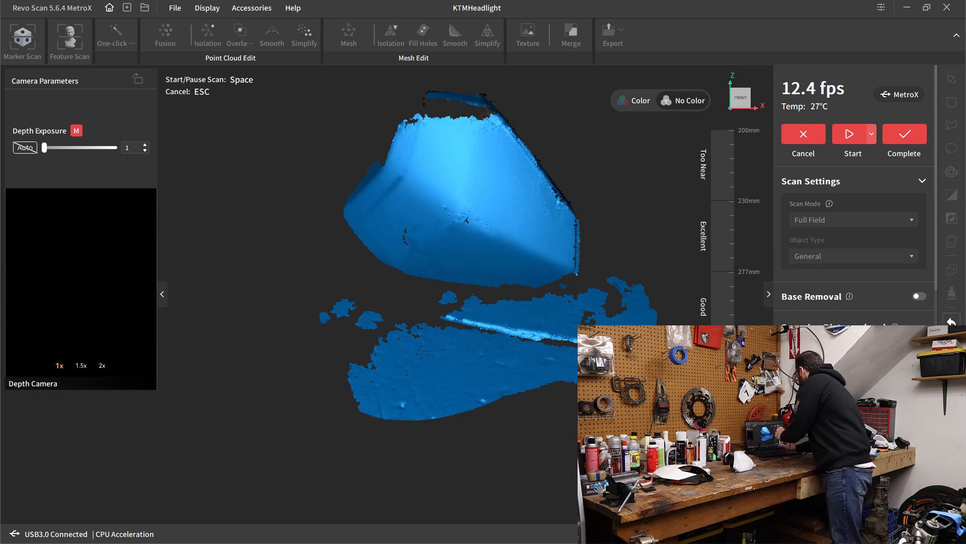
Step: Check the captured headlight surface and roll back the most recently captured frames with three undo steps
{"action": "left_click_drag", "start_coordinate": [479, 370], "coordinate": [458, 338]}
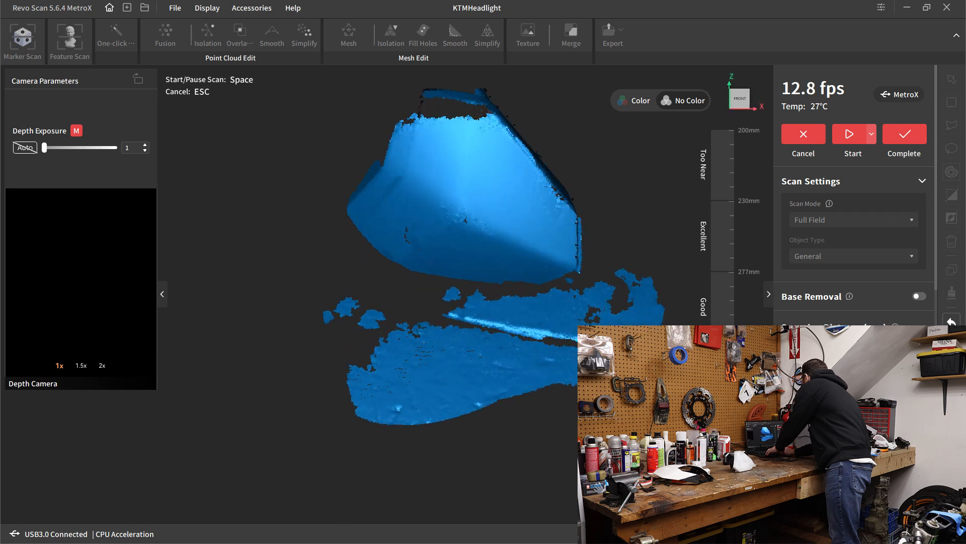
{"action": "left_click", "coordinate": [959, 319]}
{"action": "left_click", "coordinate": [959, 319]}
{"action": "left_click", "coordinate": [960, 319]}
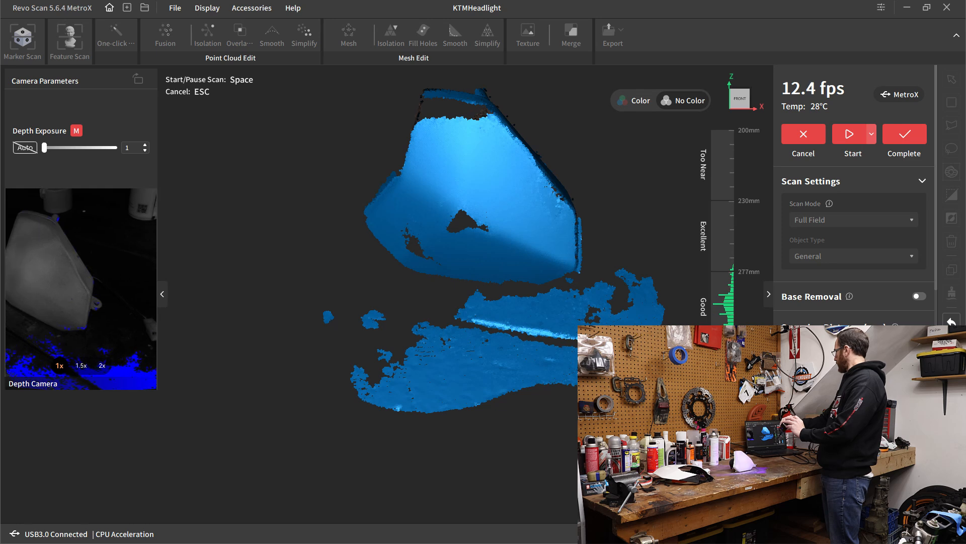
Step: Resume capturing the headlight's surfaces, pause and complete the scan, and open a new scan for the next position
{"action": "key", "text": "space"}
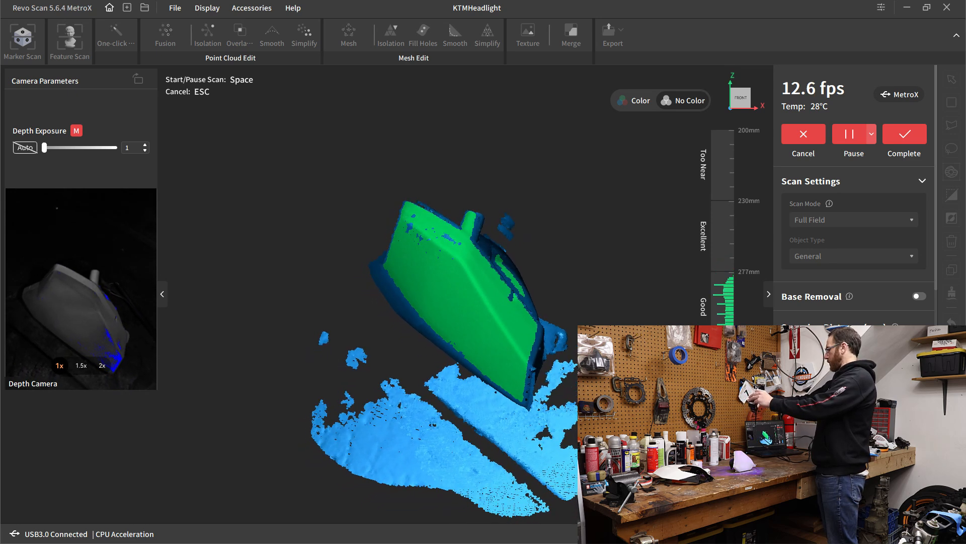
{"action": "key", "text": "space"}
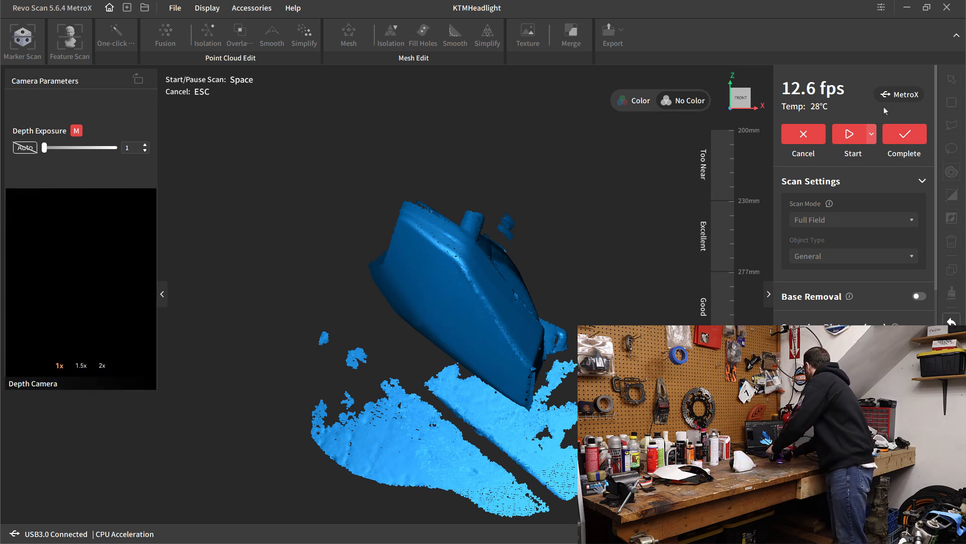
{"action": "left_click", "coordinate": [902, 139]}
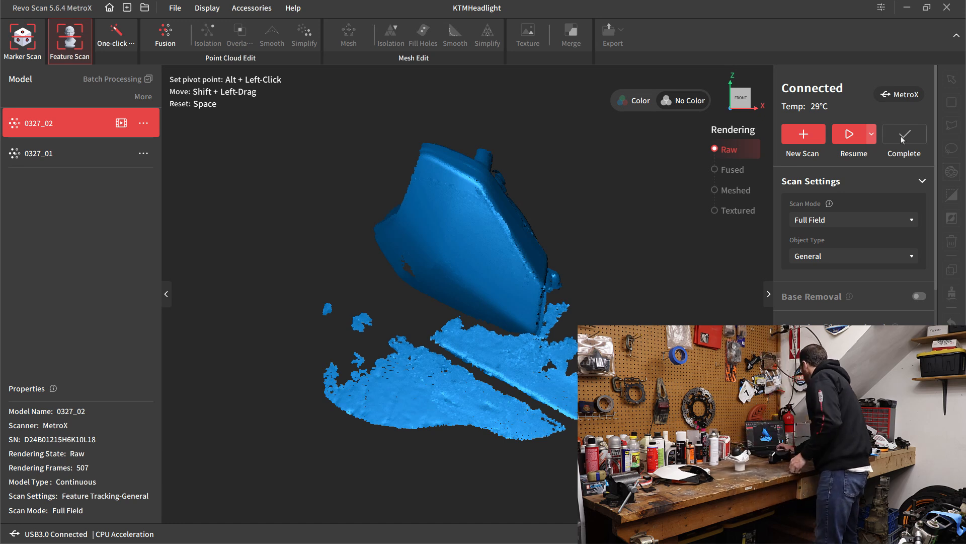
{"action": "left_click", "coordinate": [797, 135]}
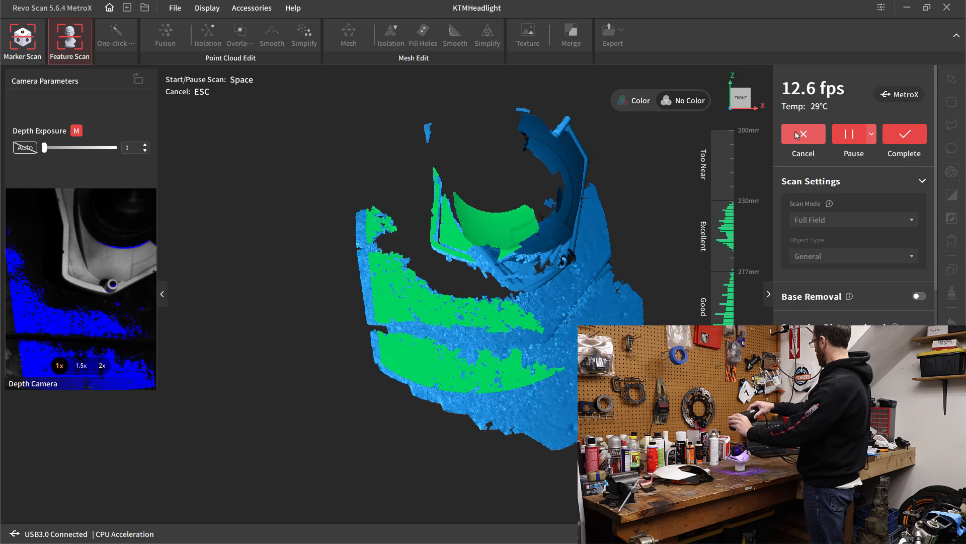
{"action": "key", "text": "space"}
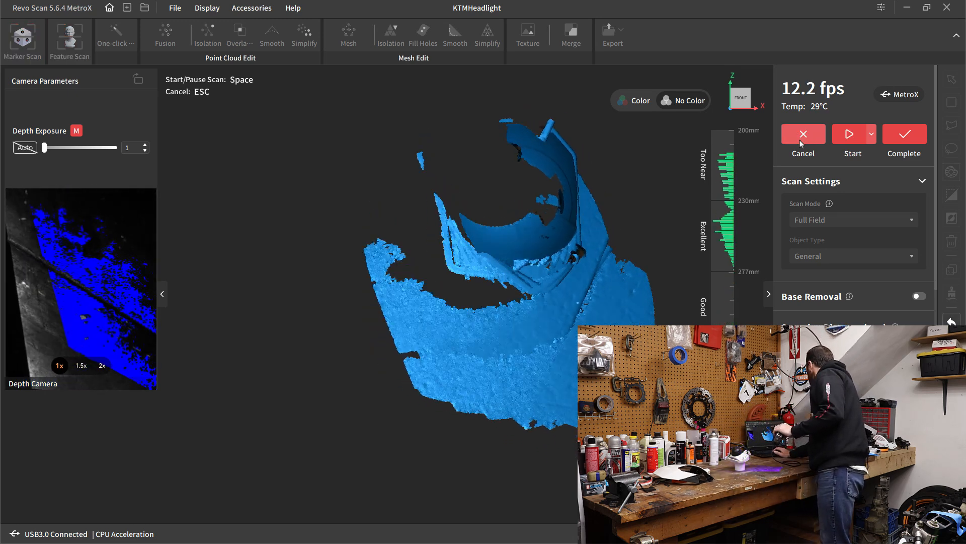
{"action": "left_click", "coordinate": [804, 139]}
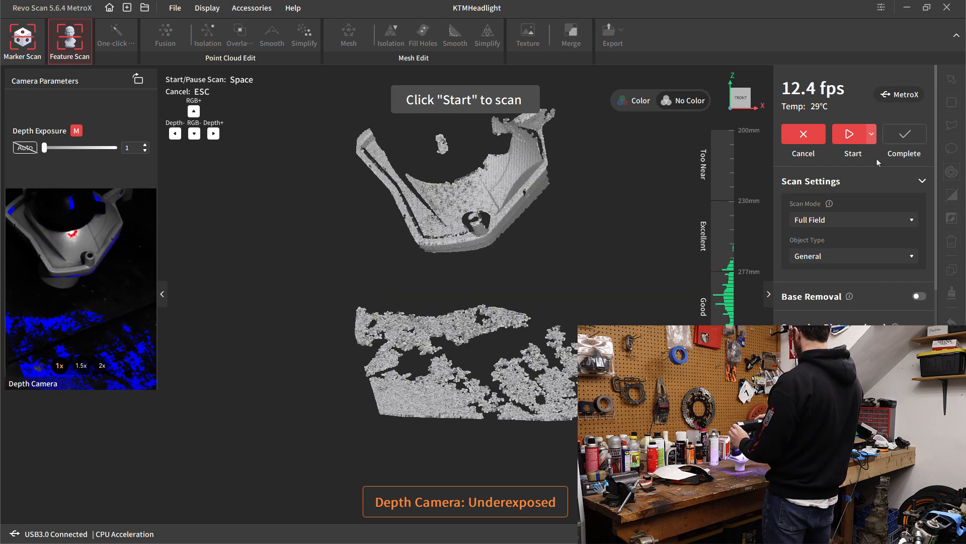
{"action": "key", "text": "space"}
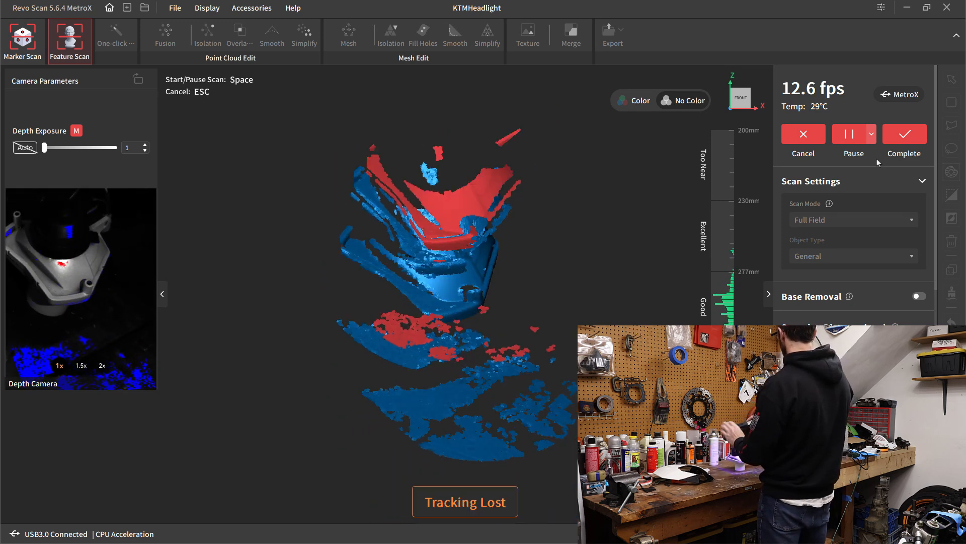
{"action": "key", "text": "space"}
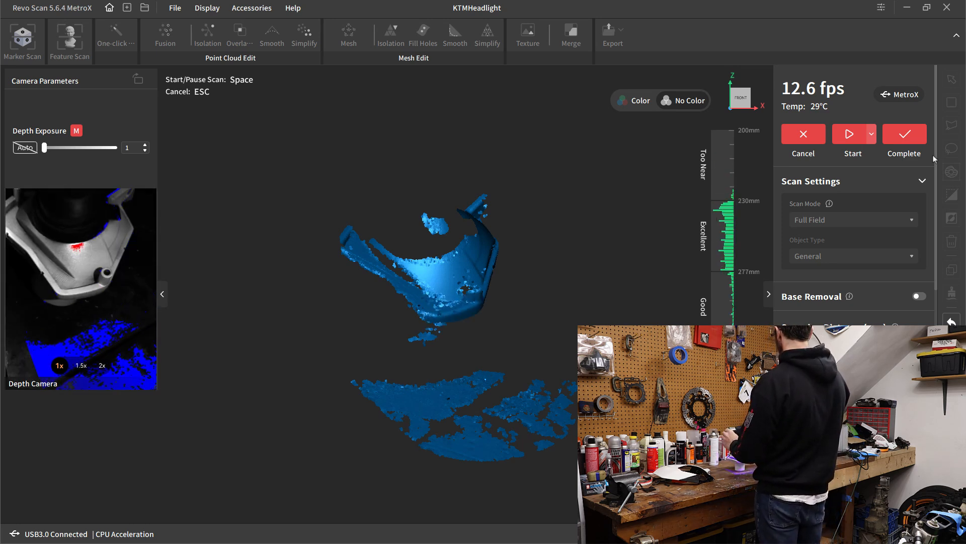
{"action": "key", "text": "space"}
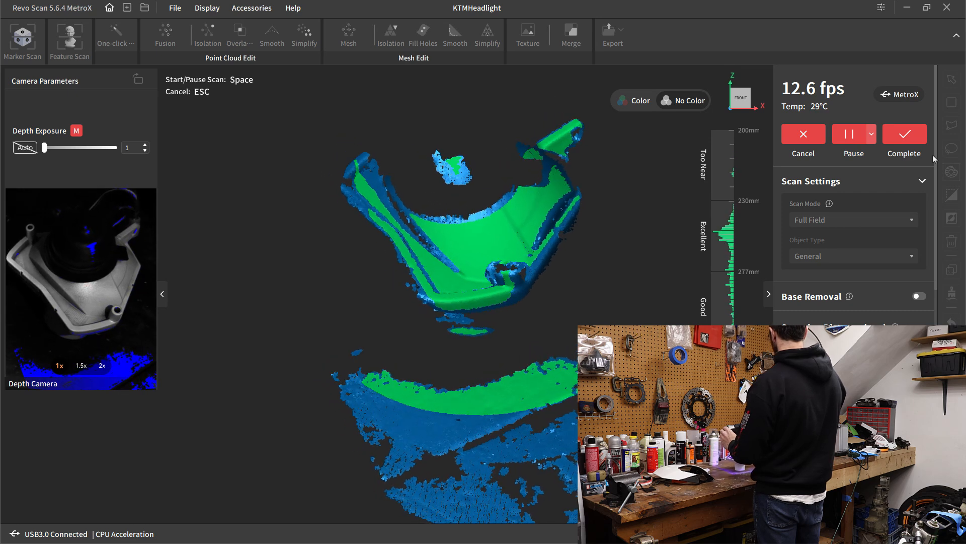
{"action": "key", "text": "space"}
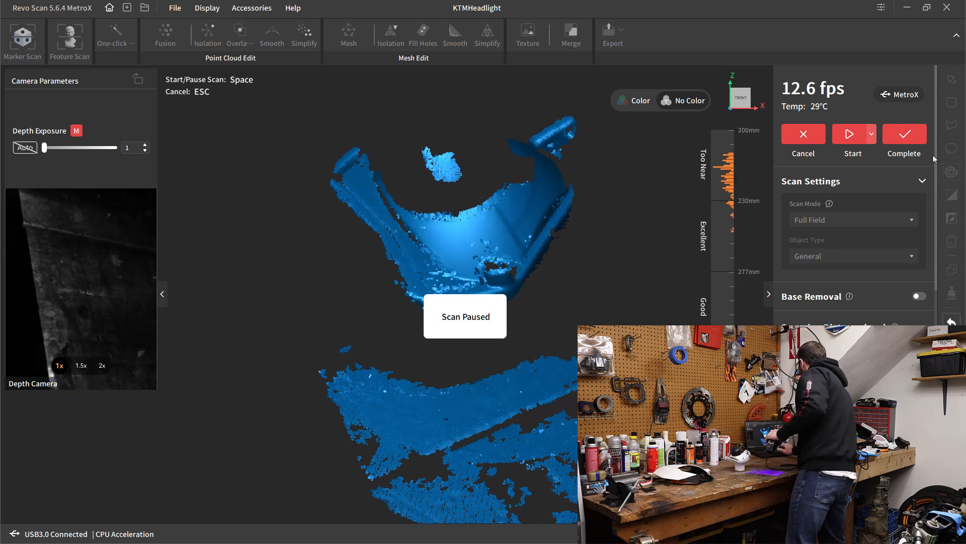
{"action": "left_click", "coordinate": [805, 134]}
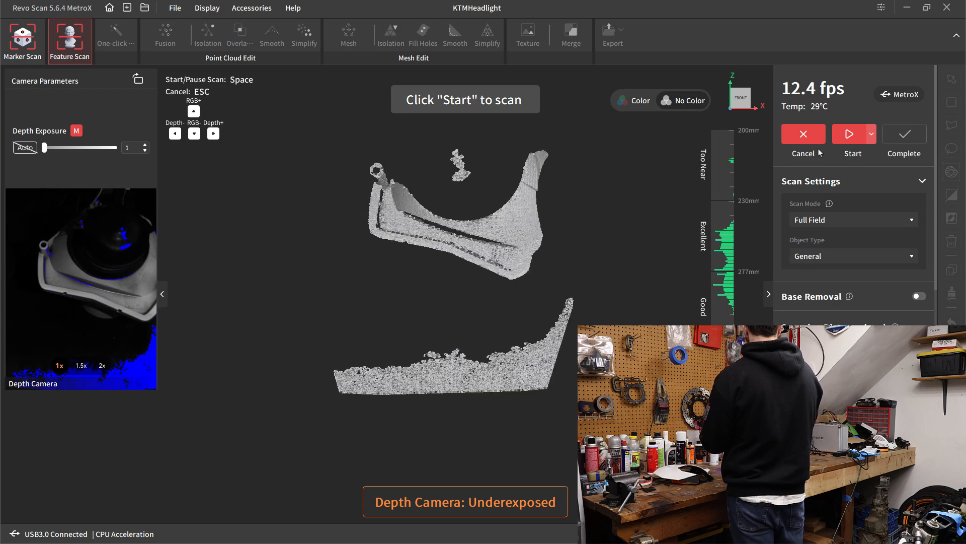
Step: Capture the open back and side housing of the headlight resting on its stand, pause, and complete the scan
{"action": "key", "text": "space"}
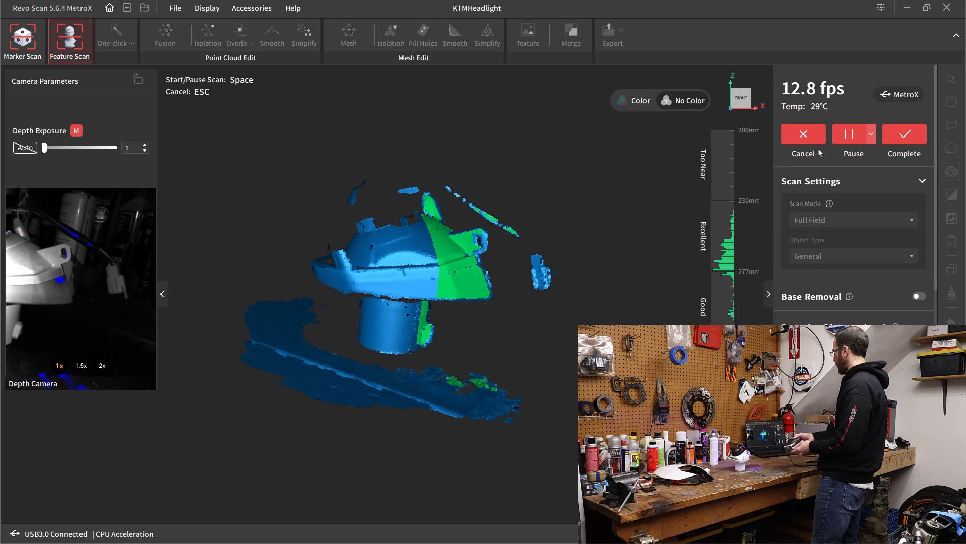
{"action": "key", "text": "space"}
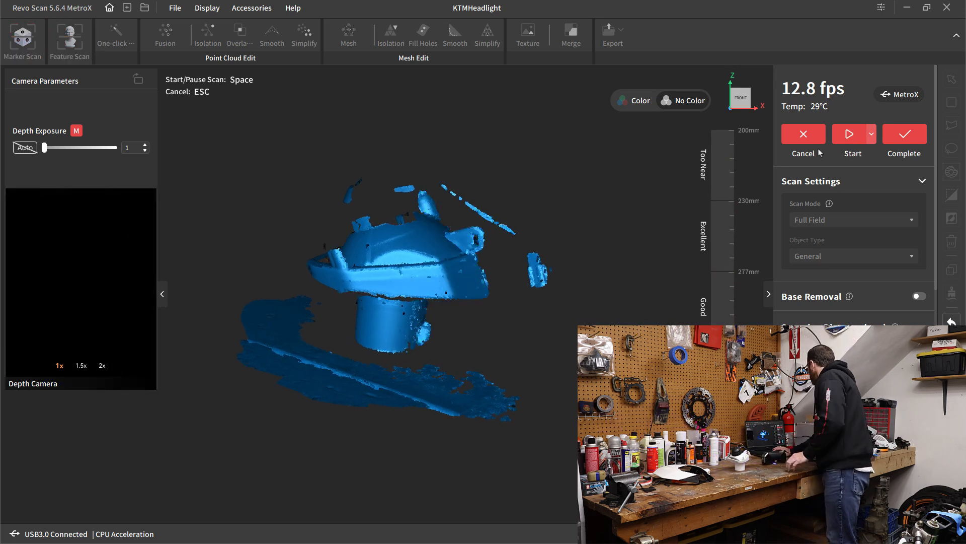
{"action": "left_click", "coordinate": [907, 138]}
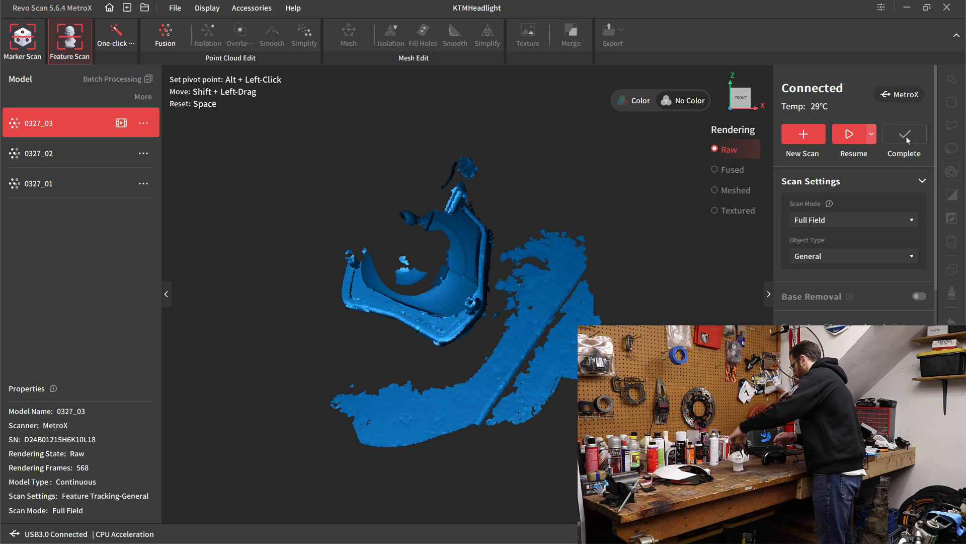
Step: Create another scan, capture the headlight's rear dome, mounting tabs and rim from the new position, and complete it
{"action": "left_click", "coordinate": [803, 136]}
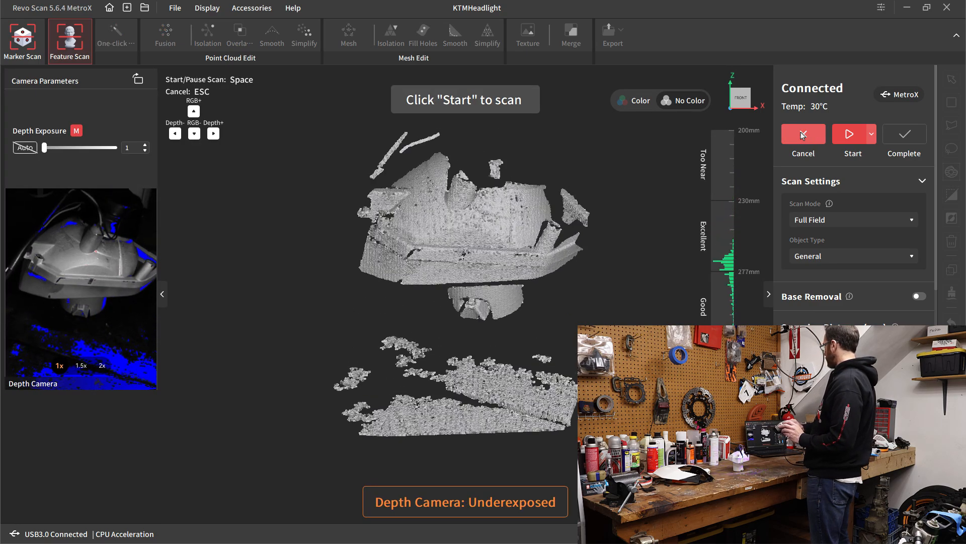
{"action": "key", "text": "space"}
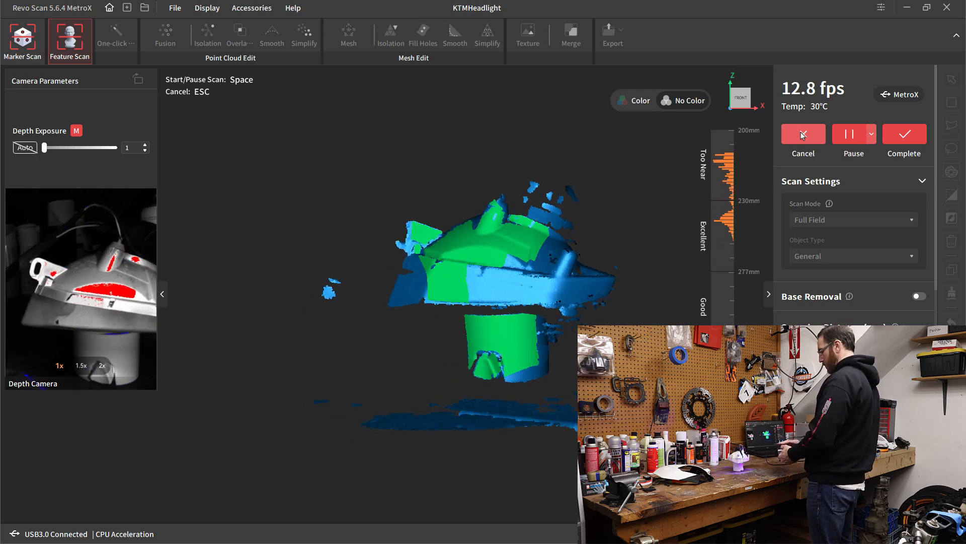
{"action": "key", "text": "space"}
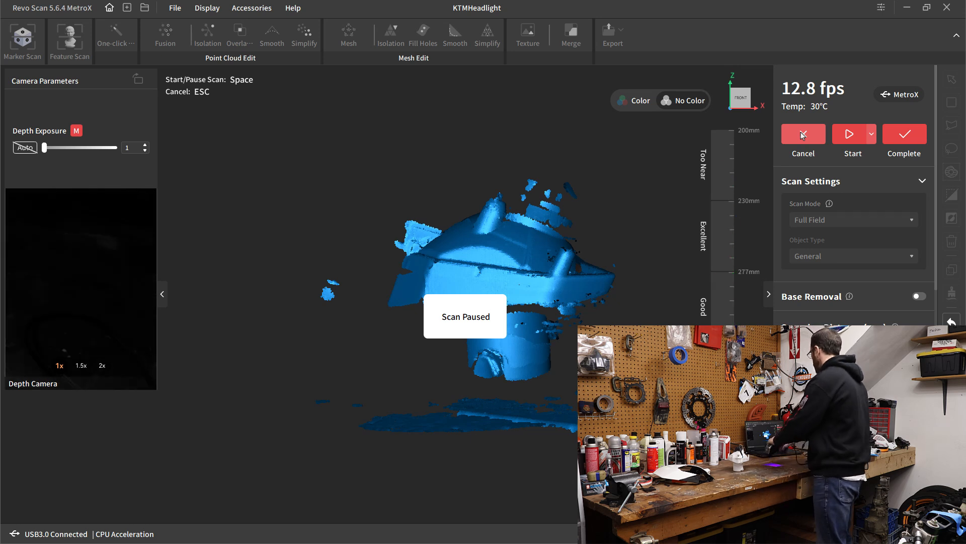
{"action": "left_click", "coordinate": [897, 137]}
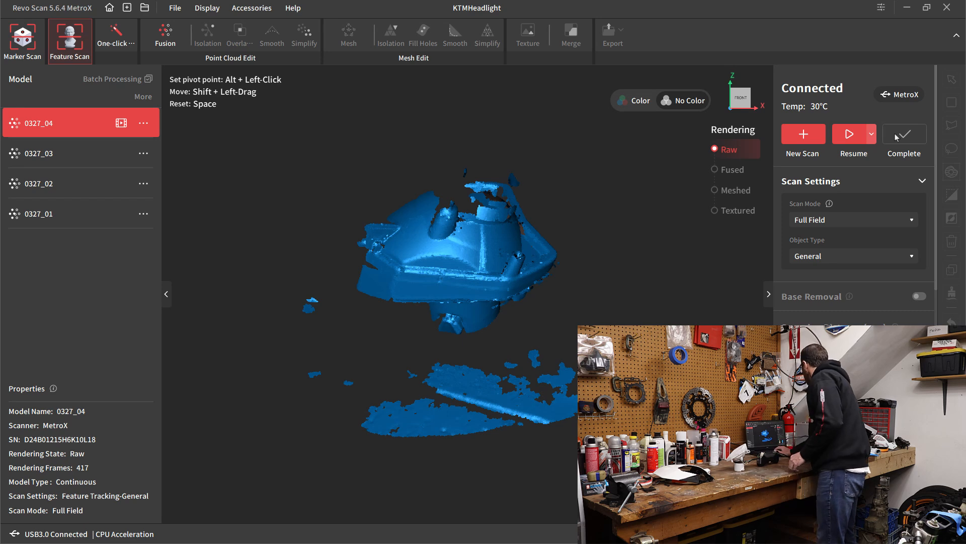
Step: Create a new scan and capture the headlight's outer face and side rim from several angles, pausing between passes
{"action": "left_click", "coordinate": [803, 143]}
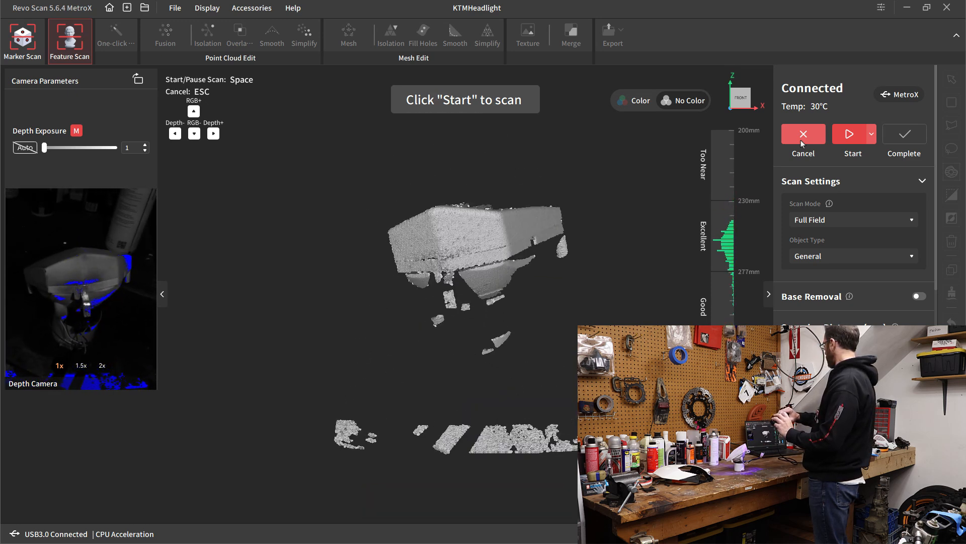
{"action": "key", "text": "space"}
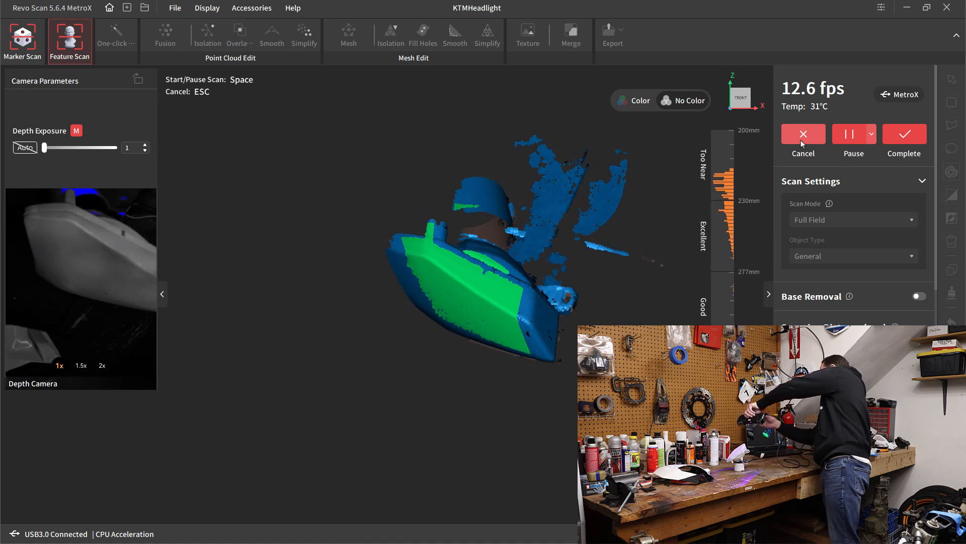
{"action": "key", "text": "space"}
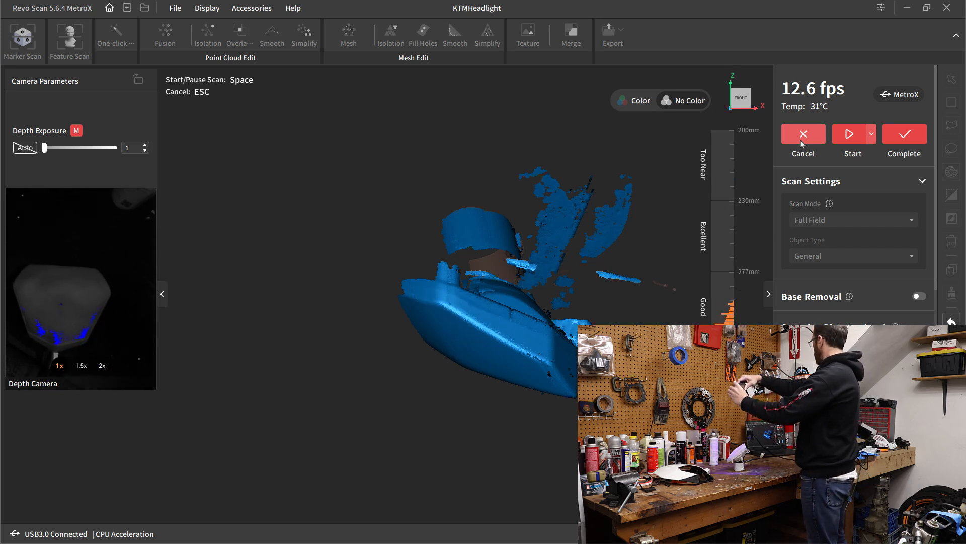
{"action": "key", "text": "space"}
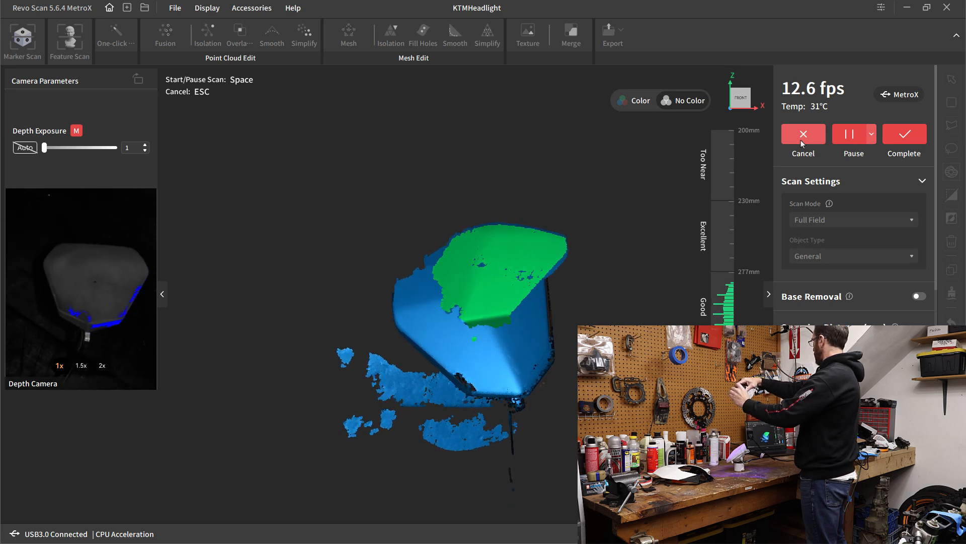
{"action": "key", "text": "space"}
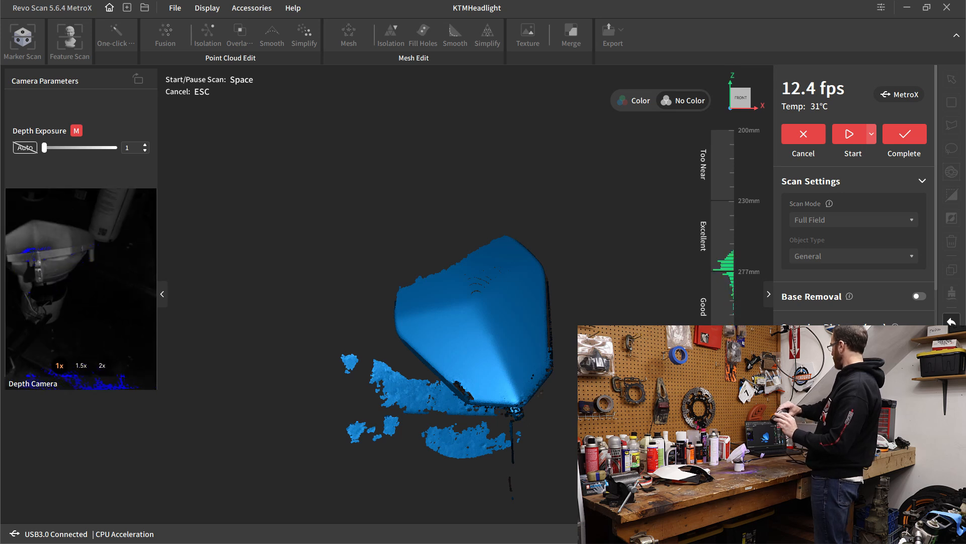
{"action": "key", "text": "space"}
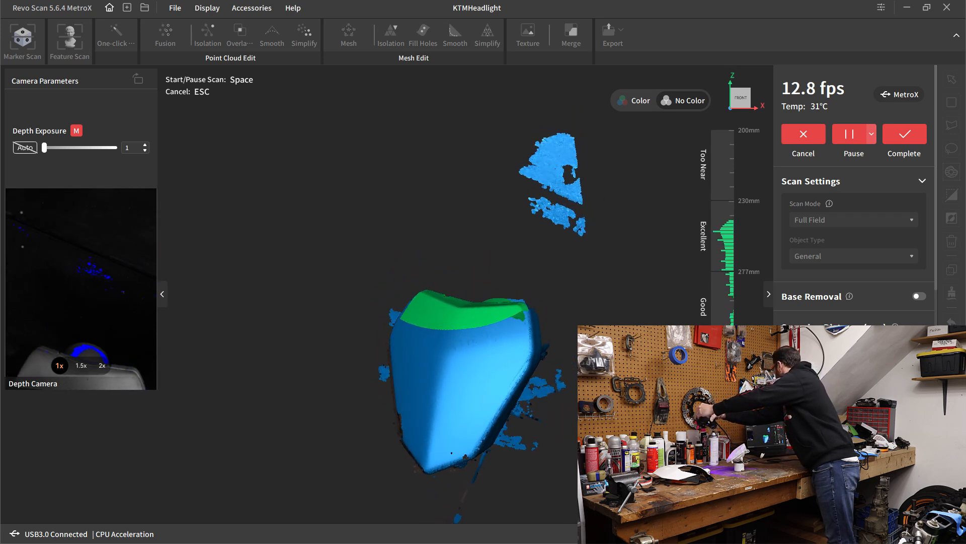
{"action": "key", "text": "space"}
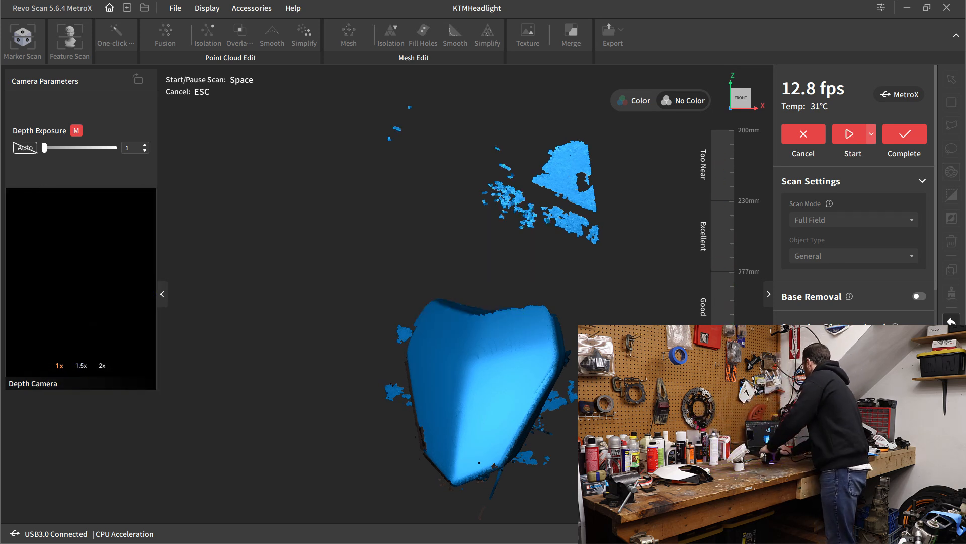
Step: Check the captured surface, resume capturing the headlight's lower rim, mounting tabs and stand in two more passes, and complete the scan
{"action": "left_click_drag", "start_coordinate": [529, 440], "coordinate": [572, 238]}
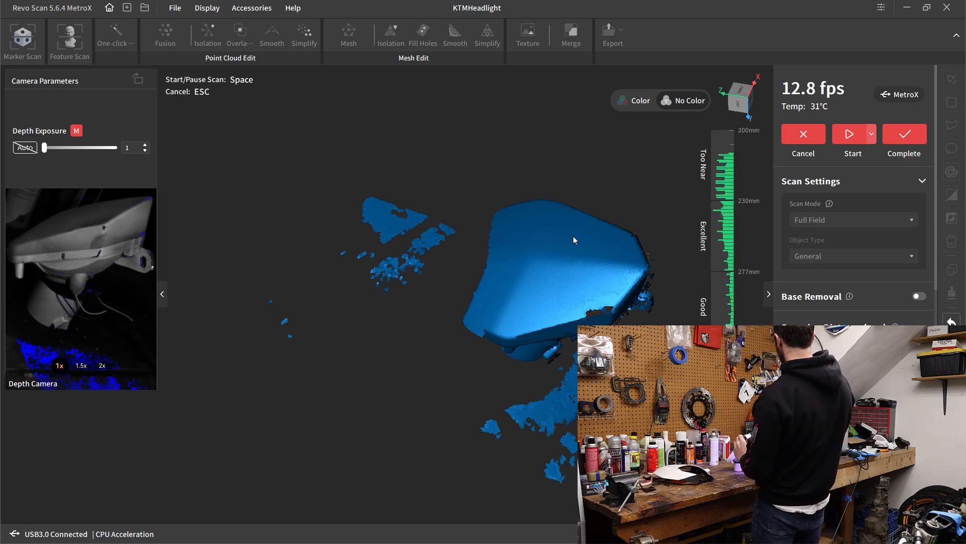
{"action": "key", "text": "space"}
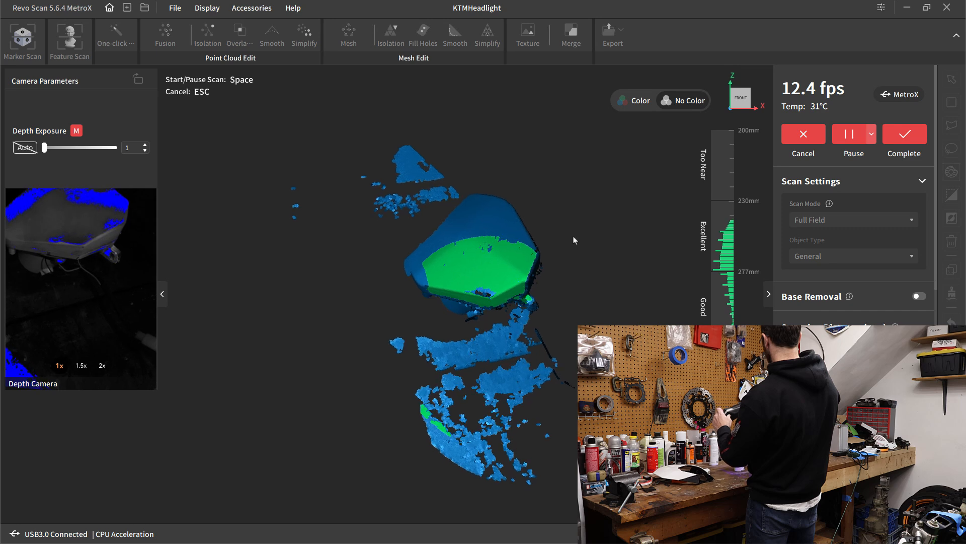
{"action": "key", "text": "space"}
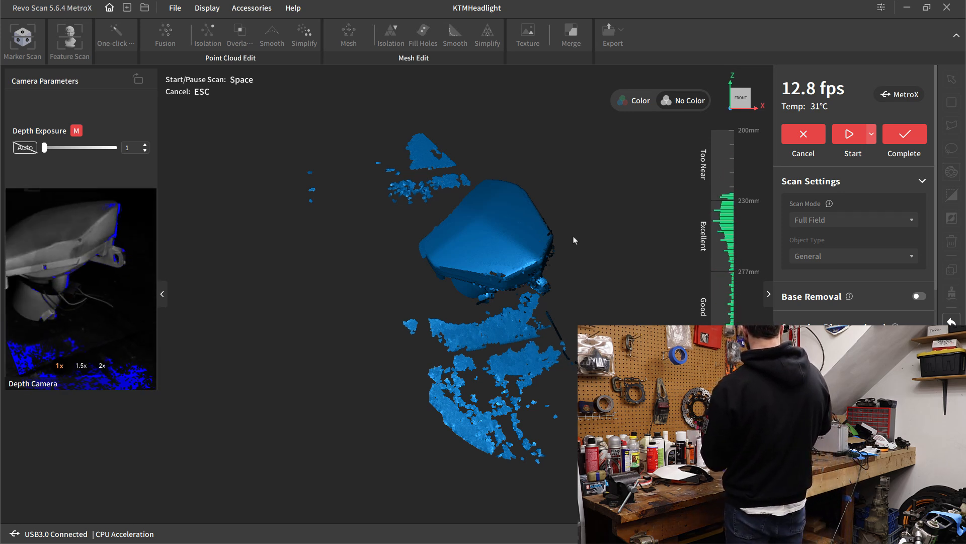
{"action": "key", "text": "space"}
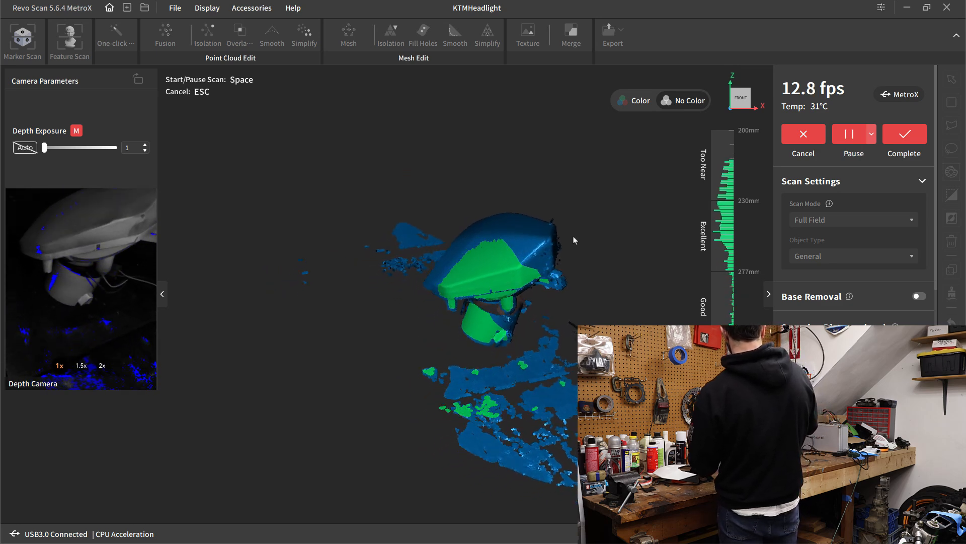
{"action": "key", "text": "space"}
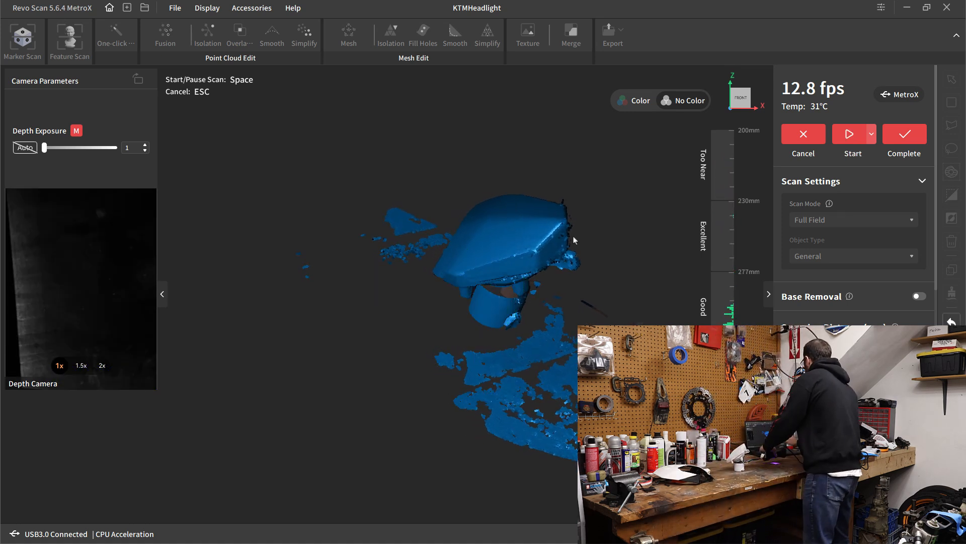
{"action": "left_click", "coordinate": [906, 138]}
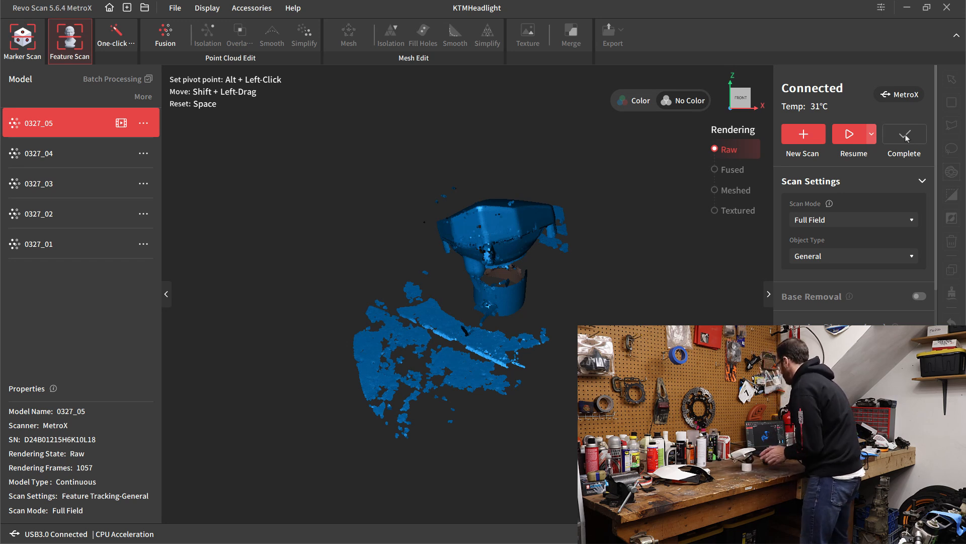
Step: Create another scan for the next position, capture the headlight's rim and outer face on its stand, pause, and complete it
{"action": "left_click", "coordinate": [799, 144]}
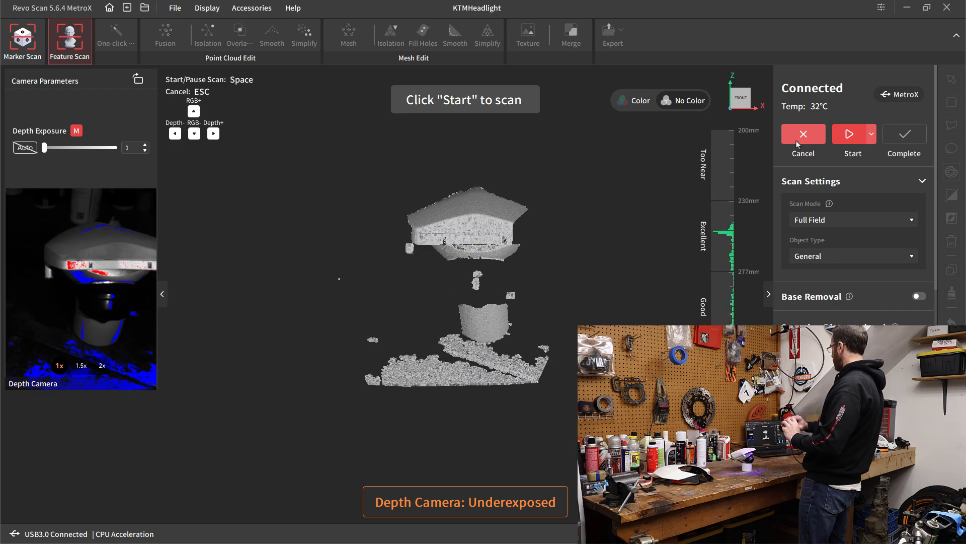
{"action": "key", "text": "space"}
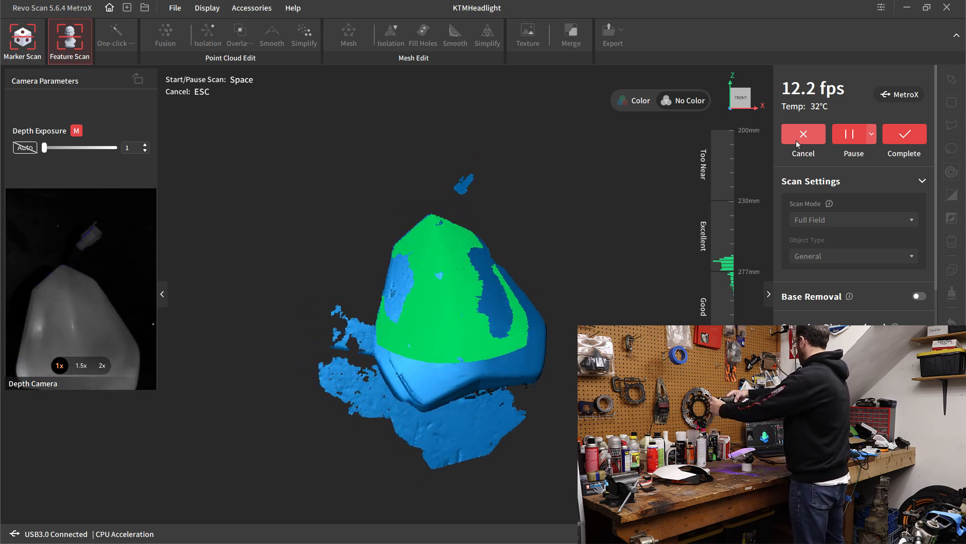
{"action": "key", "text": "space"}
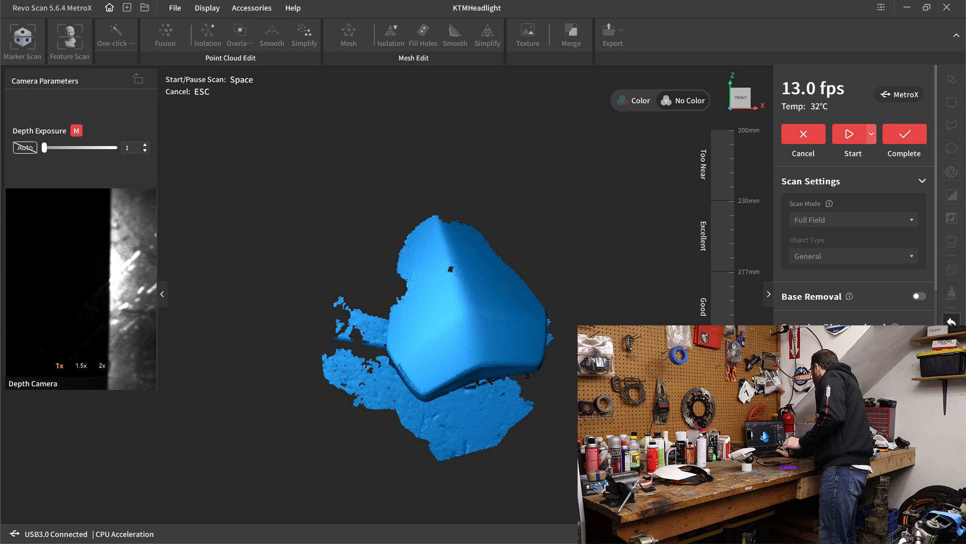
{"action": "left_click", "coordinate": [908, 140]}
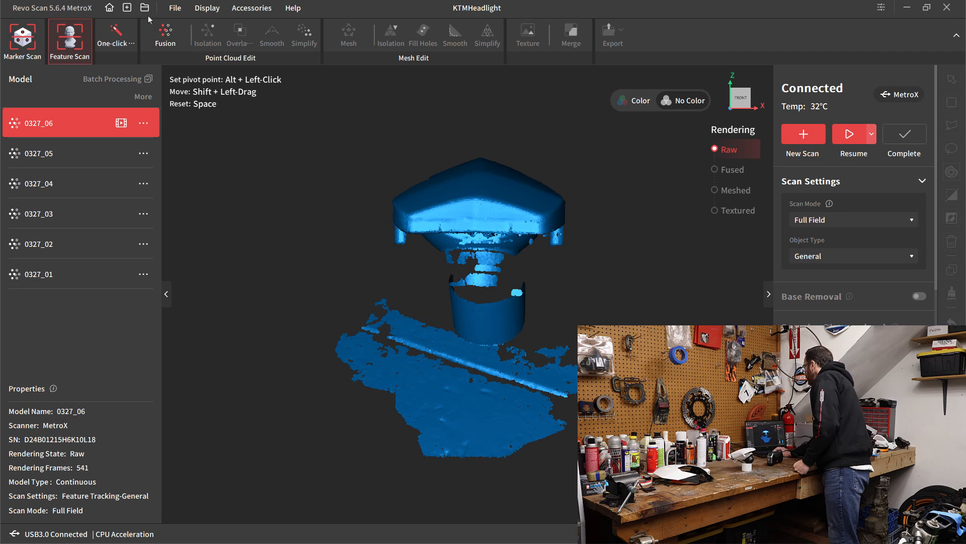
{"action": "left_click", "coordinate": [175, 8]}
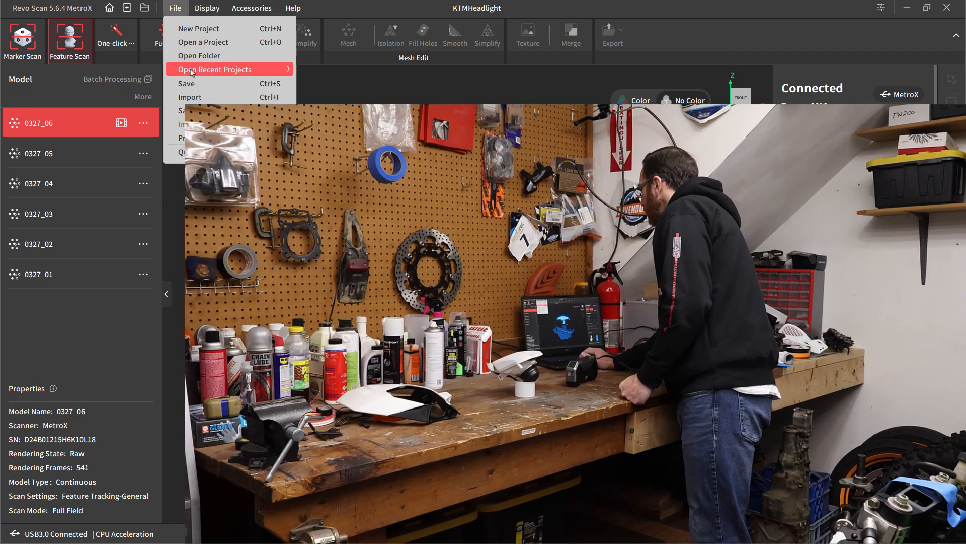
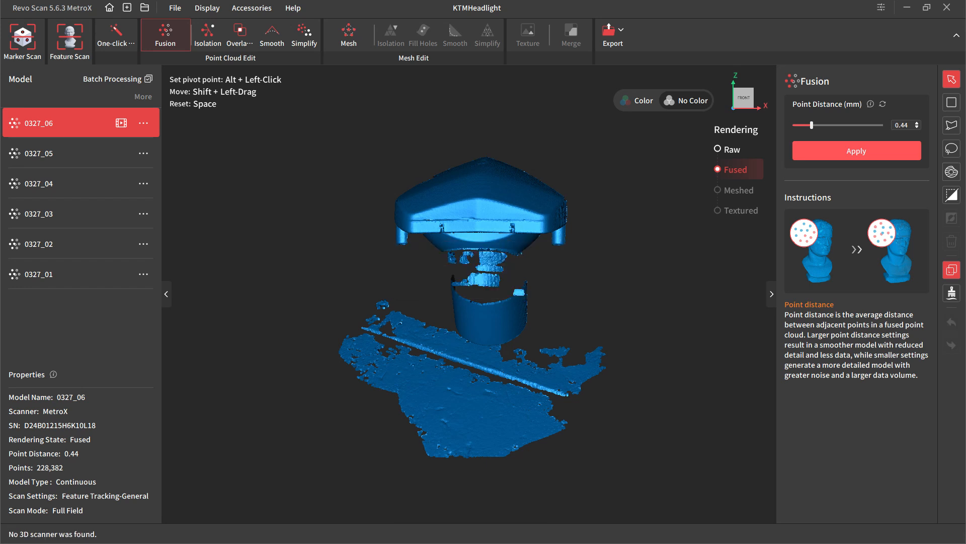
Step: Delete the stand and workbench points below the headlight in the fused scan 0327_06 with a polygon selection
{"action": "left_click_drag", "start_coordinate": [553, 294], "coordinate": [562, 276]}
{"action": "mouse_move", "coordinate": [554, 324]}
{"action": "left_mouse_down"}
{"action": "mouse_move", "coordinate": [460, 326]}
{"action": "mouse_move", "coordinate": [495, 303]}
{"action": "mouse_move", "coordinate": [569, 319]}
{"action": "mouse_move", "coordinate": [556, 337]}
{"action": "left_mouse_up"}
{"action": "left_click", "coordinate": [951, 125]}
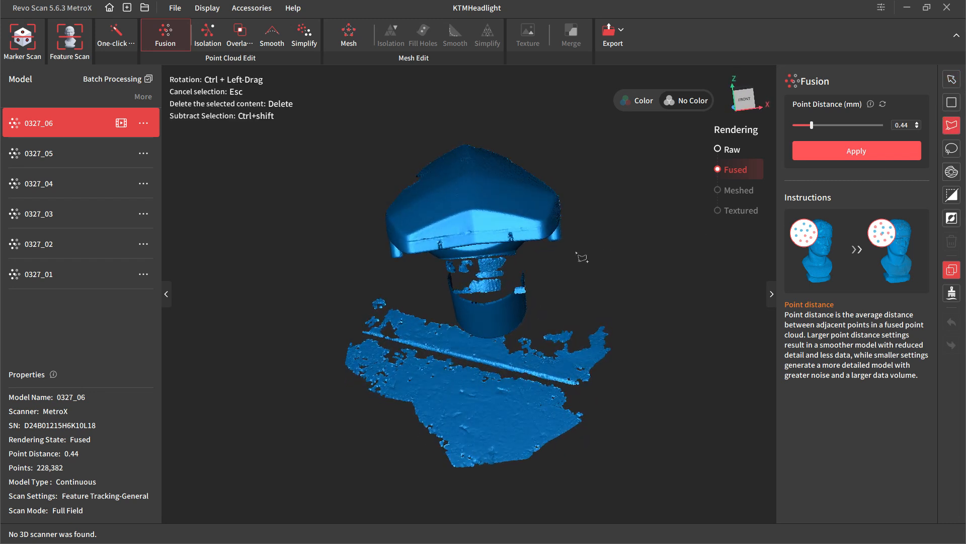
{"action": "left_click", "coordinate": [439, 262]}
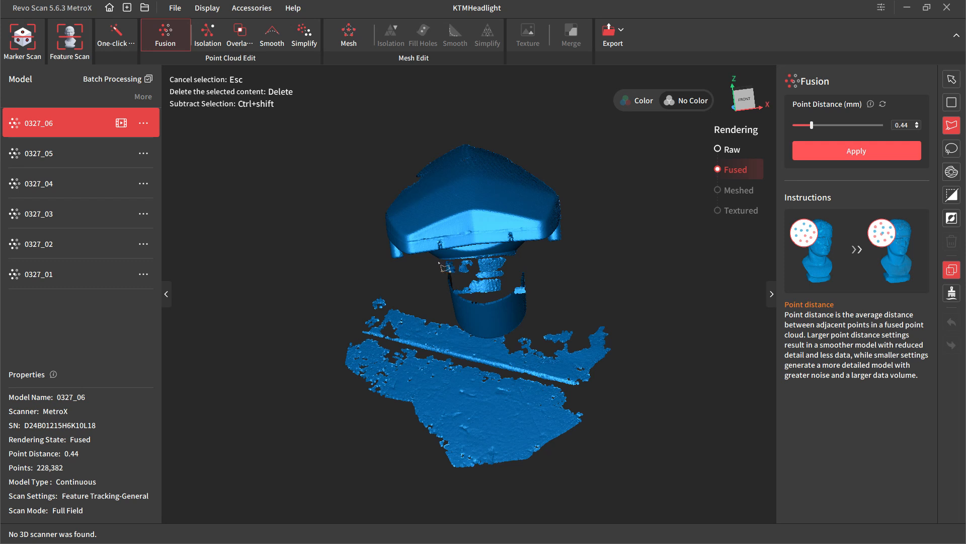
{"action": "left_click", "coordinate": [532, 252]}
{"action": "left_click", "coordinate": [649, 338]}
{"action": "left_click", "coordinate": [618, 464]}
{"action": "left_click", "coordinate": [438, 493]}
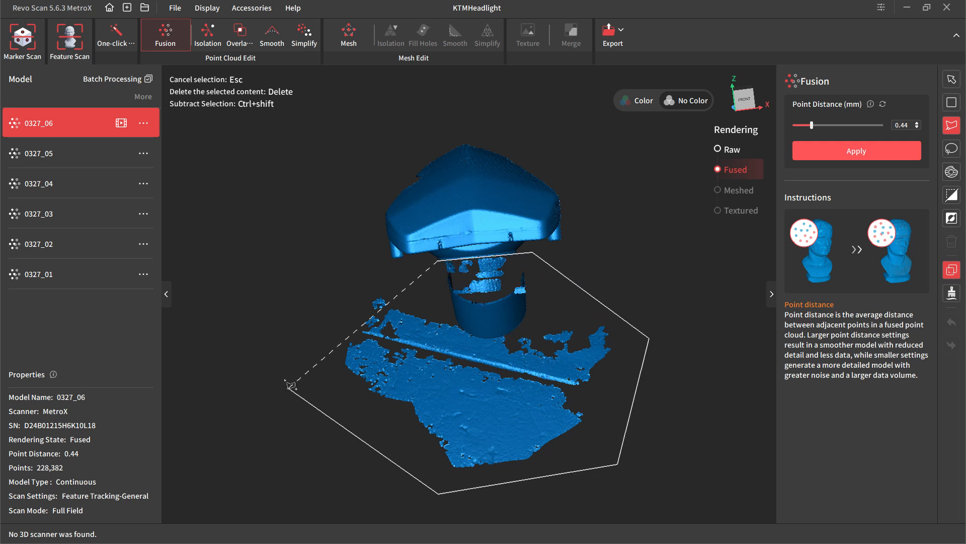
{"action": "left_click", "coordinate": [281, 356]}
{"action": "left_click", "coordinate": [442, 266]}
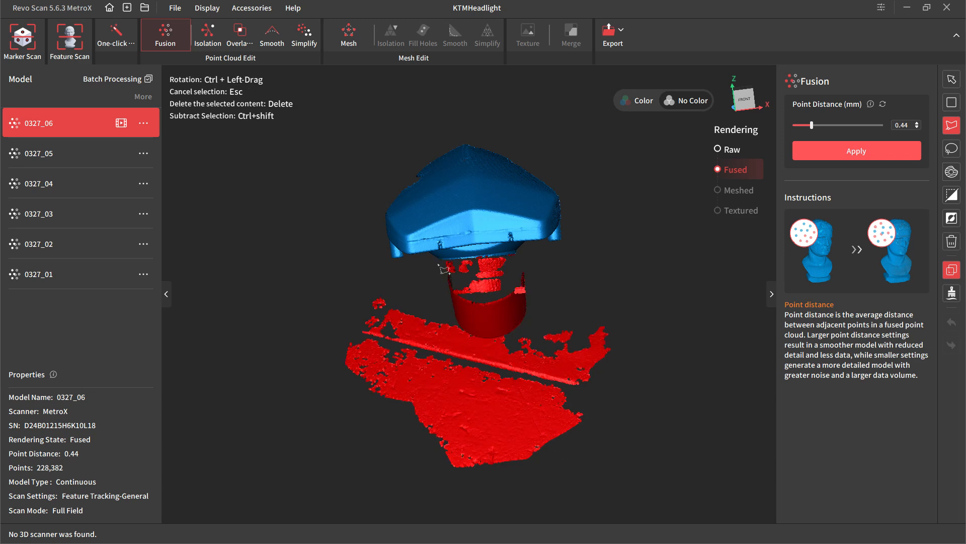
{"action": "key", "text": "Delete"}
{"action": "key", "text": "Escape"}
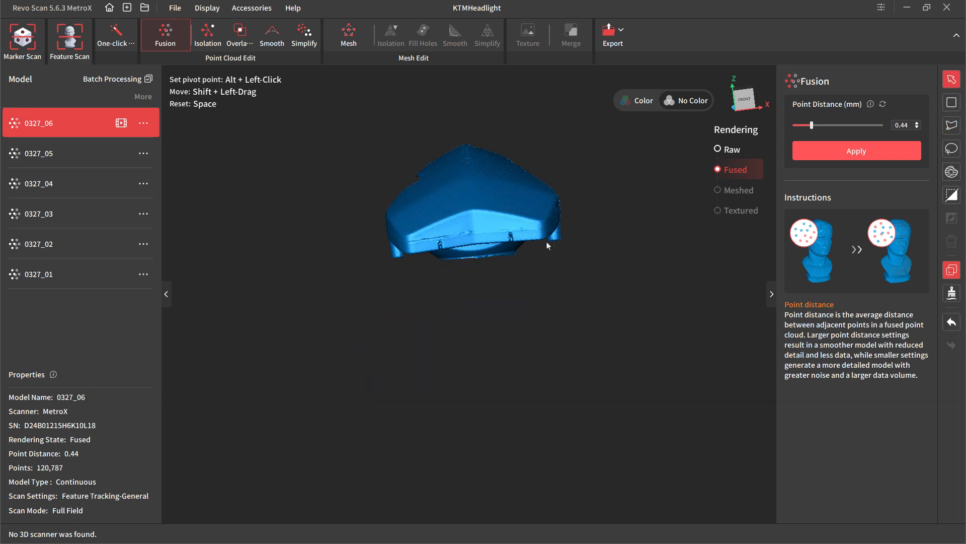
Step: Delete the ragged-edged part of the headlight's outer face, including the small hole, with a polygon selection
{"action": "left_click_drag", "start_coordinate": [515, 294], "coordinate": [420, 307]}
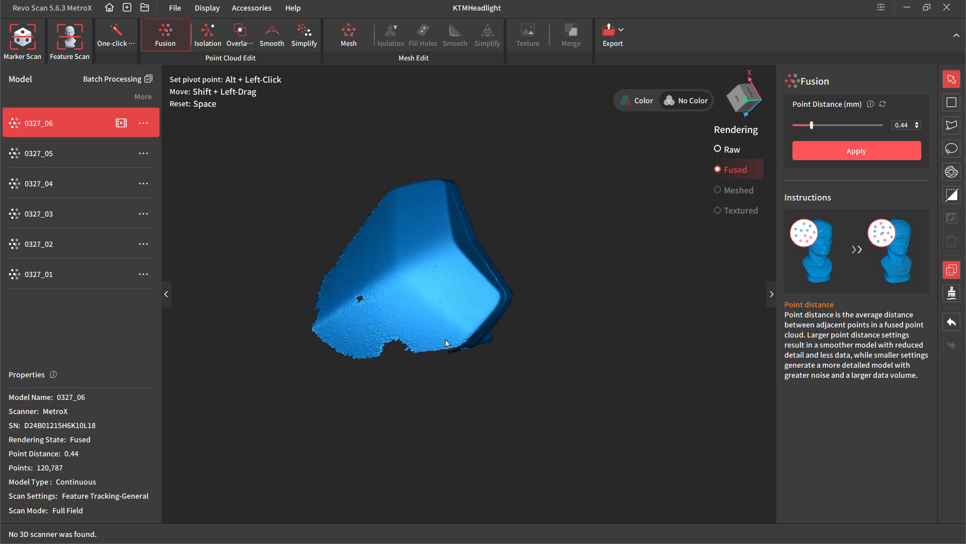
{"action": "left_click", "coordinate": [951, 125]}
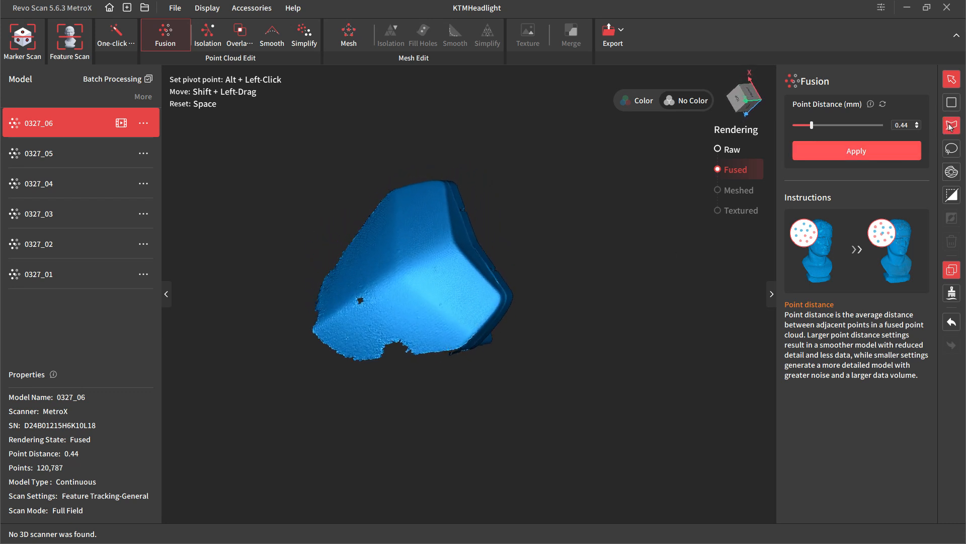
{"action": "left_click", "coordinate": [373, 199]}
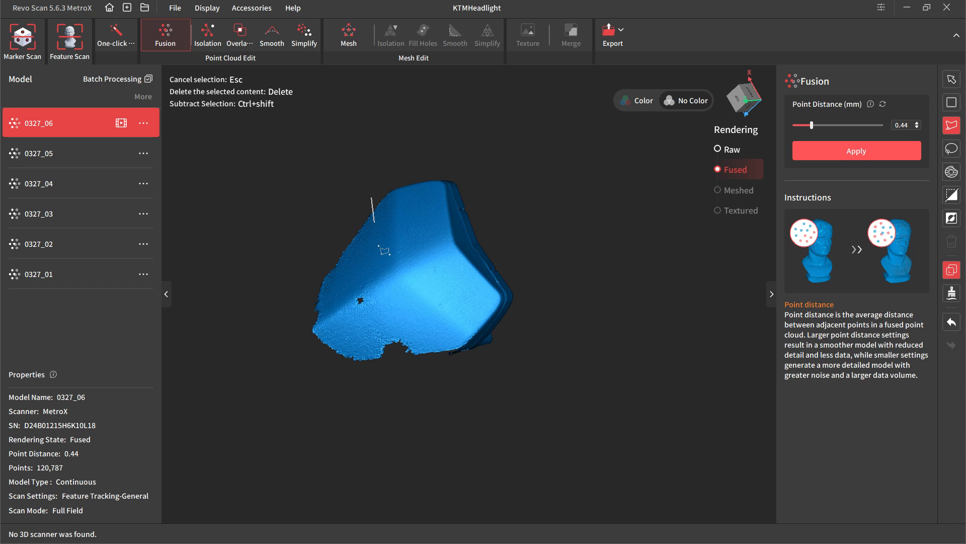
{"action": "left_click", "coordinate": [448, 366]}
{"action": "left_click", "coordinate": [327, 395]}
{"action": "left_click", "coordinate": [280, 305]}
{"action": "left_click", "coordinate": [329, 218]}
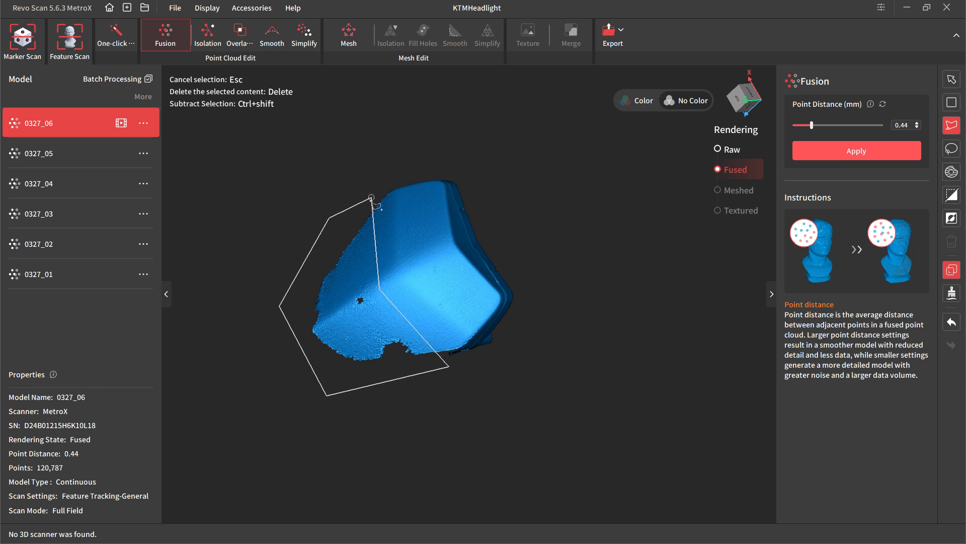
{"action": "left_click", "coordinate": [372, 199]}
{"action": "key", "text": "Delete"}
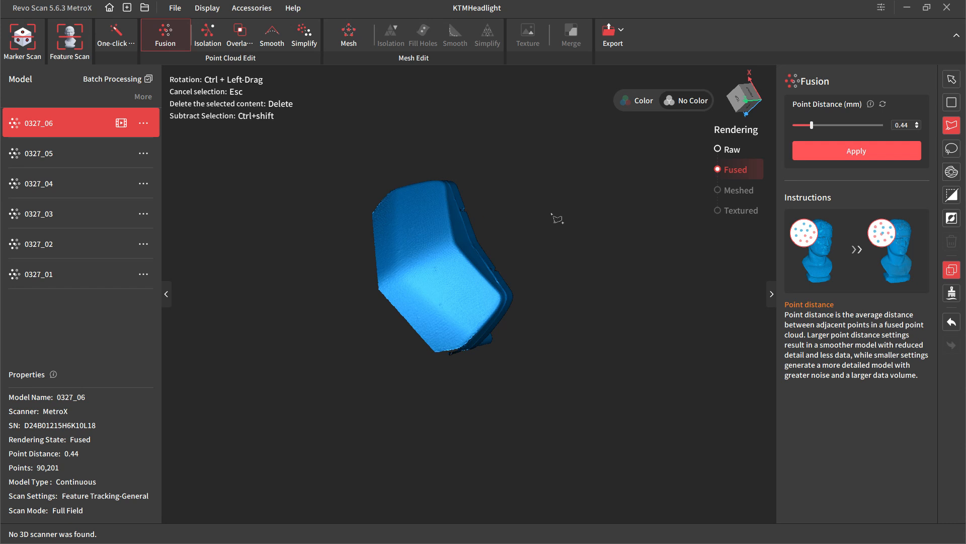
{"action": "key", "text": "Escape"}
Step: Detect isolated points in the trimmed cloud at a 15.0% isolation rate and apply their removal
{"action": "left_click_drag", "start_coordinate": [543, 290], "coordinate": [449, 296]}
{"action": "left_click", "coordinate": [210, 44]}
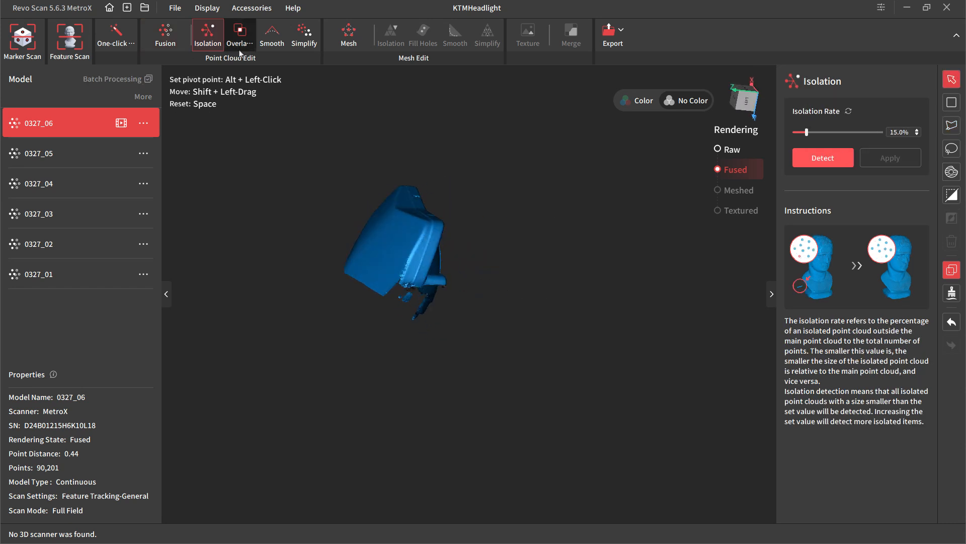
{"action": "left_click", "coordinate": [817, 161]}
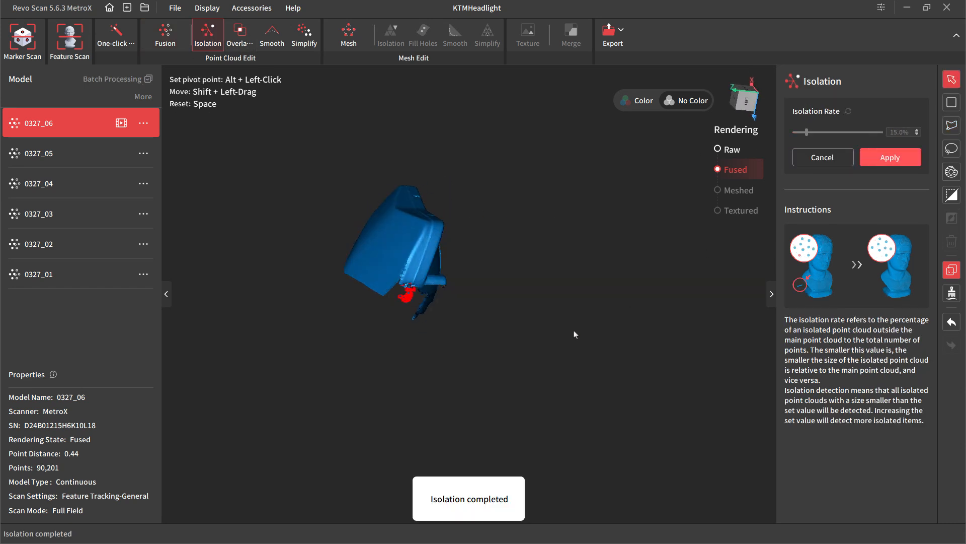
{"action": "left_click_drag", "start_coordinate": [576, 334], "coordinate": [478, 302]}
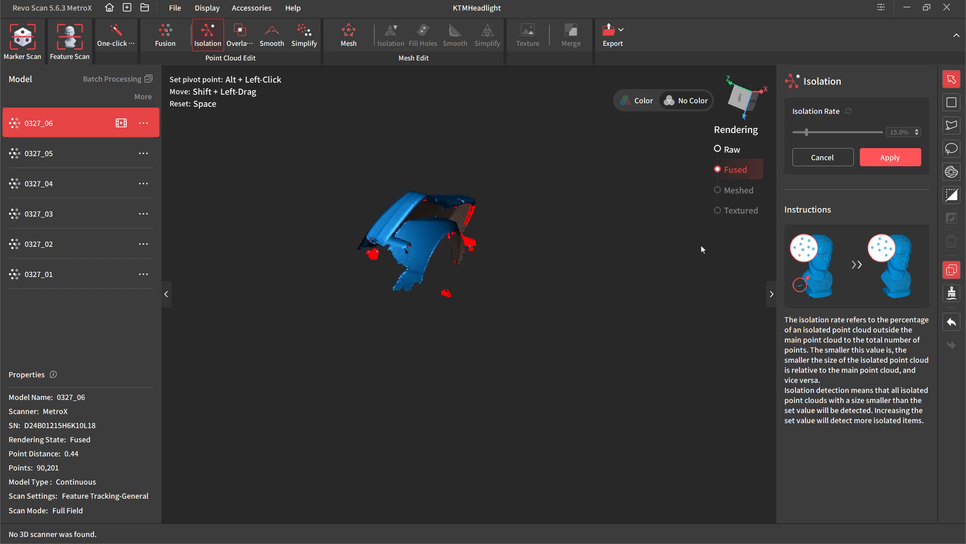
{"action": "left_click", "coordinate": [890, 157]}
{"action": "mouse_move", "coordinate": [534, 312]}
{"action": "left_mouse_down"}
{"action": "mouse_move", "coordinate": [504, 297]}
{"action": "mouse_move", "coordinate": [542, 310]}
{"action": "left_mouse_up"}
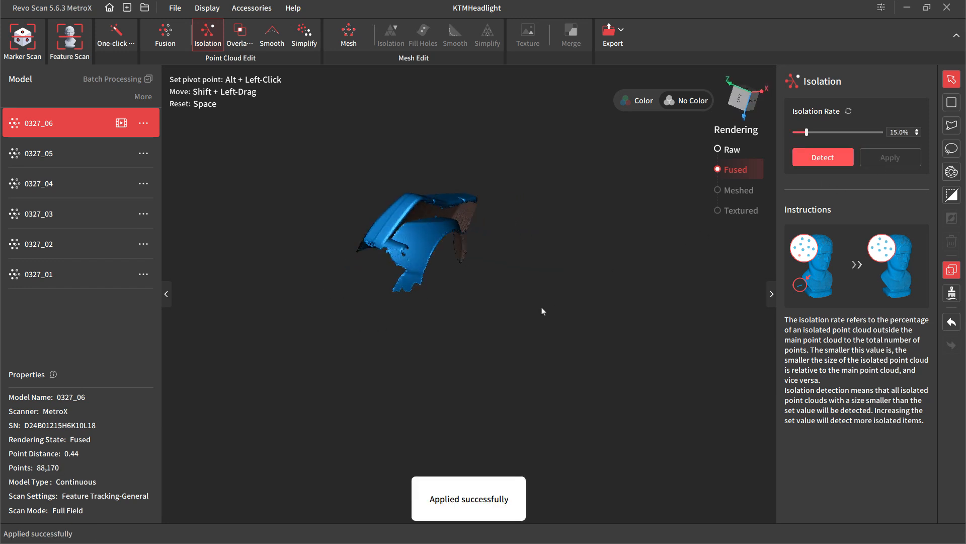
Step: Run Overlap Detection on the cloud with a vertical distance of 0.89 mm, inspect the surfaces, and apply it
{"action": "left_click", "coordinate": [242, 34]}
{"action": "left_click", "coordinate": [823, 157]}
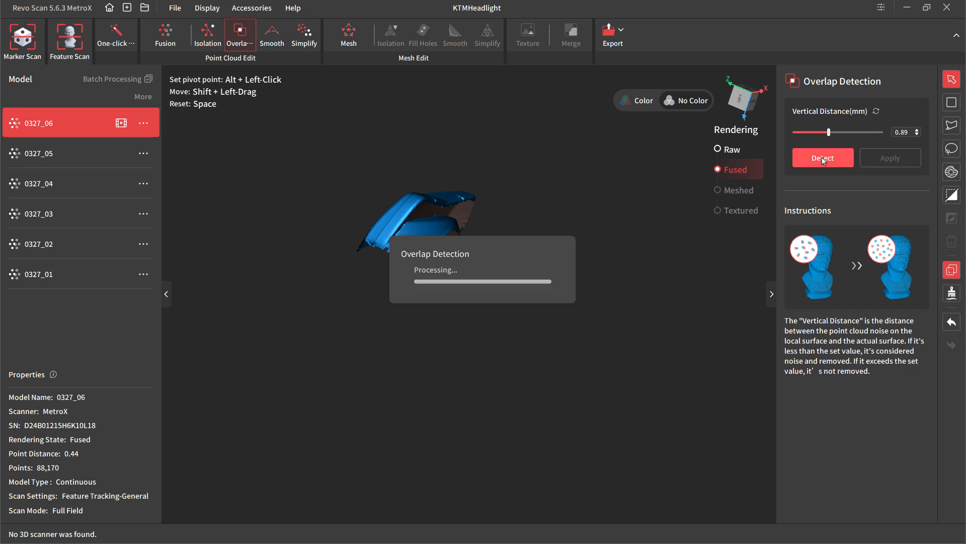
{"action": "left_click_drag", "start_coordinate": [486, 310], "coordinate": [756, 290]}
{"action": "left_click_drag", "start_coordinate": [526, 293], "coordinate": [554, 322]}
{"action": "left_click", "coordinate": [881, 159]}
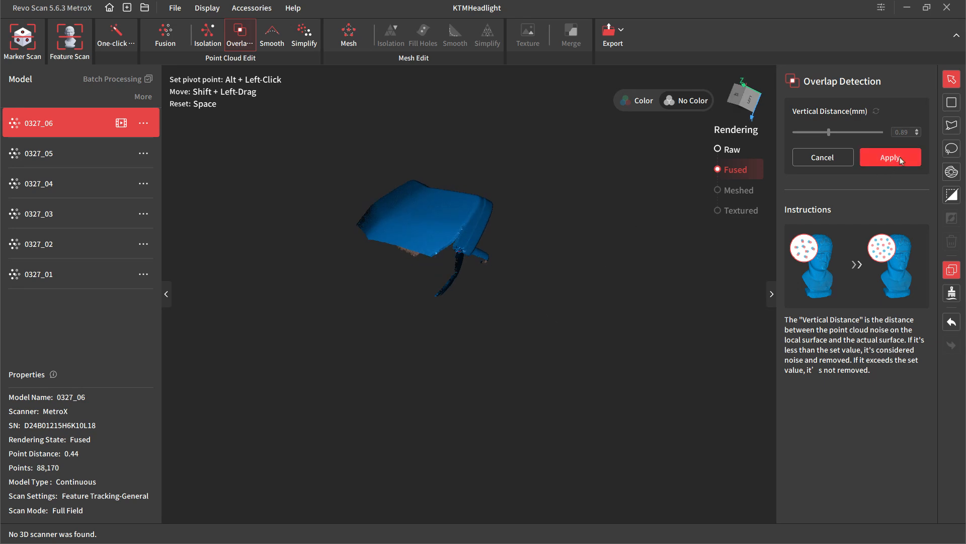
Step: Delete the ragged points at the lower end of the headlight's side strip in scan 0327_06 with a polygon selection
{"action": "scroll", "coordinate": [464, 259], "scroll_direction": "up", "scroll_amount": 10}
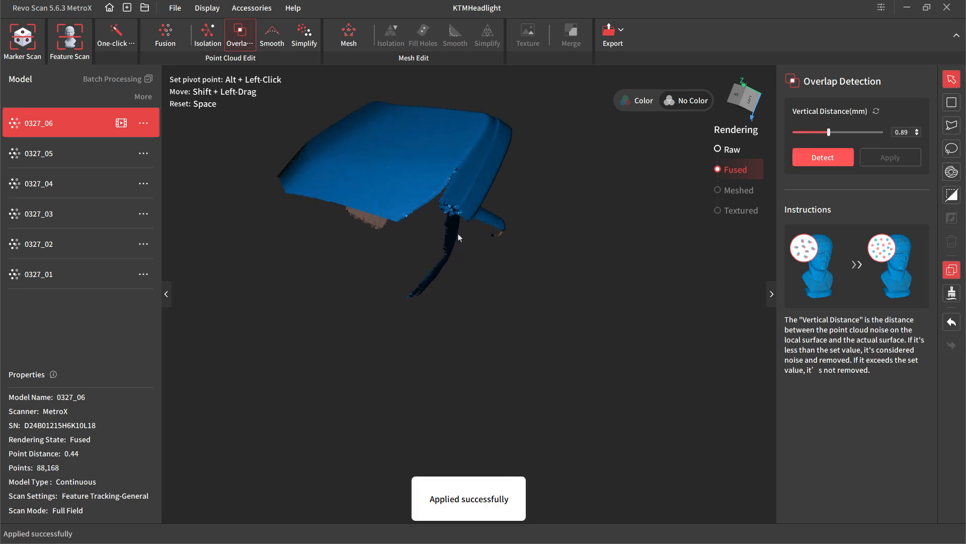
{"action": "left_click_drag", "start_coordinate": [484, 306], "coordinate": [397, 288]}
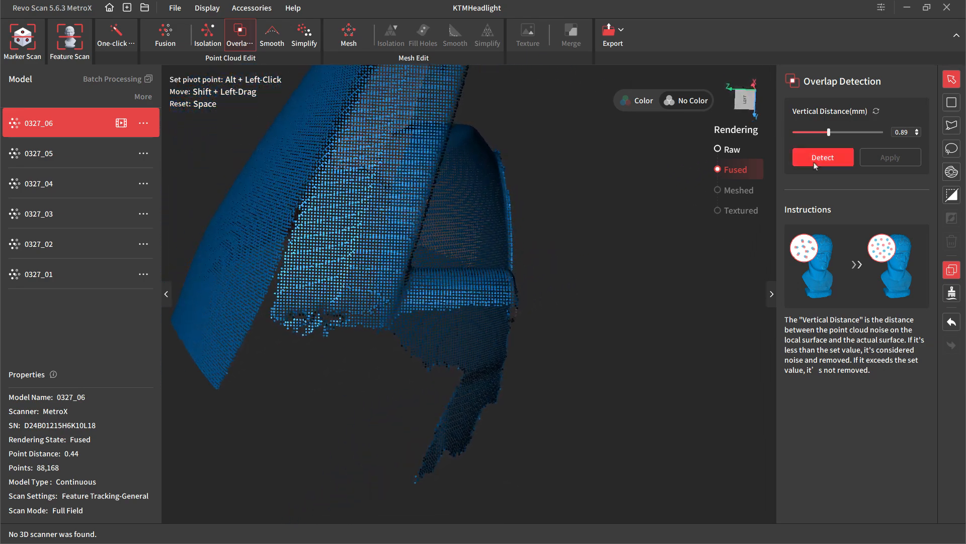
{"action": "left_click", "coordinate": [952, 126]}
{"action": "left_click", "coordinate": [268, 307]}
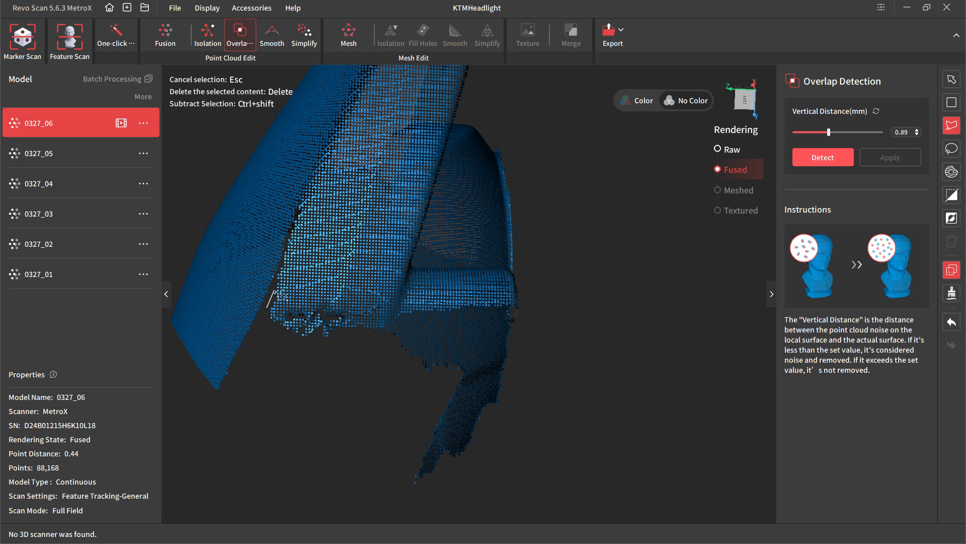
{"action": "left_click", "coordinate": [275, 289]}
{"action": "left_click", "coordinate": [371, 340]}
{"action": "left_click", "coordinate": [306, 361]}
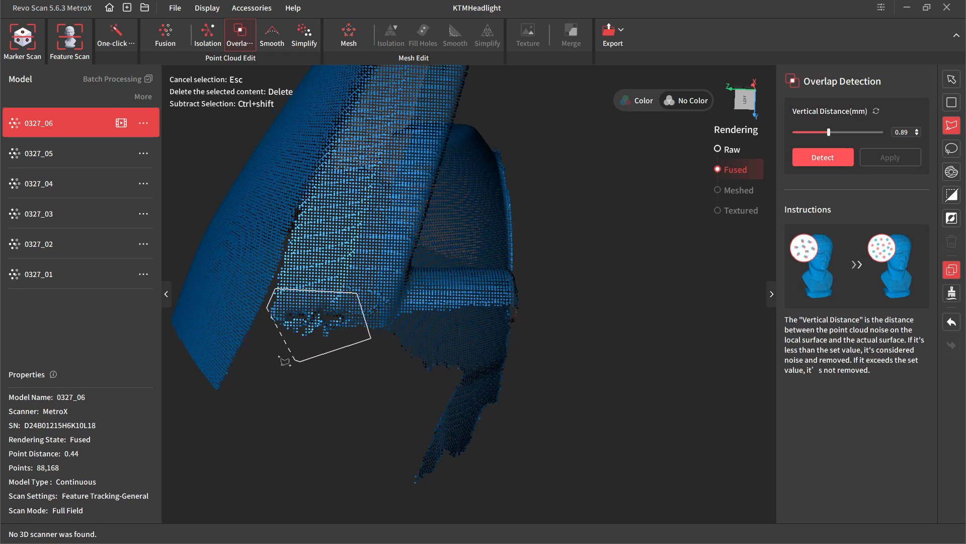
{"action": "left_click", "coordinate": [258, 330]}
{"action": "left_click", "coordinate": [267, 308]}
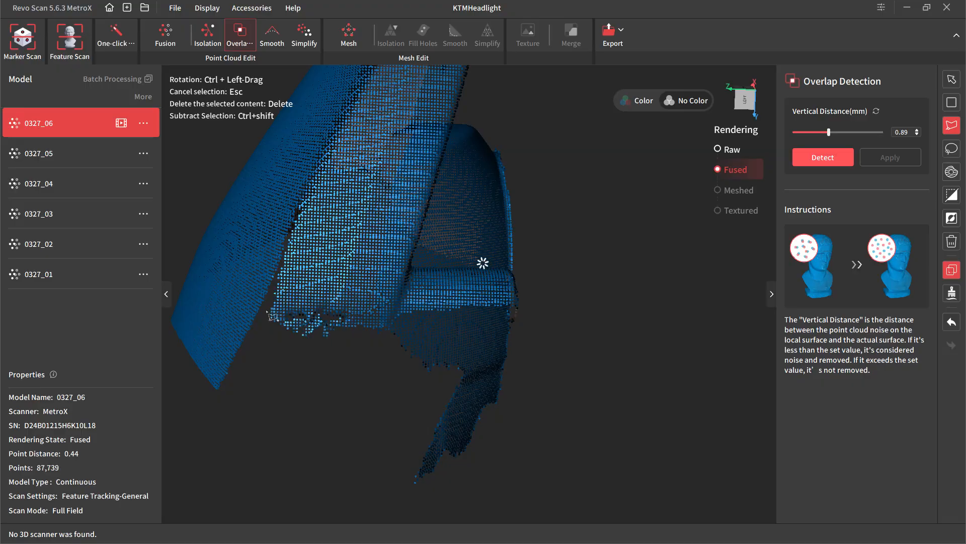
{"action": "key", "text": "Delete"}
Step: Delete the uneven lower tip of the narrow side wall beside the large face with a polygon selection
{"action": "left_click_drag", "start_coordinate": [282, 318], "coordinate": [263, 348], "text": "ctrl"}
{"action": "left_click", "coordinate": [244, 329]}
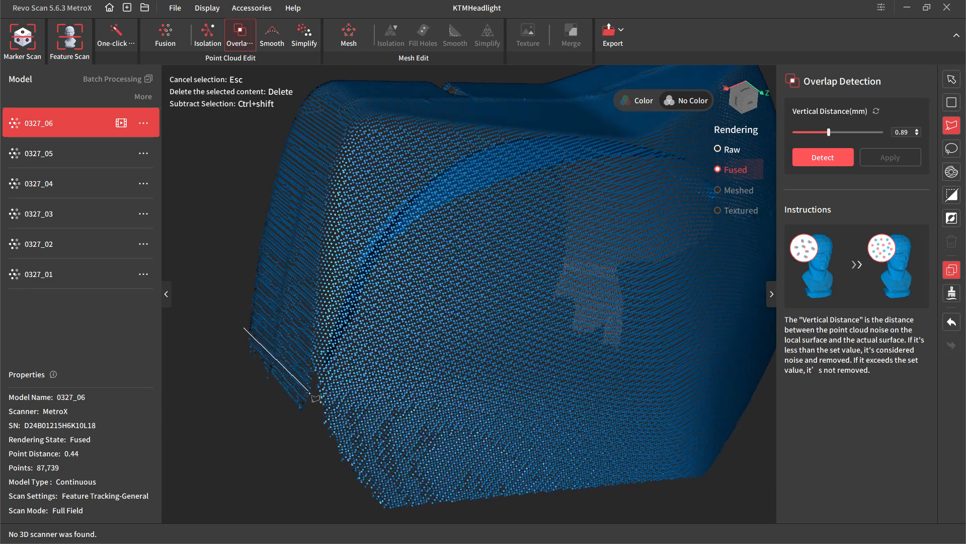
{"action": "left_click", "coordinate": [312, 396]}
{"action": "left_click", "coordinate": [311, 428]}
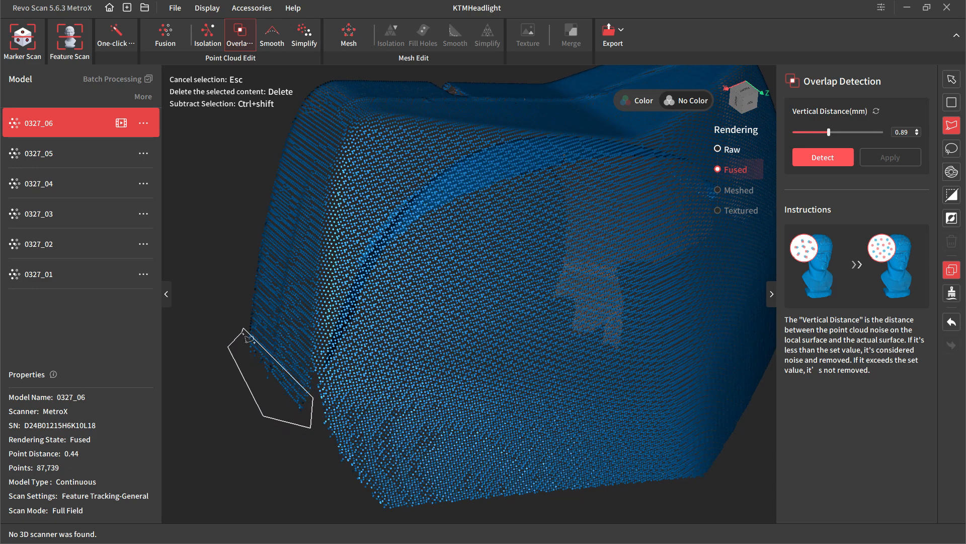
{"action": "left_click", "coordinate": [244, 331]}
{"action": "key", "text": "Delete"}
Step: Trim the ragged slanted lower corner of the headlight's large face with a polygon selection and inspect the cleaned cloud
{"action": "left_click", "coordinate": [317, 405]}
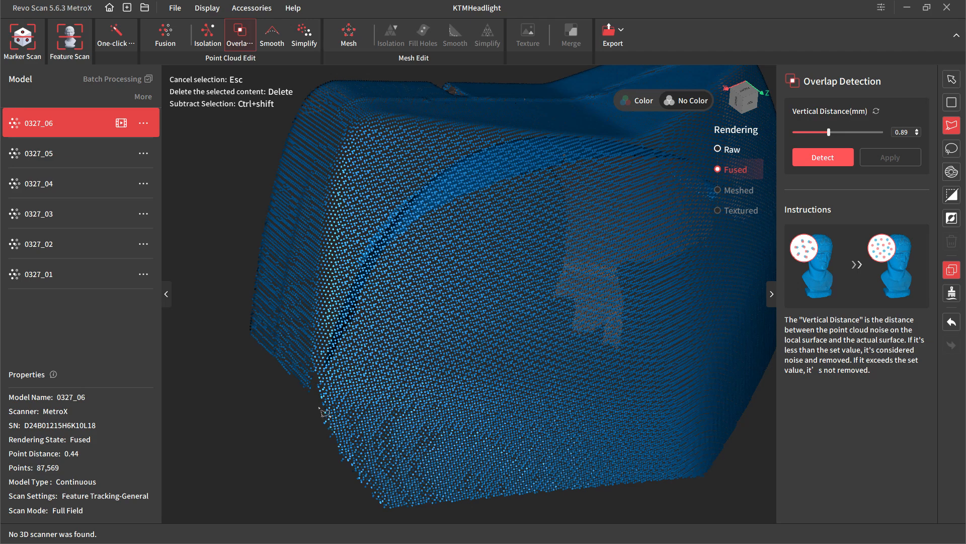
{"action": "left_click", "coordinate": [405, 514]}
{"action": "left_click", "coordinate": [357, 510]}
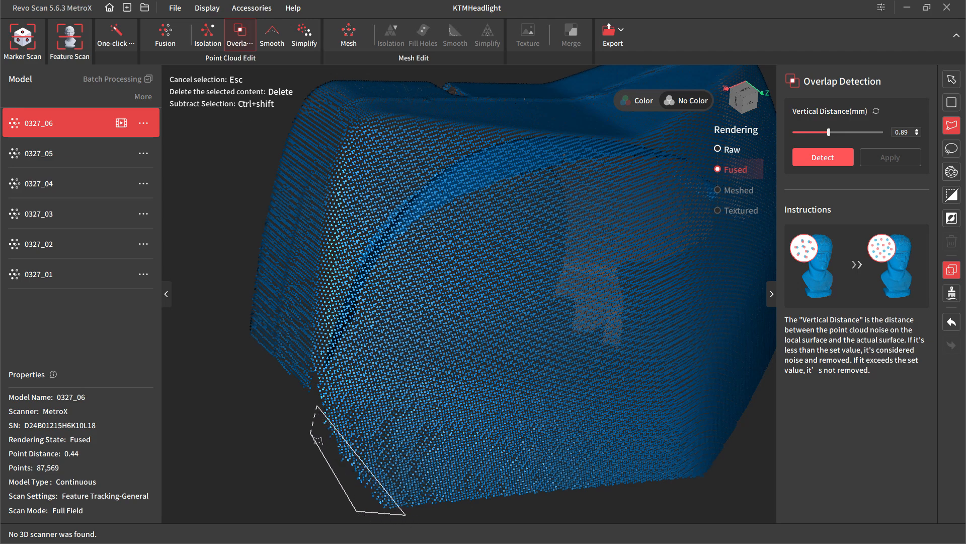
{"action": "left_click", "coordinate": [317, 409]}
{"action": "key", "text": "Delete"}
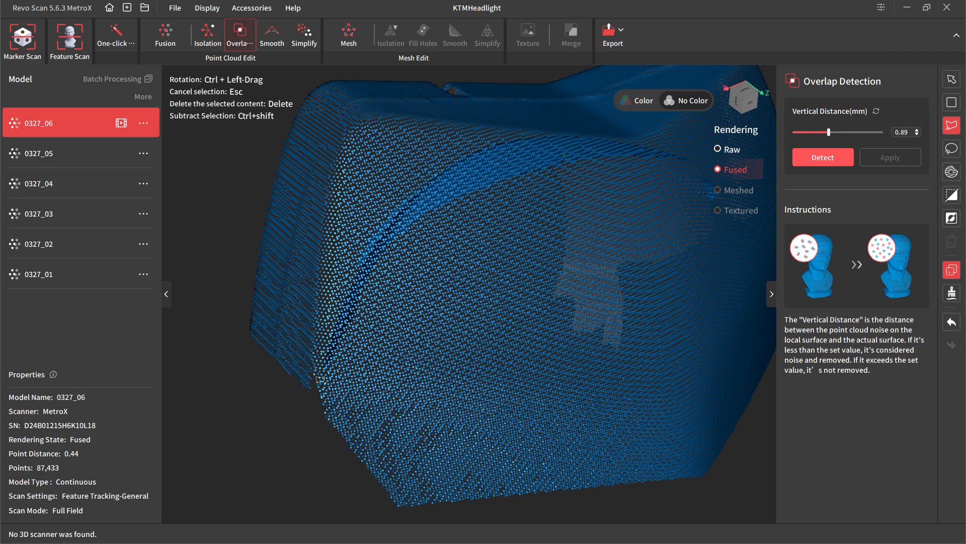
{"action": "scroll", "coordinate": [316, 373], "scroll_direction": "up", "scroll_amount": 5}
{"action": "scroll", "coordinate": [316, 374], "scroll_direction": "down", "scroll_amount": 6}
{"action": "scroll", "coordinate": [320, 375], "scroll_direction": "down", "scroll_amount": 6}
{"action": "key", "text": "Escape"}
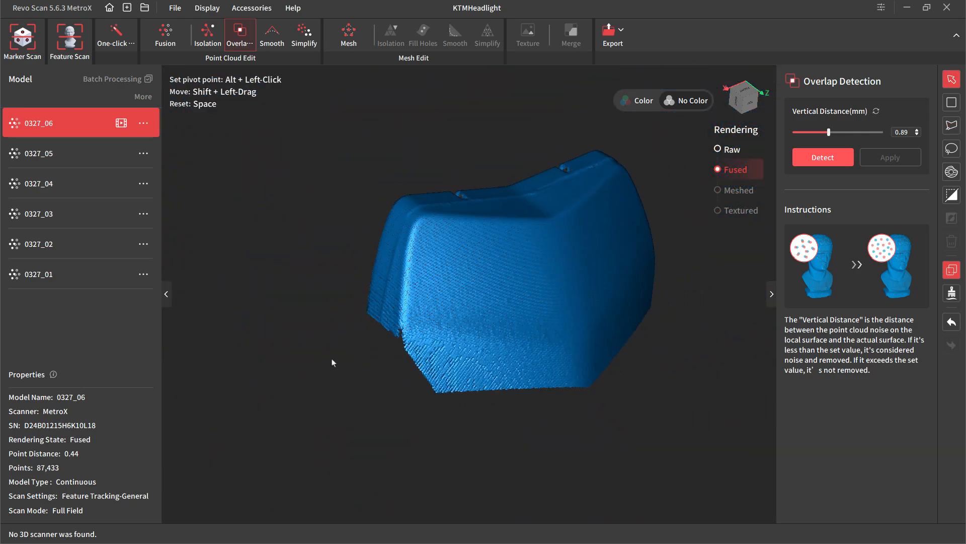
{"action": "left_click_drag", "start_coordinate": [461, 422], "coordinate": [316, 278]}
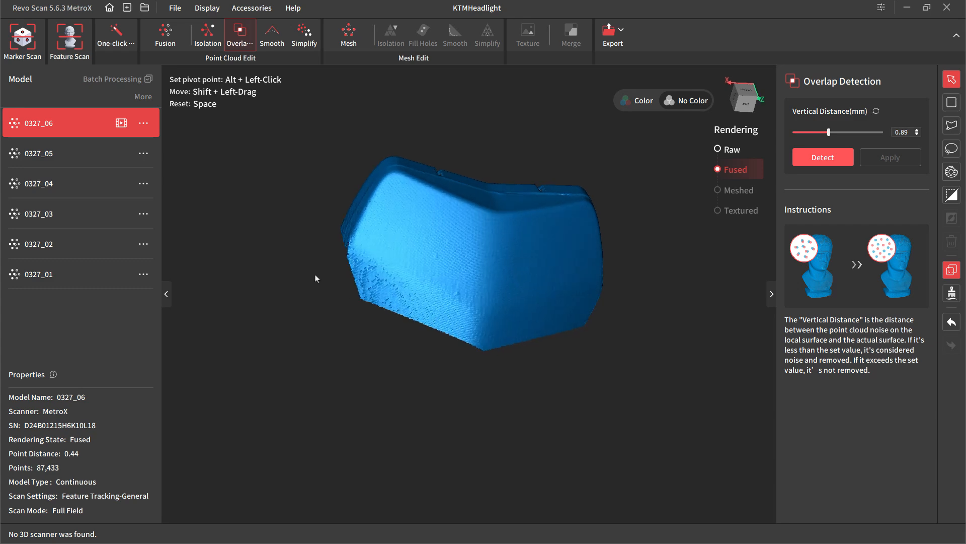
Step: Fuse the raw scan 0327_05 with a point distance of 0.44 mm
{"action": "left_click", "coordinate": [50, 153]}
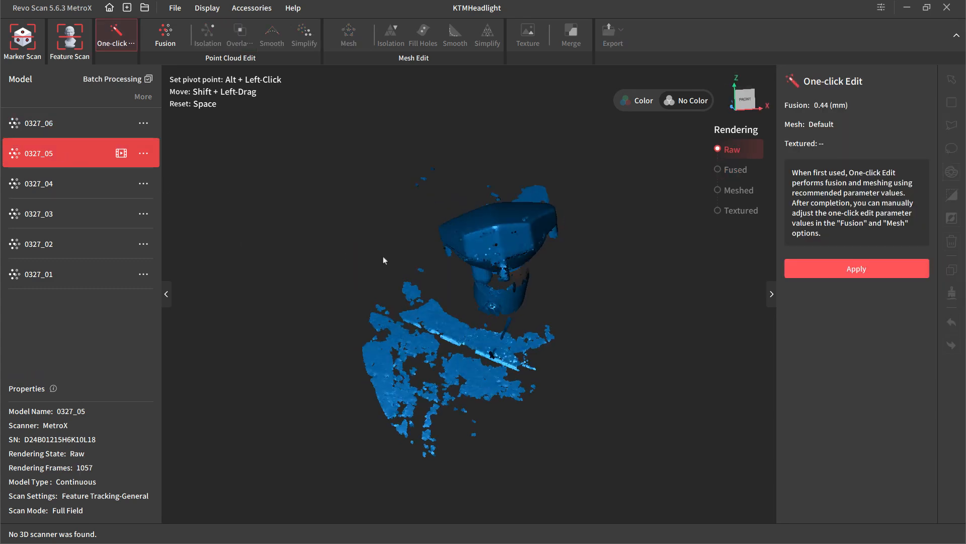
{"action": "left_click", "coordinate": [166, 36]}
{"action": "left_click", "coordinate": [850, 152]}
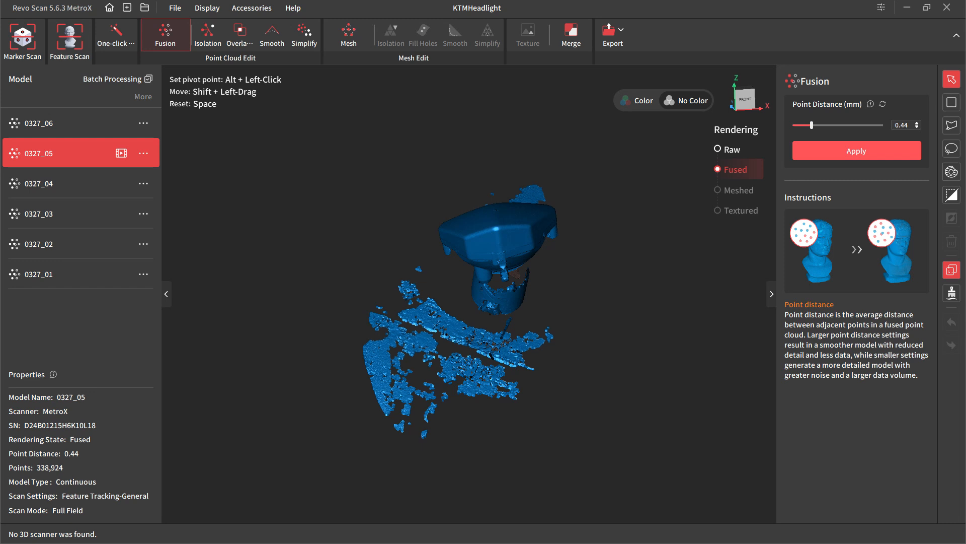
Step: Delete the stand and workbench points below the headlight in the fused scan 0327_05 with a polygon selection
{"action": "left_click_drag", "start_coordinate": [428, 281], "coordinate": [506, 293]}
{"action": "left_click", "coordinate": [951, 127]}
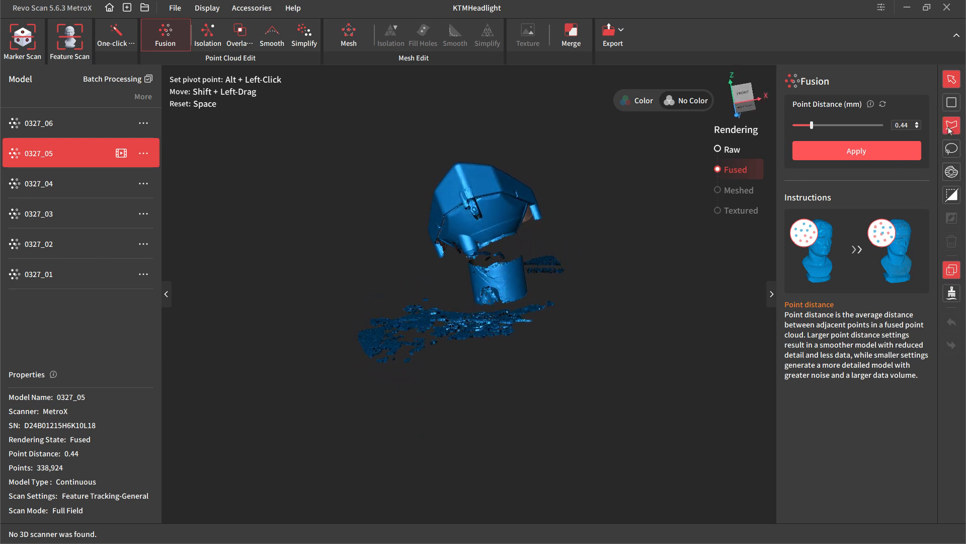
{"action": "left_click", "coordinate": [462, 261]}
{"action": "left_click", "coordinate": [493, 249]}
{"action": "left_click", "coordinate": [590, 244]}
{"action": "left_click", "coordinate": [626, 338]}
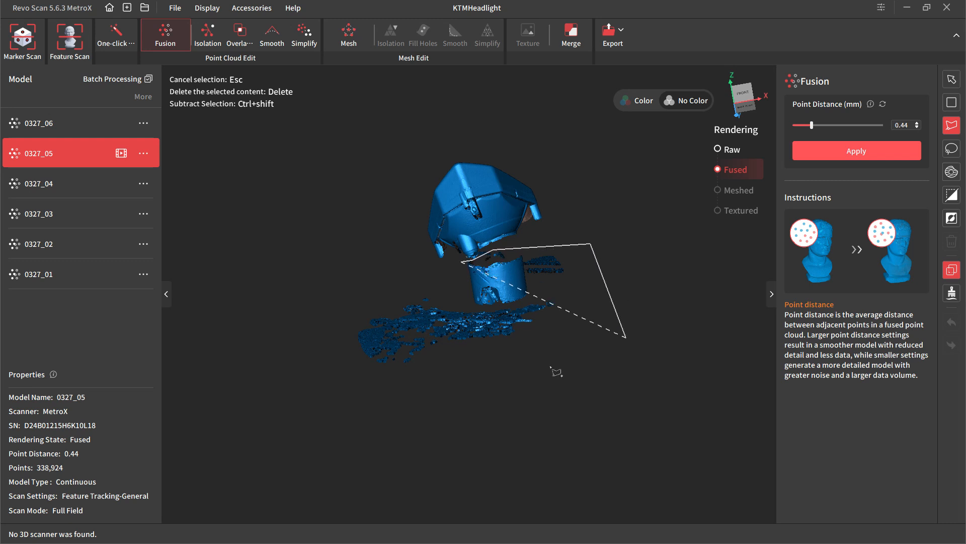
{"action": "left_click", "coordinate": [327, 388]}
{"action": "left_click", "coordinate": [300, 310]}
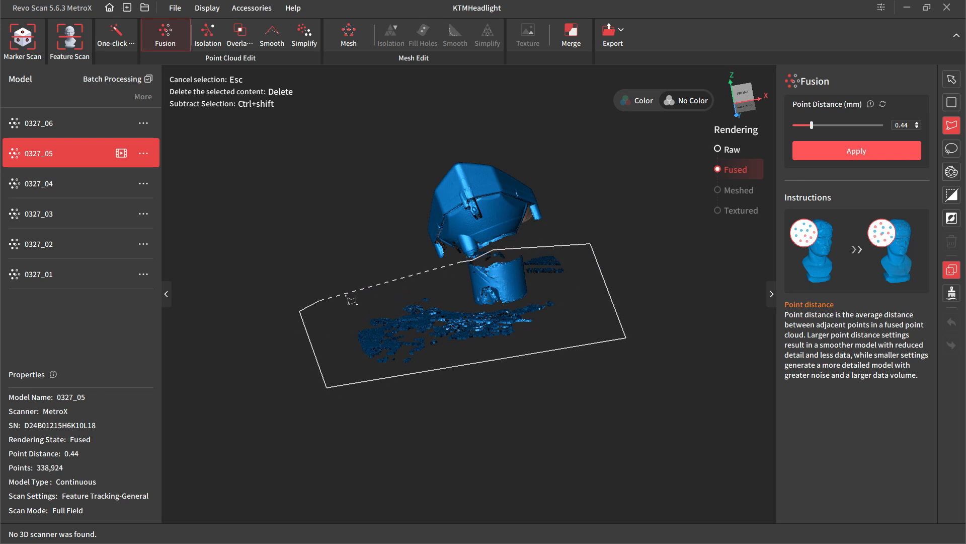
{"action": "left_click", "coordinate": [463, 262]}
{"action": "key", "text": "Delete"}
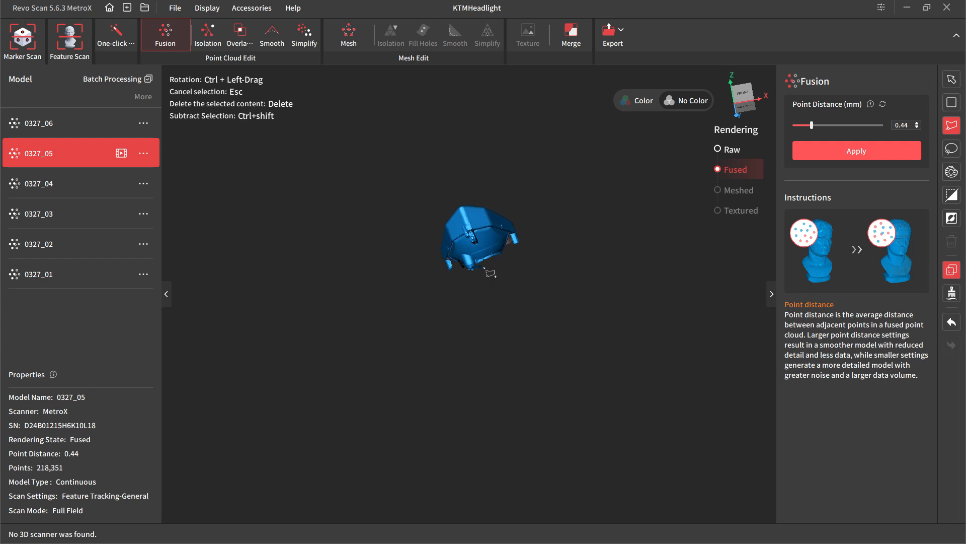
Step: Detect isolated points in scan 0327_05 at a 15.0% isolation rate and apply their removal
{"action": "left_click_drag", "start_coordinate": [500, 307], "coordinate": [443, 328]}
{"action": "left_click", "coordinate": [207, 34]}
{"action": "left_click", "coordinate": [823, 157]}
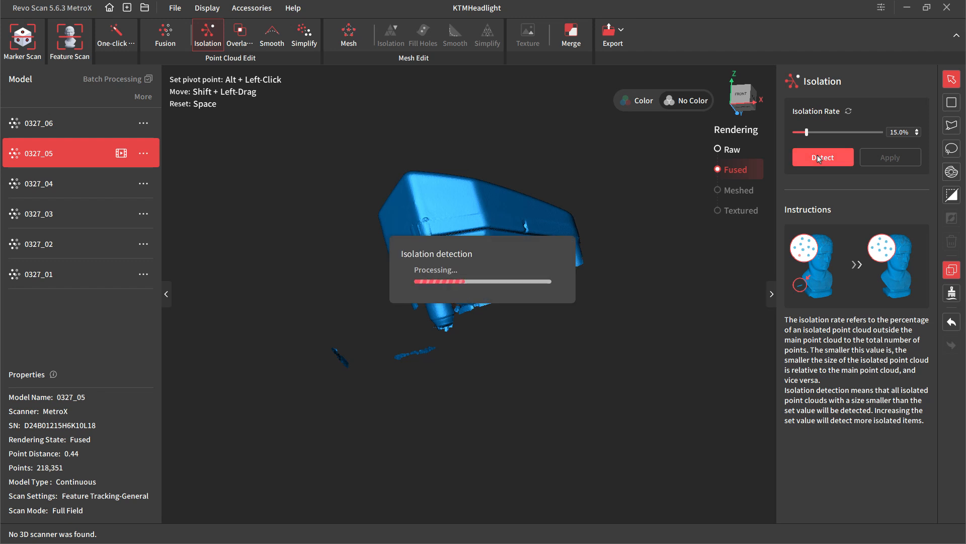
{"action": "left_click", "coordinate": [890, 157]}
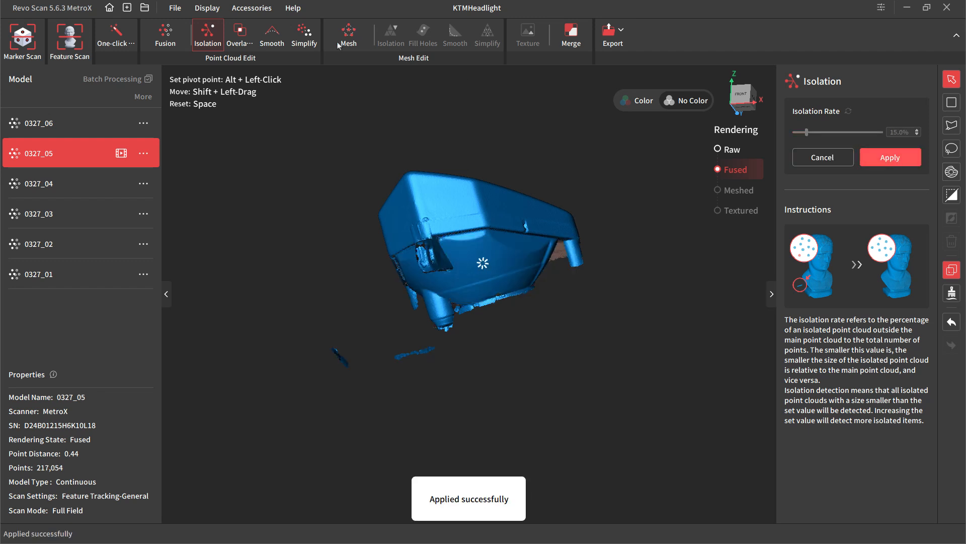
Step: Run Overlap Detection on scan 0327_05 with a vertical distance of 0.89 mm and apply it
{"action": "left_click", "coordinate": [240, 35]}
{"action": "left_click", "coordinate": [839, 160]}
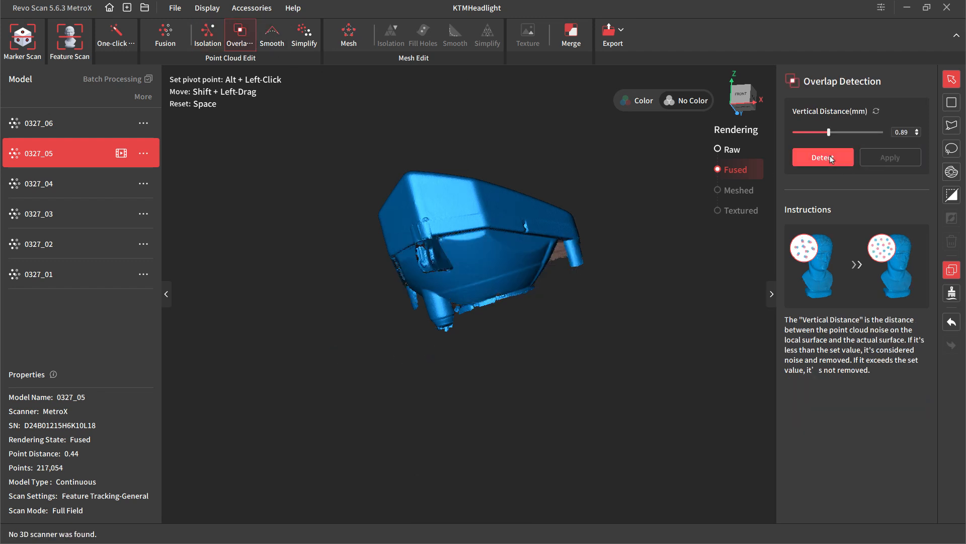
{"action": "left_click", "coordinate": [877, 163]}
Step: Delete the ragged points around the open notch at the headlight's front corner with a polygon selection
{"action": "left_click_drag", "start_coordinate": [443, 322], "coordinate": [479, 305]}
{"action": "scroll", "coordinate": [479, 305], "scroll_direction": "up", "scroll_amount": 6}
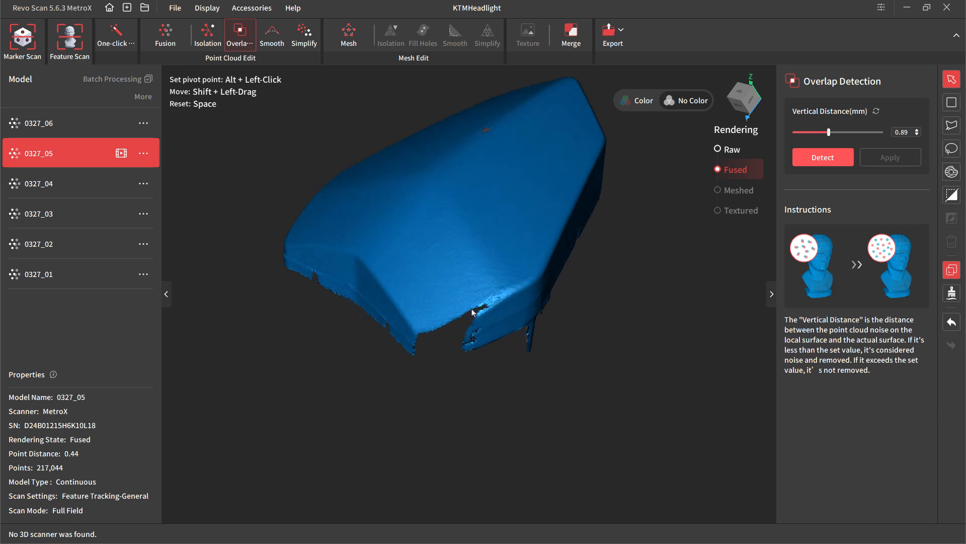
{"action": "left_click_drag", "start_coordinate": [428, 375], "coordinate": [400, 372]}
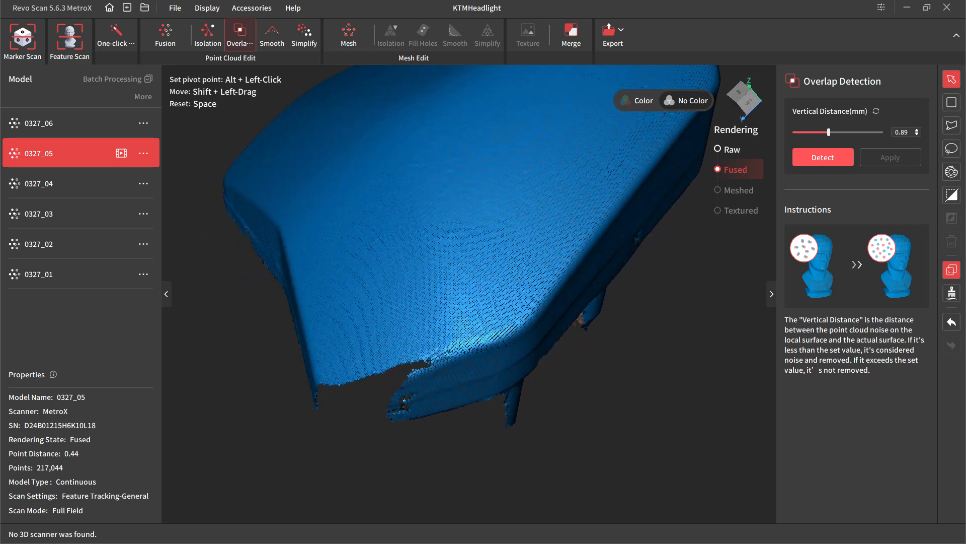
{"action": "left_click", "coordinate": [951, 126]}
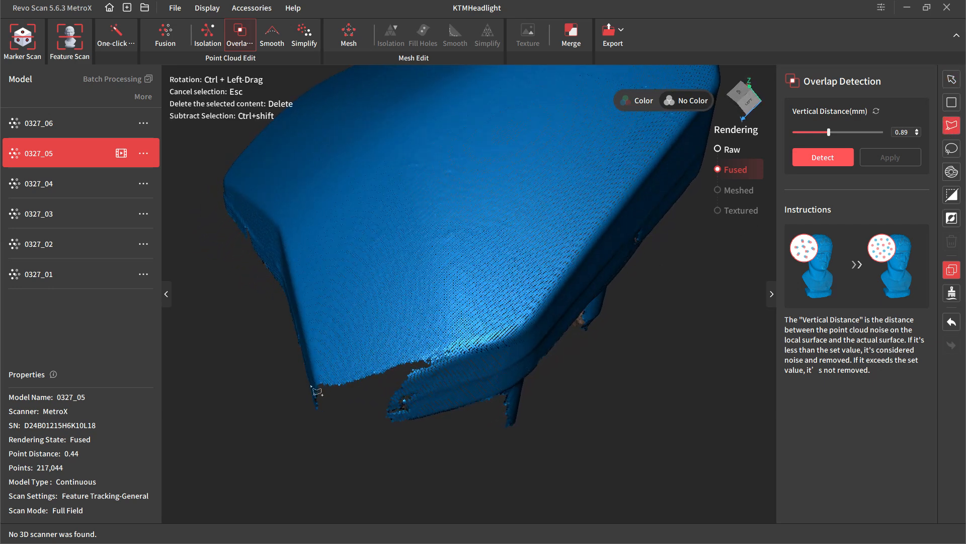
{"action": "left_click", "coordinate": [302, 404]}
{"action": "left_click", "coordinate": [314, 373]}
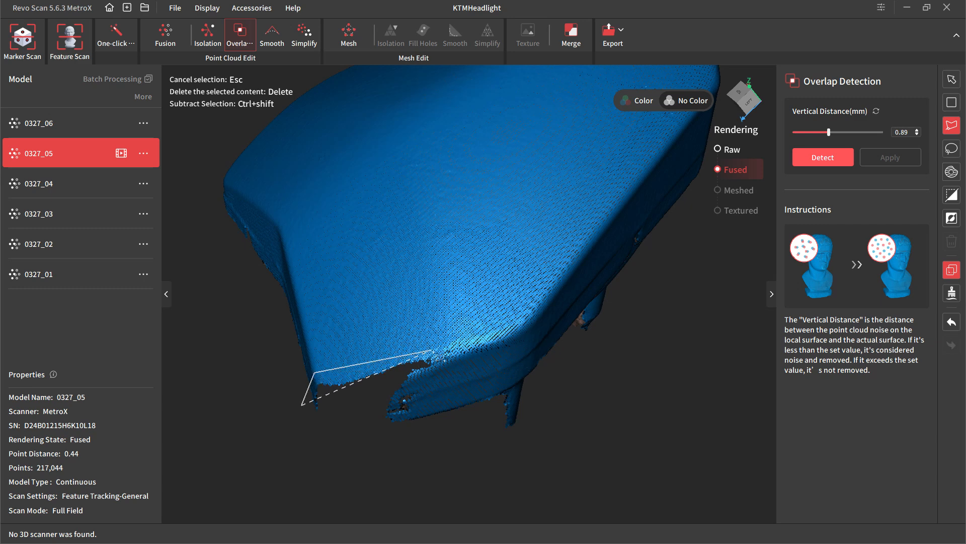
{"action": "left_click", "coordinate": [456, 358]}
{"action": "left_click", "coordinate": [449, 452]}
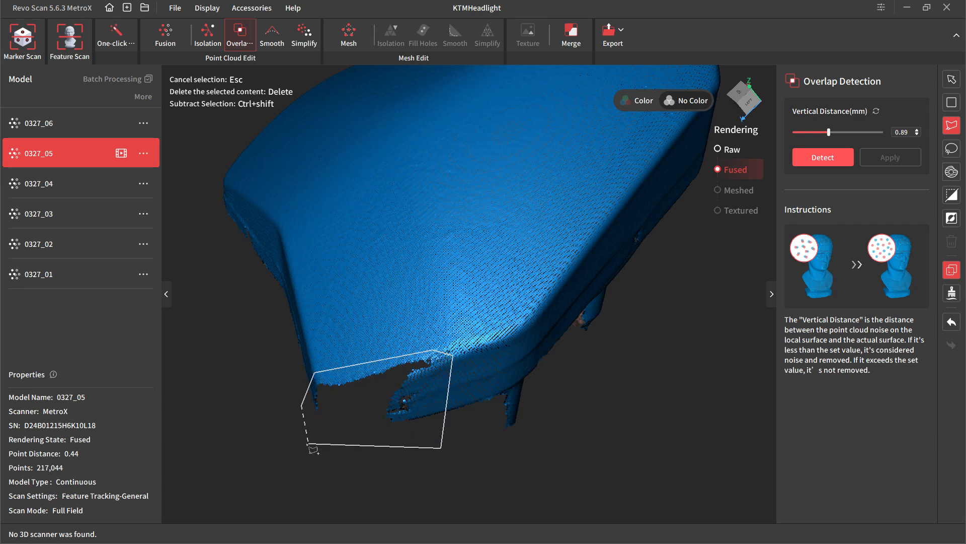
{"action": "left_click", "coordinate": [308, 445]}
{"action": "left_click", "coordinate": [303, 405]}
{"action": "key", "text": "Delete"}
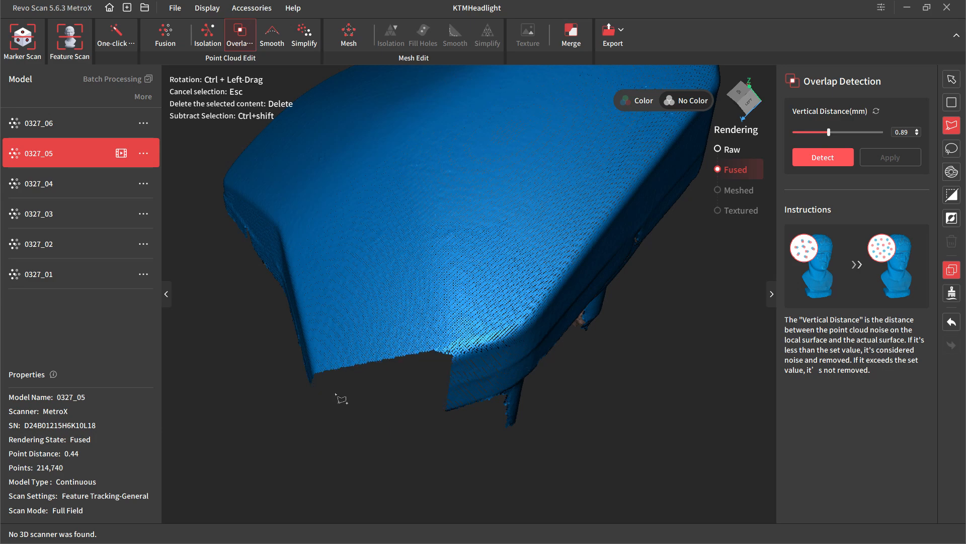
{"action": "key", "text": "Escape"}
Step: Delete the thin jagged strip along the lower edge of the headlight's angled side wall with a polygon selection
{"action": "scroll", "coordinate": [379, 397], "scroll_direction": "up", "scroll_amount": 4}
{"action": "scroll", "coordinate": [389, 399], "scroll_direction": "down", "scroll_amount": 4}
{"action": "left_click_drag", "start_coordinate": [388, 399], "coordinate": [528, 360]}
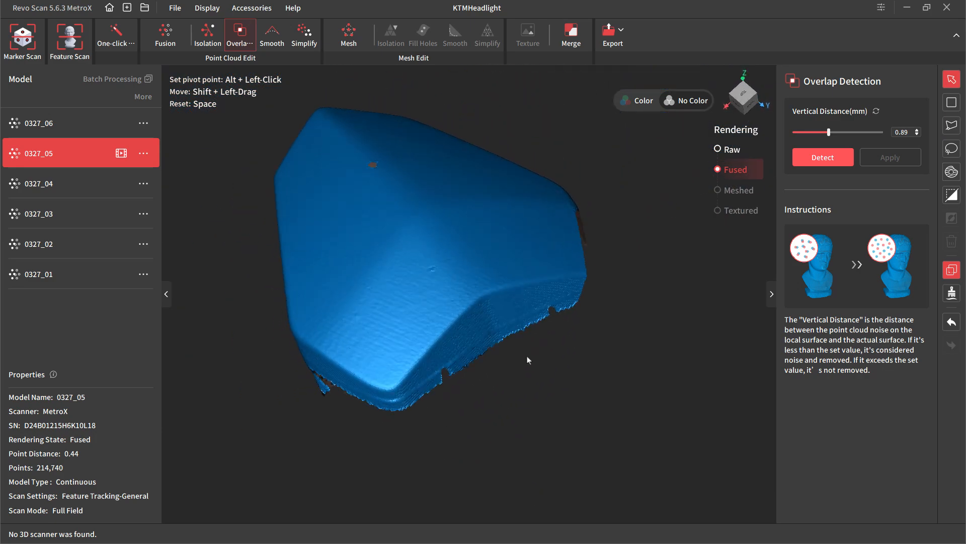
{"action": "left_click", "coordinate": [952, 125]}
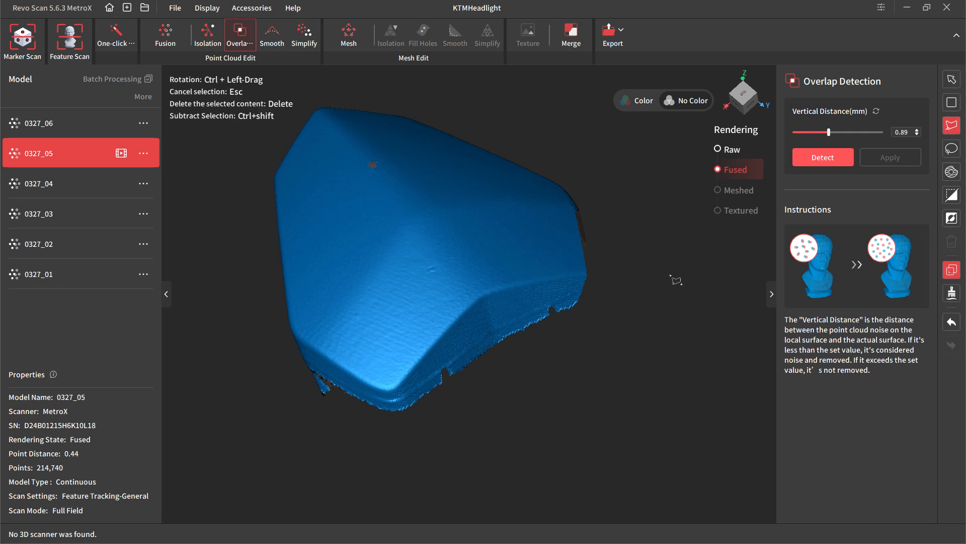
{"action": "left_click", "coordinate": [582, 299]}
{"action": "left_click", "coordinate": [507, 333]}
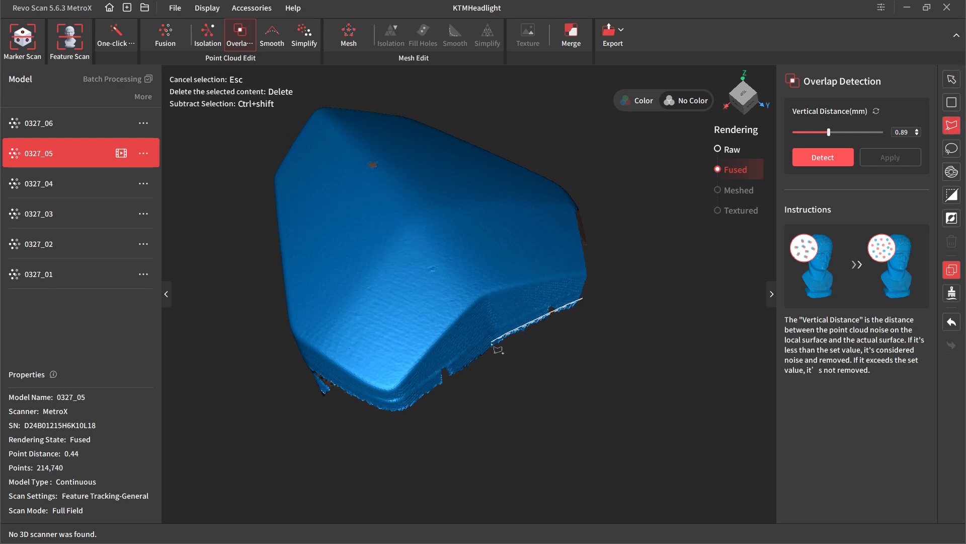
{"action": "left_click", "coordinate": [473, 356]}
{"action": "left_click", "coordinate": [386, 413]}
{"action": "left_click", "coordinate": [585, 301]}
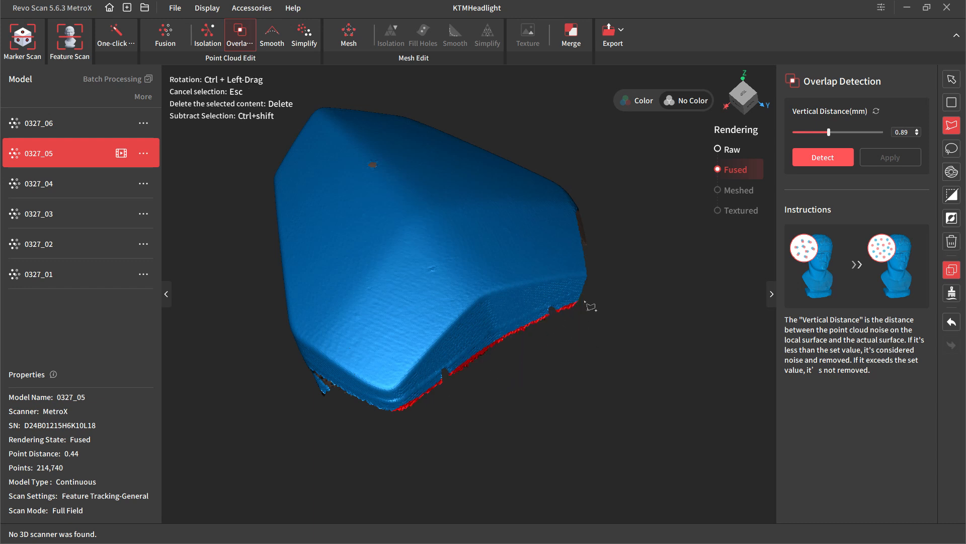
{"action": "key", "text": "Delete"}
Step: Delete the remaining stray points along the headlight's lower rim beside the mounting peg with a polygon selection
{"action": "left_click_drag", "start_coordinate": [407, 378], "coordinate": [524, 377], "text": "ctrl"}
{"action": "scroll", "coordinate": [512, 364], "scroll_direction": "up", "scroll_amount": 3}
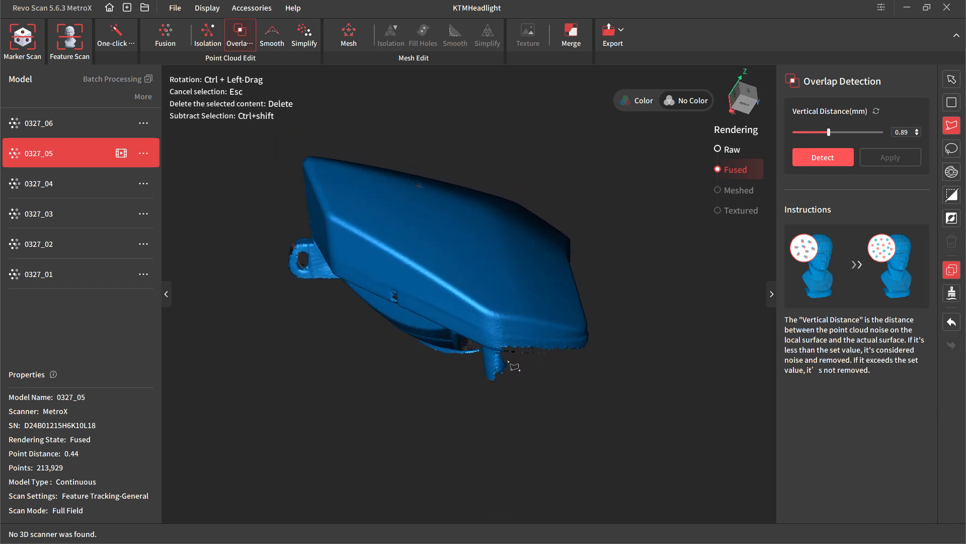
{"action": "scroll", "coordinate": [507, 358], "scroll_direction": "up", "scroll_amount": 1}
{"action": "left_click", "coordinate": [531, 406]}
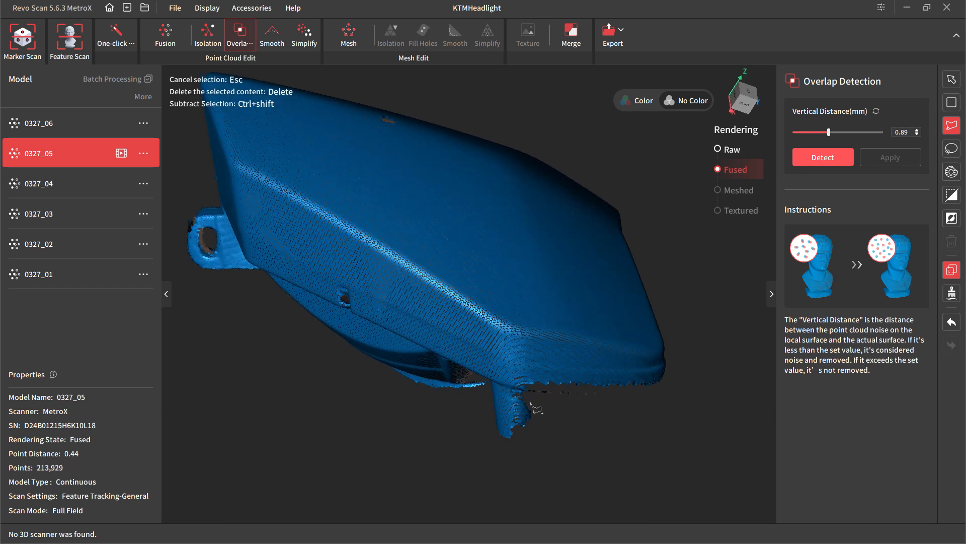
{"action": "left_click", "coordinate": [525, 378]}
{"action": "left_click", "coordinate": [680, 369]}
{"action": "left_click", "coordinate": [695, 410]}
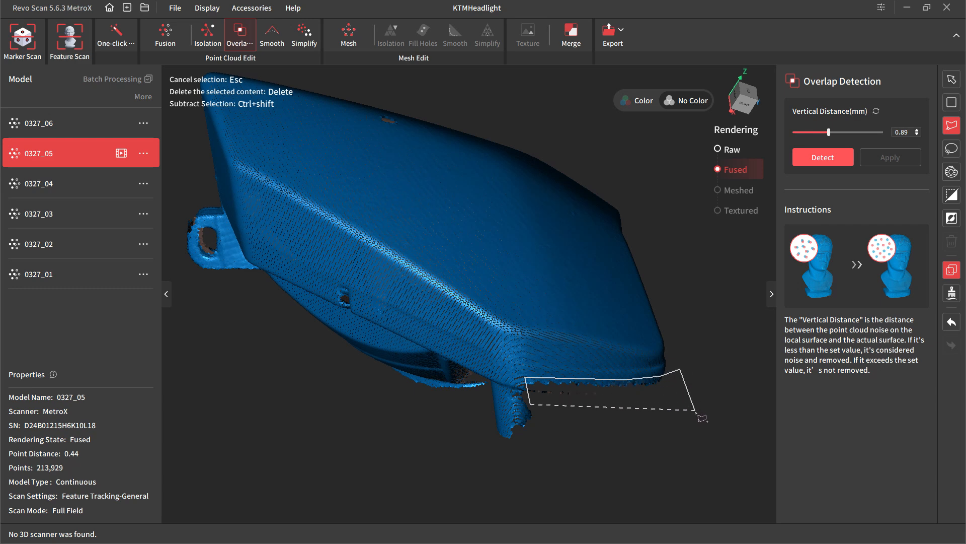
{"action": "left_click", "coordinate": [532, 409]}
{"action": "key", "text": "Delete"}
{"action": "scroll", "coordinate": [574, 417], "scroll_direction": "down", "scroll_amount": 2}
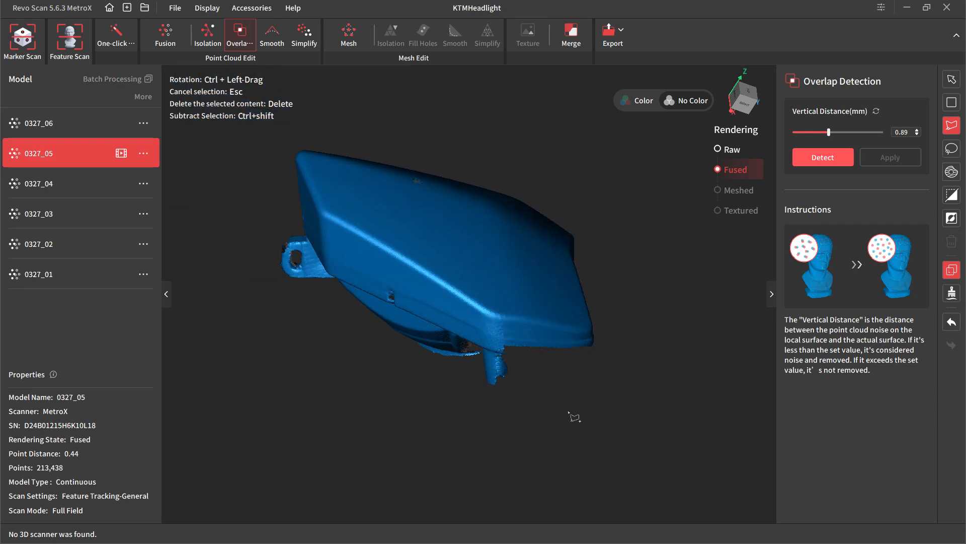
Step: Fuse scan 0327_04 with a point distance of 0.44 mm
{"action": "scroll", "coordinate": [575, 417], "scroll_direction": "down", "scroll_amount": 1}
{"action": "left_click", "coordinate": [67, 187]}
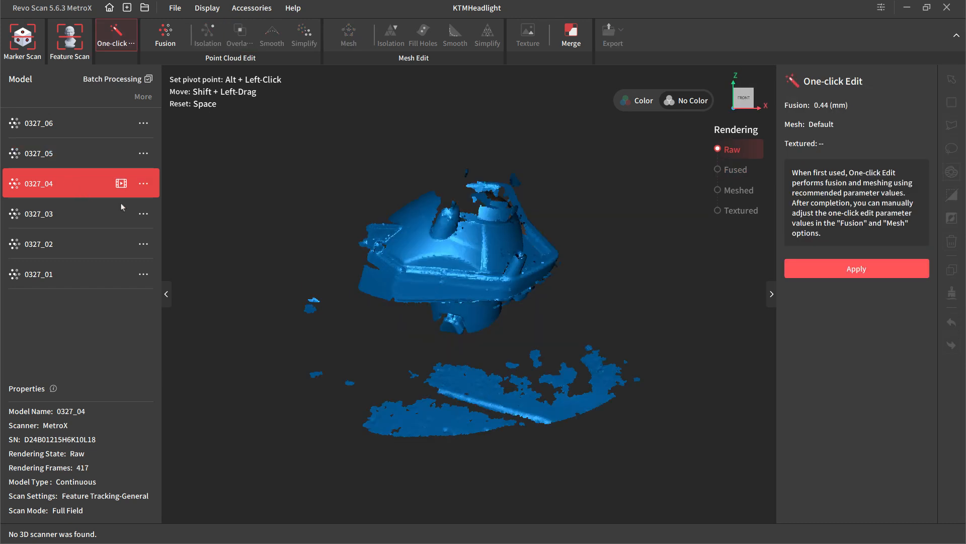
{"action": "left_click", "coordinate": [165, 35]}
{"action": "left_click", "coordinate": [848, 152]}
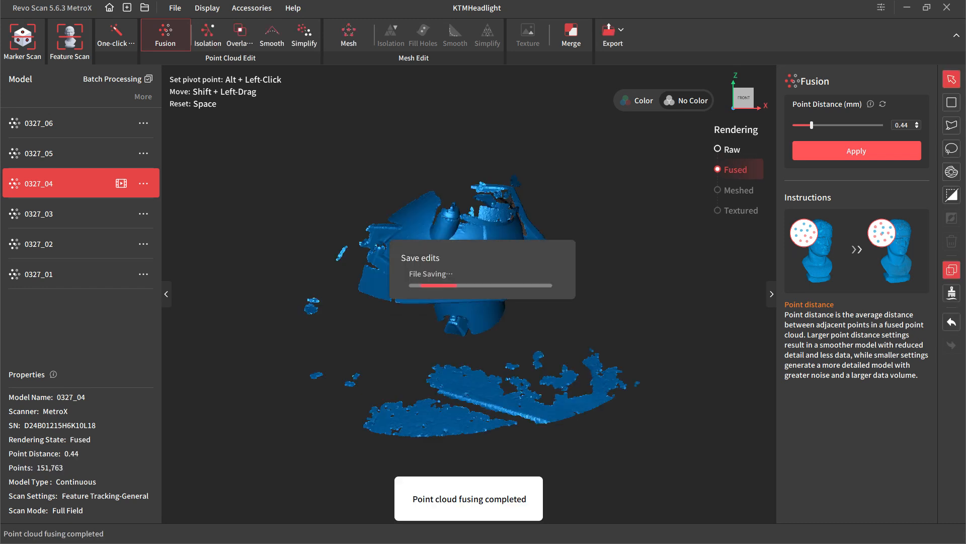
Step: Delete the floor patches below the headlight and the loose fragments beside it with one polygon selection
{"action": "left_click", "coordinate": [952, 125]}
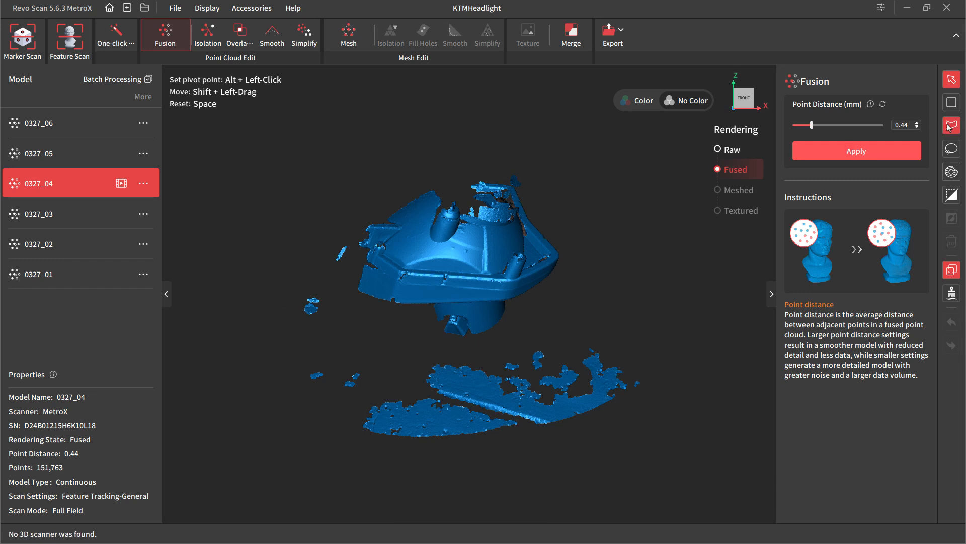
{"action": "left_click", "coordinate": [364, 223]}
{"action": "left_click", "coordinate": [345, 275]}
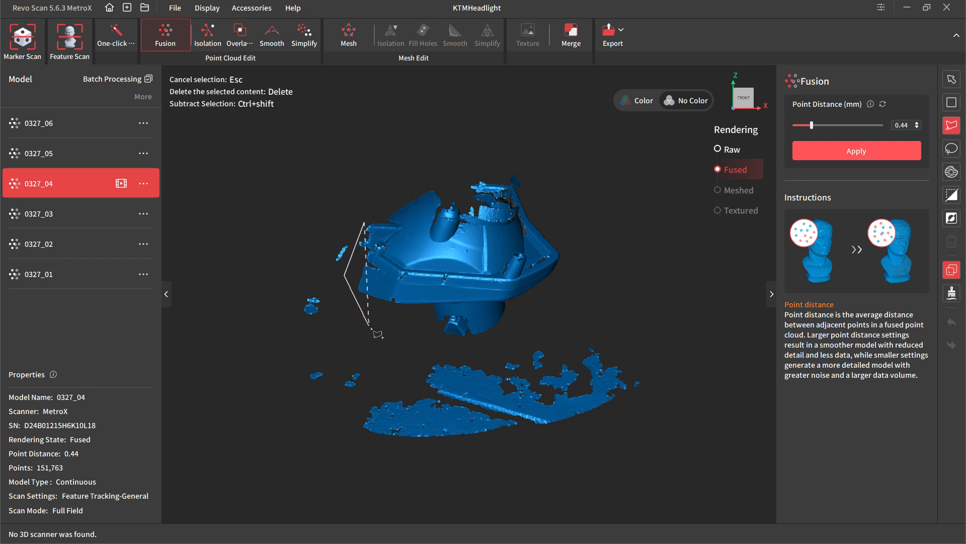
{"action": "left_click", "coordinate": [371, 329]}
{"action": "left_click", "coordinate": [443, 338]}
{"action": "left_click", "coordinate": [607, 327]}
{"action": "left_click", "coordinate": [700, 377]}
{"action": "left_click", "coordinate": [623, 441]}
{"action": "left_click", "coordinate": [487, 470]}
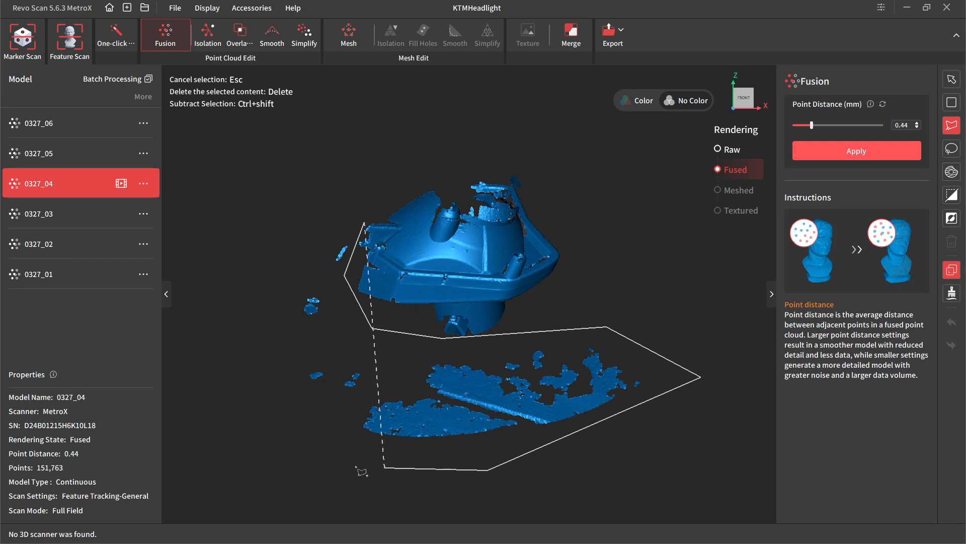
{"action": "left_click", "coordinate": [323, 452]}
{"action": "left_click", "coordinate": [259, 332]}
{"action": "left_click", "coordinate": [268, 246]}
{"action": "left_click", "coordinate": [364, 223]}
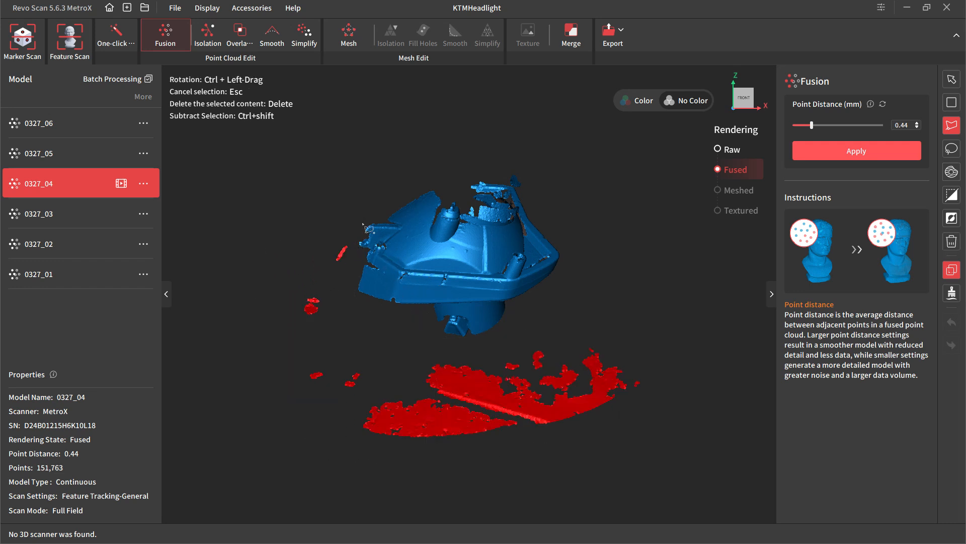
{"action": "key", "text": "Delete"}
Step: Run Isolation detection on scan 0327_04 at a 15.0% isolation rate and apply it
{"action": "left_click_drag", "start_coordinate": [384, 194], "coordinate": [327, 240], "text": "ctrl"}
{"action": "left_click_drag", "start_coordinate": [473, 239], "coordinate": [546, 220], "text": "ctrl"}
{"action": "left_click", "coordinate": [208, 34]}
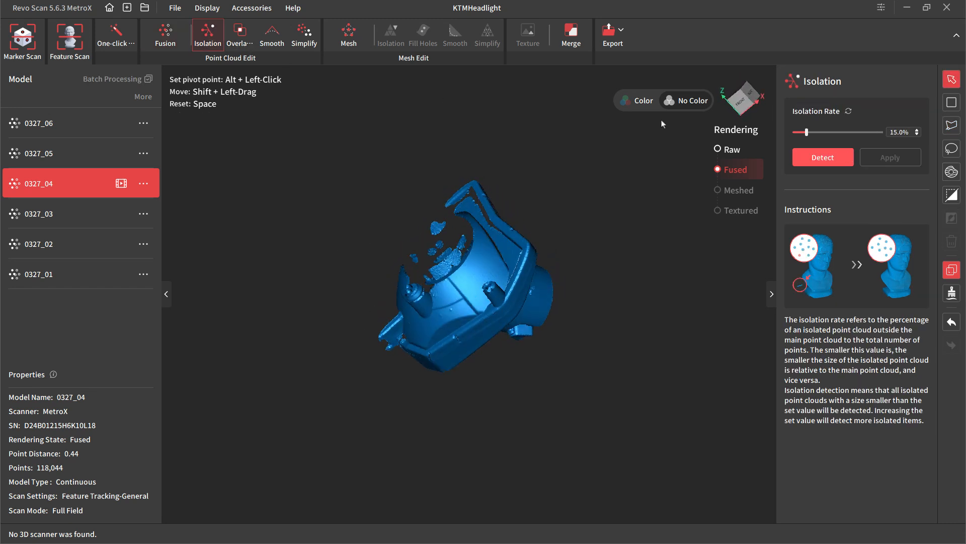
{"action": "left_click", "coordinate": [822, 154]}
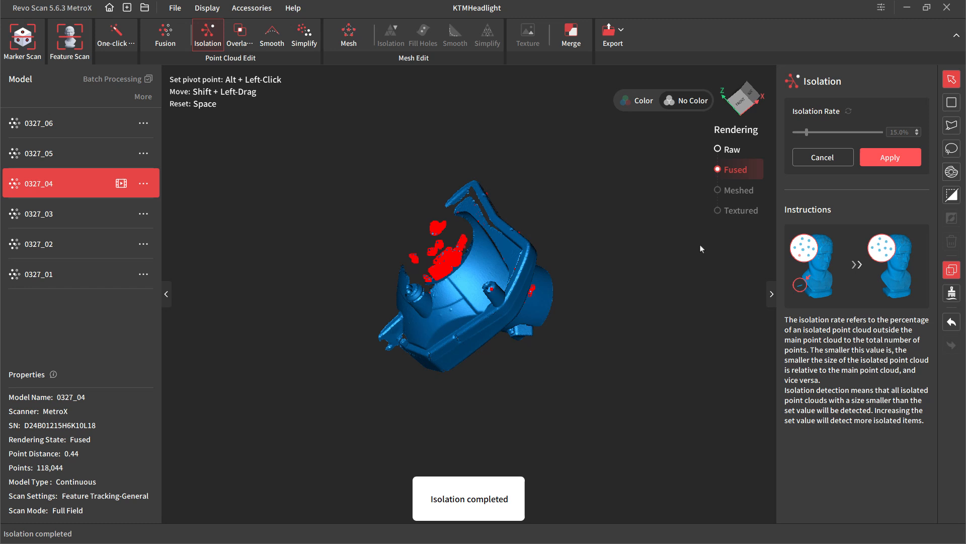
{"action": "left_click", "coordinate": [890, 157]}
Step: Delete the detached cylindrical stand behind the headlight with a polygon selection
{"action": "mouse_move", "coordinate": [510, 363]}
{"action": "left_mouse_down"}
{"action": "mouse_move", "coordinate": [605, 345]}
{"action": "mouse_move", "coordinate": [677, 311]}
{"action": "mouse_move", "coordinate": [496, 291]}
{"action": "left_mouse_up"}
{"action": "left_click", "coordinate": [951, 125]}
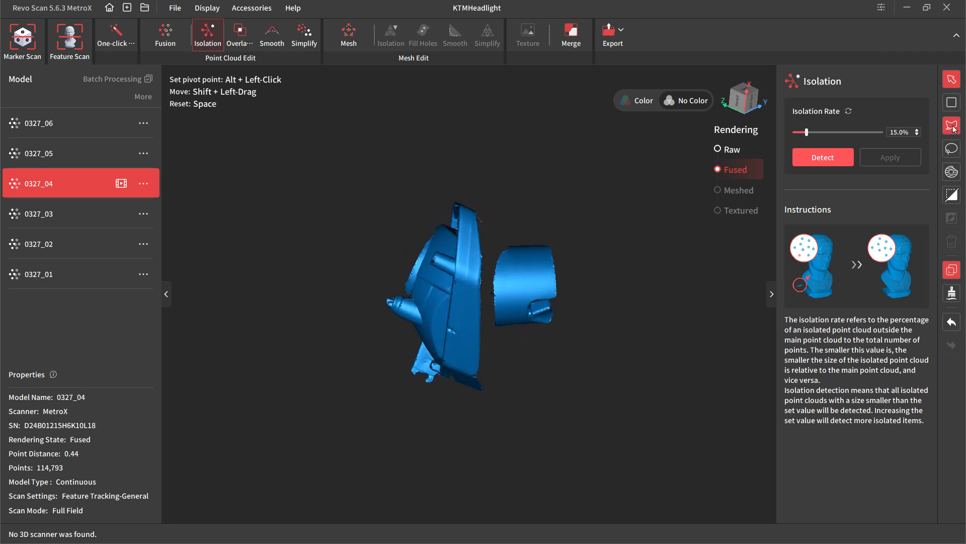
{"action": "left_click", "coordinate": [491, 221]}
{"action": "left_click", "coordinate": [489, 338]}
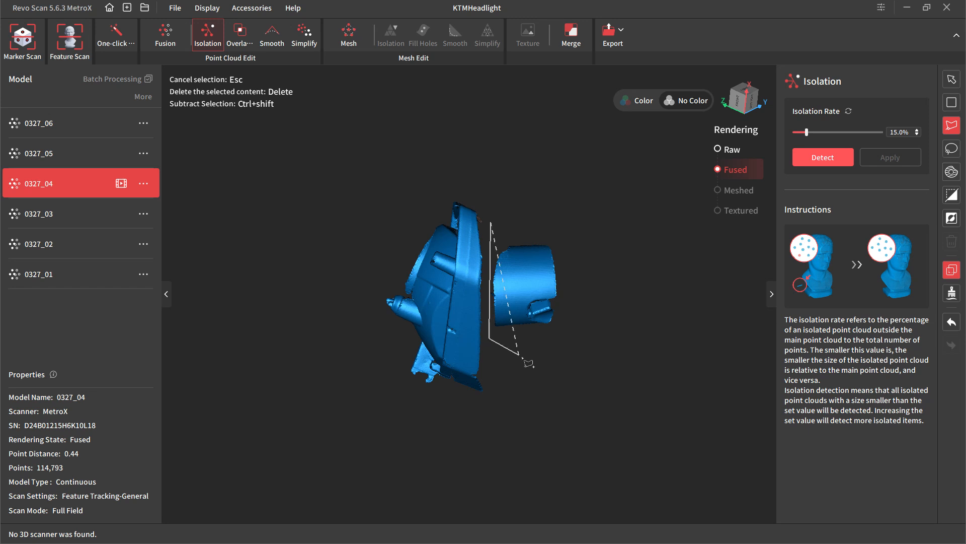
{"action": "left_click", "coordinate": [522, 355]}
{"action": "left_click", "coordinate": [598, 339]}
{"action": "left_click", "coordinate": [594, 246]}
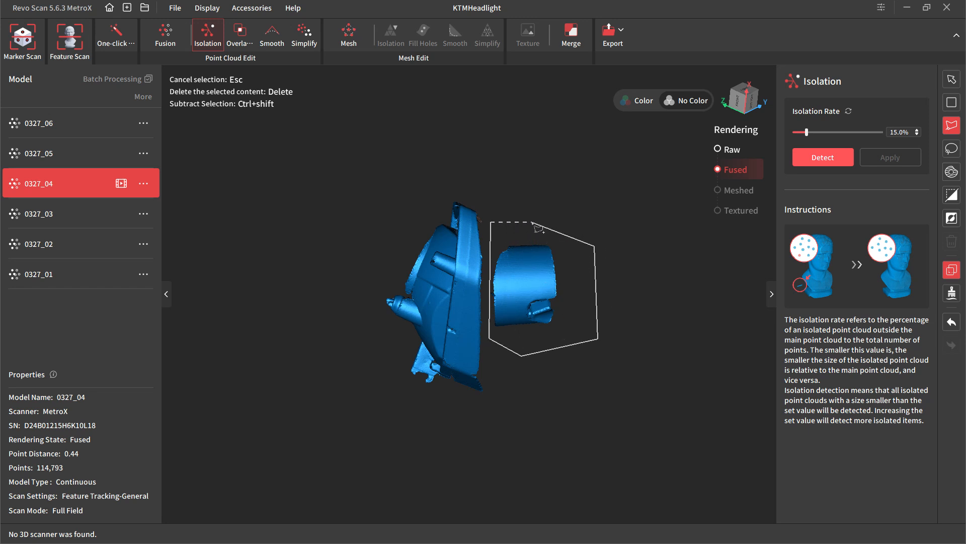
{"action": "left_click", "coordinate": [491, 223]}
{"action": "key", "text": "Delete"}
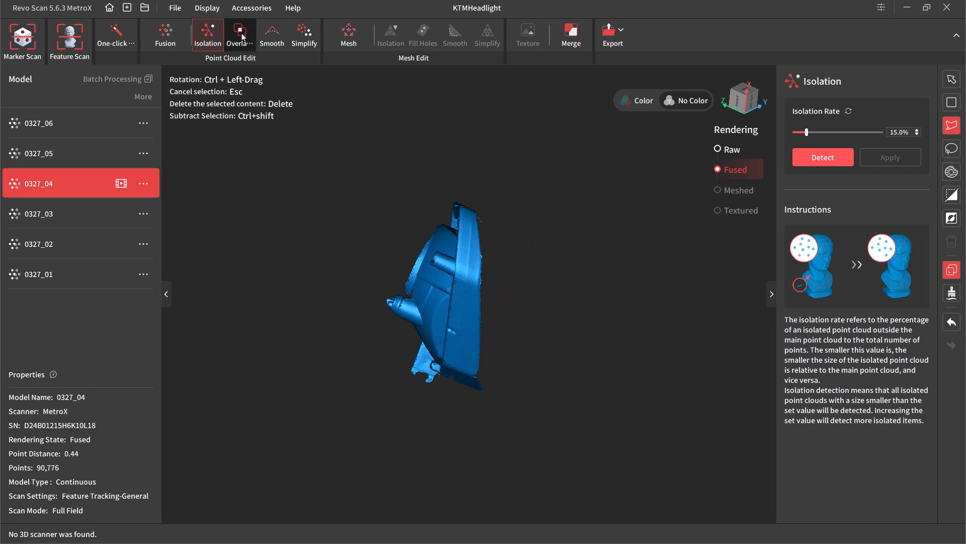
Step: Run Overlap Detection on scan 0327_04 with a vertical distance of 0.88 mm and apply it
{"action": "left_click", "coordinate": [241, 36]}
{"action": "left_click", "coordinate": [823, 157]}
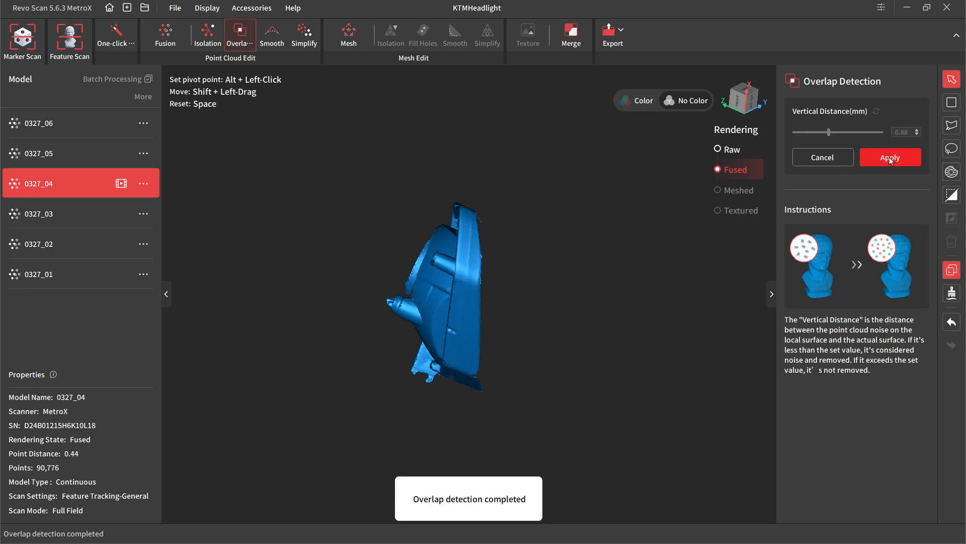
{"action": "left_click", "coordinate": [889, 157]}
Step: Delete the sparse, patchy points on the lower part of the headlight's long side wall with a polygon selection
{"action": "left_click_drag", "start_coordinate": [534, 272], "coordinate": [529, 321]}
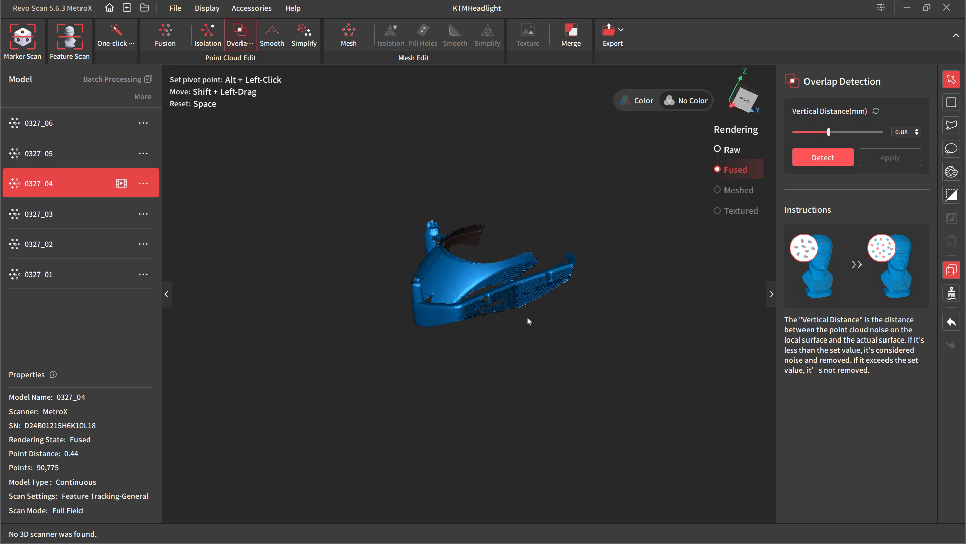
{"action": "scroll", "coordinate": [528, 321], "scroll_direction": "up", "scroll_amount": 10}
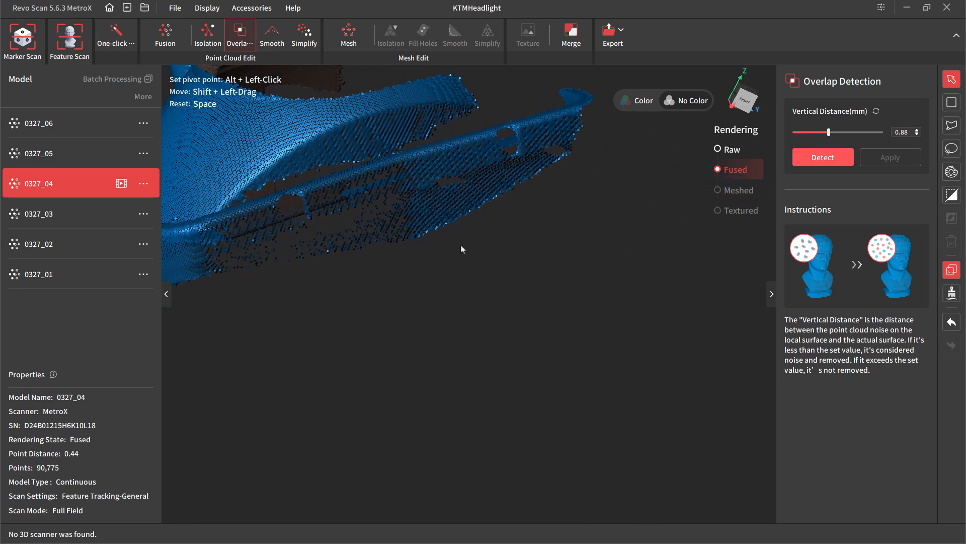
{"action": "left_click_drag", "start_coordinate": [462, 249], "coordinate": [608, 271]}
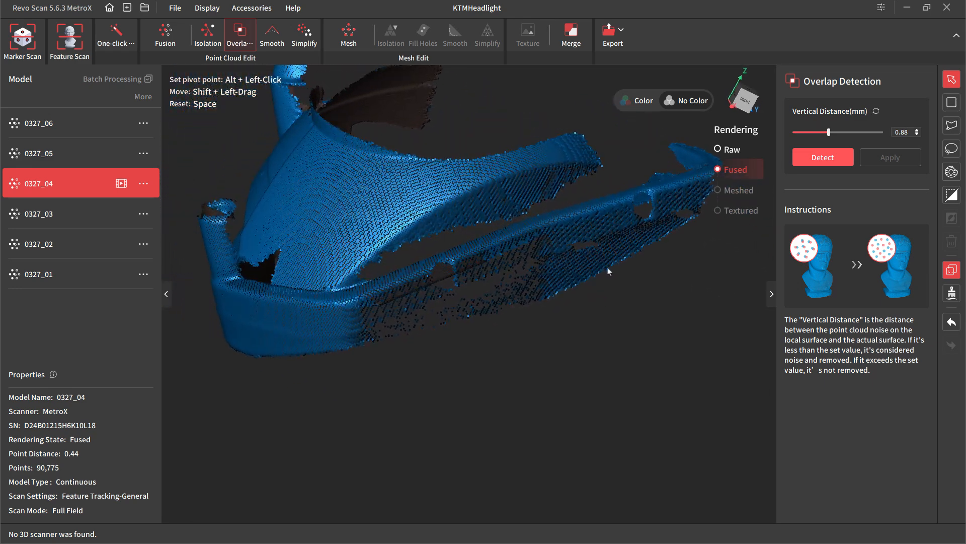
{"action": "left_click", "coordinate": [952, 127]}
{"action": "middle_click_drag", "start_coordinate": [602, 281], "coordinate": [549, 294]}
{"action": "left_click", "coordinate": [665, 208]}
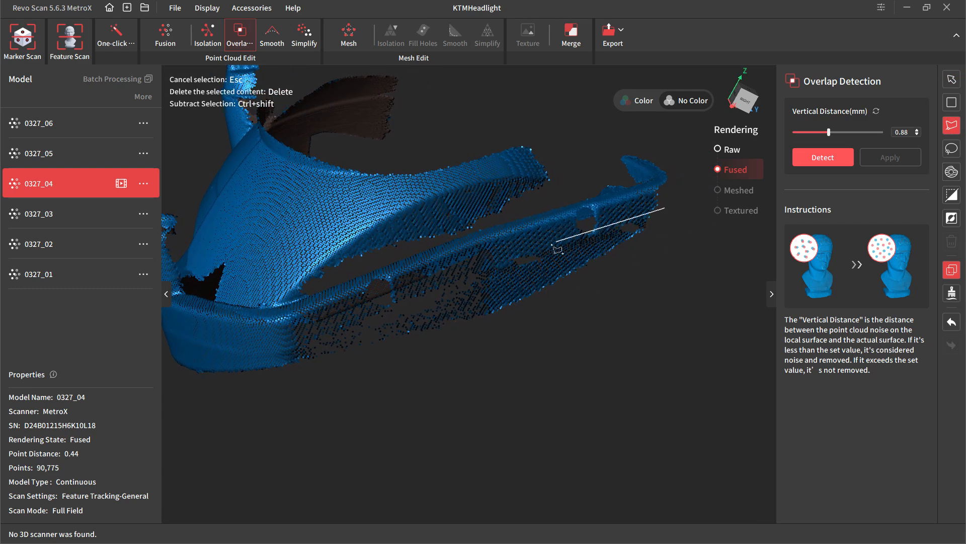
{"action": "left_click", "coordinate": [305, 333]}
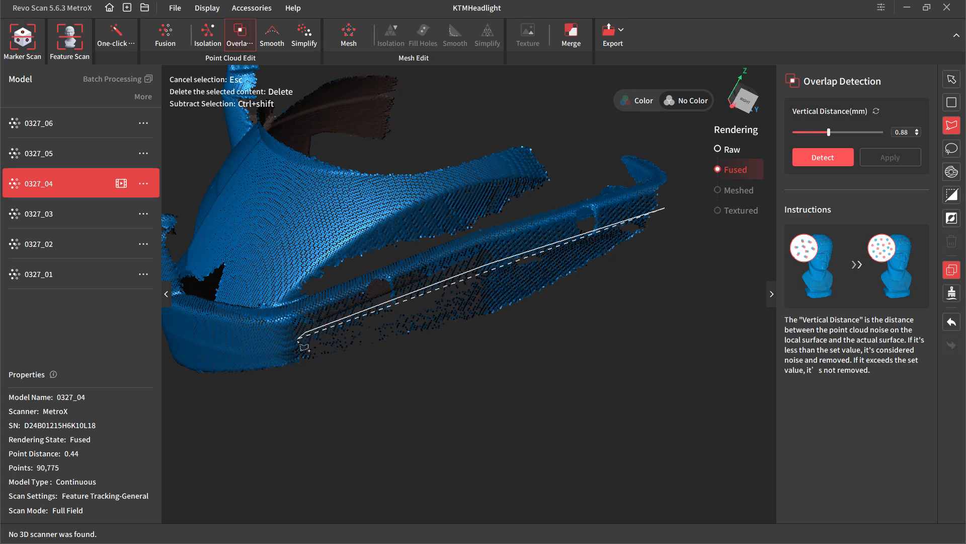
{"action": "left_click", "coordinate": [292, 345]}
{"action": "left_click", "coordinate": [305, 386]}
{"action": "left_click", "coordinate": [676, 310]}
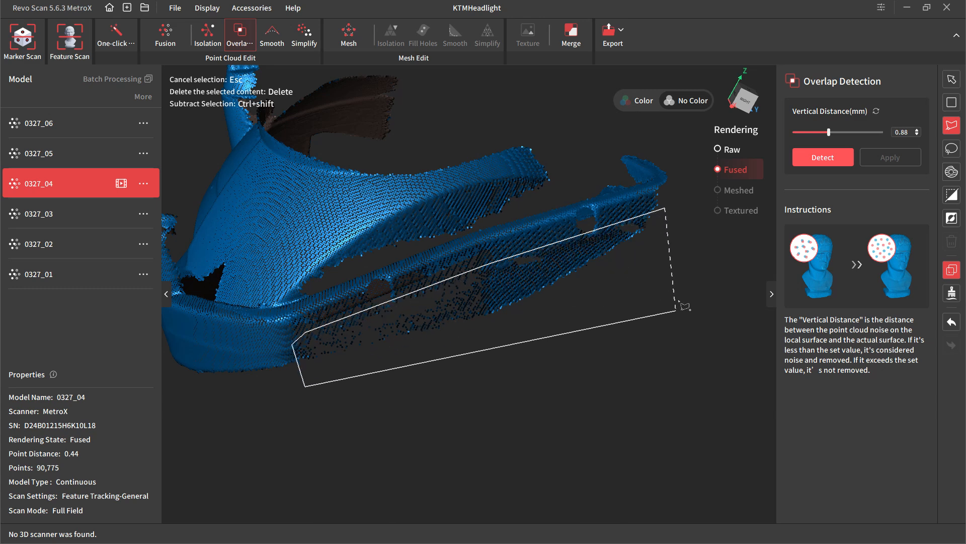
{"action": "left_click", "coordinate": [666, 210]}
{"action": "key", "text": "Delete"}
Step: Delete the ragged strip along the curved edge of the headlight's round opening with a polygon selection
{"action": "scroll", "coordinate": [553, 290], "scroll_direction": "up", "scroll_amount": 1}
{"action": "scroll", "coordinate": [554, 290], "scroll_direction": "down", "scroll_amount": 6}
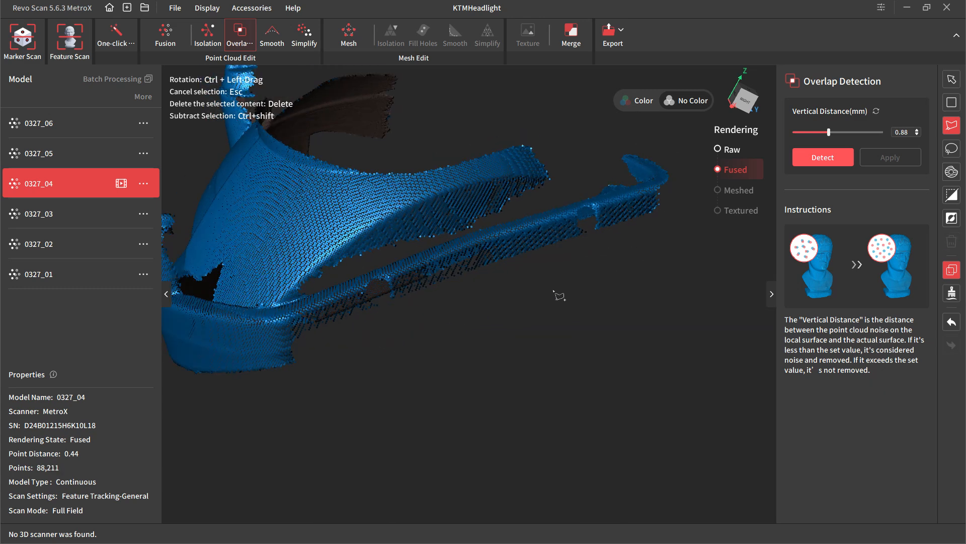
{"action": "left_click_drag", "start_coordinate": [554, 298], "coordinate": [538, 250], "text": "ctrl"}
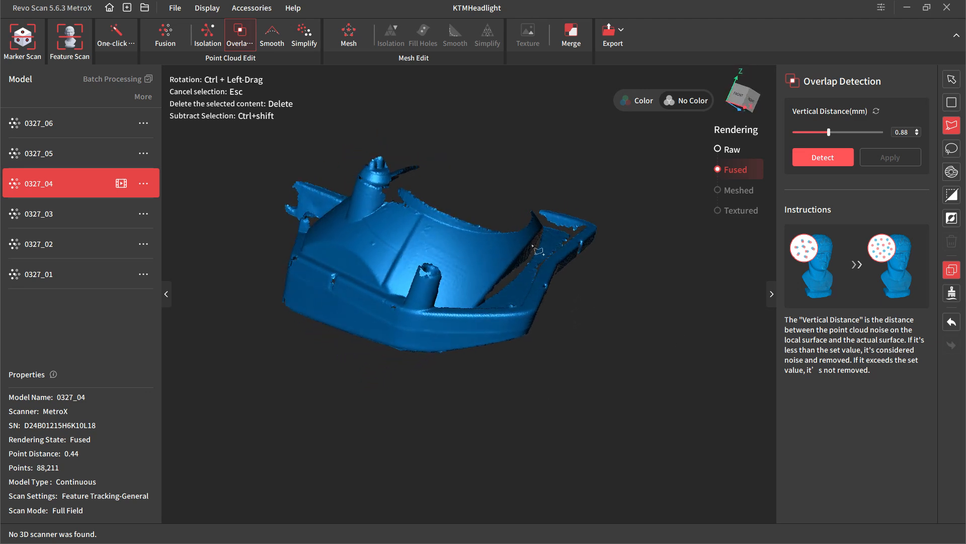
{"action": "scroll", "coordinate": [453, 219], "scroll_direction": "up", "scroll_amount": 5}
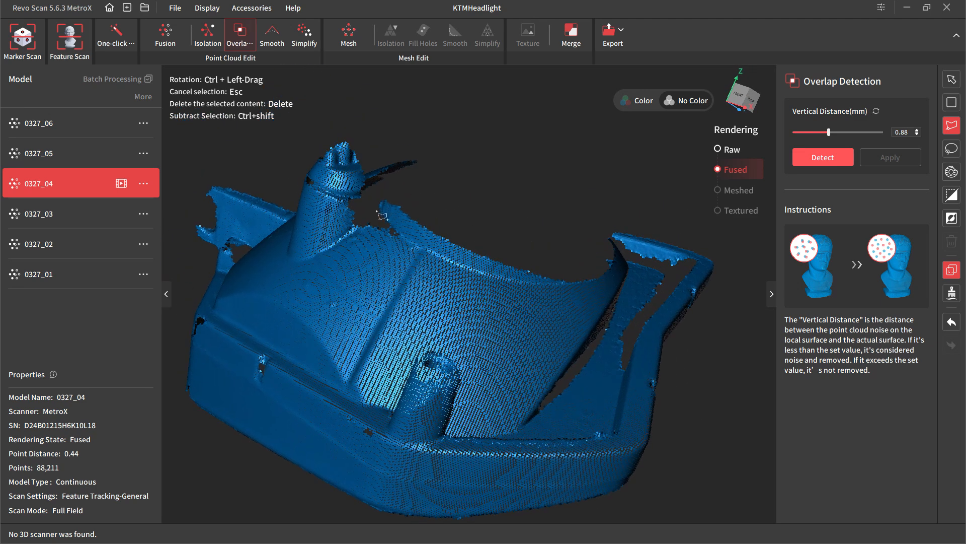
{"action": "left_click", "coordinate": [376, 212]}
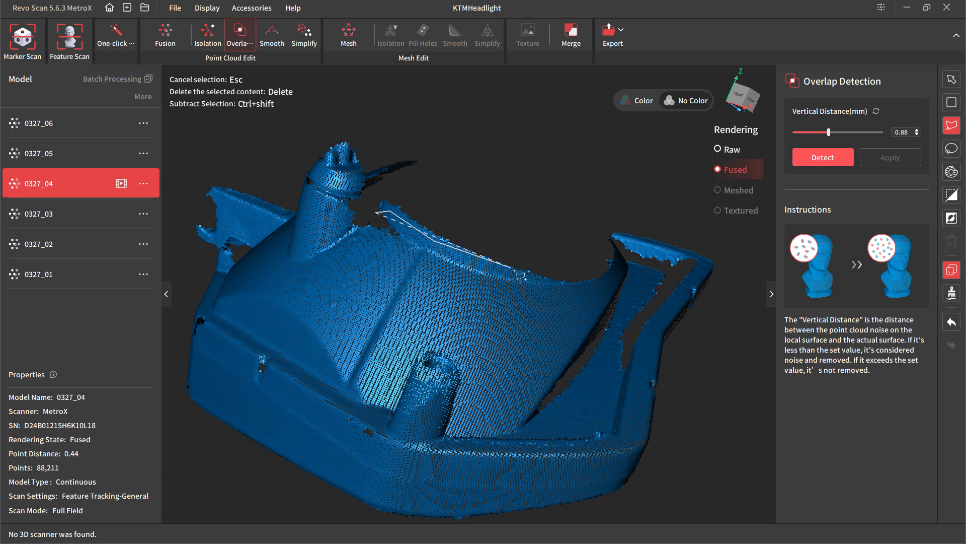
{"action": "left_click", "coordinate": [558, 280]}
{"action": "left_click", "coordinate": [562, 227]}
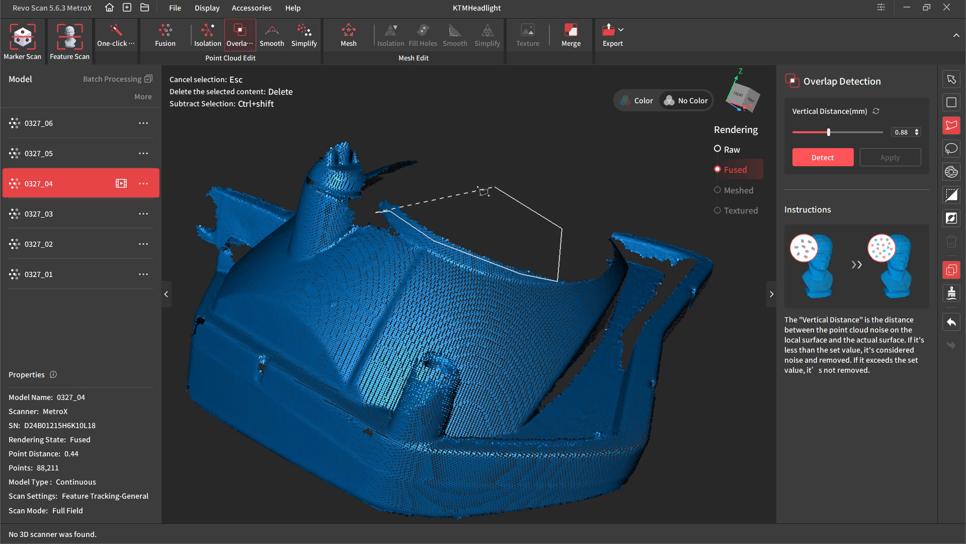
{"action": "left_click", "coordinate": [425, 181]}
{"action": "left_click", "coordinate": [379, 192]}
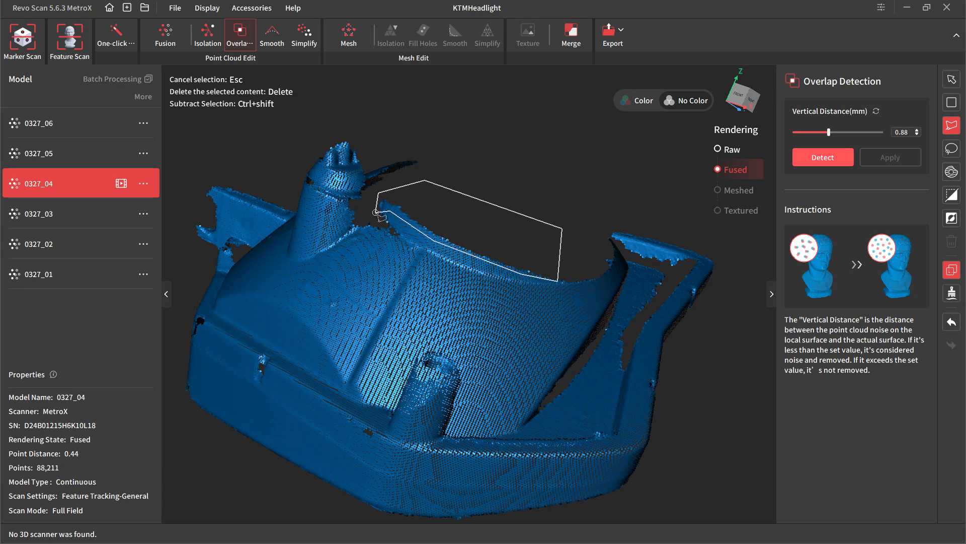
{"action": "left_click", "coordinate": [376, 212]}
{"action": "key", "text": "Delete"}
Step: Fuse scan 0327_03 with a point distance of 0.44 mm
{"action": "left_click_drag", "start_coordinate": [388, 202], "coordinate": [452, 212], "text": "ctrl"}
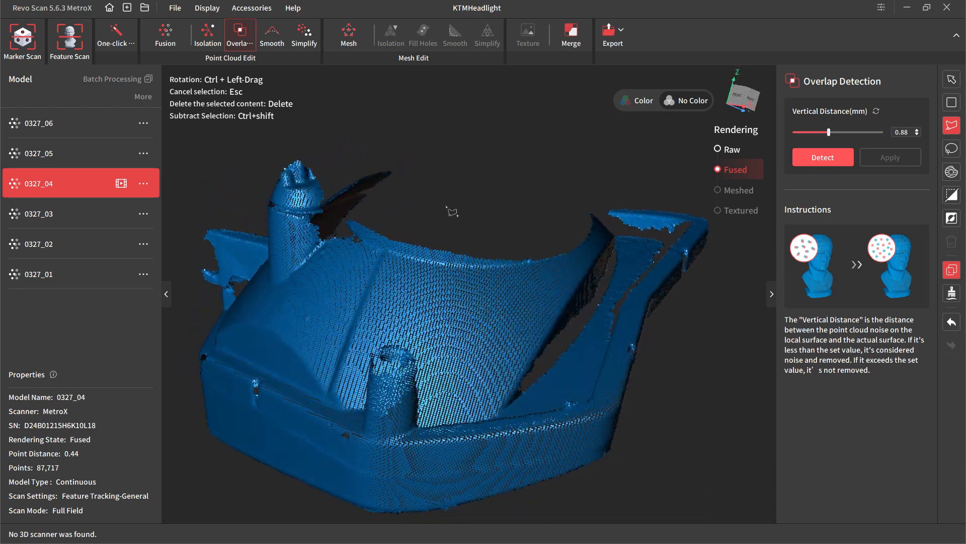
{"action": "left_click", "coordinate": [79, 213]}
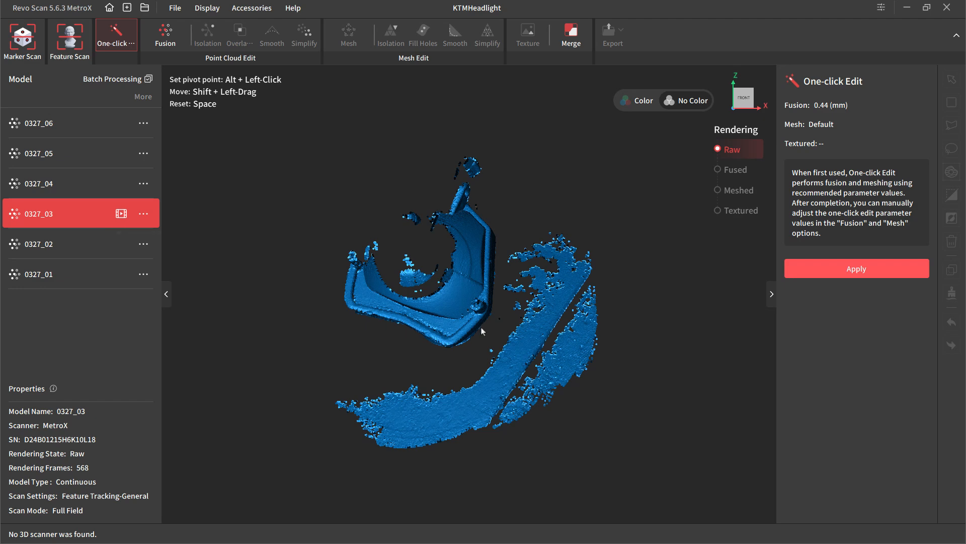
{"action": "left_click_drag", "start_coordinate": [482, 330], "coordinate": [549, 279]}
{"action": "left_click", "coordinate": [165, 35]}
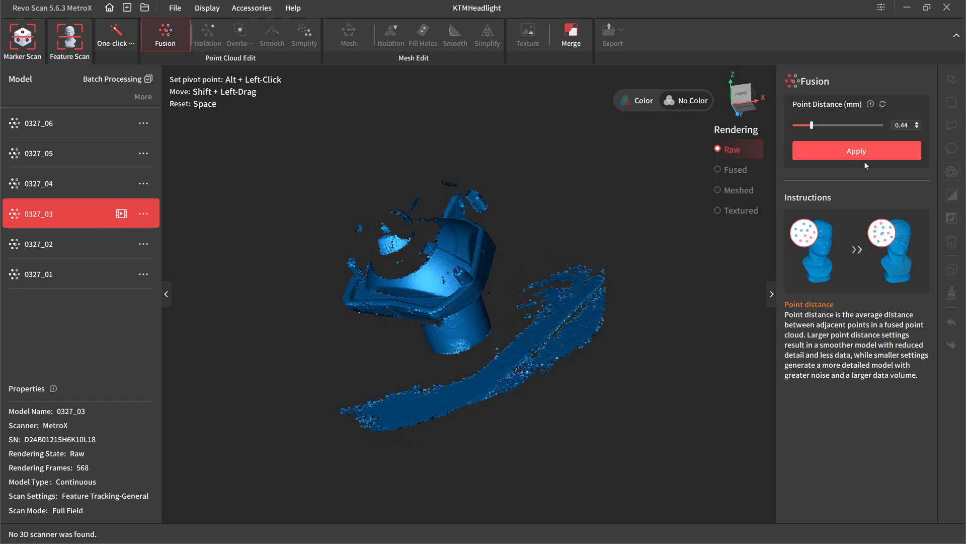
{"action": "left_click", "coordinate": [869, 148]}
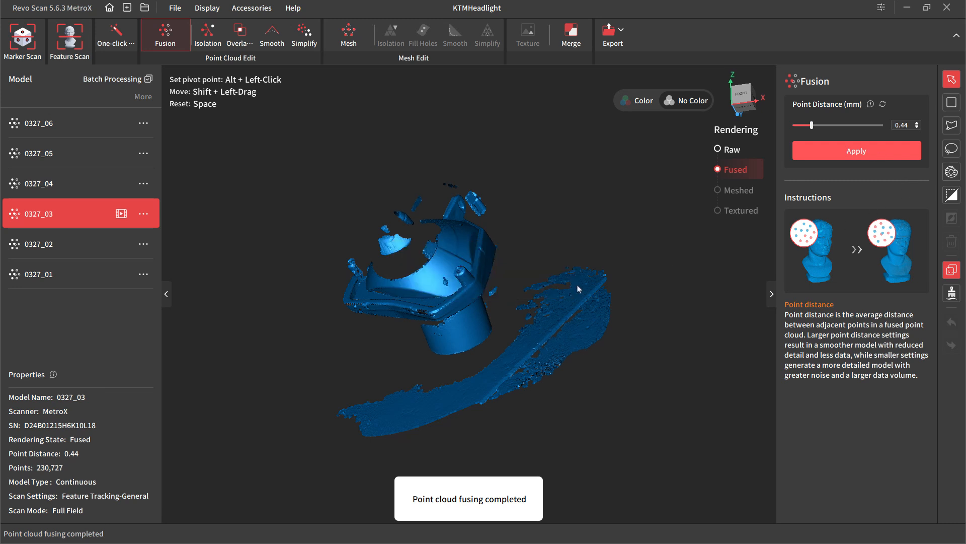
Step: Delete the flat floor surface and the cylindrical stand beneath the headlight with a lasso selection
{"action": "left_click_drag", "start_coordinate": [578, 289], "coordinate": [501, 336]}
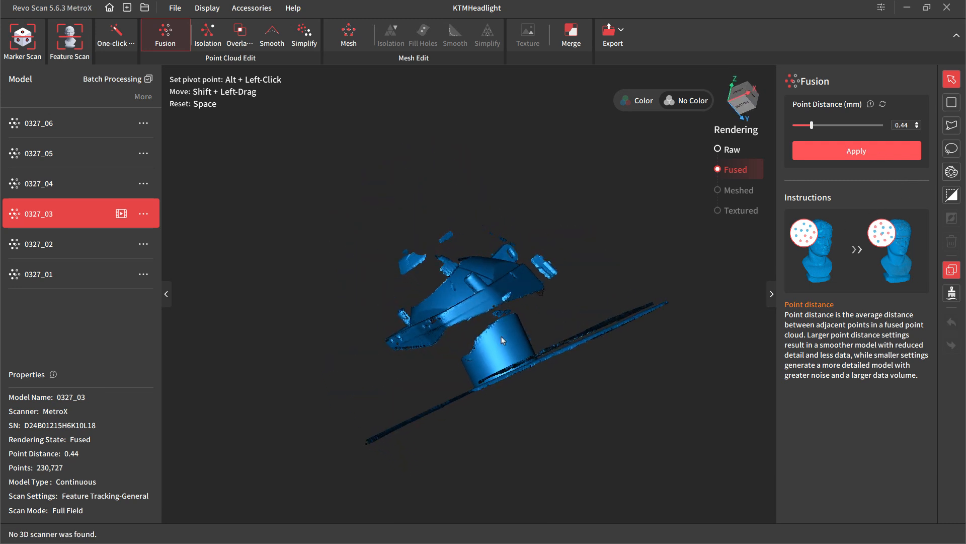
{"action": "left_click", "coordinate": [951, 146]}
{"action": "mouse_move", "coordinate": [312, 407]}
{"action": "left_mouse_down"}
{"action": "mouse_move", "coordinate": [456, 347]}
{"action": "mouse_move", "coordinate": [491, 318]}
{"action": "mouse_move", "coordinate": [585, 300]}
{"action": "mouse_move", "coordinate": [636, 388]}
{"action": "mouse_move", "coordinate": [326, 462]}
{"action": "left_mouse_up"}
{"action": "key", "text": "Delete"}
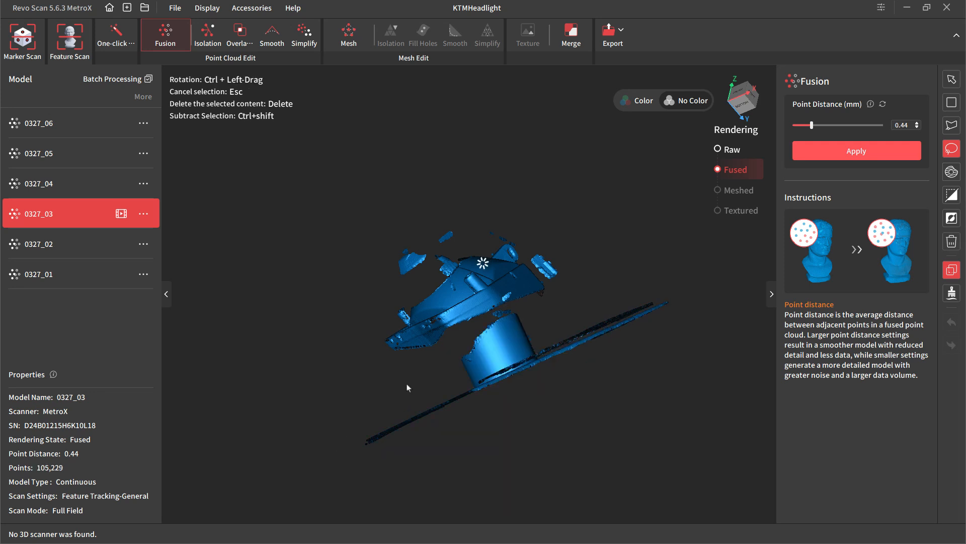
Step: Run Isolation detection on scan 0327_03 at a 15.0% isolation rate and apply it
{"action": "left_click", "coordinate": [207, 35]}
{"action": "left_click", "coordinate": [810, 152]}
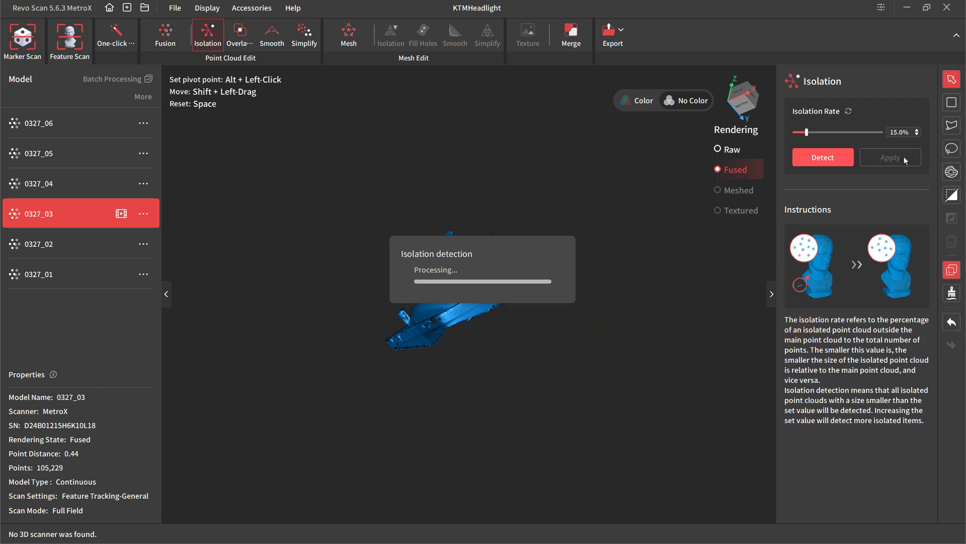
{"action": "left_click", "coordinate": [901, 156]}
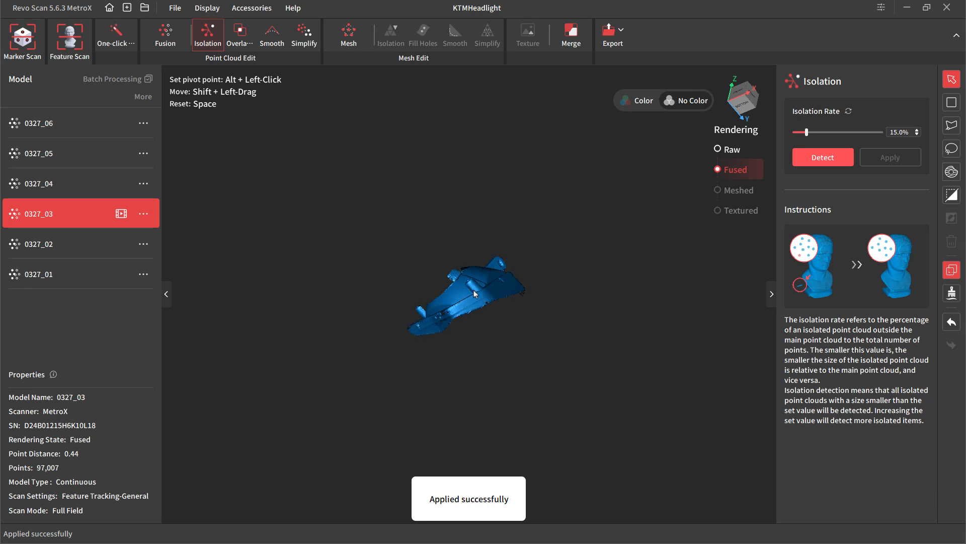
Step: Delete the floating patch and ragged strip along the curved edge of scan 0327_03's round opening with a polygon selection
{"action": "scroll", "coordinate": [470, 286], "scroll_direction": "up", "scroll_amount": 5}
{"action": "left_click_drag", "start_coordinate": [462, 286], "coordinate": [355, 324]}
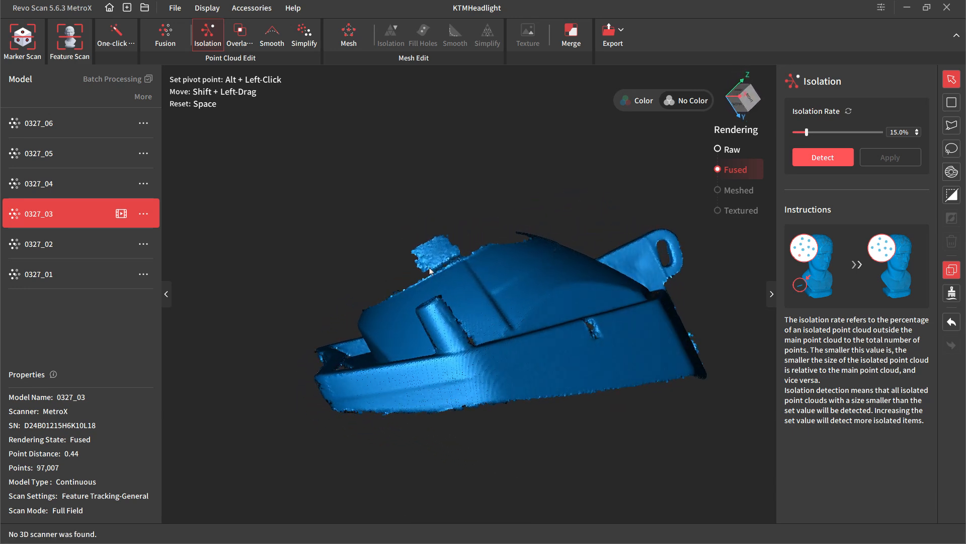
{"action": "scroll", "coordinate": [457, 267], "scroll_direction": "up", "scroll_amount": 5}
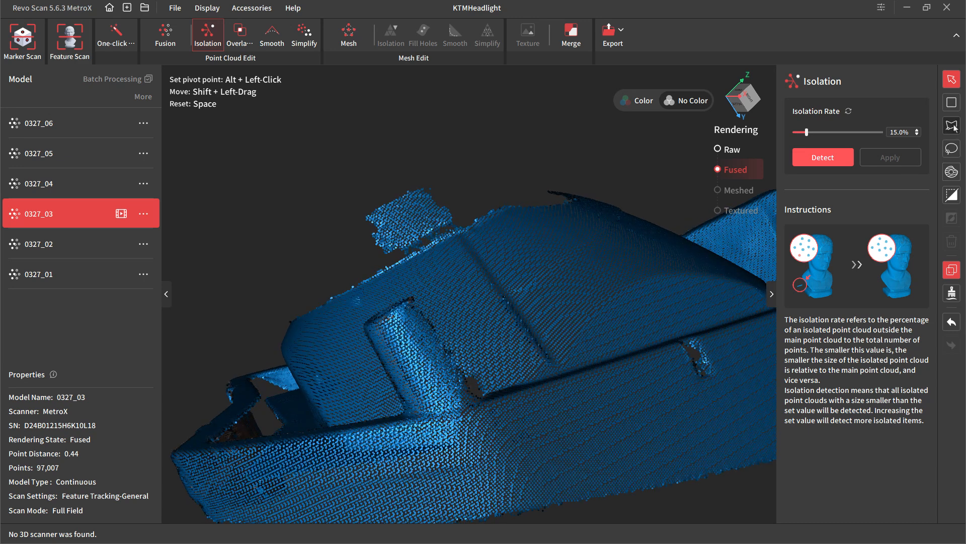
{"action": "left_click", "coordinate": [952, 125]}
{"action": "left_click", "coordinate": [519, 205]}
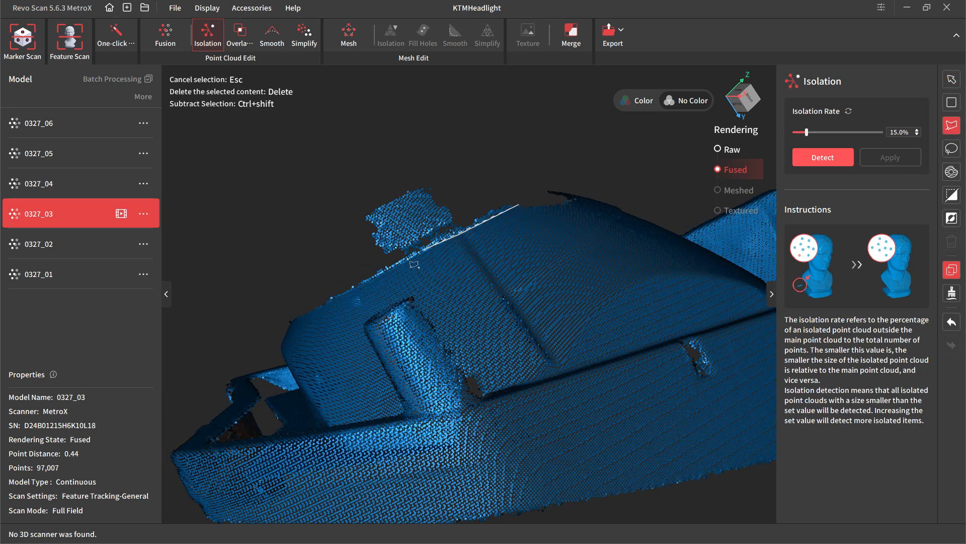
{"action": "left_click", "coordinate": [331, 298]}
{"action": "left_click", "coordinate": [380, 153]}
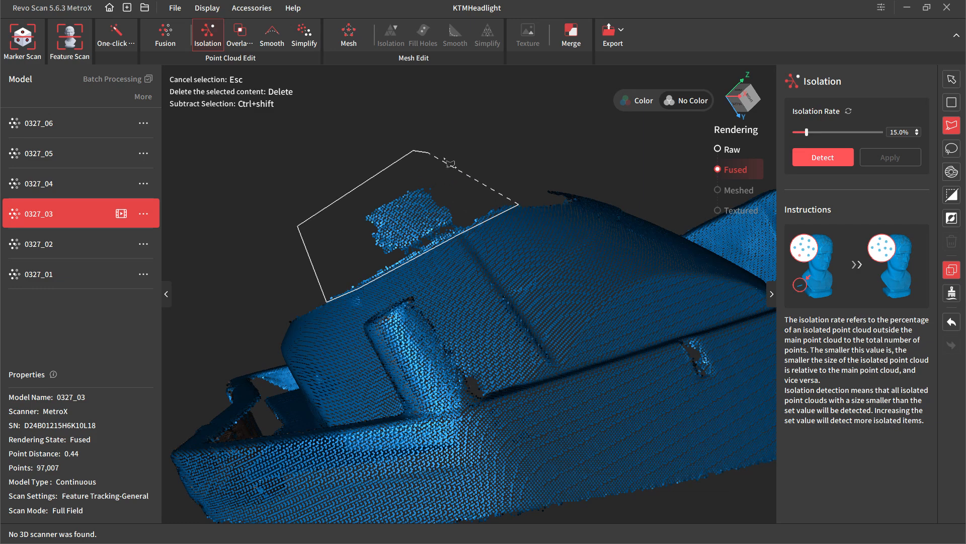
{"action": "left_click", "coordinate": [521, 206]}
{"action": "key", "text": "Delete"}
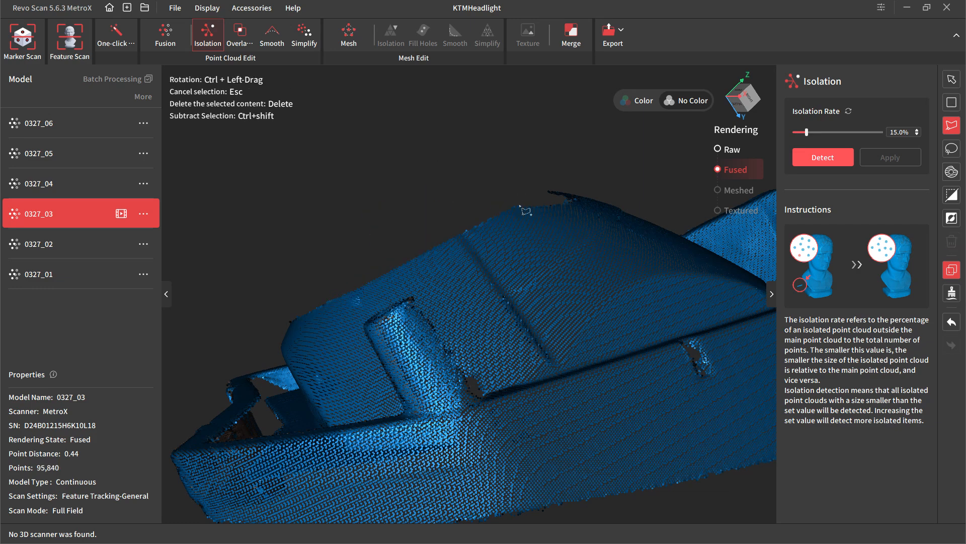
Step: Delete the ragged points at the end of the opening's inner wall, beside the small post, with a polygon selection
{"action": "scroll", "coordinate": [513, 221], "scroll_direction": "down", "scroll_amount": 5}
{"action": "left_click_drag", "start_coordinate": [502, 235], "coordinate": [522, 378], "text": "ctrl"}
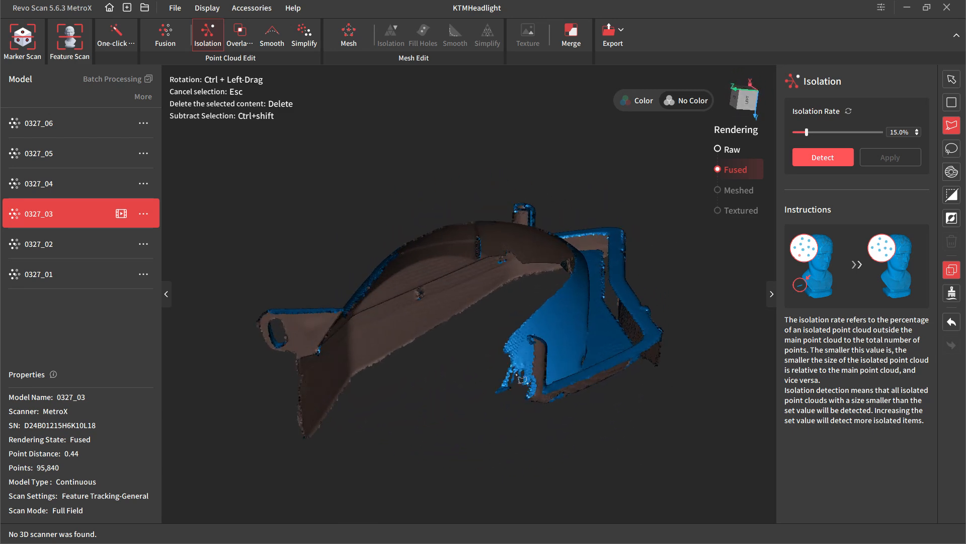
{"action": "left_click", "coordinate": [504, 333]}
{"action": "left_click", "coordinate": [534, 414]}
{"action": "left_click", "coordinate": [486, 411]}
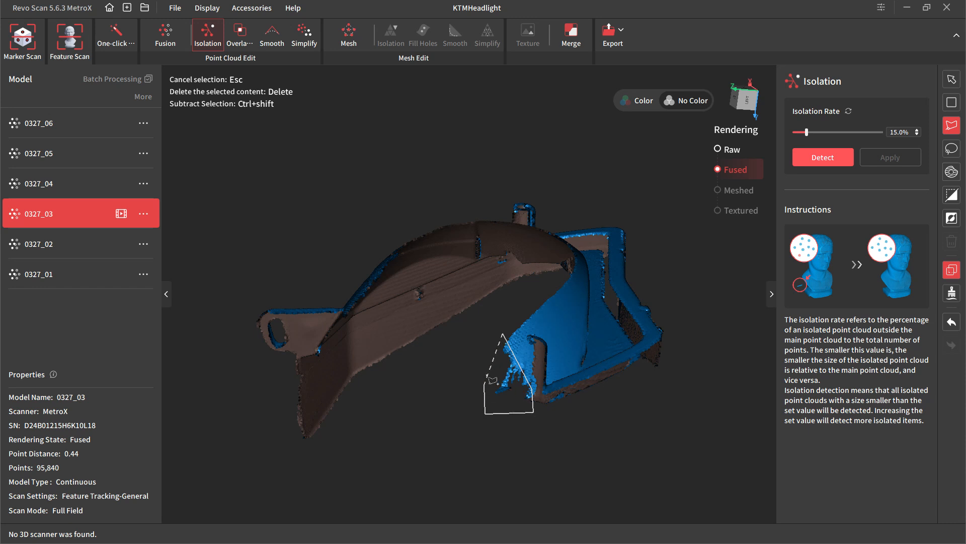
{"action": "left_click", "coordinate": [503, 334]}
{"action": "key", "text": "Delete"}
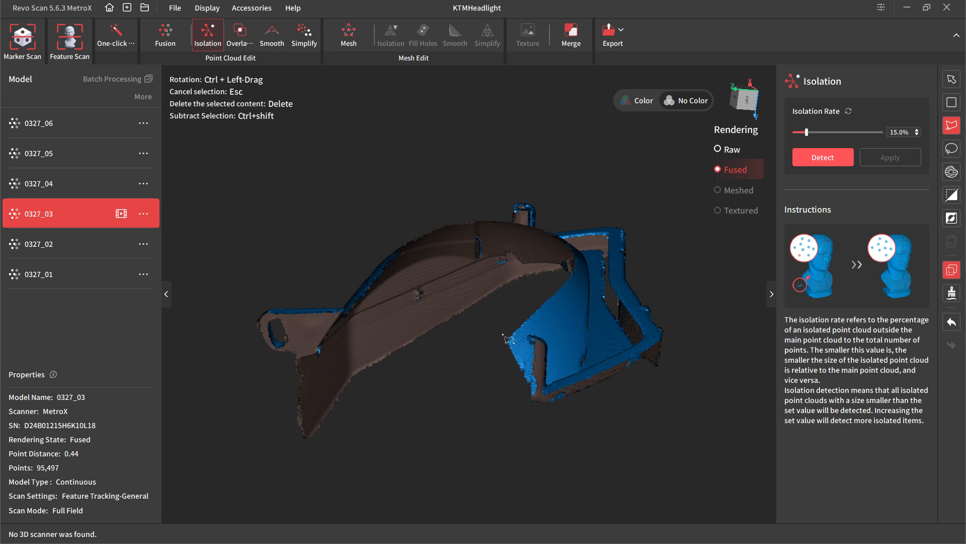
Step: Examine the raw scans 0327_02 and 0327_01 for coverage of the headlight and return to 0327_03
{"action": "left_click_drag", "start_coordinate": [505, 341], "coordinate": [396, 360], "text": "ctrl"}
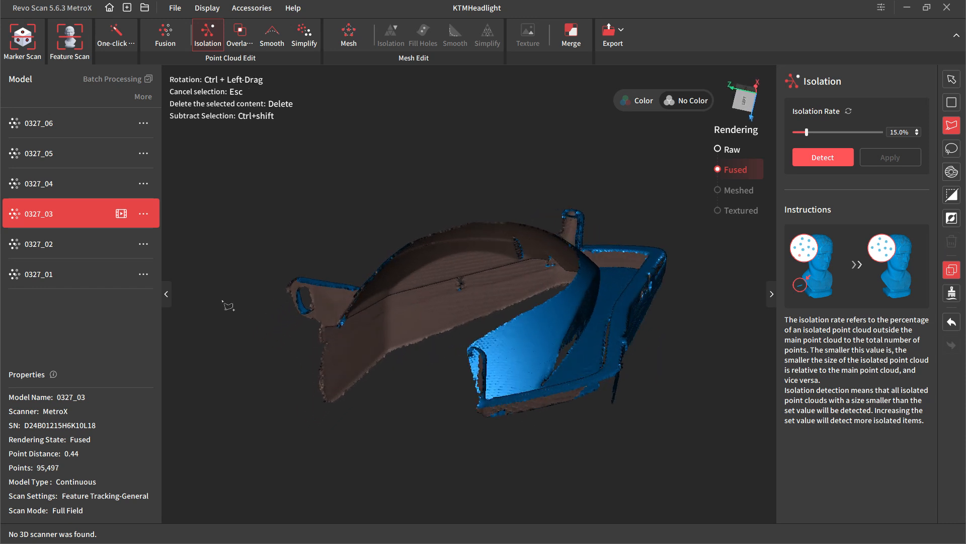
{"action": "left_click", "coordinate": [73, 244]}
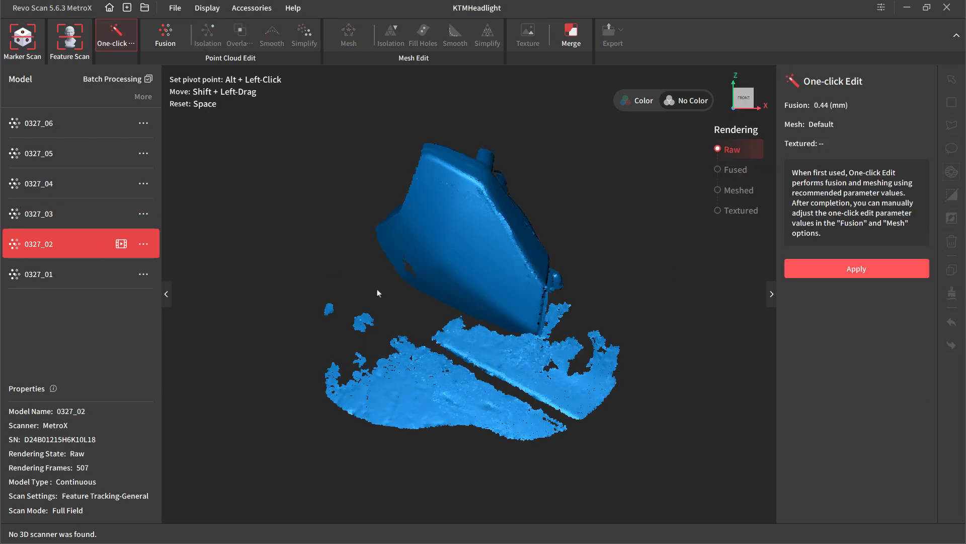
{"action": "left_click_drag", "start_coordinate": [590, 212], "coordinate": [287, 306]}
{"action": "left_click", "coordinate": [72, 274]}
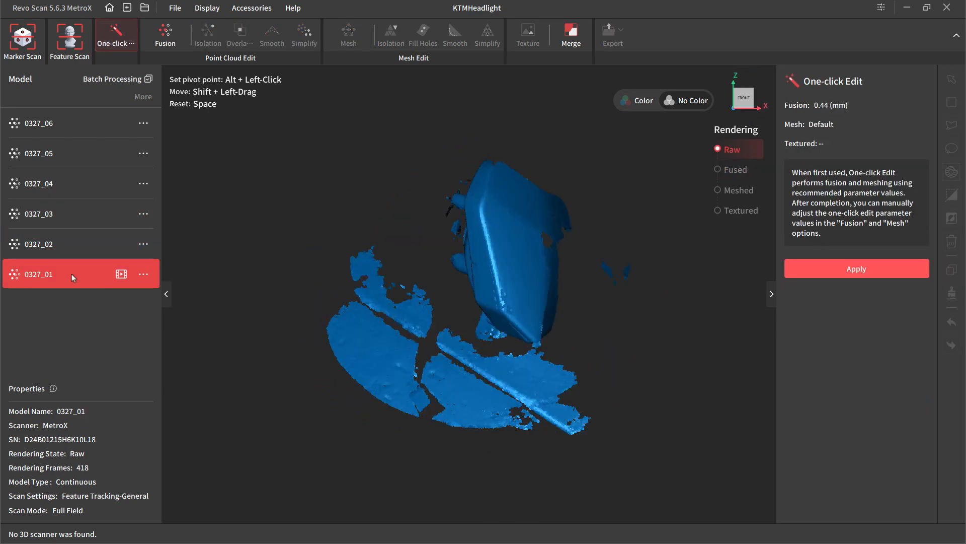
{"action": "left_click_drag", "start_coordinate": [348, 277], "coordinate": [539, 315]}
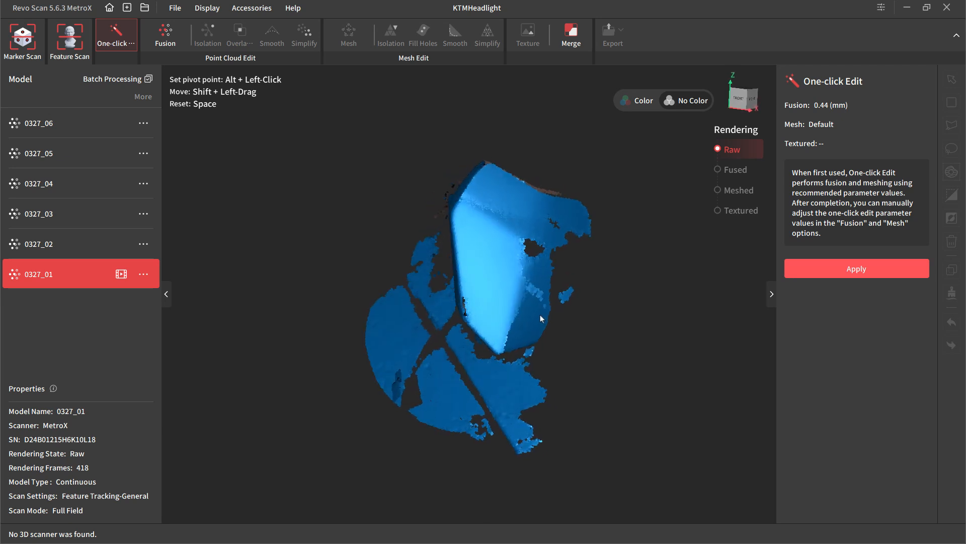
{"action": "left_click", "coordinate": [78, 213]}
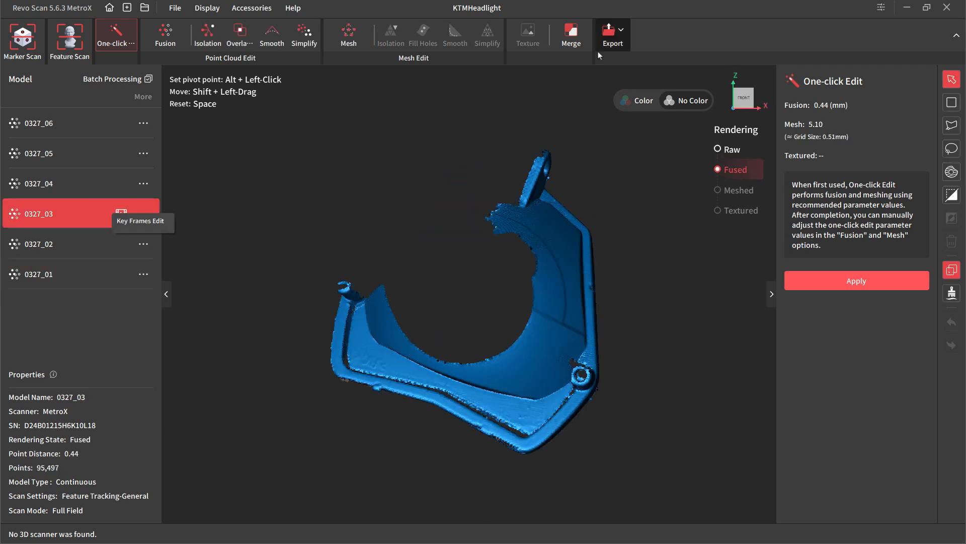
Step: Start a Feature merge with scans 0327_06 and 0327_05 and preview their alignment
{"action": "left_click", "coordinate": [578, 37]}
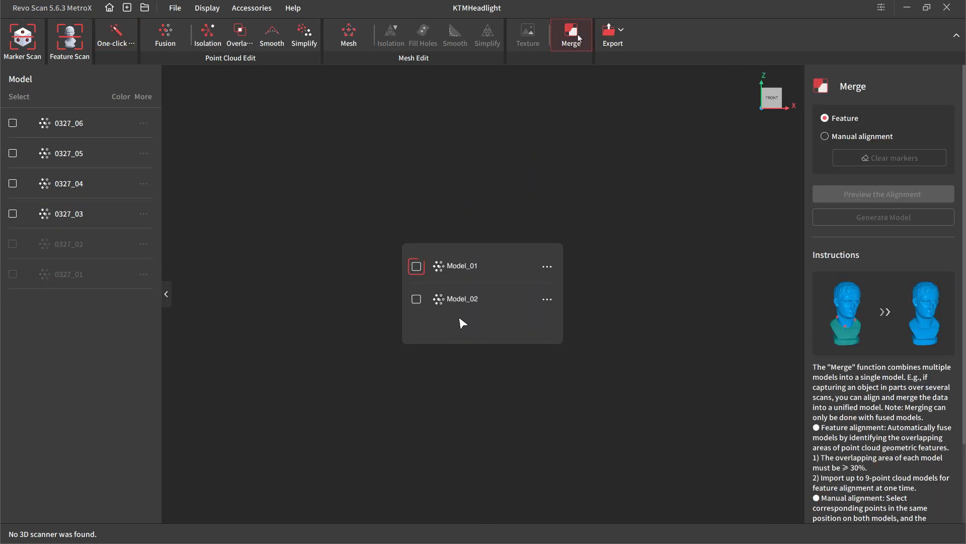
{"action": "left_click", "coordinate": [416, 266]}
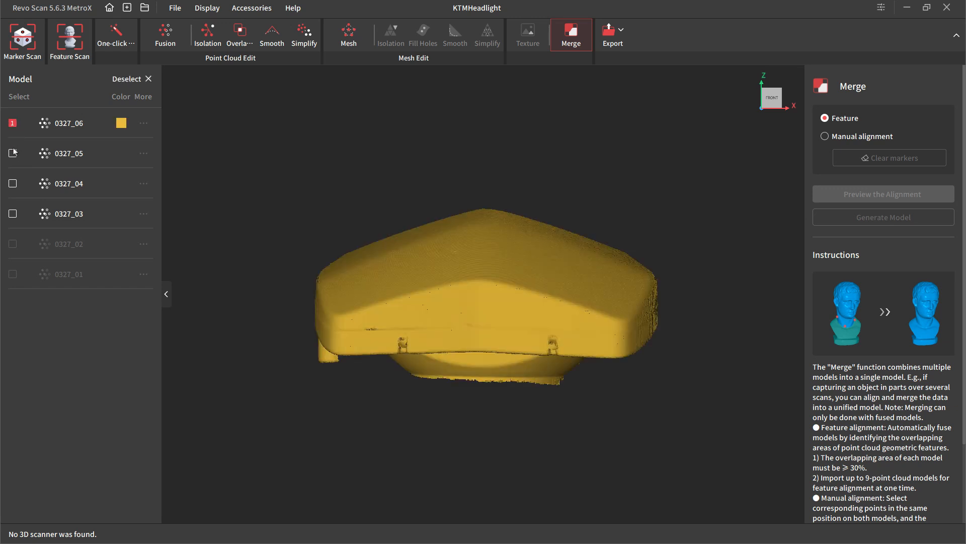
{"action": "left_click", "coordinate": [14, 152]}
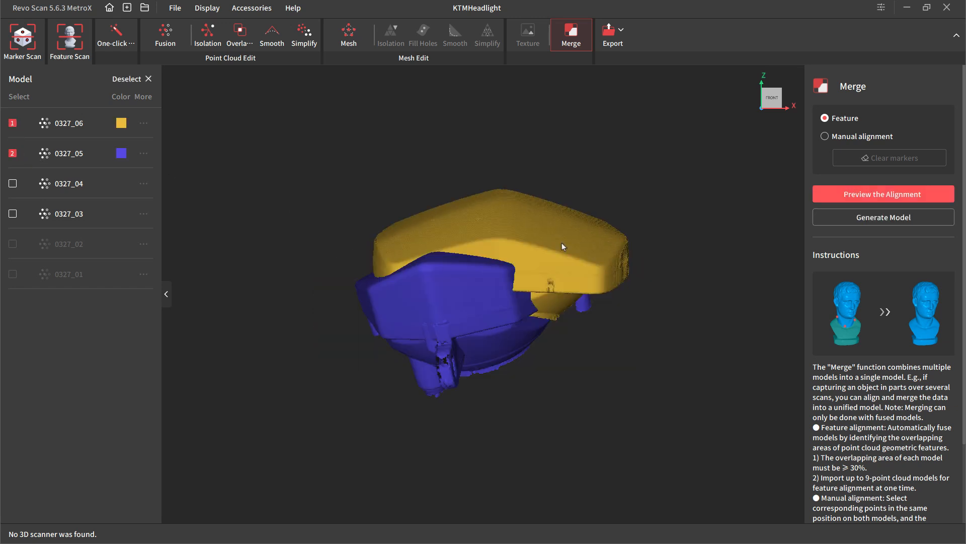
{"action": "left_click", "coordinate": [896, 198]}
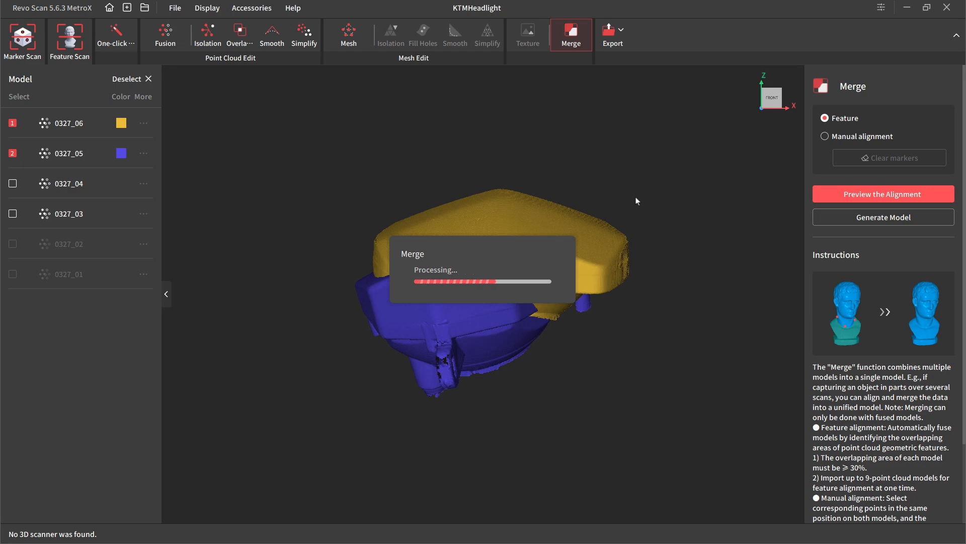
Step: Add scan 0327_04 to the merge and preview the Feature alignment of the three scans
{"action": "left_click_drag", "start_coordinate": [539, 226], "coordinate": [386, 257]}
{"action": "left_click", "coordinate": [13, 184]}
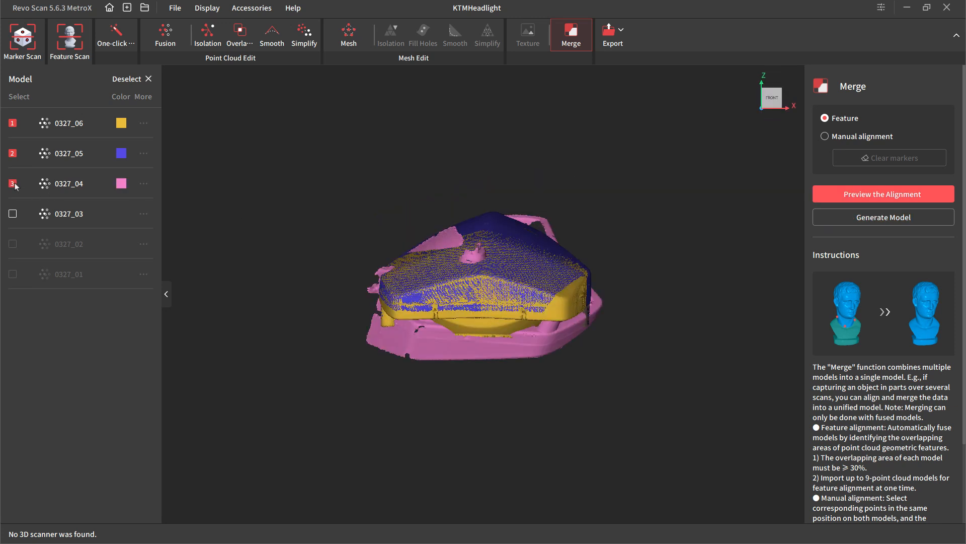
{"action": "left_click", "coordinate": [861, 196]}
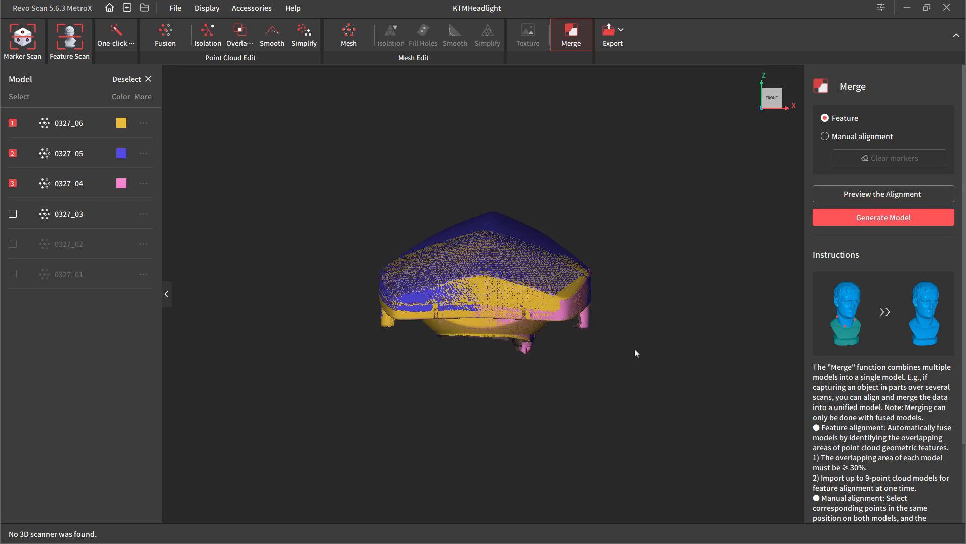
Step: Add scan 0327_03 to the merge and preview the Feature alignment of all four scans
{"action": "left_click_drag", "start_coordinate": [602, 347], "coordinate": [222, 245]}
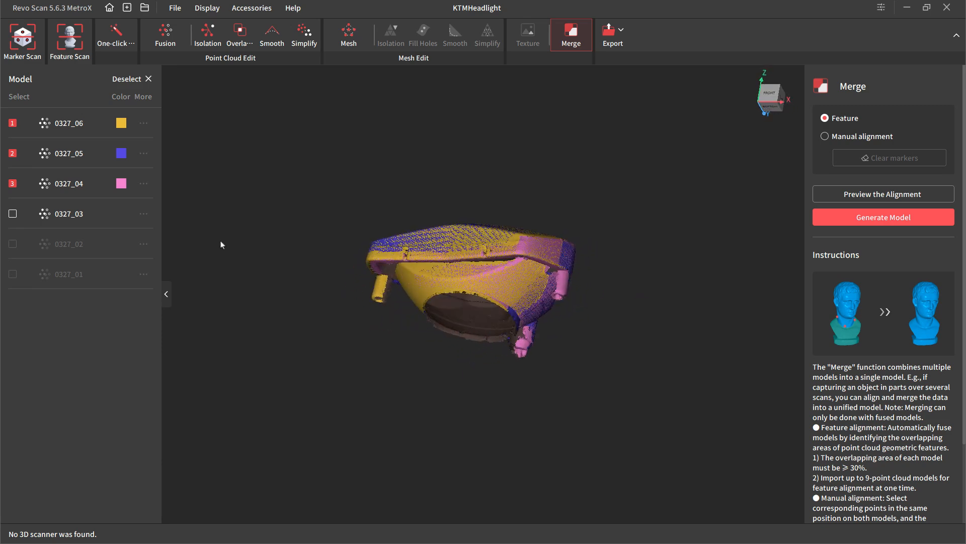
{"action": "left_click", "coordinate": [13, 214]}
{"action": "left_click", "coordinate": [905, 198]}
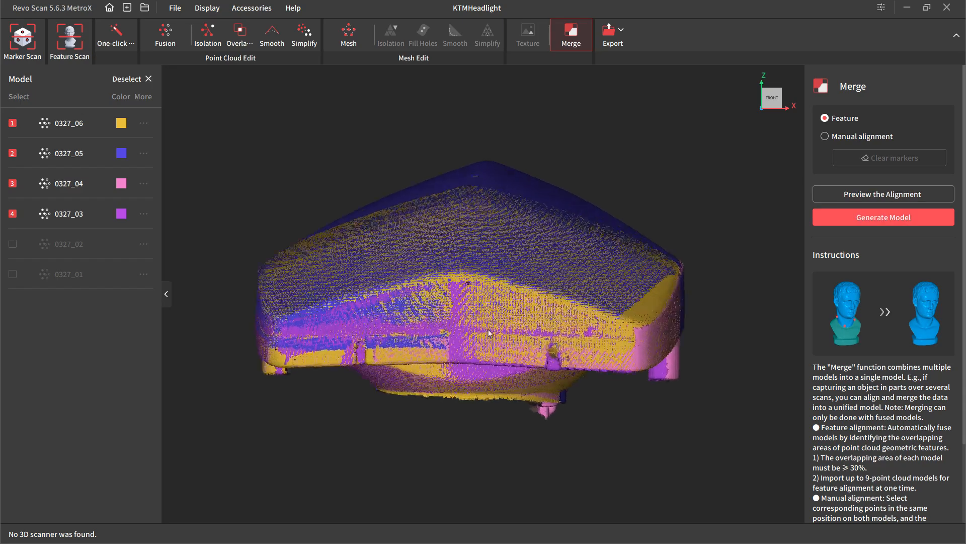
Step: Check the four aligned scans from several sides and generate the merged model
{"action": "left_click_drag", "start_coordinate": [488, 332], "coordinate": [587, 328]}
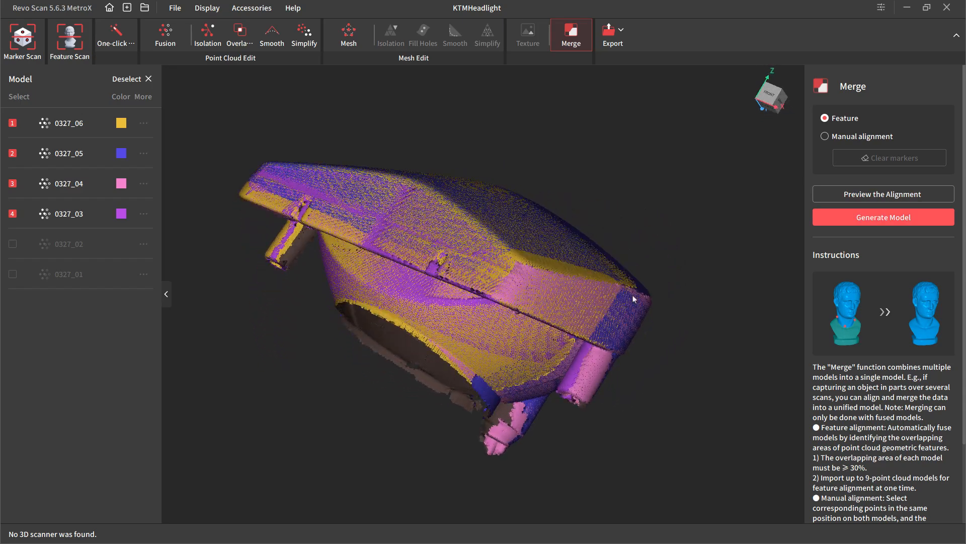
{"action": "left_click_drag", "start_coordinate": [634, 299], "coordinate": [408, 303]}
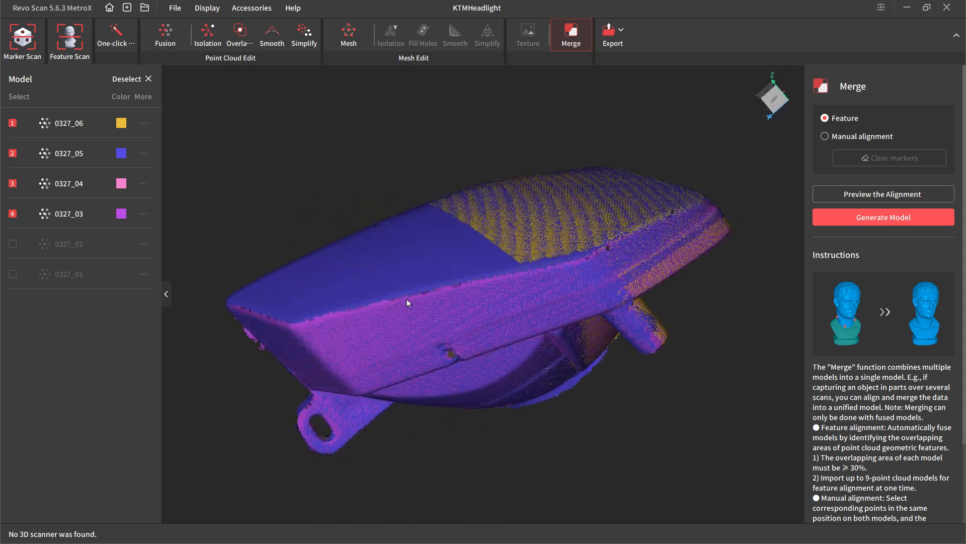
{"action": "left_click", "coordinate": [895, 220]}
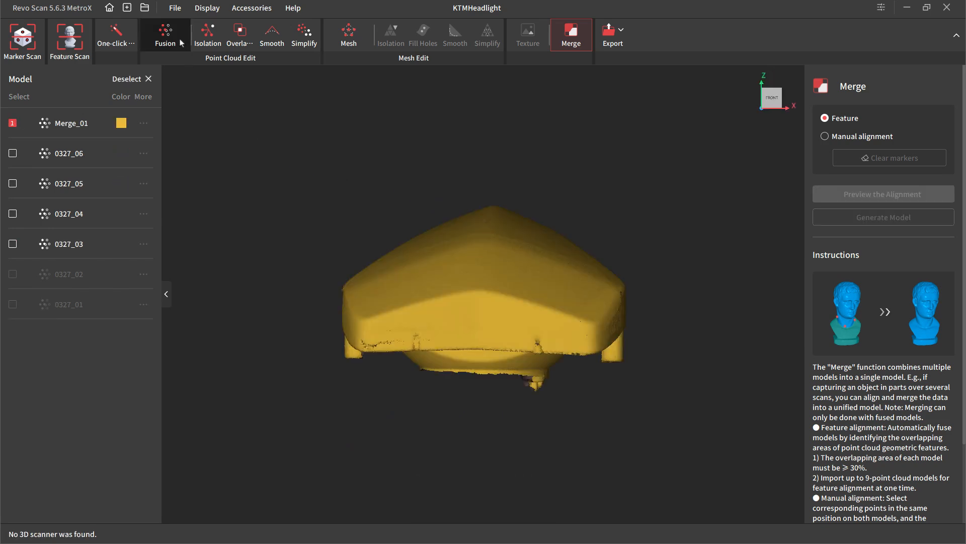
Step: Run Isolation detection on the merged model at a 15.0% isolation rate and apply it
{"action": "left_click", "coordinate": [263, 42]}
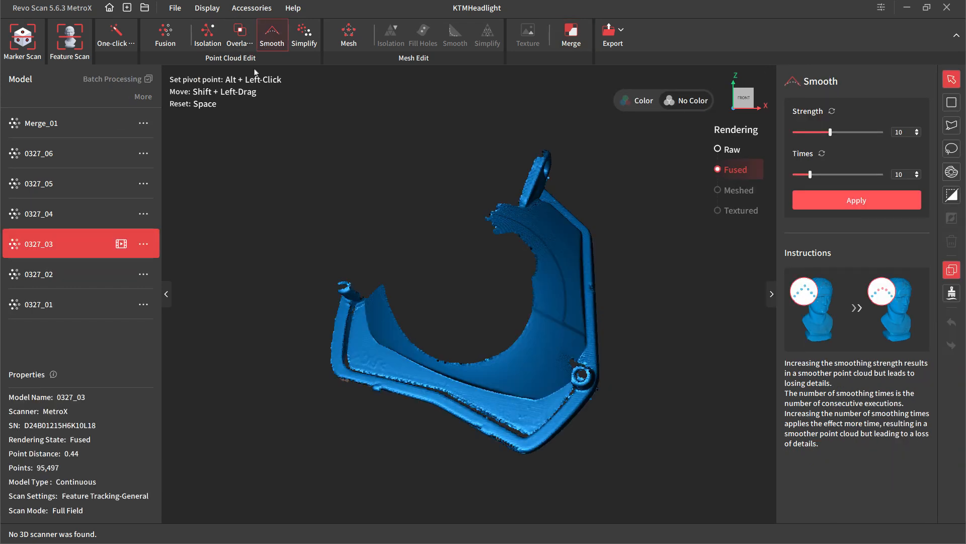
{"action": "left_click", "coordinate": [61, 121]}
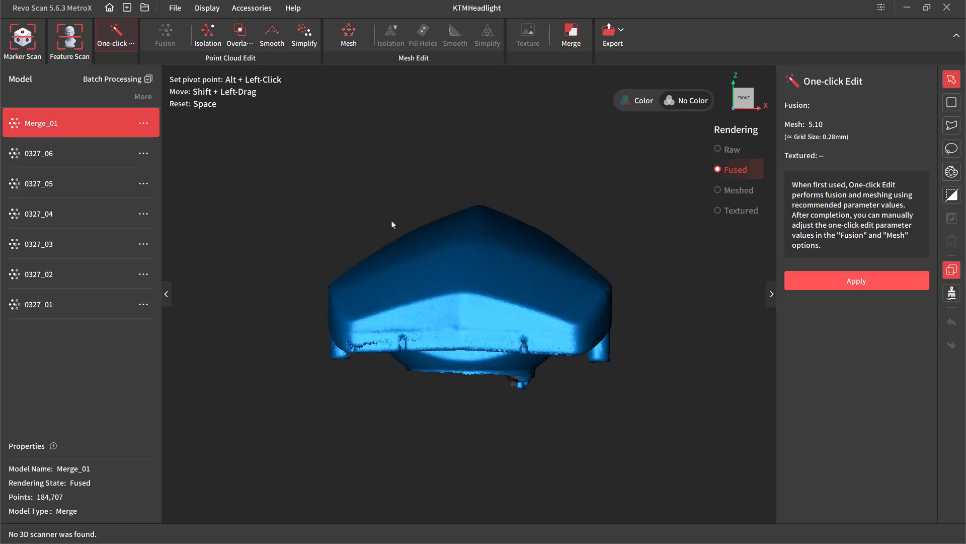
{"action": "left_click_drag", "start_coordinate": [394, 222], "coordinate": [392, 252]}
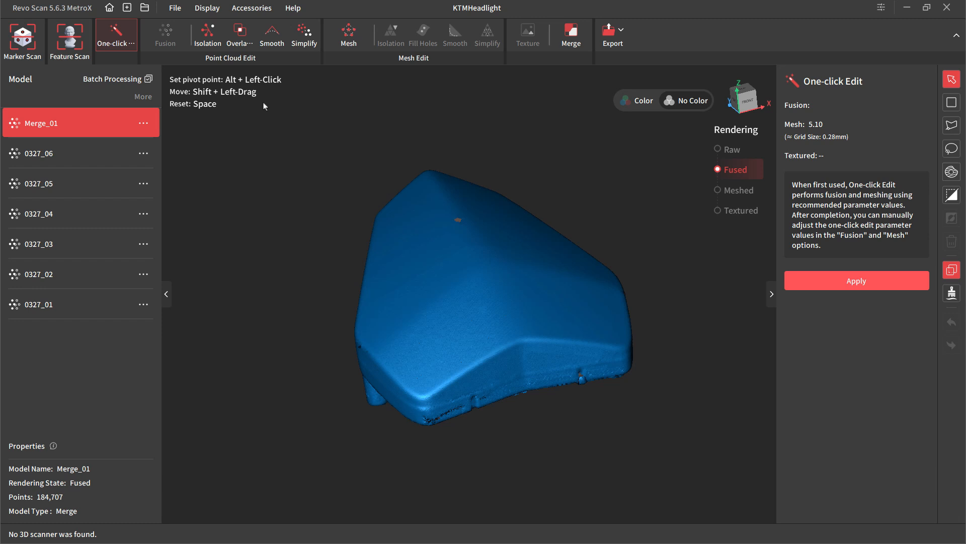
{"action": "left_click", "coordinate": [207, 35]}
{"action": "left_click", "coordinate": [816, 157]}
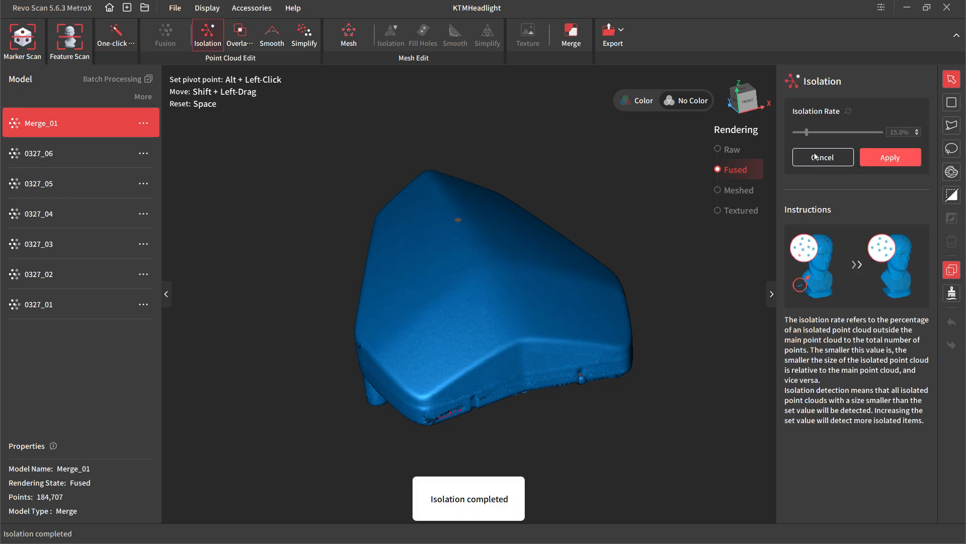
{"action": "left_click", "coordinate": [862, 163]}
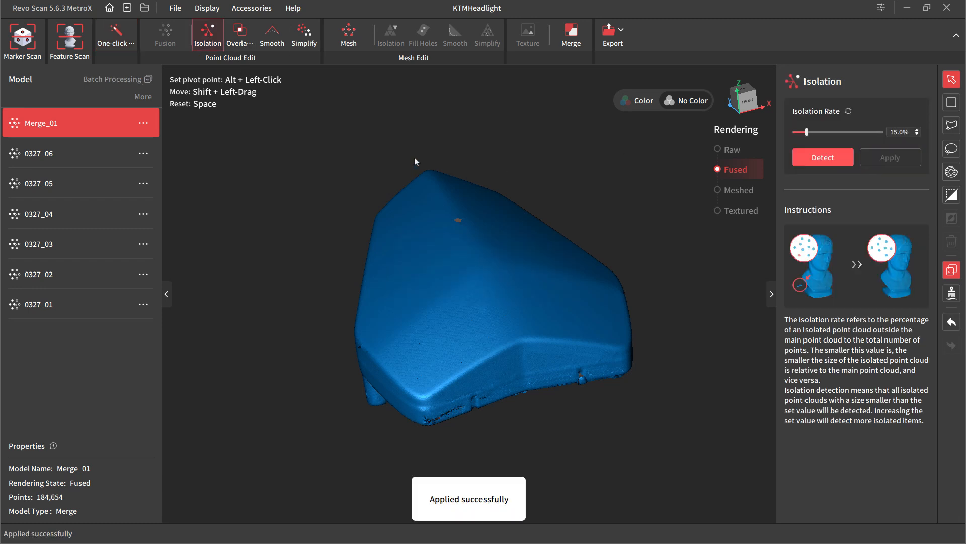
Step: Run Overlap Detection on the merged model with a vertical distance of 0.98 mm and apply it
{"action": "left_click", "coordinate": [241, 35]}
{"action": "left_click", "coordinate": [820, 157]}
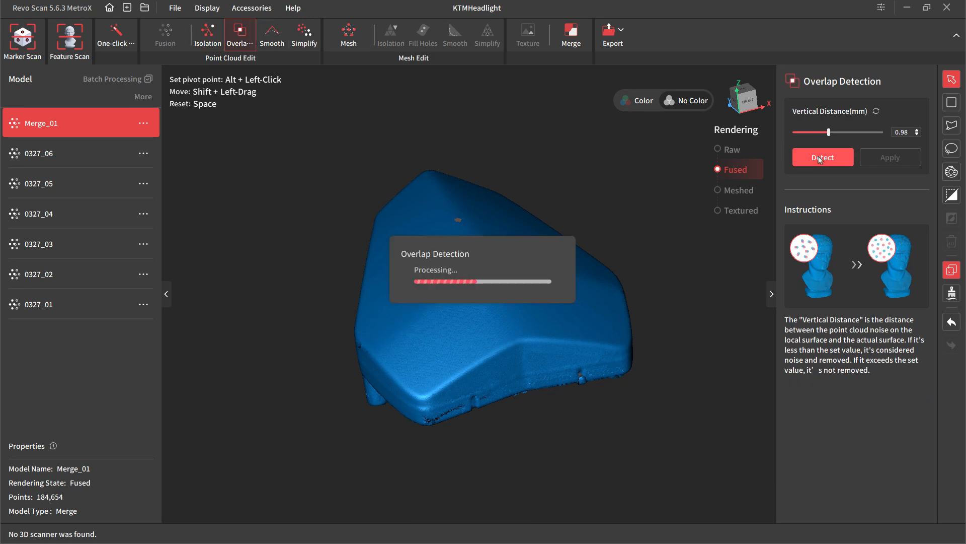
{"action": "left_click", "coordinate": [867, 160]}
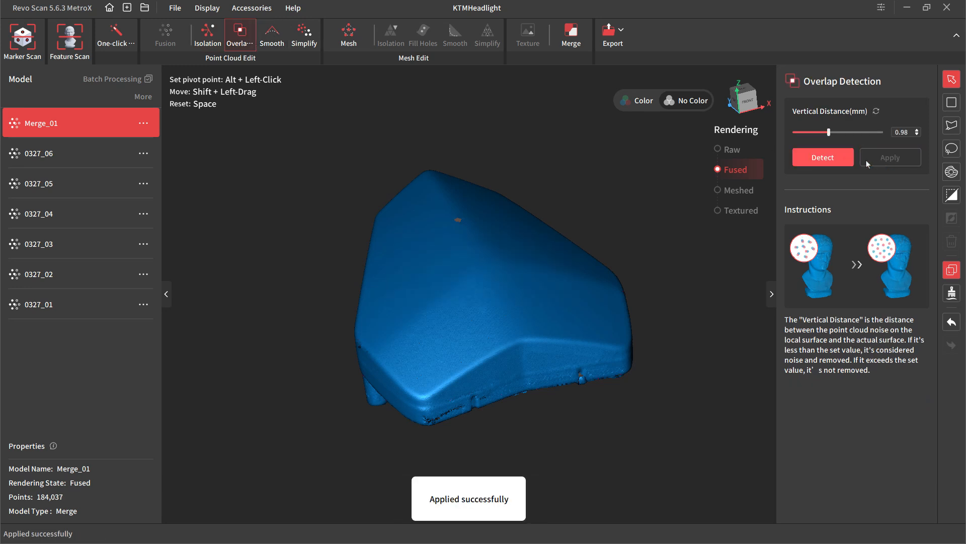
Step: Mesh the merged point cloud at quality 5.0, a grid size of about 0.30 mm, with automatic hole filling off
{"action": "left_click_drag", "start_coordinate": [497, 214], "coordinate": [491, 274]}
{"action": "left_click", "coordinate": [347, 38]}
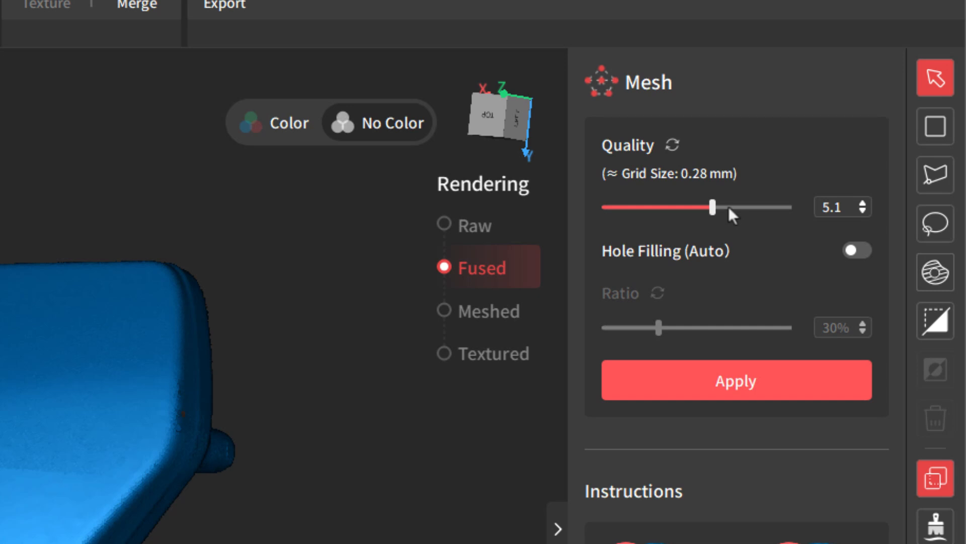
{"action": "left_click", "coordinate": [776, 182]}
{"action": "left_click_drag", "start_coordinate": [729, 207], "coordinate": [710, 206]}
{"action": "left_click", "coordinate": [727, 379]}
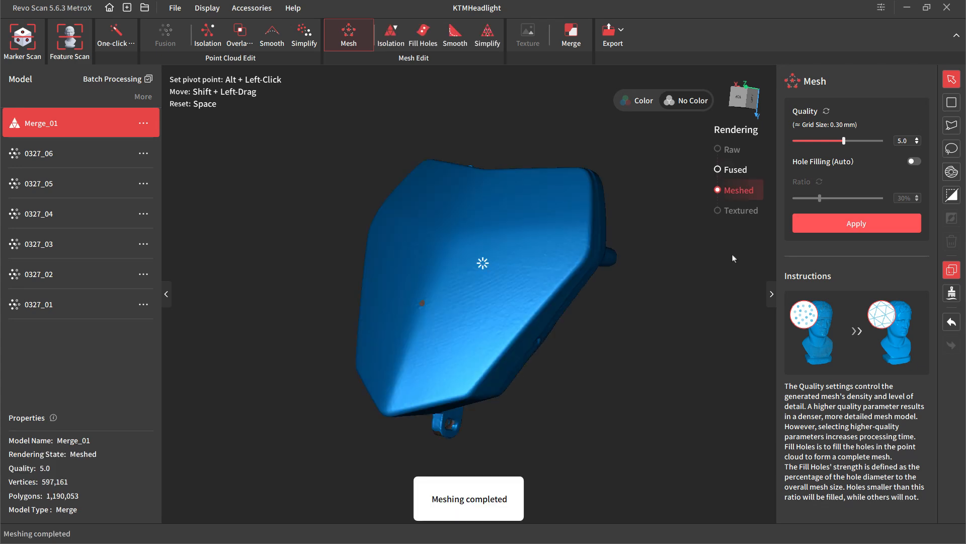
Step: Try to fill all detected holes in the headlight mesh with the Curved method, and undo the fill
{"action": "left_click_drag", "start_coordinate": [606, 328], "coordinate": [495, 302]}
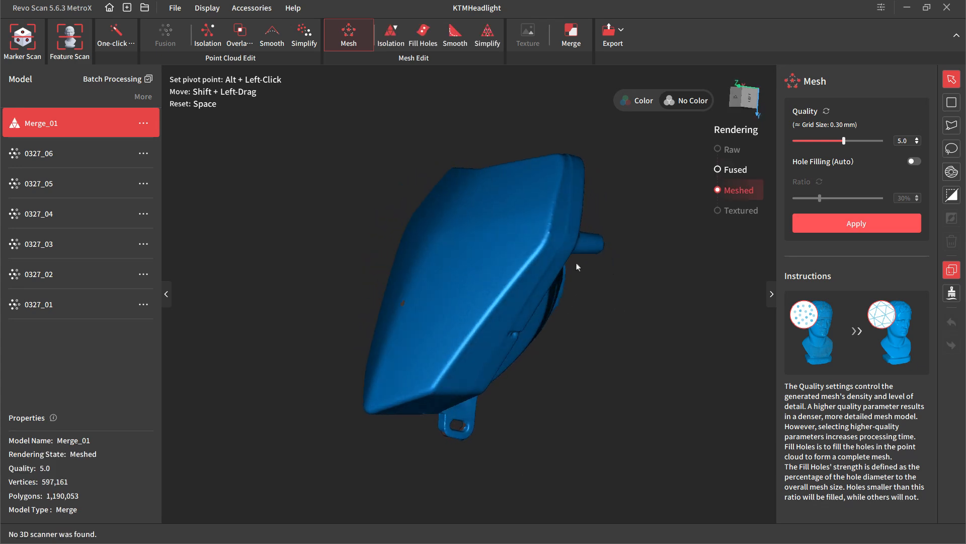
{"action": "left_click_drag", "start_coordinate": [576, 267], "coordinate": [452, 373]}
{"action": "left_click", "coordinate": [423, 34]}
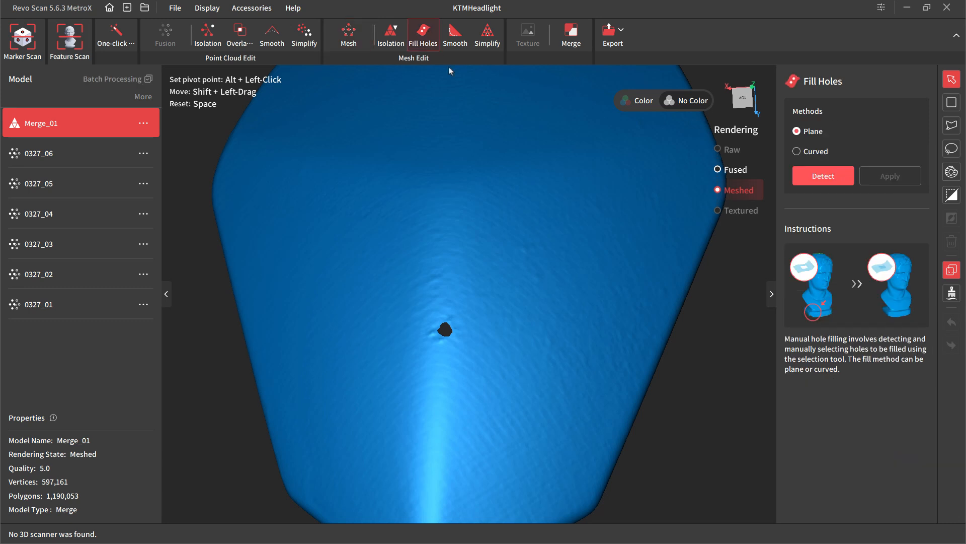
{"action": "left_click", "coordinate": [818, 178]}
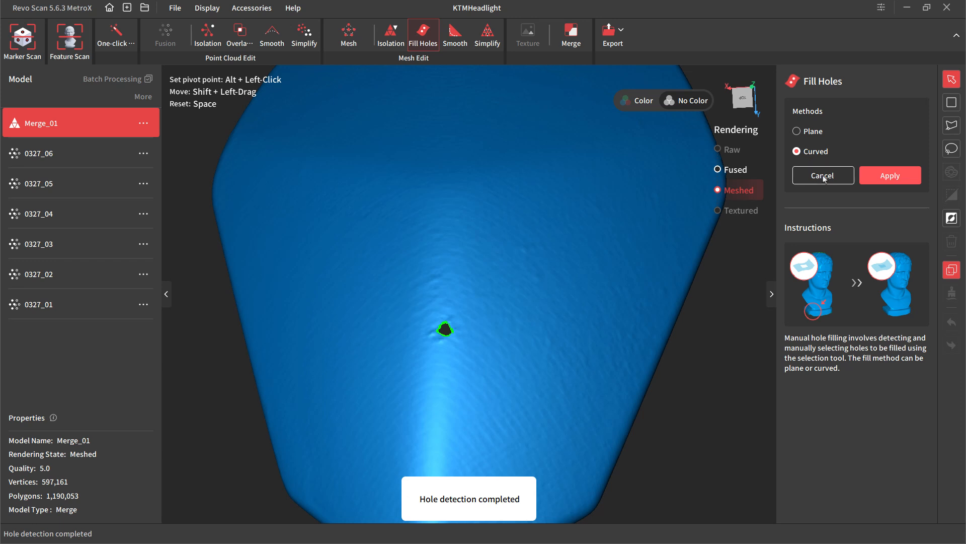
{"action": "left_click", "coordinate": [824, 177]}
{"action": "left_click", "coordinate": [812, 179]}
{"action": "left_click", "coordinate": [882, 179]}
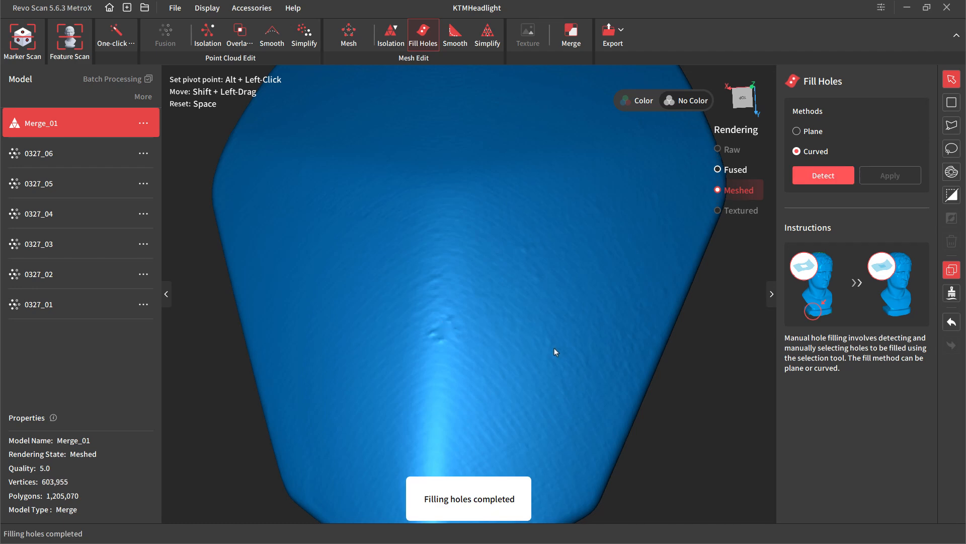
{"action": "scroll", "coordinate": [554, 346], "scroll_direction": "down", "scroll_amount": 5}
{"action": "left_click_drag", "start_coordinate": [566, 344], "coordinate": [373, 312]}
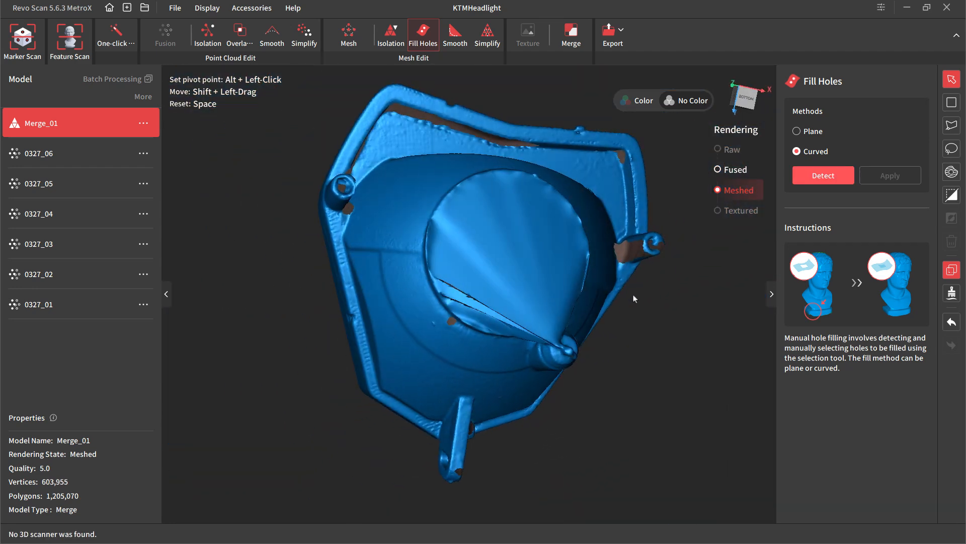
{"action": "key", "text": "ctrl+z"}
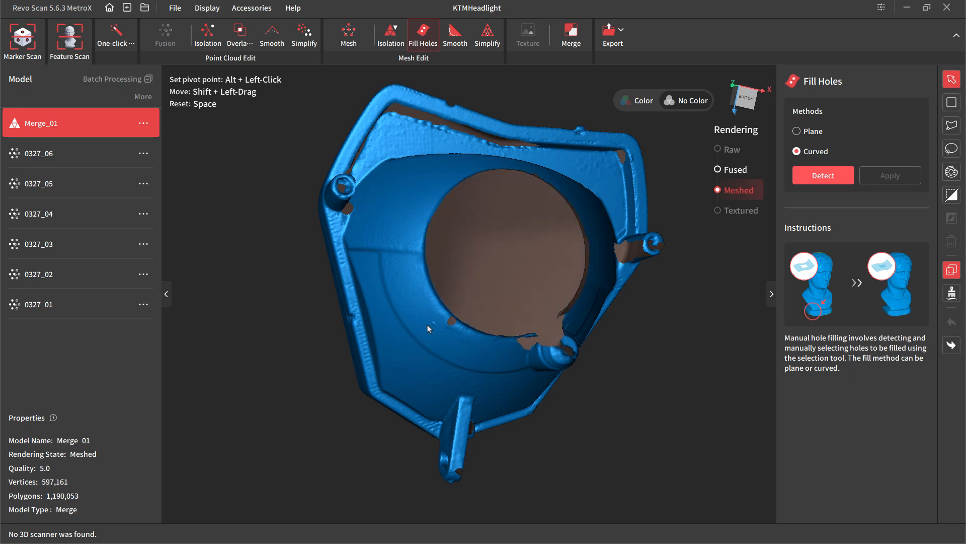
Step: Detect the holes again and fill only the small hole in the front face with the Curved method
{"action": "mouse_move", "coordinate": [427, 328]}
{"action": "left_mouse_down"}
{"action": "mouse_move", "coordinate": [358, 255]}
{"action": "mouse_move", "coordinate": [427, 278]}
{"action": "mouse_move", "coordinate": [443, 336]}
{"action": "left_mouse_up"}
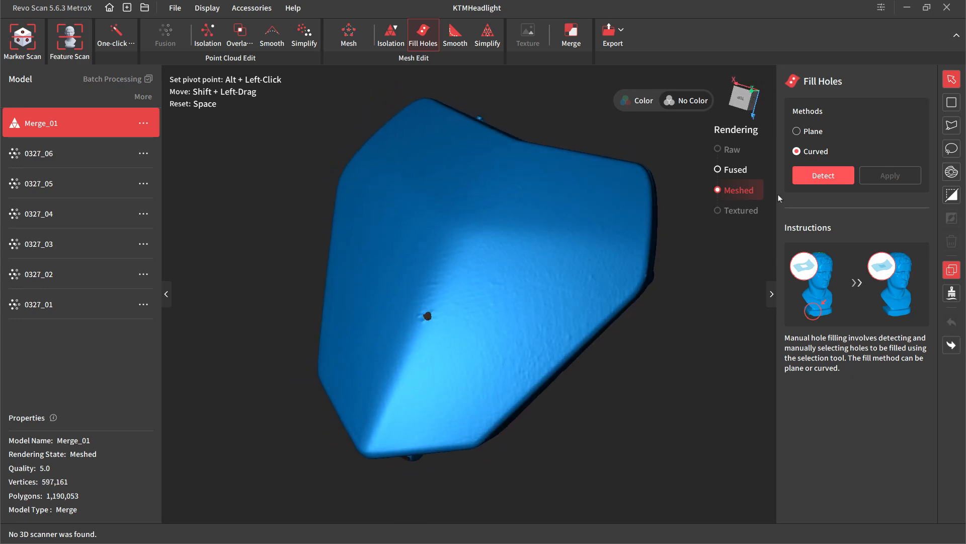
{"action": "left_click", "coordinate": [823, 175]}
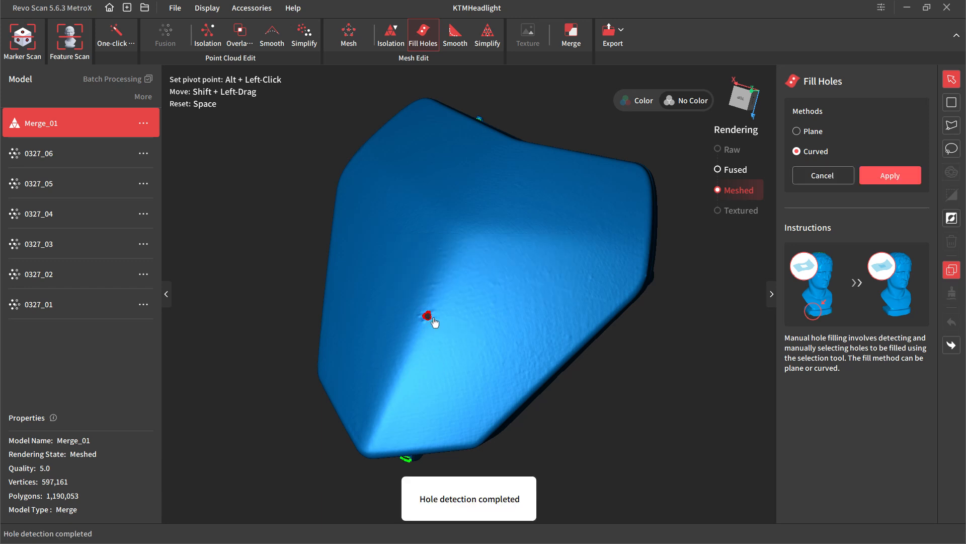
{"action": "left_click", "coordinate": [891, 176]}
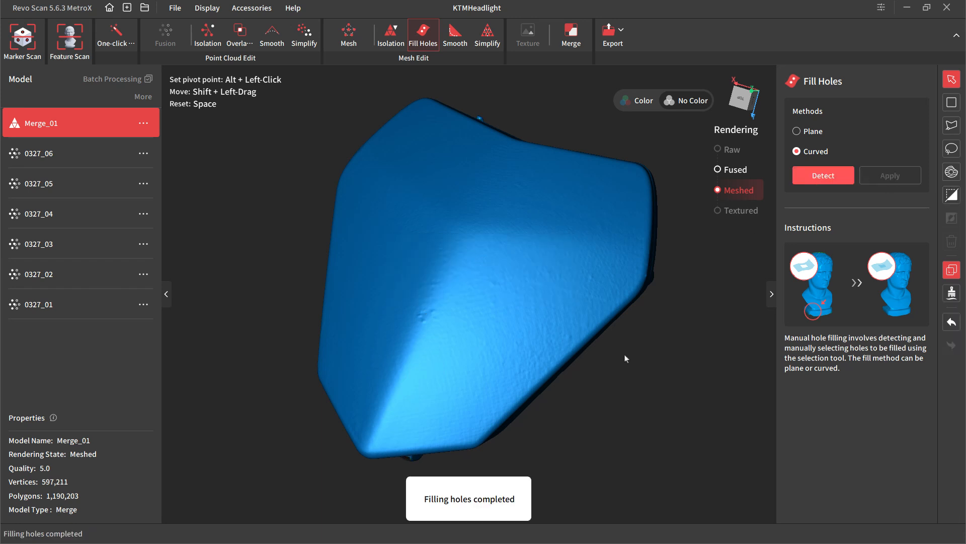
Step: Smooth the mesh at strength 0.1 with 11 times, and apply the same smoothing a second time
{"action": "left_click", "coordinate": [455, 35]}
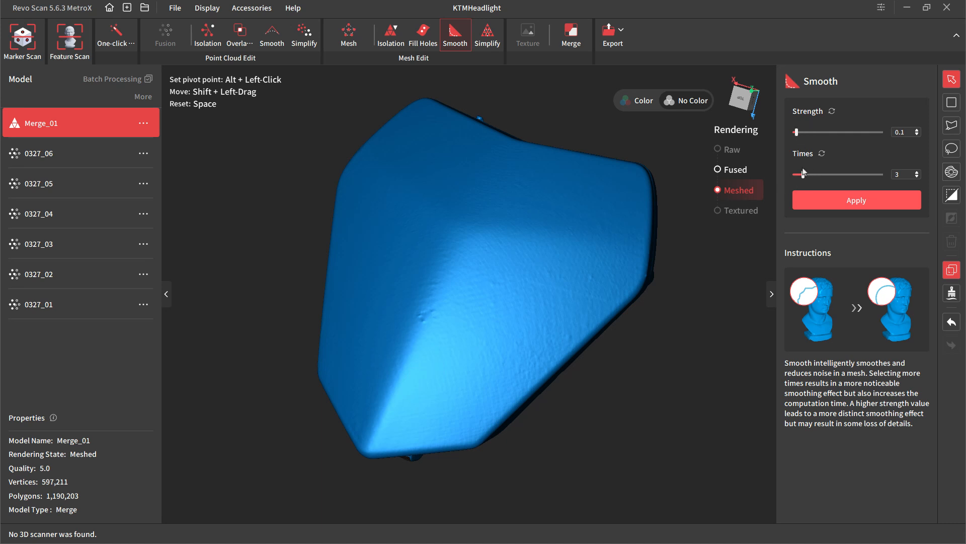
{"action": "left_click_drag", "start_coordinate": [804, 174], "coordinate": [826, 176]}
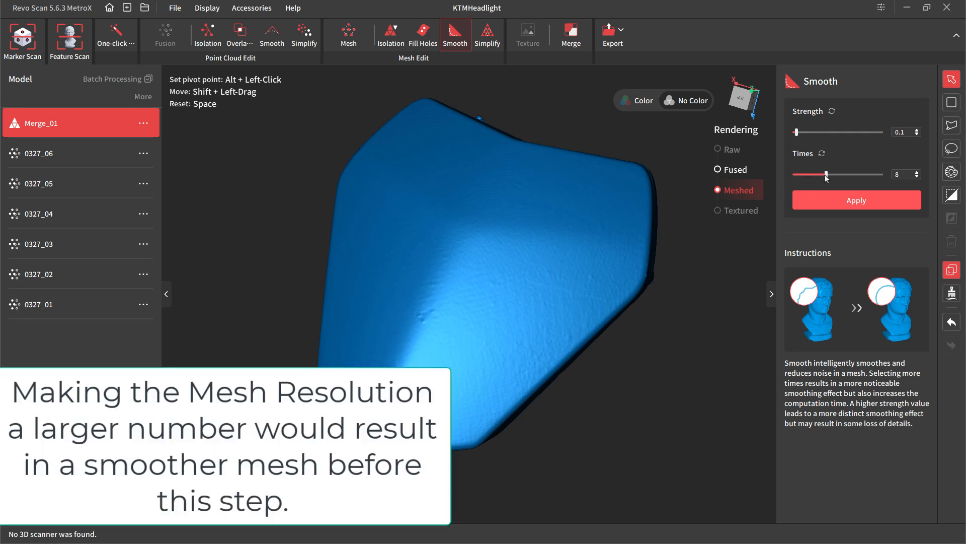
{"action": "left_click", "coordinate": [853, 198]}
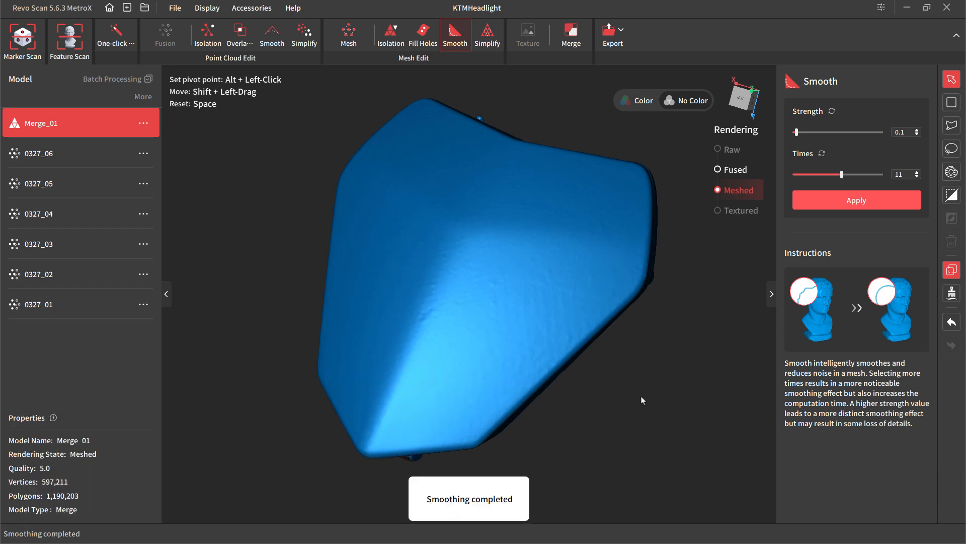
{"action": "left_click_drag", "start_coordinate": [642, 401], "coordinate": [439, 325]}
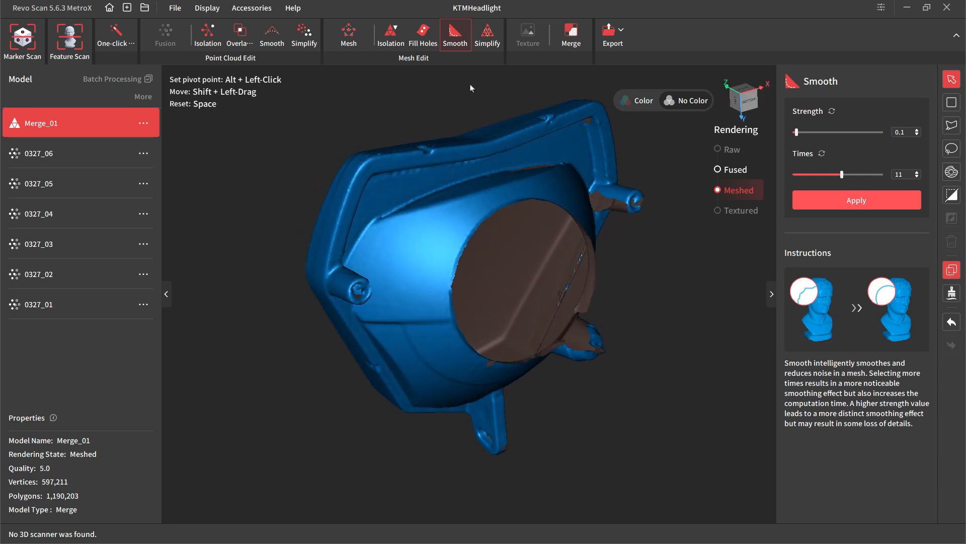
{"action": "left_click", "coordinate": [856, 201]}
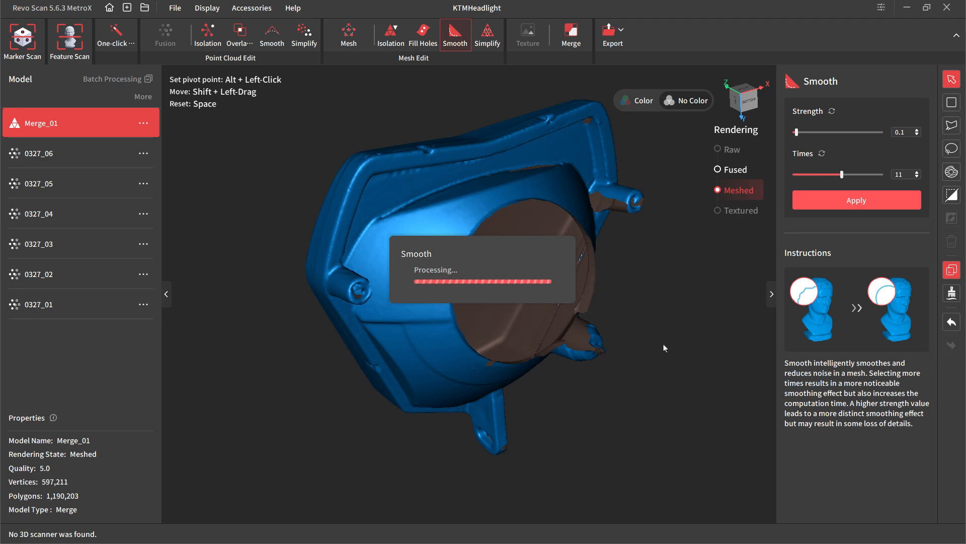
{"action": "left_click_drag", "start_coordinate": [664, 350], "coordinate": [518, 328]}
Step: Display the mesh with its triangle edges and simplify it at a 40% ratio
{"action": "left_click", "coordinate": [489, 36]}
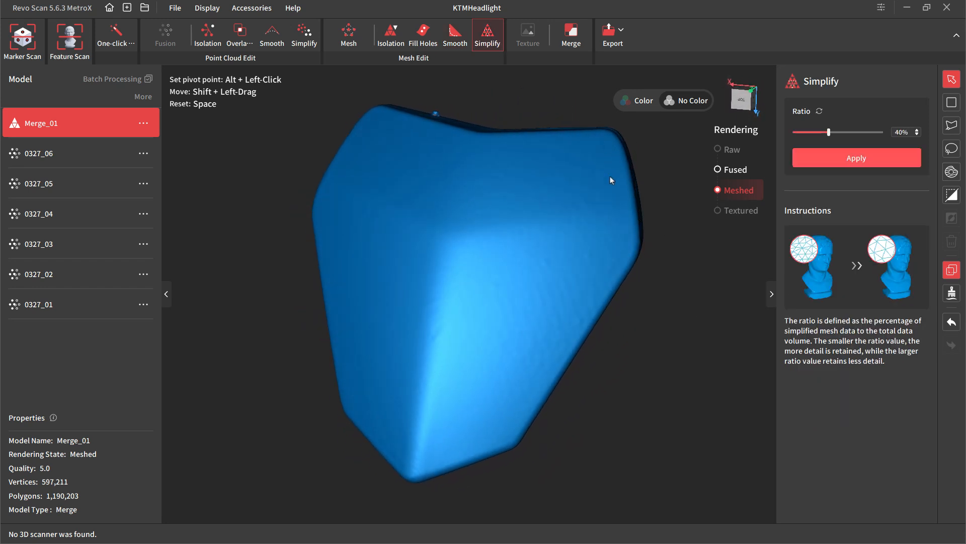
{"action": "left_click", "coordinate": [207, 7]}
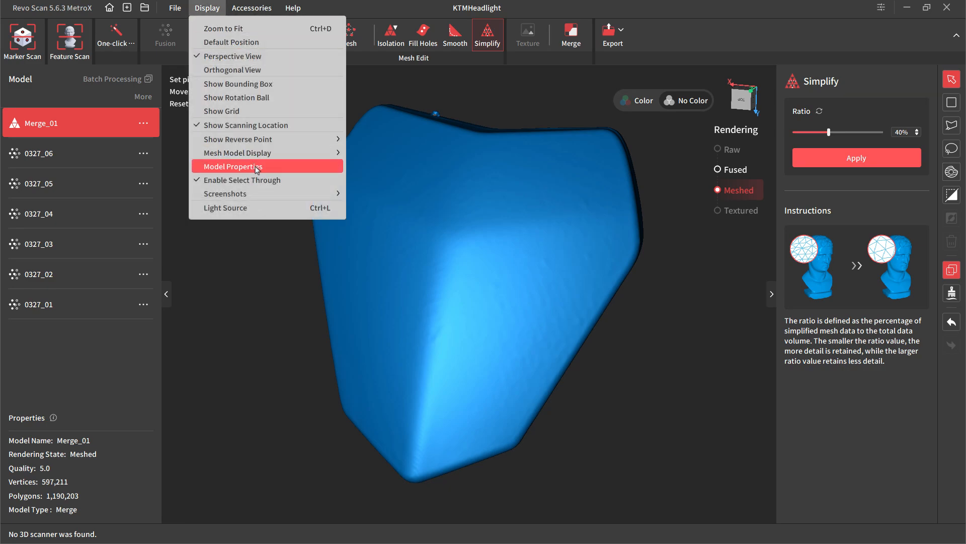
{"action": "mouse_move", "coordinate": [260, 158]}
{"action": "left_click", "coordinate": [383, 178]}
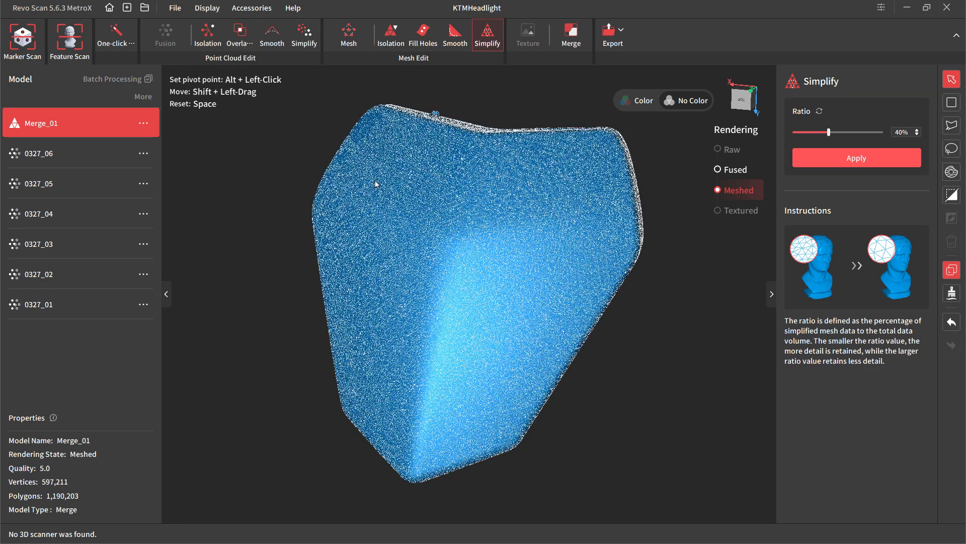
{"action": "scroll", "coordinate": [589, 269], "scroll_direction": "up", "scroll_amount": 5}
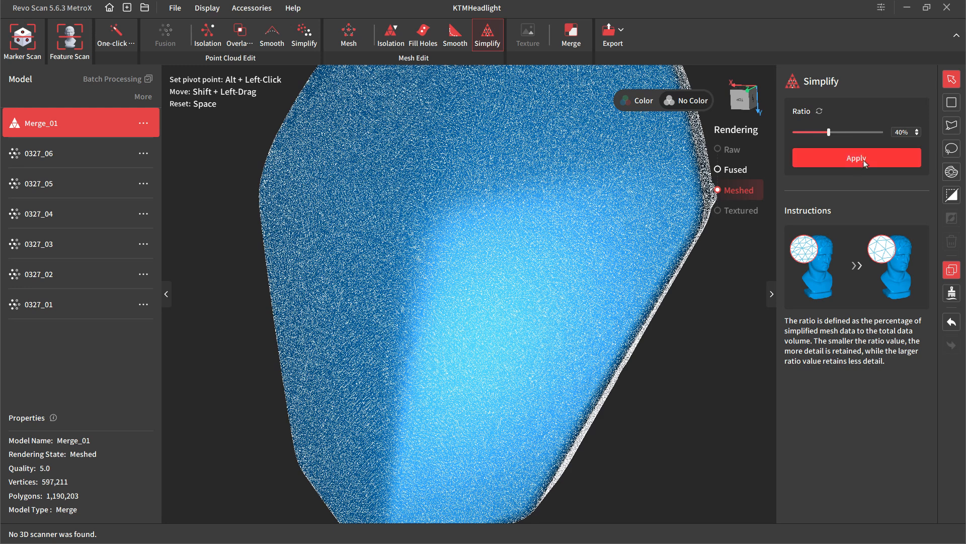
{"action": "left_click", "coordinate": [867, 159]}
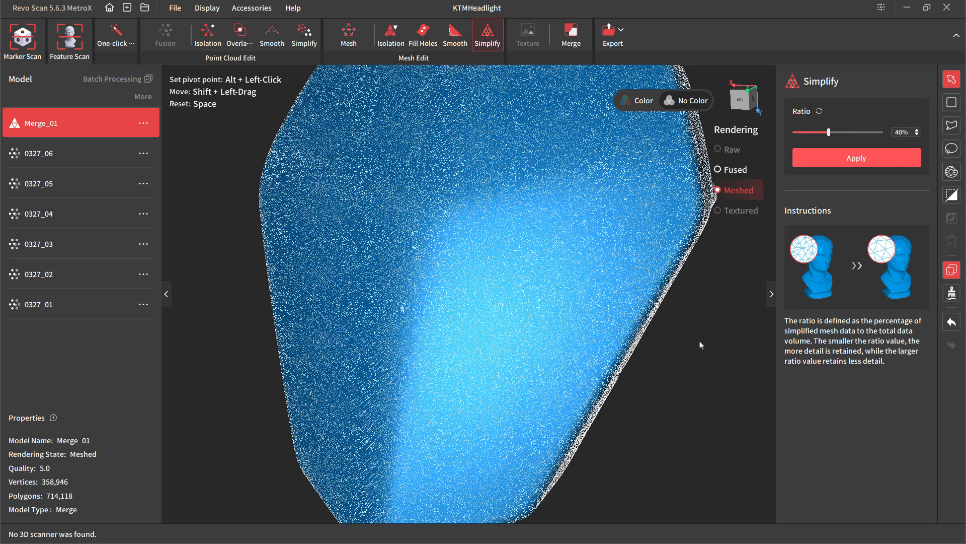
Step: Simplify the mesh again at a 20% ratio and once more at 10%
{"action": "left_click_drag", "start_coordinate": [654, 332], "coordinate": [604, 227]}
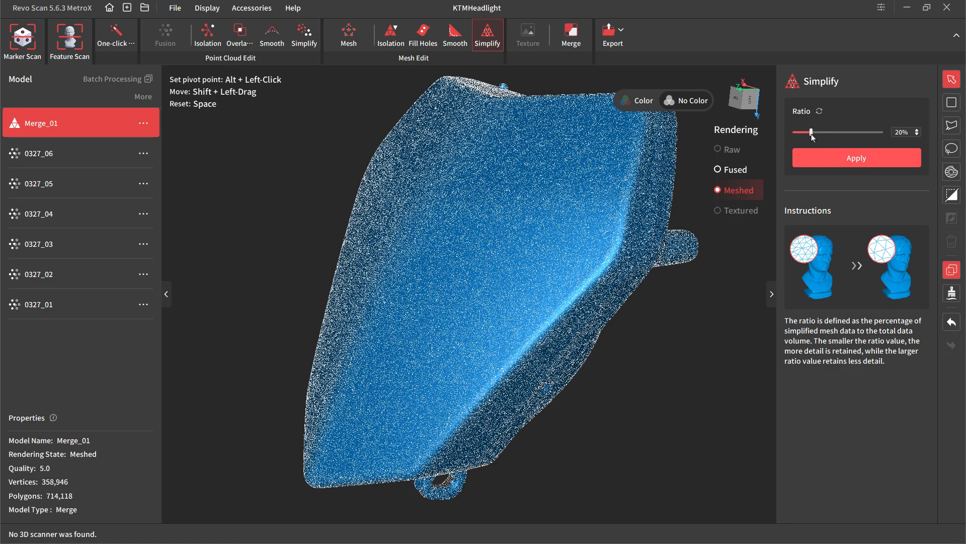
{"action": "left_click", "coordinate": [840, 164]}
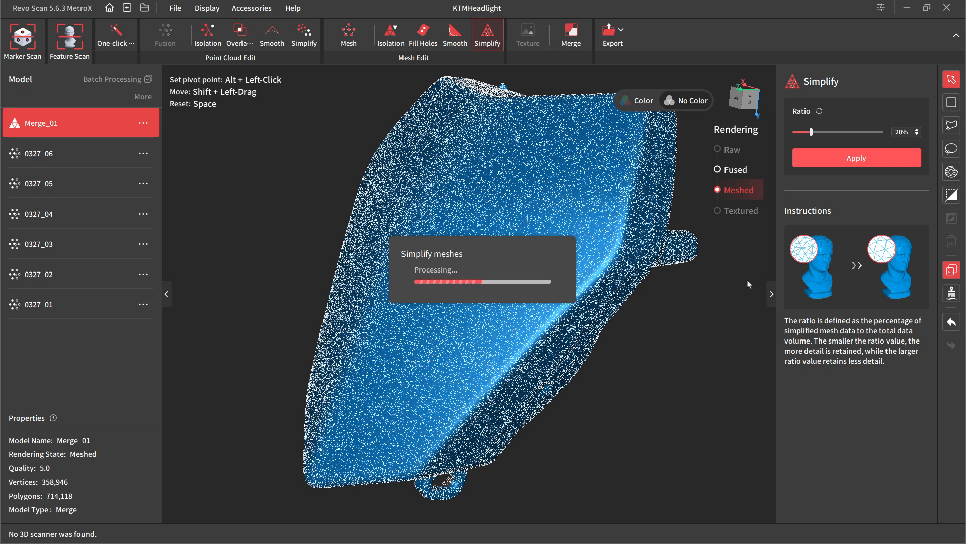
{"action": "left_click_drag", "start_coordinate": [691, 337], "coordinate": [544, 261]}
{"action": "scroll", "coordinate": [649, 259], "scroll_direction": "up", "scroll_amount": 5}
{"action": "scroll", "coordinate": [544, 261], "scroll_direction": "up", "scroll_amount": 10}
{"action": "scroll", "coordinate": [592, 229], "scroll_direction": "down", "scroll_amount": 10}
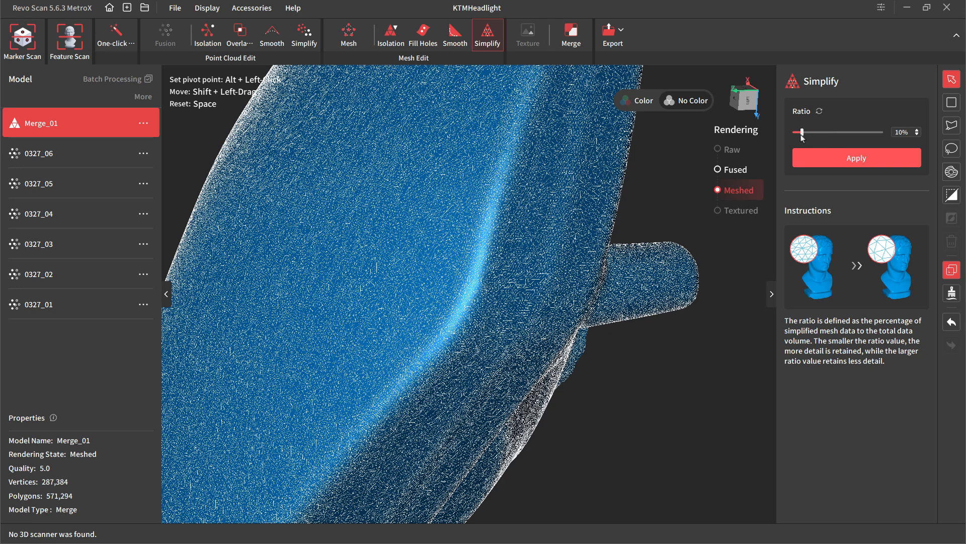
{"action": "left_click", "coordinate": [817, 159]}
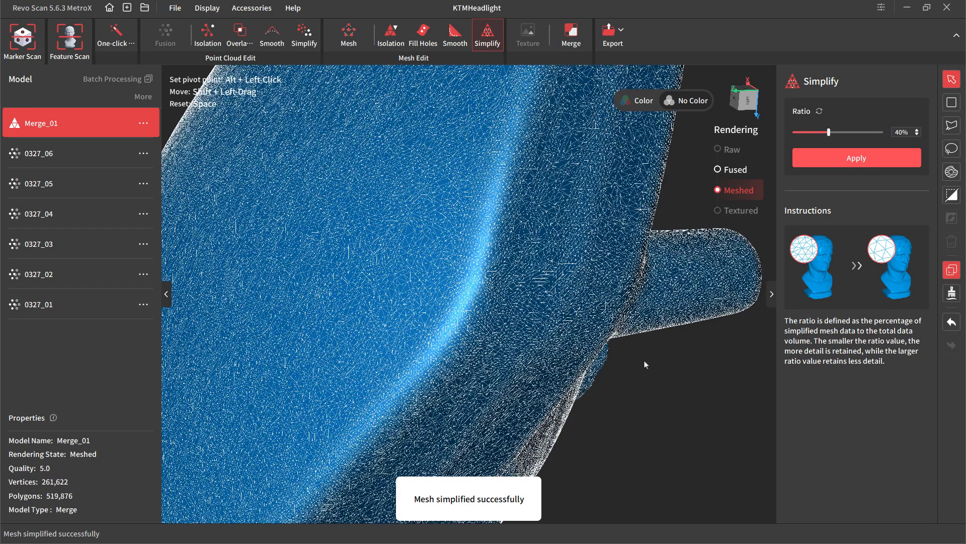
Step: Reset the view to the whole headlight and simplify the mesh once more at a 40% ratio
{"action": "scroll", "coordinate": [646, 364], "scroll_direction": "down", "scroll_amount": 5}
{"action": "key", "text": "space"}
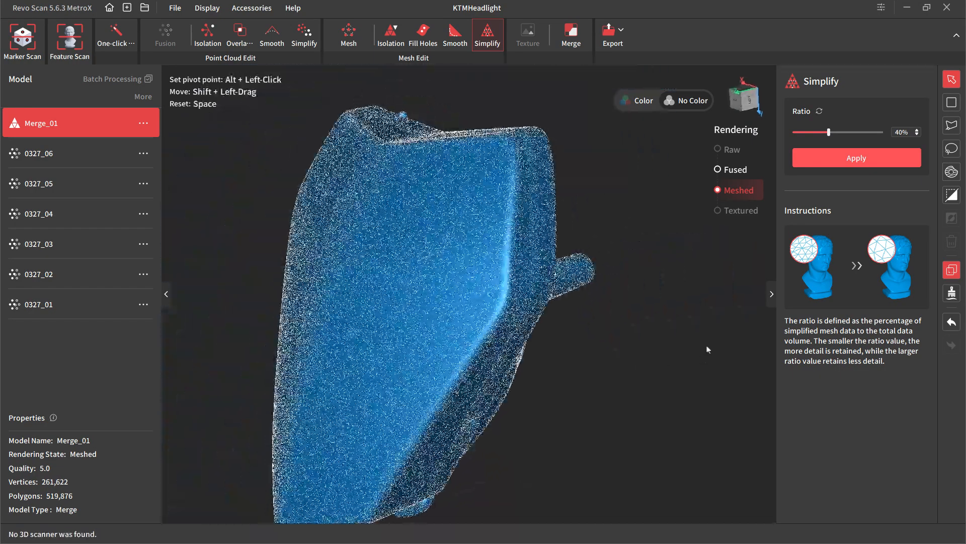
{"action": "left_click", "coordinate": [857, 160]}
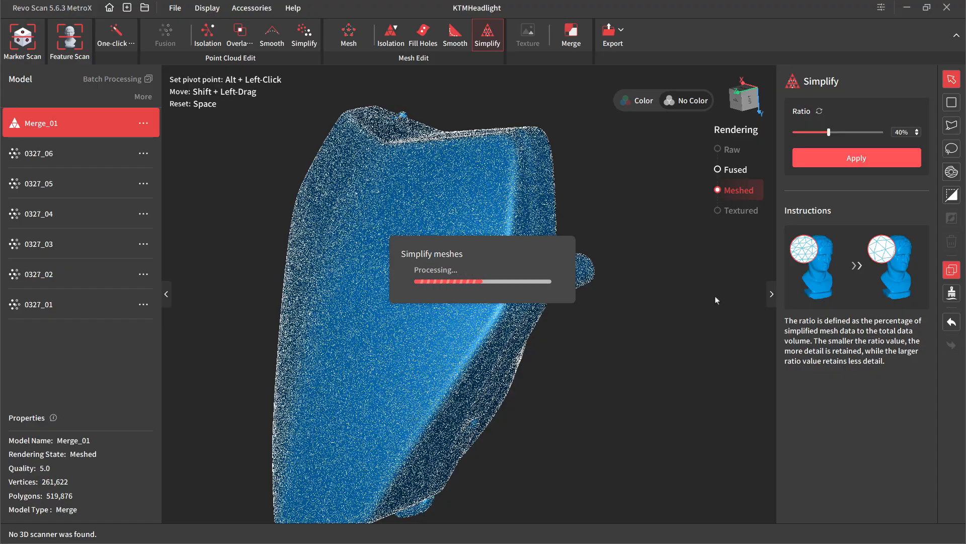
{"action": "left_click_drag", "start_coordinate": [676, 307], "coordinate": [531, 285]}
Step: Switch the mesh display back to plain shading without edges and start exporting the simplified mesh
{"action": "left_click", "coordinate": [198, 10]}
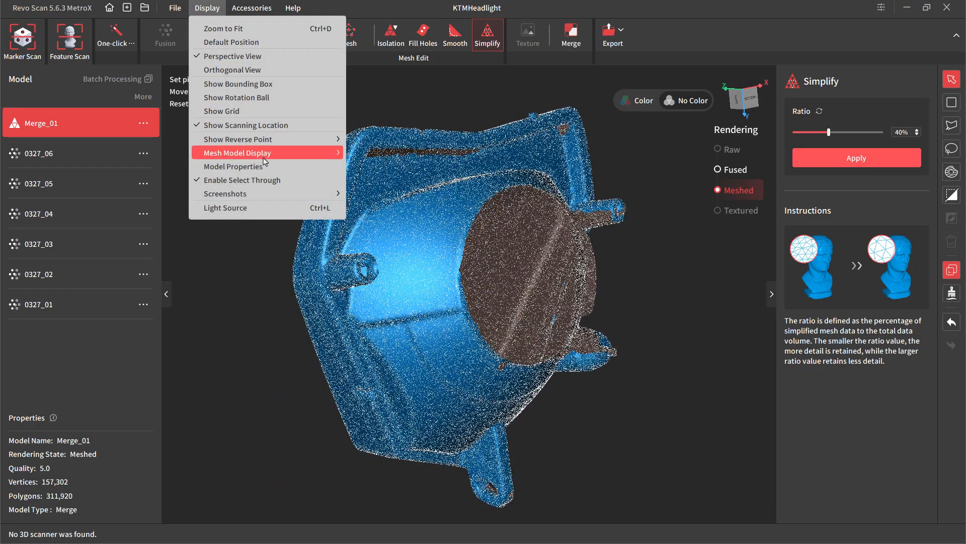
{"action": "mouse_move", "coordinate": [264, 152]}
{"action": "left_click", "coordinate": [403, 153]}
{"action": "left_click_drag", "start_coordinate": [408, 281], "coordinate": [514, 293]}
{"action": "left_click_drag", "start_coordinate": [428, 314], "coordinate": [684, 261]}
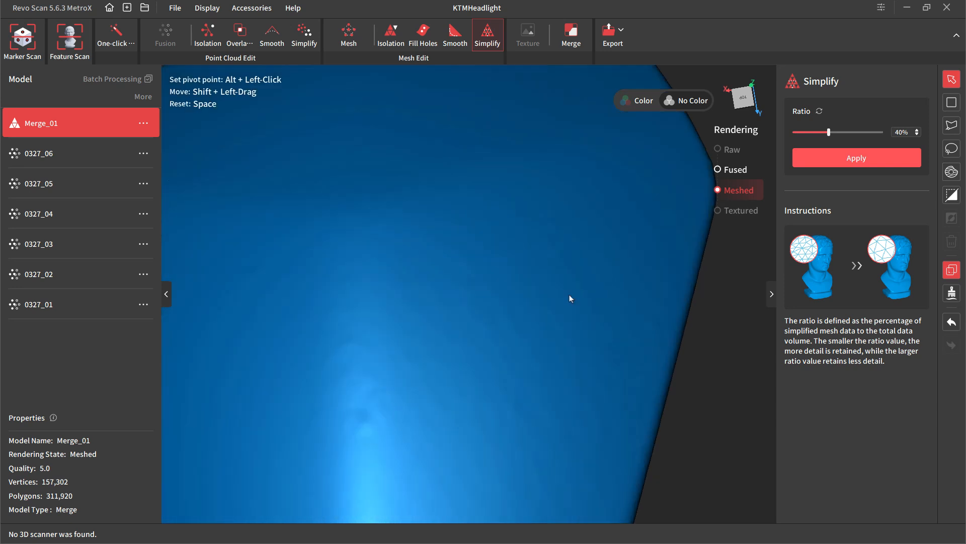
{"action": "scroll", "coordinate": [569, 294], "scroll_direction": "down", "scroll_amount": 5}
{"action": "left_click_drag", "start_coordinate": [506, 379], "coordinate": [503, 216]}
{"action": "left_click", "coordinate": [615, 37]}
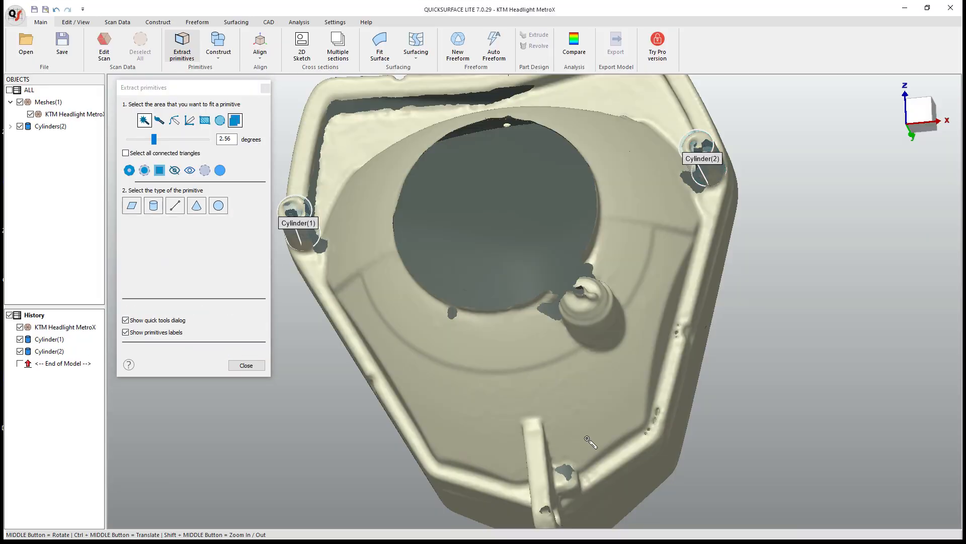
Step: In QUICKSURFACE, extract an unconstrained plane from one side face of the slotted mounting bracket, with deviation analysis on at 0.03 mm
{"action": "middle_click_drag", "start_coordinate": [574, 347], "coordinate": [658, 448]}
{"action": "scroll", "coordinate": [592, 457], "scroll_direction": "up", "scroll_amount": 3}
{"action": "scroll", "coordinate": [594, 459], "scroll_direction": "up", "scroll_amount": 2}
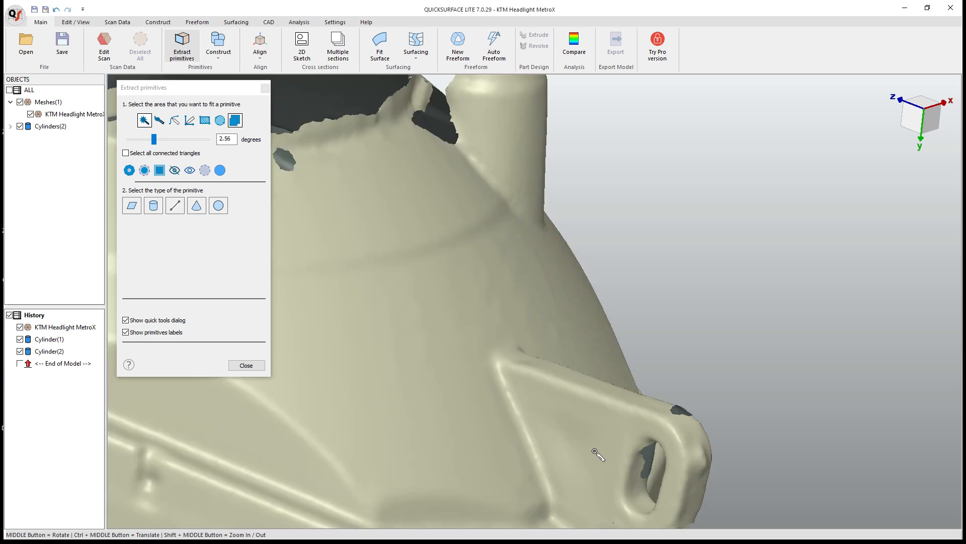
{"action": "left_click", "coordinate": [597, 454]}
{"action": "left_click", "coordinate": [556, 382]}
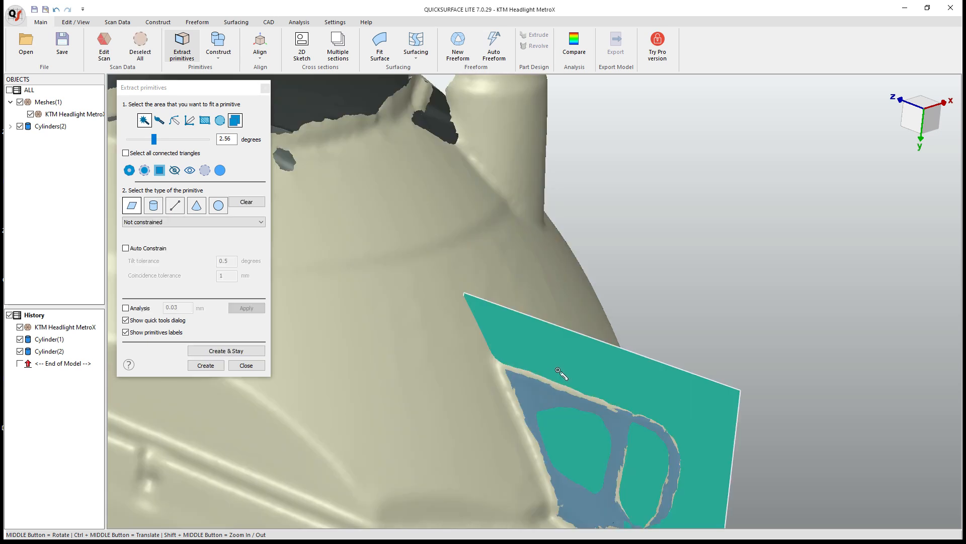
{"action": "scroll", "coordinate": [503, 390], "scroll_direction": "down", "scroll_amount": 5}
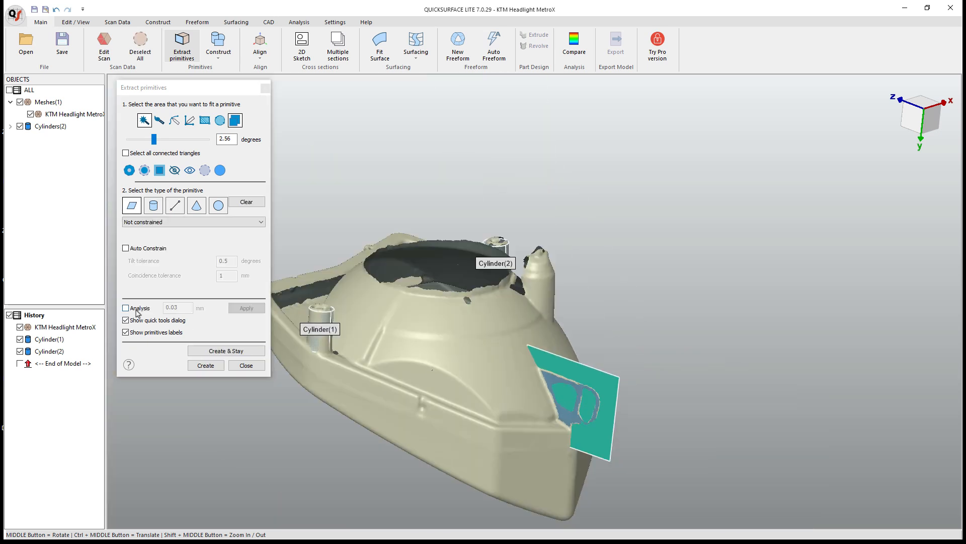
{"action": "left_click", "coordinate": [136, 311]}
{"action": "middle_click_drag", "start_coordinate": [451, 373], "coordinate": [507, 398]}
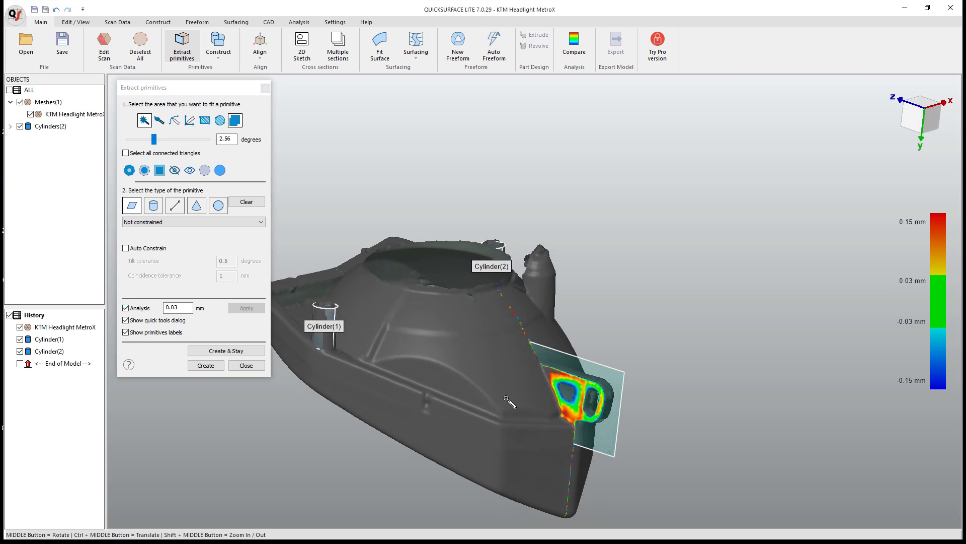
{"action": "left_click", "coordinate": [251, 352]}
Step: Extract a second unconstrained plane from the opposite side face of the slotted mounting bracket
{"action": "middle_click_drag", "start_coordinate": [599, 390], "coordinate": [275, 370]}
{"action": "scroll", "coordinate": [371, 387], "scroll_direction": "up", "scroll_amount": 3}
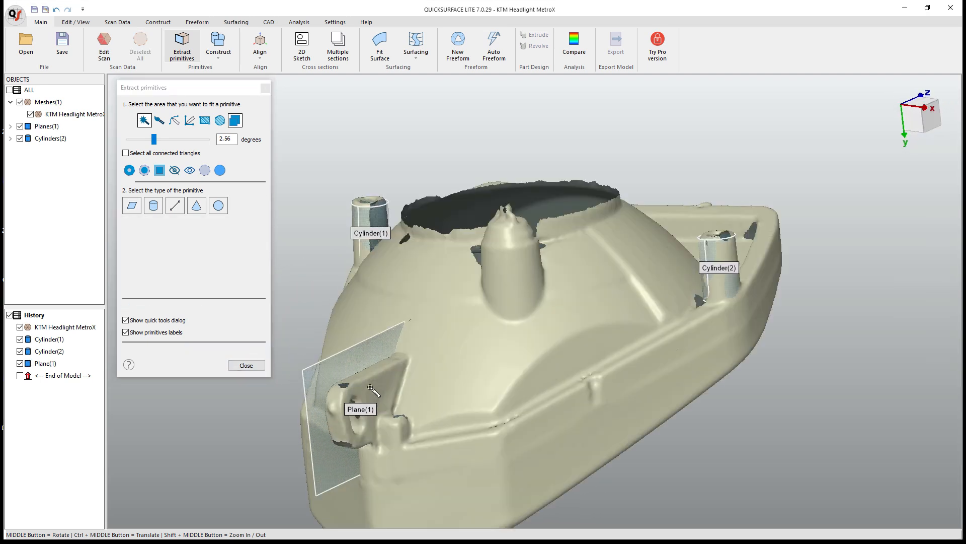
{"action": "scroll", "coordinate": [371, 388], "scroll_direction": "up", "scroll_amount": 2}
{"action": "left_click", "coordinate": [376, 388]}
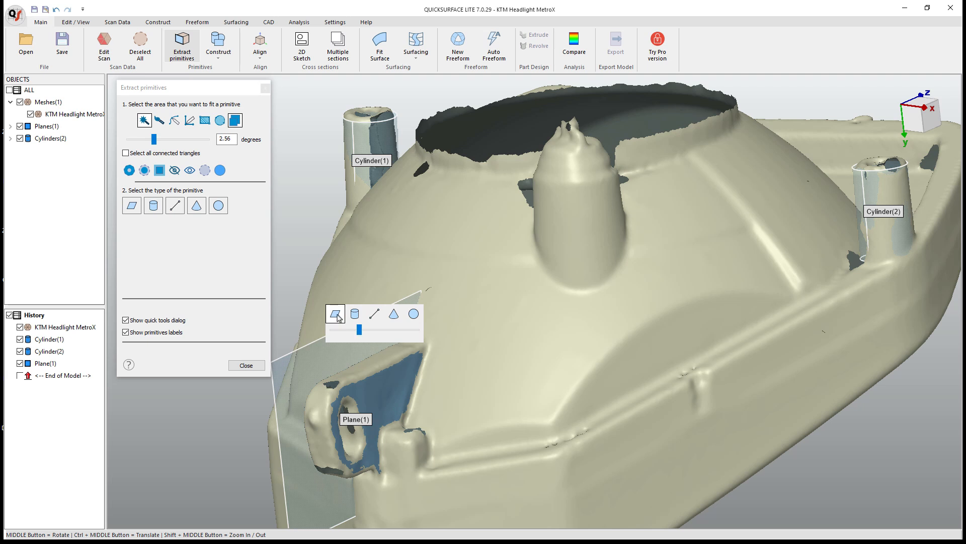
{"action": "left_click", "coordinate": [337, 314]}
{"action": "middle_click_drag", "start_coordinate": [426, 402], "coordinate": [542, 498]}
{"action": "scroll", "coordinate": [559, 412], "scroll_direction": "down", "scroll_amount": 8}
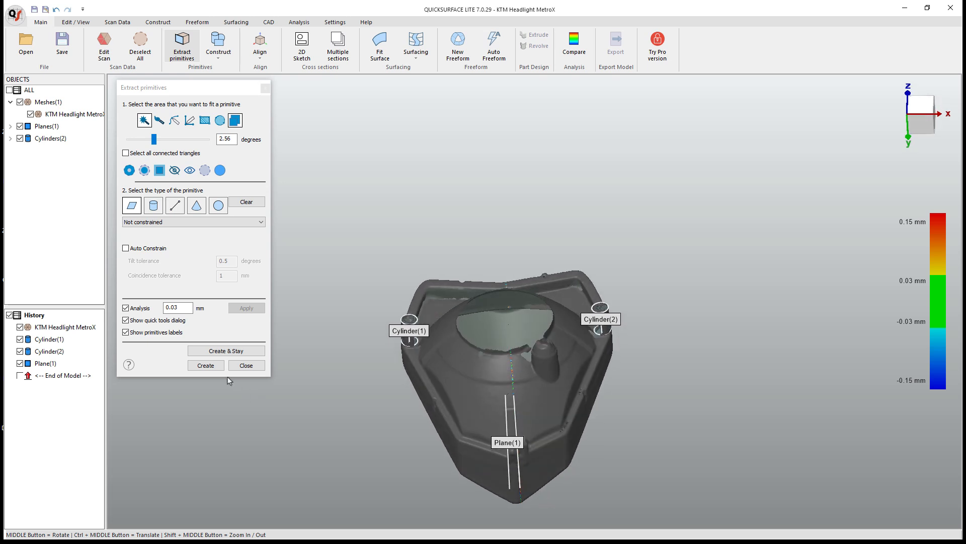
{"action": "left_click", "coordinate": [226, 350]}
Step: Select the wall patches around the large round opening's rim and fit an unconstrained solid cylinder to them
{"action": "middle_click_drag", "start_coordinate": [508, 362], "coordinate": [526, 377]}
{"action": "left_click", "coordinate": [526, 377]}
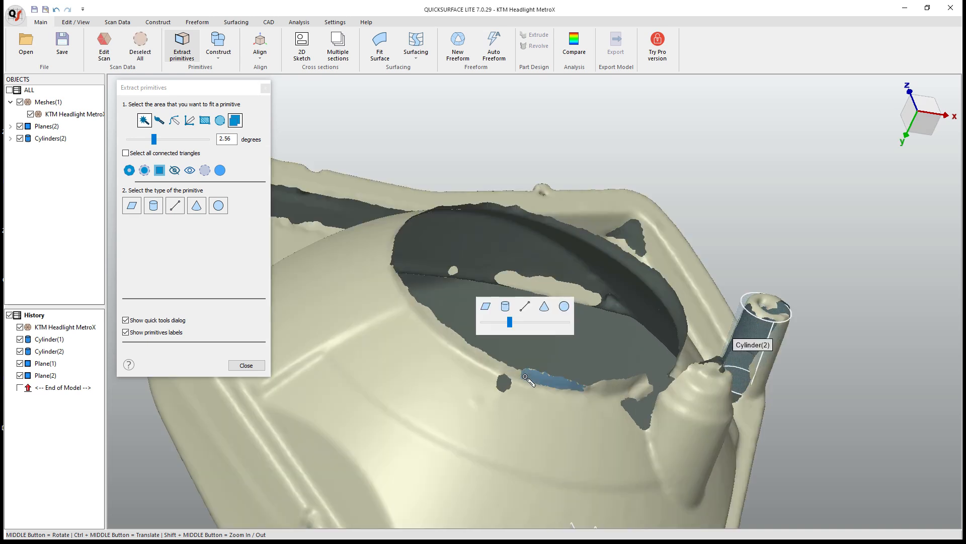
{"action": "left_click", "coordinate": [461, 346]}
{"action": "middle_click_drag", "start_coordinate": [663, 412], "coordinate": [715, 280]}
{"action": "left_click", "coordinate": [771, 371]}
{"action": "left_click", "coordinate": [714, 279]}
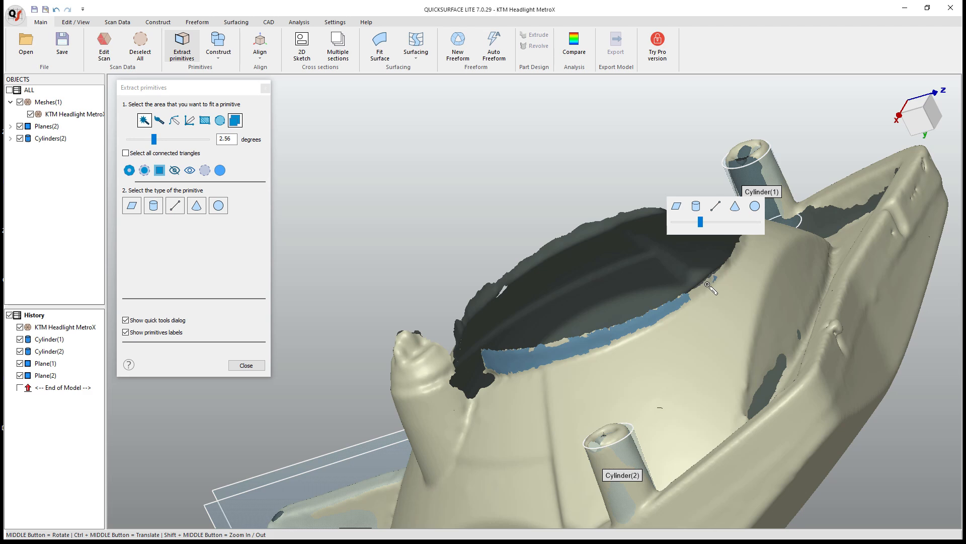
{"action": "left_click", "coordinate": [690, 215]}
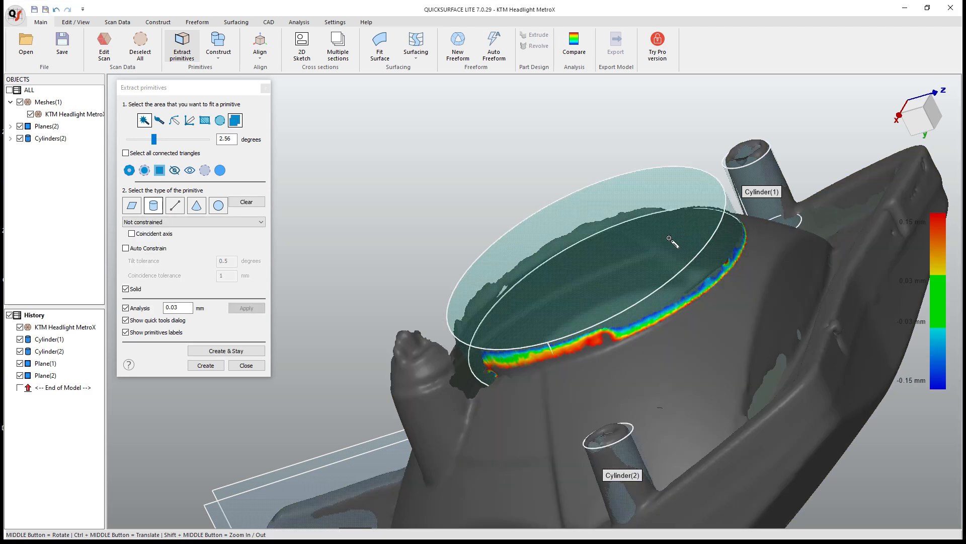
Step: Check the fitted cylinder's deviation along the opening's rim, create the cylinder and finish extracting primitives
{"action": "scroll", "coordinate": [670, 239], "scroll_direction": "up", "scroll_amount": 5}
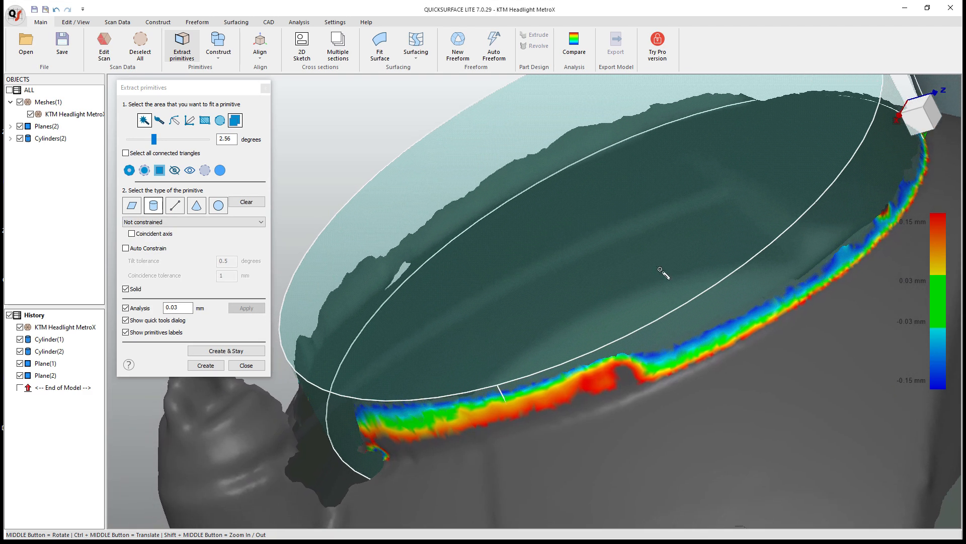
{"action": "scroll", "coordinate": [661, 270], "scroll_direction": "down", "scroll_amount": 10}
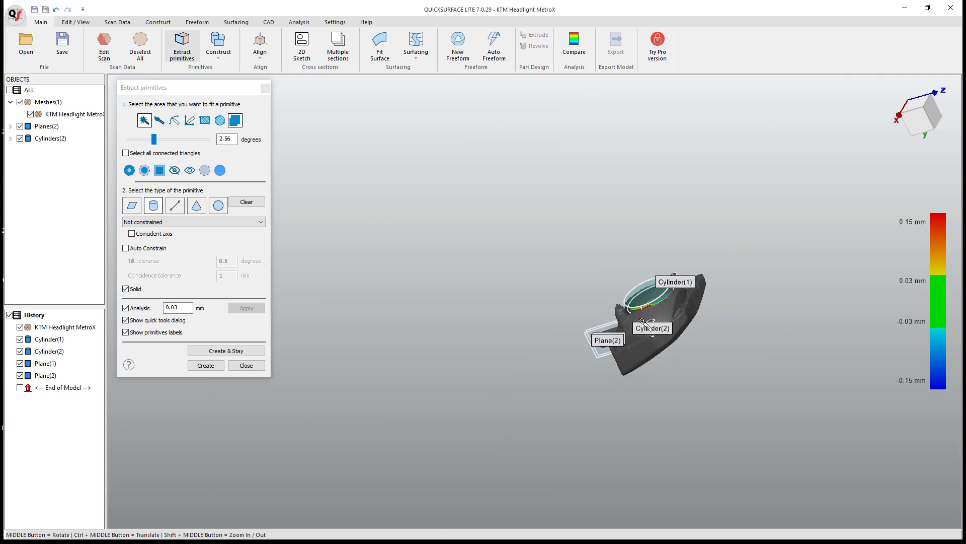
{"action": "middle_click_drag", "start_coordinate": [697, 335], "coordinate": [627, 354], "text": "ctrl"}
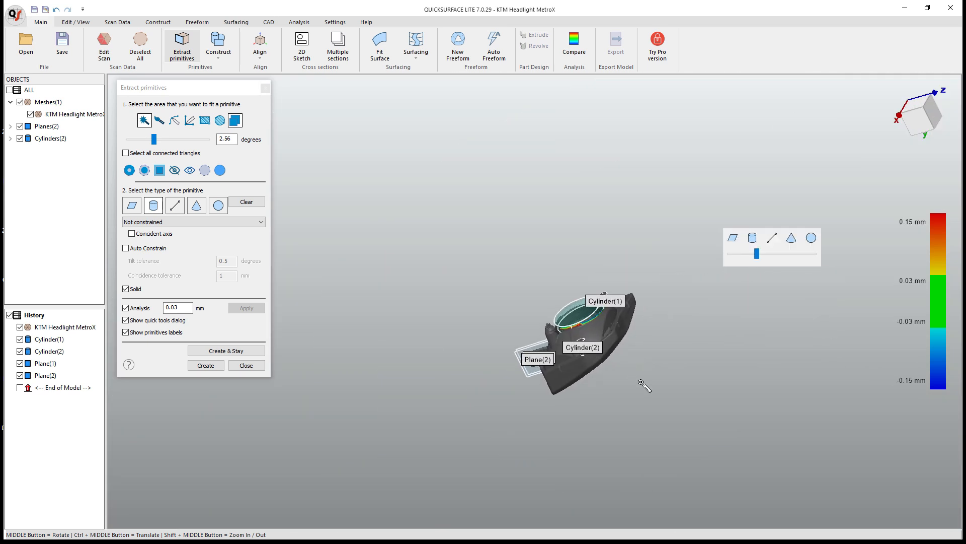
{"action": "mouse_move", "coordinate": [599, 384]}
{"action": "middle_mouse_down", "text": "ctrl"}
{"action": "mouse_move", "coordinate": [672, 381]}
{"action": "mouse_move", "coordinate": [610, 392]}
{"action": "middle_mouse_up", "text": "ctrl"}
{"action": "scroll", "coordinate": [611, 394], "scroll_direction": "up", "scroll_amount": 2}
{"action": "middle_click_drag", "start_coordinate": [619, 396], "coordinate": [375, 373]}
{"action": "middle_click_drag", "start_coordinate": [610, 378], "coordinate": [508, 362]}
{"action": "left_click", "coordinate": [255, 352]}
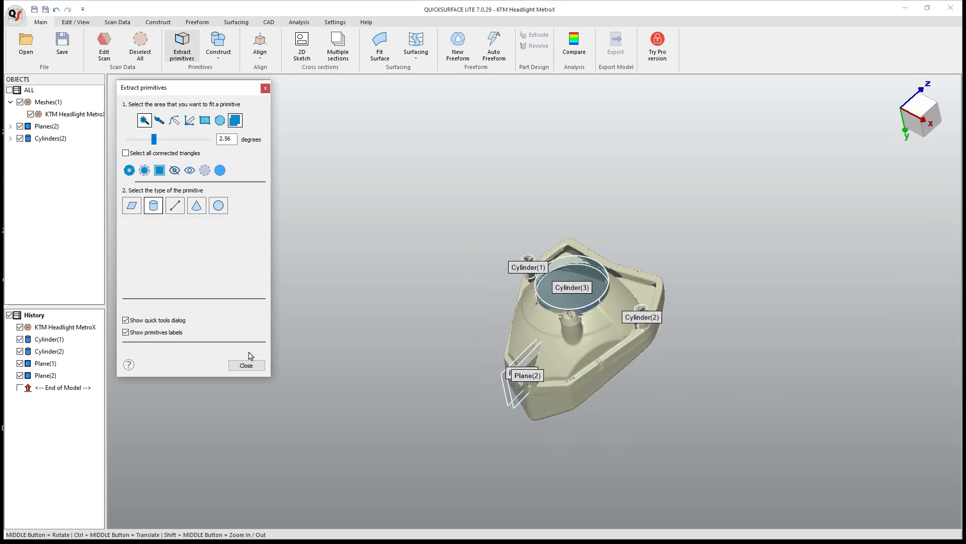
{"action": "middle_click_drag", "start_coordinate": [709, 354], "coordinate": [800, 371]}
{"action": "left_click", "coordinate": [246, 366]}
Step: Construct a middle plane between the two side planes of the mounting bracket, Plane(2) and Plane(1)
{"action": "scroll", "coordinate": [631, 359], "scroll_direction": "up", "scroll_amount": 1}
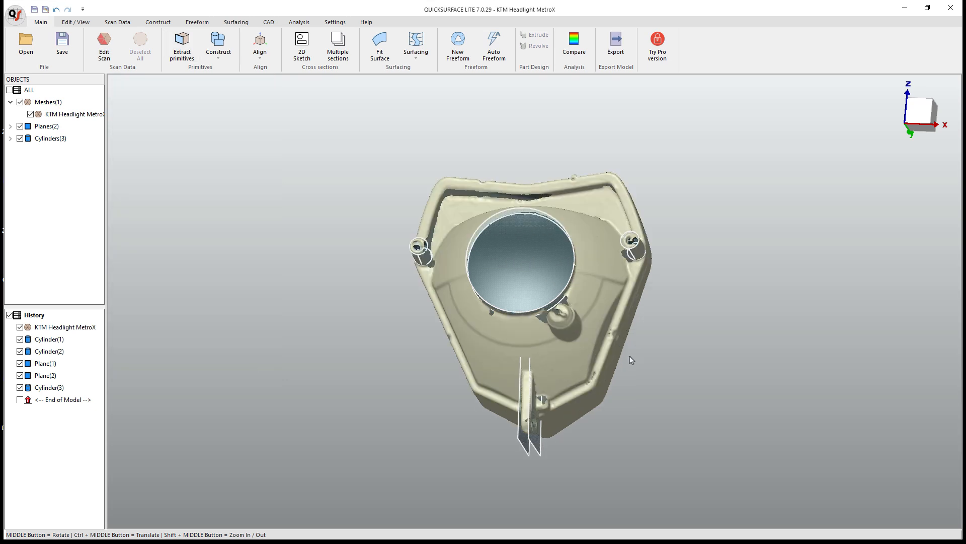
{"action": "middle_click_drag", "start_coordinate": [525, 387], "coordinate": [515, 375]}
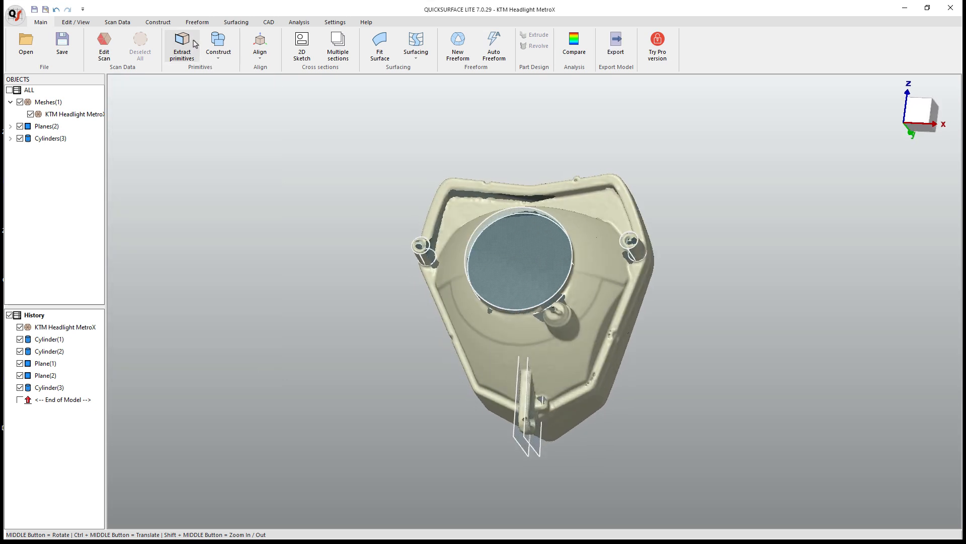
{"action": "left_click", "coordinate": [227, 61]}
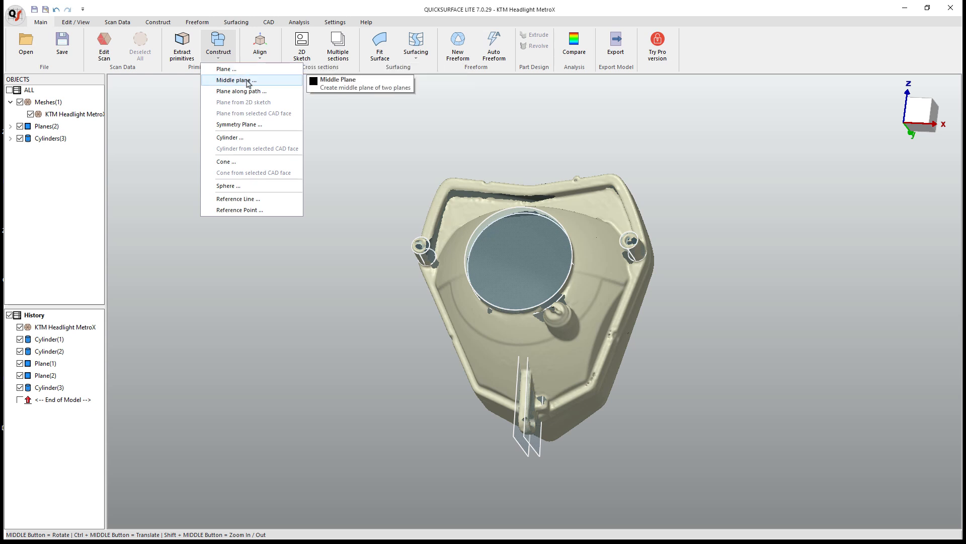
{"action": "left_click", "coordinate": [235, 80]}
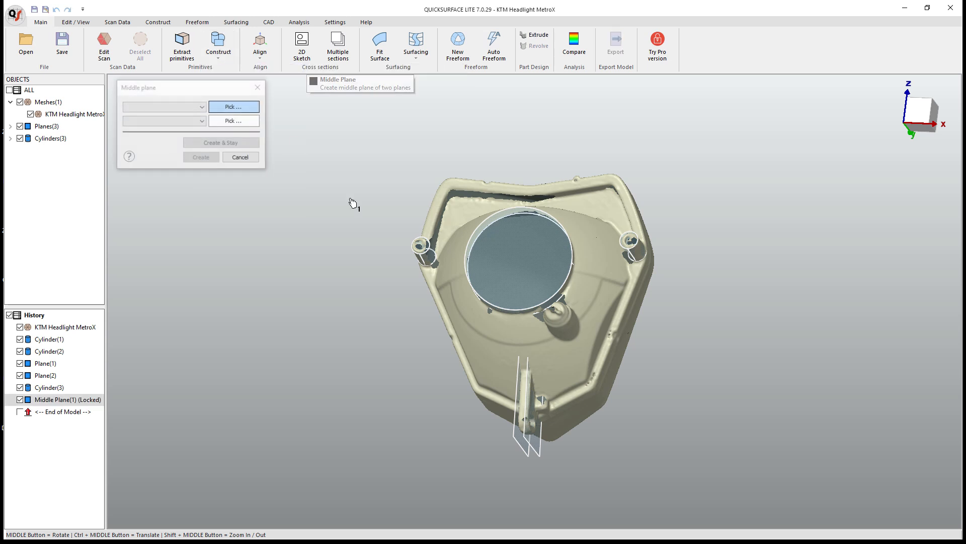
{"action": "left_click", "coordinate": [537, 450]}
{"action": "left_click", "coordinate": [532, 453]}
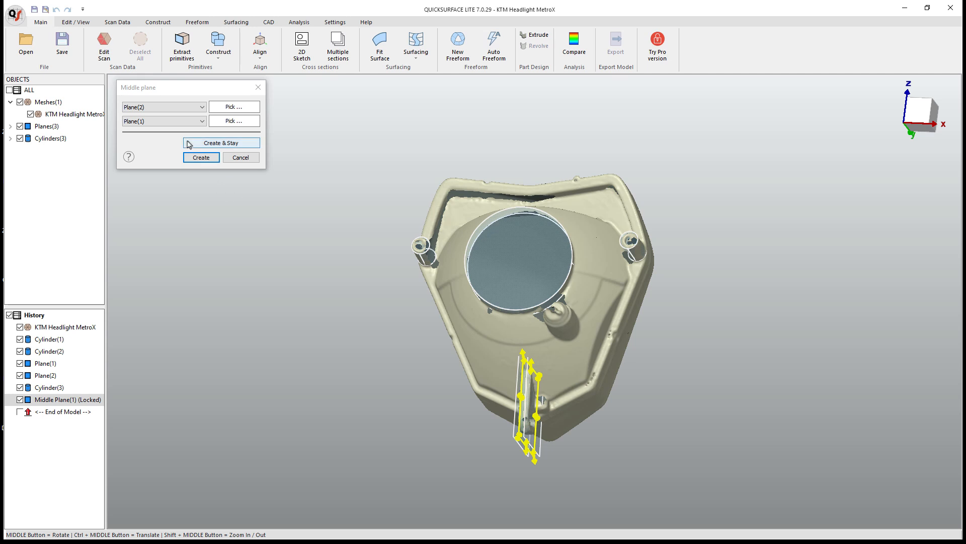
{"action": "left_click", "coordinate": [200, 157]}
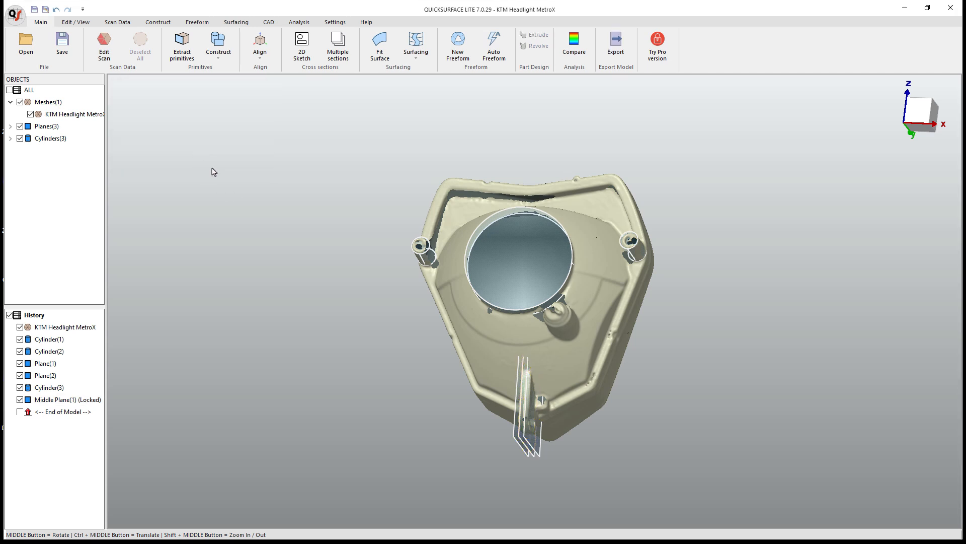
Step: Try a coordinate system alignment with the large opening's cylinder as primary Z axis and Plane(1) as secondary front feature
{"action": "left_click", "coordinate": [260, 56]}
{"action": "left_click", "coordinate": [297, 67]}
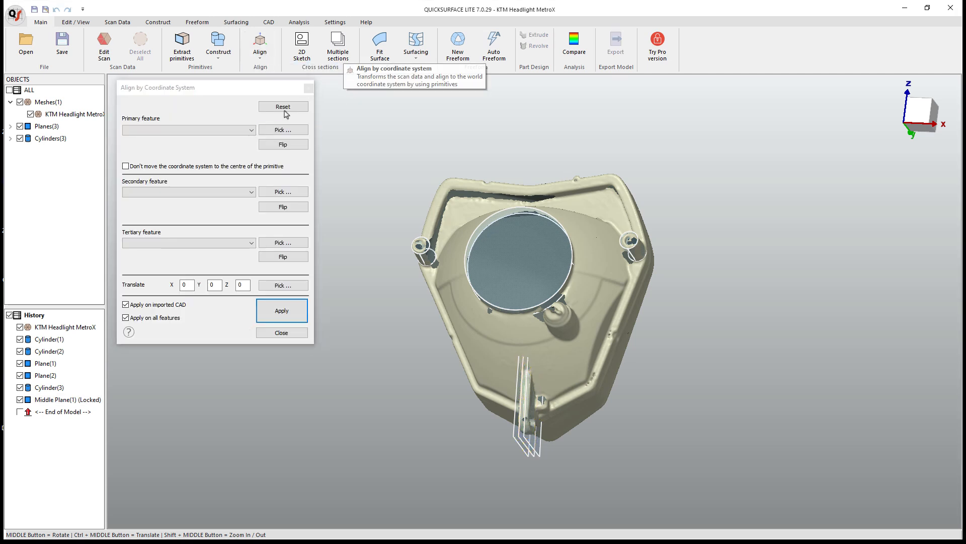
{"action": "left_click", "coordinate": [547, 305]}
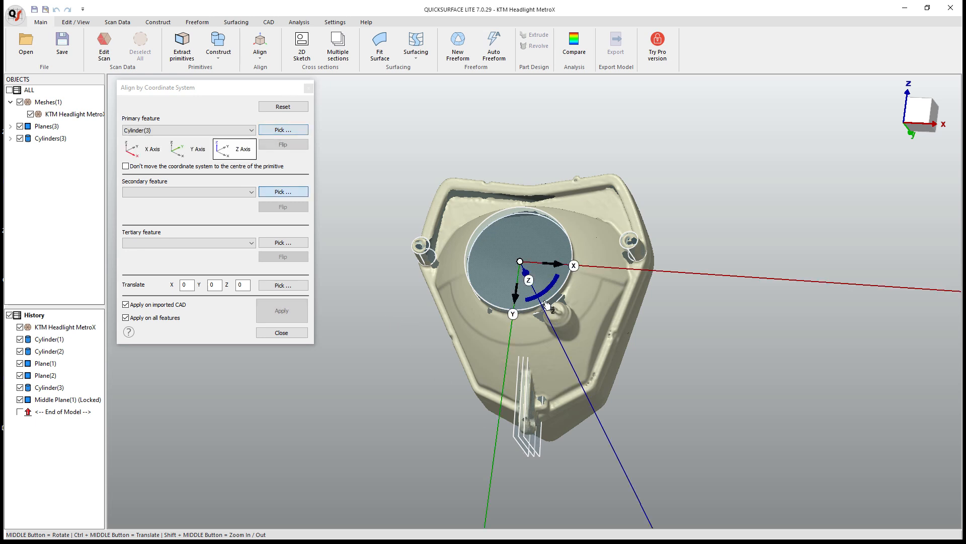
{"action": "left_click", "coordinate": [523, 443]}
{"action": "middle_click_drag", "start_coordinate": [578, 448], "coordinate": [580, 482]}
{"action": "left_click", "coordinate": [919, 117]}
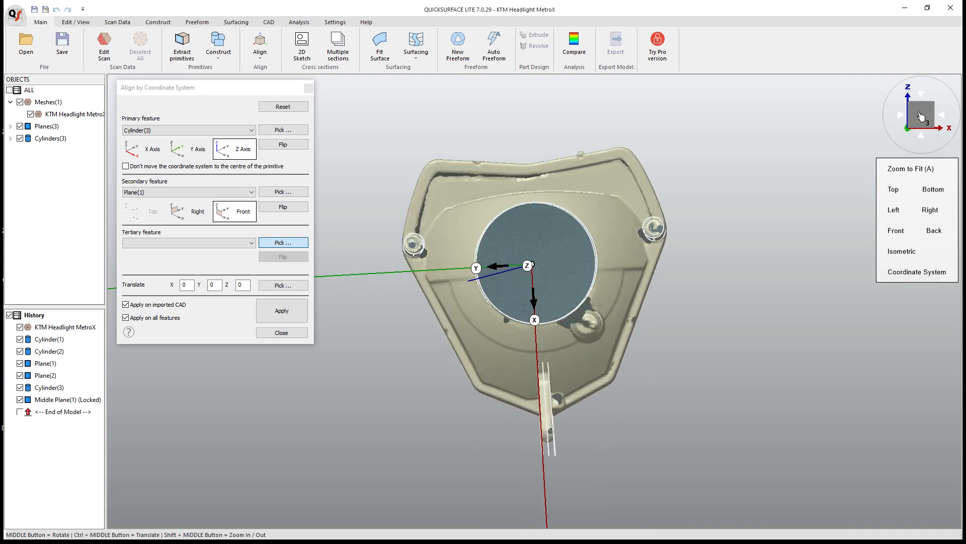
{"action": "left_click", "coordinate": [917, 117]}
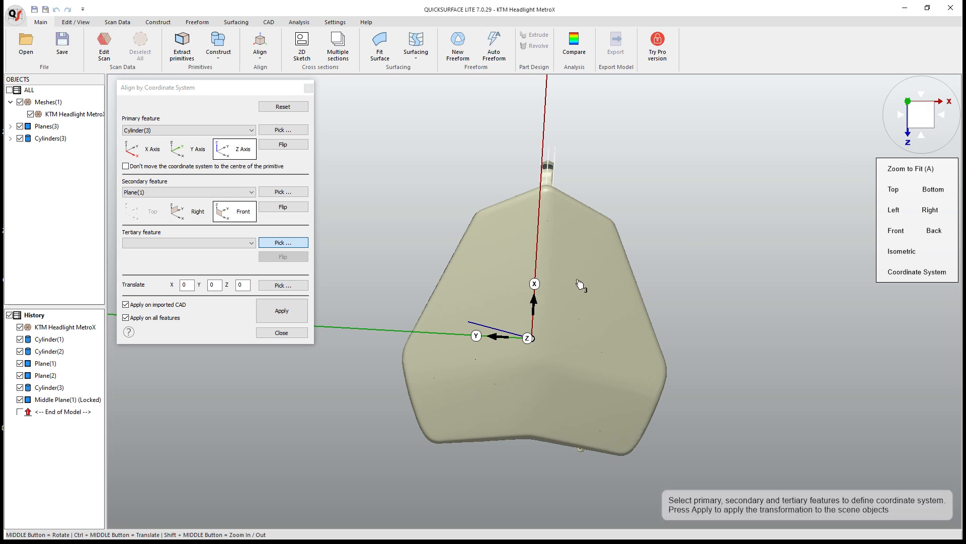
{"action": "middle_click_drag", "start_coordinate": [578, 263], "coordinate": [560, 268]}
Step: Try the alignment with the bracket's middle plane as primary top feature and Cylinder(3) as secondary X axis
{"action": "left_click", "coordinate": [216, 127]}
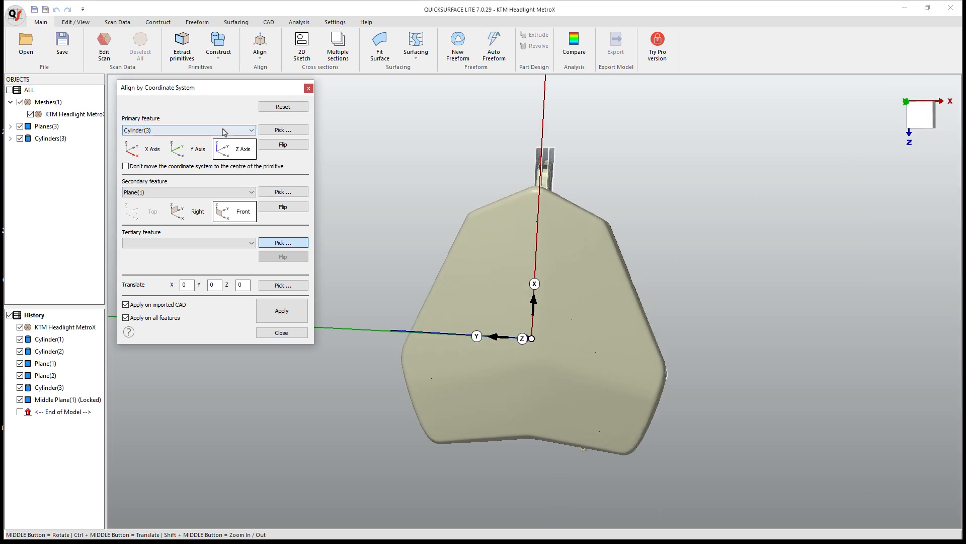
{"action": "left_click", "coordinate": [216, 130]}
{"action": "left_click", "coordinate": [166, 220]}
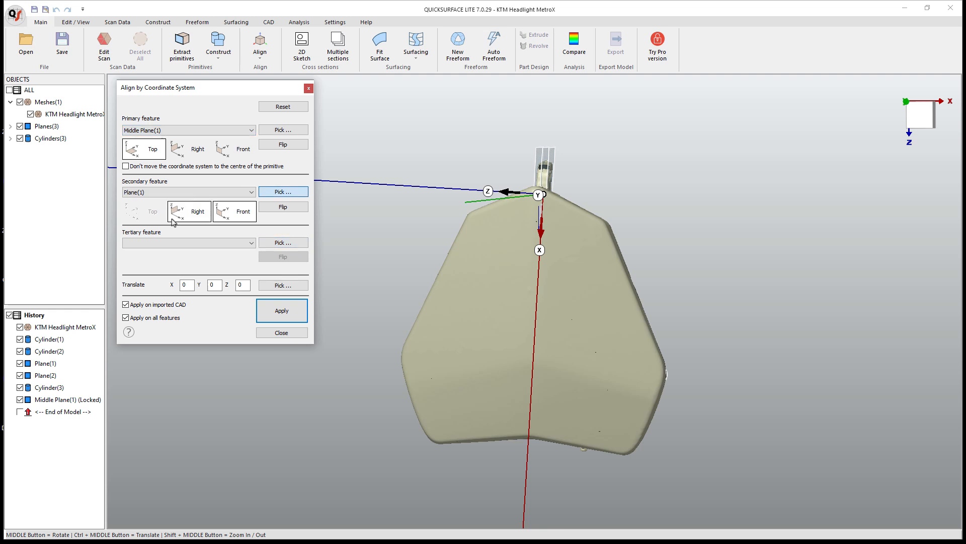
{"action": "left_click", "coordinate": [246, 193]}
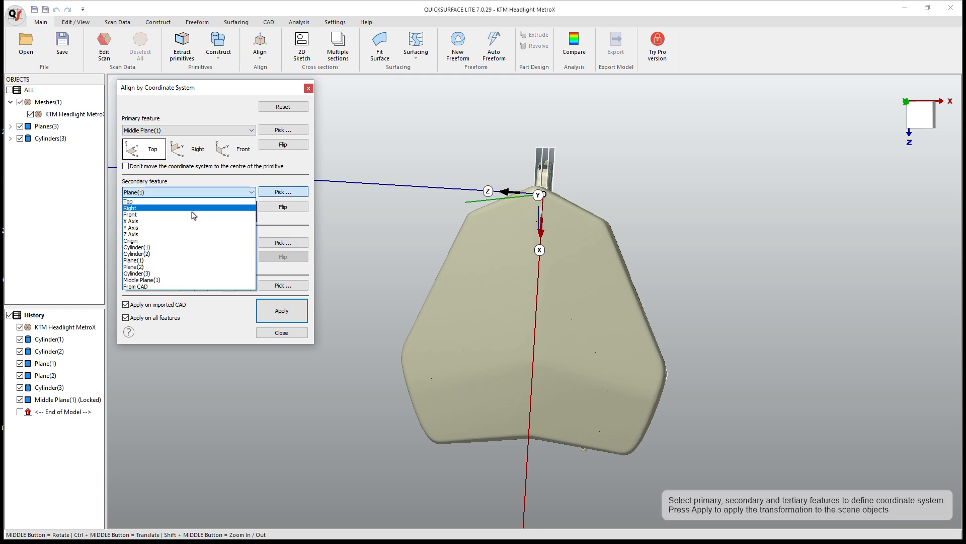
{"action": "left_click", "coordinate": [169, 274]}
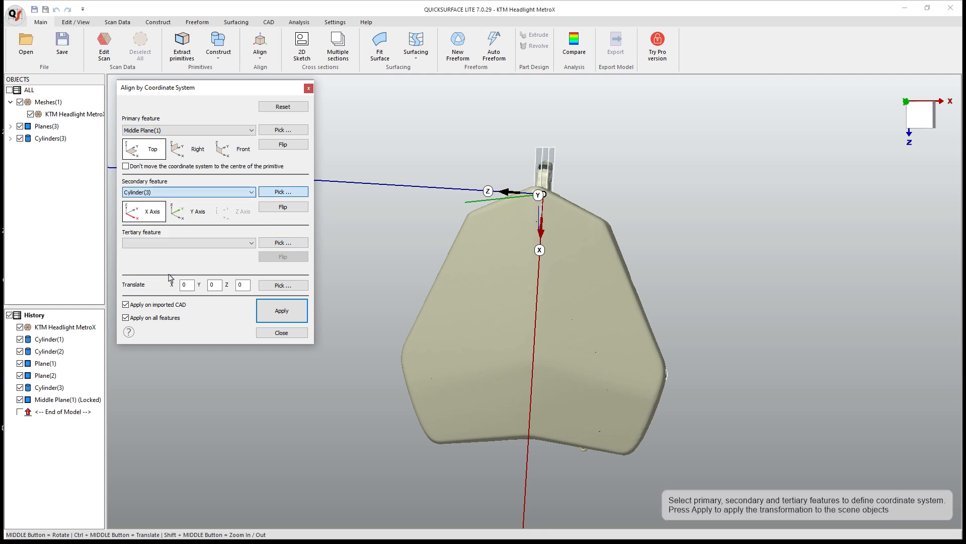
{"action": "middle_click_drag", "start_coordinate": [576, 358], "coordinate": [877, 143]}
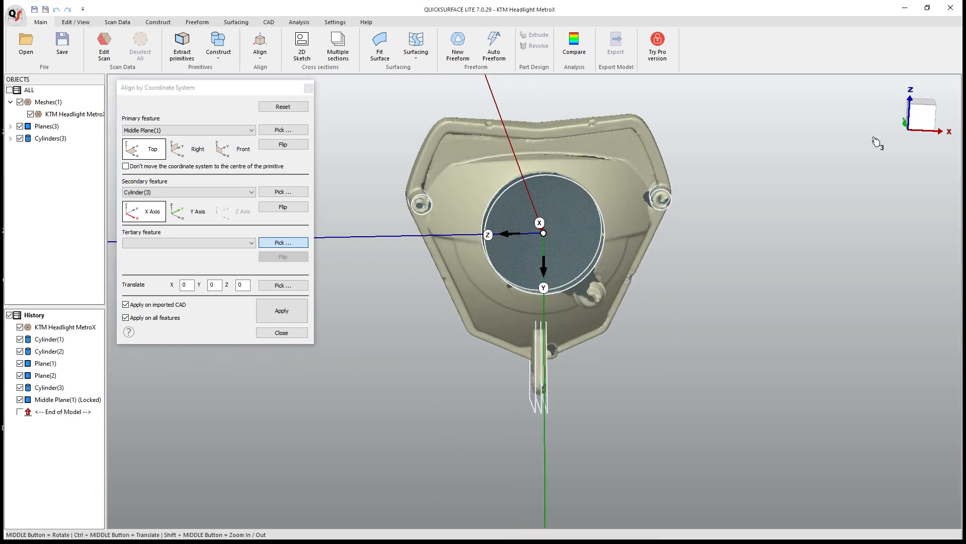
{"action": "left_click", "coordinate": [924, 123]}
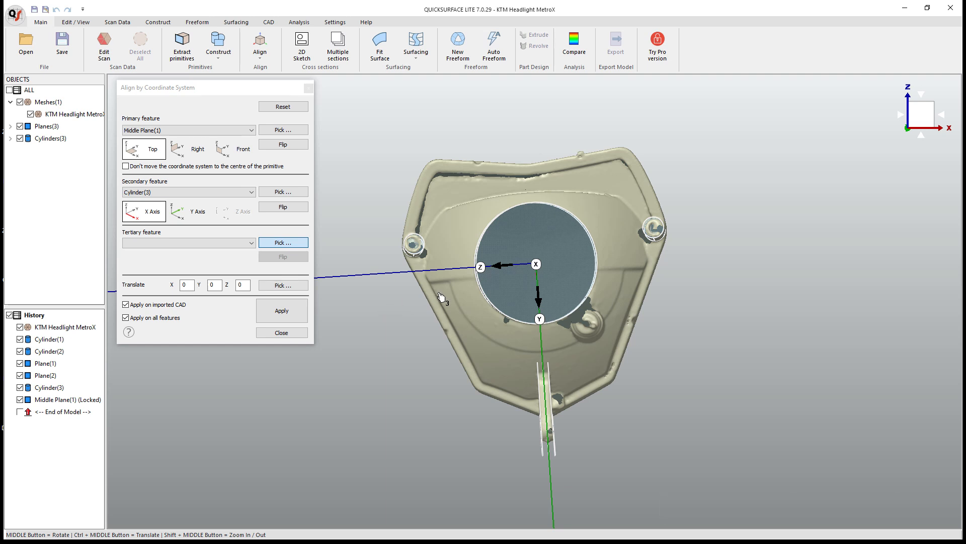
{"action": "left_click", "coordinate": [301, 335]}
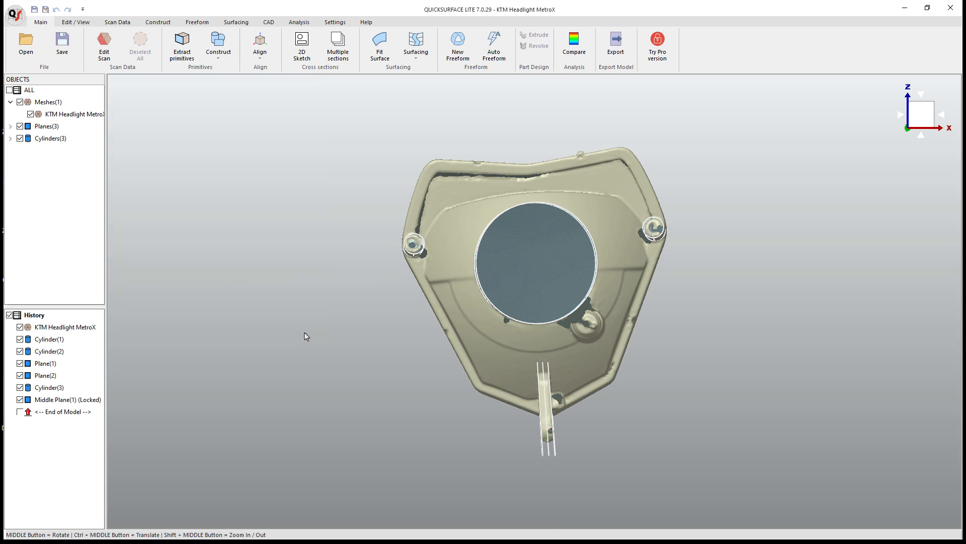
Step: Paint-select a small mesh patch at each outer end of the horizontal ridge crossing the headlight's back for primitive extraction
{"action": "scroll", "coordinate": [501, 326], "scroll_direction": "up", "scroll_amount": 3}
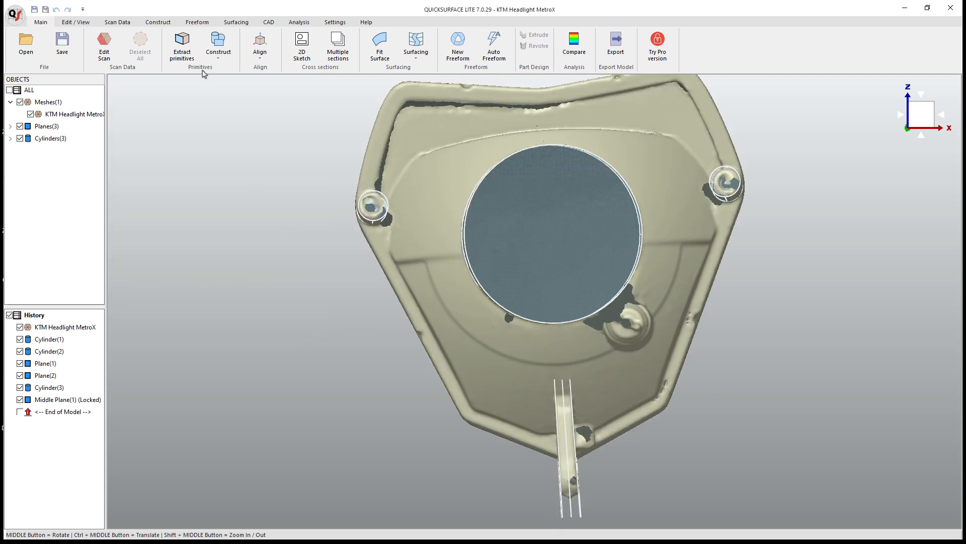
{"action": "left_click", "coordinate": [183, 48]}
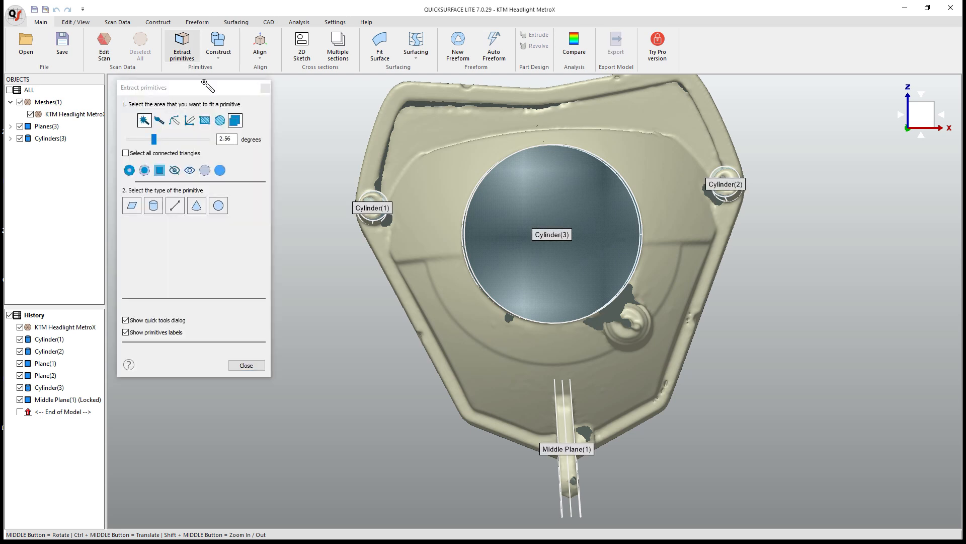
{"action": "left_click", "coordinate": [174, 120]}
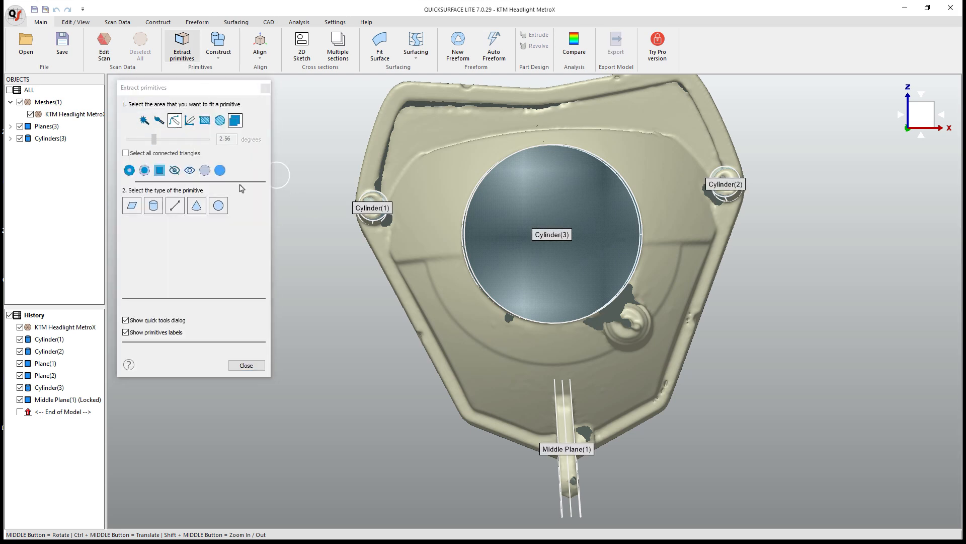
{"action": "scroll", "coordinate": [416, 266], "scroll_direction": "up", "scroll_amount": 10}
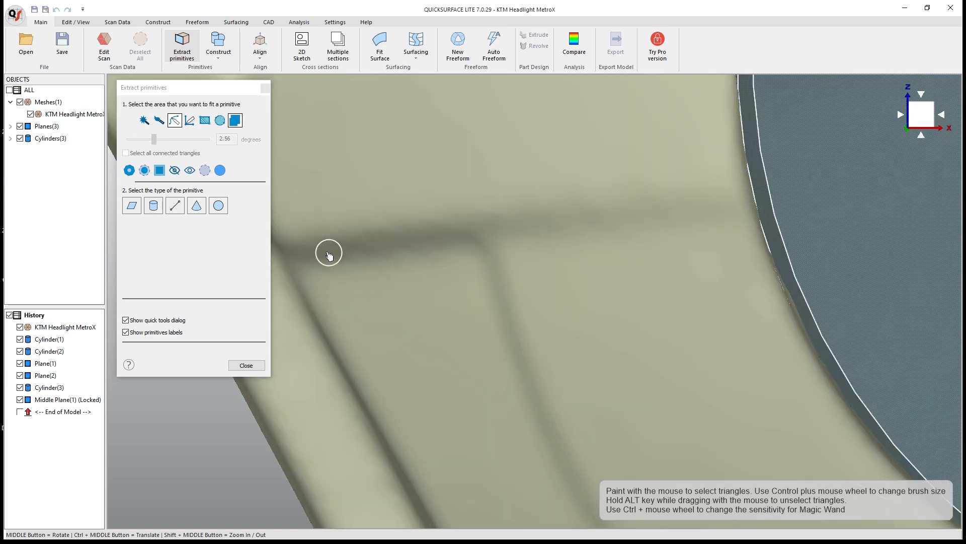
{"action": "left_click_drag", "start_coordinate": [302, 250], "coordinate": [303, 260]}
{"action": "scroll", "coordinate": [303, 257], "scroll_direction": "down", "scroll_amount": 12}
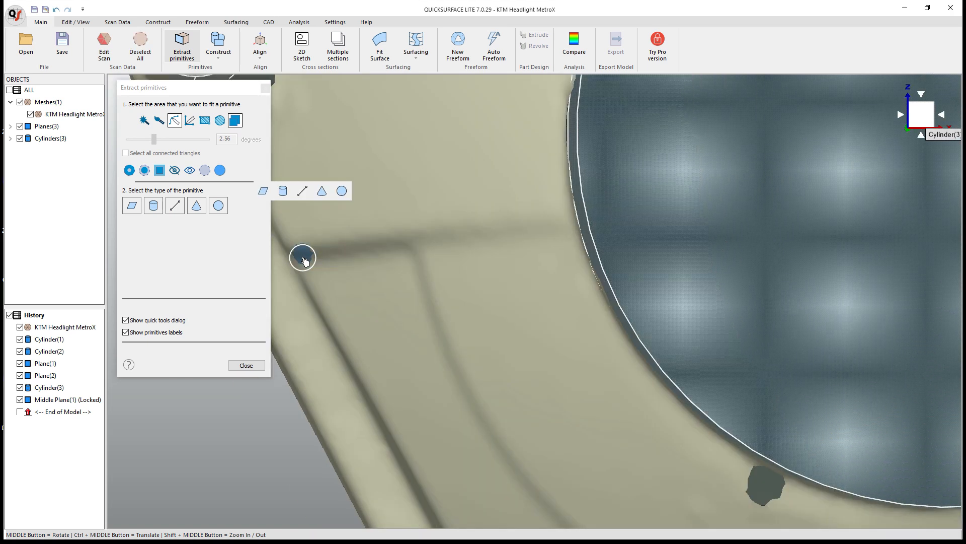
{"action": "scroll", "coordinate": [458, 244], "scroll_direction": "up", "scroll_amount": 10}
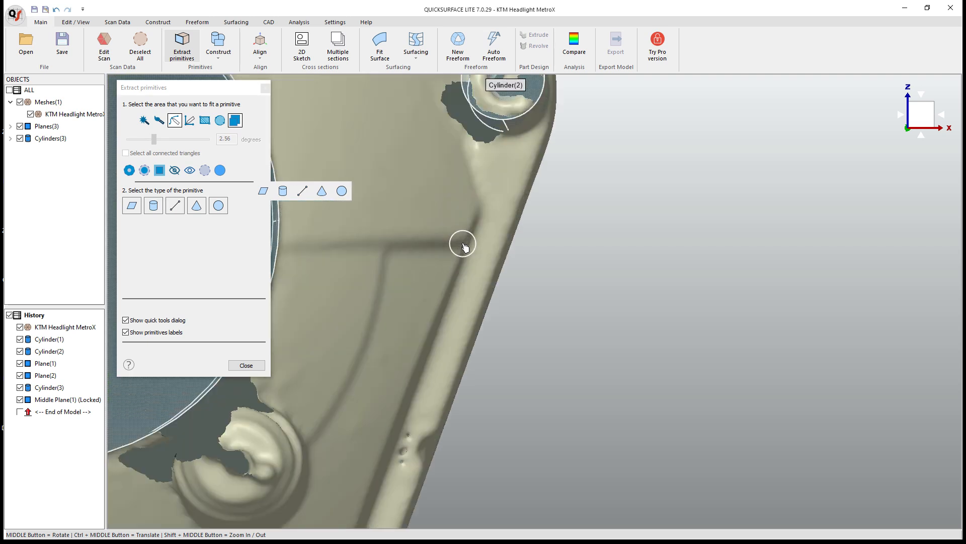
{"action": "left_click", "coordinate": [455, 245]}
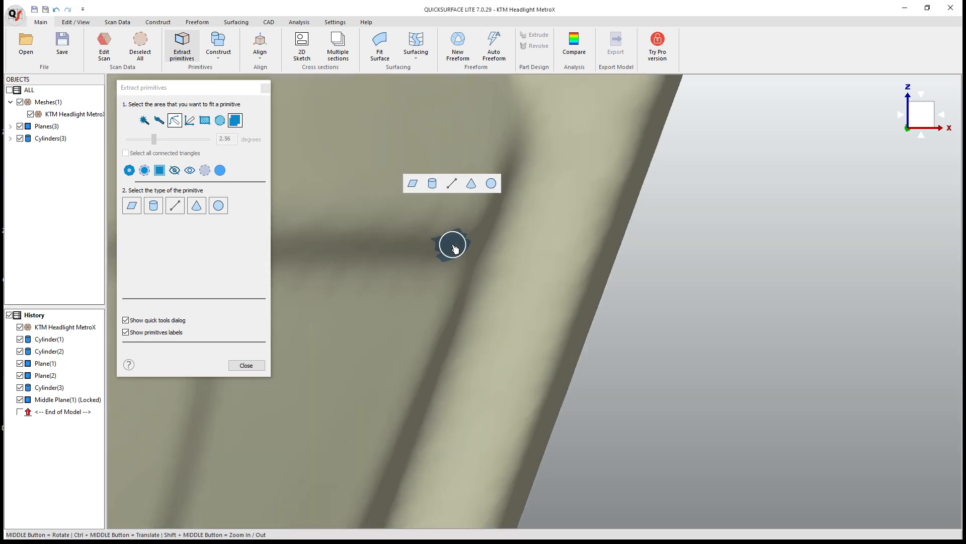
Step: Fit an unconstrained line through the two selected ridge patches and create it as a reference line
{"action": "left_click", "coordinate": [452, 183]}
{"action": "scroll", "coordinate": [664, 264], "scroll_direction": "down", "scroll_amount": 12}
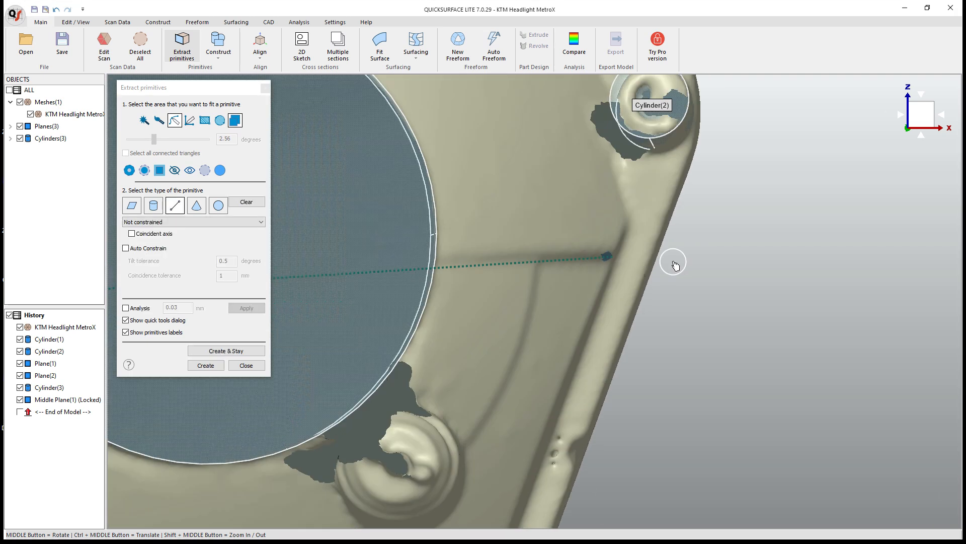
{"action": "scroll", "coordinate": [782, 282], "scroll_direction": "up", "scroll_amount": 3}
{"action": "scroll", "coordinate": [747, 295], "scroll_direction": "up", "scroll_amount": 3}
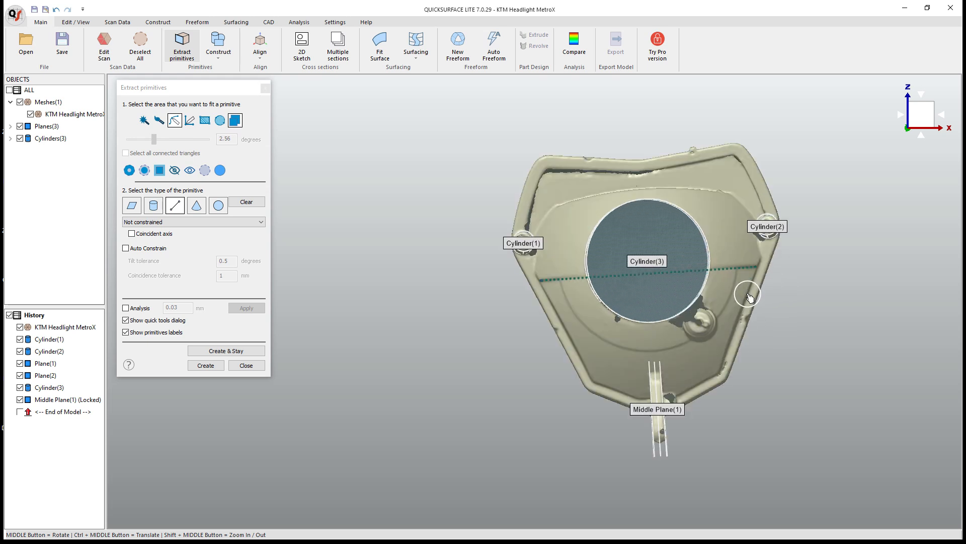
{"action": "left_click", "coordinate": [206, 366]}
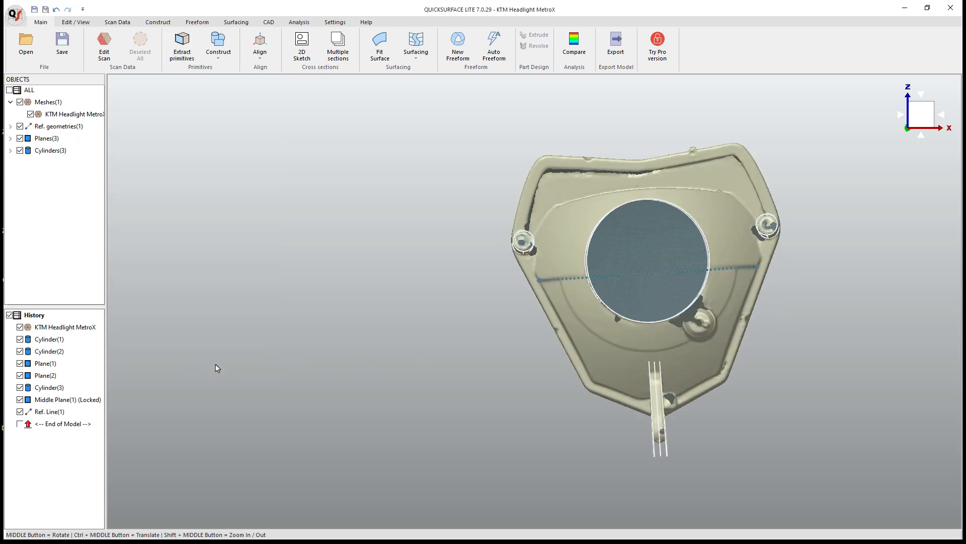
Step: Set up a coordinate system alignment with Middle Plane(1) as primary feature and Ref. Line(1) as secondary feature
{"action": "left_click", "coordinate": [260, 56]}
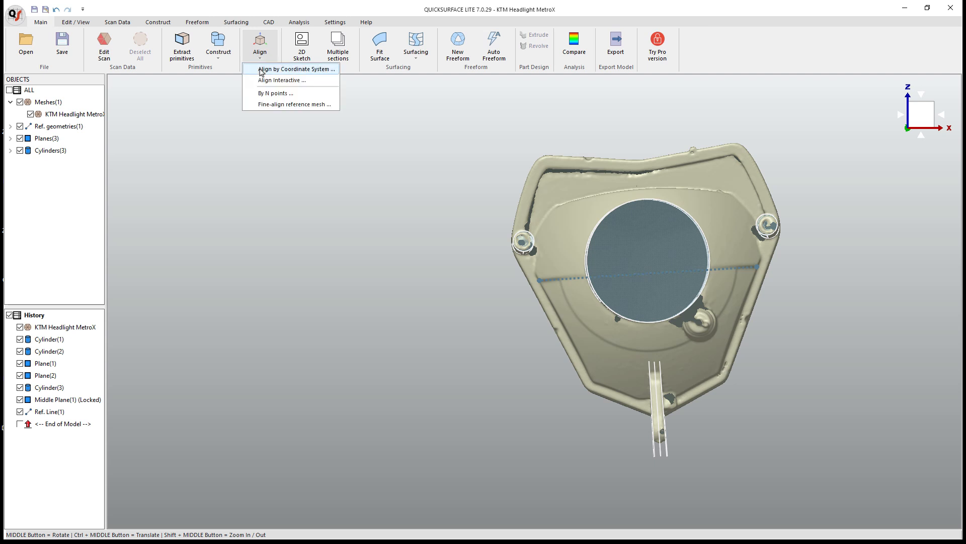
{"action": "left_click", "coordinate": [274, 67]}
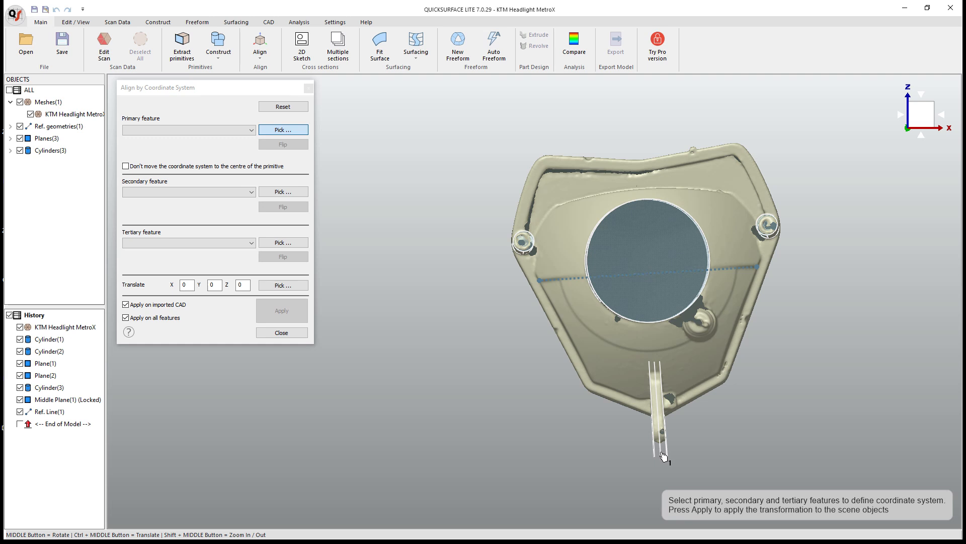
{"action": "left_click", "coordinate": [234, 129]}
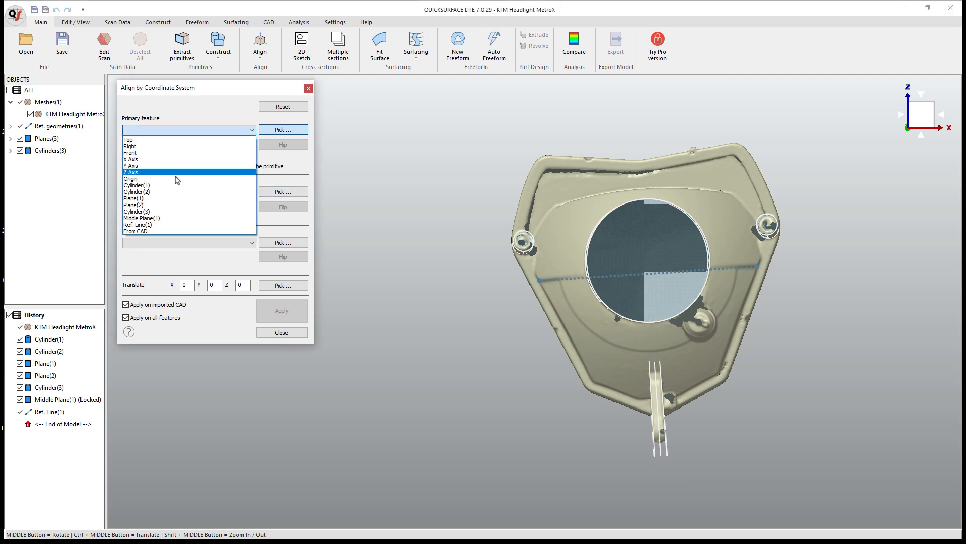
{"action": "left_click", "coordinate": [153, 220]}
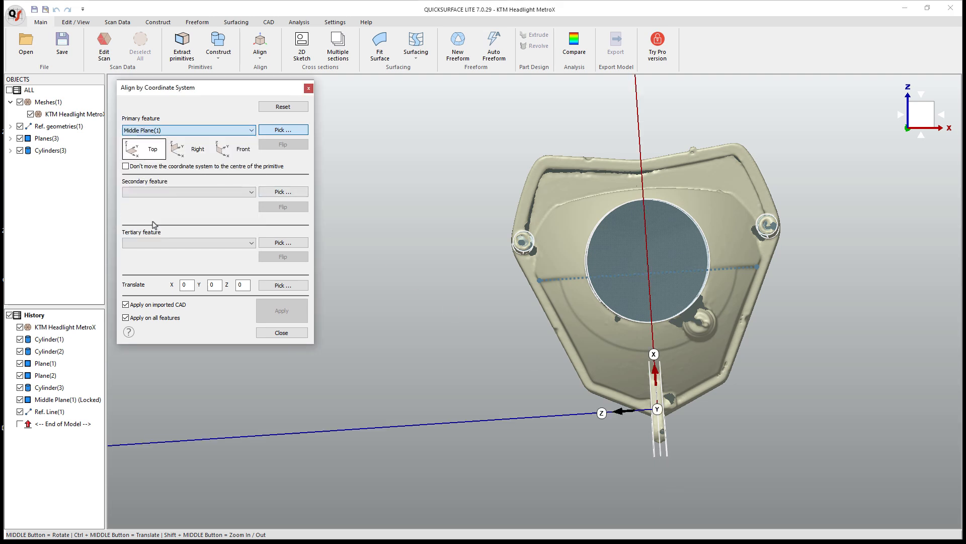
{"action": "left_click", "coordinate": [190, 194]}
{"action": "left_click", "coordinate": [156, 287]}
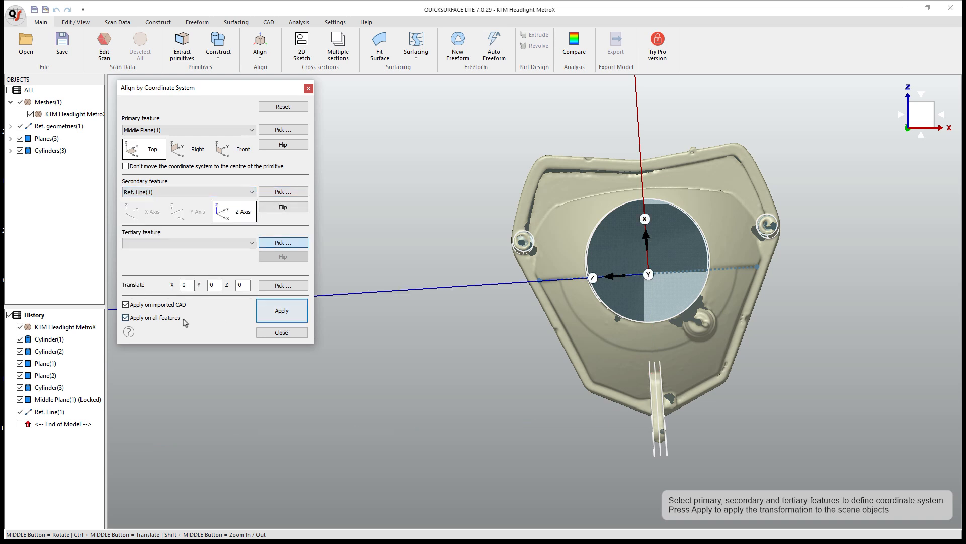
Step: Try applying the alignment with the middle plane as Top and the reference line as Z axis, and undo it
{"action": "left_click", "coordinate": [291, 316]}
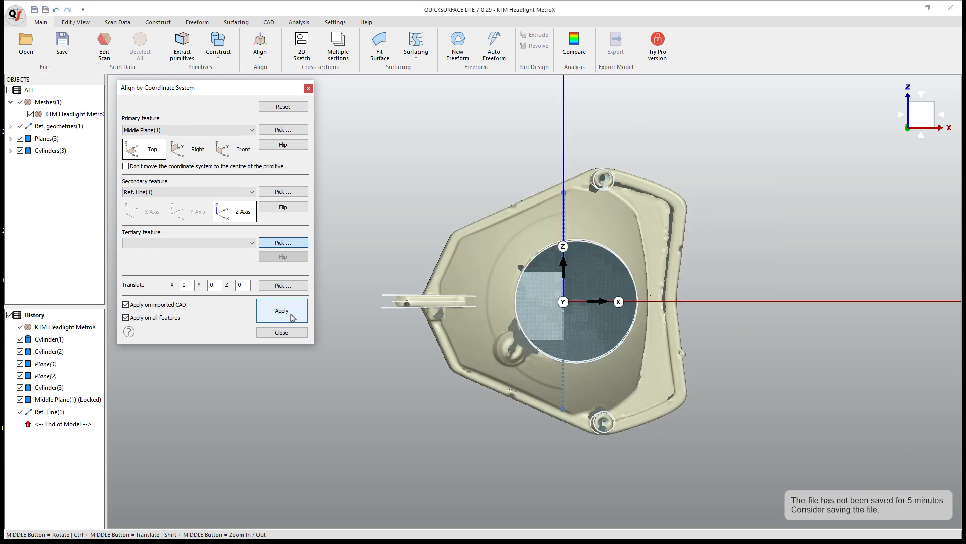
{"action": "mouse_move", "coordinate": [890, 154]}
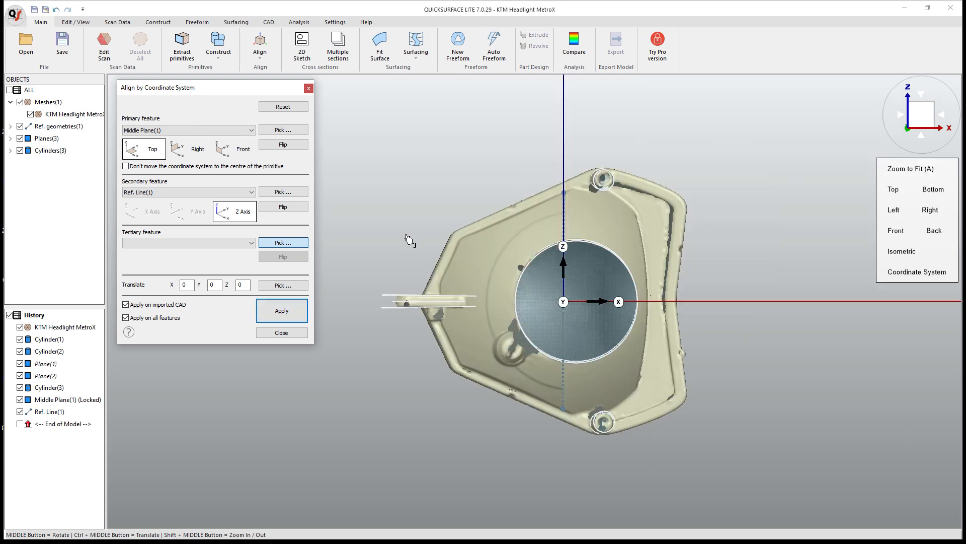
{"action": "key", "text": "ctrl+z"}
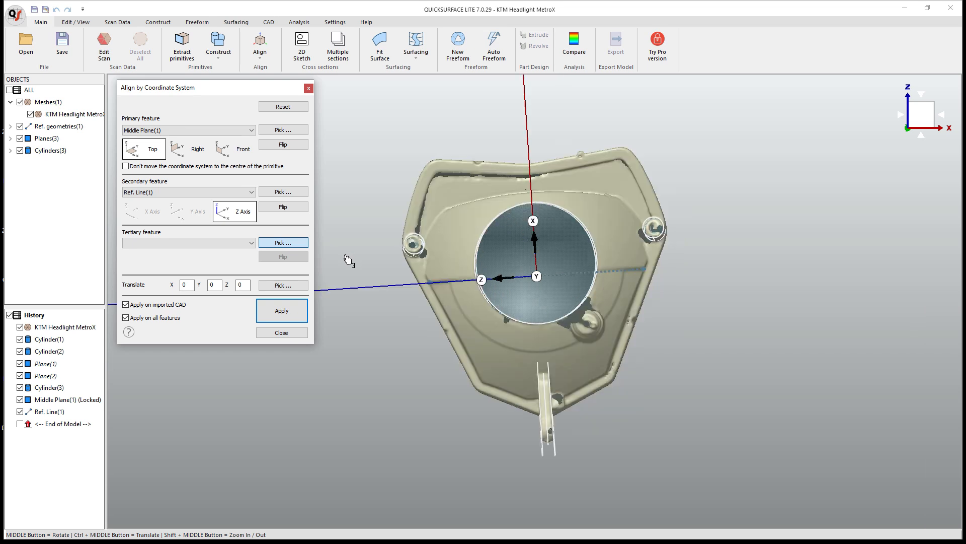
Step: Change the middle plane to Front with the reference line as X axis, apply the alignment and finish it
{"action": "left_click", "coordinate": [190, 154]}
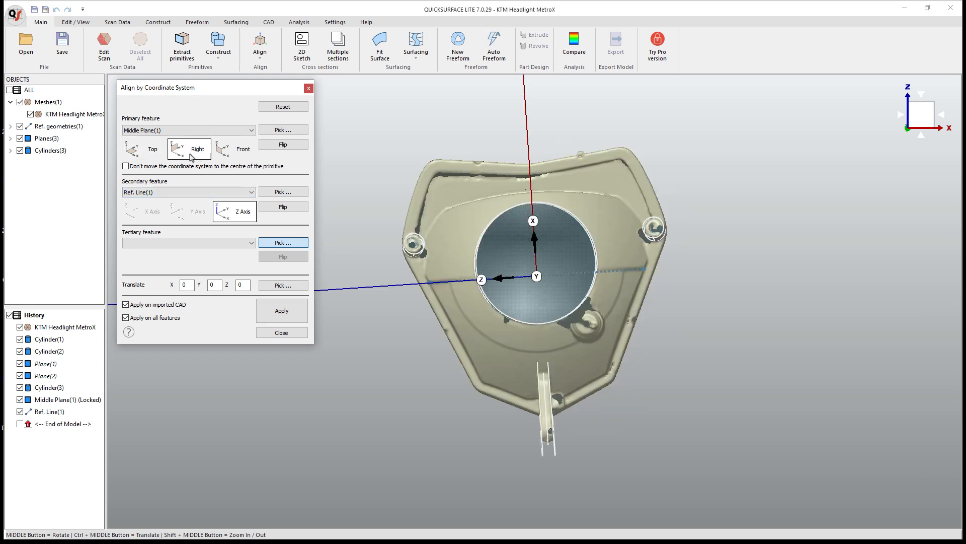
{"action": "left_click", "coordinate": [233, 152]}
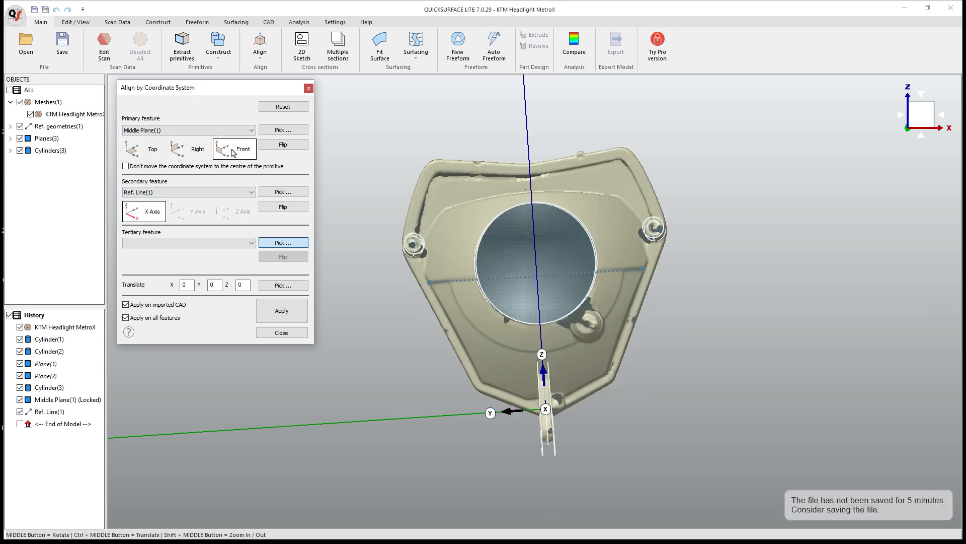
{"action": "left_click", "coordinate": [301, 306]}
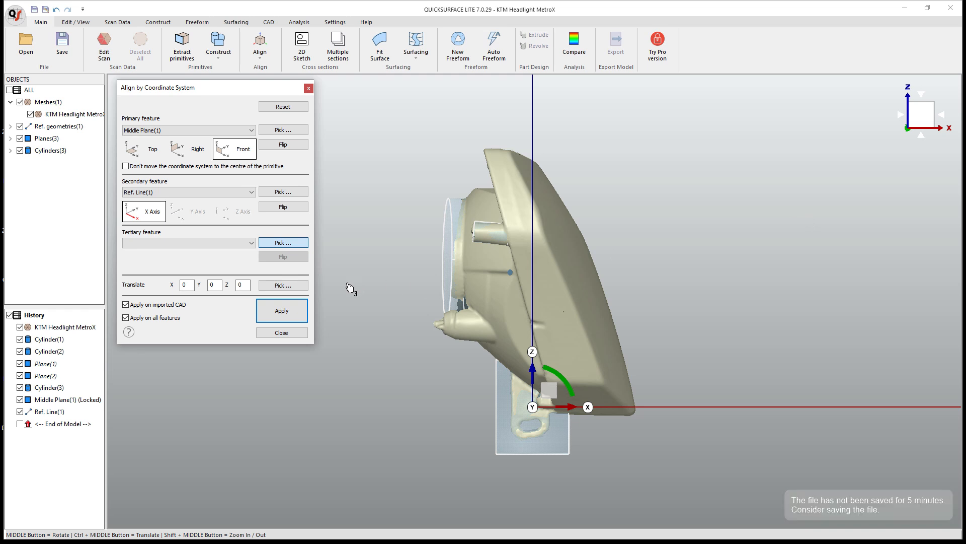
{"action": "left_click", "coordinate": [281, 332]}
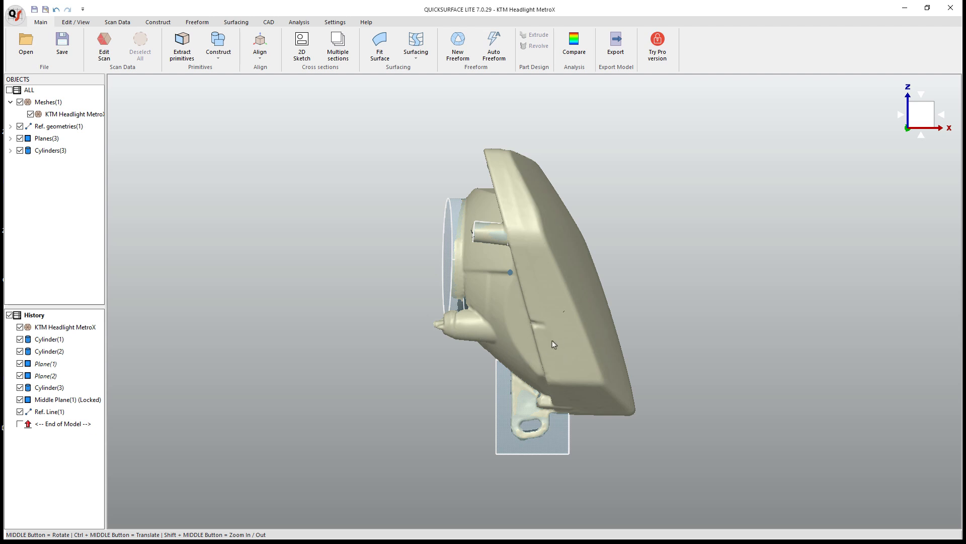
Step: Hide the planes, cylinders and reference line so only the scan mesh shows, and start exporting the aligned headlight model
{"action": "scroll", "coordinate": [541, 345], "scroll_direction": "down", "scroll_amount": 2}
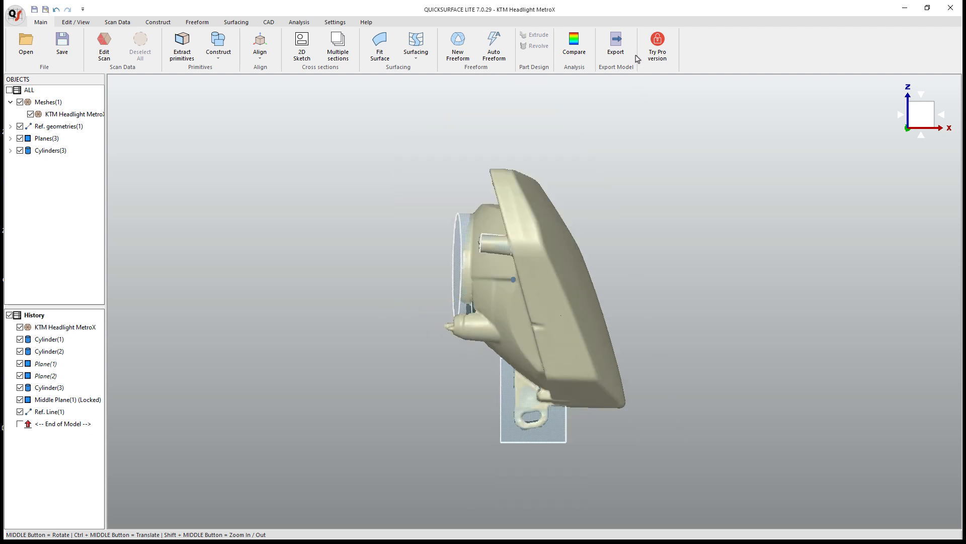
{"action": "right_click", "coordinate": [44, 105]}
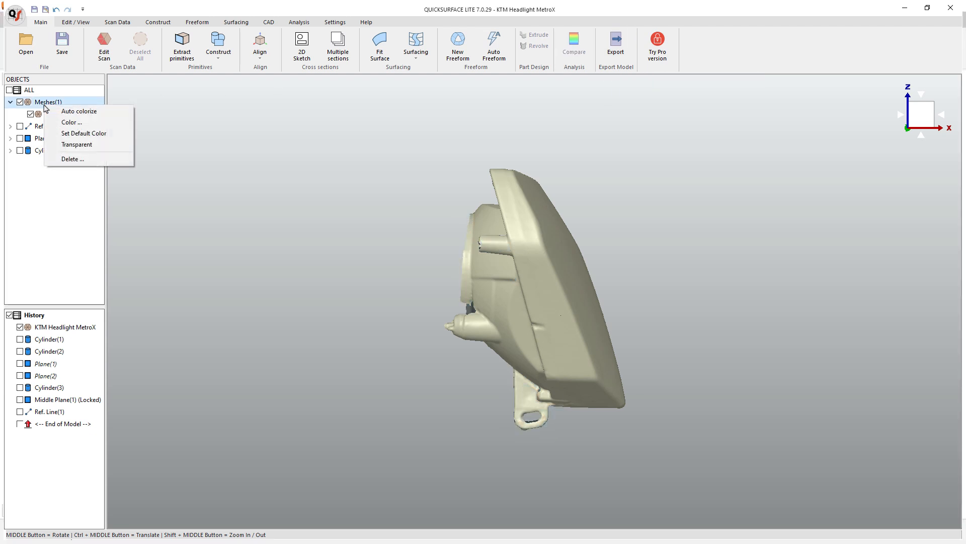
{"action": "left_click", "coordinate": [23, 17]}
{"action": "left_click", "coordinate": [18, 15]}
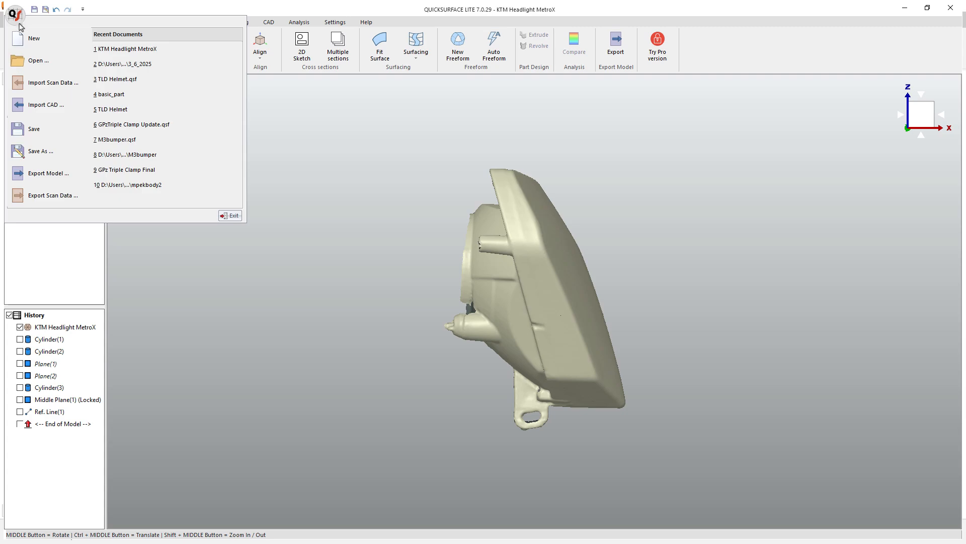
{"action": "left_click", "coordinate": [48, 172]}
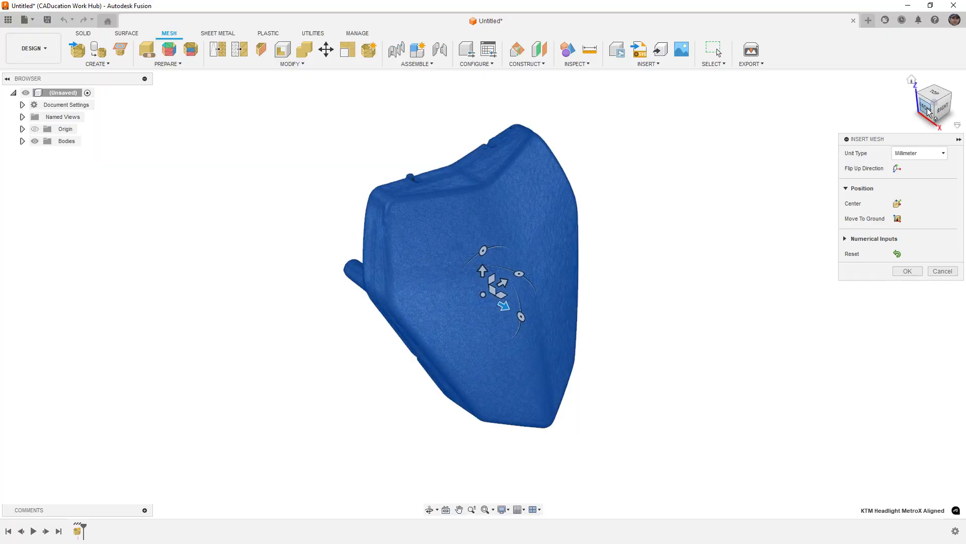
Step: In Autodesk Fusion, check the aligned headlight mesh's orientation from the front, right and top, and accept its insertion in millimeters
{"action": "left_click", "coordinate": [929, 110]}
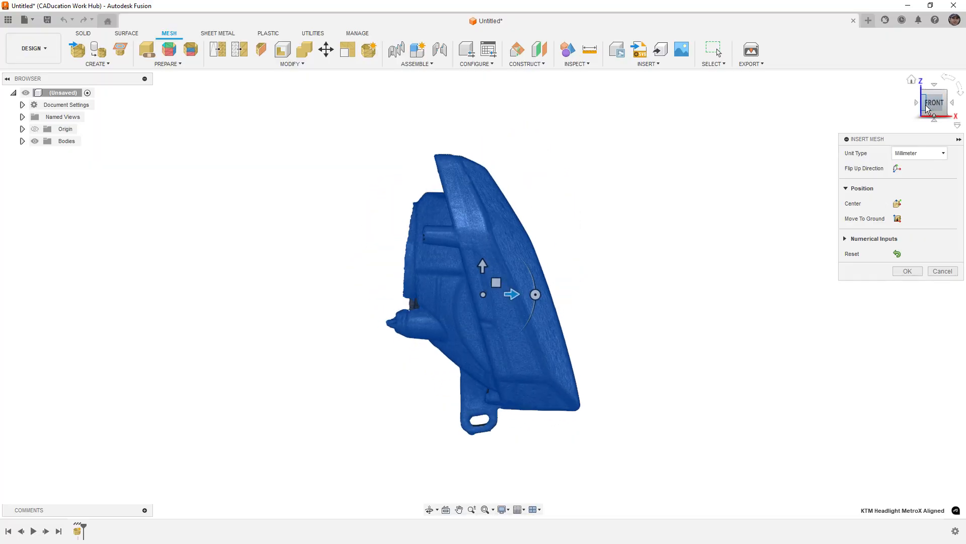
{"action": "left_click", "coordinate": [953, 107]}
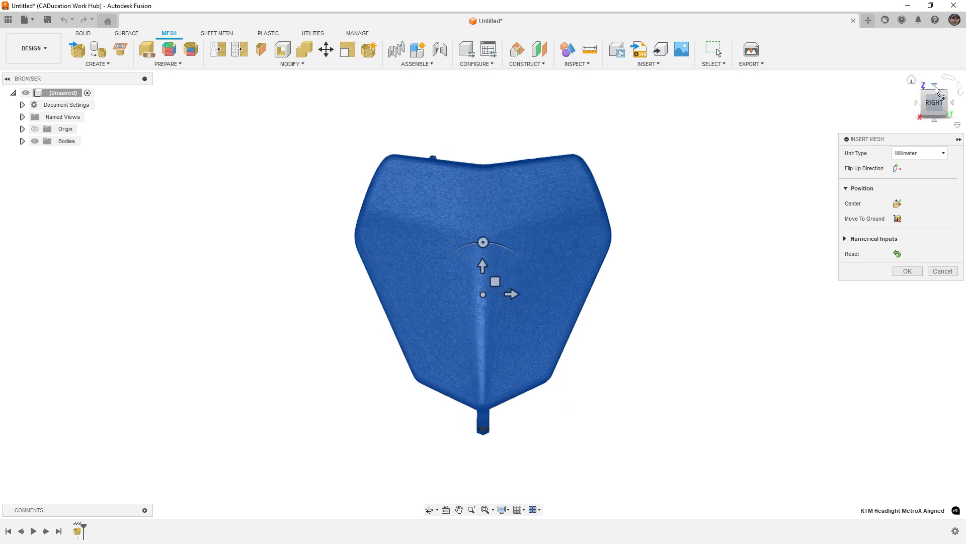
{"action": "left_click", "coordinate": [936, 87]}
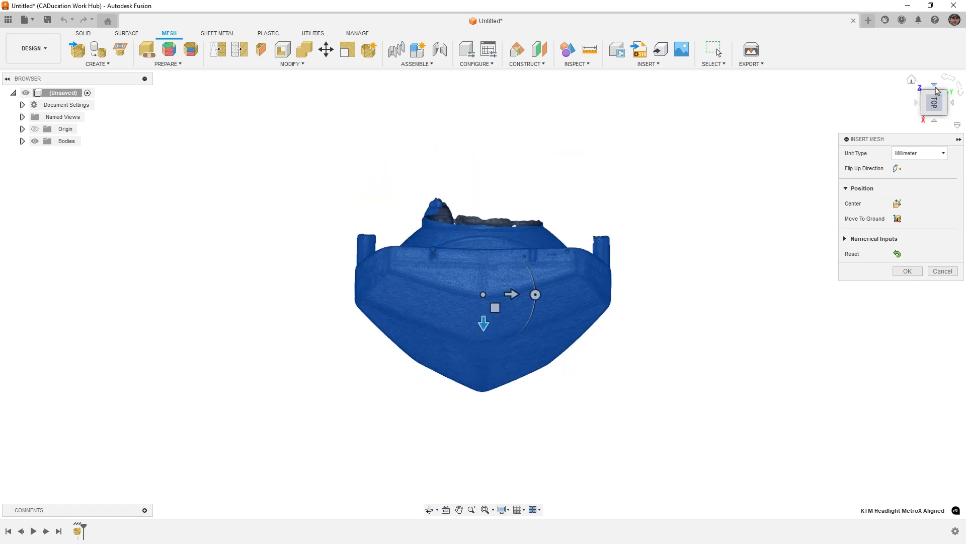
{"action": "left_click", "coordinate": [935, 120]}
{"action": "left_click", "coordinate": [916, 103]}
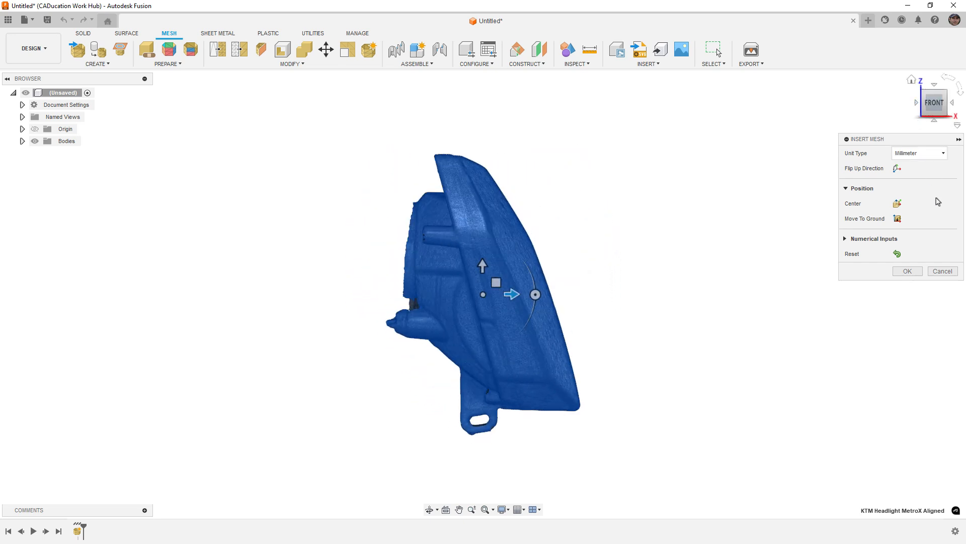
{"action": "left_click", "coordinate": [913, 272]}
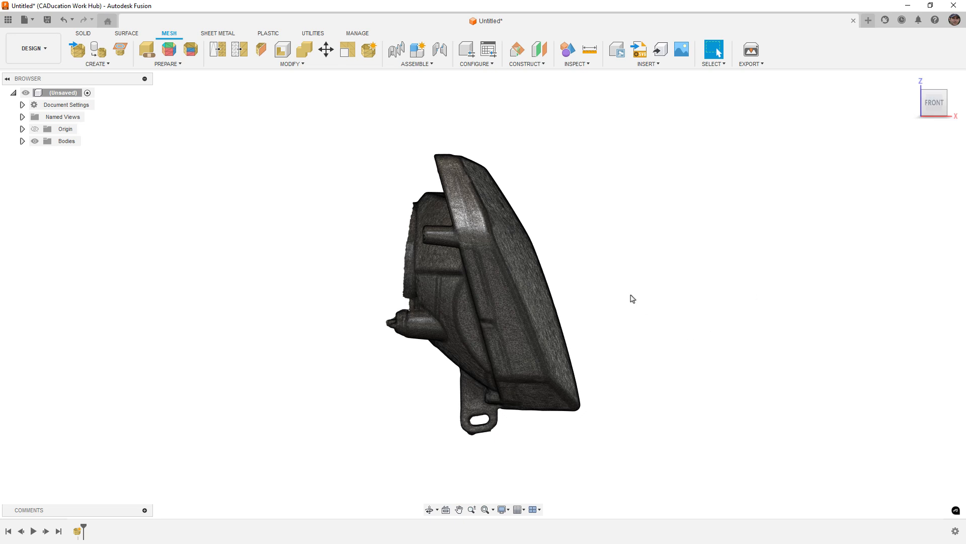
Step: Start saving the new design and choose LEAD > GPz Build Series > GPz Headlight as its location
{"action": "key", "text": "ctrl+s"}
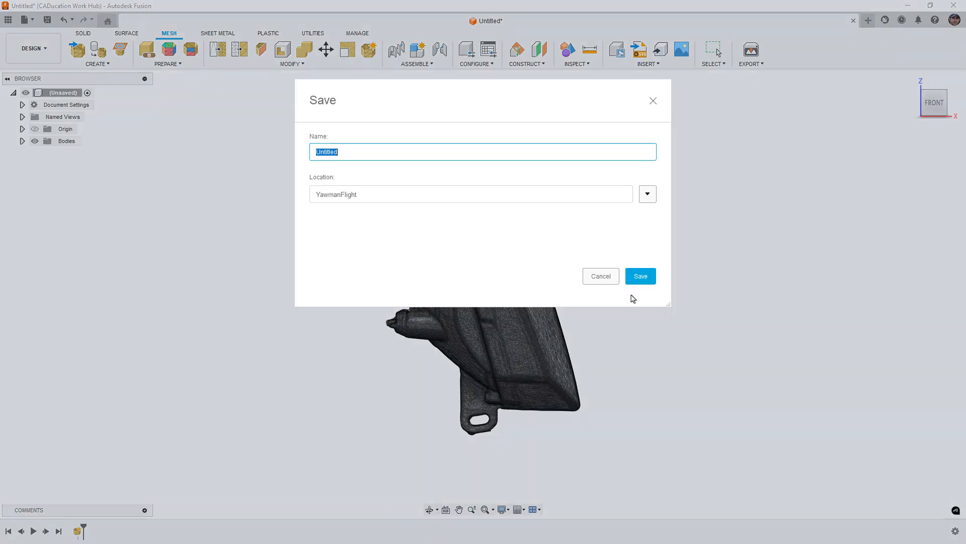
{"action": "left_click", "coordinate": [647, 194]}
{"action": "scroll", "coordinate": [377, 327], "scroll_direction": "down", "scroll_amount": 5}
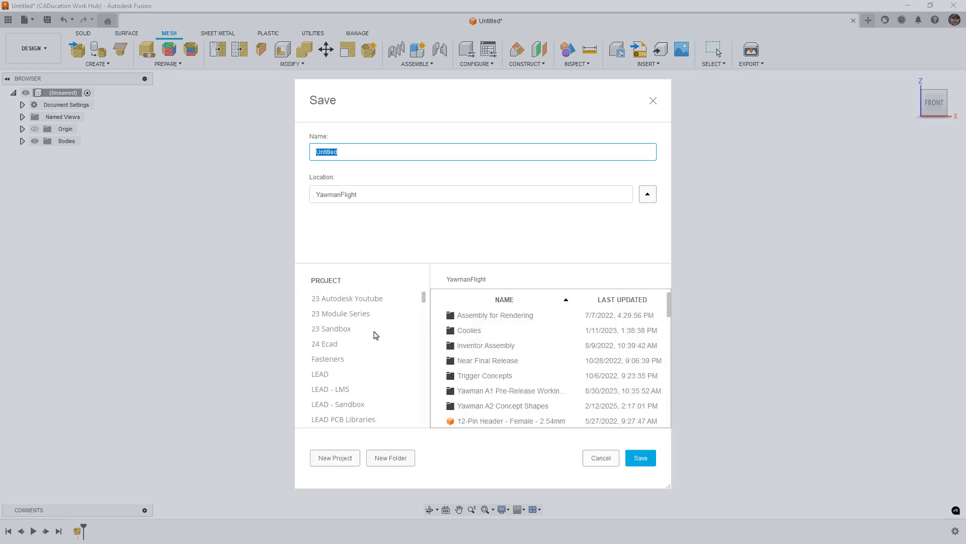
{"action": "left_click", "coordinate": [336, 376]}
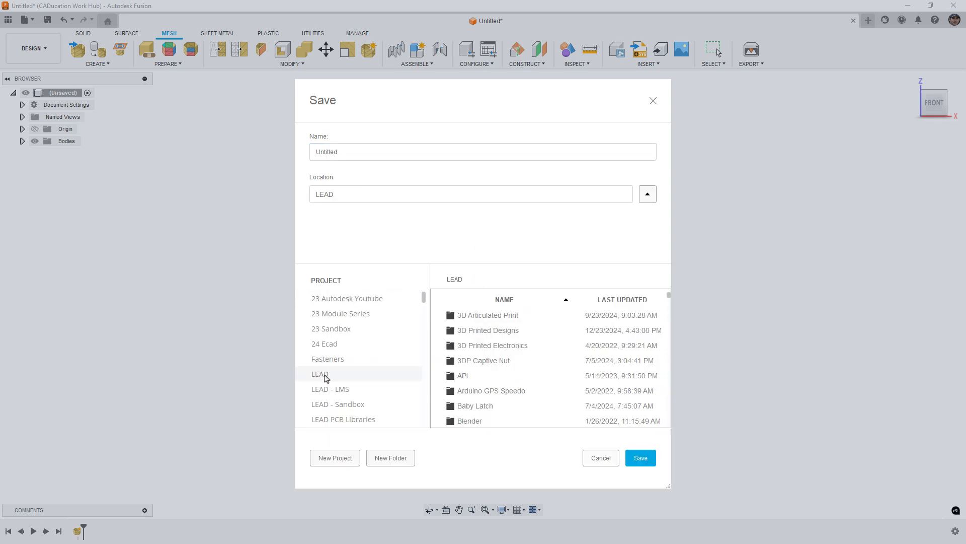
{"action": "scroll", "coordinate": [486, 373], "scroll_direction": "down", "scroll_amount": 3}
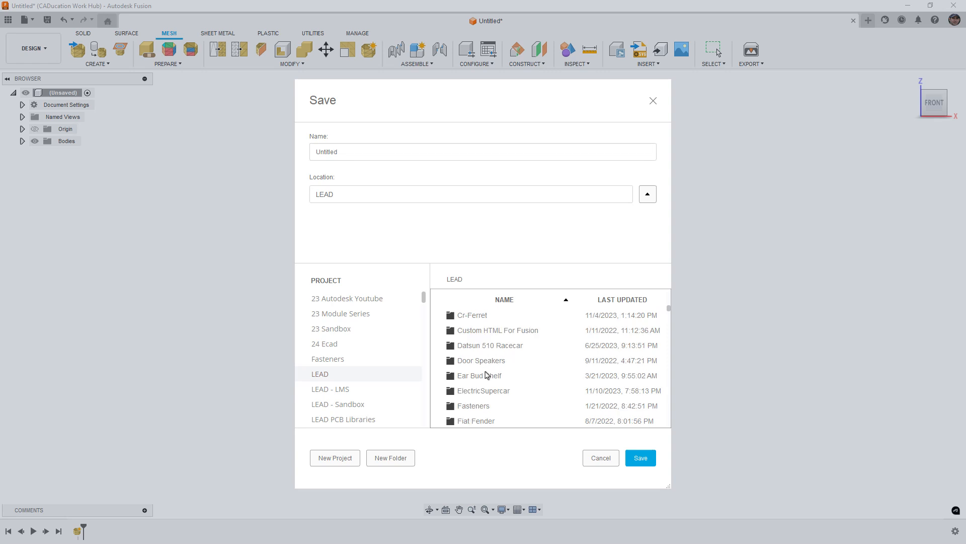
{"action": "scroll", "coordinate": [486, 378], "scroll_direction": "down", "scroll_amount": 5}
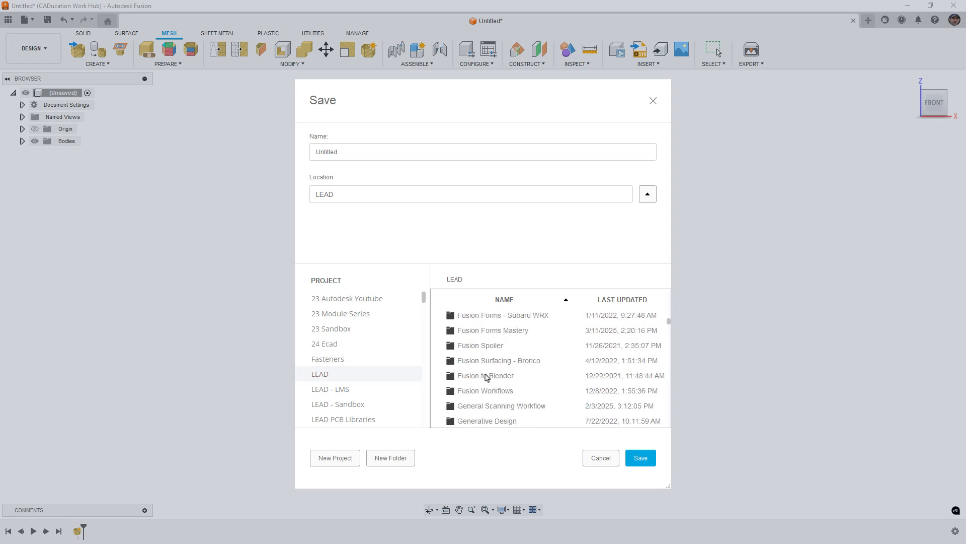
{"action": "double_click", "coordinate": [487, 388]}
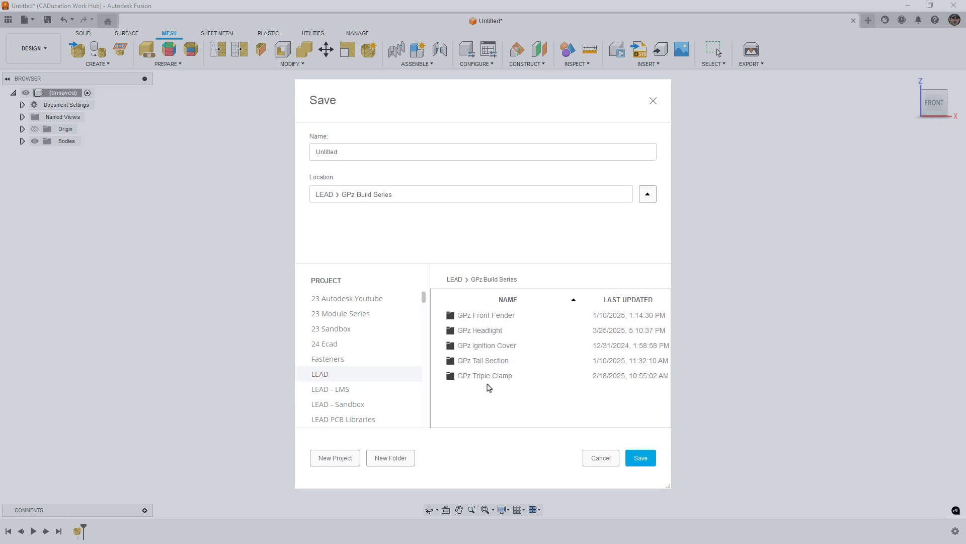
{"action": "double_click", "coordinate": [493, 333]}
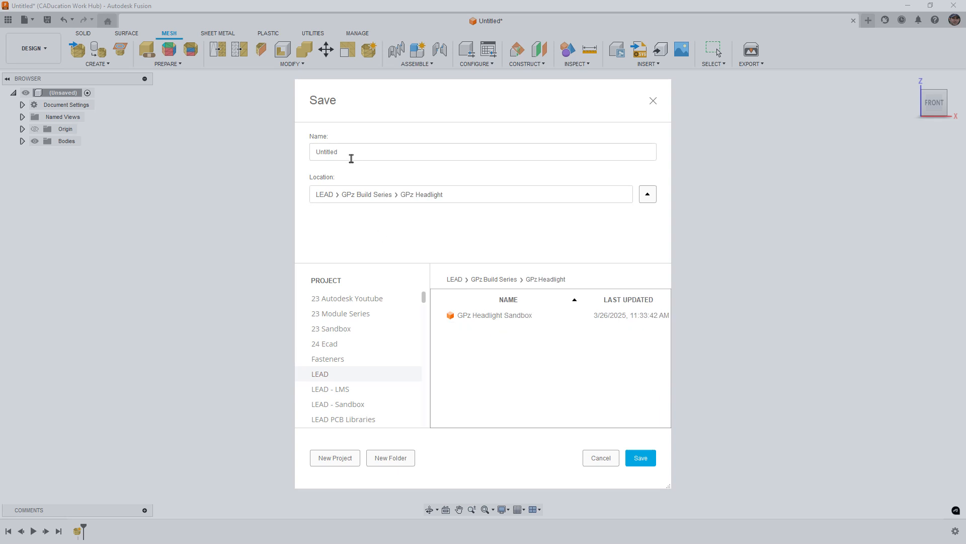
Step: Name the design "GPz Headlight Design" and save it
{"action": "left_click_drag", "start_coordinate": [351, 154], "coordinate": [297, 156]}
{"action": "type", "text": "GPz Headlight D"}
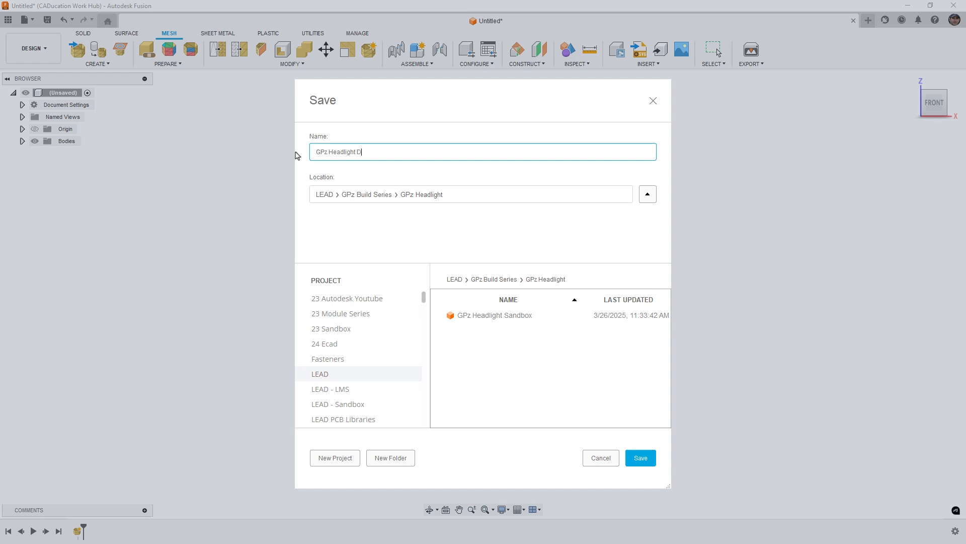
{"action": "type", "text": "esign"}
{"action": "key", "text": "Return"}
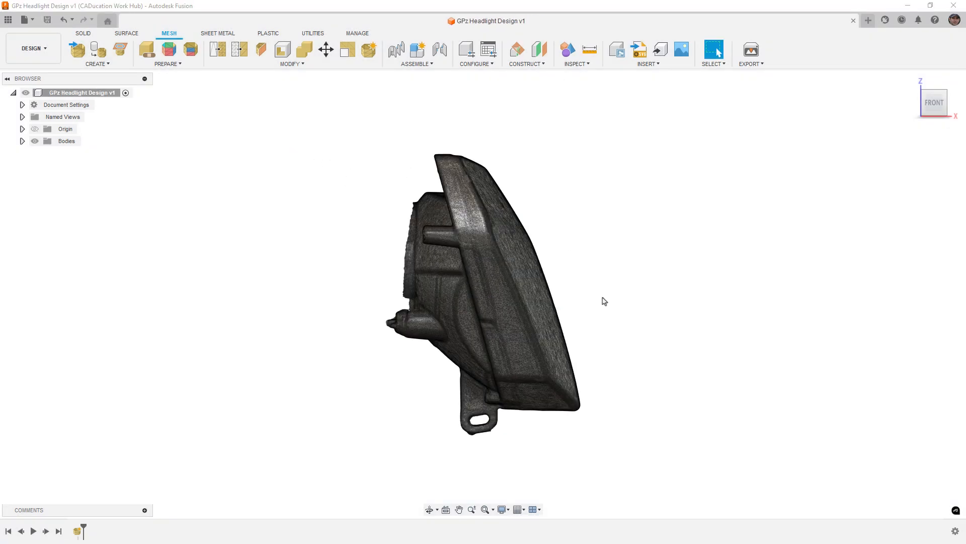
Step: Insert the GPz Reference Aligned STL mesh from the gpzfrontendscan folder into the design
{"action": "left_click", "coordinate": [77, 49]}
{"action": "left_click", "coordinate": [372, 378]}
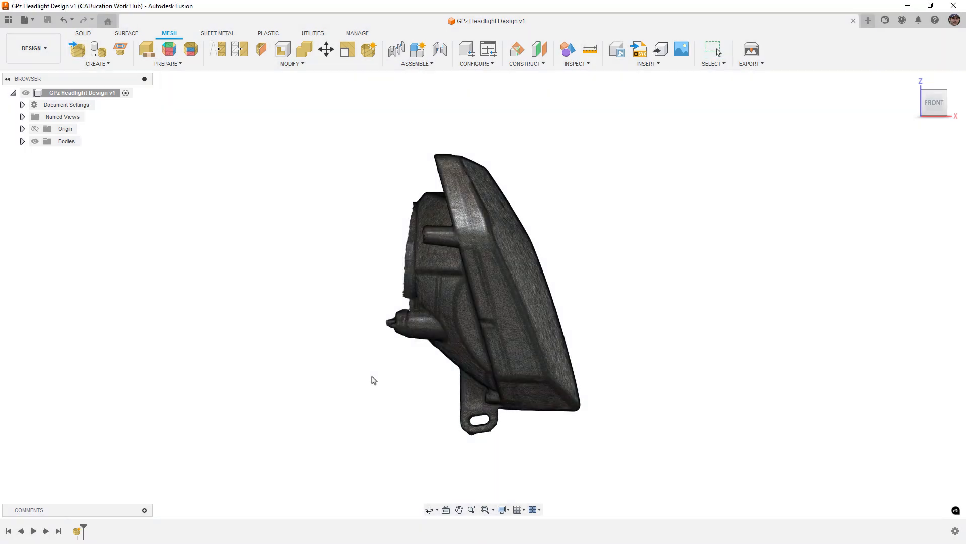
{"action": "left_click", "coordinate": [210, 36]}
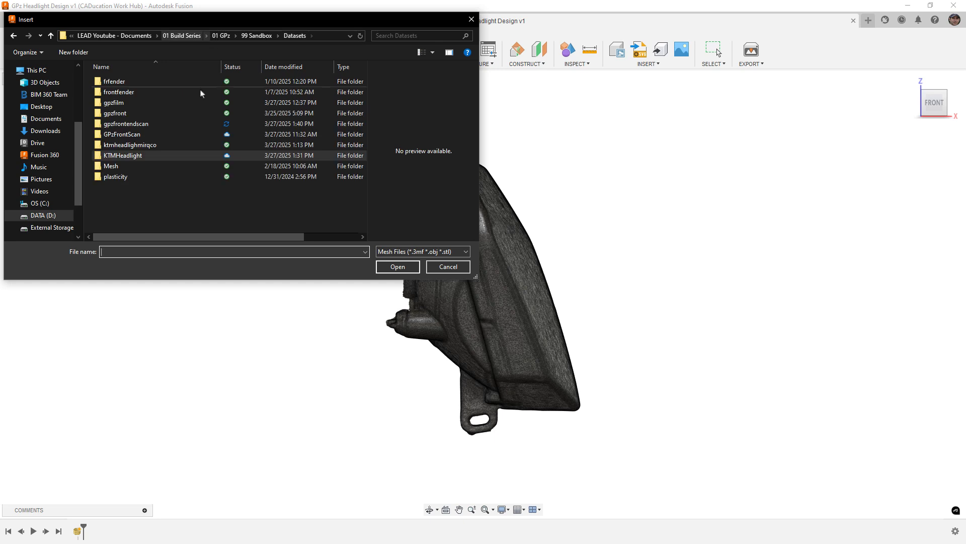
{"action": "left_click", "coordinate": [150, 126]}
{"action": "double_click", "coordinate": [150, 126]}
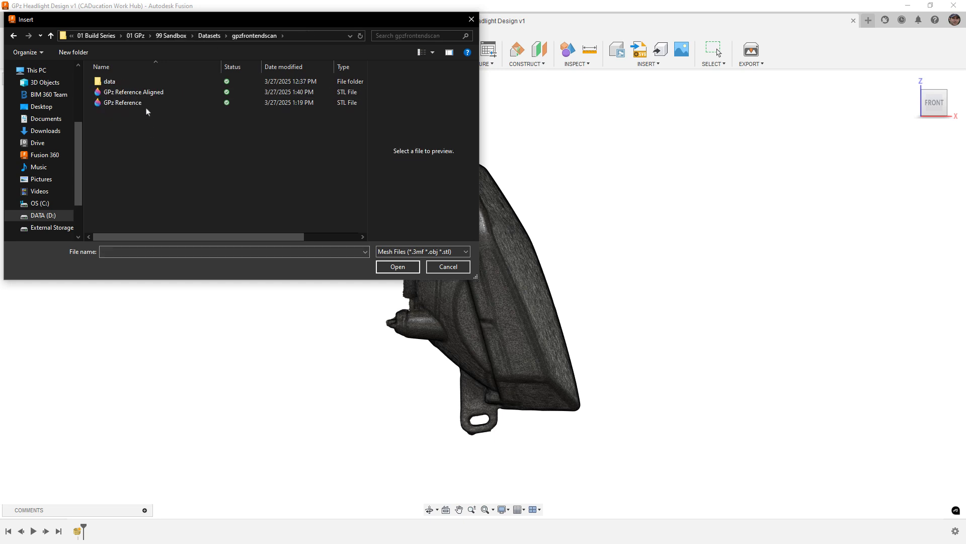
{"action": "left_click", "coordinate": [151, 93]}
{"action": "left_click", "coordinate": [396, 267]}
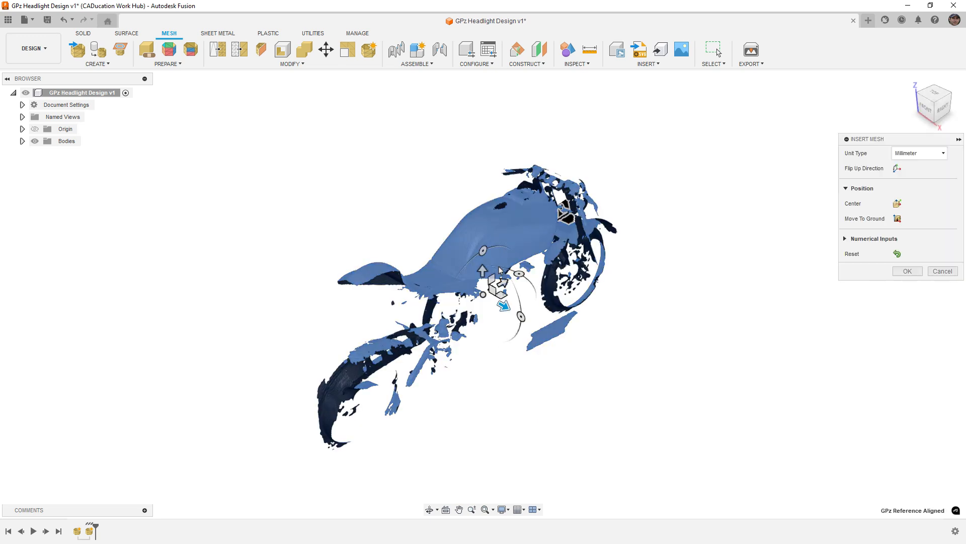
Step: Rotate the inserted motorcycle mesh -90 degrees about the Z axis in the top view and check its orientation from the right
{"action": "left_click", "coordinate": [942, 108]}
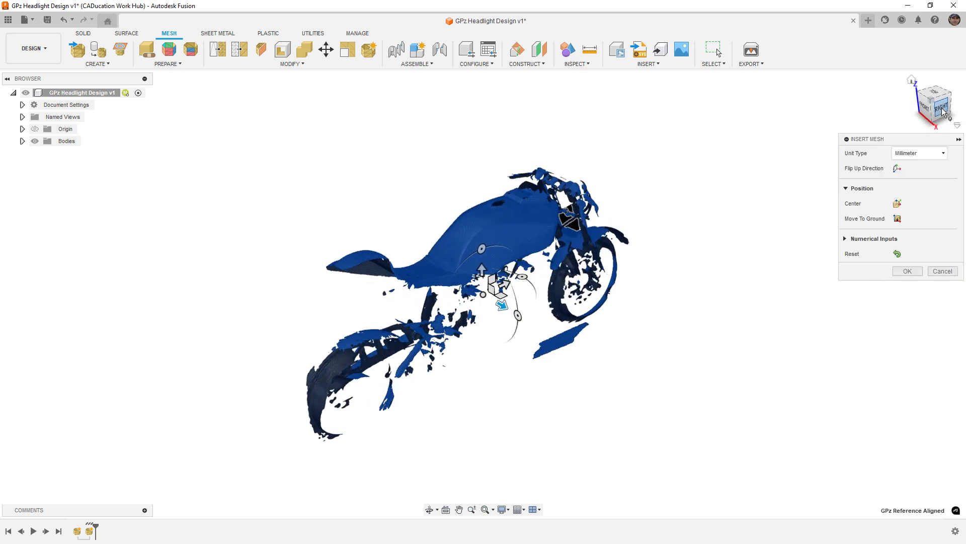
{"action": "scroll", "coordinate": [653, 254], "scroll_direction": "up", "scroll_amount": 10}
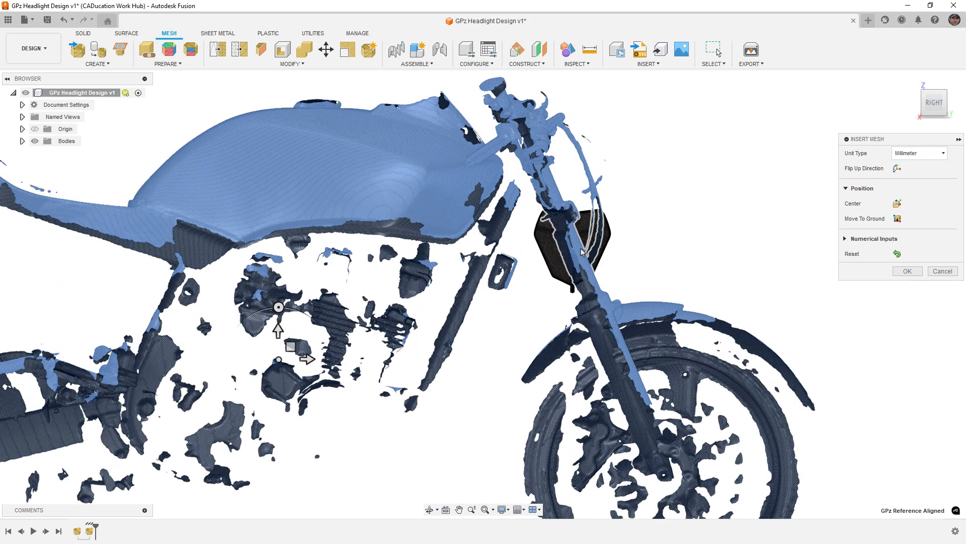
{"action": "scroll", "coordinate": [583, 252], "scroll_direction": "down", "scroll_amount": 10}
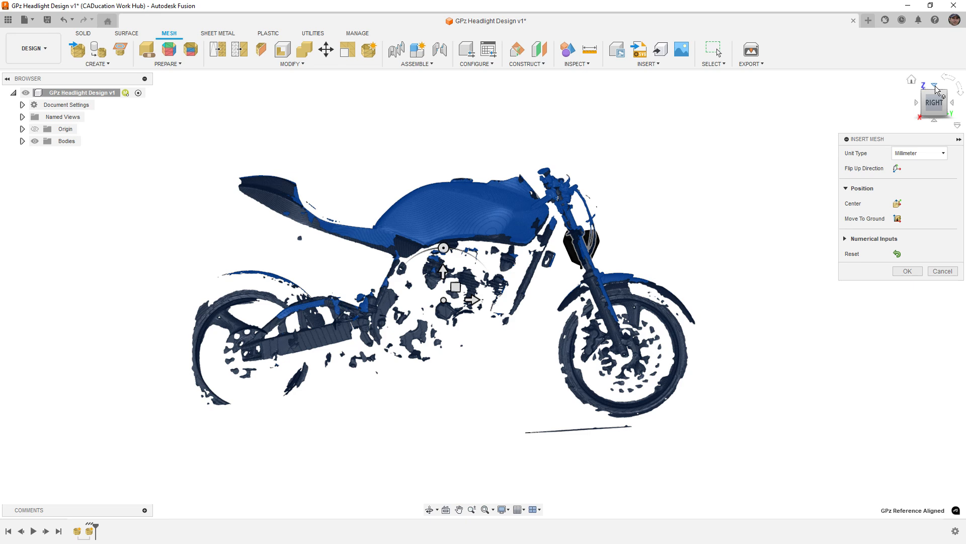
{"action": "left_click", "coordinate": [936, 85]}
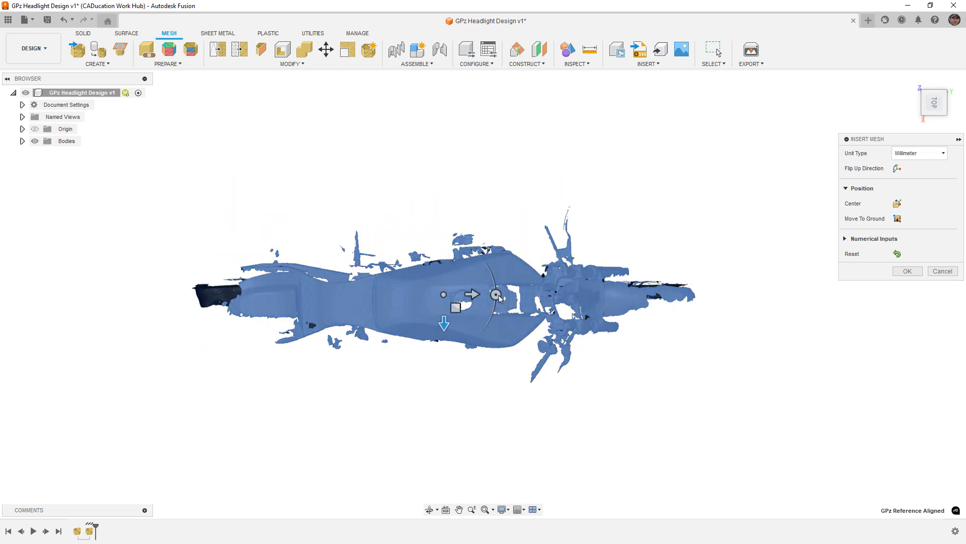
{"action": "left_click_drag", "start_coordinate": [498, 297], "coordinate": [443, 347]}
{"action": "left_click", "coordinate": [845, 240]}
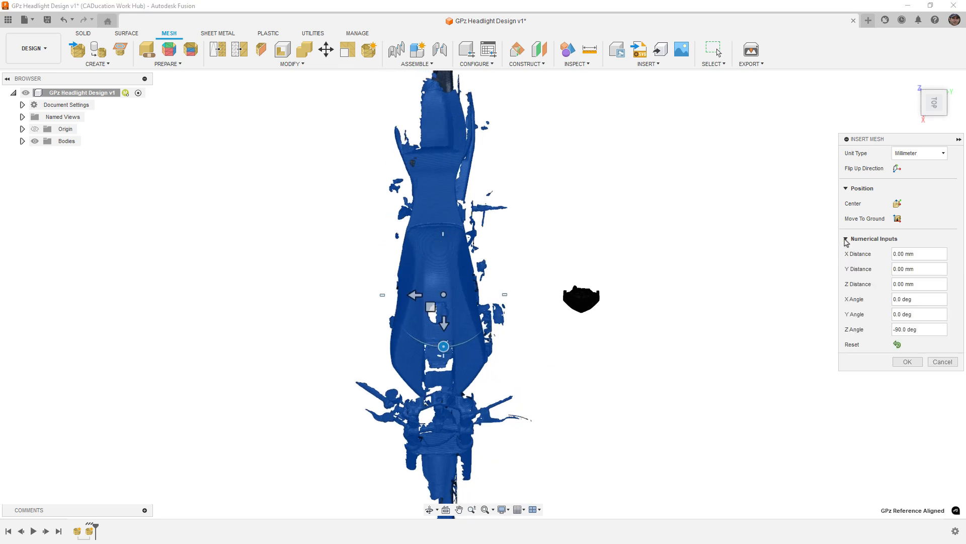
{"action": "scroll", "coordinate": [515, 270], "scroll_direction": "down", "scroll_amount": 2}
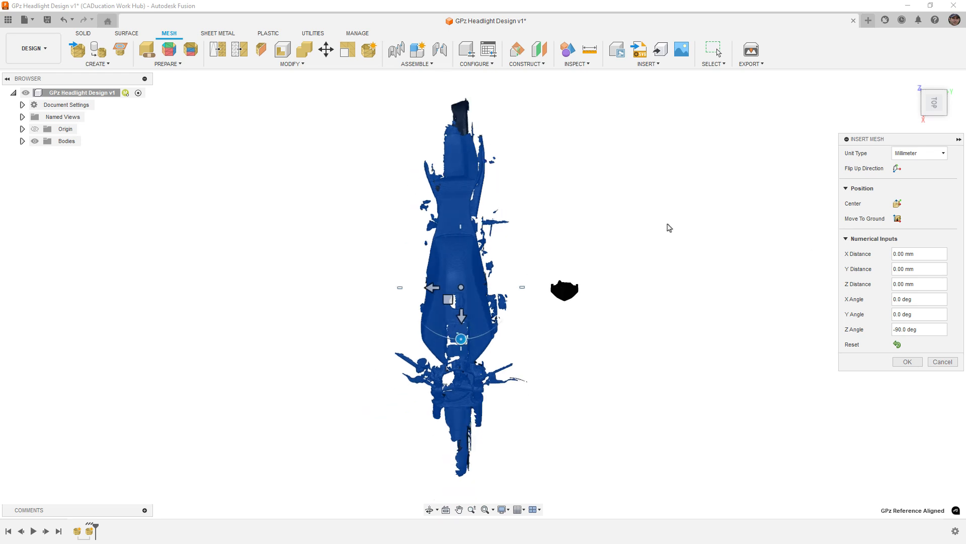
{"action": "left_click", "coordinate": [932, 121]}
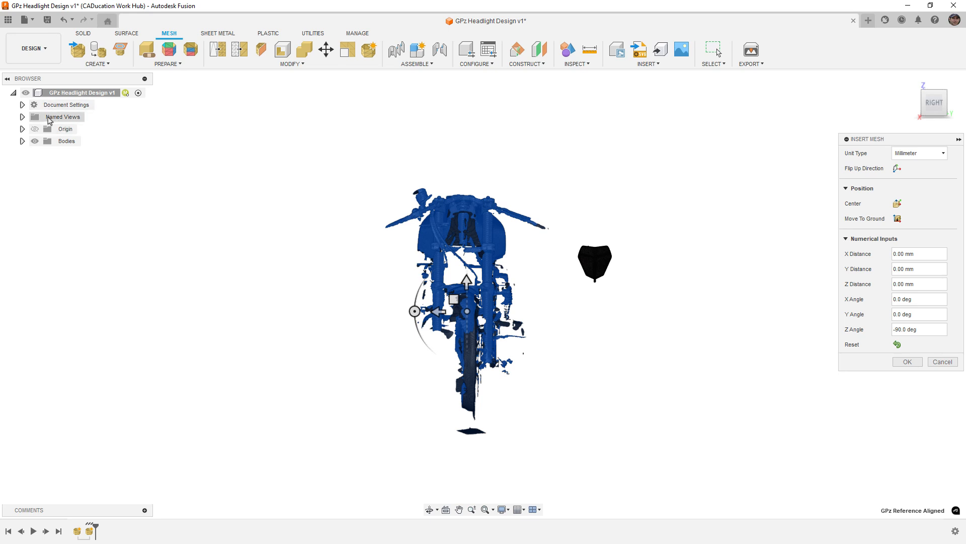
Step: Show the origin, center the motorcycle mesh on it, and check its placement against the headlight in the front view
{"action": "left_click", "coordinate": [34, 129]}
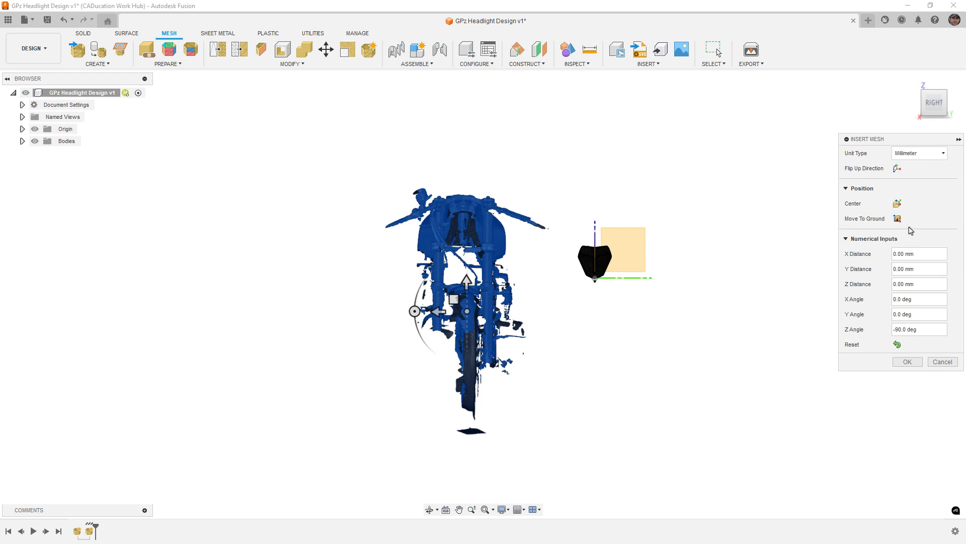
{"action": "left_click", "coordinate": [897, 204]}
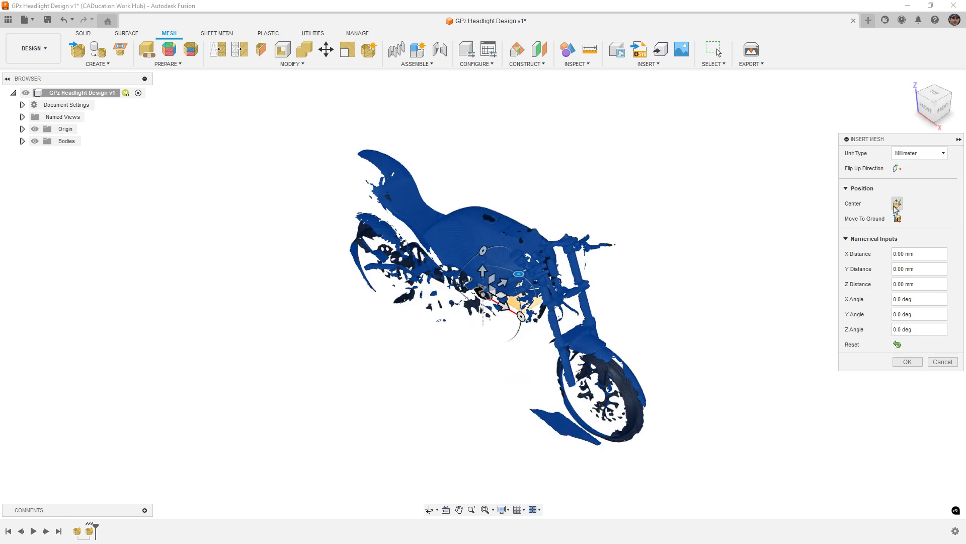
{"action": "left_click", "coordinate": [925, 108]}
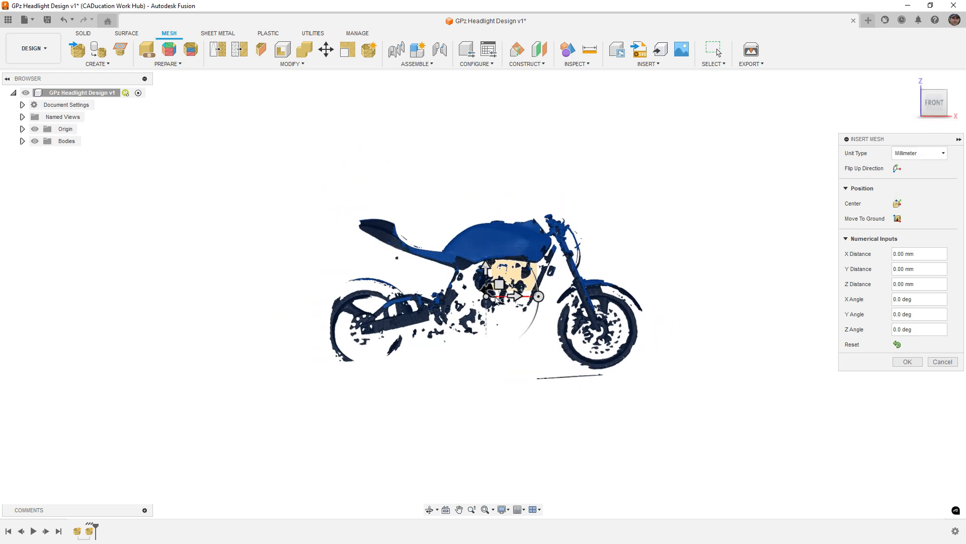
{"action": "scroll", "coordinate": [488, 298], "scroll_direction": "up", "scroll_amount": 10}
{"action": "scroll", "coordinate": [487, 298], "scroll_direction": "up", "scroll_amount": 3}
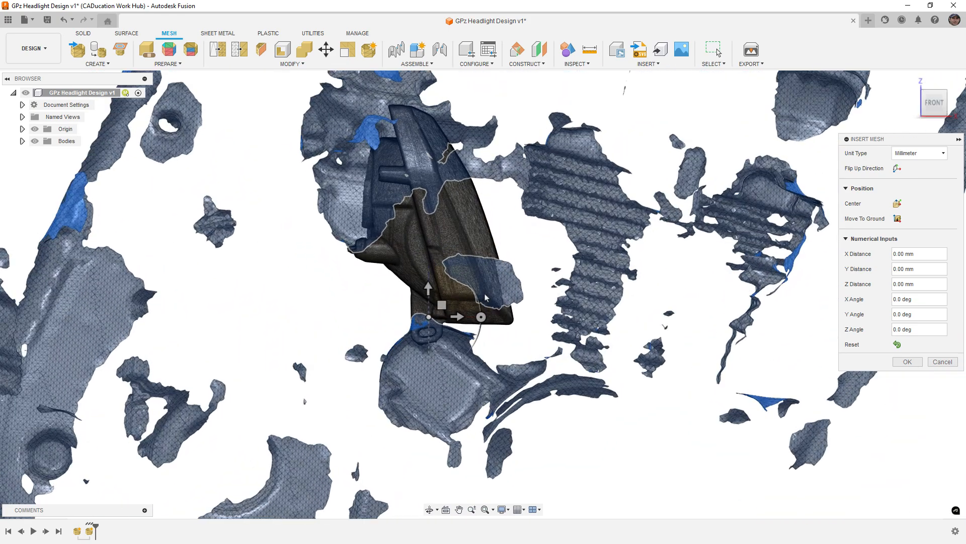
Step: Move the motorcycle mesh about -549 mm in X and -308 mm in Z so its forks sit just behind the headlight
{"action": "scroll", "coordinate": [486, 298], "scroll_direction": "down", "scroll_amount": 10}
{"action": "left_click_drag", "start_coordinate": [479, 295], "coordinate": [326, 364]}
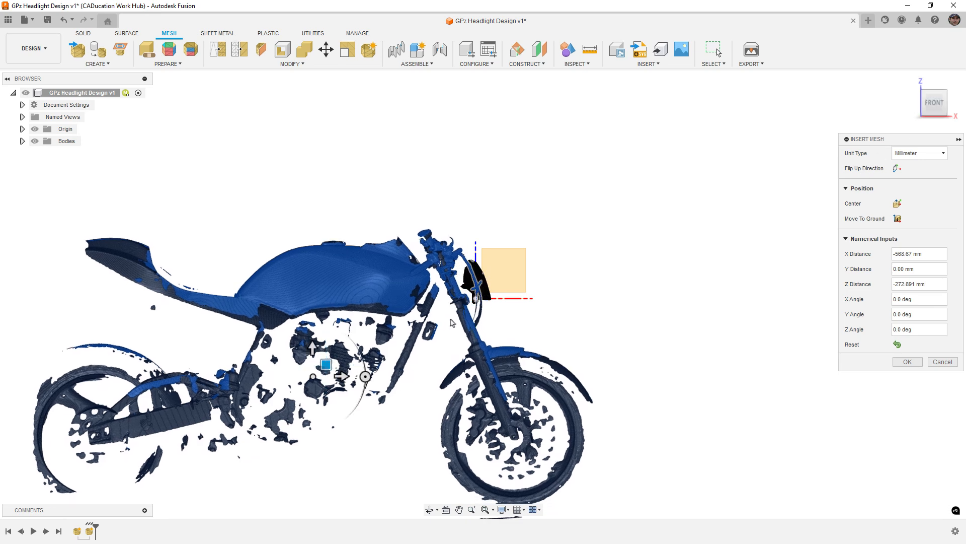
{"action": "scroll", "coordinate": [452, 322], "scroll_direction": "up", "scroll_amount": 5}
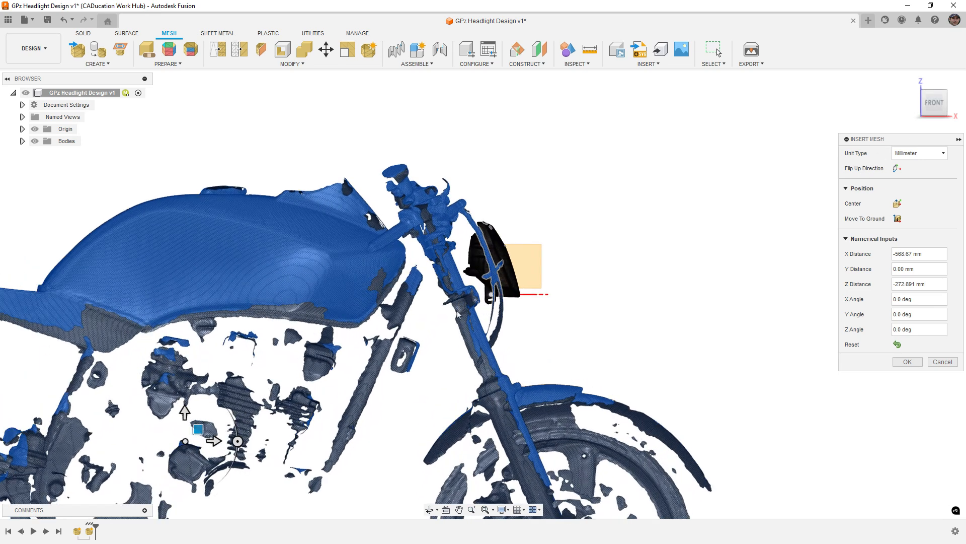
{"action": "left_click_drag", "start_coordinate": [198, 429], "coordinate": [210, 449]}
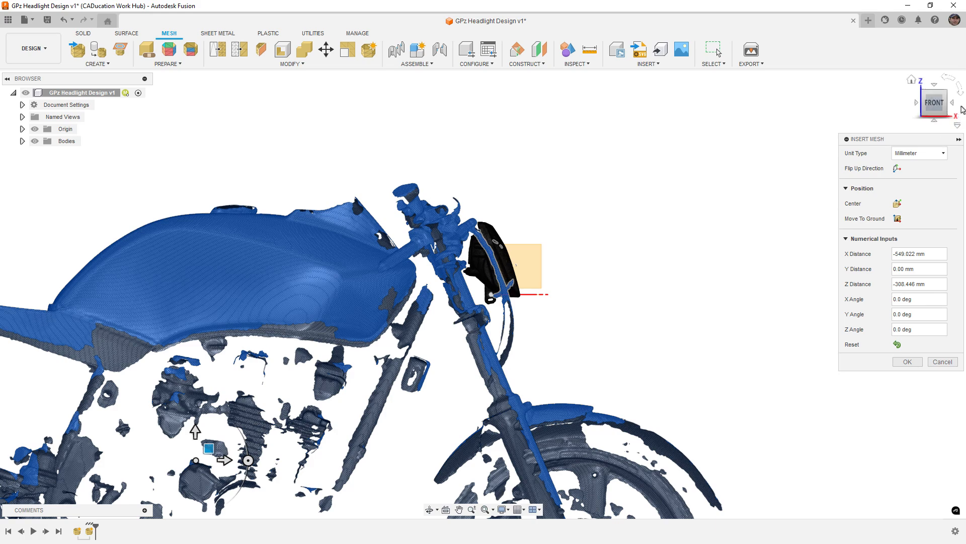
Step: Shift the motorcycle mesh about 16 mm in Y to center its front end on the headlight, and check from the top and back
{"action": "left_click", "coordinate": [955, 108]}
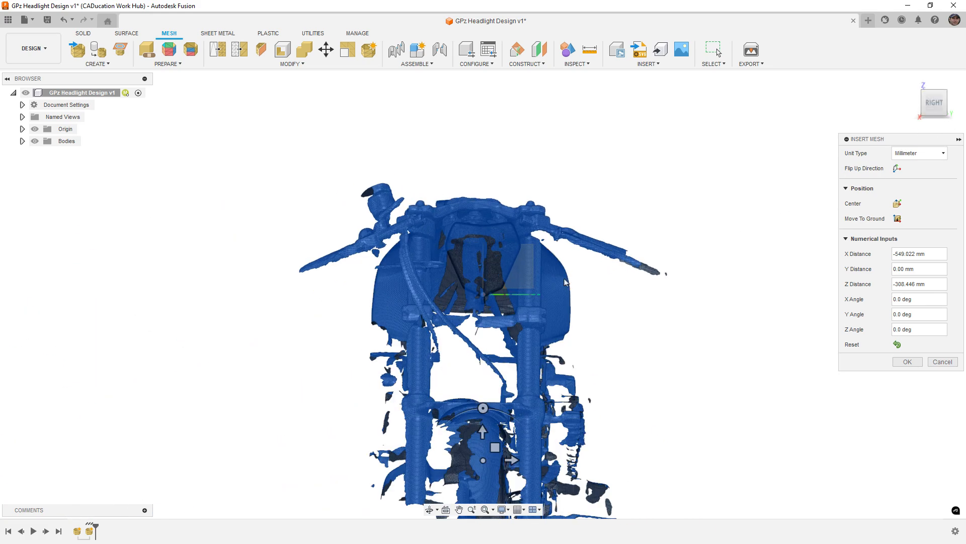
{"action": "scroll", "coordinate": [502, 287], "scroll_direction": "up", "scroll_amount": 5}
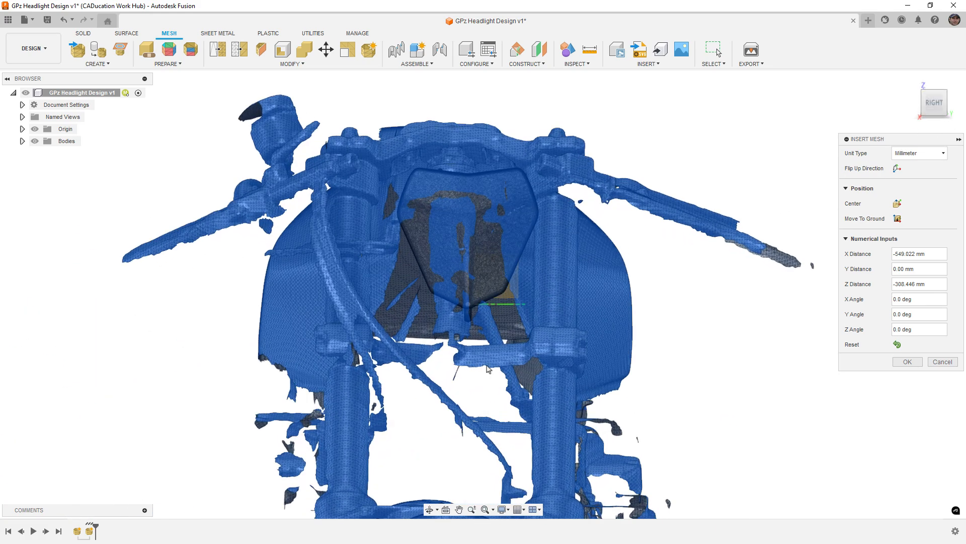
{"action": "scroll", "coordinate": [453, 202], "scroll_direction": "down", "scroll_amount": 5}
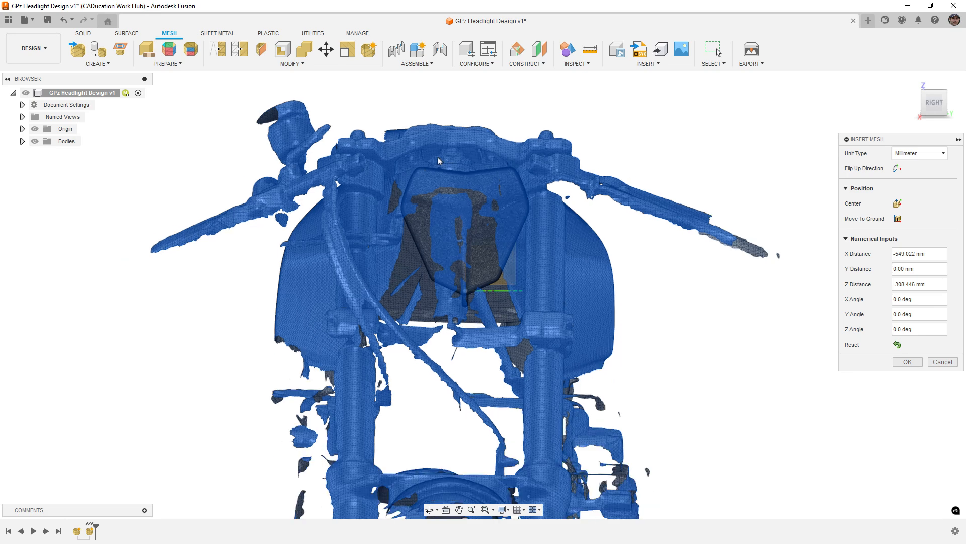
{"action": "left_click_drag", "start_coordinate": [473, 386], "coordinate": [480, 387]}
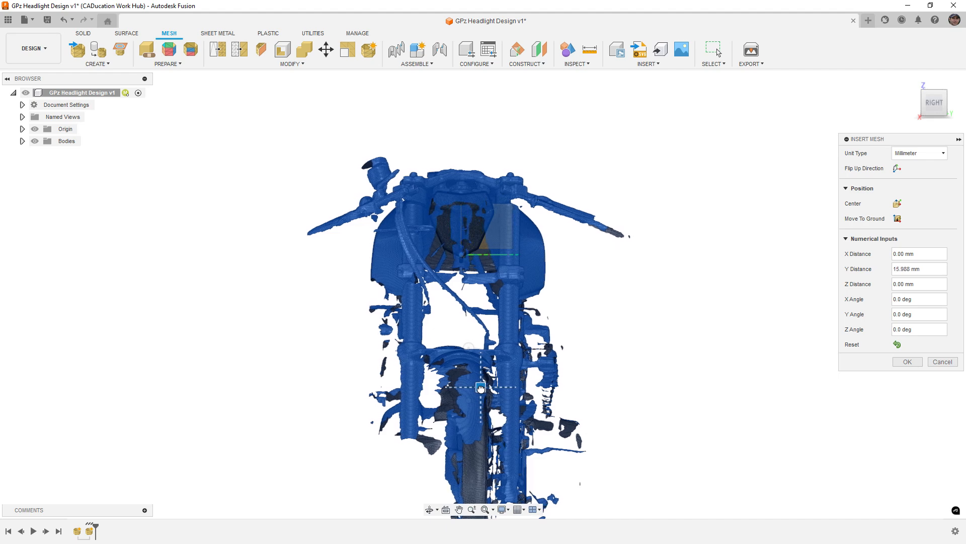
{"action": "scroll", "coordinate": [466, 199], "scroll_direction": "up", "scroll_amount": 5}
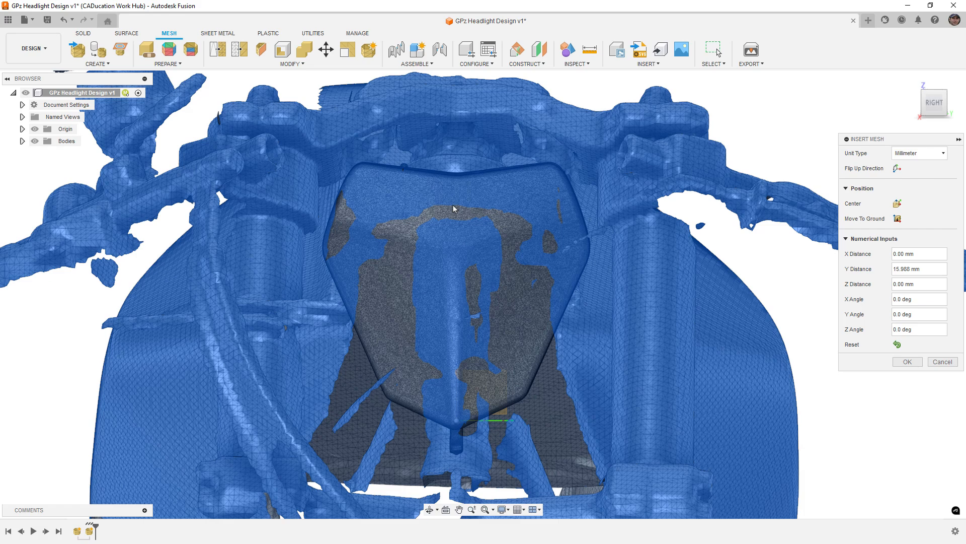
{"action": "scroll", "coordinate": [455, 204], "scroll_direction": "down", "scroll_amount": 8}
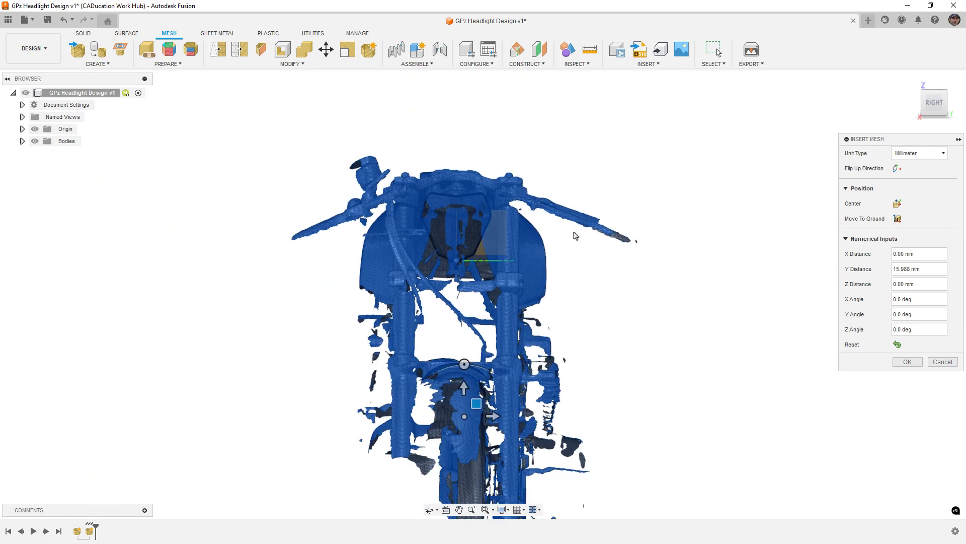
{"action": "left_click", "coordinate": [935, 86]}
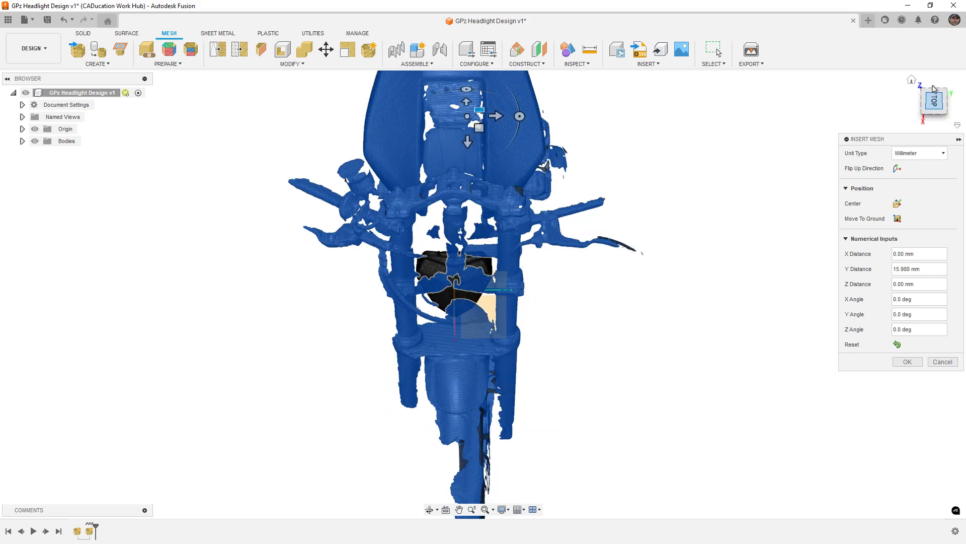
{"action": "left_click", "coordinate": [935, 122]}
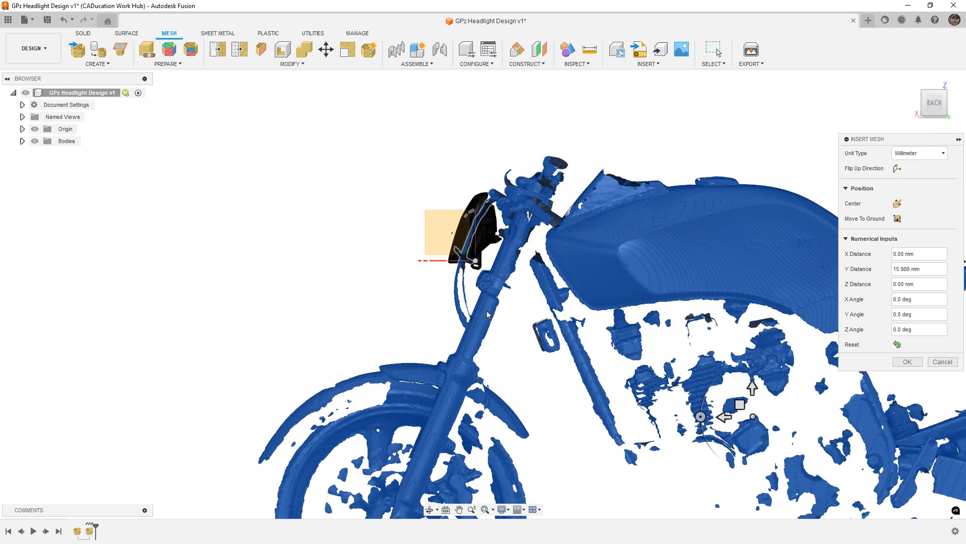
Step: Accept the motorcycle mesh placement, hide the origin, and check the headlight against the forks from the back and right
{"action": "left_click", "coordinate": [907, 362]}
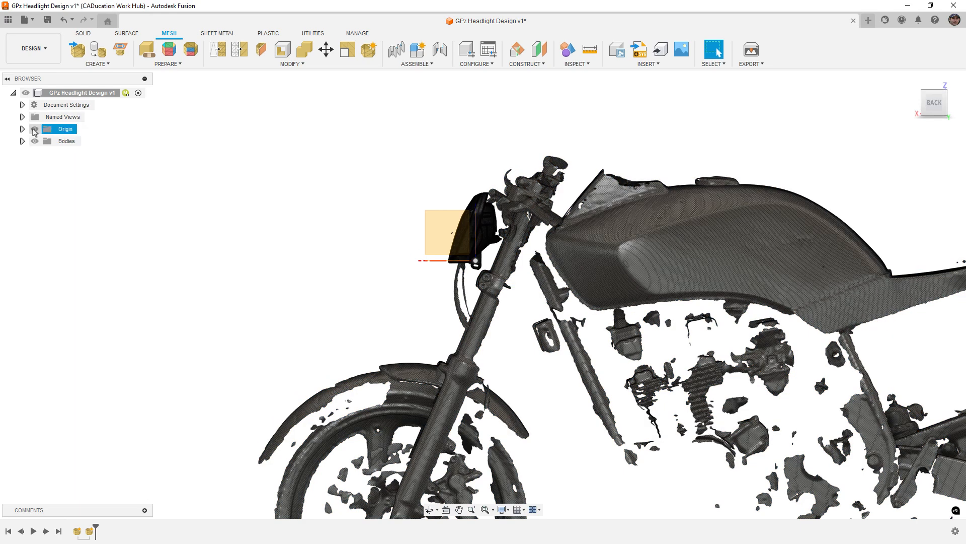
{"action": "left_click", "coordinate": [35, 129]}
{"action": "scroll", "coordinate": [355, 228], "scroll_direction": "down", "scroll_amount": 2}
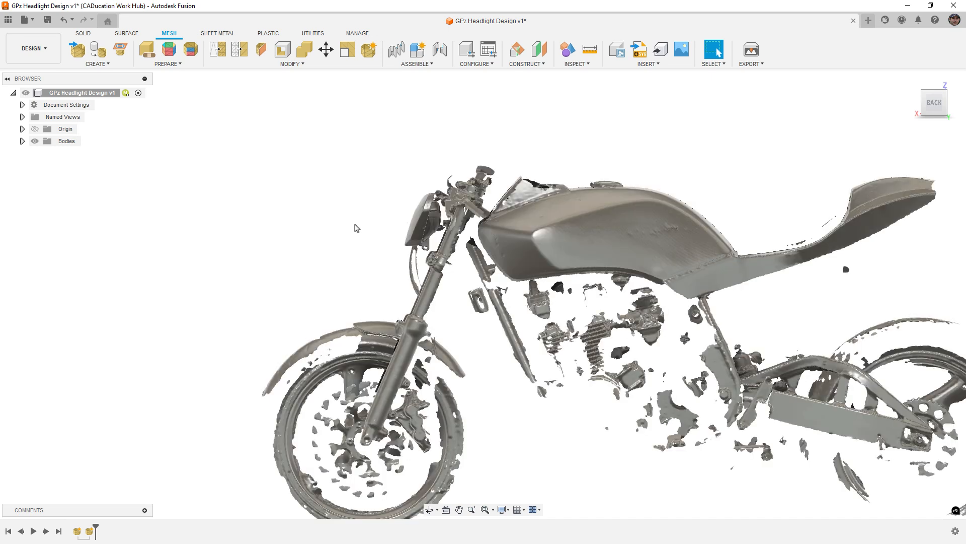
{"action": "scroll", "coordinate": [445, 253], "scroll_direction": "up", "scroll_amount": 6}
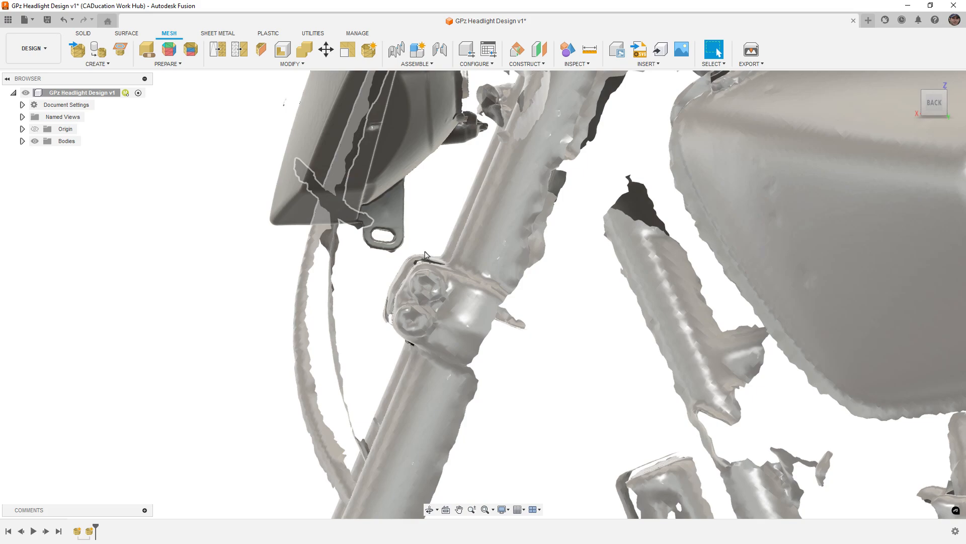
{"action": "scroll", "coordinate": [426, 252], "scroll_direction": "down", "scroll_amount": 6}
{"action": "middle_click_drag", "start_coordinate": [428, 238], "coordinate": [514, 245], "text": "shift"}
{"action": "left_click", "coordinate": [931, 111]}
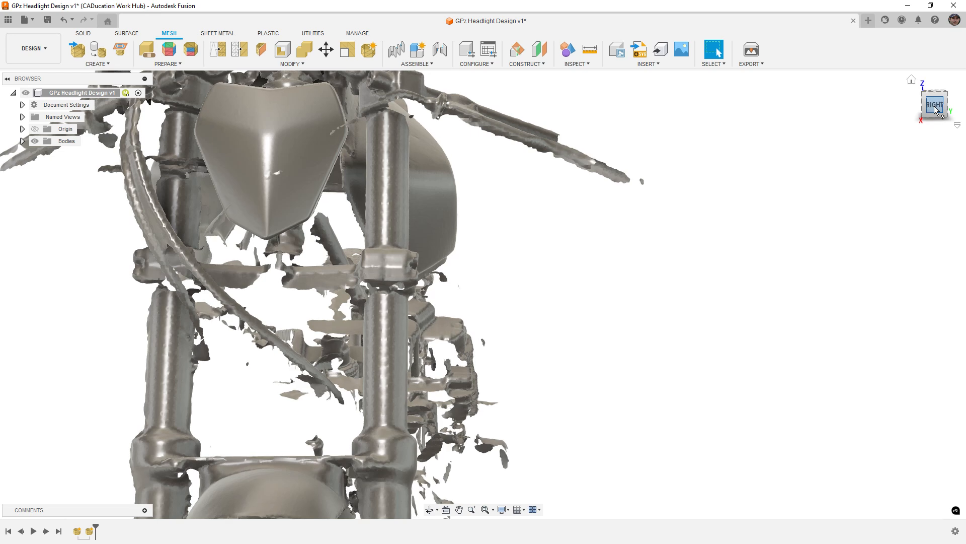
{"action": "scroll", "coordinate": [738, 239], "scroll_direction": "down", "scroll_amount": 4}
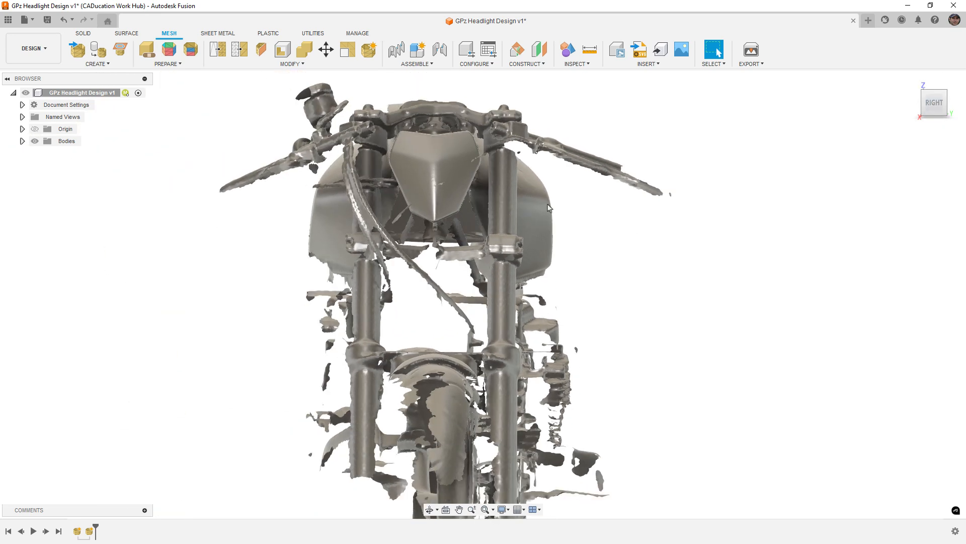
{"action": "scroll", "coordinate": [472, 177], "scroll_direction": "up", "scroll_amount": 3}
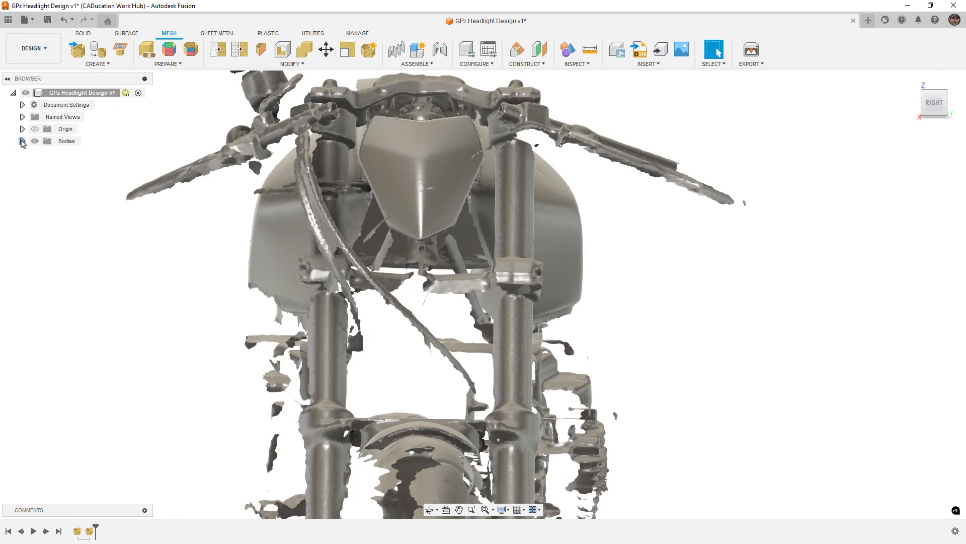
Step: Make the GPz Reference Aligned and KTM Headlight MetroX Aligned mesh bodies unselectable
{"action": "left_click", "coordinate": [22, 141]}
{"action": "right_click", "coordinate": [77, 167]}
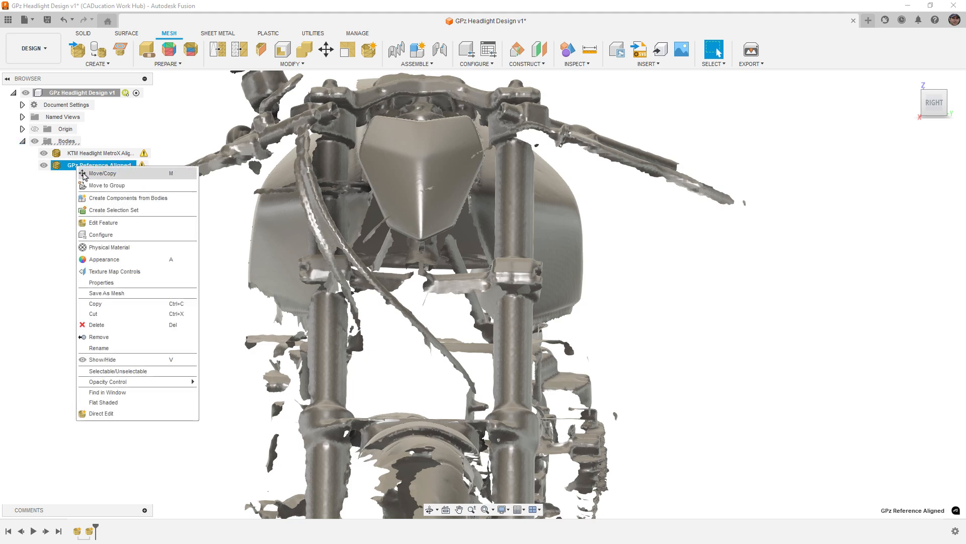
{"action": "left_click", "coordinate": [144, 372]}
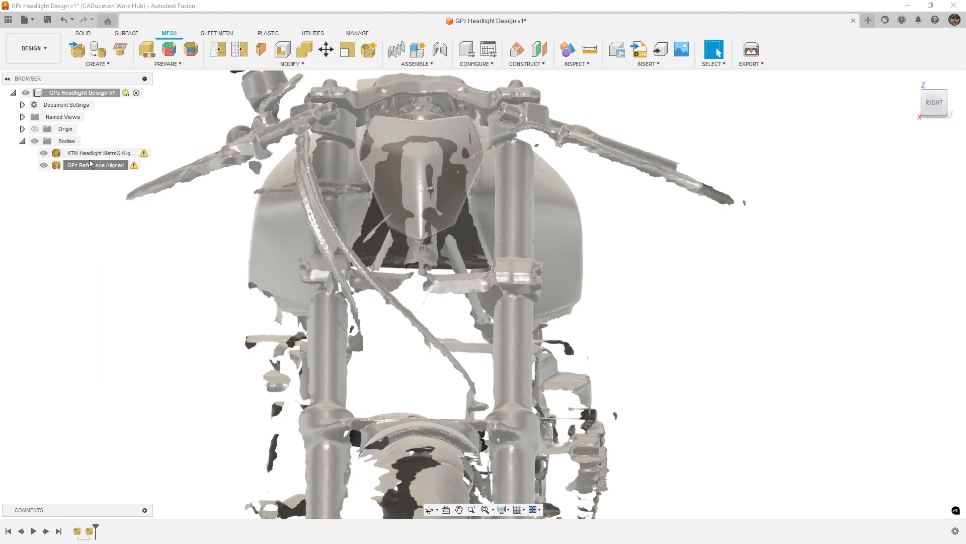
{"action": "left_click", "coordinate": [91, 156]}
{"action": "right_click", "coordinate": [91, 157]}
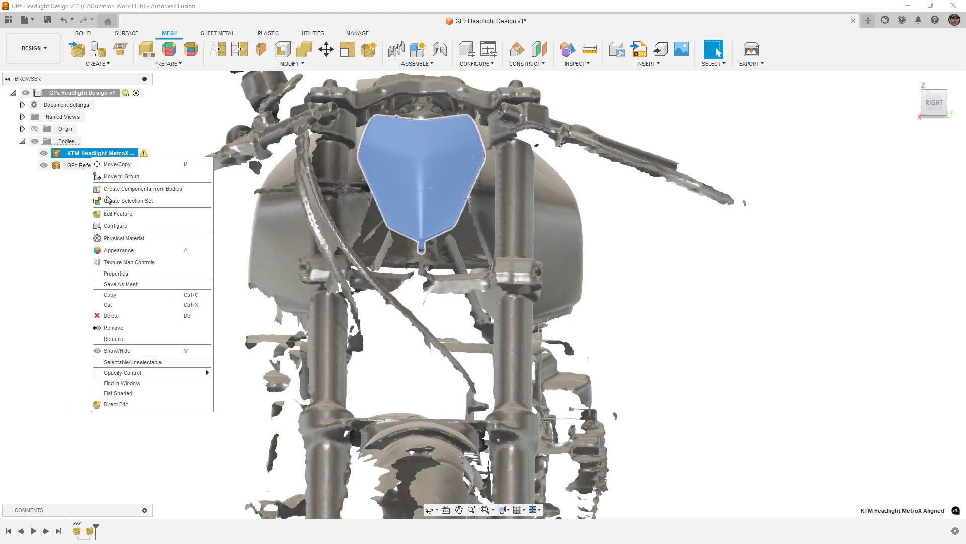
{"action": "left_click", "coordinate": [129, 363]}
Step: Review how the headlight mesh sits on the motorcycle's front end from several angles
{"action": "scroll", "coordinate": [644, 247], "scroll_direction": "down", "scroll_amount": 5}
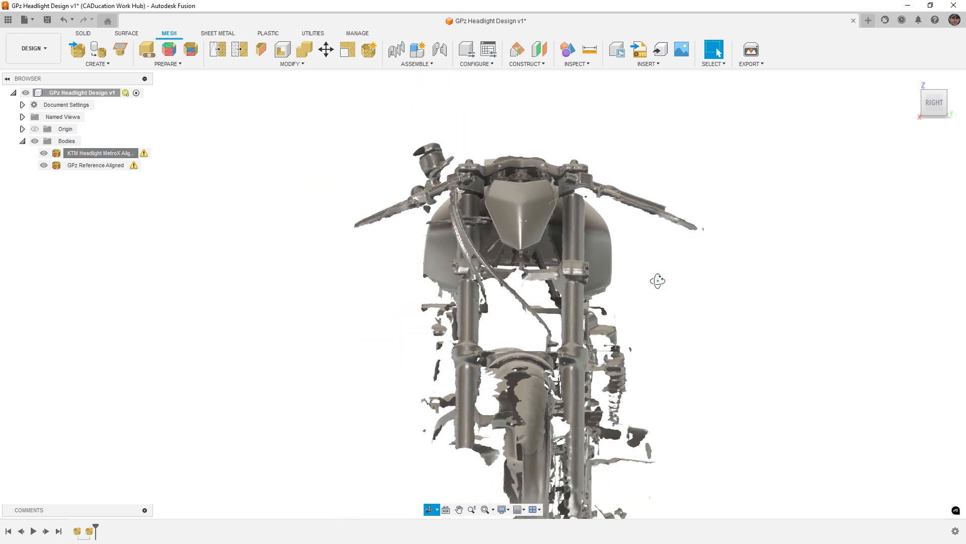
{"action": "middle_click_drag", "start_coordinate": [658, 279], "coordinate": [589, 276], "text": "shift"}
{"action": "left_click_drag", "start_coordinate": [589, 276], "coordinate": [653, 286]}
{"action": "middle_click_drag", "start_coordinate": [654, 286], "coordinate": [588, 287], "text": "shift"}
{"action": "left_click", "coordinate": [937, 107]}
{"action": "middle_click_drag", "start_coordinate": [822, 282], "coordinate": [499, 261]}
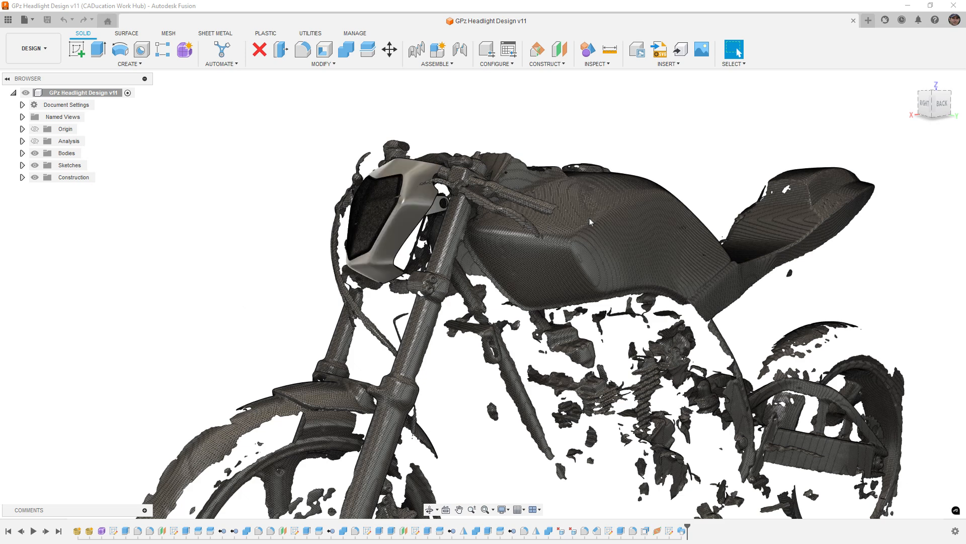
Step: Examine the modelled headlight bezel in GPz Headlight Design v11, up close and in the back view with the whole motorcycle
{"action": "left_click", "coordinate": [415, 177]}
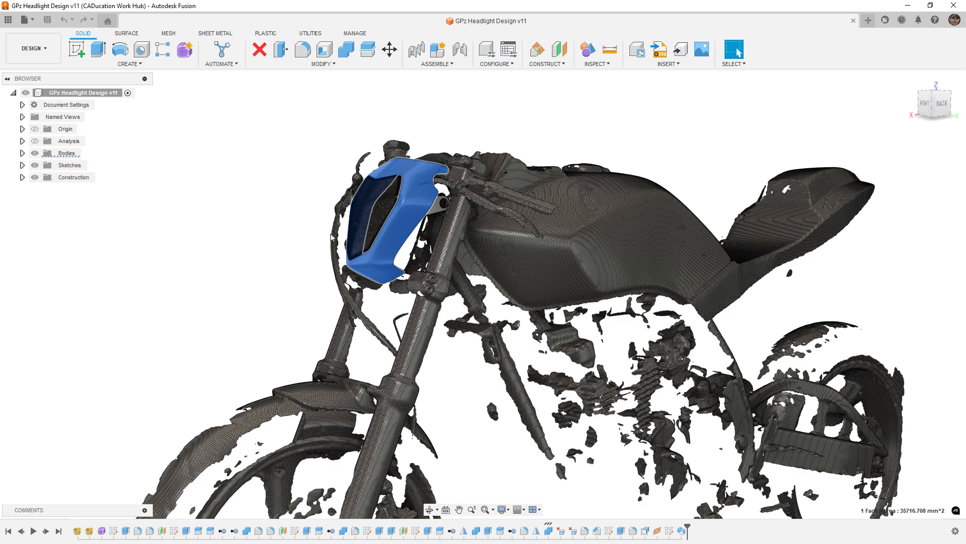
{"action": "scroll", "coordinate": [383, 261], "scroll_direction": "up", "scroll_amount": 3}
{"action": "left_click", "coordinate": [426, 255]}
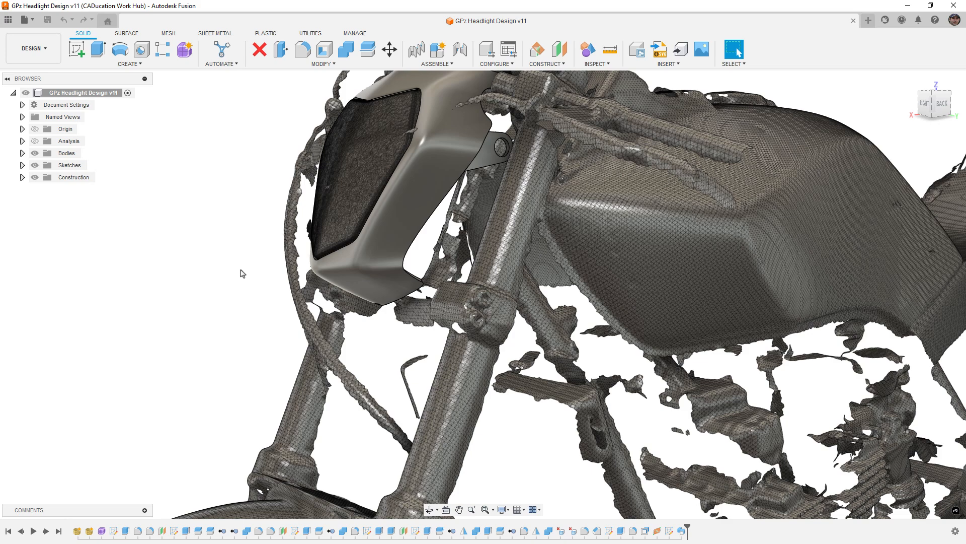
{"action": "scroll", "coordinate": [241, 273], "scroll_direction": "down", "scroll_amount": 5}
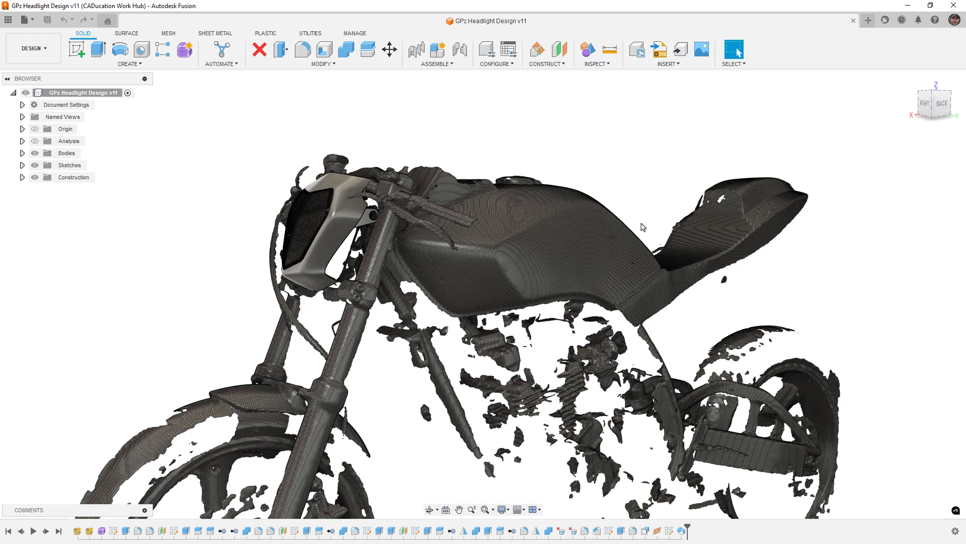
{"action": "left_click", "coordinate": [941, 103]}
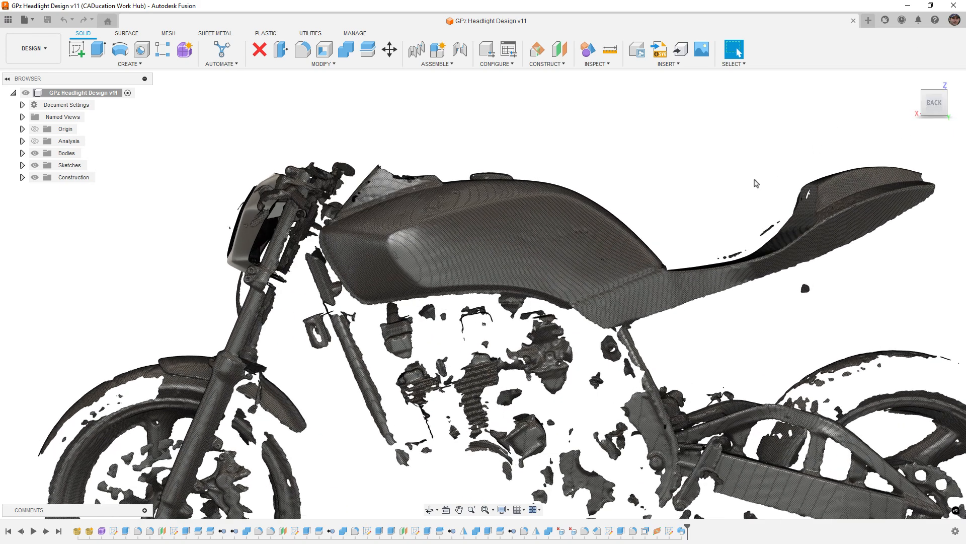
{"action": "middle_click_drag", "start_coordinate": [513, 292], "coordinate": [514, 293]}
{"action": "key", "text": "Escape"}
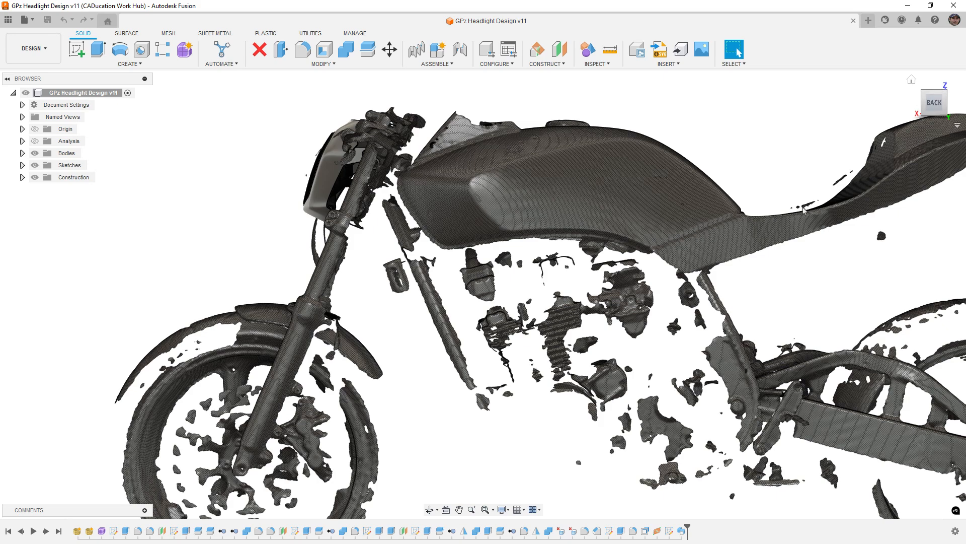
Step: Compare the bezel's shape and angle with the tank, seat and forks from the side and front of the motorcycle
{"action": "scroll", "coordinate": [804, 211], "scroll_direction": "down", "scroll_amount": 2}
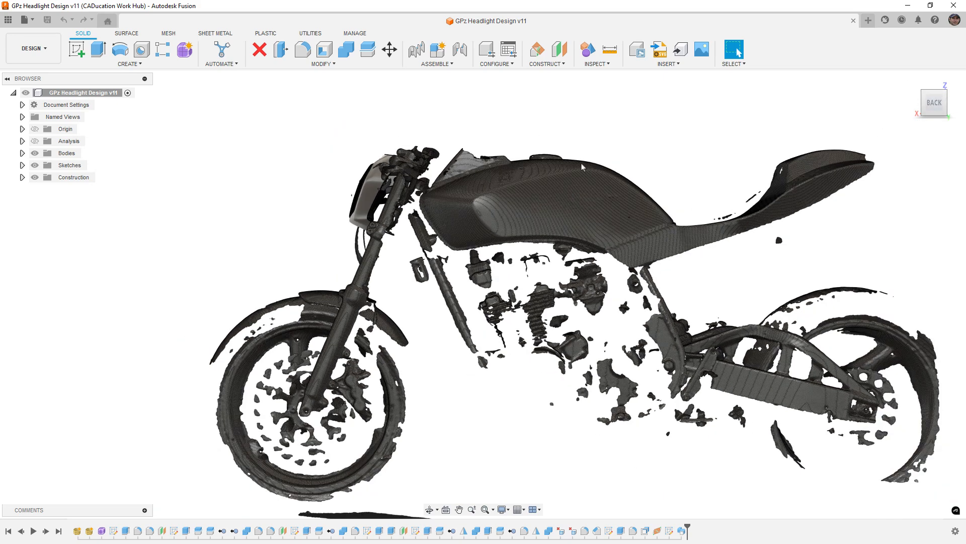
{"action": "scroll", "coordinate": [383, 214], "scroll_direction": "up", "scroll_amount": 2}
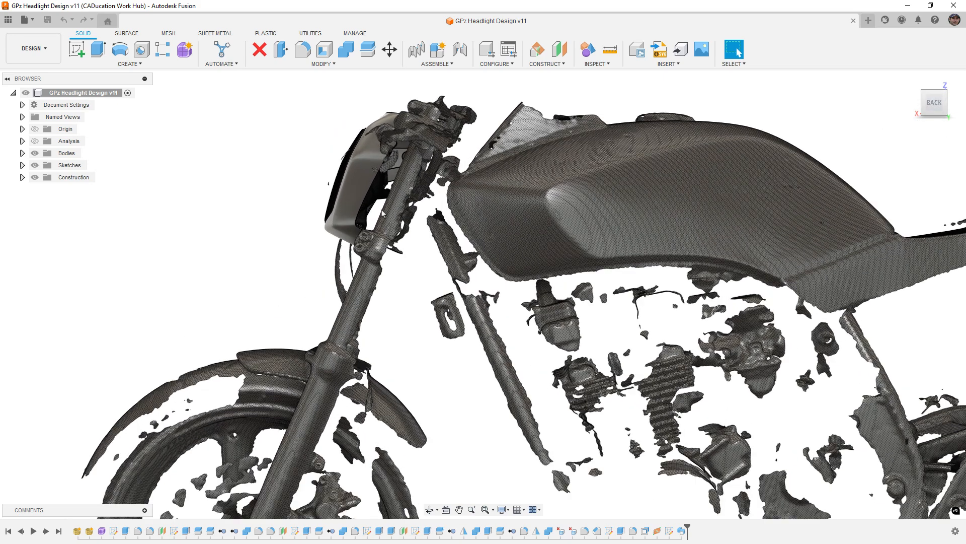
{"action": "scroll", "coordinate": [382, 214], "scroll_direction": "up", "scroll_amount": 1}
{"action": "middle_click_drag", "start_coordinate": [383, 214], "coordinate": [546, 237], "text": "shift"}
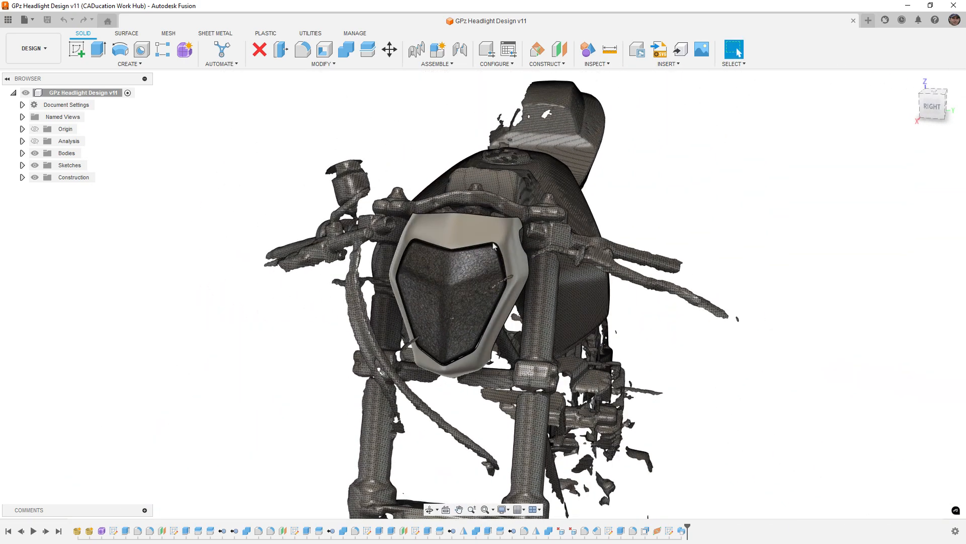
{"action": "mouse_move", "coordinate": [473, 249]}
{"action": "middle_mouse_down", "text": "shift"}
{"action": "mouse_move", "coordinate": [509, 255]}
{"action": "mouse_move", "coordinate": [496, 272]}
{"action": "mouse_move", "coordinate": [357, 264]}
{"action": "mouse_move", "coordinate": [464, 255]}
{"action": "middle_mouse_up", "text": "shift"}
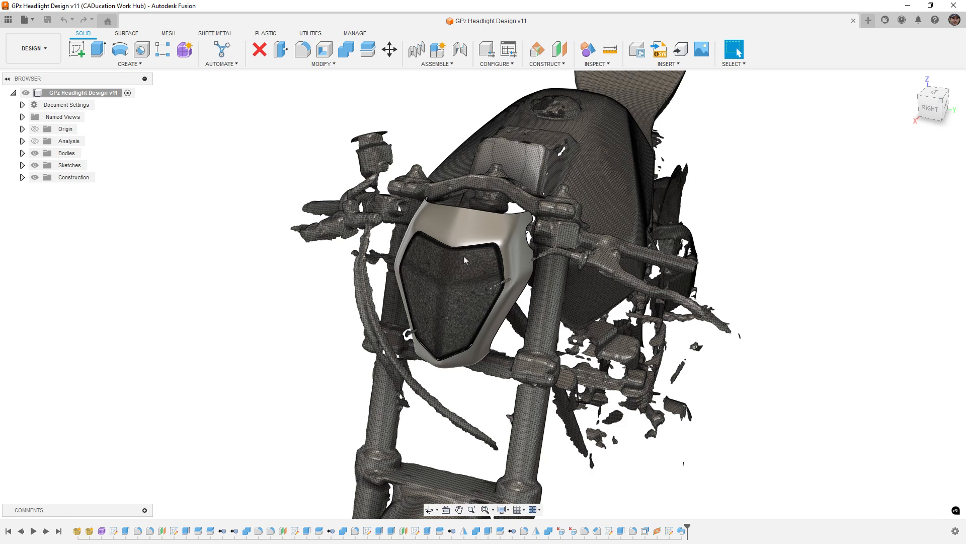
{"action": "scroll", "coordinate": [461, 256], "scroll_direction": "down", "scroll_amount": 6}
{"action": "middle_click_drag", "start_coordinate": [559, 352], "coordinate": [503, 337], "text": "shift"}
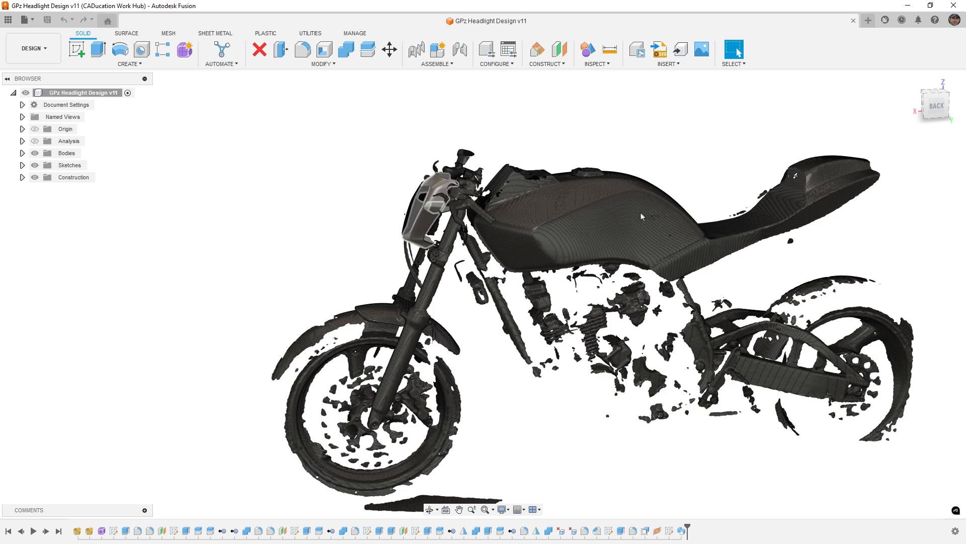
{"action": "left_click", "coordinate": [937, 106]}
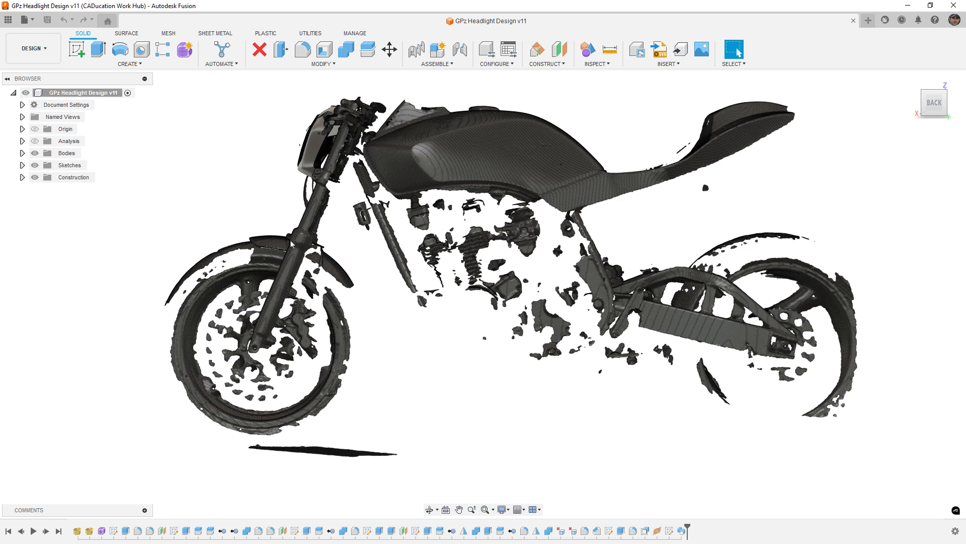
Step: Make the GPz Reference Aligned mesh unselectable and test selecting the headlight bezel in front of it
{"action": "left_click", "coordinate": [22, 153]}
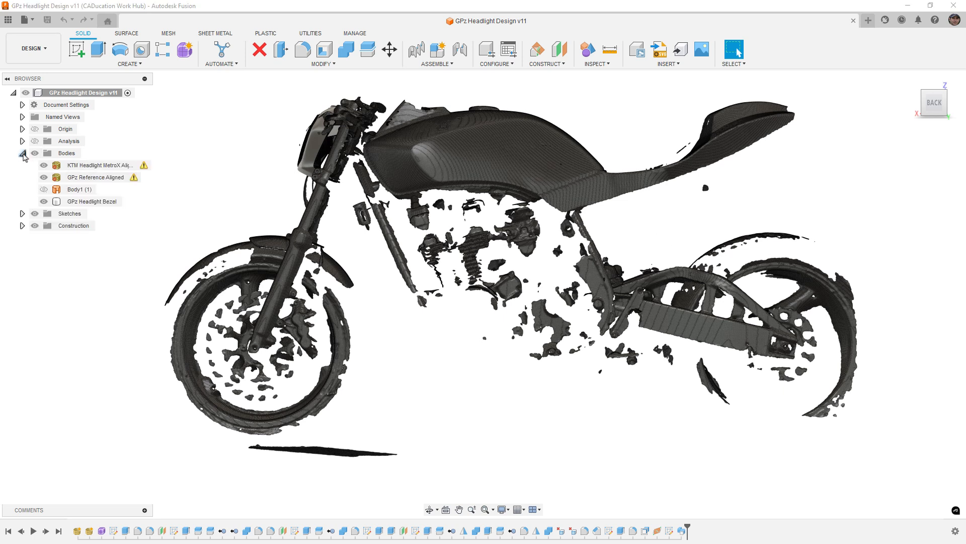
{"action": "left_click", "coordinate": [107, 168]}
{"action": "left_click", "coordinate": [105, 179]}
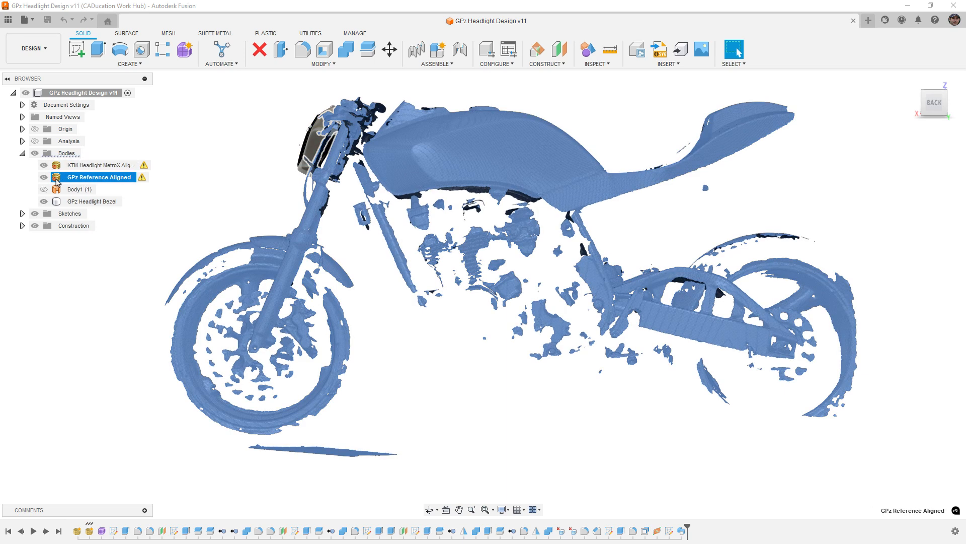
{"action": "right_click", "coordinate": [75, 181]}
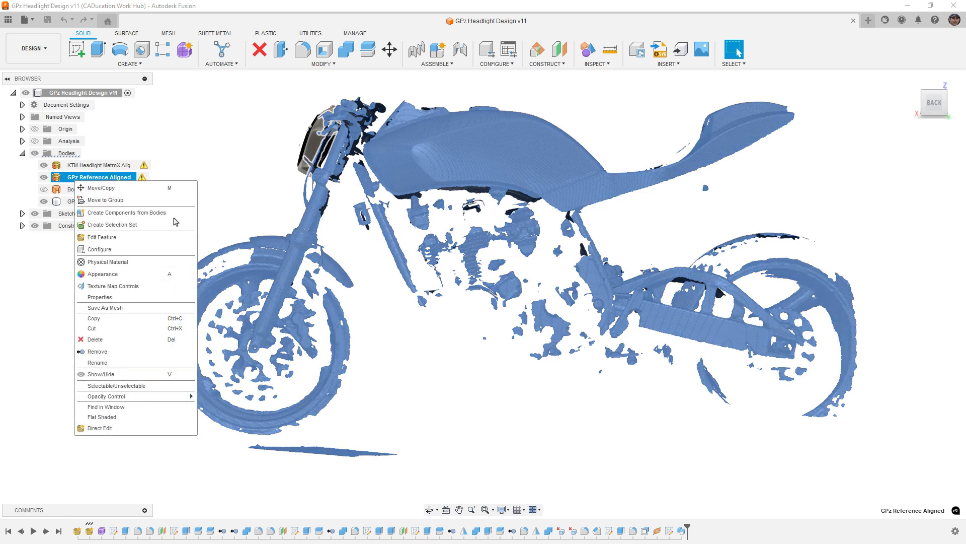
{"action": "left_click", "coordinate": [133, 386]}
{"action": "left_click", "coordinate": [355, 242]}
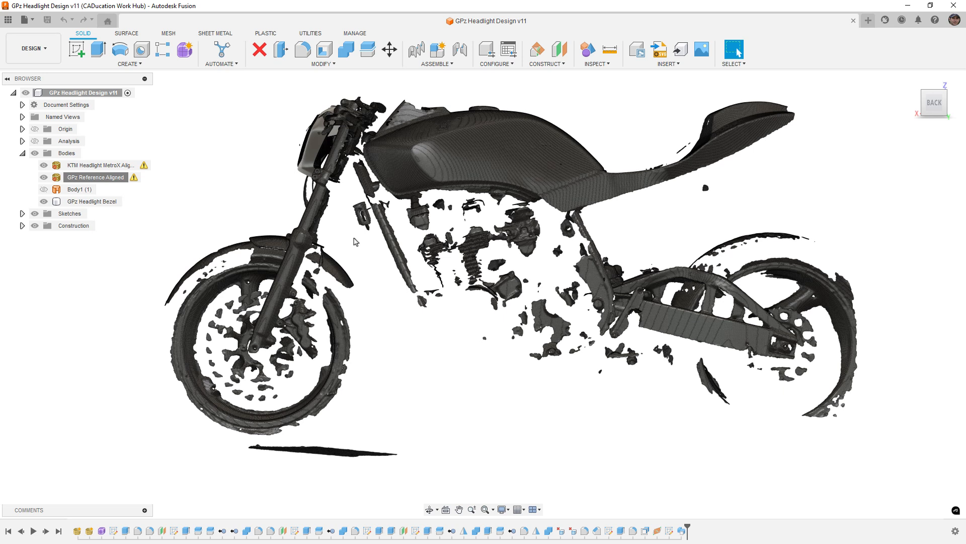
{"action": "left_click", "coordinate": [319, 149]}
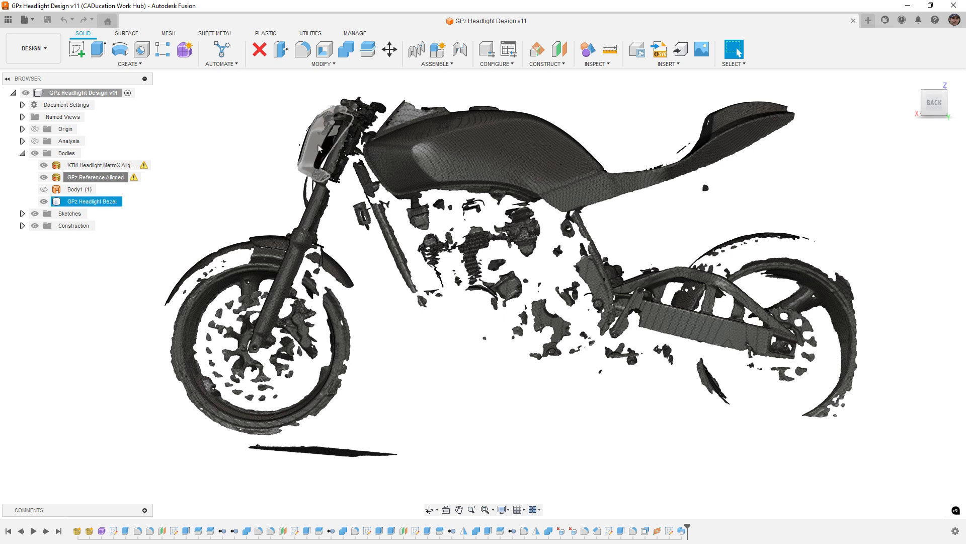
{"action": "left_click", "coordinate": [372, 151]}
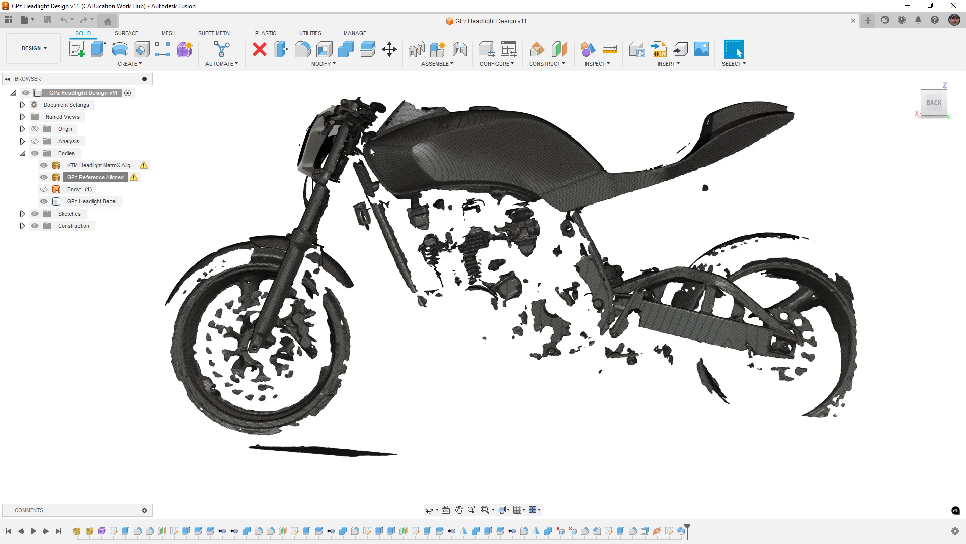
{"action": "left_click", "coordinate": [347, 140]}
Step: Hide and reshow the GPz Reference Aligned mesh, and set the camera to Perspective with Ortho Faces
{"action": "left_click", "coordinate": [44, 177]}
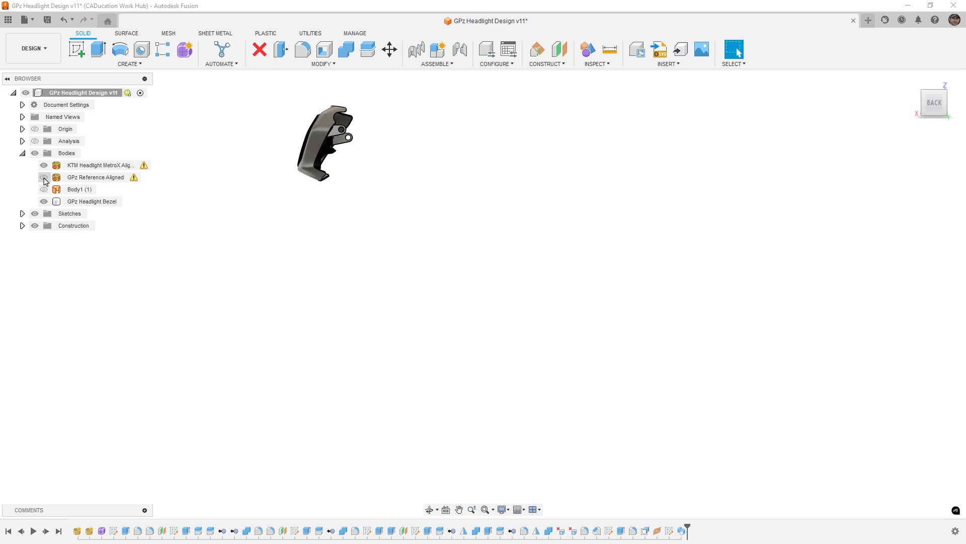
{"action": "left_click", "coordinate": [44, 177]}
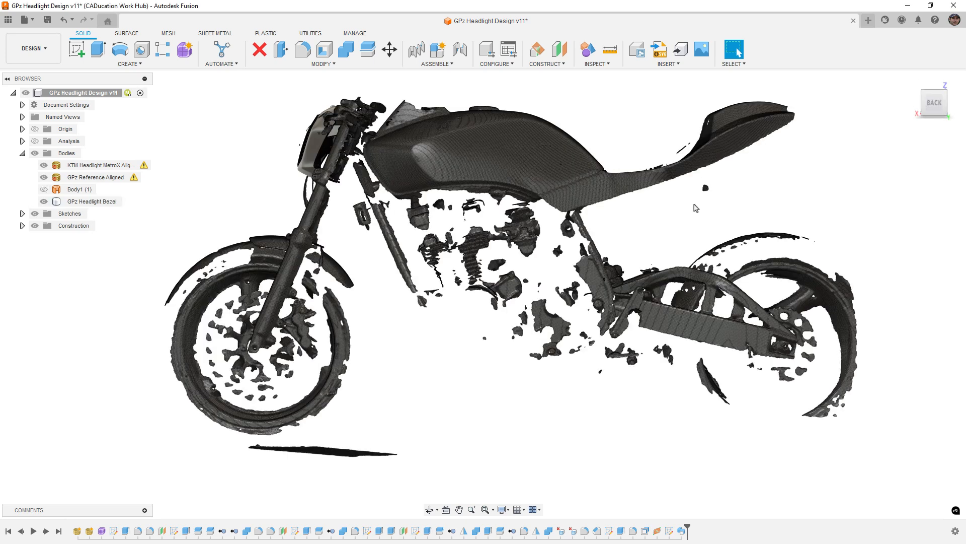
{"action": "left_click", "coordinate": [957, 124]}
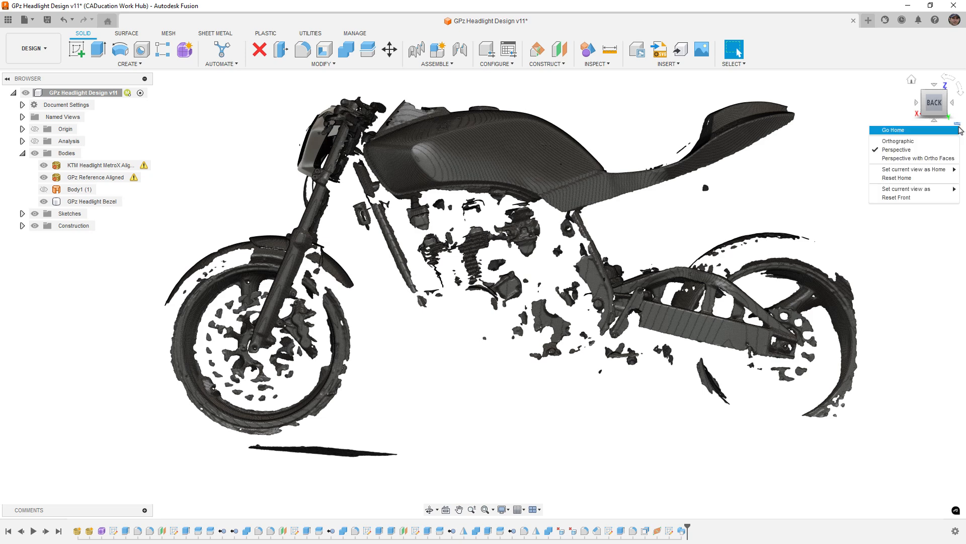
{"action": "left_click", "coordinate": [928, 158]}
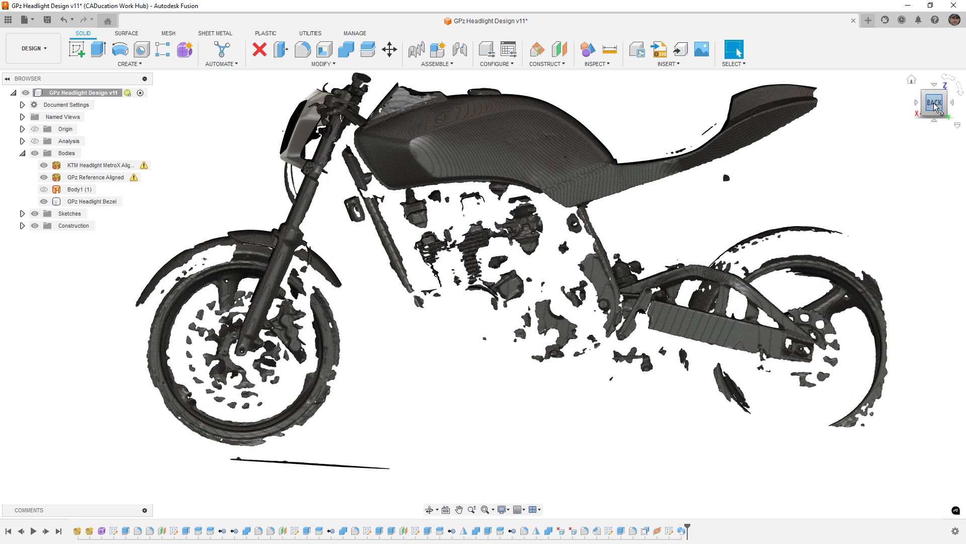
Step: Select the GPz Headlight Bezel body in the back view to locate it on the motorcycle, and clear the selection
{"action": "scroll", "coordinate": [642, 297], "scroll_direction": "down", "scroll_amount": 3}
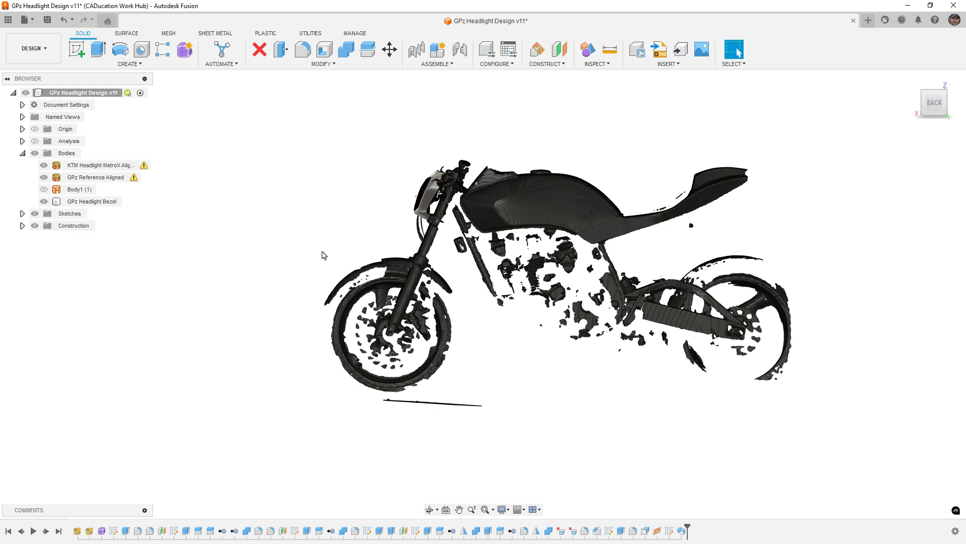
{"action": "left_click", "coordinate": [440, 203]}
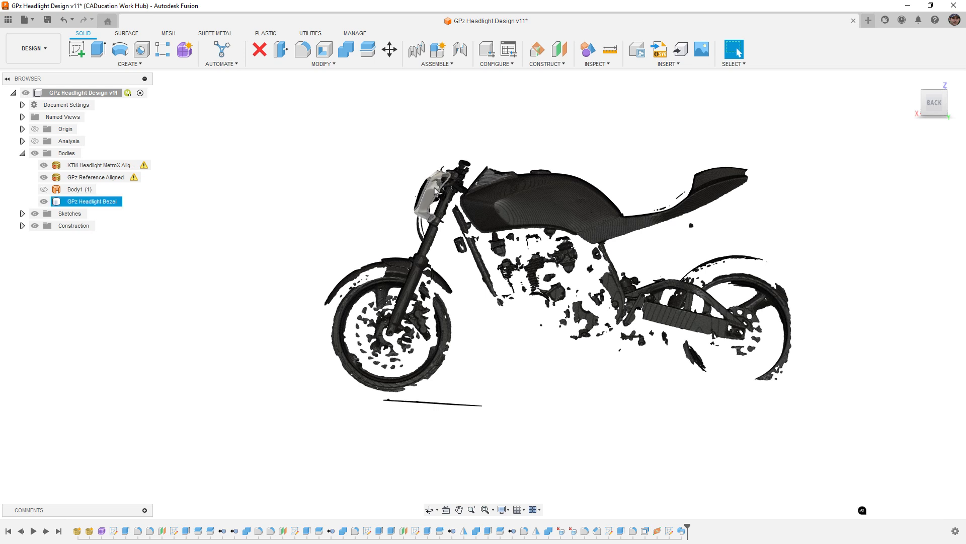
{"action": "left_click", "coordinate": [436, 191]}
{"action": "left_click", "coordinate": [352, 205]}
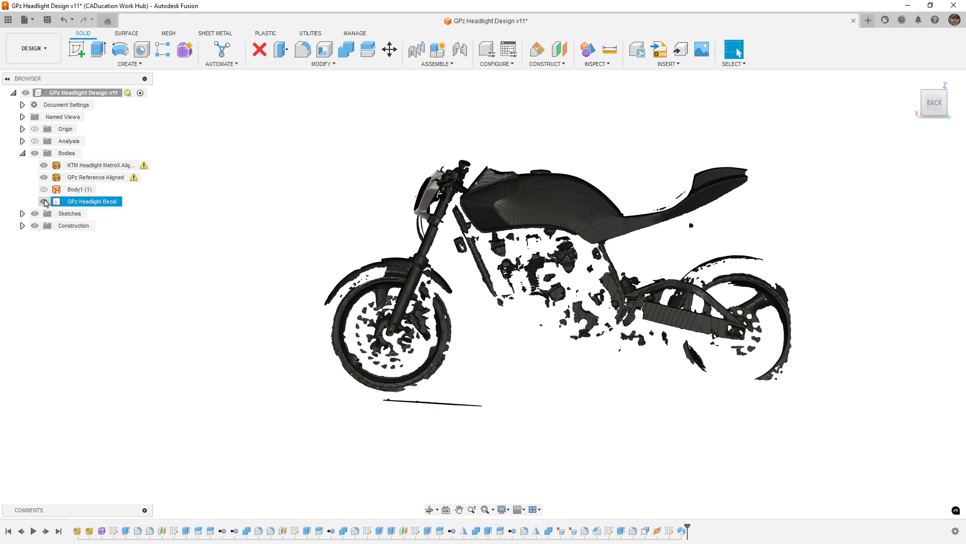
Step: Compare the motorcycle with and without the GPz Headlight Bezel body, and leave the bezel hidden
{"action": "left_click", "coordinate": [44, 202]}
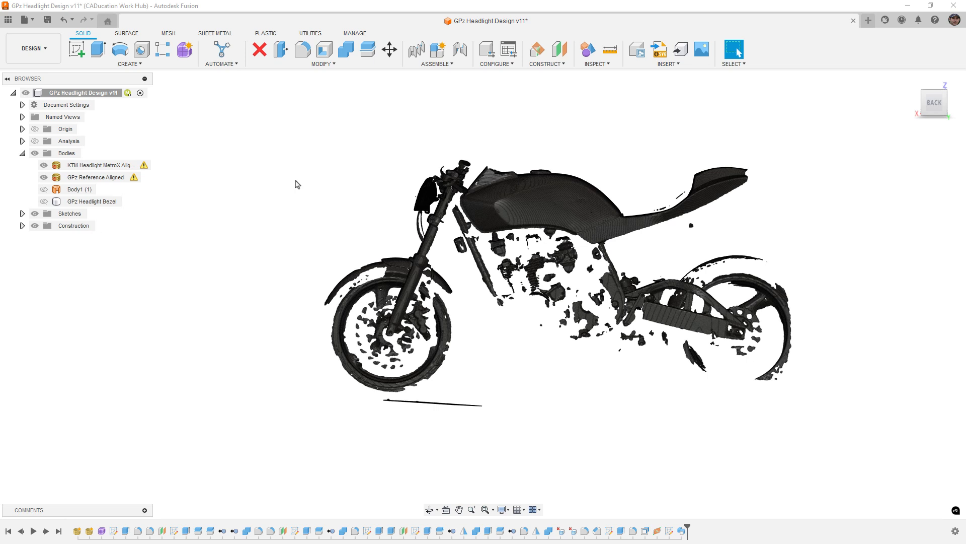
{"action": "left_click", "coordinate": [43, 202]}
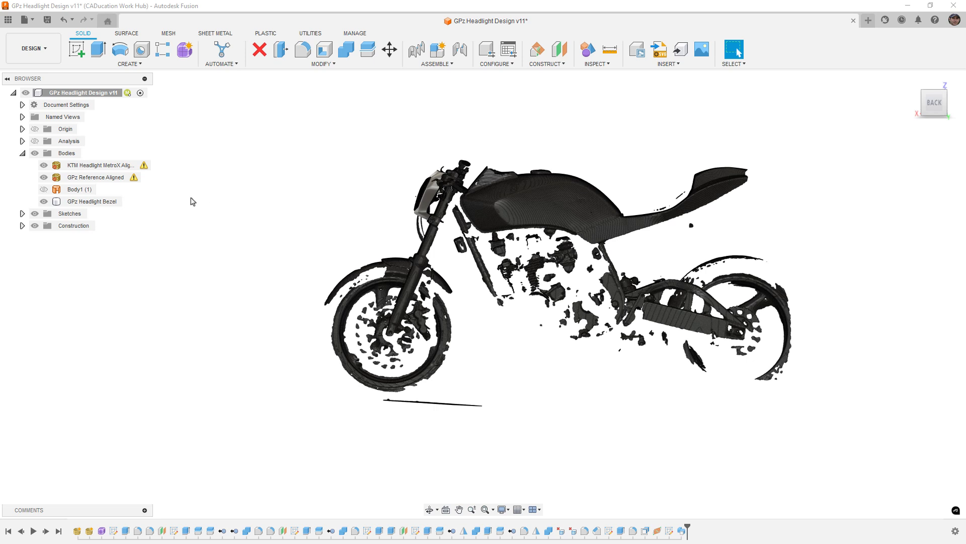
{"action": "left_click", "coordinate": [44, 201]}
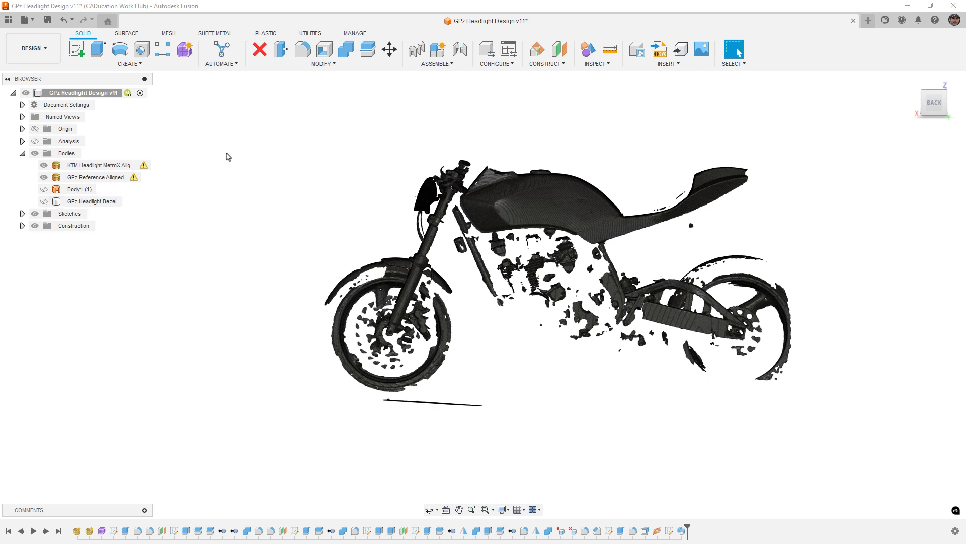
Step: Start a new form and hide the GPz Reference Aligned mesh so only the KTM headlight mesh is shown
{"action": "left_click", "coordinate": [184, 50]}
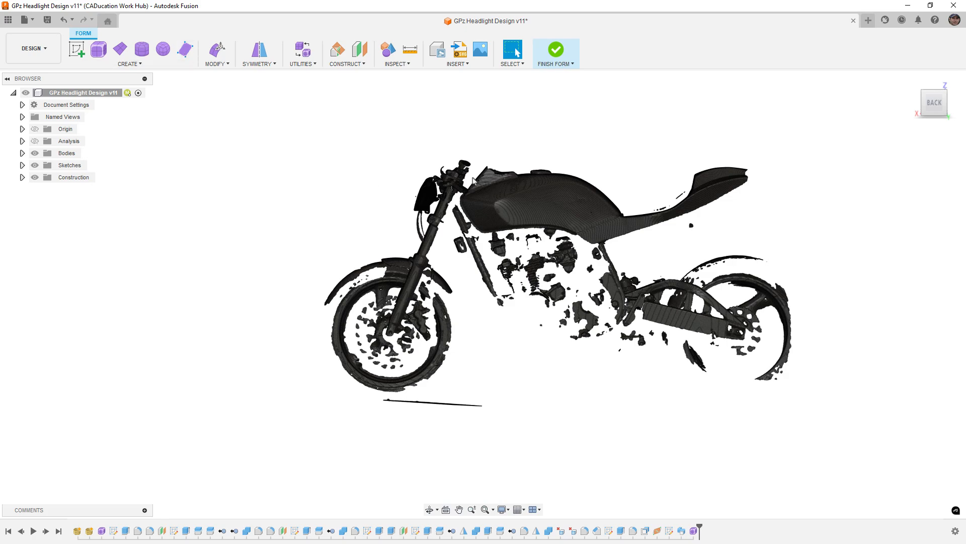
{"action": "scroll", "coordinate": [436, 192], "scroll_direction": "up", "scroll_amount": 3}
{"action": "scroll", "coordinate": [436, 193], "scroll_direction": "up", "scroll_amount": 5}
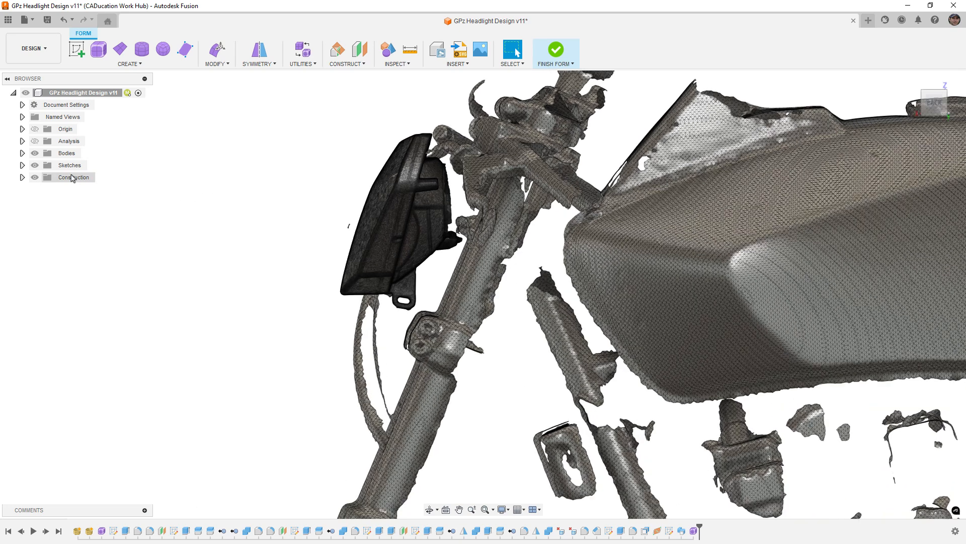
{"action": "left_click", "coordinate": [22, 153]}
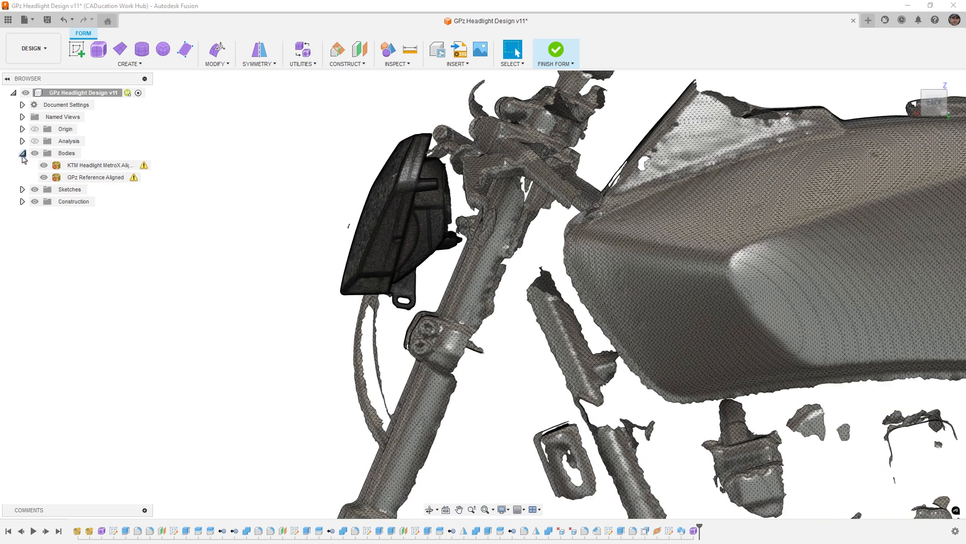
{"action": "left_click", "coordinate": [44, 178]}
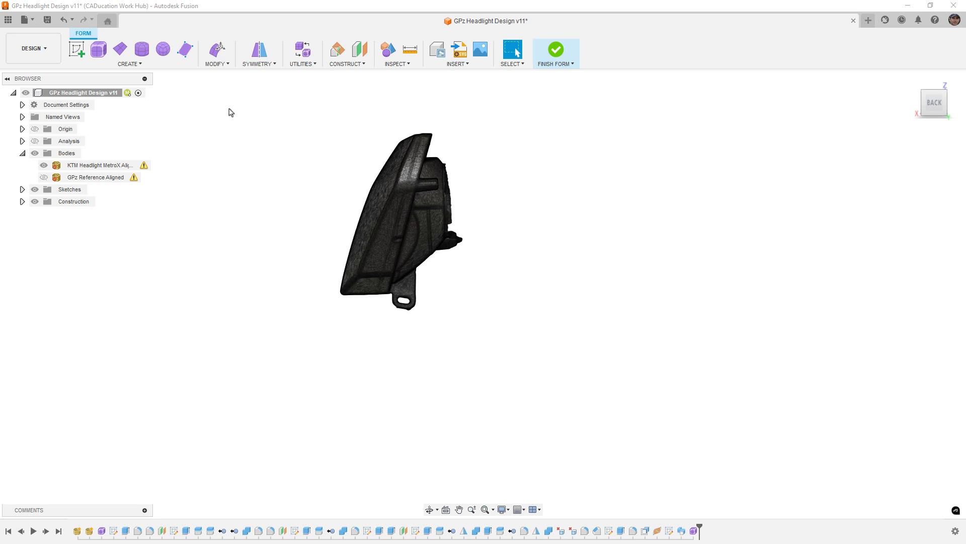
Step: Sketch one slanted line on the side-view origin plane, running from above the headlight mesh to below it along its front tilt, and finish the sketch
{"action": "left_click", "coordinate": [154, 65]}
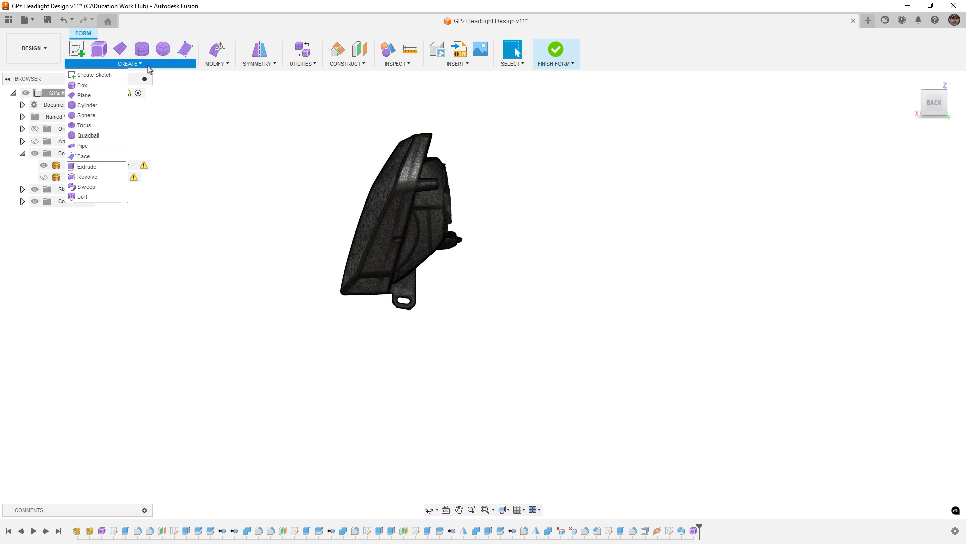
{"action": "left_click", "coordinate": [97, 75]}
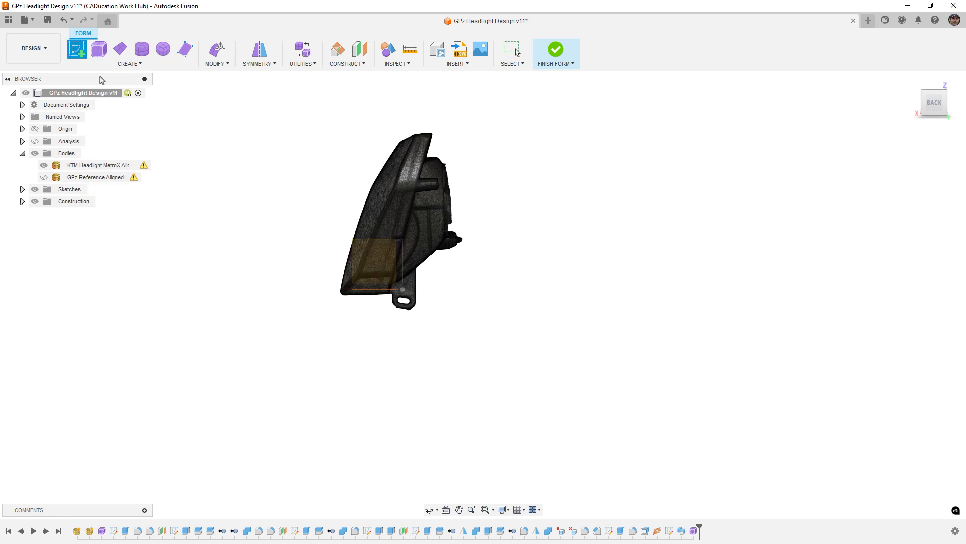
{"action": "left_click", "coordinate": [329, 255]}
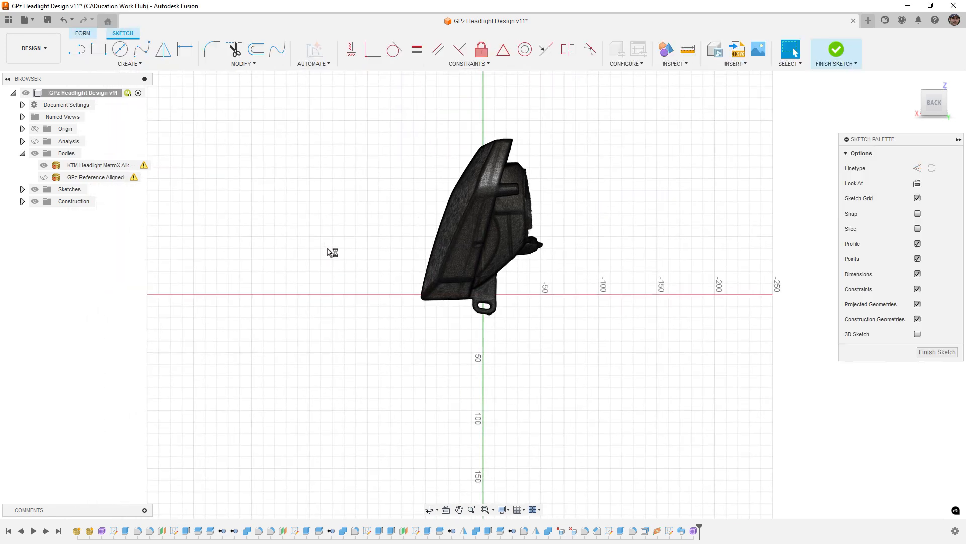
{"action": "scroll", "coordinate": [550, 183], "scroll_direction": "up", "scroll_amount": 5}
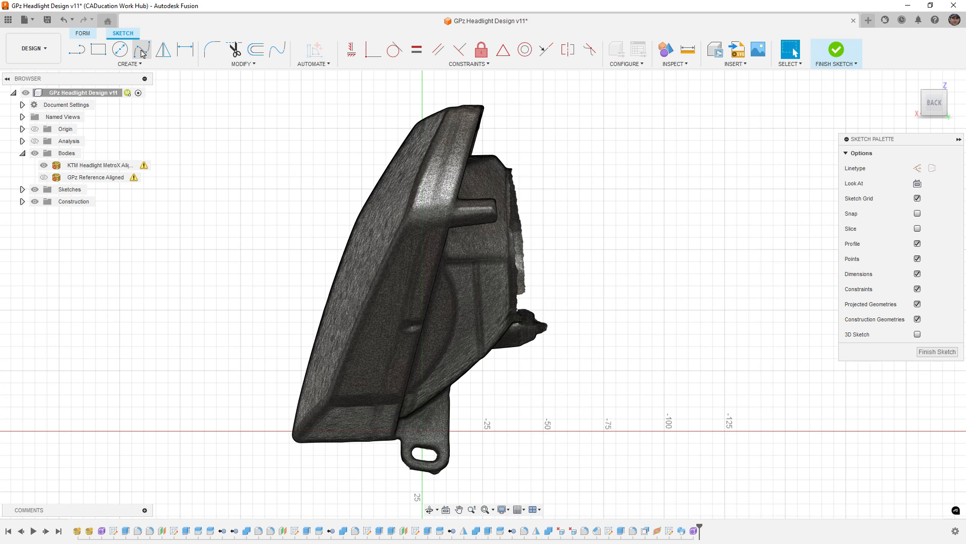
{"action": "left_click", "coordinate": [76, 49]}
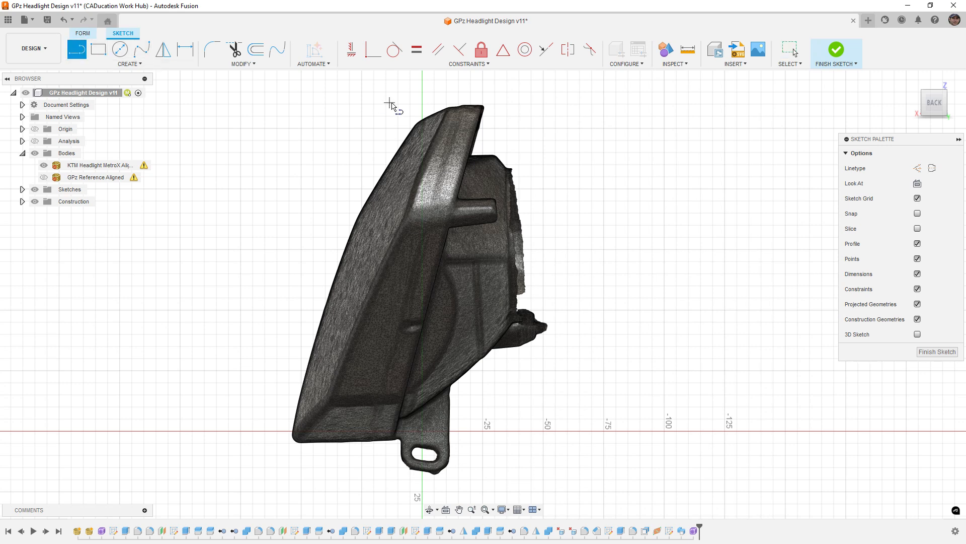
{"action": "left_click", "coordinate": [459, 82]}
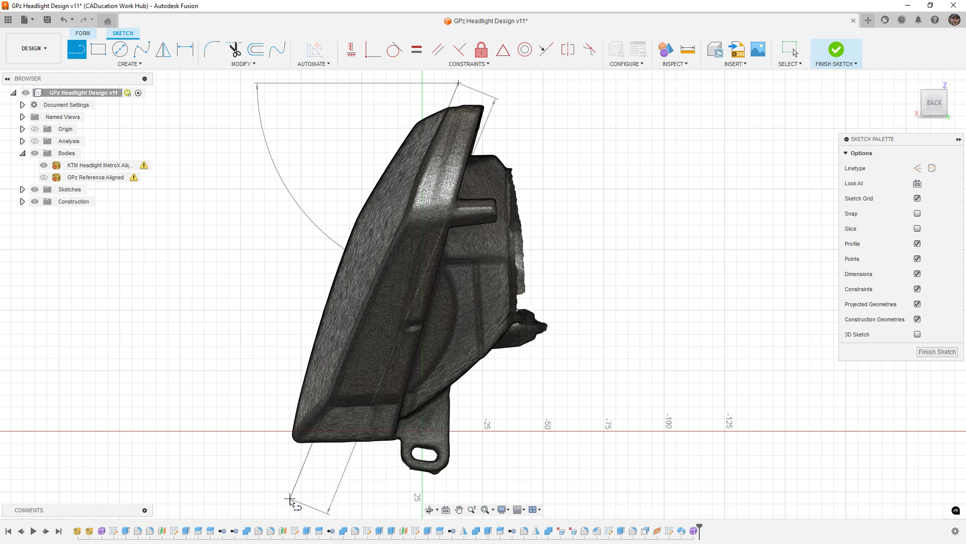
{"action": "left_click", "coordinate": [290, 498]}
{"action": "right_click", "coordinate": [259, 348]}
{"action": "left_click", "coordinate": [288, 349]}
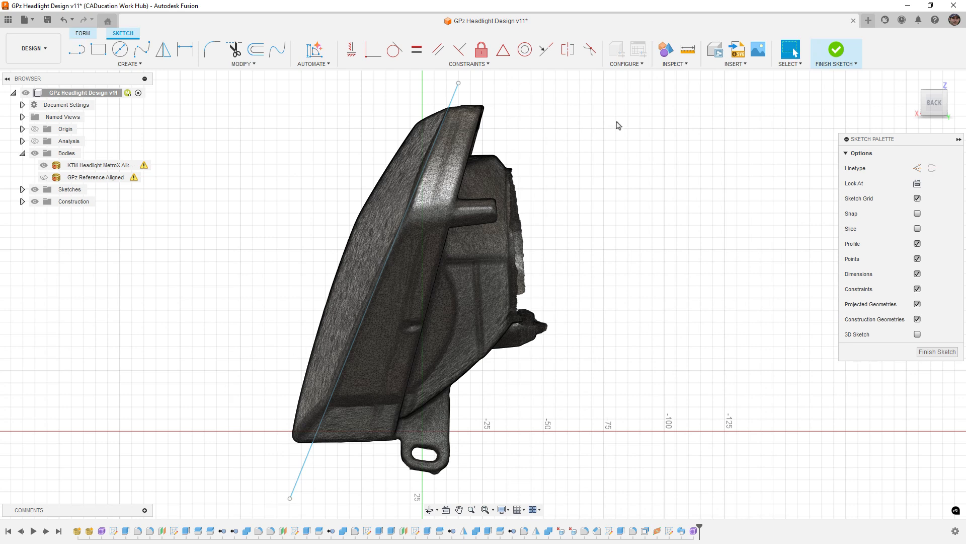
{"action": "left_click", "coordinate": [835, 50]}
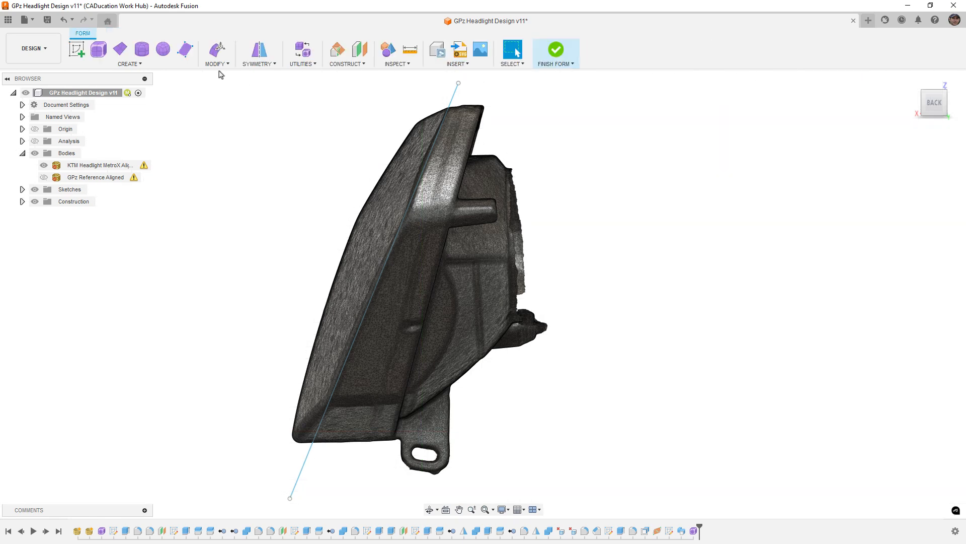
Step: Extrude the slanted sketch line 90 mm to one side as a form surface
{"action": "left_click", "coordinate": [171, 65]}
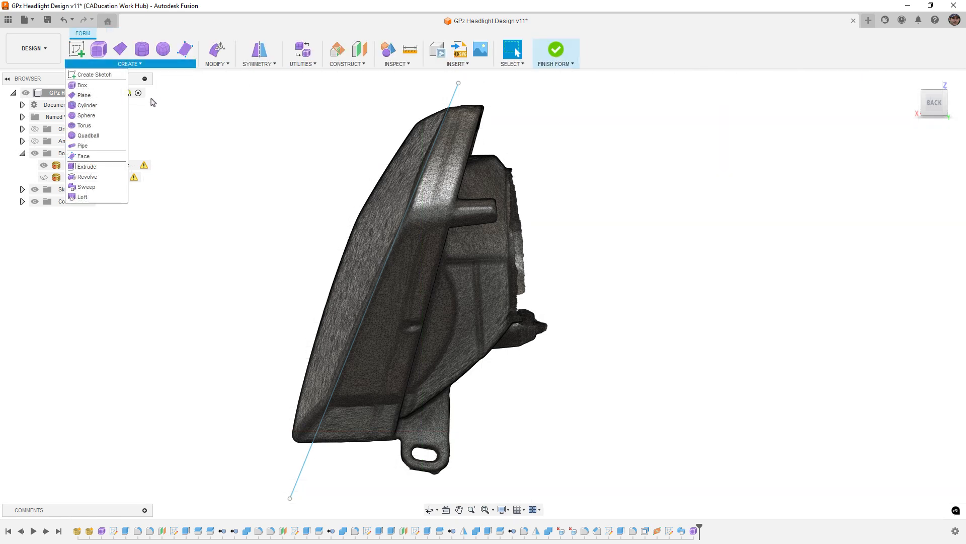
{"action": "left_click", "coordinate": [86, 167]}
{"action": "scroll", "coordinate": [461, 196], "scroll_direction": "down", "scroll_amount": 3}
{"action": "left_click", "coordinate": [449, 159]}
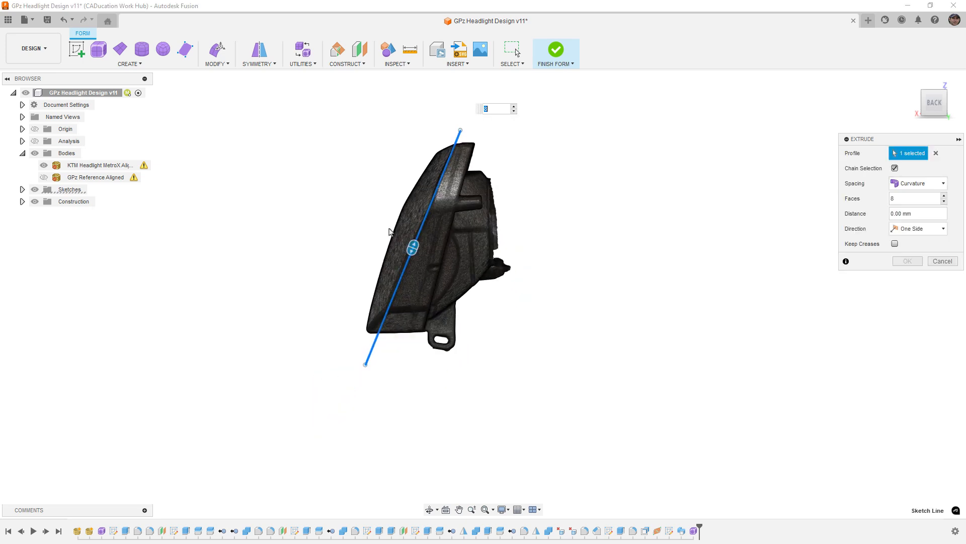
{"action": "middle_click_drag", "start_coordinate": [390, 230], "coordinate": [445, 238], "text": "shift"}
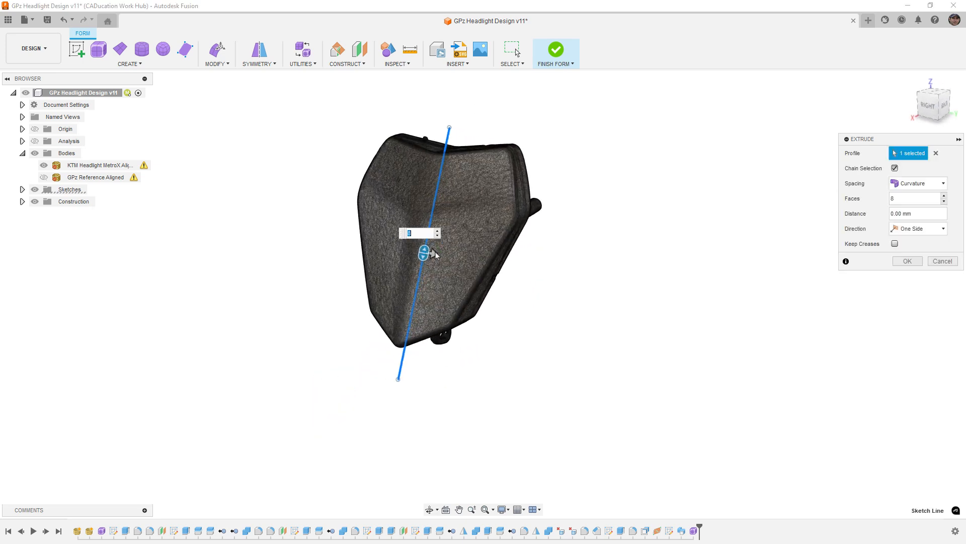
{"action": "left_click_drag", "start_coordinate": [436, 254], "coordinate": [544, 270]}
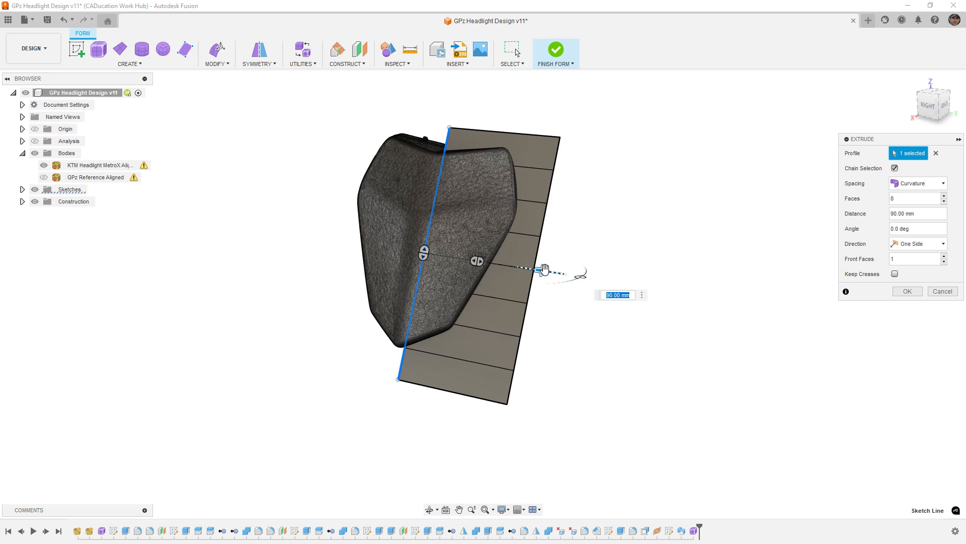
Step: Set the form extrusion to Uniform spacing with 2 faces along the line
{"action": "left_click", "coordinate": [933, 184]}
{"action": "left_click", "coordinate": [921, 197]}
{"action": "left_click", "coordinate": [944, 202]}
{"action": "left_click", "coordinate": [945, 202]}
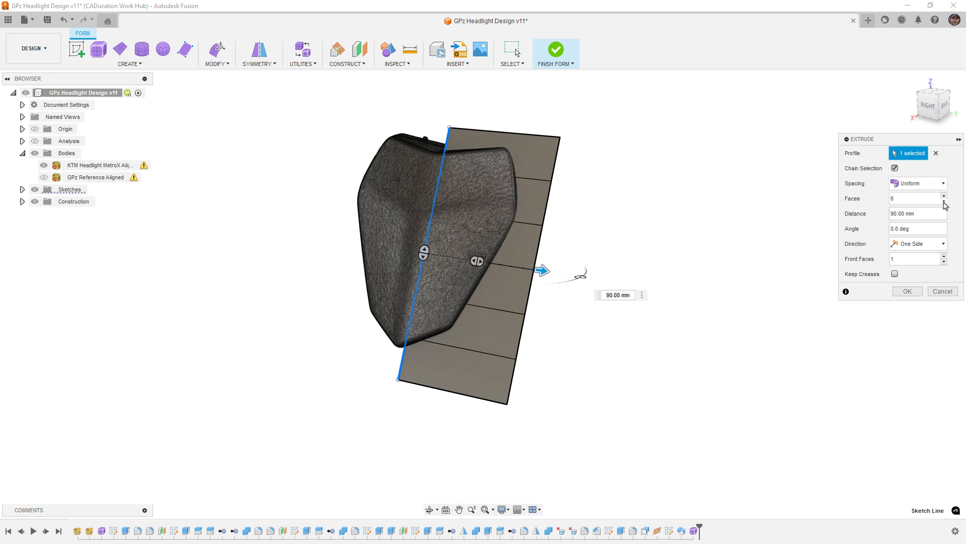
{"action": "left_click", "coordinate": [945, 202]}
{"action": "left_click", "coordinate": [945, 203]}
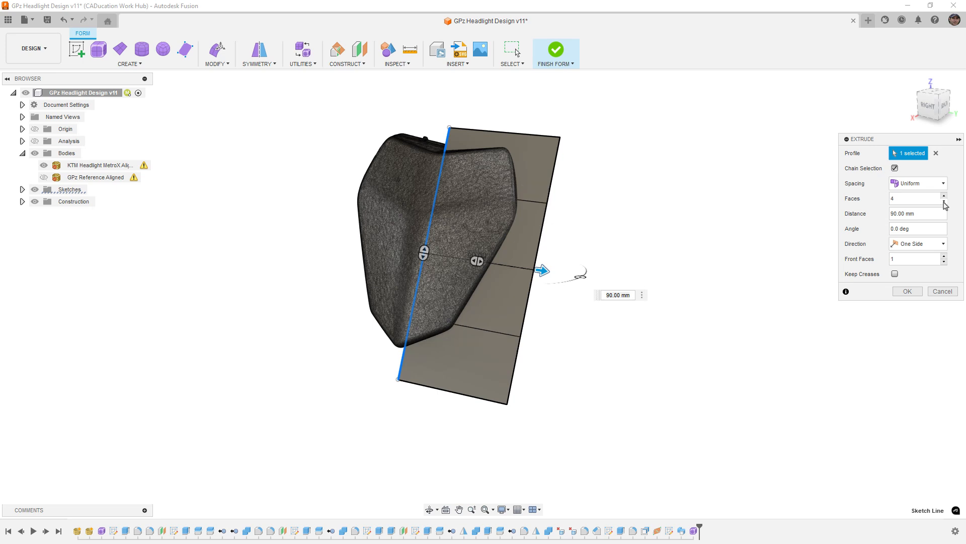
{"action": "left_click", "coordinate": [945, 202]}
{"action": "left_click", "coordinate": [945, 202]}
Step: Make the extrusion symmetric about the line, try Embed Symmetry, and accept the surface with that option off
{"action": "left_click", "coordinate": [940, 246]}
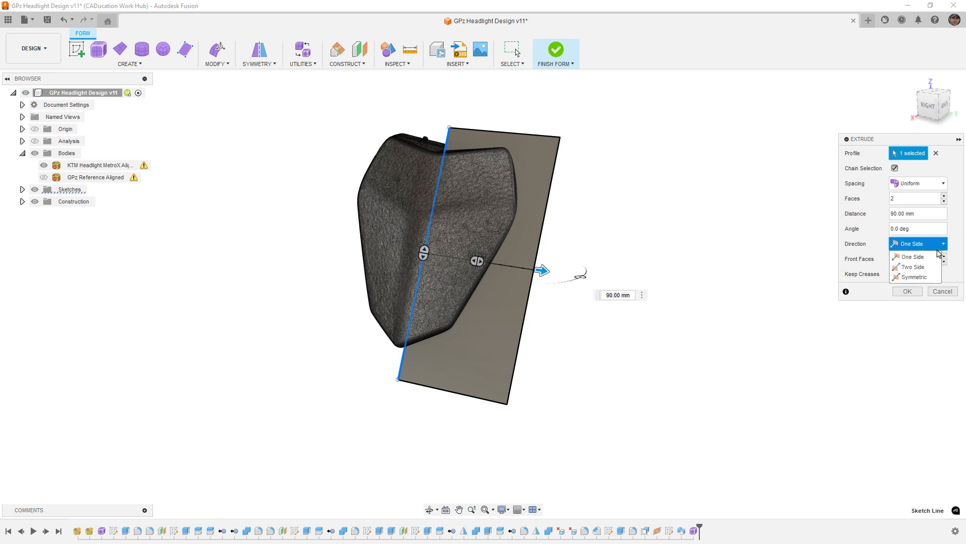
{"action": "left_click", "coordinate": [925, 279]}
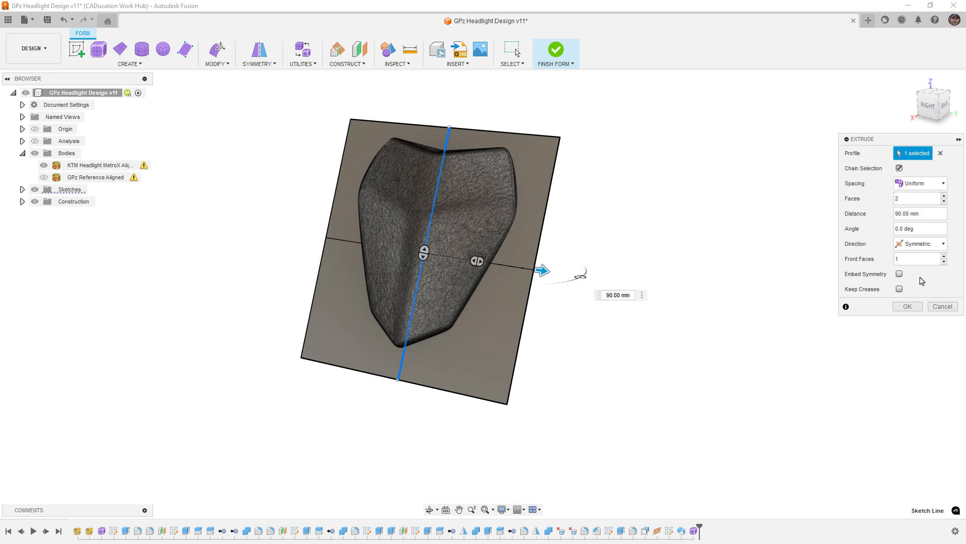
{"action": "left_click", "coordinate": [899, 274]}
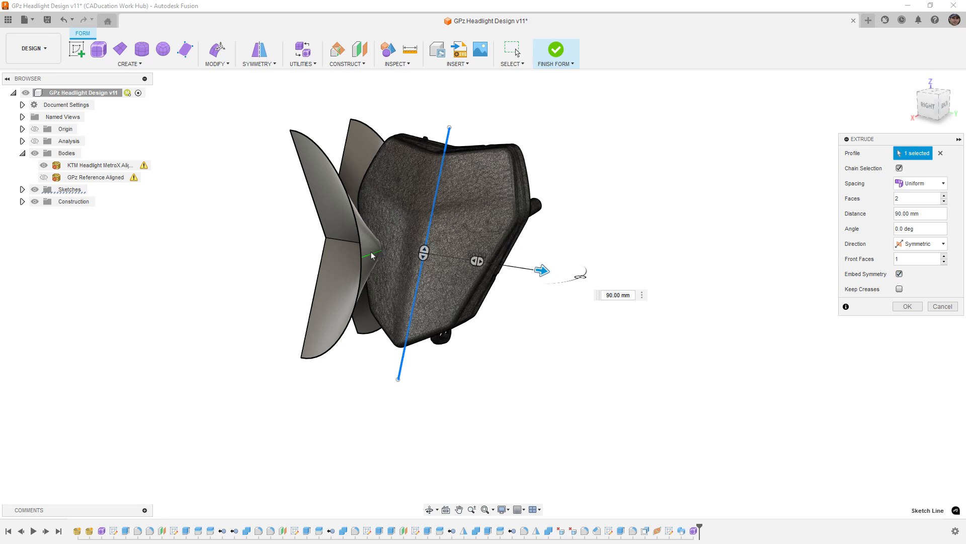
{"action": "mouse_move", "coordinate": [541, 294]}
{"action": "middle_mouse_down", "text": "shift"}
{"action": "mouse_move", "coordinate": [431, 294]}
{"action": "mouse_move", "coordinate": [553, 302]}
{"action": "middle_mouse_up", "text": "shift"}
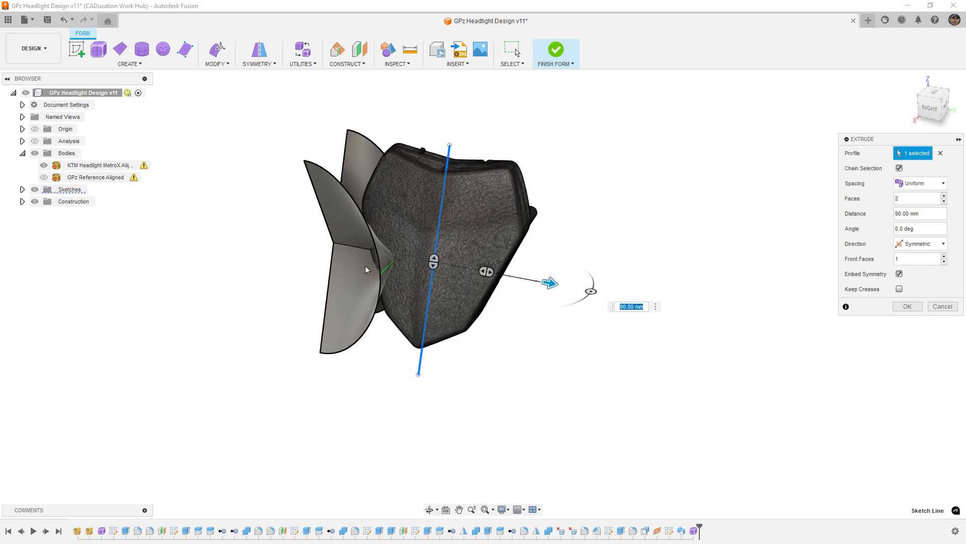
{"action": "left_click", "coordinate": [900, 274]}
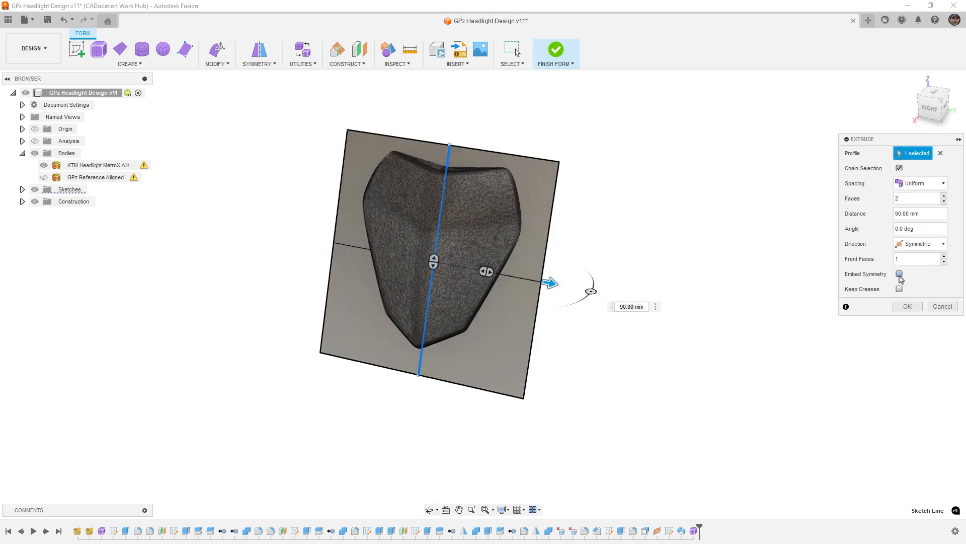
{"action": "left_click", "coordinate": [907, 306]}
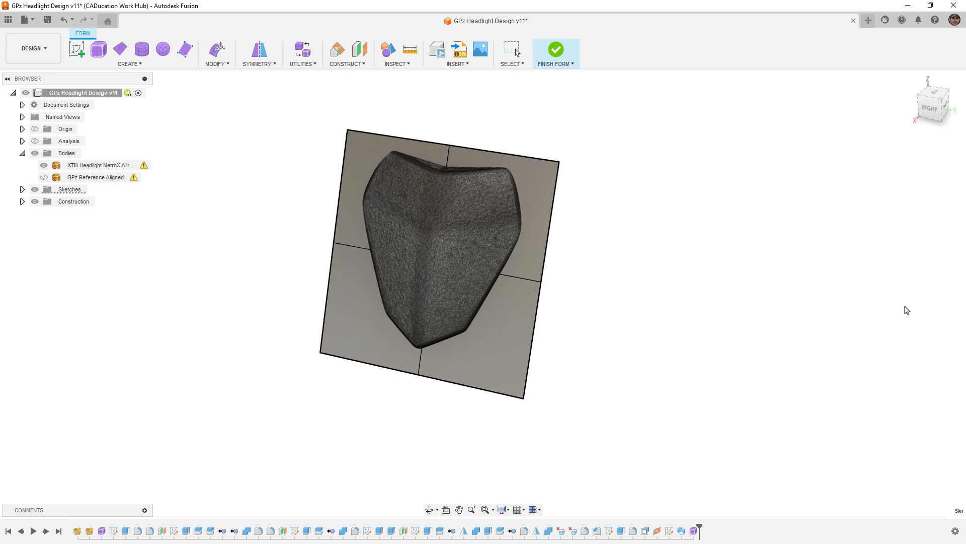
Step: Apply internal mirror symmetry to the form, using the two upper faces on either side of the centre line
{"action": "left_click", "coordinate": [260, 49]}
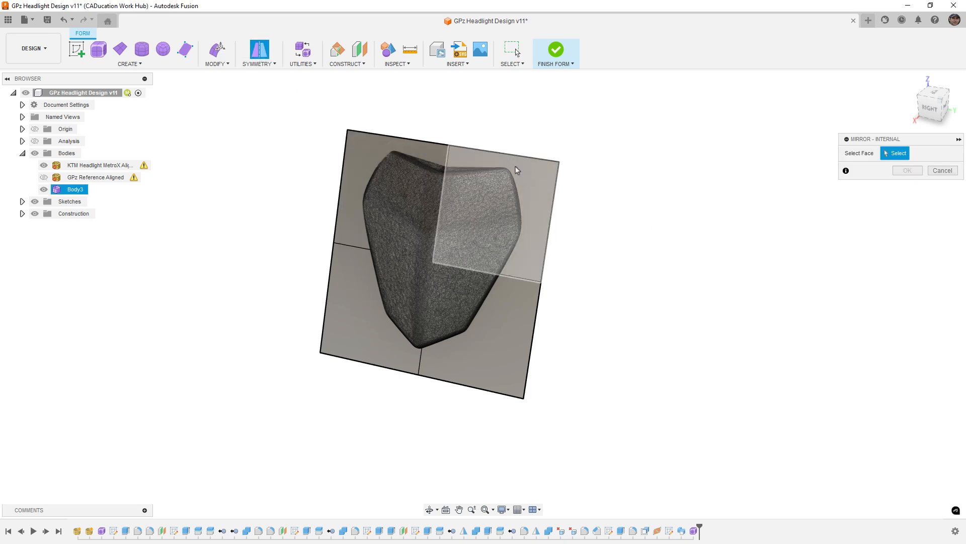
{"action": "left_click", "coordinate": [515, 166]}
{"action": "left_click", "coordinate": [405, 143]}
{"action": "left_click", "coordinate": [907, 171]}
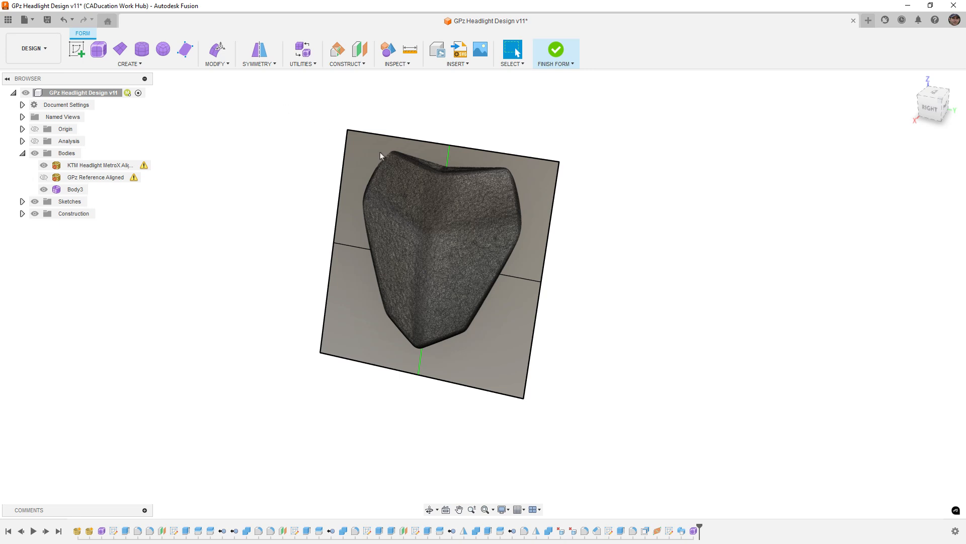
Step: Move the form's centre vertex about 26.48 mm forward and 6.03 mm upward with Edit Form, working in the back view
{"action": "middle_click_drag", "start_coordinate": [632, 291], "coordinate": [580, 279], "text": "shift"}
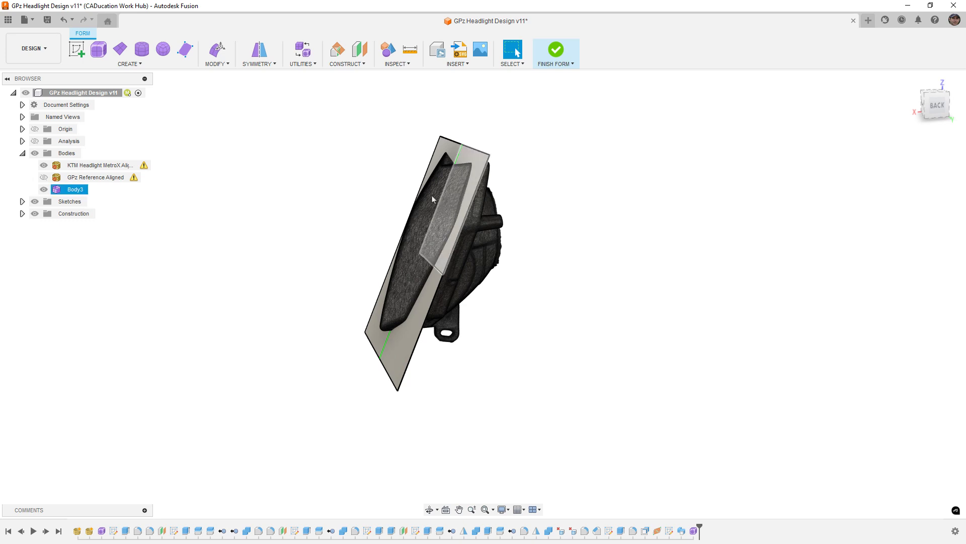
{"action": "middle_click_drag", "start_coordinate": [381, 270], "coordinate": [468, 201], "text": "shift"}
{"action": "scroll", "coordinate": [473, 164], "scroll_direction": "up", "scroll_amount": 3}
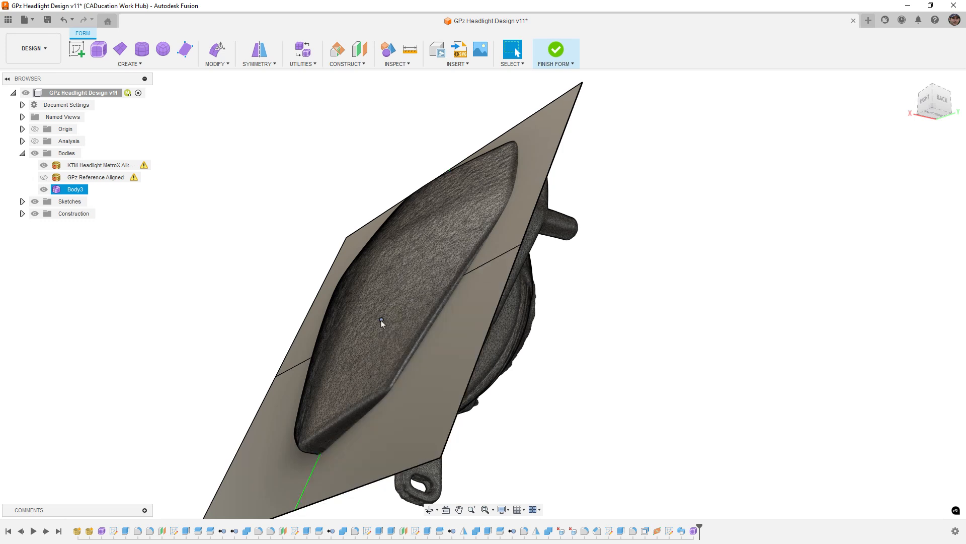
{"action": "left_click", "coordinate": [382, 320]}
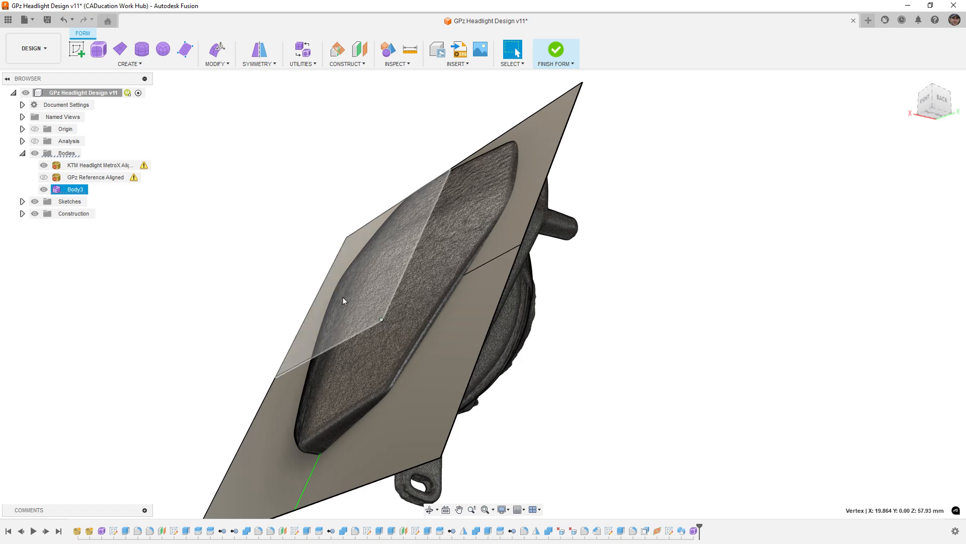
{"action": "left_click_drag", "start_coordinate": [941, 101], "coordinate": [915, 115]}
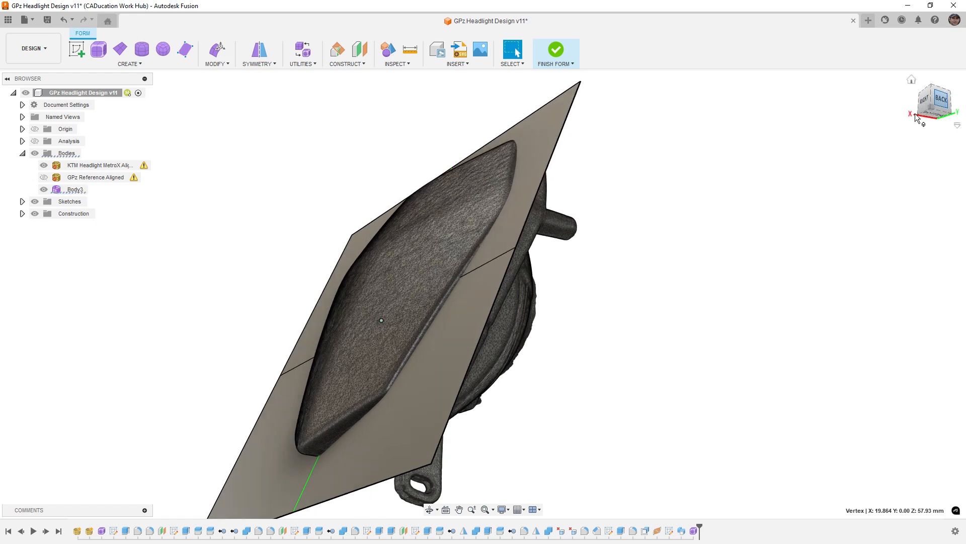
{"action": "left_click", "coordinate": [222, 52]}
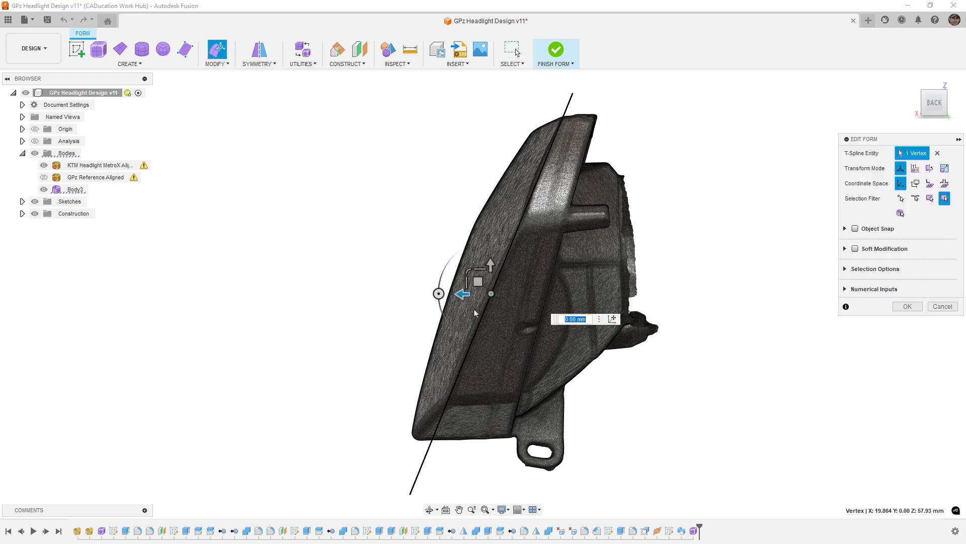
{"action": "left_click_drag", "start_coordinate": [478, 281], "coordinate": [417, 268]}
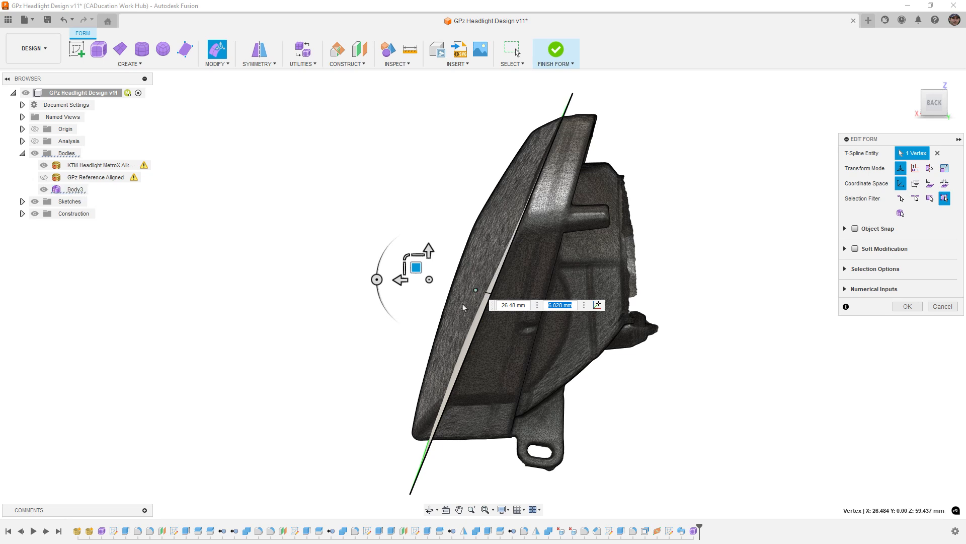
{"action": "middle_click_drag", "start_coordinate": [421, 415], "coordinate": [428, 421], "text": "shift"}
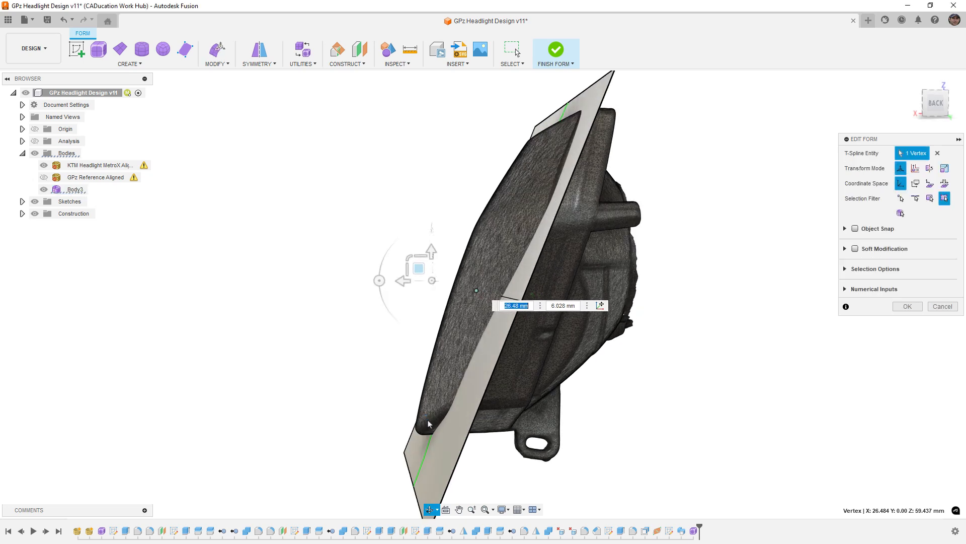
Step: Move the surface's lower center vertex about 14.6 mm forward and 1.5 mm up in the back view
{"action": "left_click", "coordinate": [414, 487]}
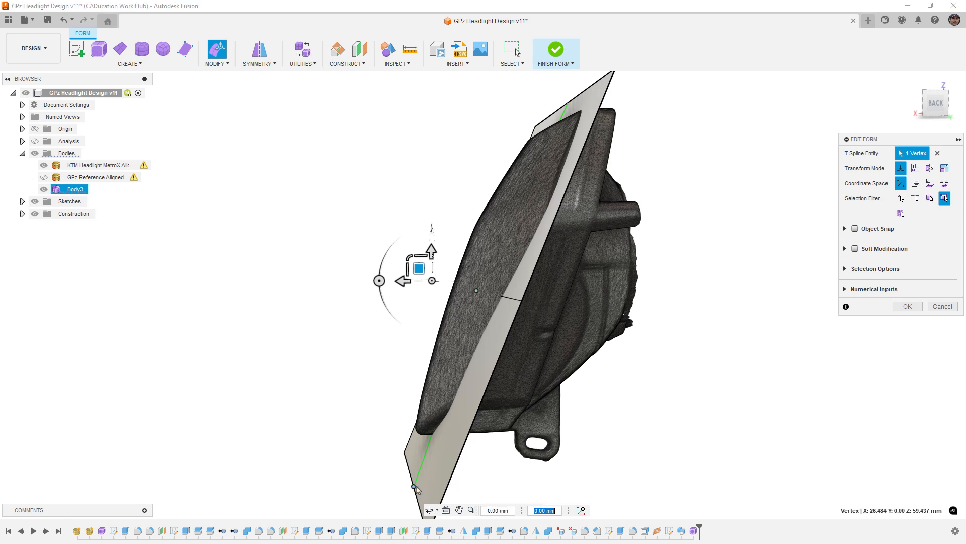
{"action": "left_click", "coordinate": [933, 105]}
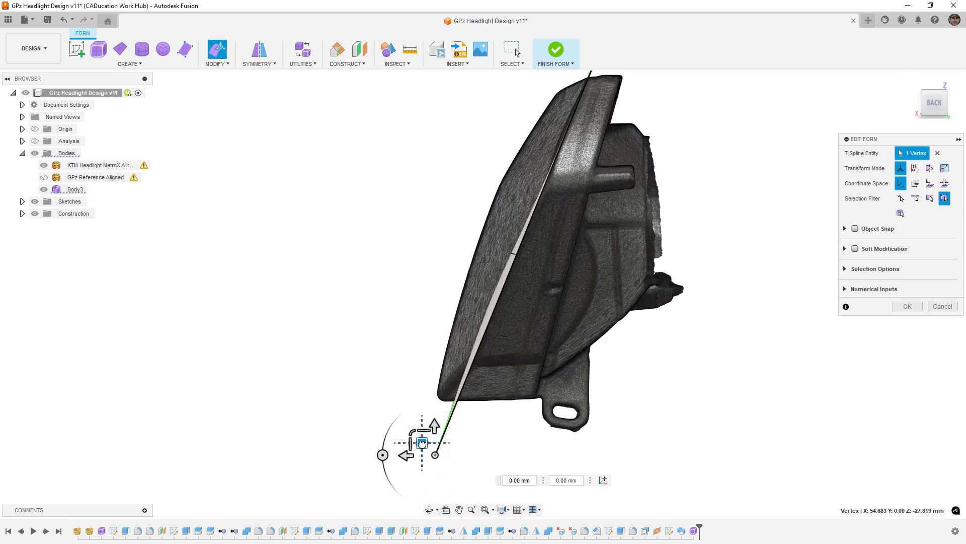
{"action": "left_click_drag", "start_coordinate": [421, 443], "coordinate": [387, 439]}
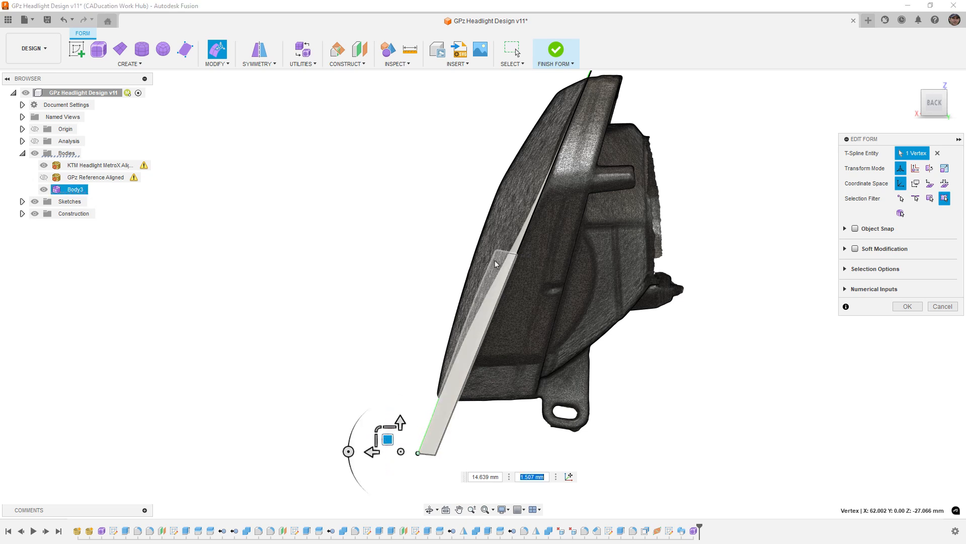
Step: Shift the surface's outer side edges slightly toward the rear of the headlight mesh
{"action": "middle_click_drag", "start_coordinate": [444, 376], "coordinate": [613, 259], "text": "shift"}
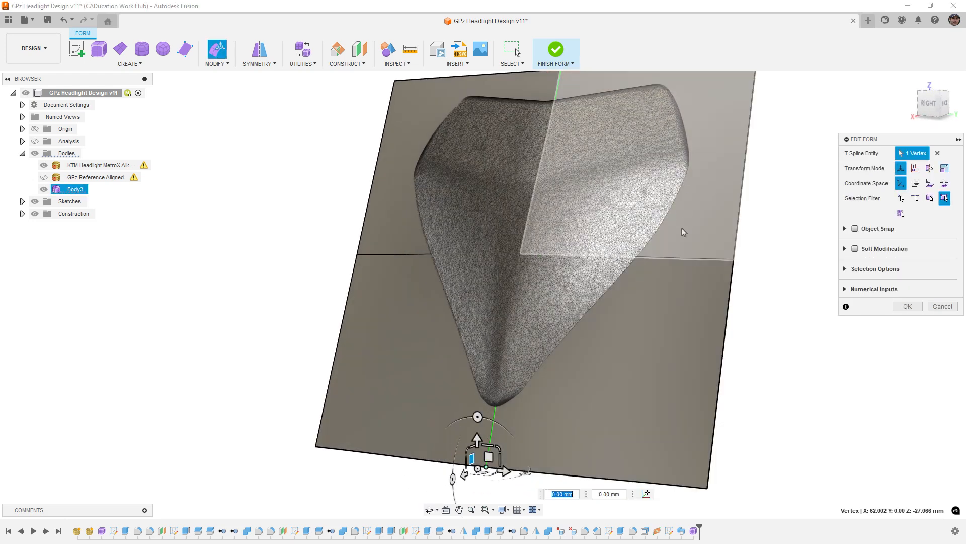
{"action": "double_click", "coordinate": [733, 278]}
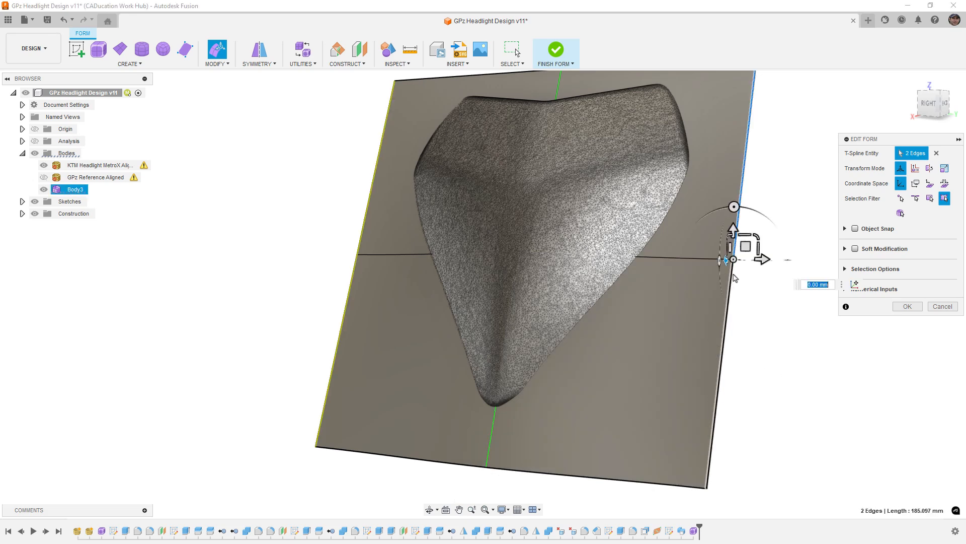
{"action": "middle_click_drag", "start_coordinate": [804, 185], "coordinate": [762, 192], "text": "shift"}
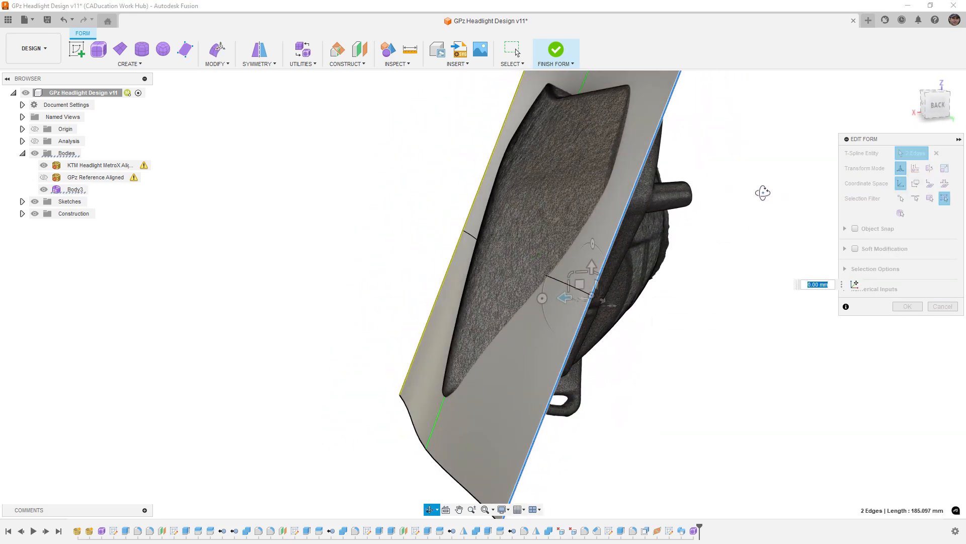
{"action": "left_click_drag", "start_coordinate": [581, 284], "coordinate": [585, 285]}
Step: Move the surface's upper center vertex forward by 10 mm
{"action": "middle_click_drag", "start_coordinate": [588, 283], "coordinate": [556, 411]}
{"action": "left_click", "coordinate": [570, 170]}
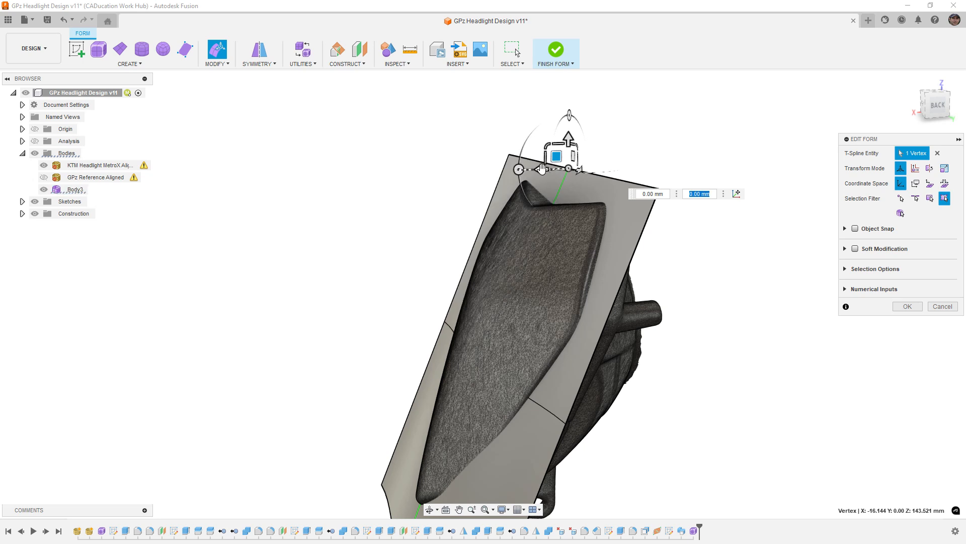
{"action": "left_click_drag", "start_coordinate": [538, 170], "coordinate": [521, 173]}
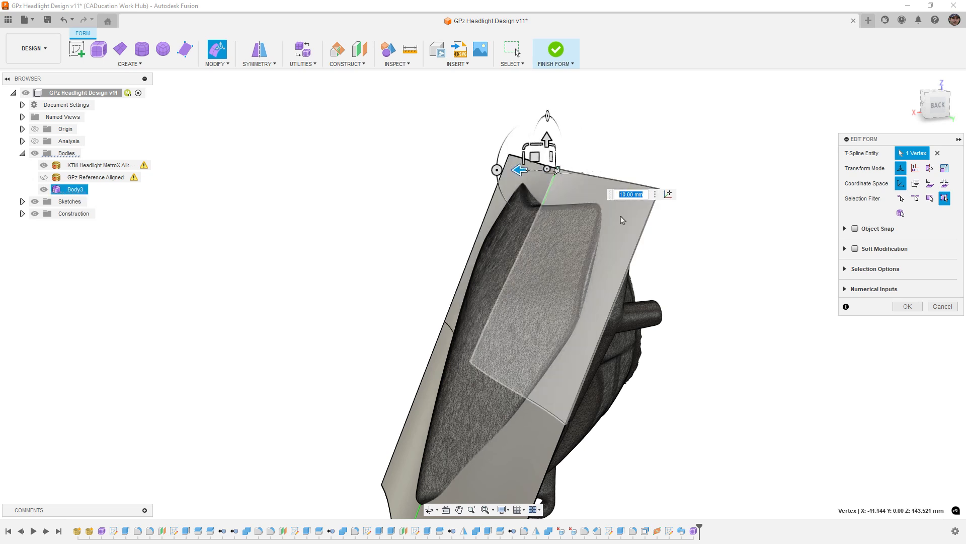
Step: Pull the upper outer corner vertex back, and move the upper center vertex forward another 10 mm
{"action": "left_click", "coordinate": [659, 188]}
{"action": "left_click_drag", "start_coordinate": [632, 189], "coordinate": [645, 189]}
{"action": "left_click", "coordinate": [564, 171]}
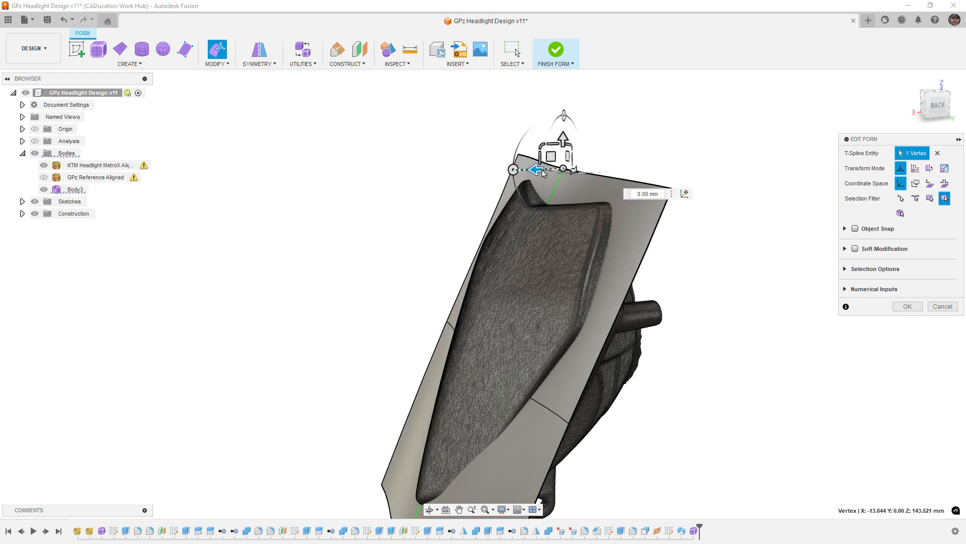
{"action": "left_click_drag", "start_coordinate": [526, 170], "coordinate": [518, 170]}
{"action": "scroll", "coordinate": [634, 151], "scroll_direction": "down", "scroll_amount": 4}
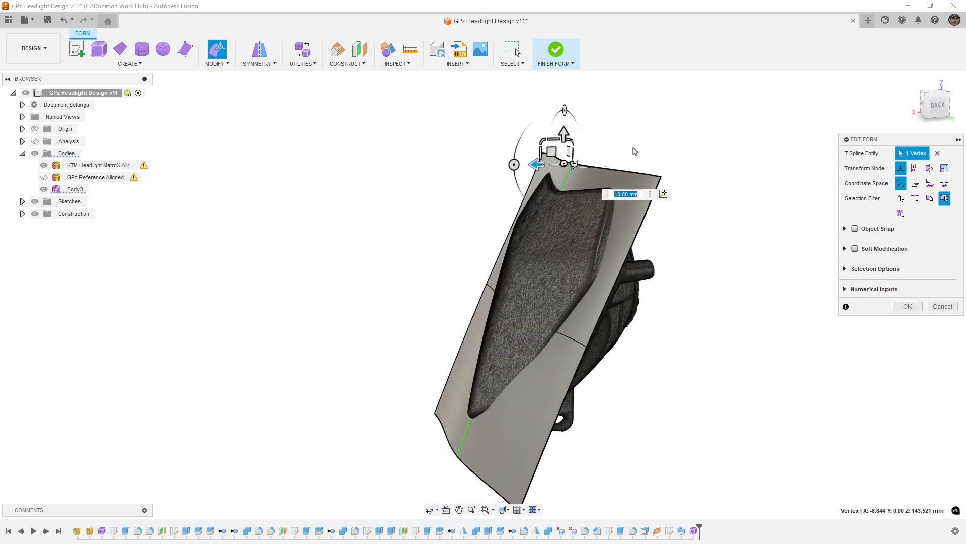
Step: Limit the selection filter to vertices and link the tangent handle on the surface's lower edge near the outer corner
{"action": "middle_click_drag", "start_coordinate": [545, 288], "coordinate": [699, 268], "text": "shift"}
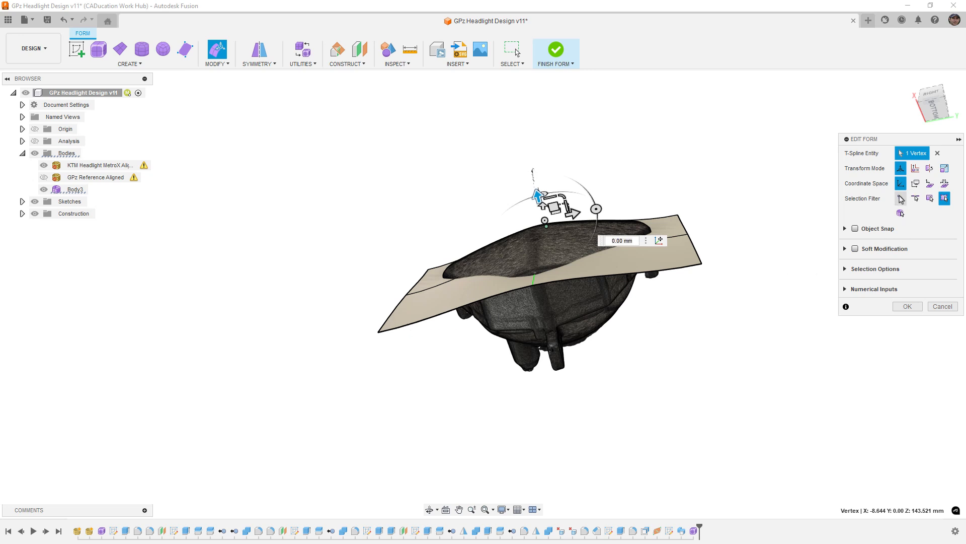
{"action": "left_click", "coordinate": [900, 199]}
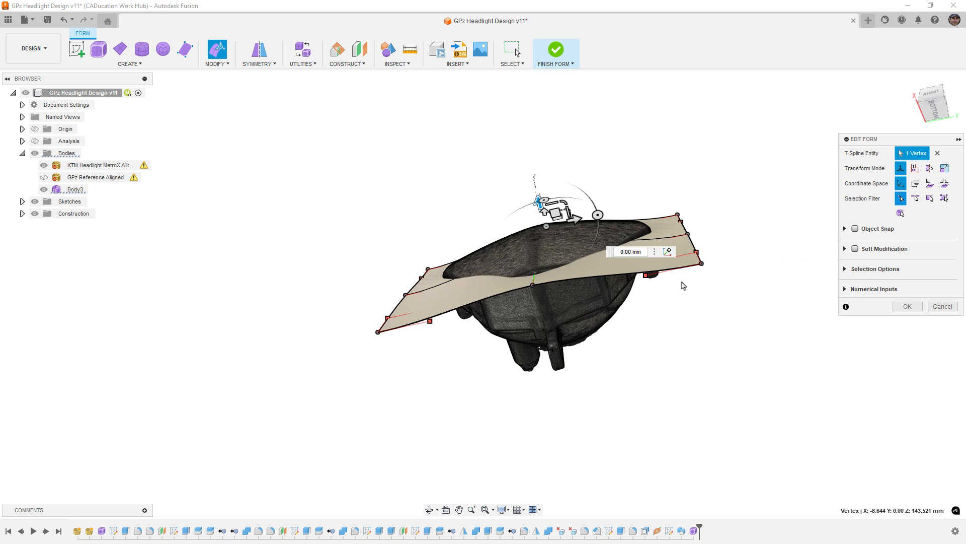
{"action": "left_click", "coordinate": [934, 107]}
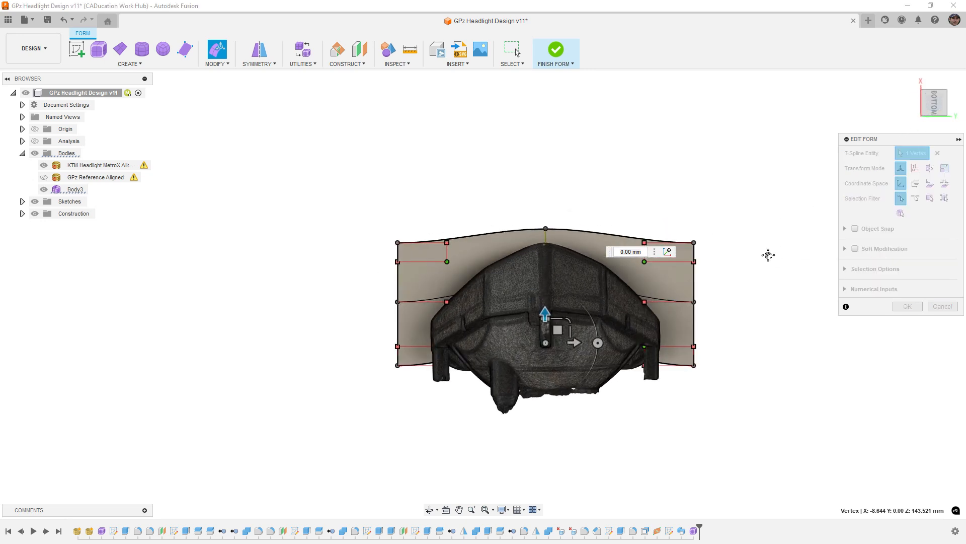
{"action": "scroll", "coordinate": [670, 267], "scroll_direction": "up", "scroll_amount": 1}
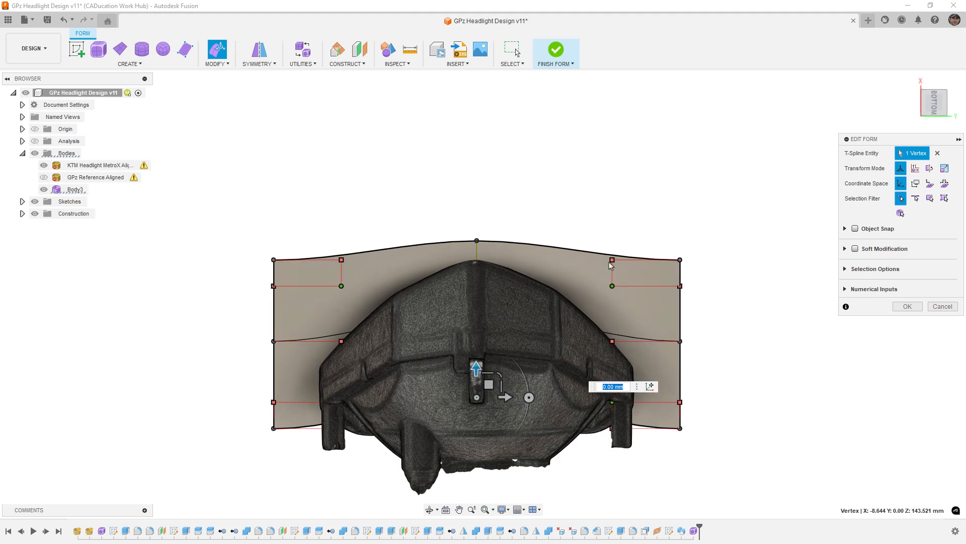
{"action": "middle_click_drag", "start_coordinate": [511, 270], "coordinate": [505, 289], "text": "shift"}
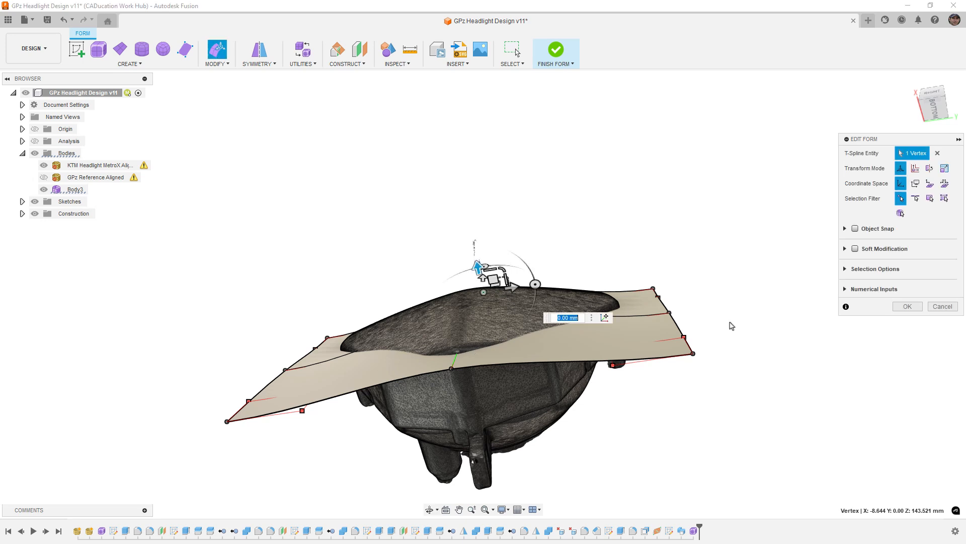
{"action": "left_click", "coordinate": [694, 355]}
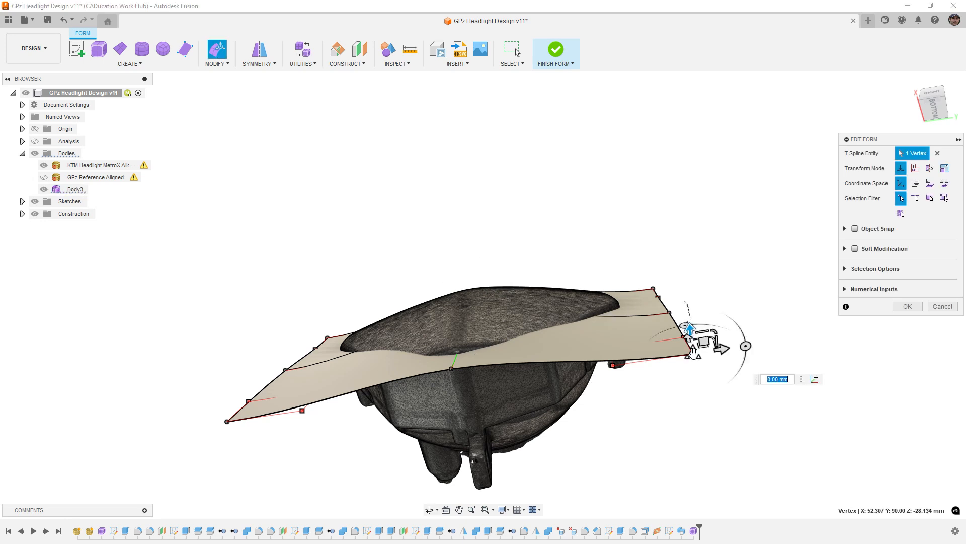
{"action": "left_click", "coordinate": [612, 365]}
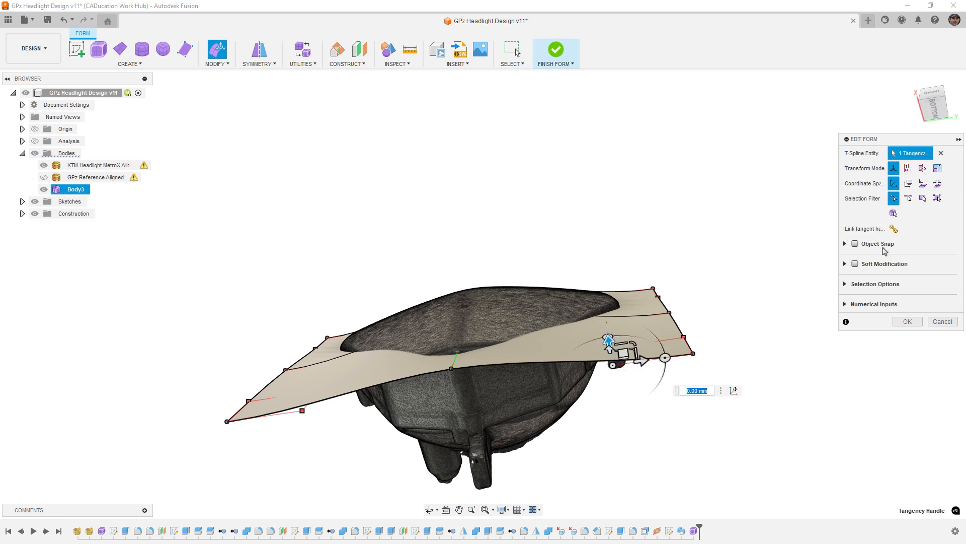
{"action": "left_click", "coordinate": [895, 229]}
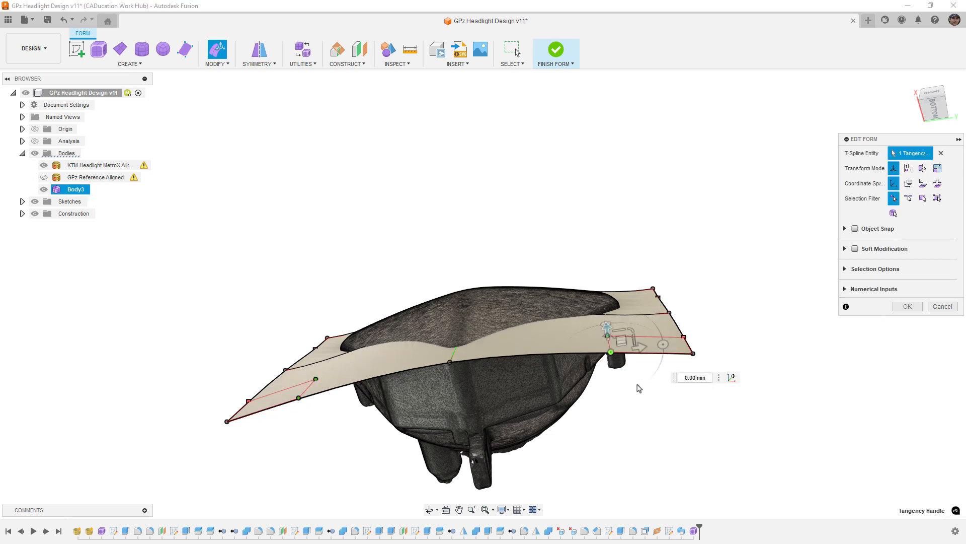
Step: Link the tangent handles on the surface's middle cross edge and on its upper edge near the outer corner
{"action": "middle_click_drag", "start_coordinate": [639, 389], "coordinate": [640, 367], "text": "shift"}
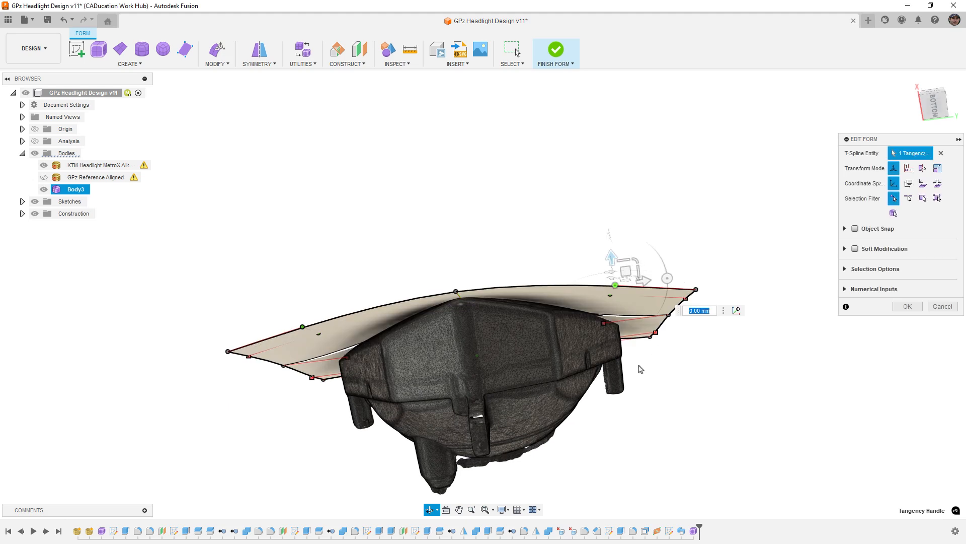
{"action": "left_click", "coordinate": [604, 324]}
{"action": "left_click", "coordinate": [895, 229]}
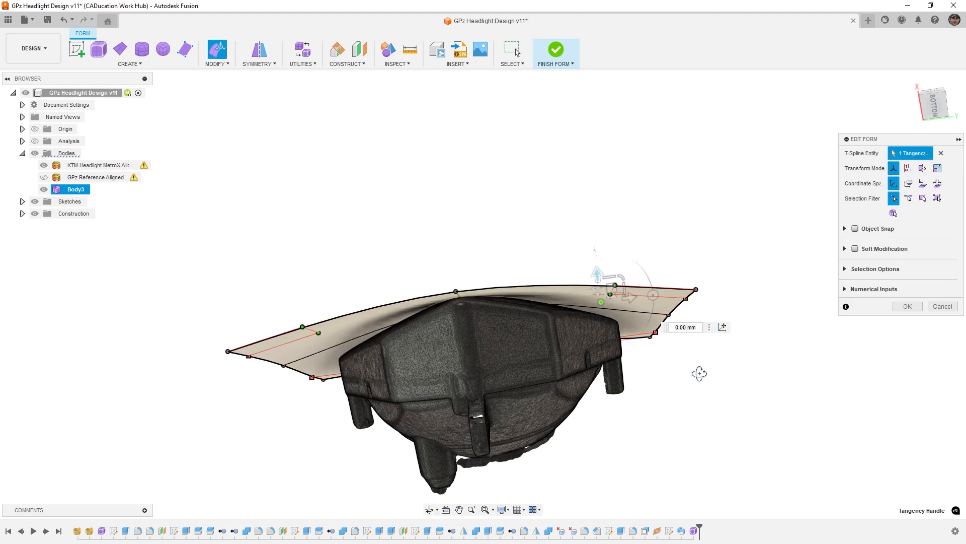
{"action": "middle_click_drag", "start_coordinate": [699, 374], "coordinate": [501, 339], "text": "shift"}
{"action": "left_click", "coordinate": [441, 182]}
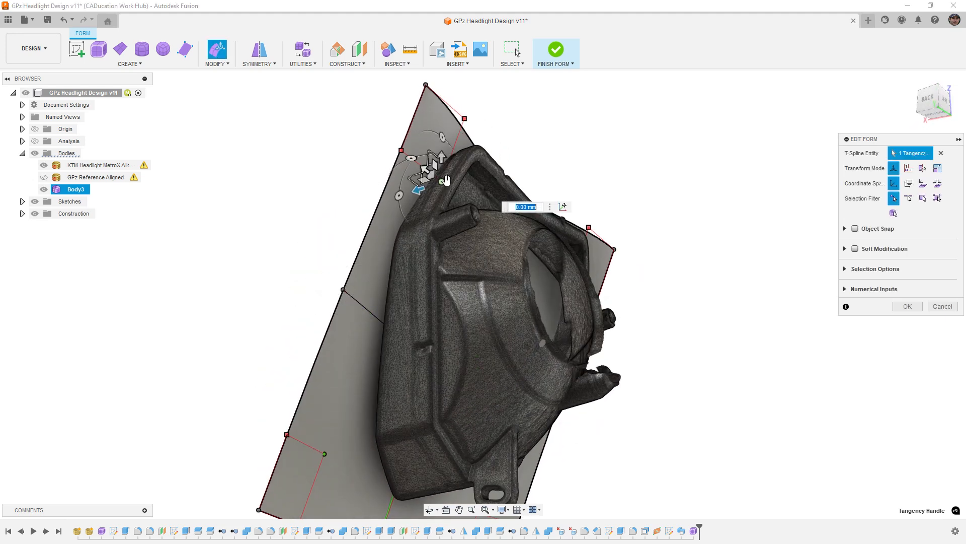
{"action": "left_click", "coordinate": [465, 119]}
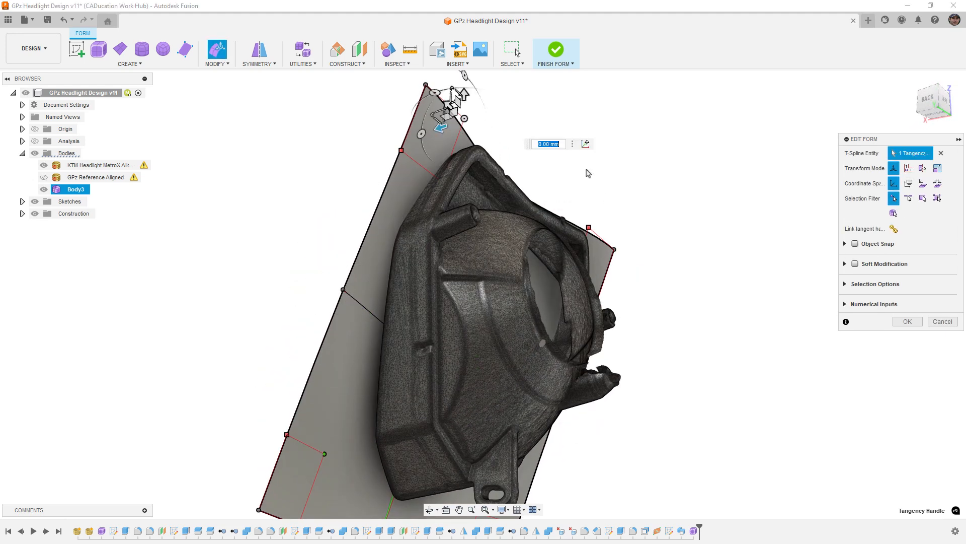
{"action": "left_click", "coordinate": [895, 230]}
Step: Set the selection filter back to all entity types and reposition the surface's outer side edges in the side plane
{"action": "middle_click_drag", "start_coordinate": [707, 233], "coordinate": [803, 275], "text": "shift"}
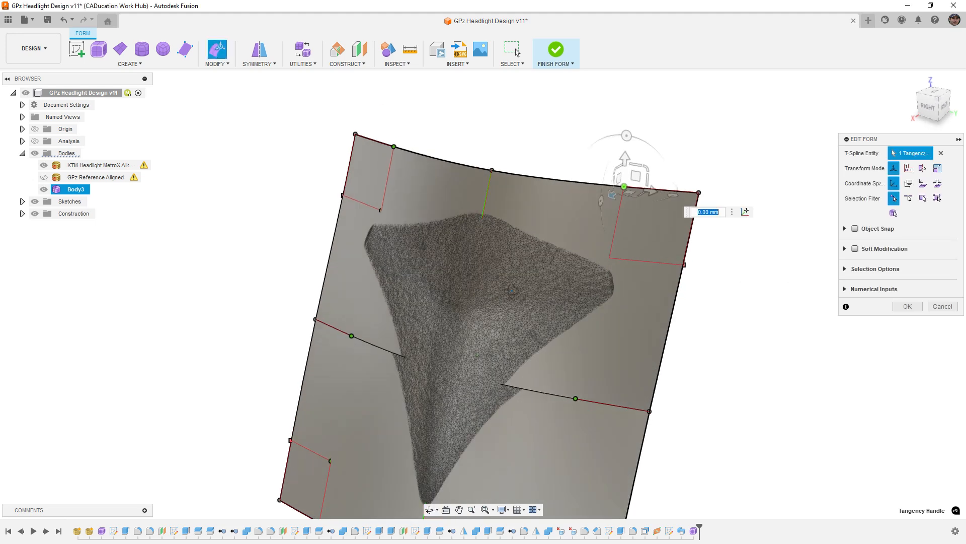
{"action": "middle_click_drag", "start_coordinate": [516, 291], "coordinate": [545, 136], "text": "shift"}
{"action": "scroll", "coordinate": [523, 194], "scroll_direction": "down", "scroll_amount": 4}
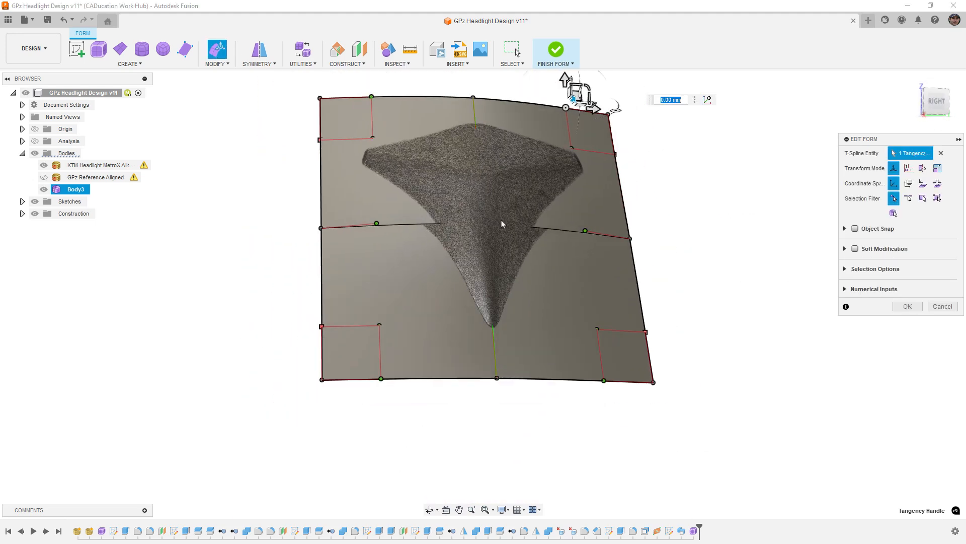
{"action": "middle_click_drag", "start_coordinate": [591, 262], "coordinate": [570, 281]}
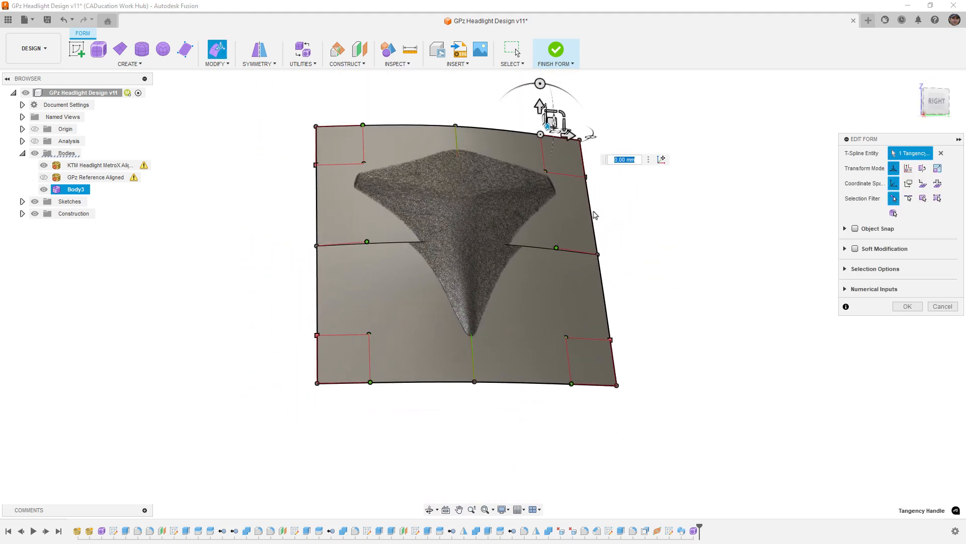
{"action": "middle_click_drag", "start_coordinate": [565, 335], "coordinate": [562, 321], "text": "shift"}
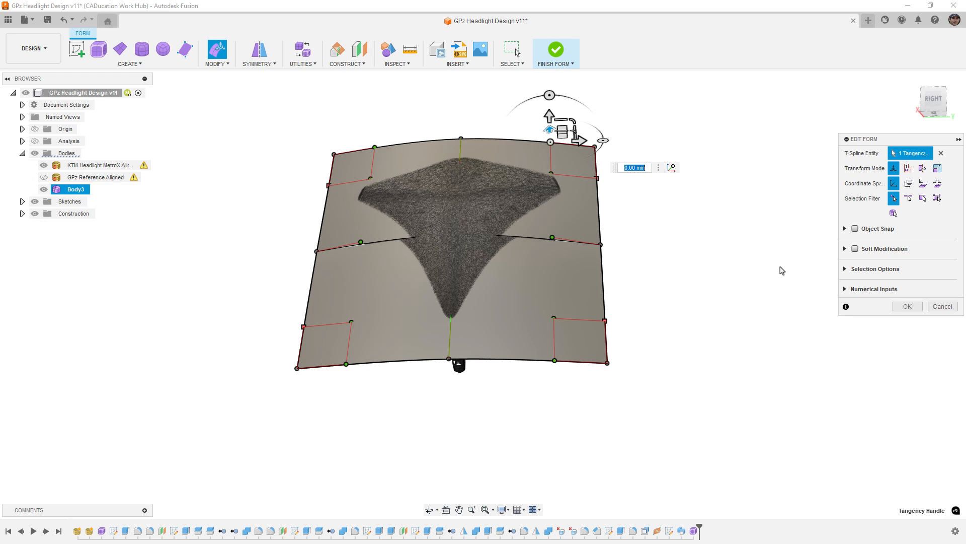
{"action": "left_click", "coordinate": [937, 199]}
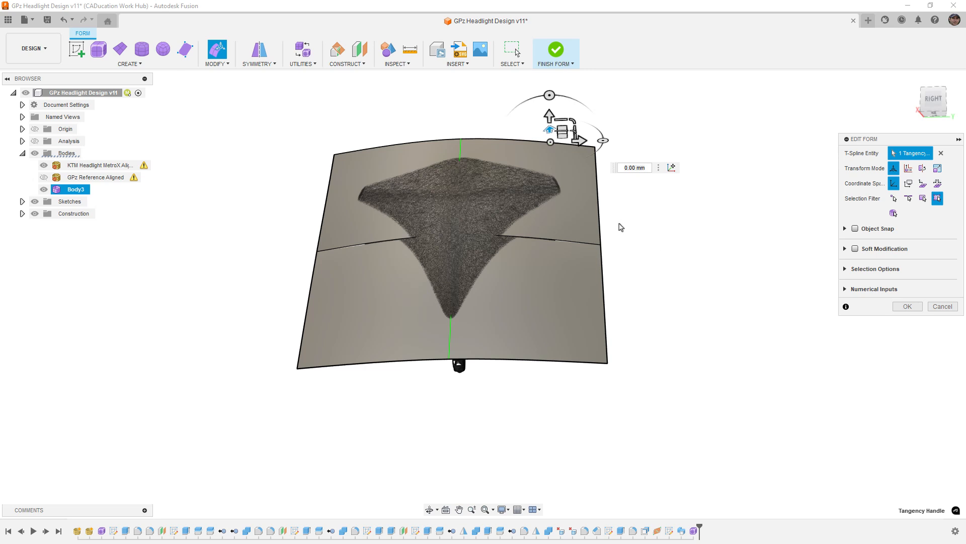
{"action": "middle_click_drag", "start_coordinate": [610, 244], "coordinate": [574, 289], "text": "shift"}
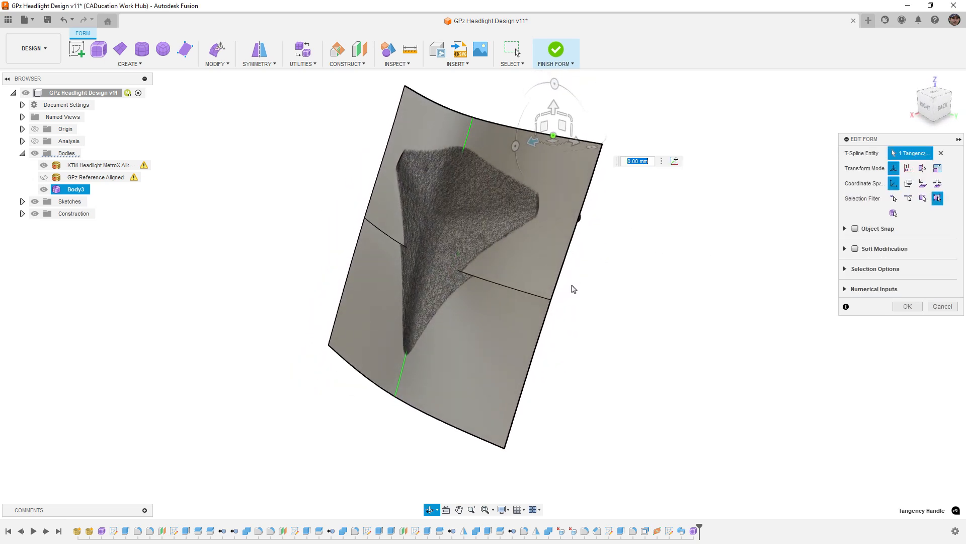
{"action": "double_click", "coordinate": [567, 258]}
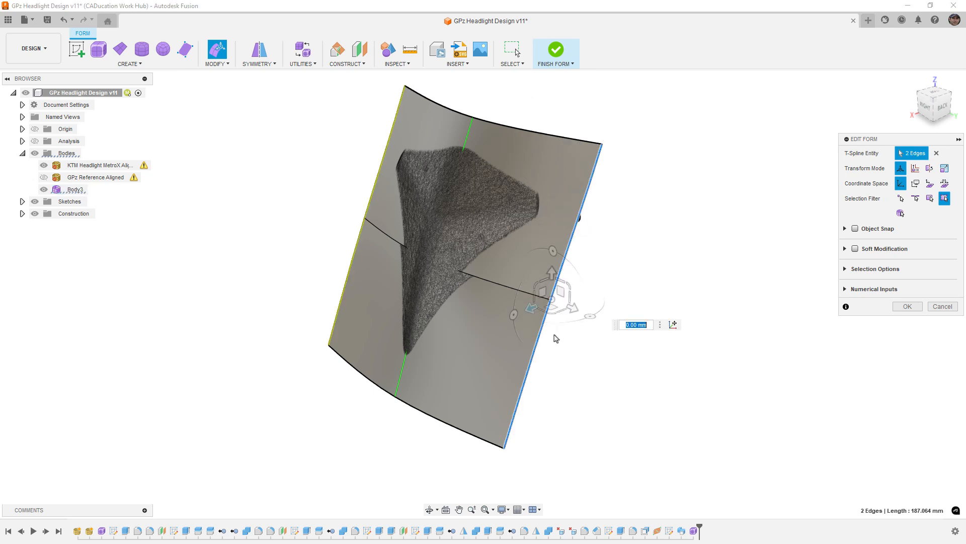
{"action": "middle_click_drag", "start_coordinate": [554, 336], "coordinate": [516, 331], "text": "shift"}
{"action": "left_click_drag", "start_coordinate": [459, 316], "coordinate": [605, 281]}
{"action": "middle_click_drag", "start_coordinate": [604, 279], "coordinate": [603, 269], "text": "shift"}
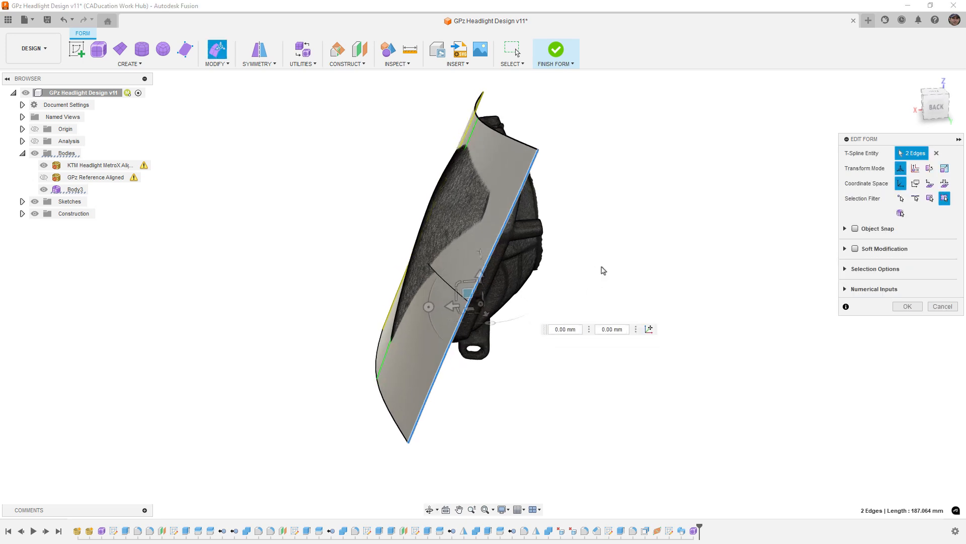
{"action": "left_click", "coordinate": [603, 269]}
Step: Move the surface's center edges about 2.9 mm back toward the headlight mesh and 0.2 mm up
{"action": "double_click", "coordinate": [472, 138]}
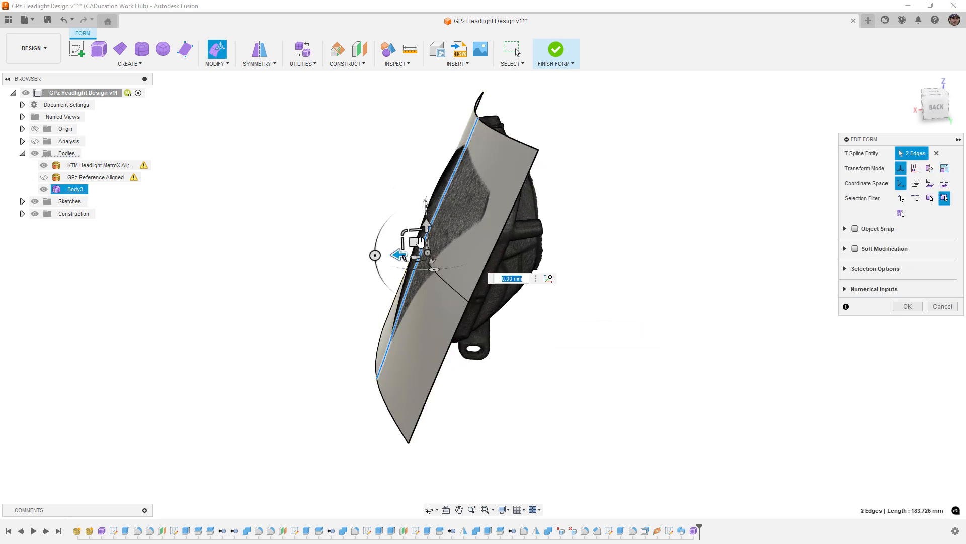
{"action": "left_click_drag", "start_coordinate": [416, 240], "coordinate": [420, 241]}
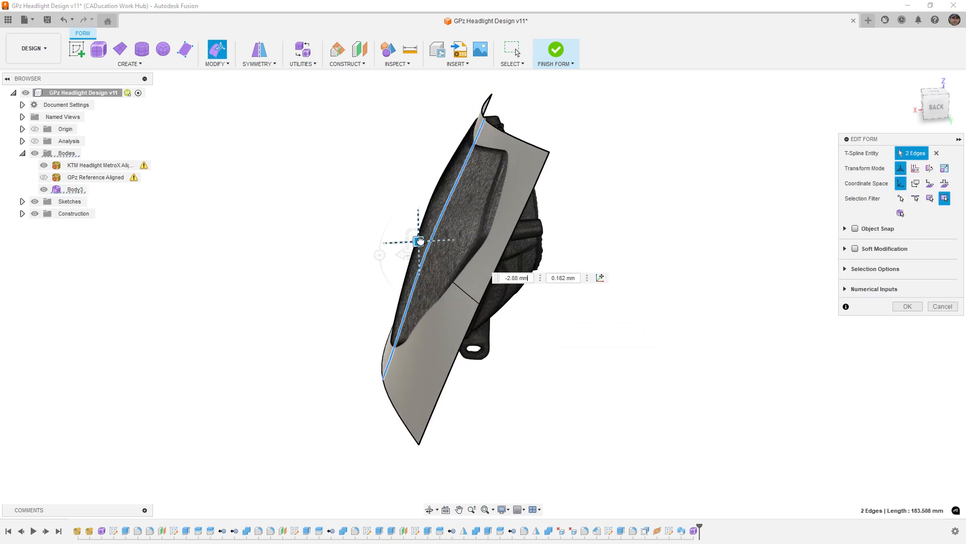
{"action": "left_click", "coordinate": [579, 219]}
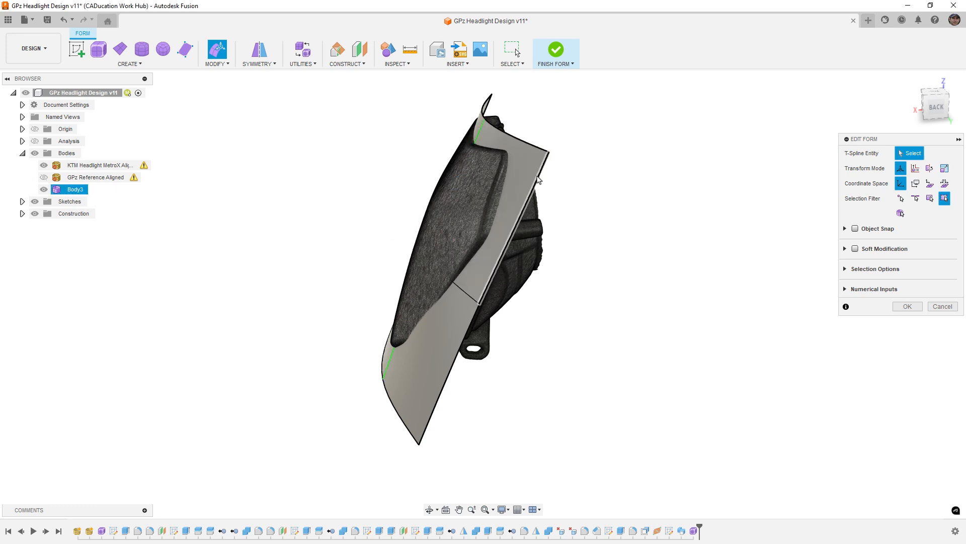
Step: Move the surface's lower outer corner vertex about 7.9 mm back and 4.6 mm down
{"action": "double_click", "coordinate": [422, 437]}
{"action": "left_click", "coordinate": [419, 446]}
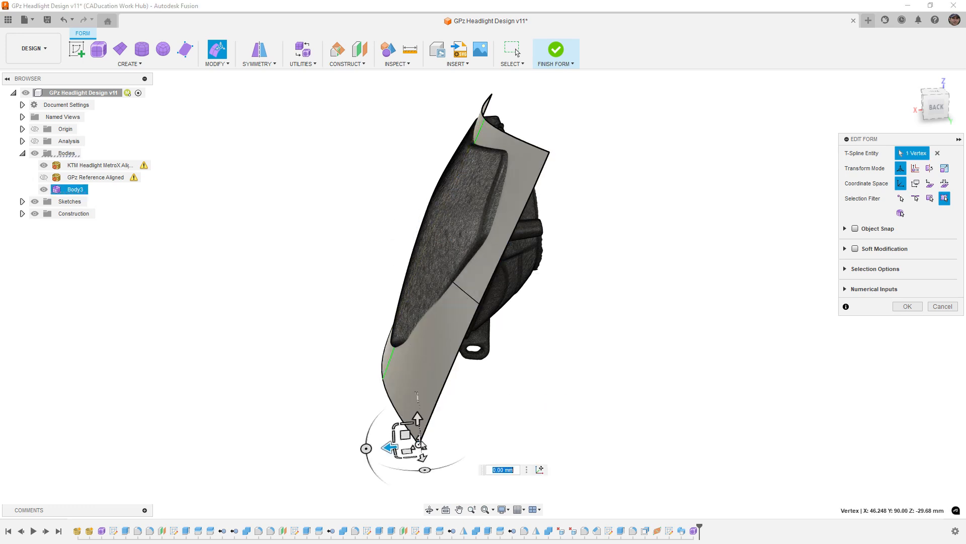
{"action": "left_click_drag", "start_coordinate": [421, 447], "coordinate": [420, 441]}
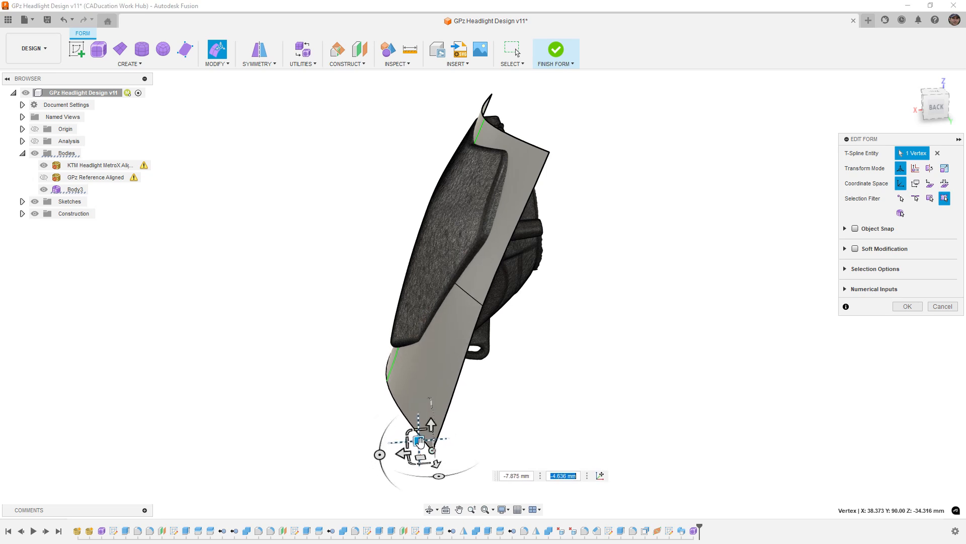
Step: Move the surface's upper outer corner vertex slightly back in the side plane
{"action": "left_click", "coordinate": [549, 151]}
{"action": "left_click_drag", "start_coordinate": [536, 140], "coordinate": [539, 140]}
{"action": "mouse_move", "coordinate": [504, 288]}
{"action": "middle_mouse_down", "text": "shift"}
{"action": "mouse_move", "coordinate": [527, 273]}
{"action": "mouse_move", "coordinate": [509, 266]}
{"action": "mouse_move", "coordinate": [532, 254]}
{"action": "mouse_move", "coordinate": [399, 270]}
{"action": "mouse_move", "coordinate": [488, 276]}
{"action": "middle_mouse_up", "text": "shift"}
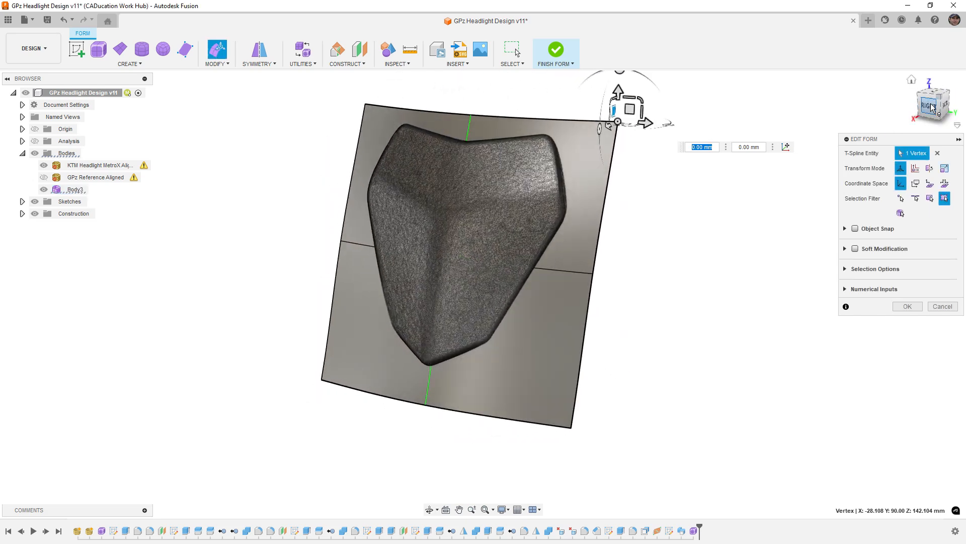
Step: Switch the T-Spline surface to box display and clear the vertex selection
{"action": "left_click", "coordinate": [932, 107]}
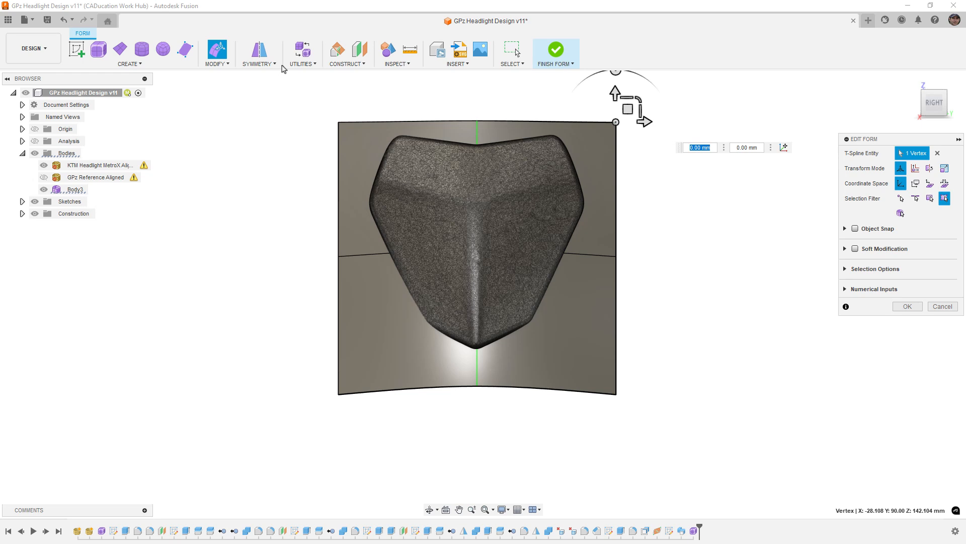
{"action": "left_click", "coordinate": [301, 64]}
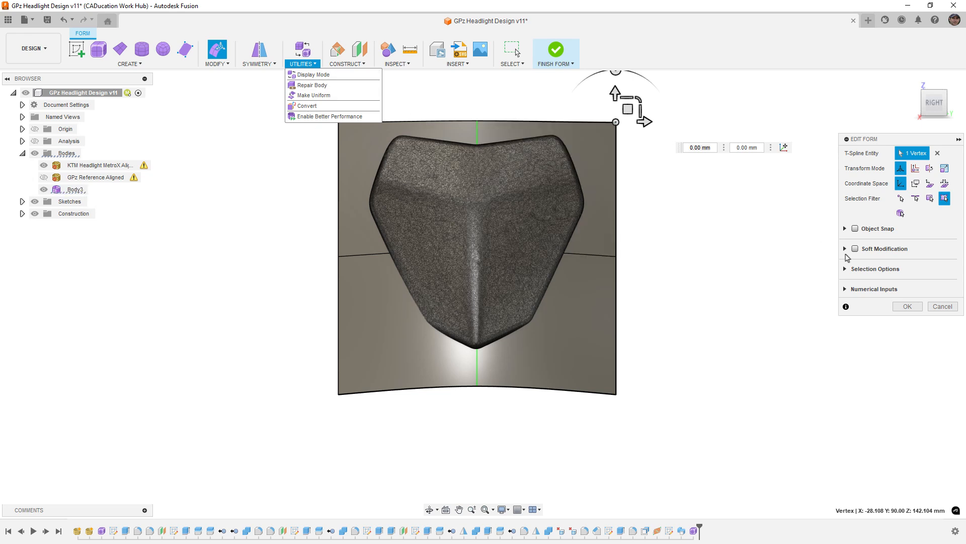
{"action": "left_click", "coordinate": [847, 268]}
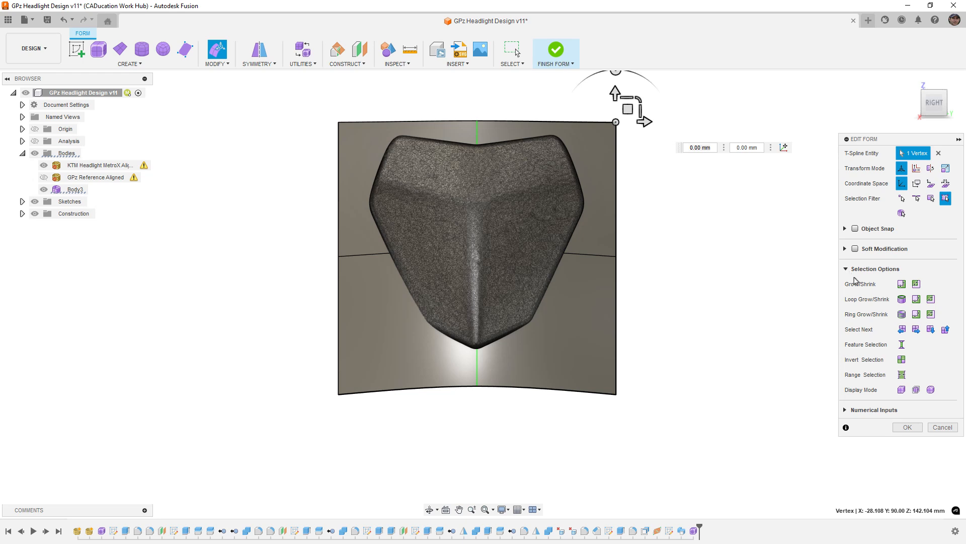
{"action": "left_click", "coordinate": [902, 390]}
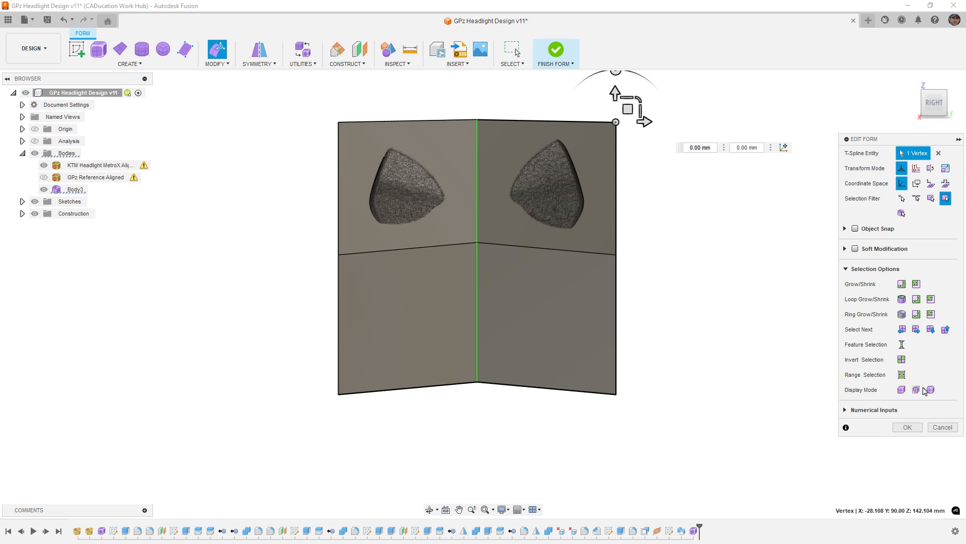
{"action": "left_click", "coordinate": [846, 271]}
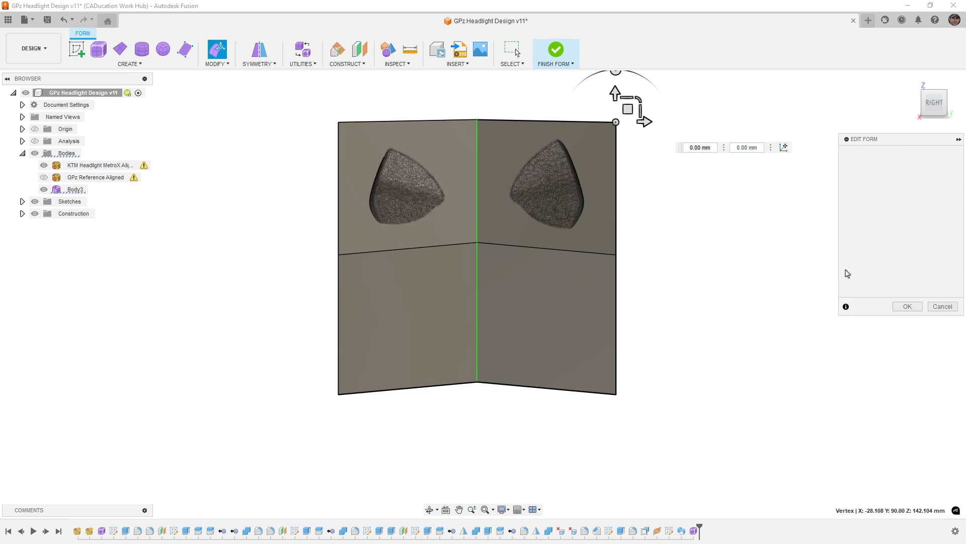
{"action": "middle_click_drag", "start_coordinate": [785, 297], "coordinate": [680, 330], "text": "shift"}
{"action": "left_click", "coordinate": [648, 322]}
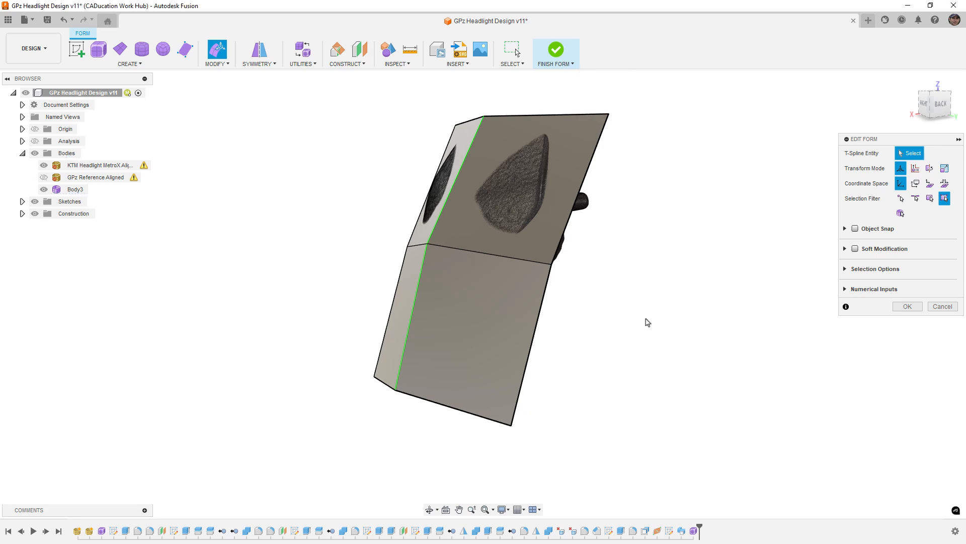
Step: View the surface in control frame display against the headlight mesh and return it to box display
{"action": "key", "text": "alt+2"}
{"action": "middle_click_drag", "start_coordinate": [606, 311], "coordinate": [570, 303], "text": "shift"}
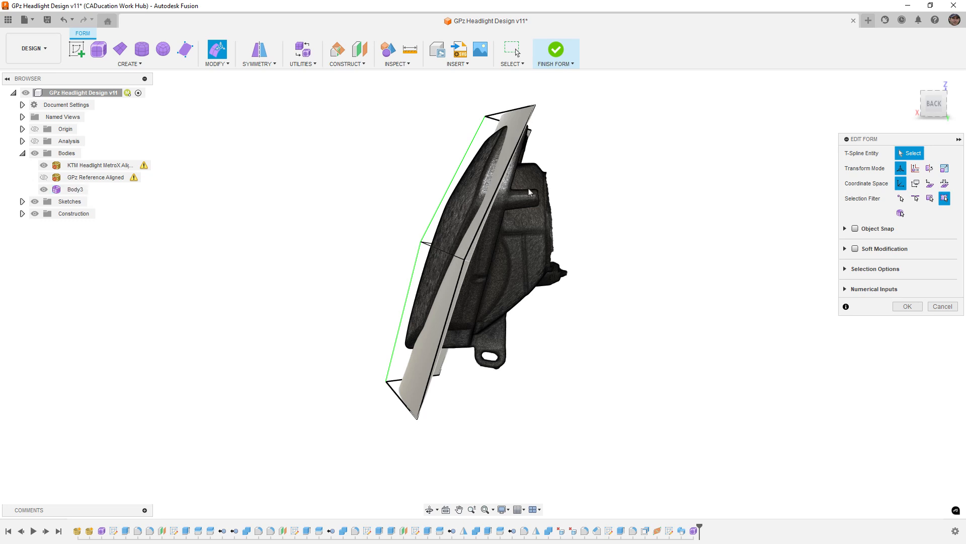
{"action": "middle_click_drag", "start_coordinate": [515, 176], "coordinate": [548, 192], "text": "shift"}
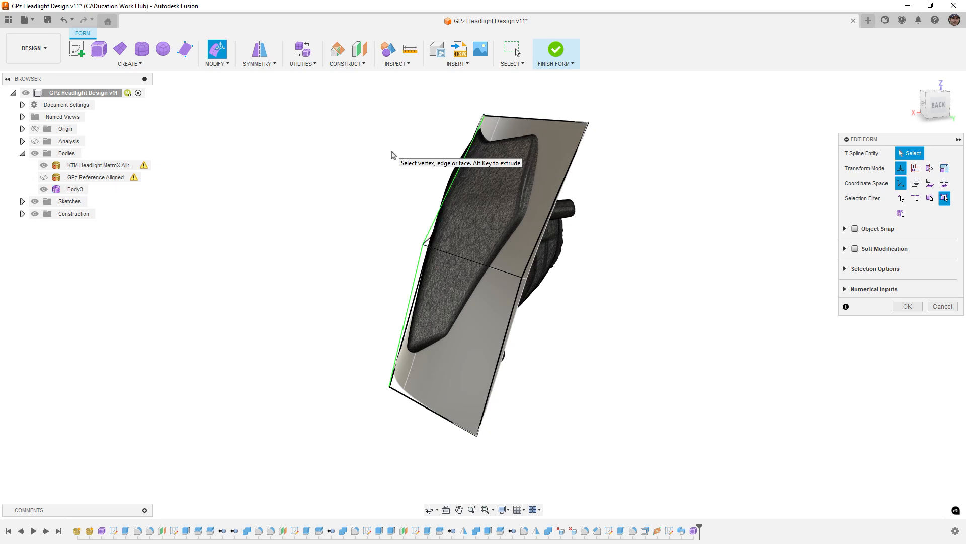
{"action": "key", "text": "ctrl+1"}
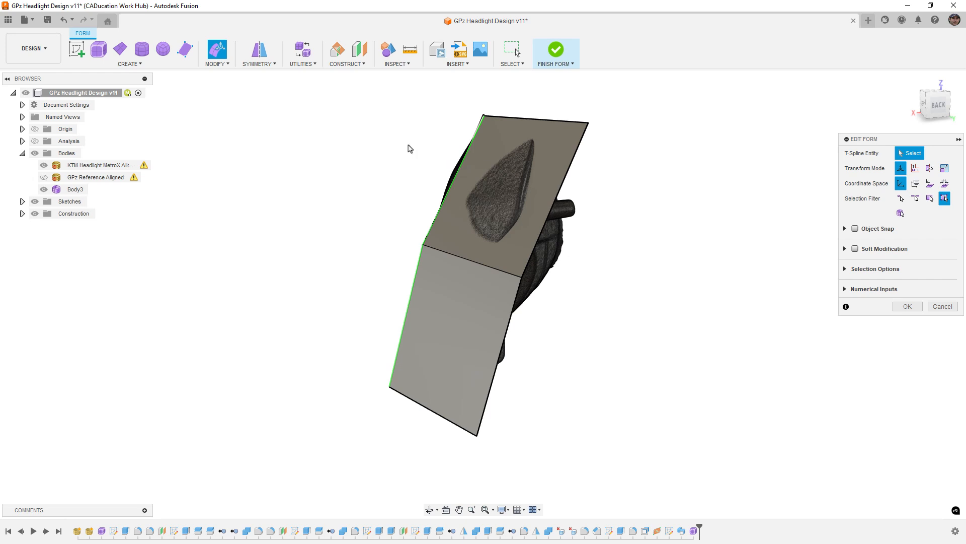
Step: In the front view, move the surface's upper outer corner vertex about 28 mm inward and 1.2 mm down
{"action": "middle_click_drag", "start_coordinate": [425, 198], "coordinate": [474, 199], "text": "shift"}
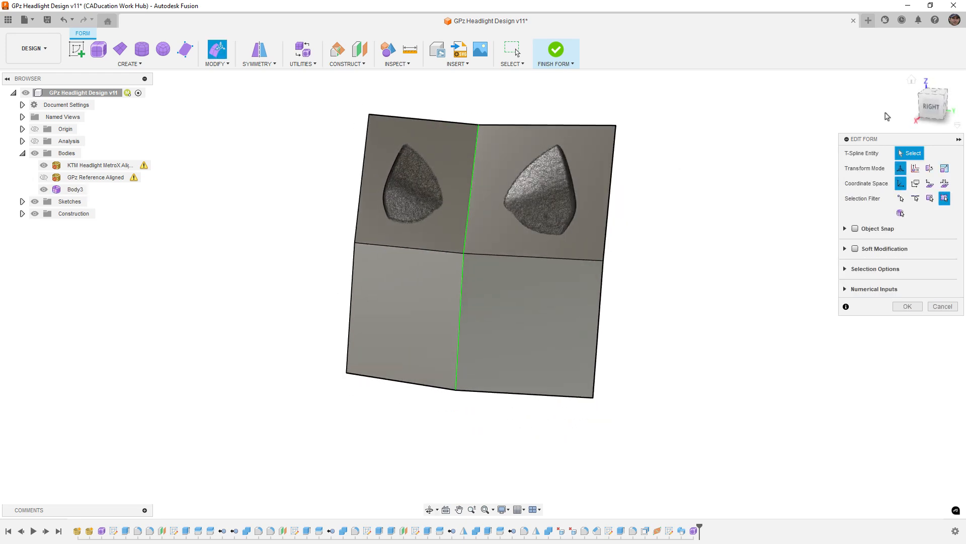
{"action": "left_click", "coordinate": [929, 108]}
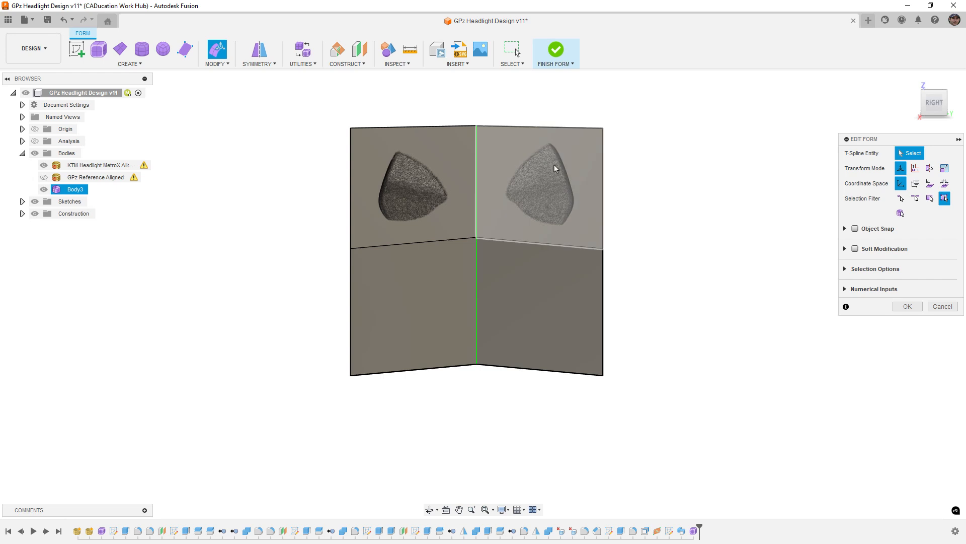
{"action": "scroll", "coordinate": [559, 166], "scroll_direction": "up", "scroll_amount": 3}
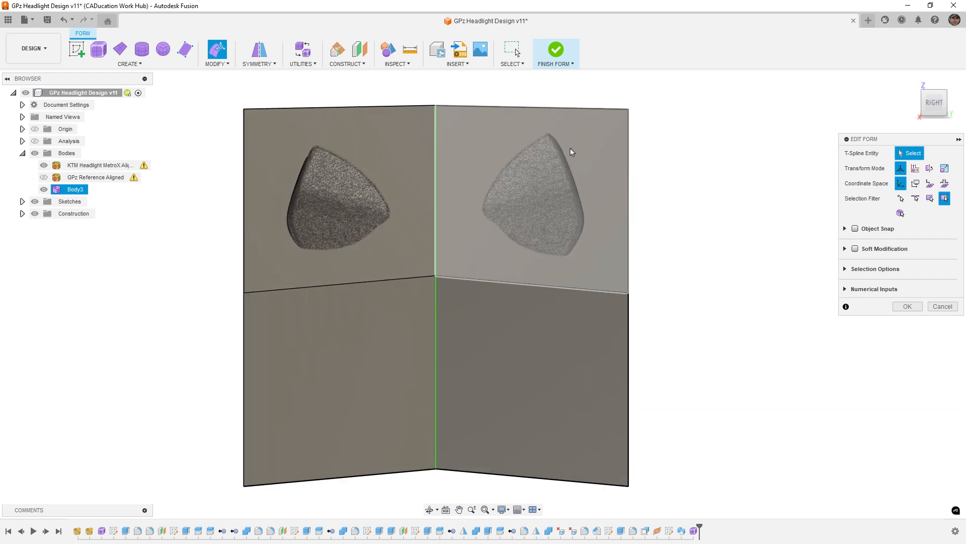
{"action": "left_click", "coordinate": [628, 109]}
{"action": "left_click_drag", "start_coordinate": [640, 94], "coordinate": [581, 98]}
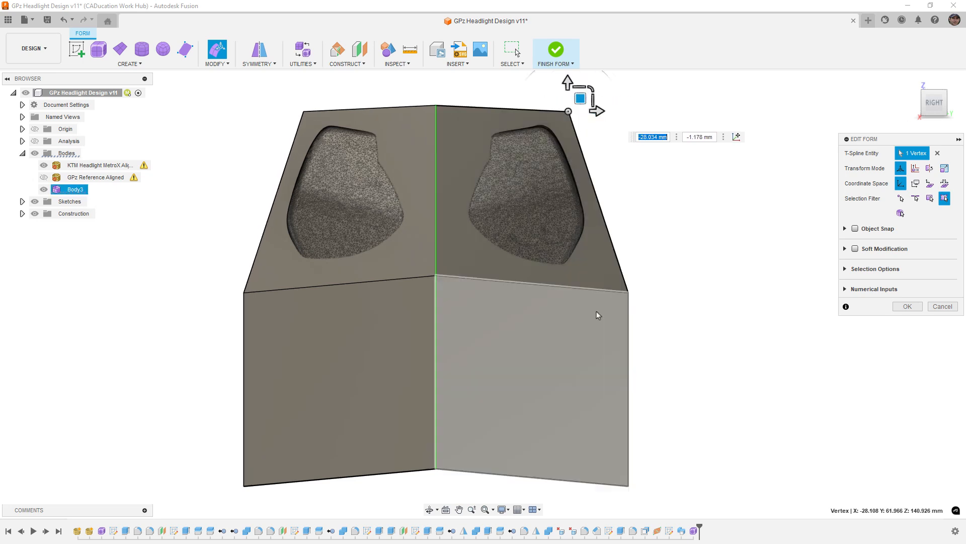
Step: Move the surface's lower outer corner vertex about 54 mm inward and 5.4 mm up, refining it from behind the headlight
{"action": "left_click", "coordinate": [629, 485]}
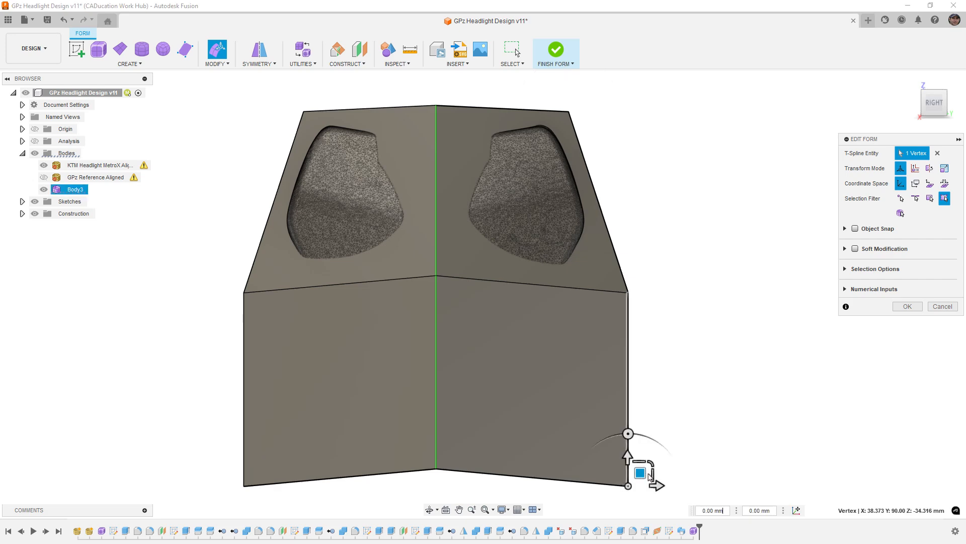
{"action": "left_click_drag", "start_coordinate": [640, 474], "coordinate": [560, 463]}
{"action": "middle_click_drag", "start_coordinate": [669, 341], "coordinate": [463, 317], "text": "shift"}
{"action": "left_click", "coordinate": [937, 100]}
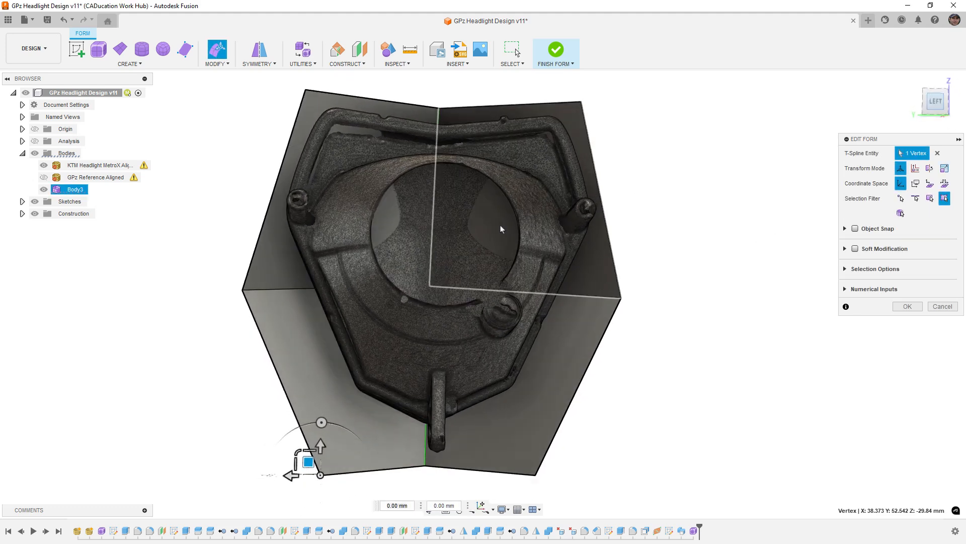
{"action": "left_click_drag", "start_coordinate": [313, 463], "coordinate": [344, 460]}
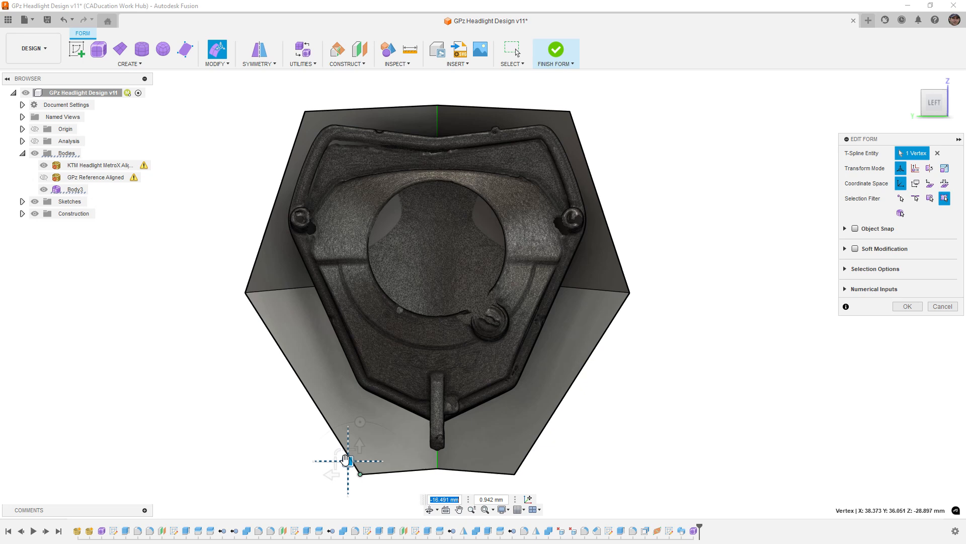
Step: Move the middle outer vertex about 15.5 mm inward and 28 mm up, and the upper outer corner about 4.9 mm inward and 0.5 mm up
{"action": "left_click", "coordinate": [245, 292]}
{"action": "left_click_drag", "start_coordinate": [233, 279], "coordinate": [266, 219]}
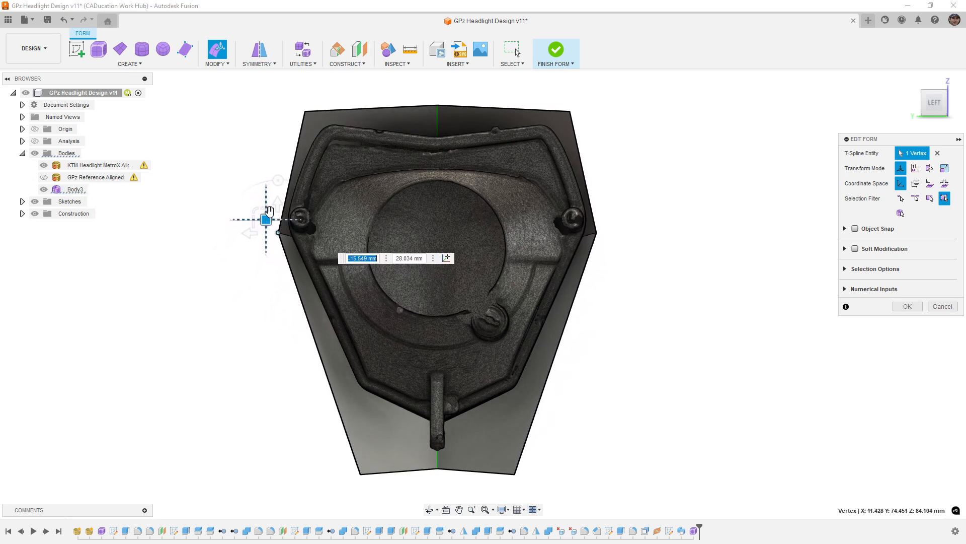
{"action": "left_click", "coordinate": [305, 112]}
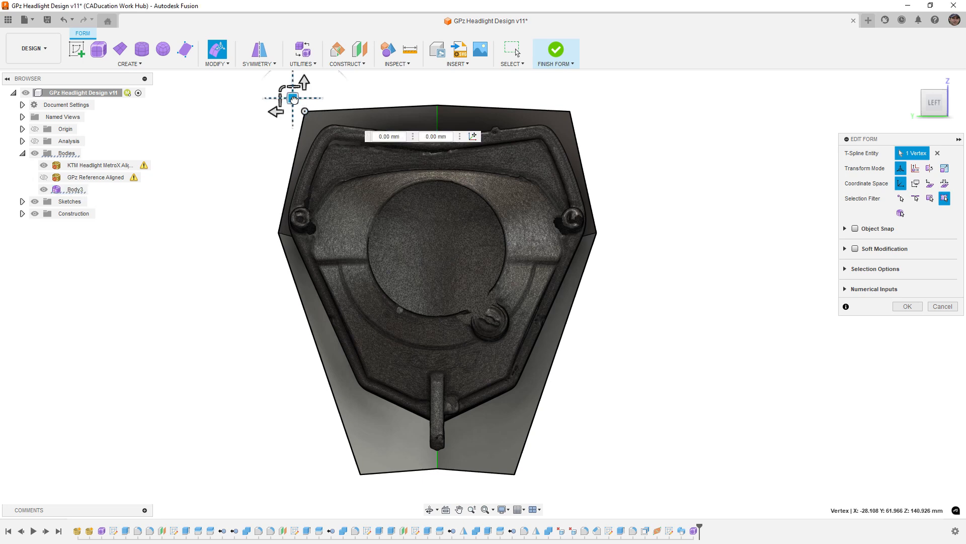
{"action": "left_click_drag", "start_coordinate": [294, 99], "coordinate": [303, 98]}
Step: Move the middle outer vertex about 3.5 mm outward and 6.1 mm up, and the lower outer corner about 4.9 mm inward and 5.7 mm up
{"action": "left_click", "coordinate": [278, 233]}
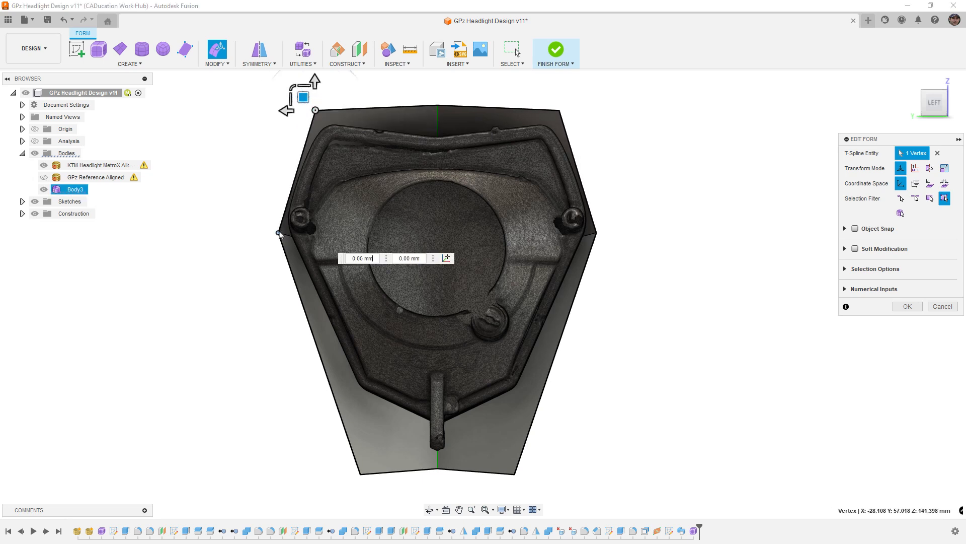
{"action": "left_click_drag", "start_coordinate": [279, 233], "coordinate": [259, 206]}
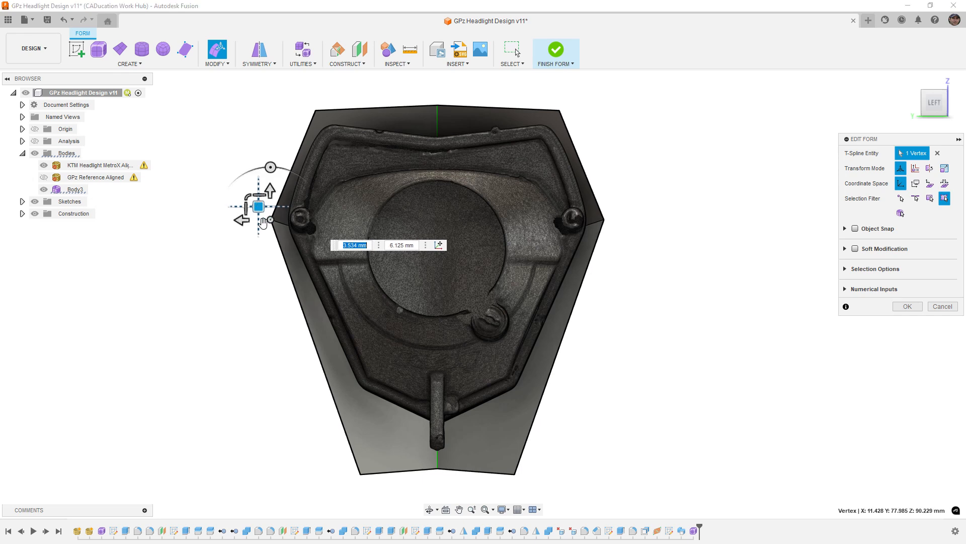
{"action": "left_click", "coordinate": [348, 461]}
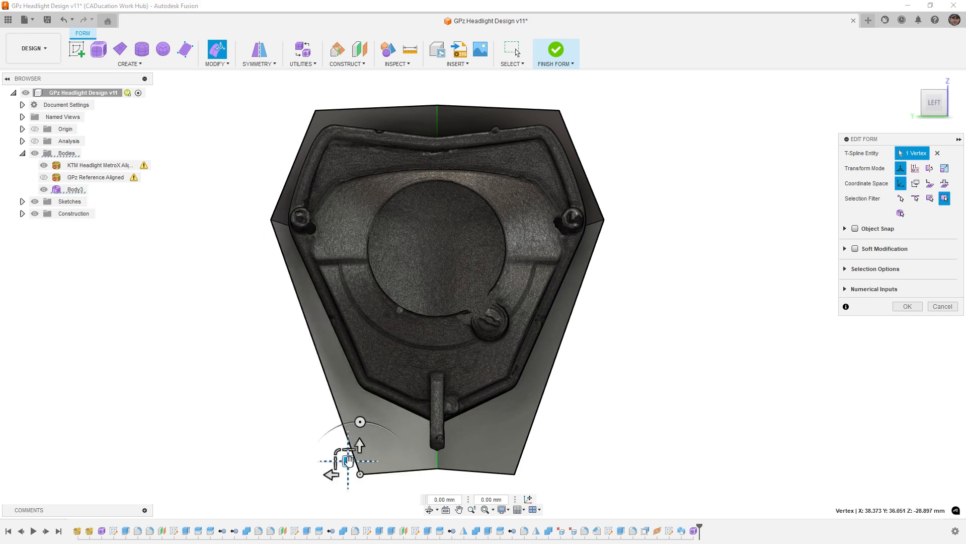
{"action": "left_click_drag", "start_coordinate": [349, 461], "coordinate": [358, 448]}
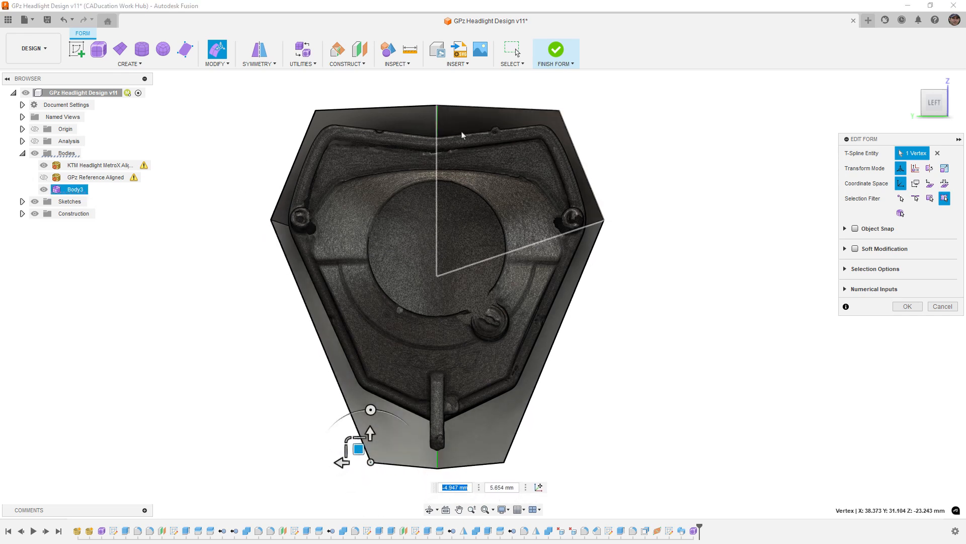
Step: Move the upper center vertex slightly down and clear the selection
{"action": "left_click", "coordinate": [437, 106]}
{"action": "left_click_drag", "start_coordinate": [426, 91], "coordinate": [425, 100]}
{"action": "left_click", "coordinate": [277, 382]}
Step: Switch the surface to smooth display and check its fit to the lens from the front and side
{"action": "middle_click_drag", "start_coordinate": [395, 323], "coordinate": [490, 321], "text": "shift"}
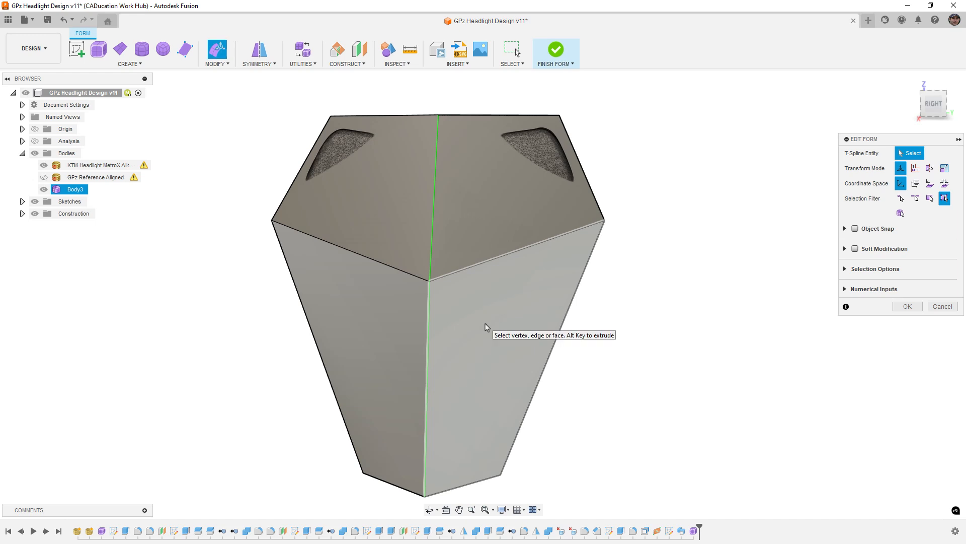
{"action": "key", "text": "alt+3"}
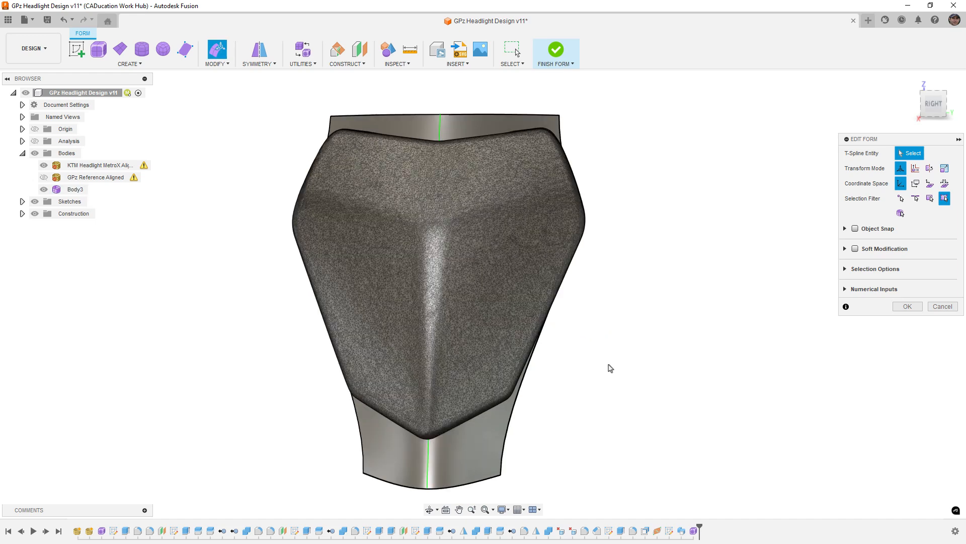
{"action": "middle_click_drag", "start_coordinate": [608, 350], "coordinate": [433, 428], "text": "shift"}
{"action": "left_click", "coordinate": [374, 431]}
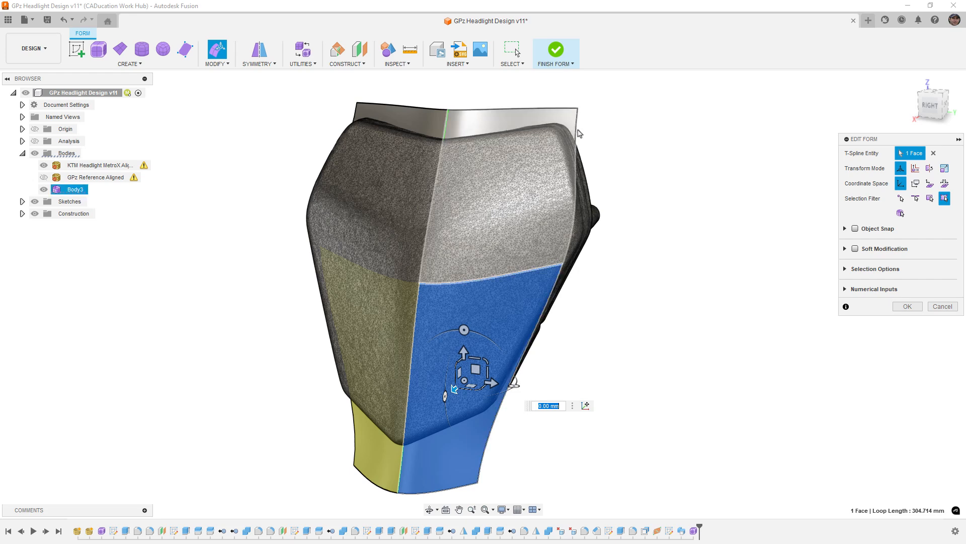
{"action": "middle_click_drag", "start_coordinate": [556, 328], "coordinate": [619, 317], "text": "shift"}
{"action": "left_click", "coordinate": [670, 238]}
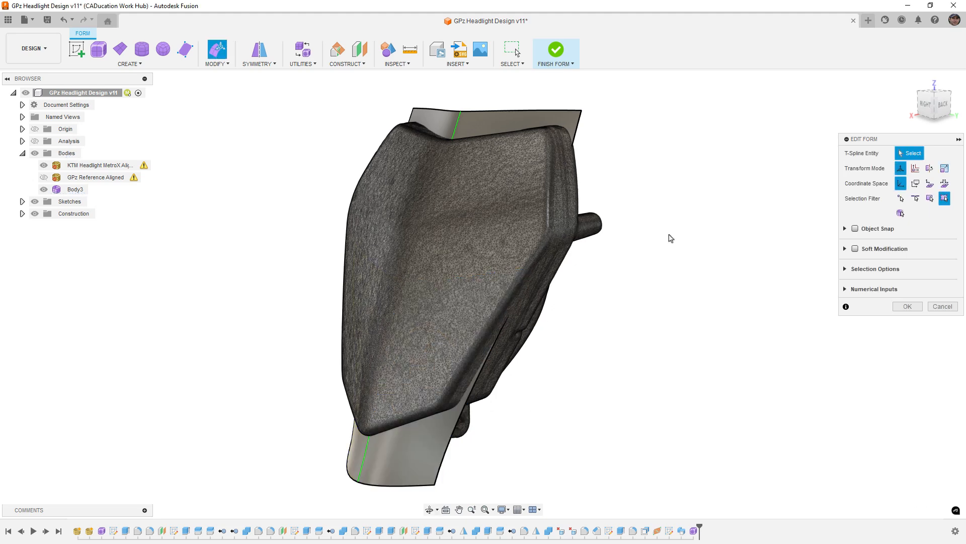
{"action": "middle_click_drag", "start_coordinate": [603, 235], "coordinate": [534, 169], "text": "shift"}
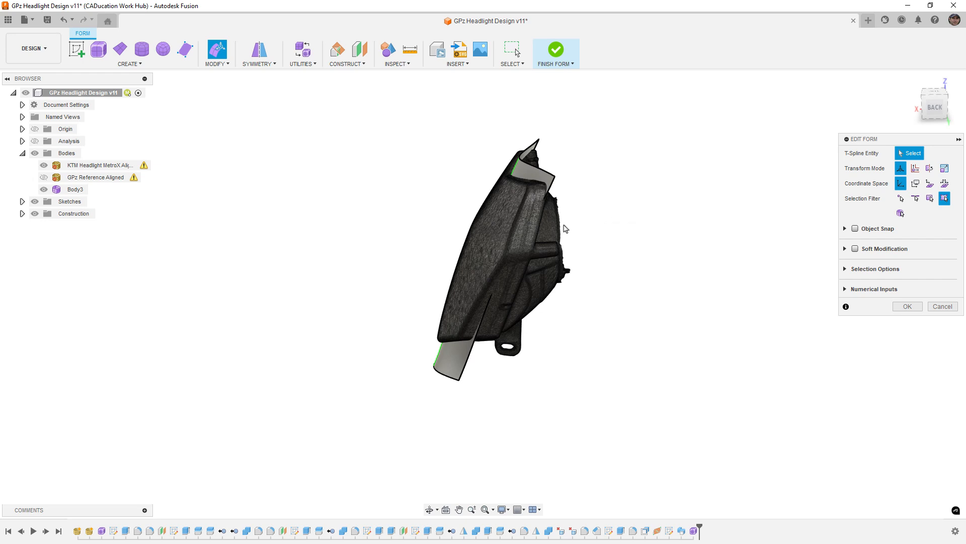
Step: Extrude the surface's two outer side edges 20 mm outward in the front view
{"action": "middle_click_drag", "start_coordinate": [593, 235], "coordinate": [638, 236], "text": "shift"}
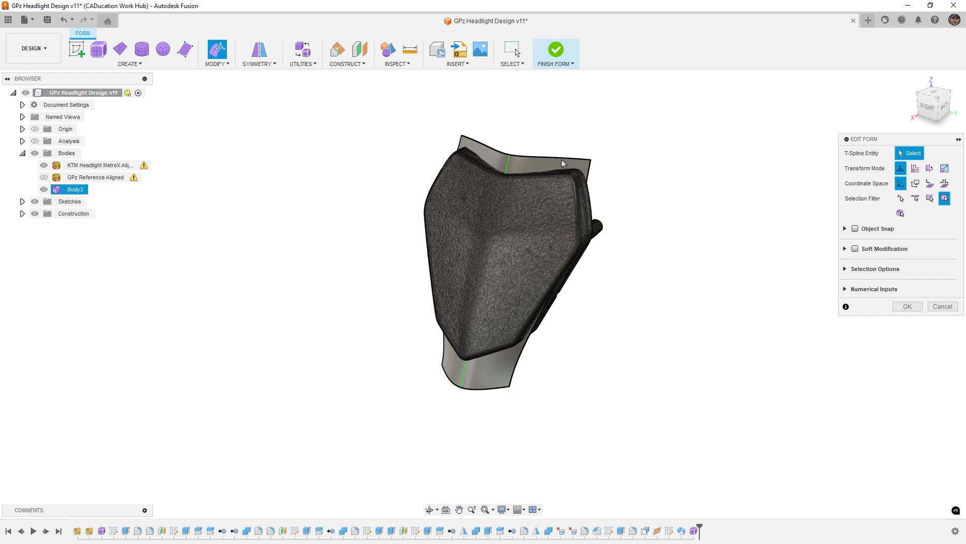
{"action": "double_click", "coordinate": [591, 173]}
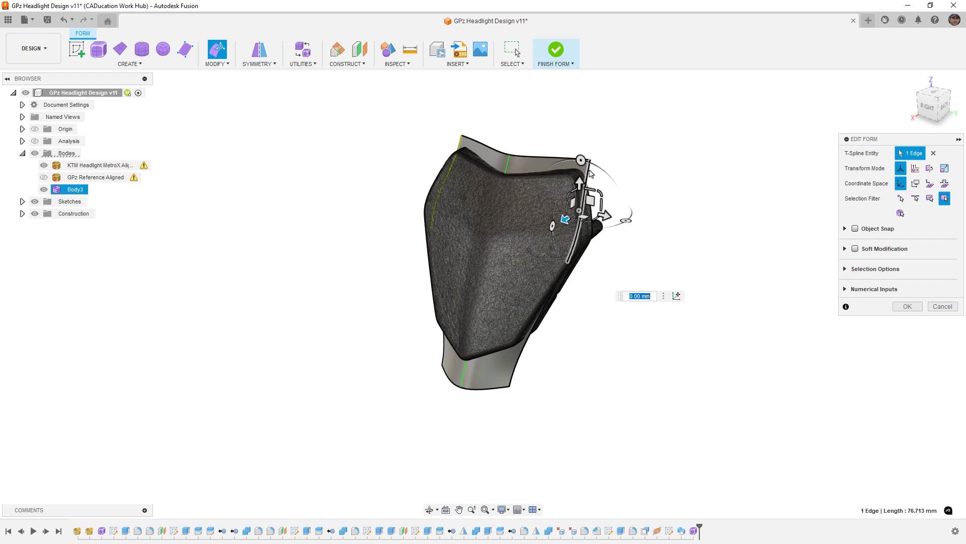
{"action": "left_click", "coordinate": [928, 108]}
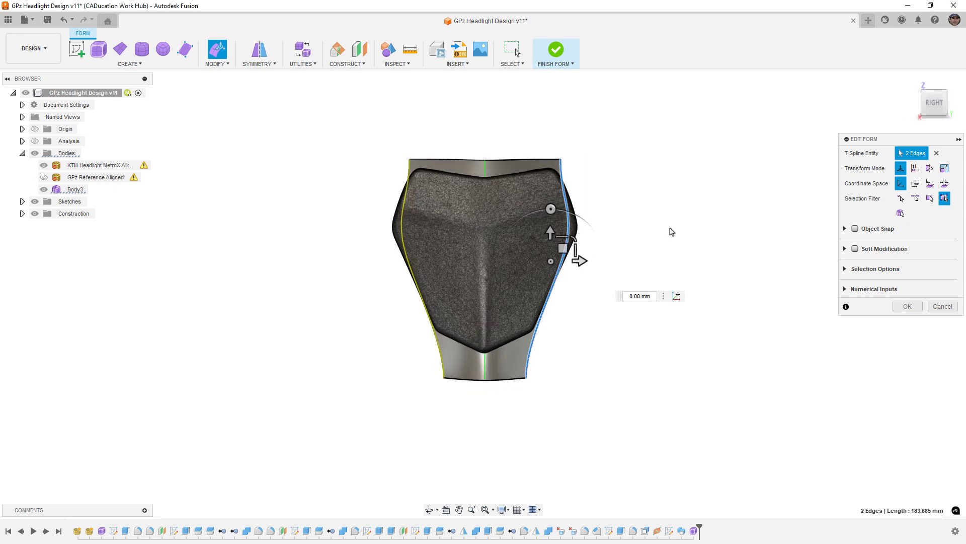
{"action": "left_click_drag", "start_coordinate": [580, 260], "coordinate": [603, 262]}
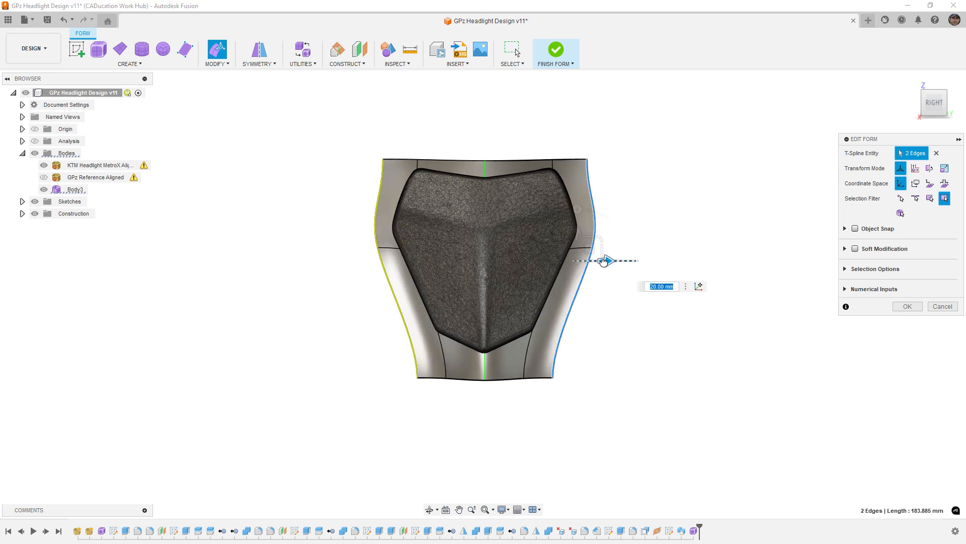
Step: Extrude the new outer side edges about 42 mm back and 6.4 mm down in the side view
{"action": "middle_click_drag", "start_coordinate": [659, 337], "coordinate": [594, 335], "text": "shift"}
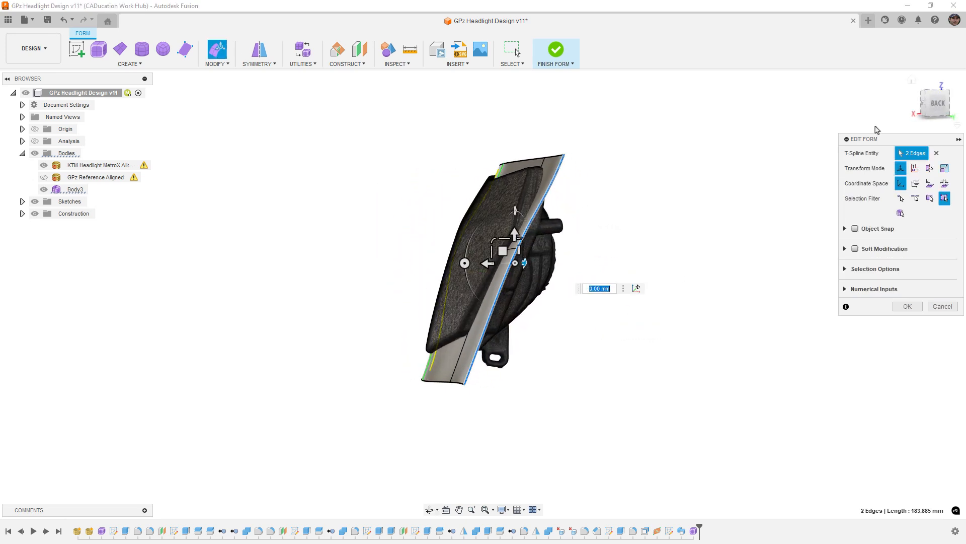
{"action": "scroll", "coordinate": [498, 267], "scroll_direction": "up", "scroll_amount": 3}
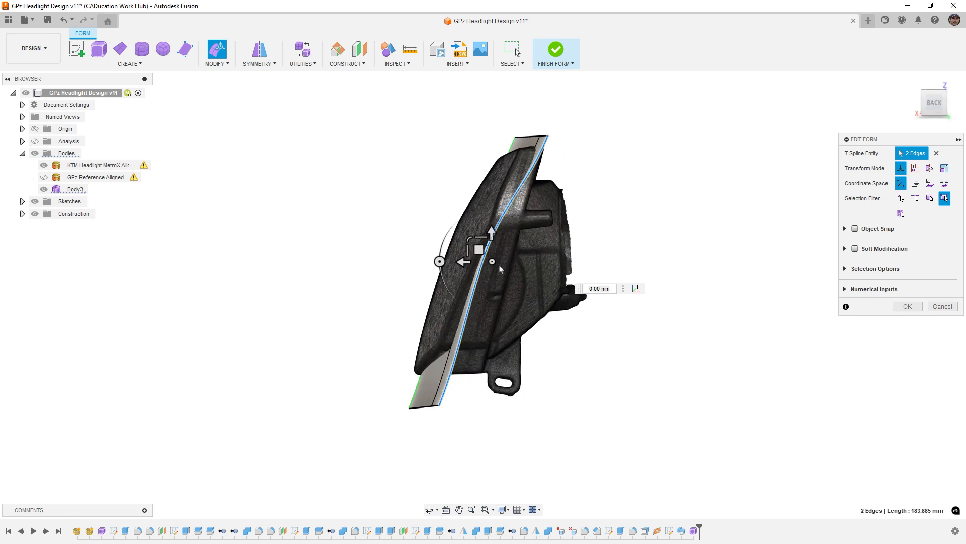
{"action": "left_click_drag", "start_coordinate": [483, 251], "coordinate": [556, 262]}
{"action": "key", "text": "Tab"}
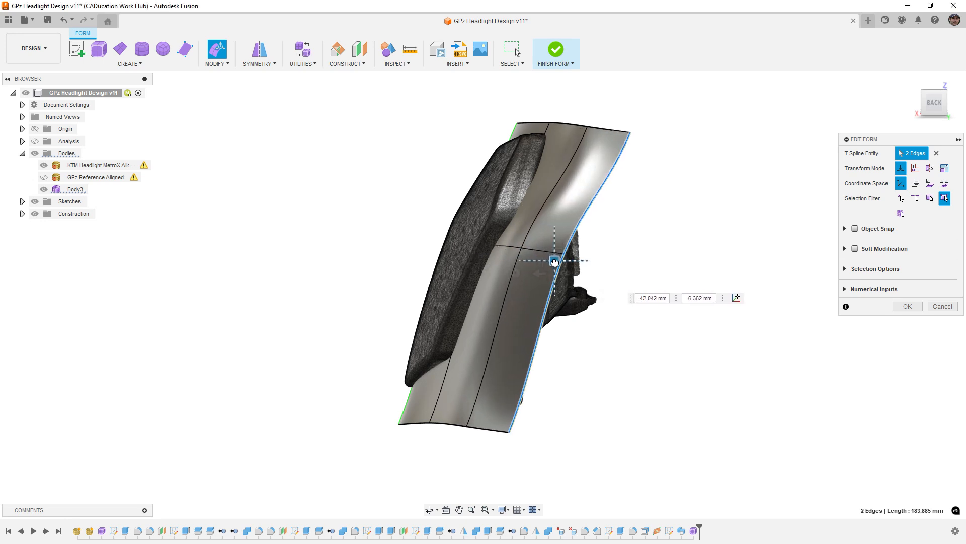
Step: Clear the edge selection and inspect the extended side surfaces from both sides of the headlight
{"action": "middle_click_drag", "start_coordinate": [515, 302], "coordinate": [657, 299], "text": "shift"}
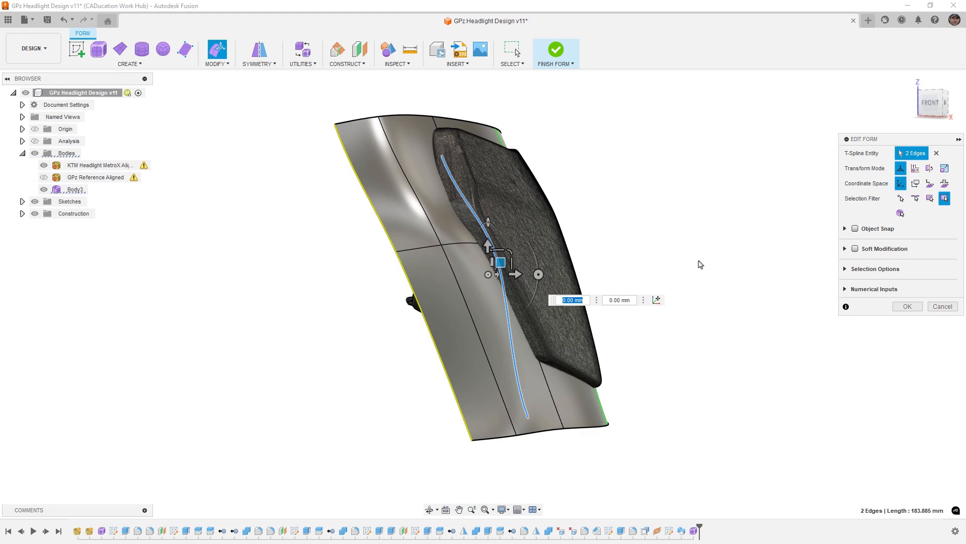
{"action": "middle_click_drag", "start_coordinate": [725, 212], "coordinate": [609, 216], "text": "shift"}
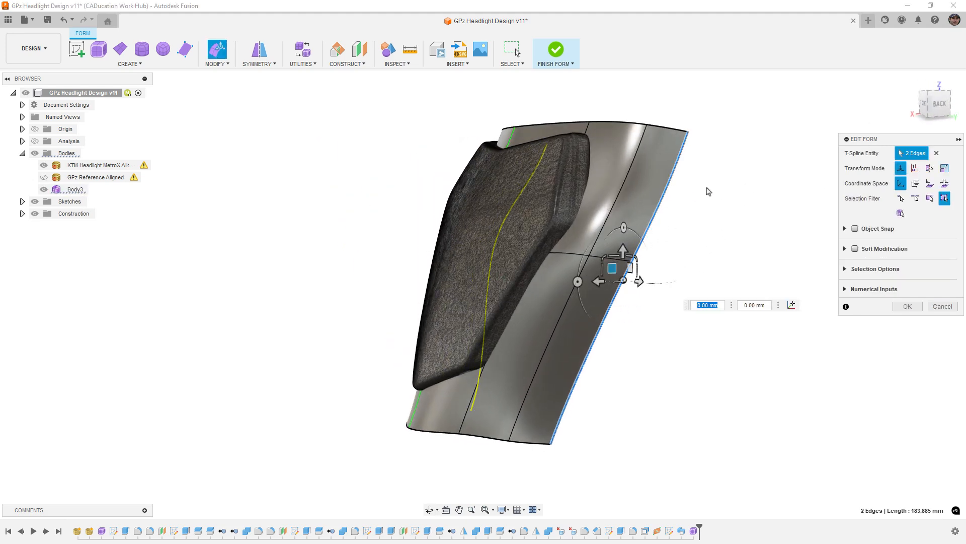
{"action": "left_click", "coordinate": [727, 187]}
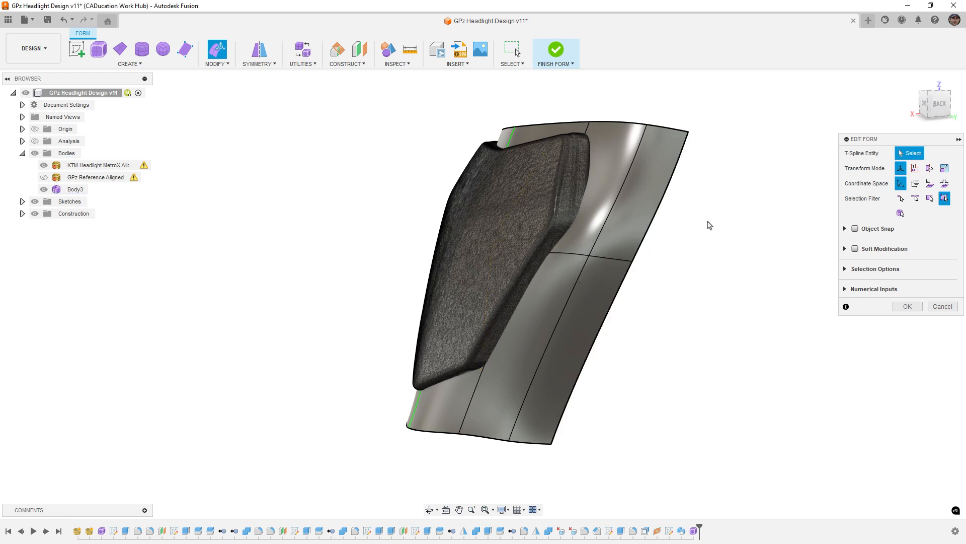
{"action": "middle_click_drag", "start_coordinate": [698, 222], "coordinate": [570, 171], "text": "shift"}
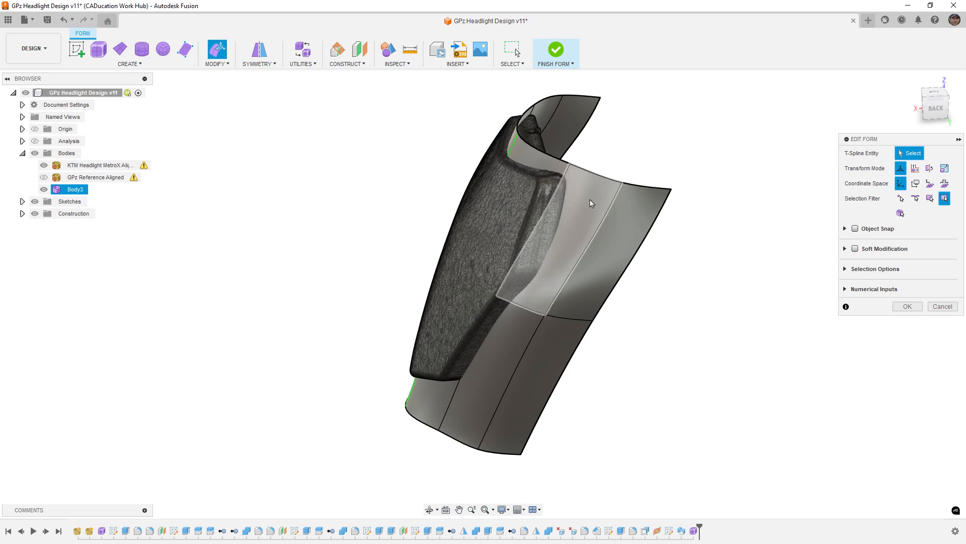
{"action": "middle_click_drag", "start_coordinate": [584, 195], "coordinate": [557, 259], "text": "shift"}
Step: Examine the side faces, vertices and edges in control frame and box display, and return to smooth display
{"action": "left_click", "coordinate": [557, 260]}
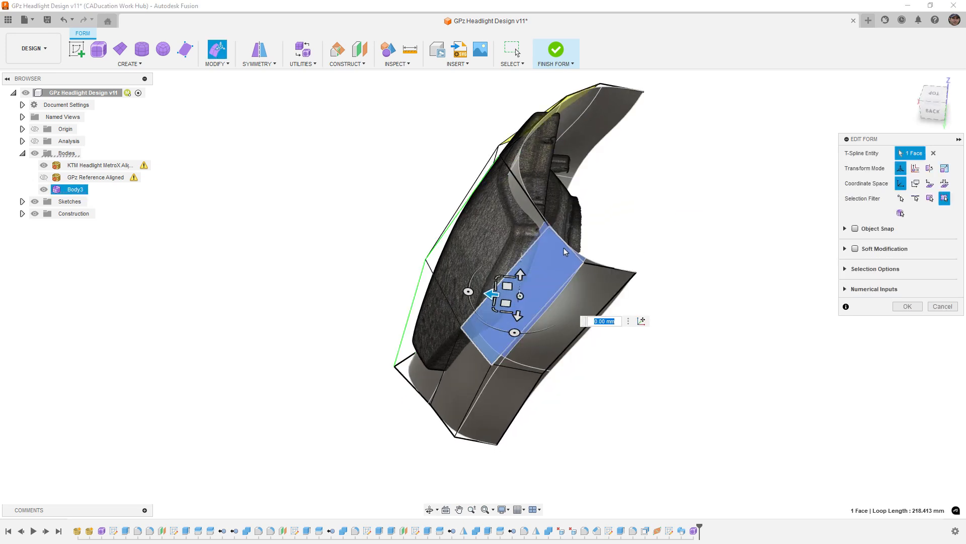
{"action": "left_click", "coordinate": [635, 211]}
{"action": "middle_click_drag", "start_coordinate": [636, 211], "coordinate": [602, 207], "text": "shift"}
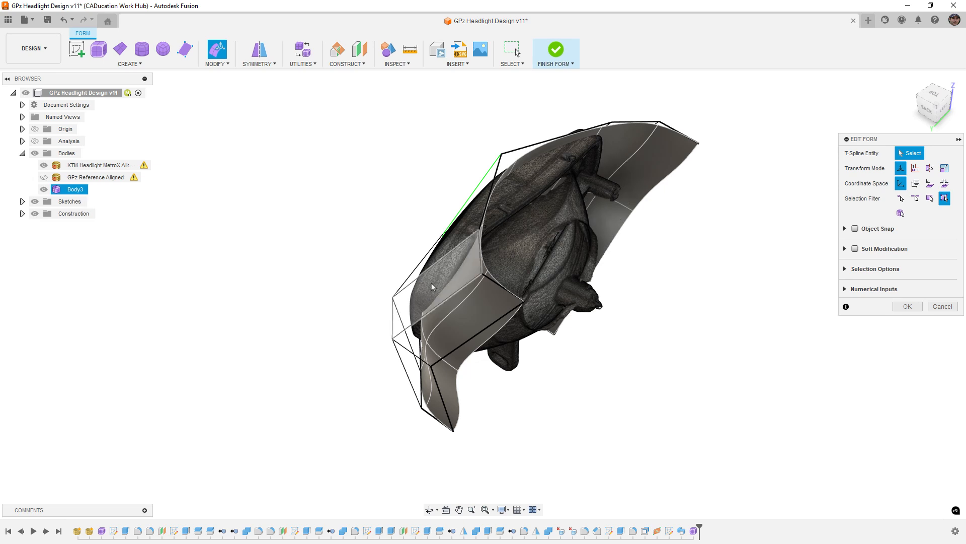
{"action": "left_click", "coordinate": [393, 298]}
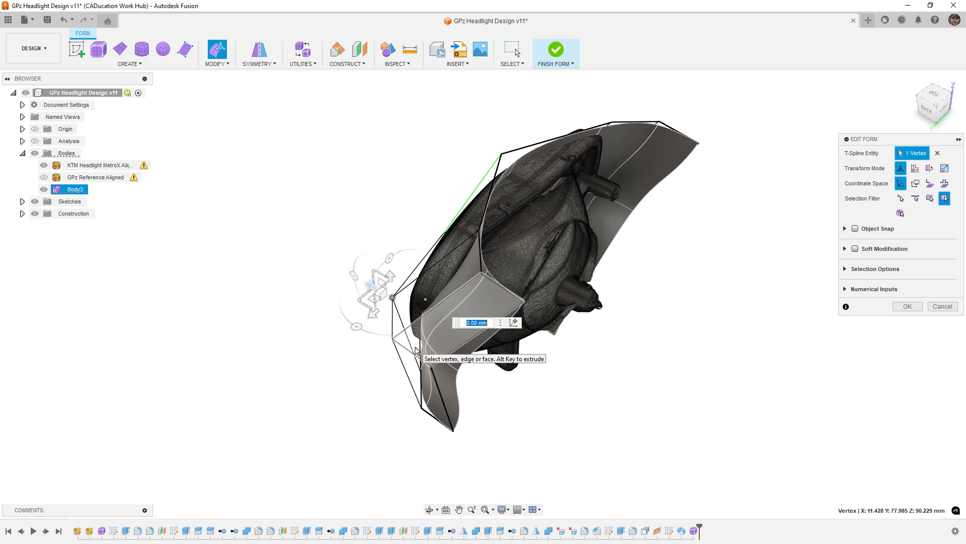
{"action": "middle_click_drag", "start_coordinate": [451, 353], "coordinate": [544, 262], "text": "shift"}
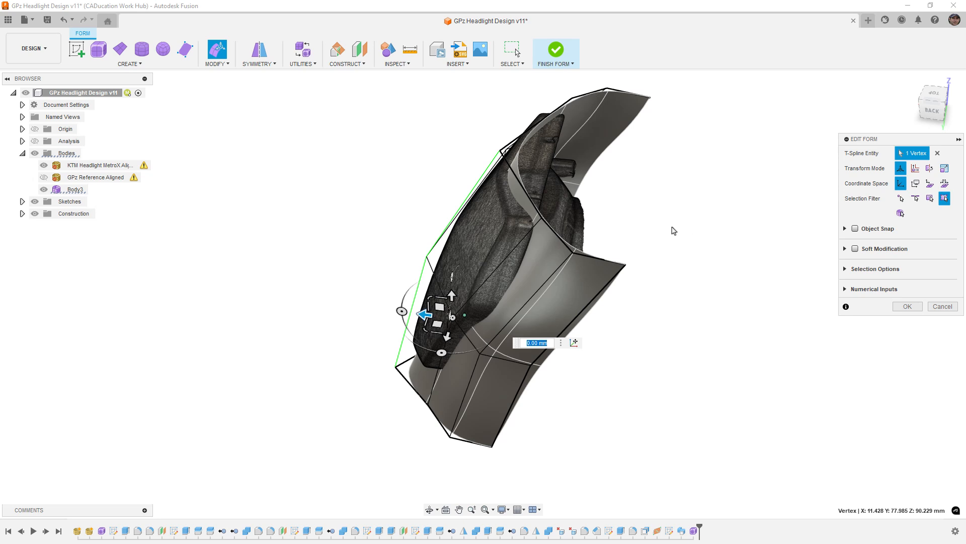
{"action": "left_click", "coordinate": [646, 219]}
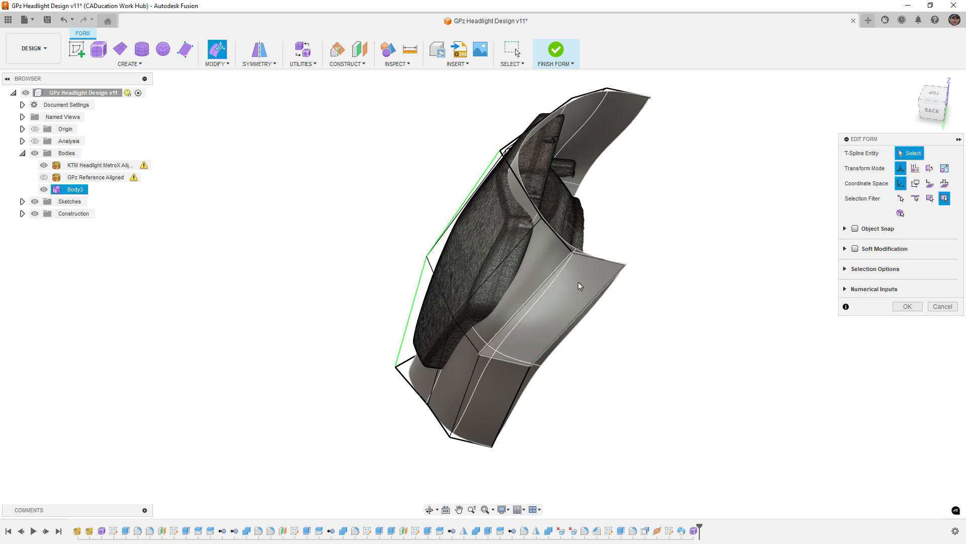
{"action": "middle_click_drag", "start_coordinate": [568, 283], "coordinate": [576, 276], "text": "shift"}
{"action": "left_click", "coordinate": [575, 275]}
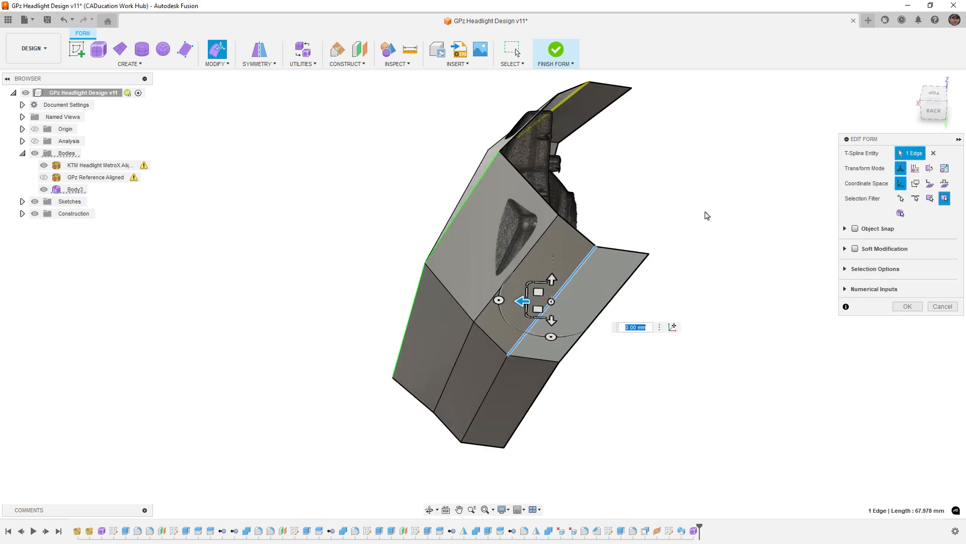
{"action": "middle_click_drag", "start_coordinate": [703, 213], "coordinate": [683, 225], "text": "shift"}
{"action": "key", "text": "alt+3"}
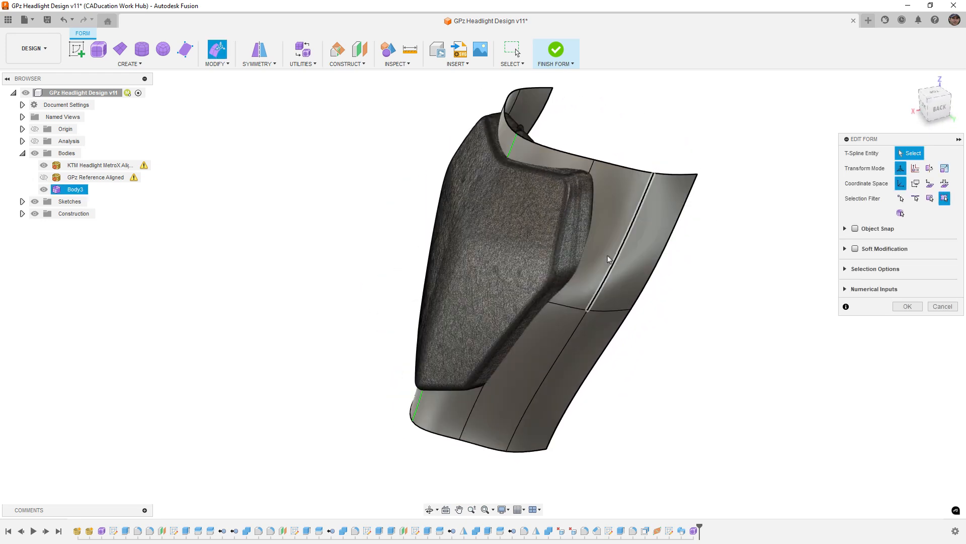
Step: Set up a Bevel Edge on the side edge line nearest the lens with offset ratio 0.20, 2 segments and crown 1.00
{"action": "middle_click_drag", "start_coordinate": [607, 253], "coordinate": [566, 177], "text": "shift"}
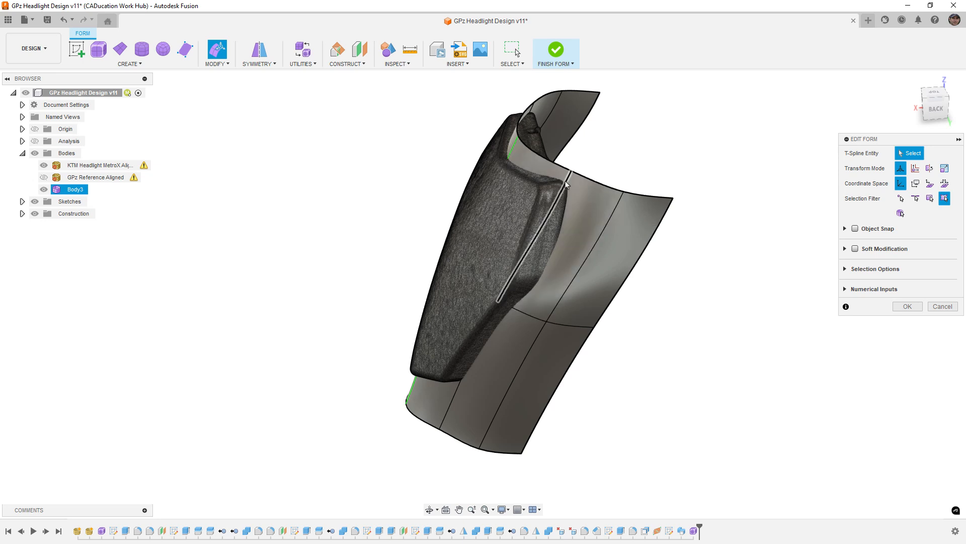
{"action": "double_click", "coordinate": [551, 211]}
{"action": "left_click", "coordinate": [222, 64]}
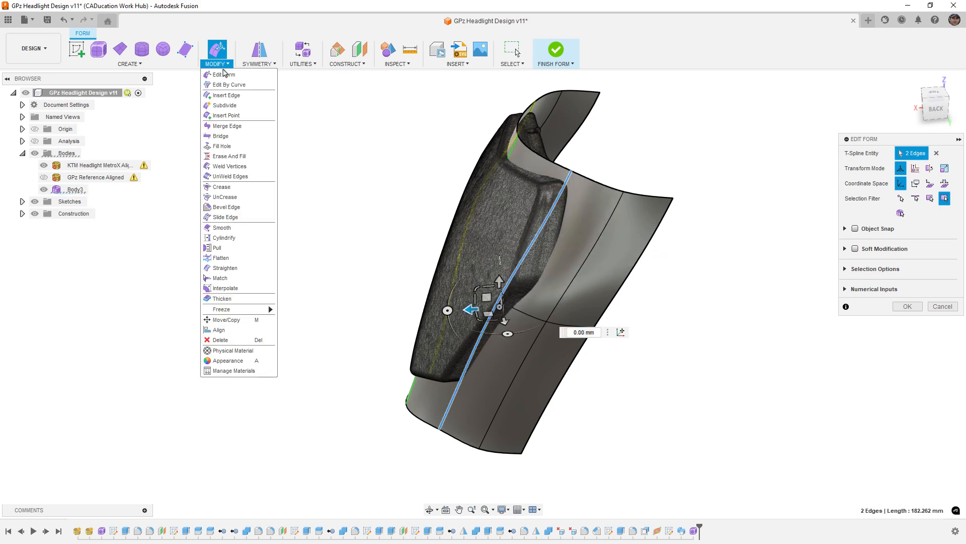
{"action": "left_click", "coordinate": [226, 207]}
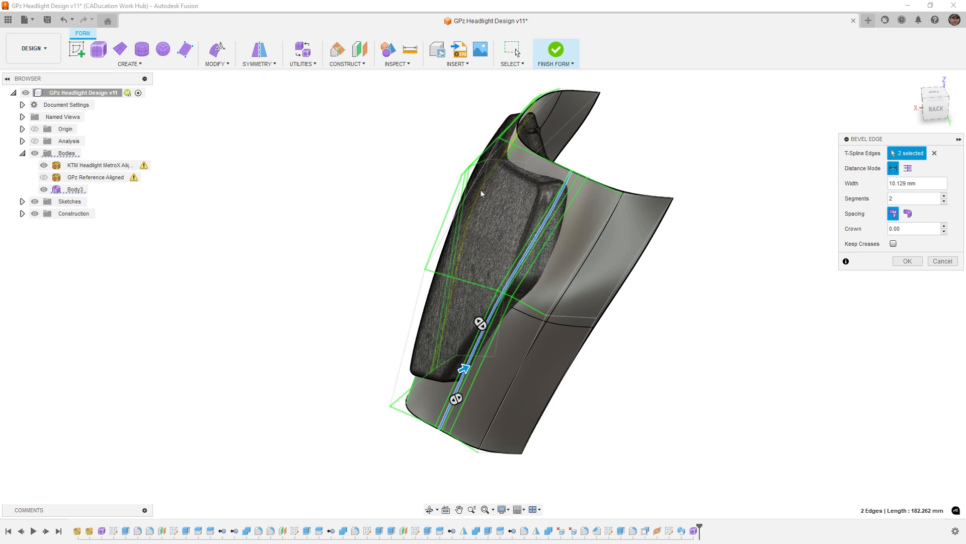
{"action": "left_click", "coordinate": [908, 169]}
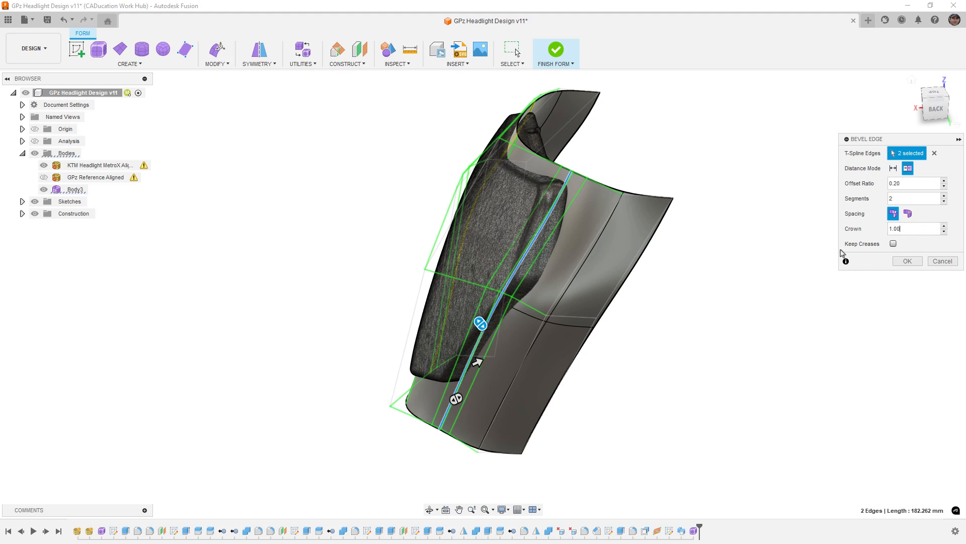
Step: Compare crown 0.00 and 1.00 on the bevel preview, and apply the bevel with crown 1.00
{"action": "middle_click_drag", "start_coordinate": [574, 228], "coordinate": [488, 283], "text": "shift"}
{"action": "scroll", "coordinate": [488, 284], "scroll_direction": "up", "scroll_amount": 5}
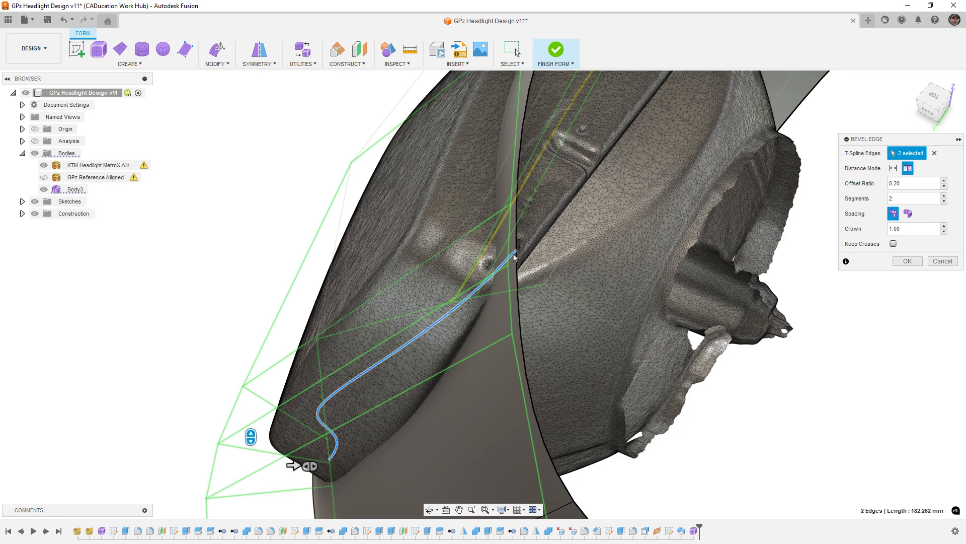
{"action": "middle_click_drag", "start_coordinate": [294, 379], "coordinate": [266, 327], "text": "shift"}
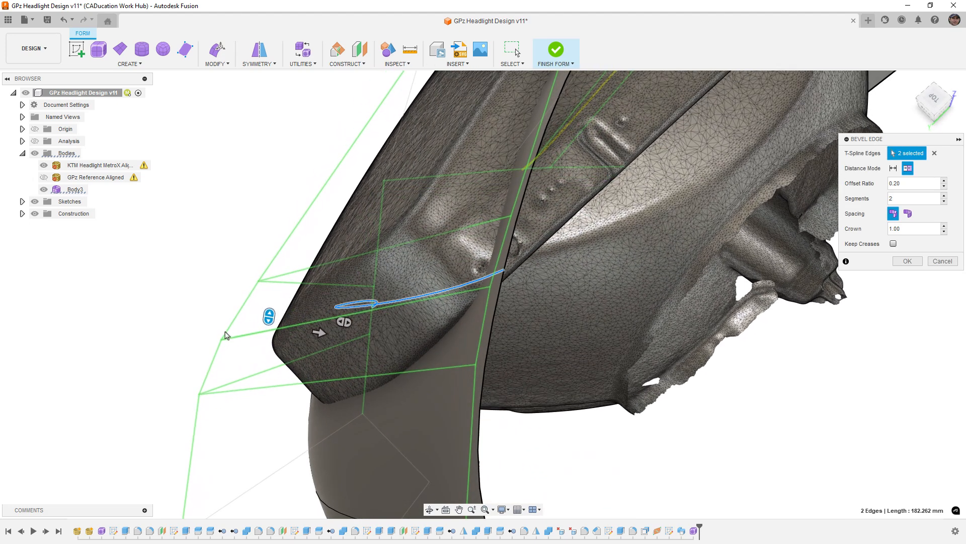
{"action": "left_click", "coordinate": [945, 232]}
{"action": "left_click", "coordinate": [945, 232]}
{"action": "left_click", "coordinate": [945, 231]}
{"action": "left_click", "coordinate": [944, 232]}
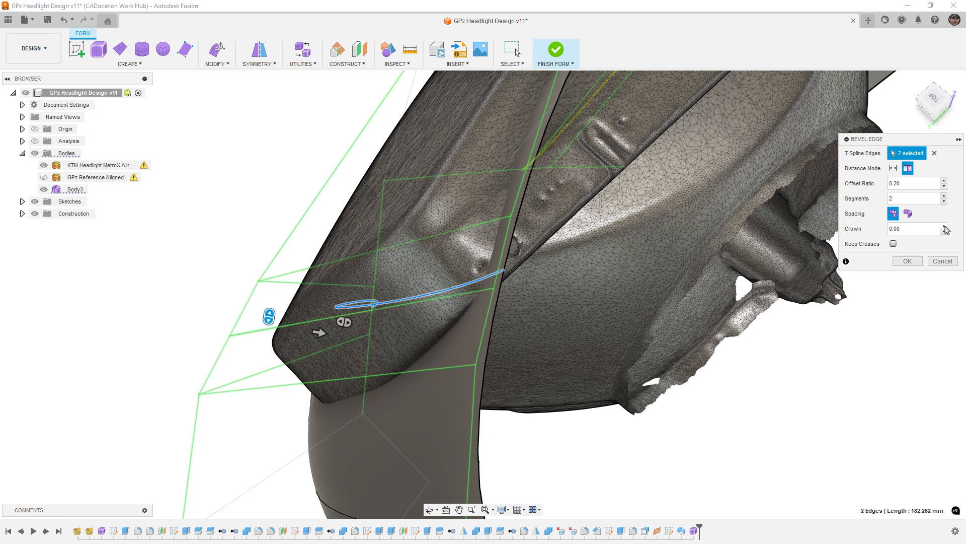
{"action": "left_click", "coordinate": [944, 226]}
{"action": "left_click", "coordinate": [944, 227]}
{"action": "left_click", "coordinate": [944, 226]}
{"action": "left_click", "coordinate": [944, 226]}
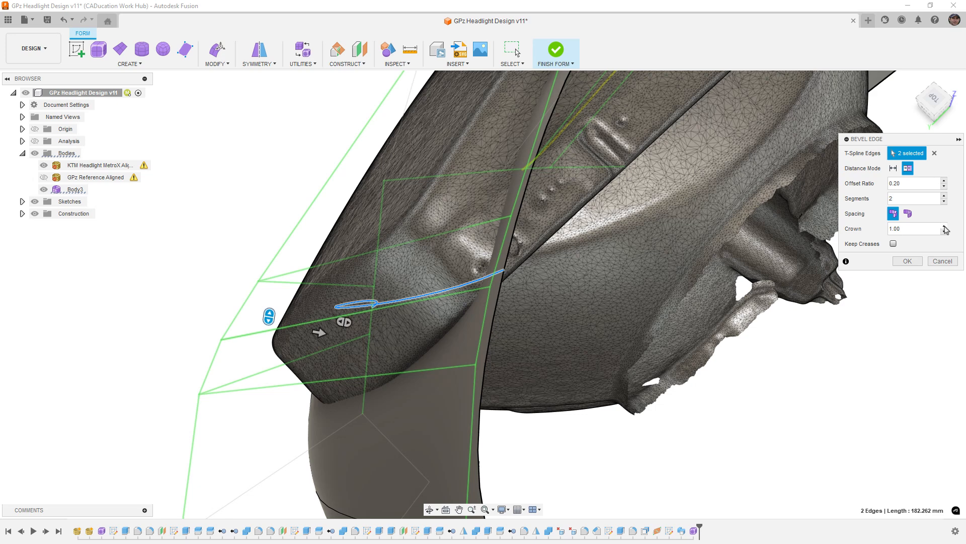
{"action": "scroll", "coordinate": [617, 252], "scroll_direction": "down", "scroll_amount": 2}
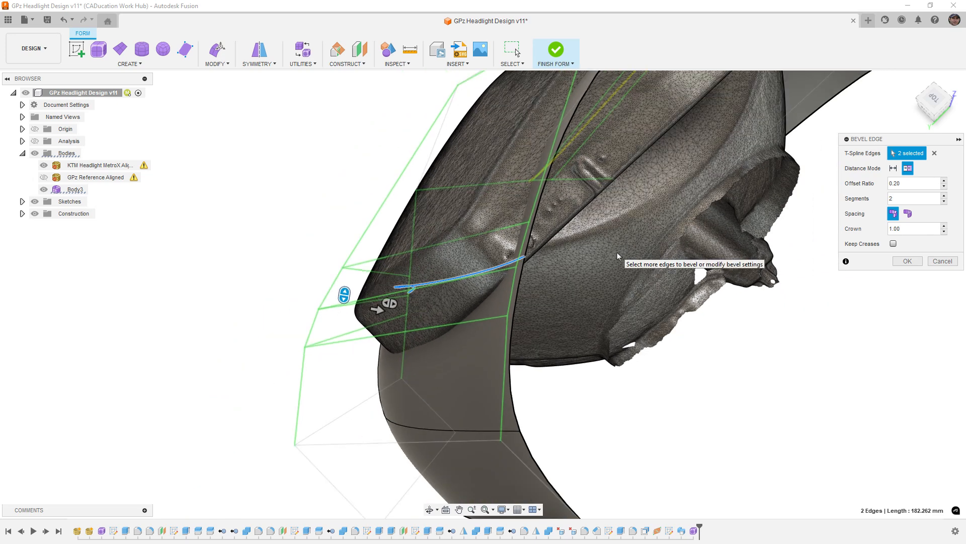
{"action": "left_click", "coordinate": [907, 261]}
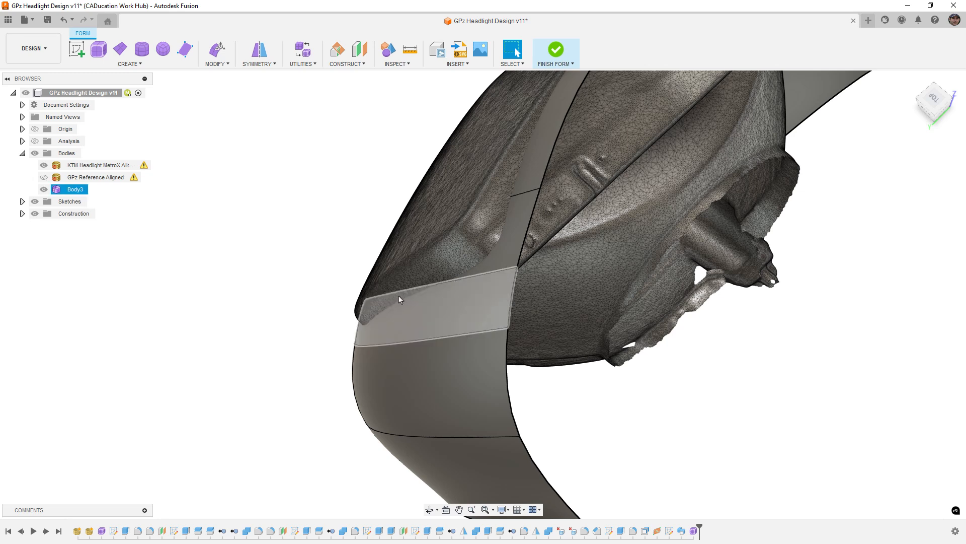
Step: Bevel the next side edge line outward with offset ratio 0.20, 2 segments and crown 1.00
{"action": "middle_click_drag", "start_coordinate": [398, 295], "coordinate": [445, 315]}
{"action": "double_click", "coordinate": [491, 403]}
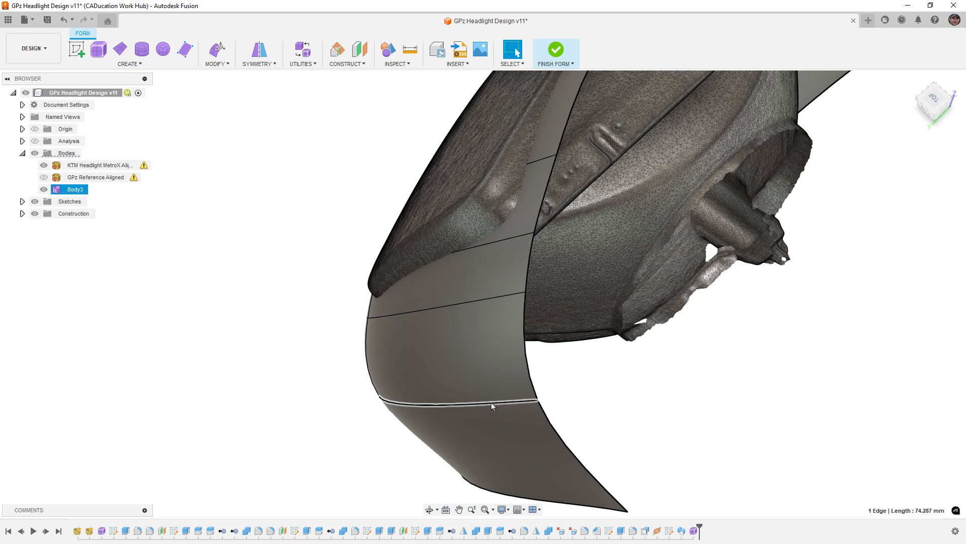
{"action": "right_click", "coordinate": [636, 380]}
{"action": "left_click", "coordinate": [637, 350]}
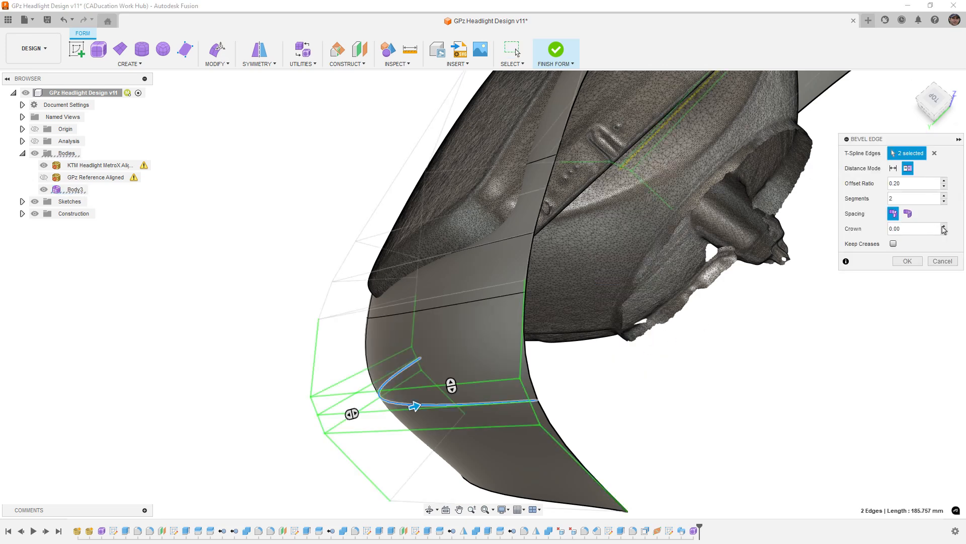
{"action": "left_click", "coordinate": [943, 227]}
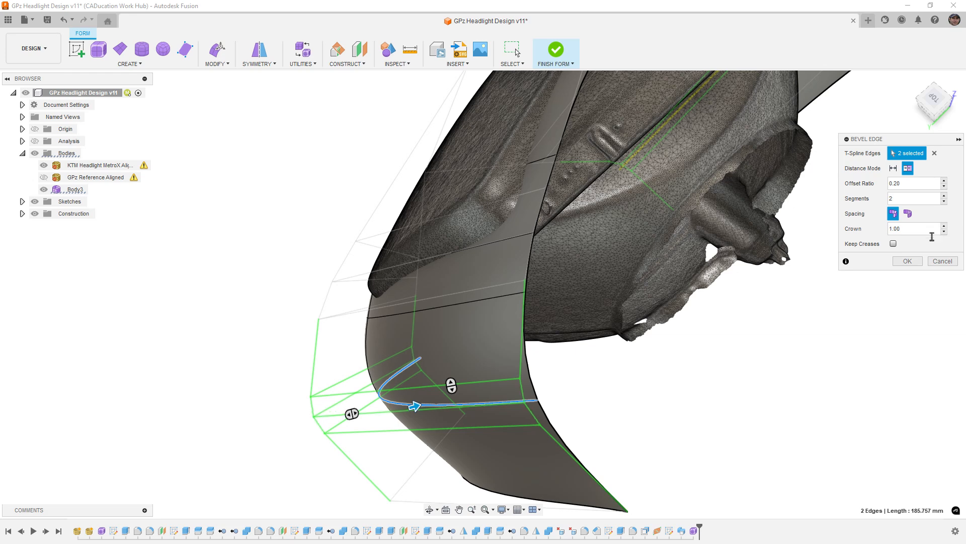
{"action": "left_click", "coordinate": [907, 261]}
Step: Examine the beveled surface from the side, below and above to check its transitions around the headlight
{"action": "middle_click_drag", "start_coordinate": [669, 242], "coordinate": [667, 182], "text": "shift"}
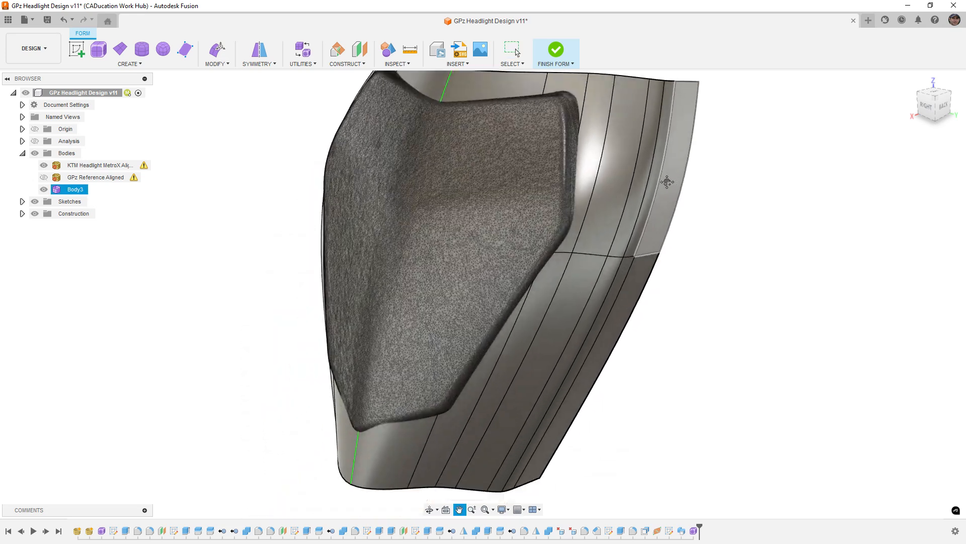
{"action": "scroll", "coordinate": [584, 317], "scroll_direction": "down", "scroll_amount": 5}
{"action": "middle_click_drag", "start_coordinate": [584, 318], "coordinate": [609, 255], "text": "shift"}
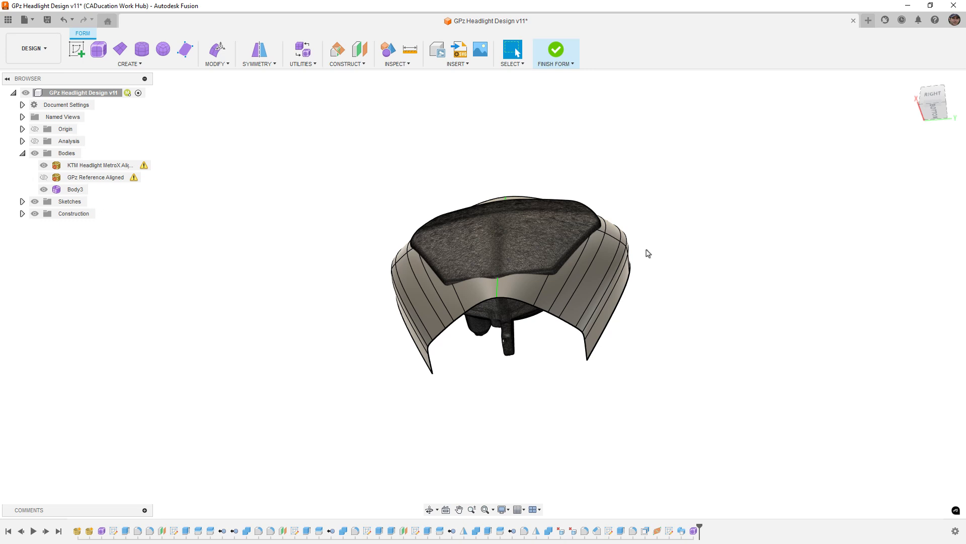
{"action": "middle_click_drag", "start_coordinate": [623, 218], "coordinate": [553, 300], "text": "shift"}
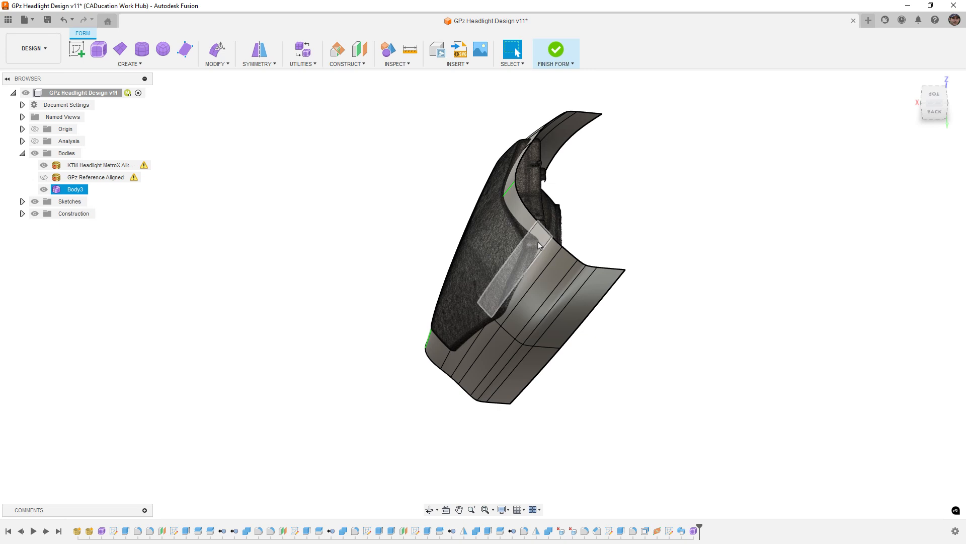
{"action": "left_click", "coordinate": [534, 268]}
{"action": "left_click", "coordinate": [634, 200]}
{"action": "middle_click_drag", "start_coordinate": [453, 315], "coordinate": [473, 256], "text": "shift"}
Step: Shift the surface's two front center edges slightly in the side view, check the fit to the lens and finish the form edit
{"action": "left_click", "coordinate": [928, 107]}
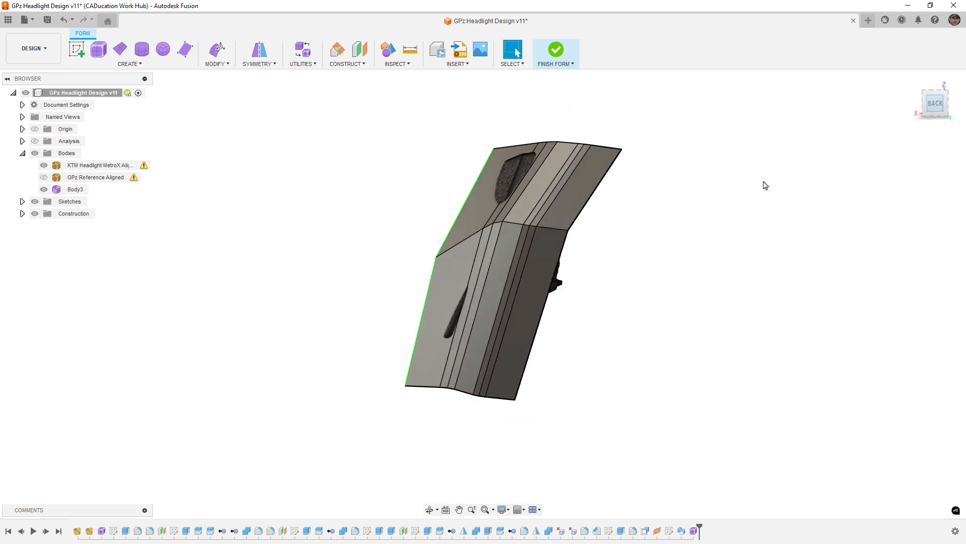
{"action": "left_click", "coordinate": [211, 51]}
{"action": "double_click", "coordinate": [429, 275]}
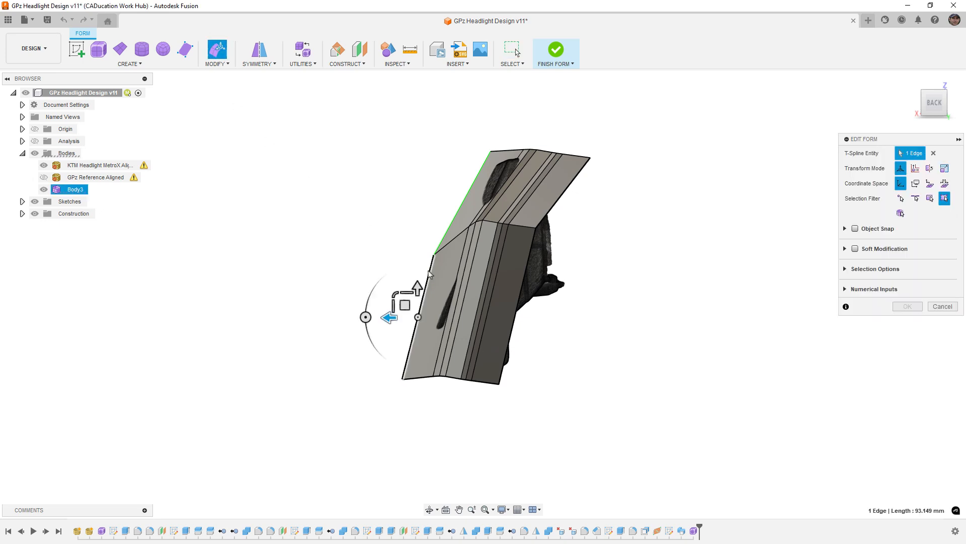
{"action": "left_click_drag", "start_coordinate": [433, 249], "coordinate": [442, 247]}
{"action": "key", "text": "Tab"}
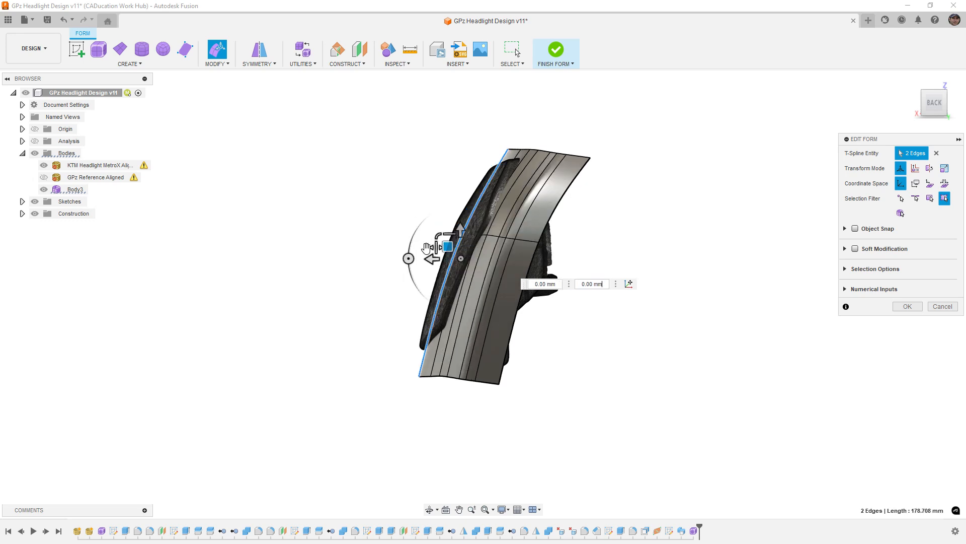
{"action": "mouse_move", "coordinate": [367, 226]}
{"action": "middle_mouse_down", "text": "shift"}
{"action": "mouse_move", "coordinate": [426, 225]}
{"action": "mouse_move", "coordinate": [375, 227]}
{"action": "middle_mouse_up", "text": "shift"}
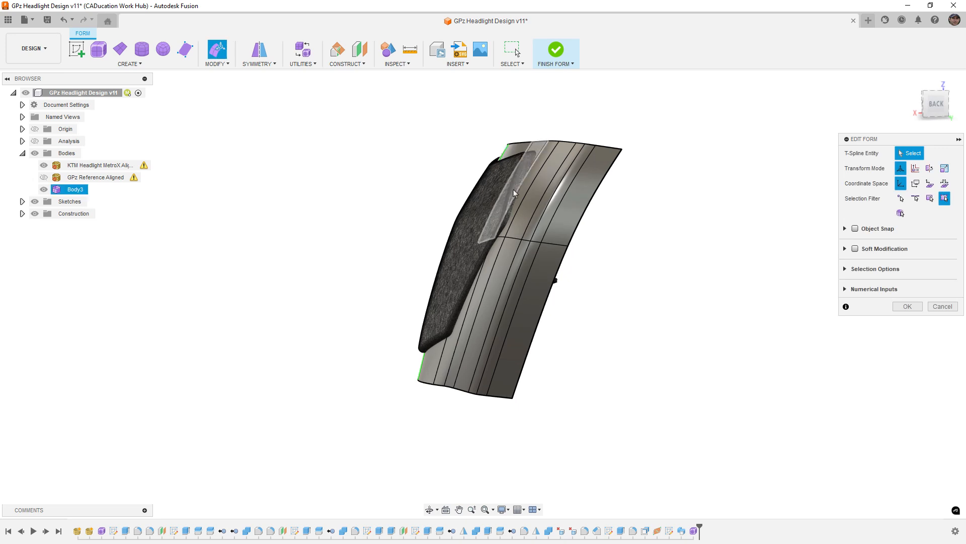
{"action": "scroll", "coordinate": [518, 171], "scroll_direction": "up", "scroll_amount": 3}
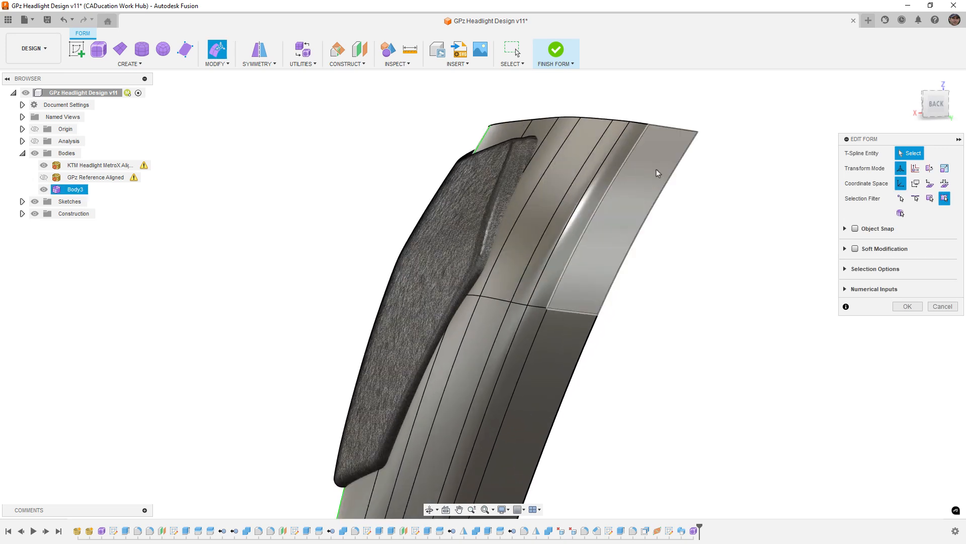
{"action": "scroll", "coordinate": [494, 315], "scroll_direction": "down", "scroll_amount": 1}
{"action": "middle_click_drag", "start_coordinate": [494, 315], "coordinate": [494, 271]}
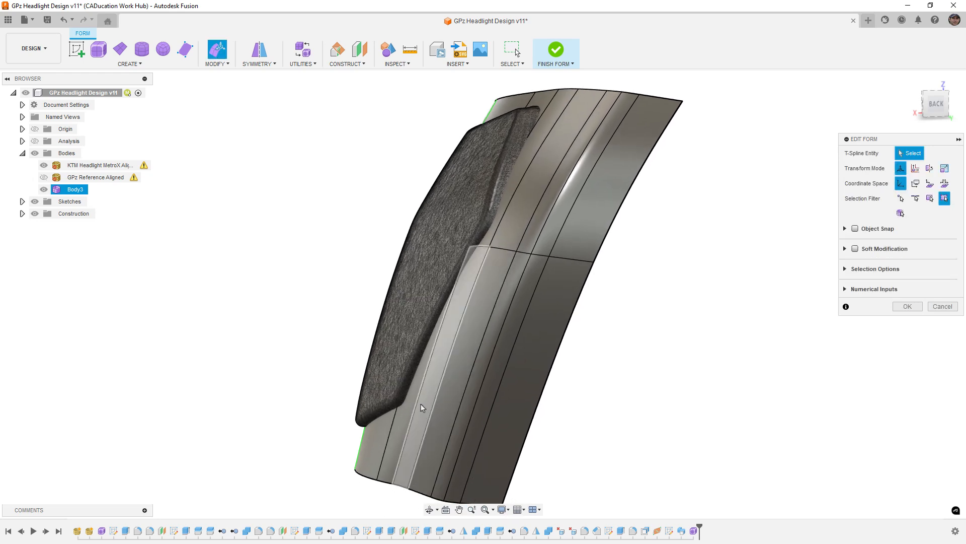
{"action": "left_click", "coordinate": [908, 306]}
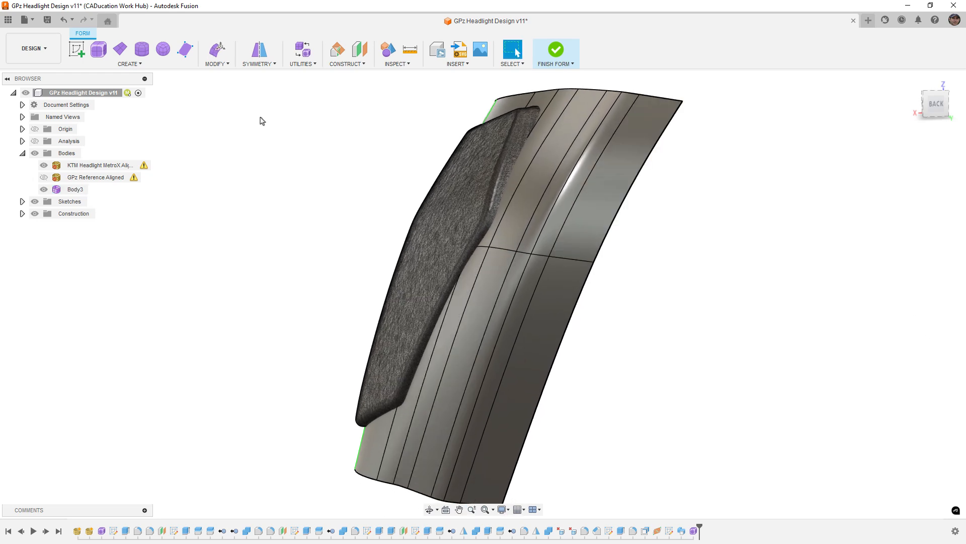
Step: Insert an exact edge loop on a single side of the surface's upper boundary loop at location 0.50
{"action": "left_click", "coordinate": [217, 64]}
{"action": "left_click", "coordinate": [223, 85]}
{"action": "double_click", "coordinate": [649, 96]}
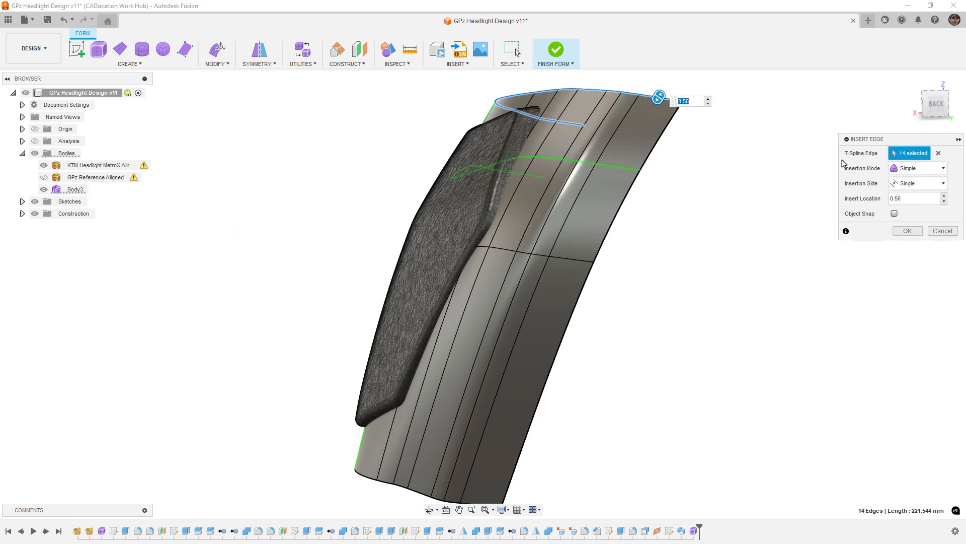
{"action": "left_click", "coordinate": [945, 170]}
{"action": "left_click", "coordinate": [908, 198]}
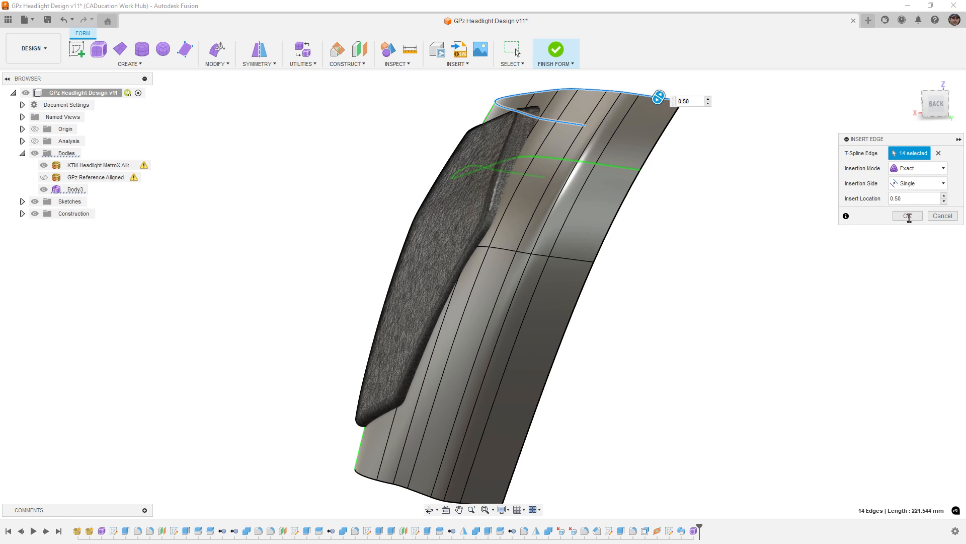
{"action": "left_click", "coordinate": [909, 216]}
Step: Insert a matching exact edge loop on a single side of the surface's lower boundary loop at location 0.50
{"action": "right_click", "coordinate": [789, 323]}
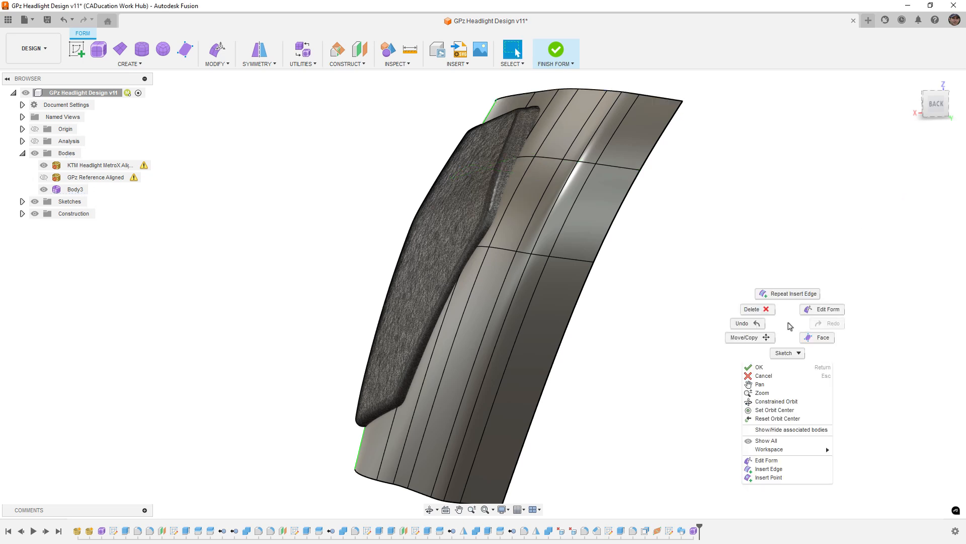
{"action": "left_click", "coordinate": [790, 292]}
{"action": "double_click", "coordinate": [422, 499]}
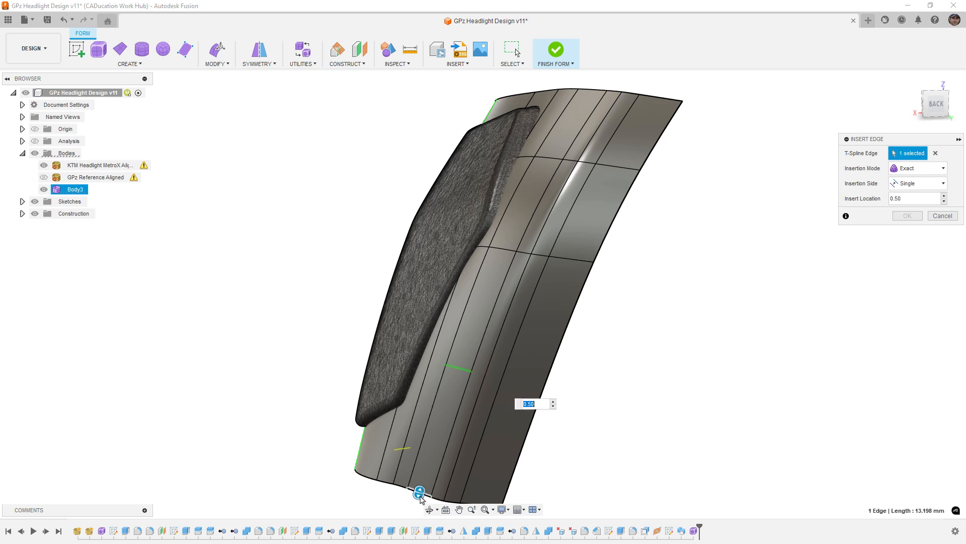
{"action": "left_click", "coordinate": [909, 216]}
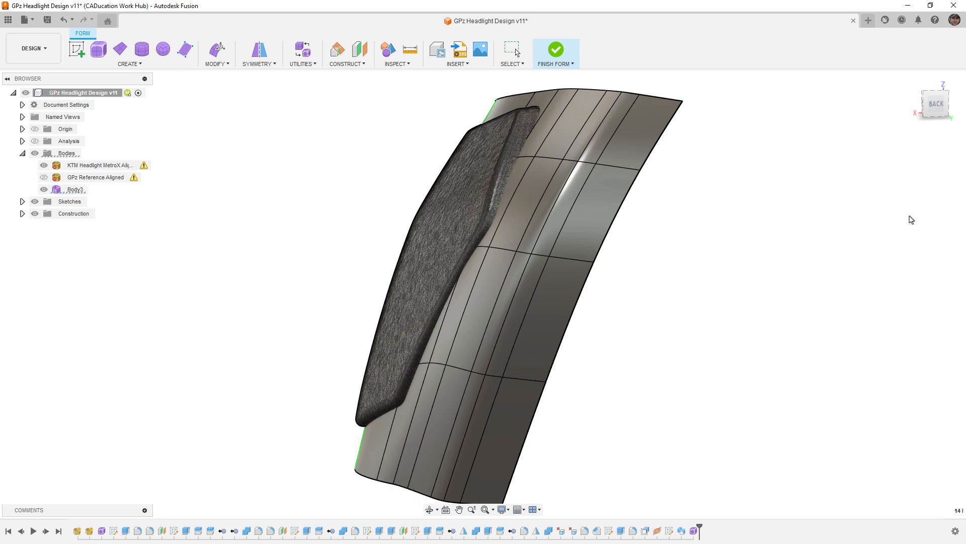
Step: Shift the upper inserted edge loop in the Back view to follow the headlight's curvature
{"action": "double_click", "coordinate": [549, 159]}
{"action": "left_click", "coordinate": [219, 51]}
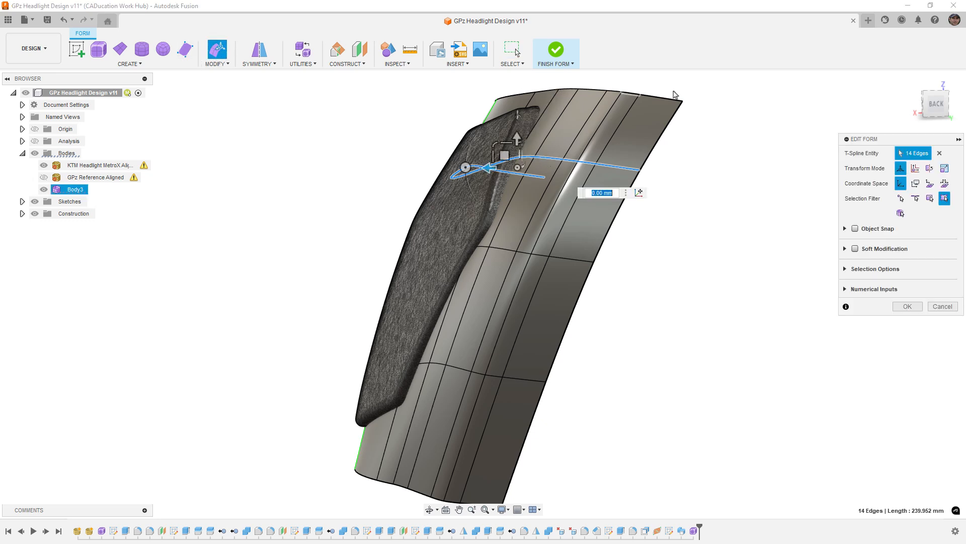
{"action": "left_click", "coordinate": [936, 104]}
{"action": "scroll", "coordinate": [464, 180], "scroll_direction": "up", "scroll_amount": 5}
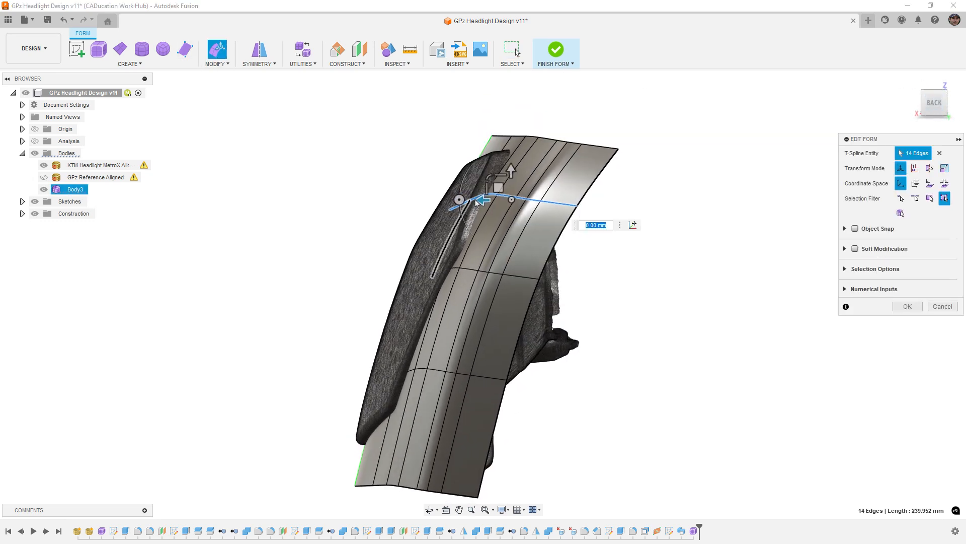
{"action": "left_click_drag", "start_coordinate": [503, 191], "coordinate": [519, 161]}
{"action": "middle_click_drag", "start_coordinate": [533, 142], "coordinate": [525, 206]}
Step: Move one upper boundary edge about 2.4 mm forward, and shift the whole upper boundary loop about 3.1 mm forward and 0.7 mm up
{"action": "left_click", "coordinate": [602, 139]}
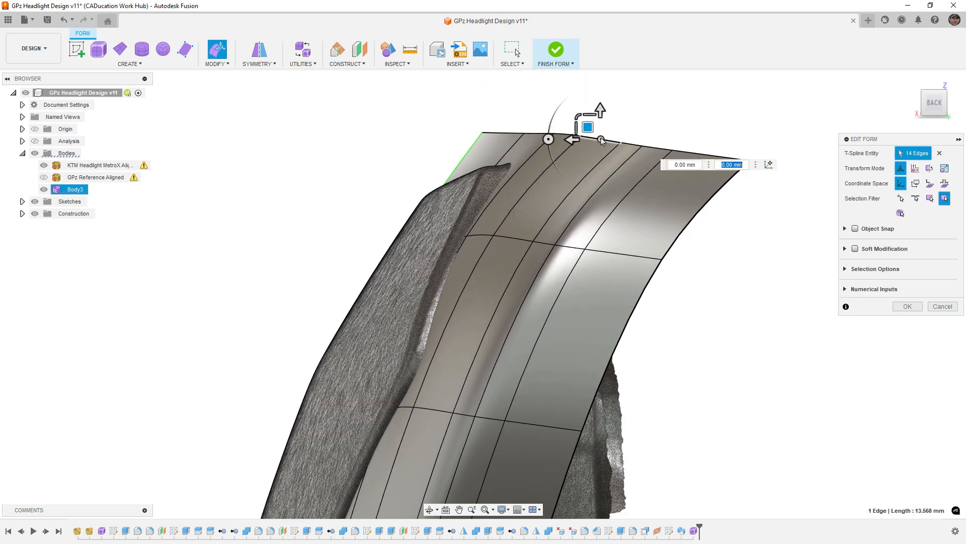
{"action": "left_click_drag", "start_coordinate": [584, 124], "coordinate": [575, 124]}
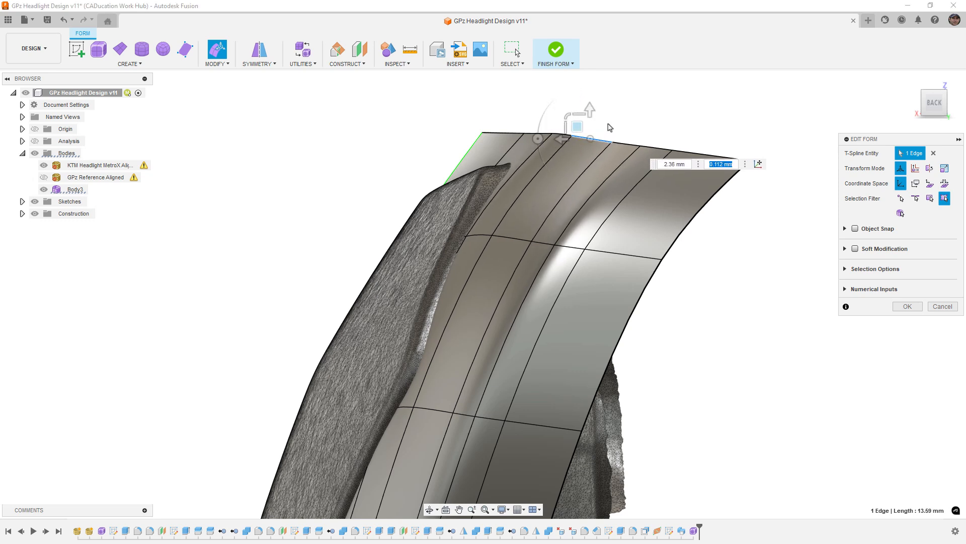
{"action": "double_click", "coordinate": [627, 144]}
{"action": "left_click_drag", "start_coordinate": [597, 128], "coordinate": [581, 126]}
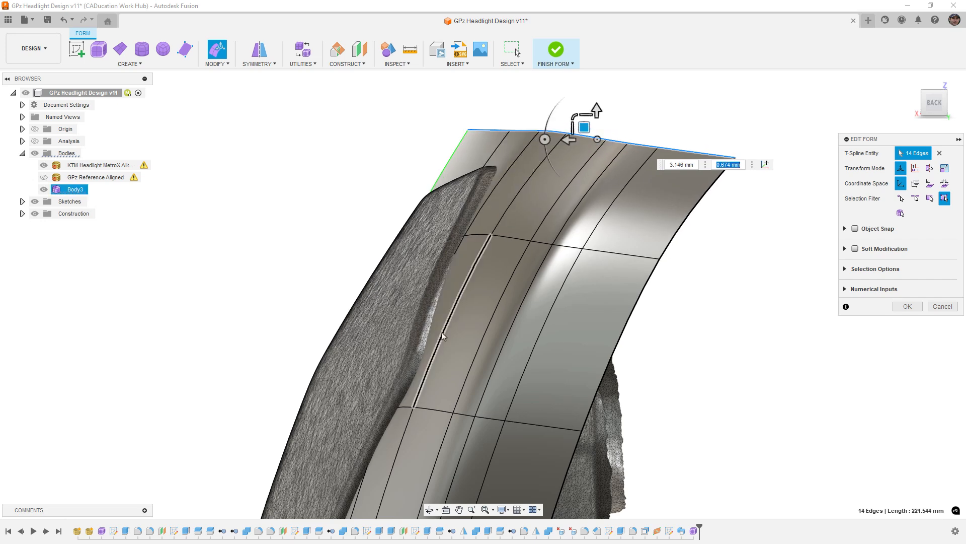
Step: Move the lower inserted edge loop about 1.8 mm forward and 0.5 mm vertically (-0.489 mm) in the Back view
{"action": "middle_click_drag", "start_coordinate": [431, 411], "coordinate": [475, 295]}
{"action": "scroll", "coordinate": [474, 310], "scroll_direction": "down", "scroll_amount": 3}
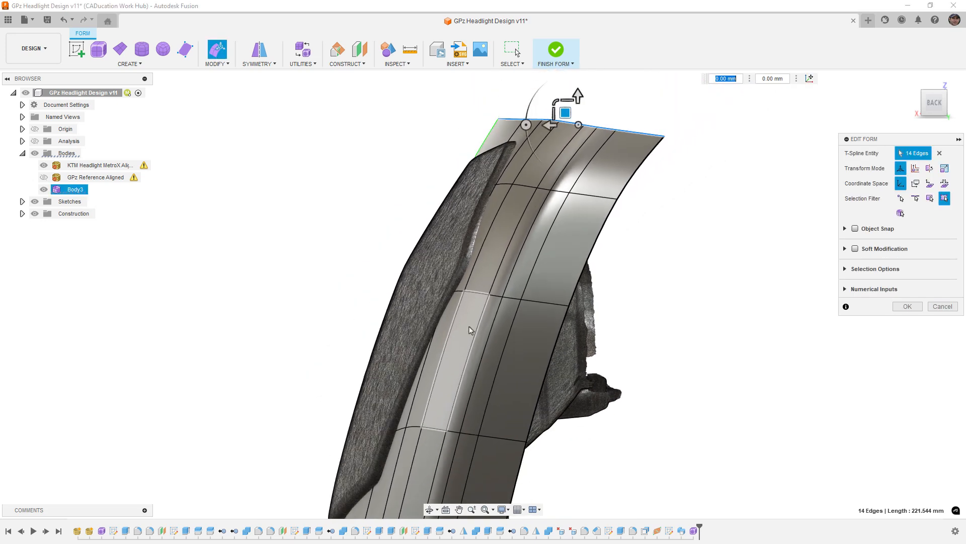
{"action": "middle_click_drag", "start_coordinate": [430, 443], "coordinate": [435, 394]}
{"action": "scroll", "coordinate": [434, 390], "scroll_direction": "up", "scroll_amount": 2}
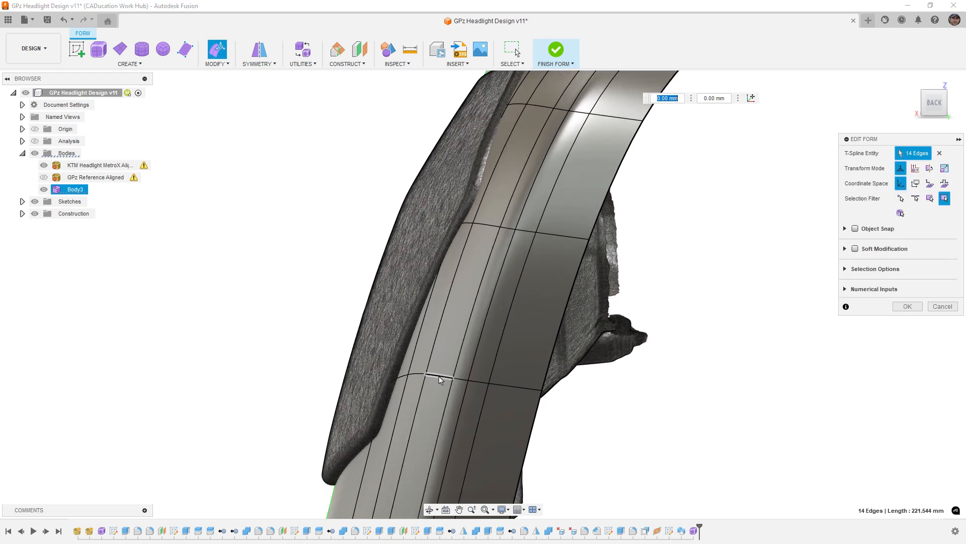
{"action": "double_click", "coordinate": [434, 377]}
{"action": "left_click_drag", "start_coordinate": [434, 371], "coordinate": [429, 372]}
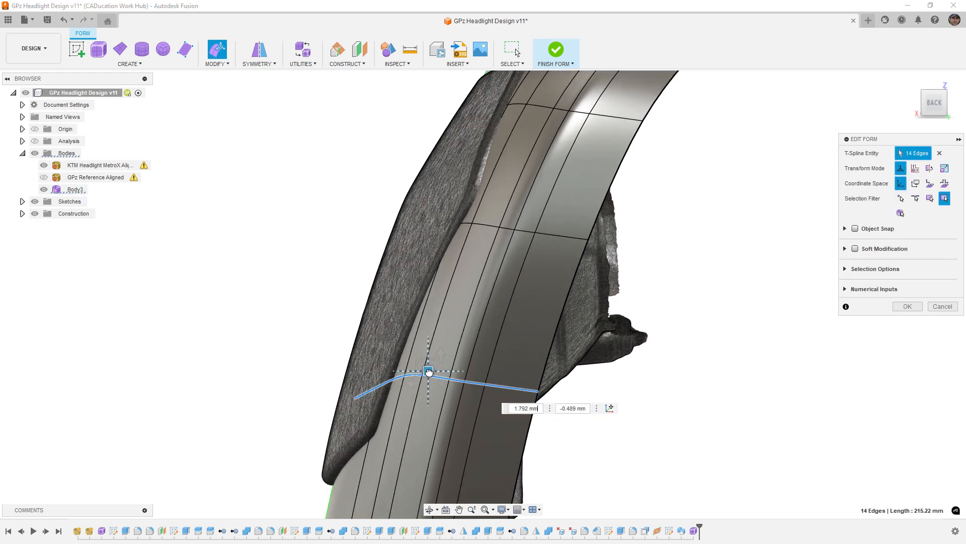
{"action": "key", "text": "Tab"}
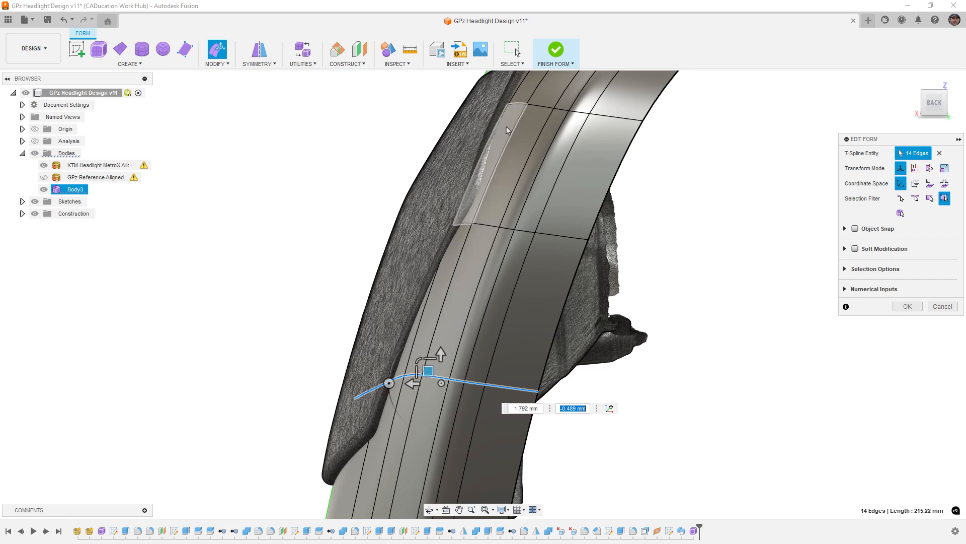
Step: Move the surface's lower boundary loop about 2.7 mm forward and 0.5 mm up
{"action": "scroll", "coordinate": [499, 196], "scroll_direction": "down", "scroll_amount": 2}
{"action": "scroll", "coordinate": [404, 434], "scroll_direction": "up", "scroll_amount": 2}
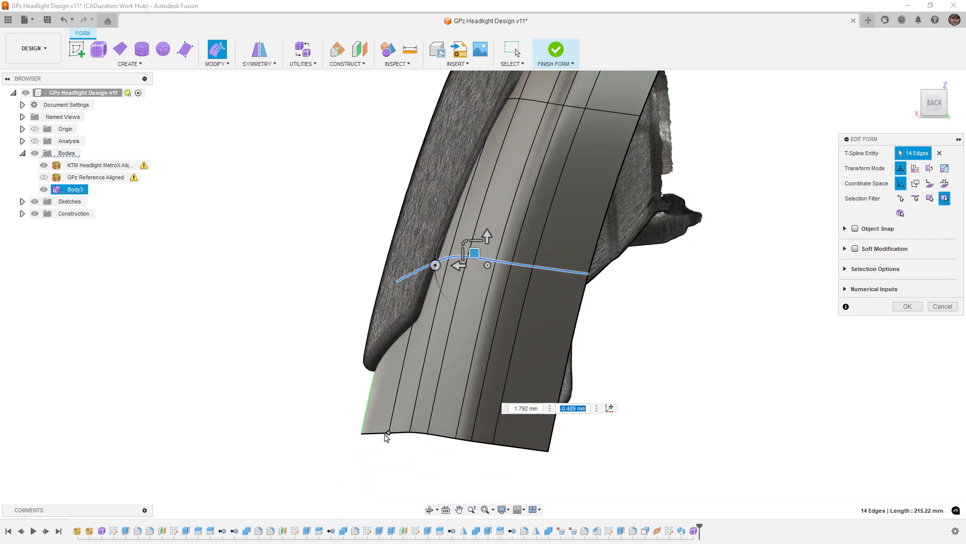
{"action": "double_click", "coordinate": [381, 433]}
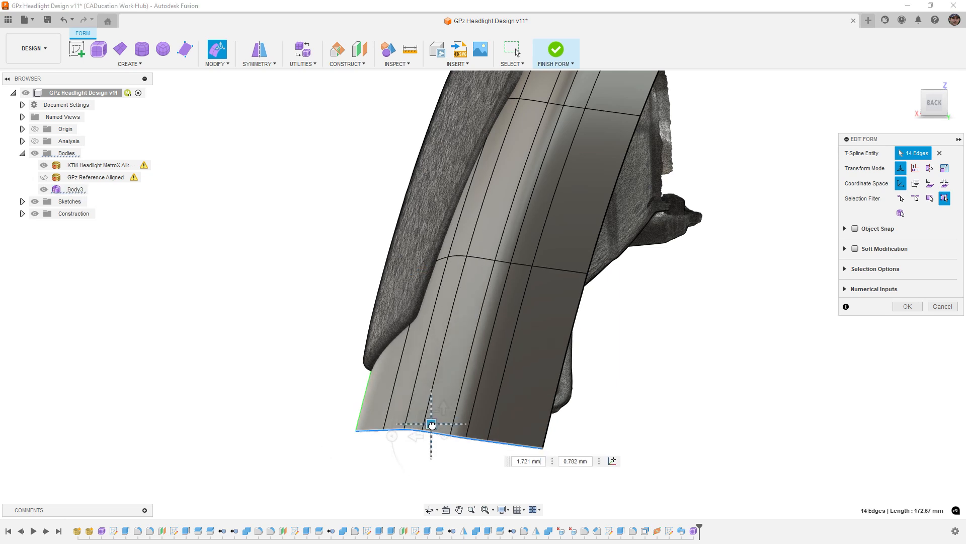
{"action": "left_click_drag", "start_coordinate": [431, 425], "coordinate": [428, 425]}
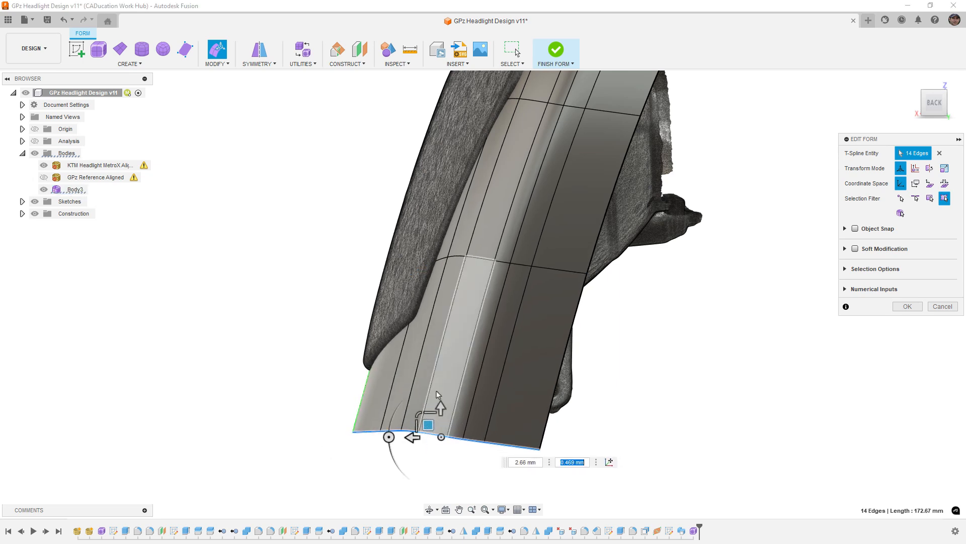
Step: Check the lens fit from an angle, pull the lower boundary loop back about 1.1 mm, and inspect the shape from the front
{"action": "scroll", "coordinate": [451, 363], "scroll_direction": "down", "scroll_amount": 2}
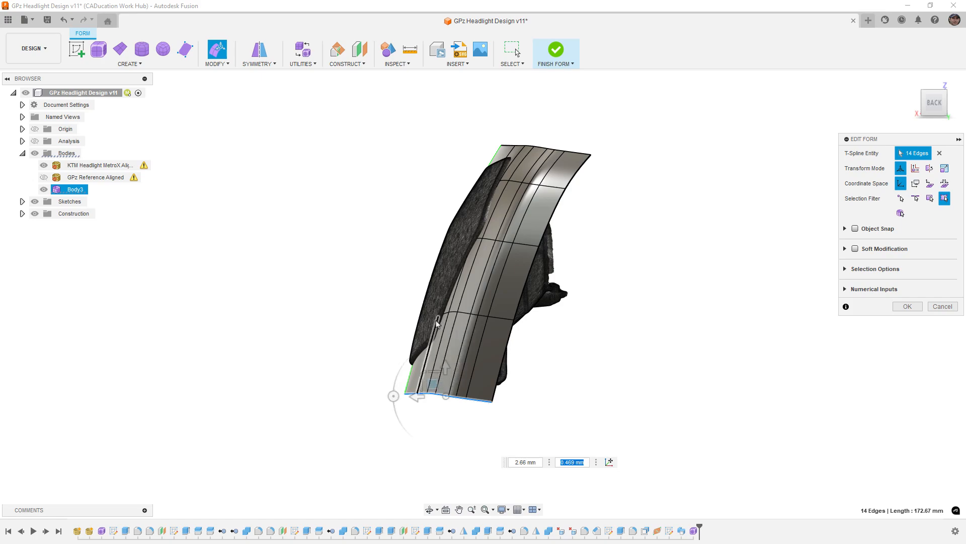
{"action": "middle_click_drag", "start_coordinate": [451, 364], "coordinate": [457, 327], "text": "shift"}
{"action": "left_click", "coordinate": [940, 103]}
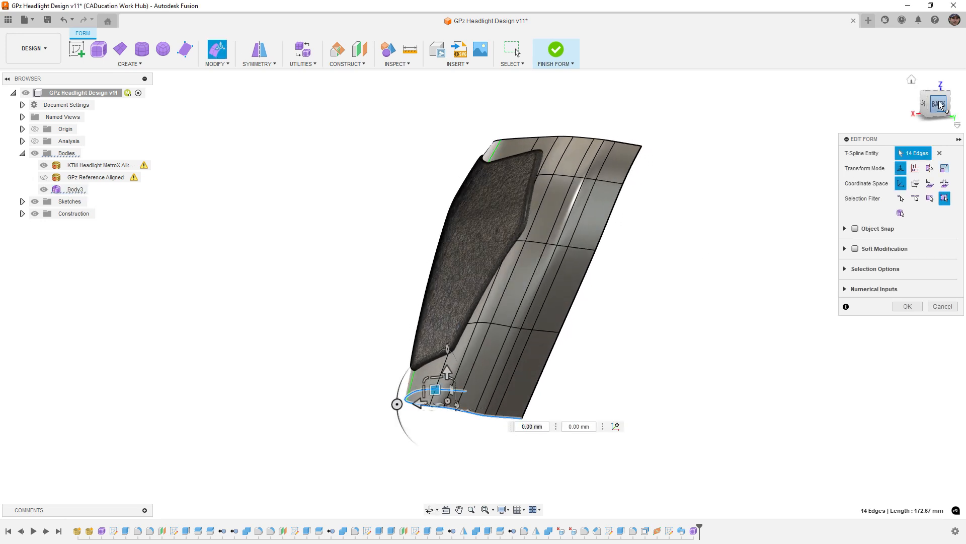
{"action": "scroll", "coordinate": [398, 399], "scroll_direction": "up", "scroll_amount": 3}
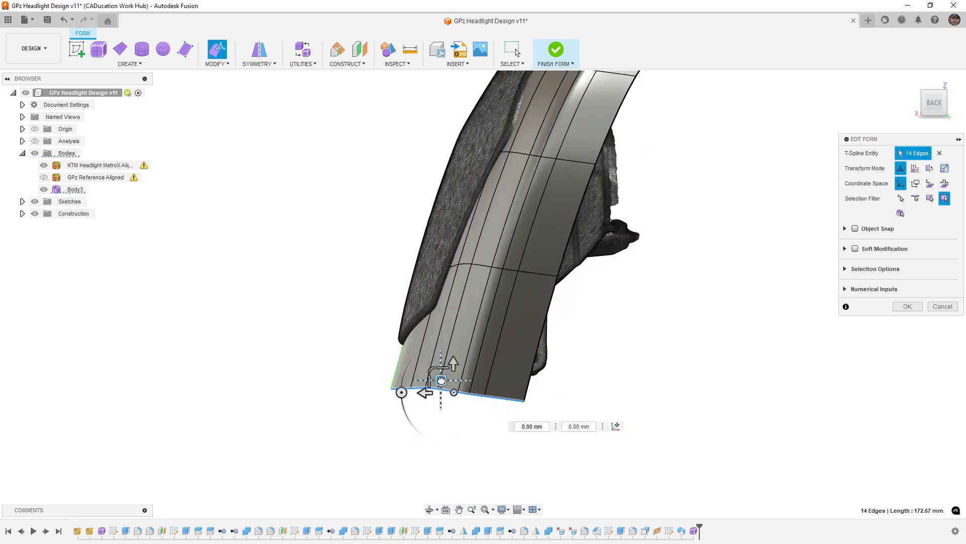
{"action": "left_click_drag", "start_coordinate": [436, 379], "coordinate": [443, 361]}
{"action": "scroll", "coordinate": [409, 444], "scroll_direction": "down", "scroll_amount": 3}
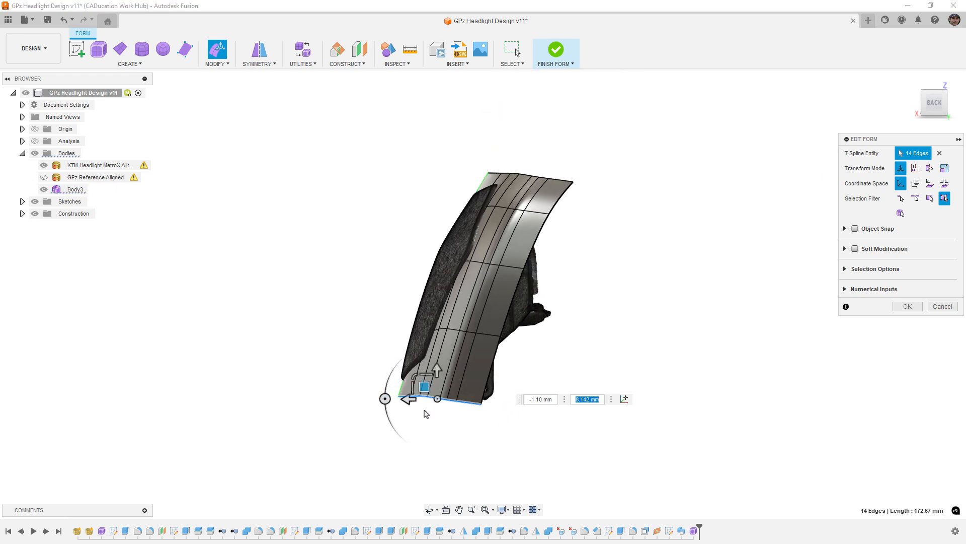
{"action": "middle_click_drag", "start_coordinate": [426, 414], "coordinate": [460, 340], "text": "shift"}
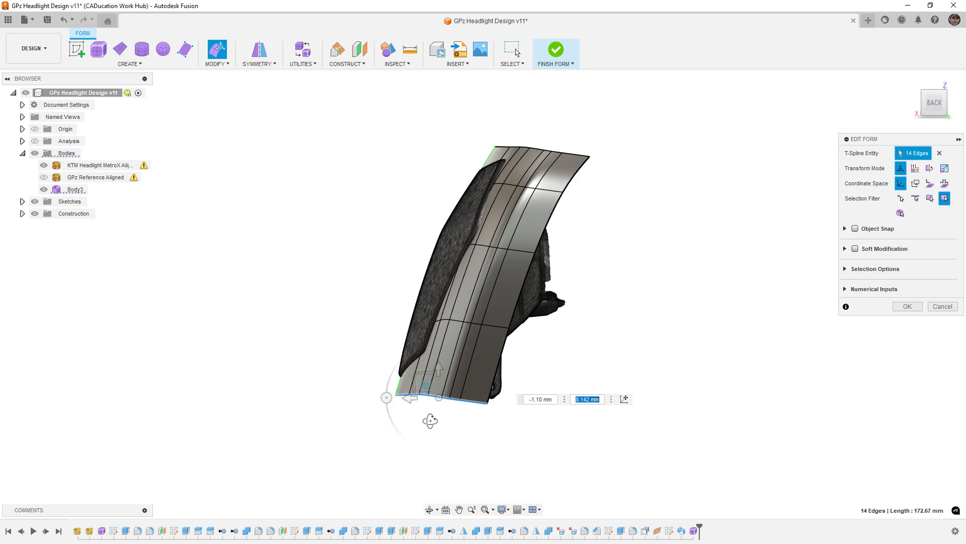
{"action": "middle_click_drag", "start_coordinate": [431, 418], "coordinate": [507, 425], "text": "shift"}
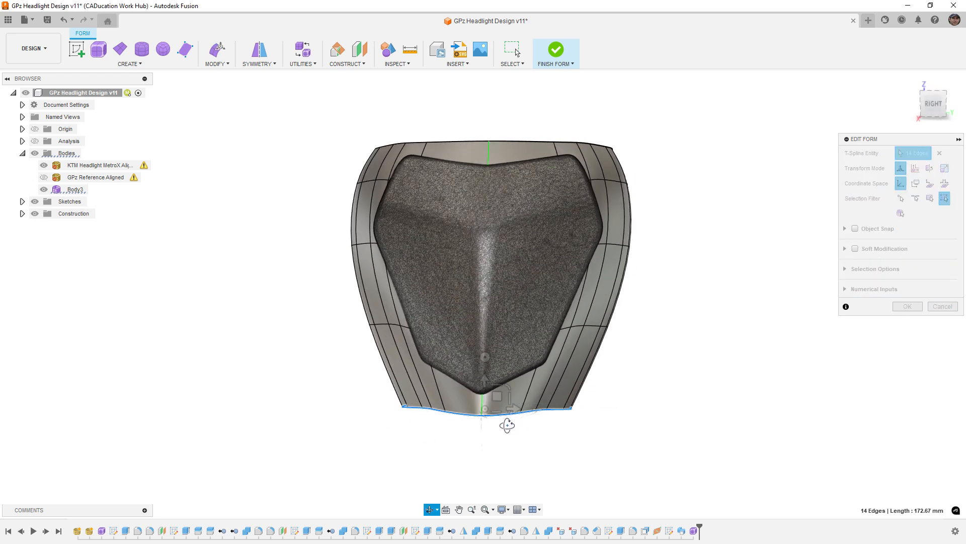
Step: Select the four outermost side edge lines in box display and move them symmetrically inward in the Right view
{"action": "left_click", "coordinate": [934, 107]}
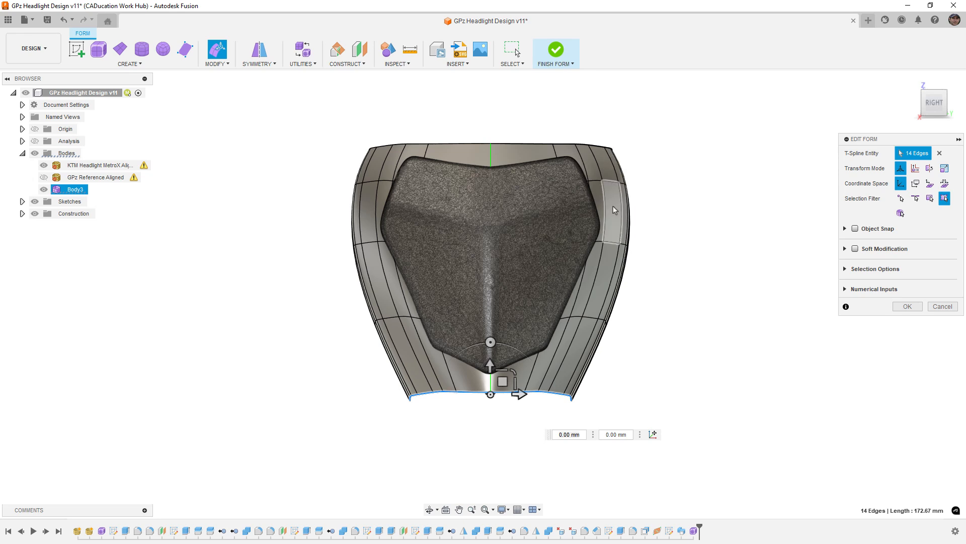
{"action": "key", "text": "alt+1"}
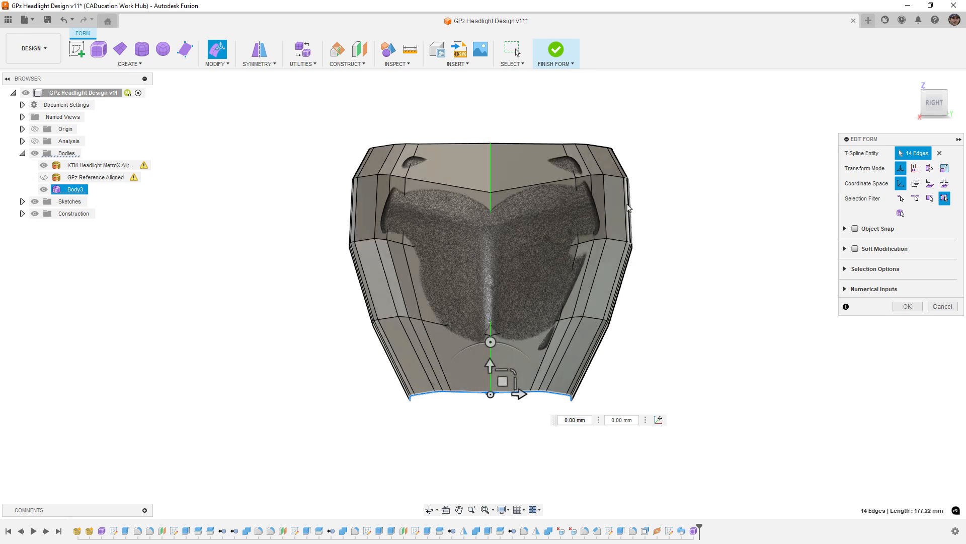
{"action": "scroll", "coordinate": [629, 208], "scroll_direction": "up", "scroll_amount": 1}
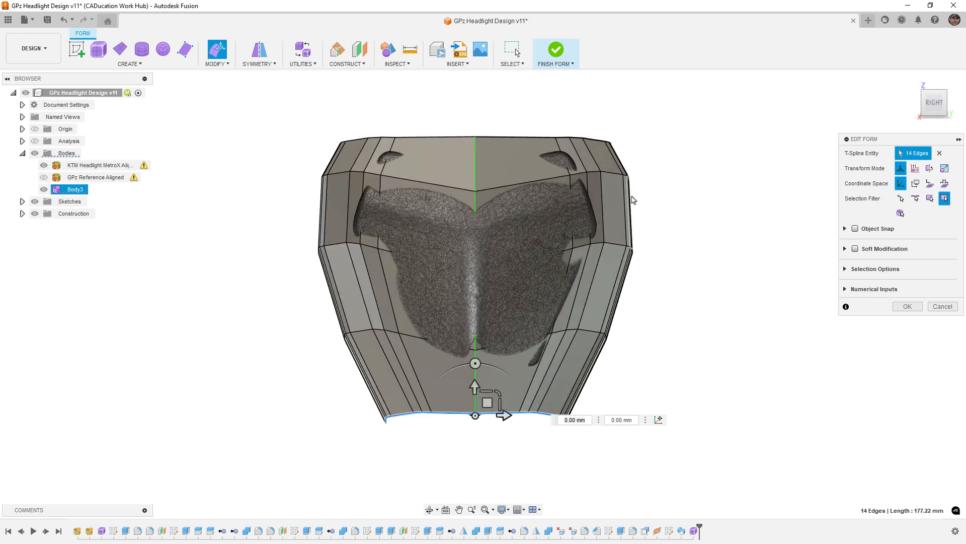
{"action": "double_click", "coordinate": [628, 196]}
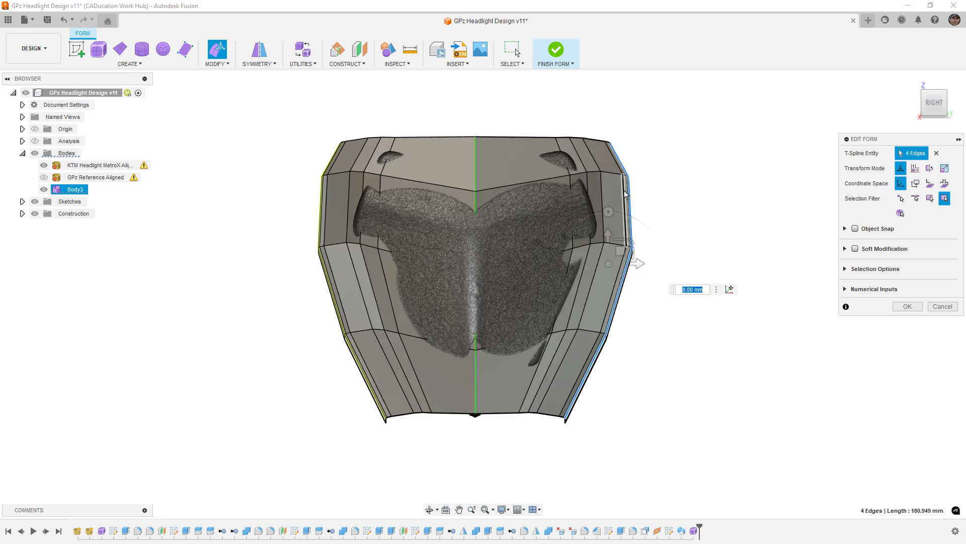
{"action": "double_click", "coordinate": [625, 192], "text": "shift"}
{"action": "middle_click_drag", "start_coordinate": [664, 209], "coordinate": [586, 214], "text": "shift"}
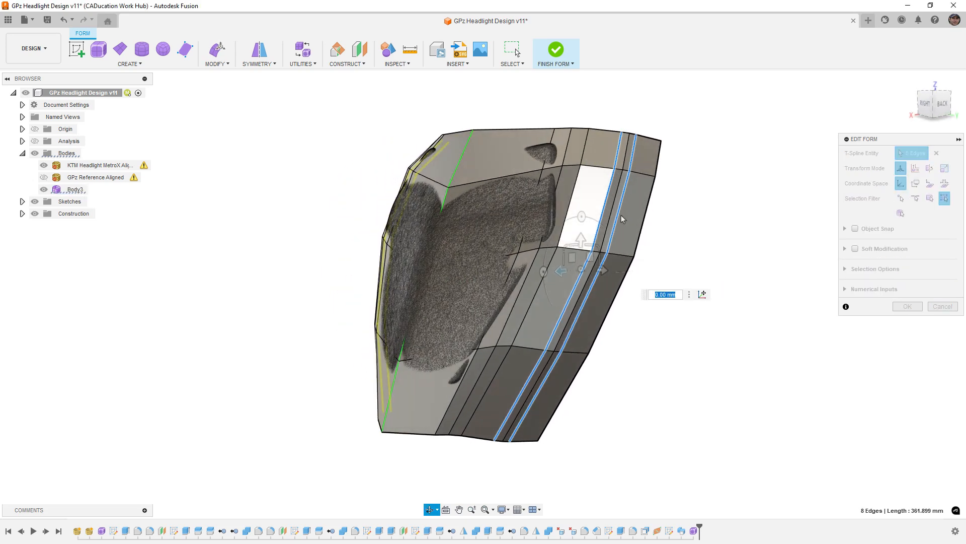
{"action": "double_click", "coordinate": [650, 204], "text": "shift"}
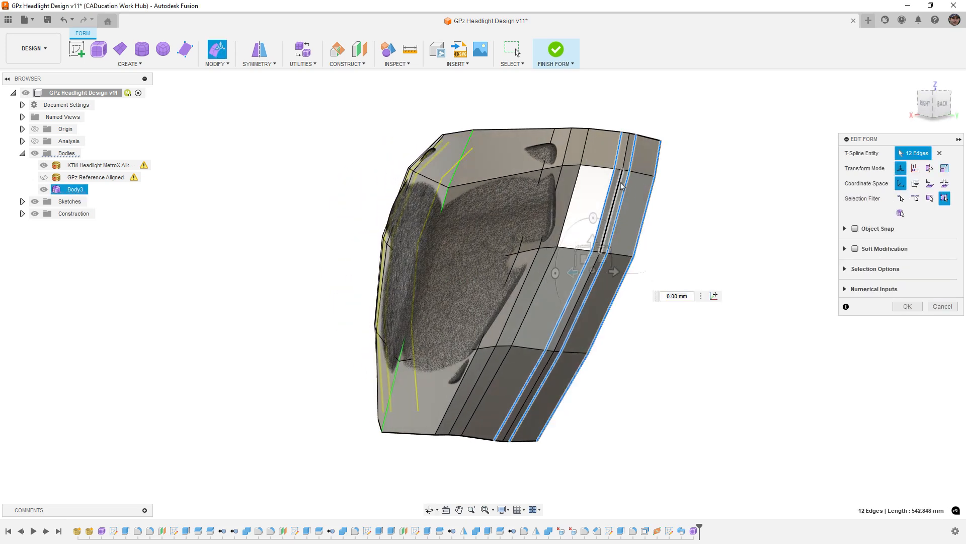
{"action": "double_click", "coordinate": [624, 167], "text": "shift"}
{"action": "left_click", "coordinate": [926, 104]}
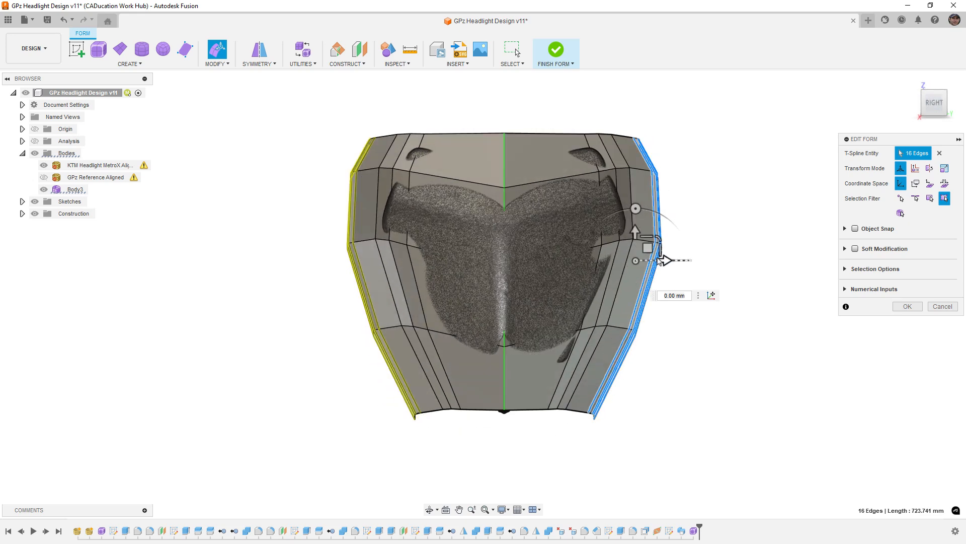
{"action": "left_click_drag", "start_coordinate": [647, 247], "coordinate": [632, 247]}
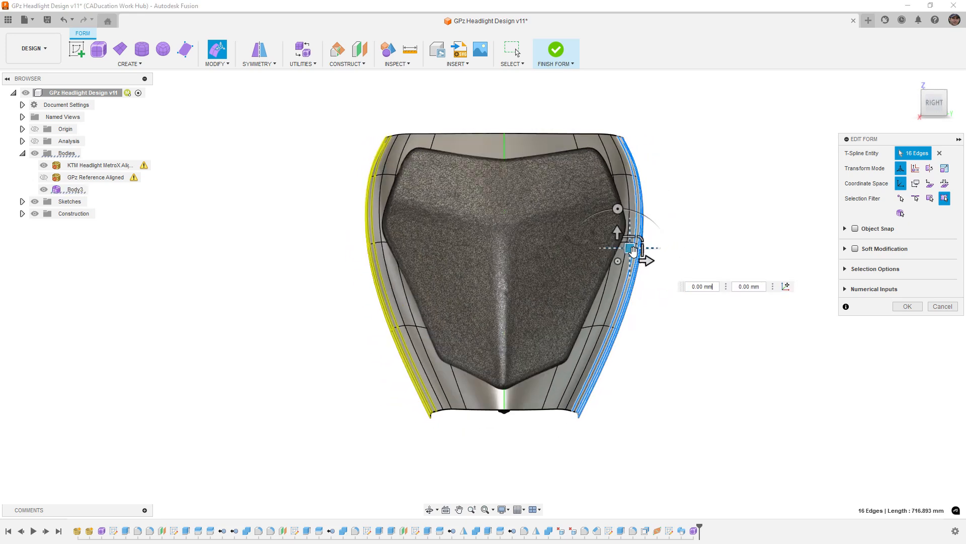
Step: Bevel the inner side edge line beside the lens on both sides, using a 0.20 offset ratio, 2 segments and a 0.50 crown
{"action": "middle_click_drag", "start_coordinate": [665, 329], "coordinate": [662, 272], "text": "shift"}
{"action": "scroll", "coordinate": [627, 253], "scroll_direction": "up", "scroll_amount": 5}
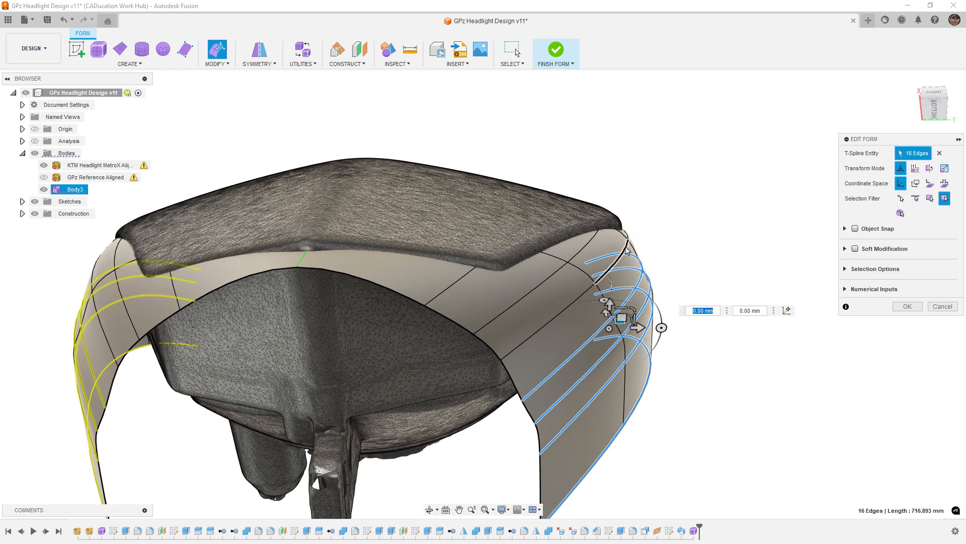
{"action": "left_click", "coordinate": [702, 228]}
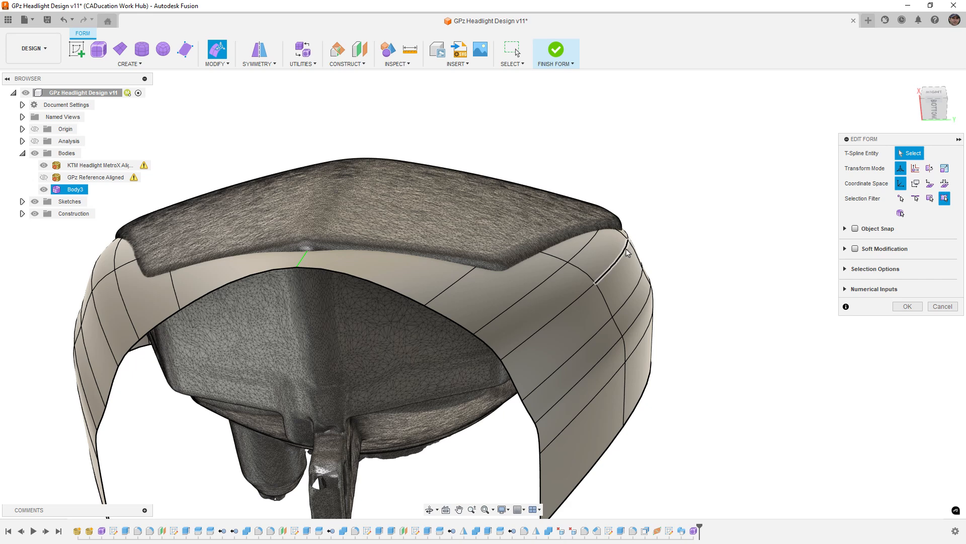
{"action": "left_click", "coordinate": [214, 64]}
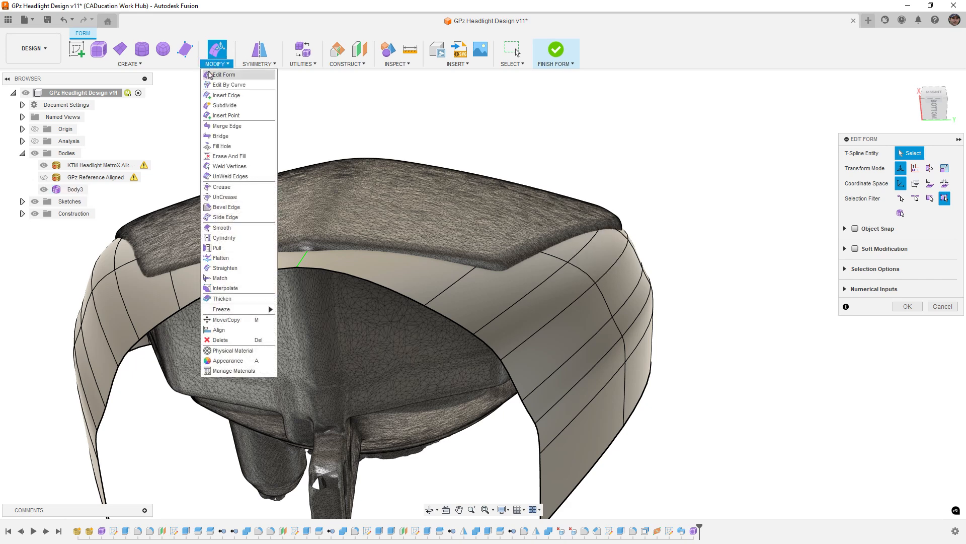
{"action": "left_click", "coordinate": [244, 207]}
{"action": "double_click", "coordinate": [622, 256]}
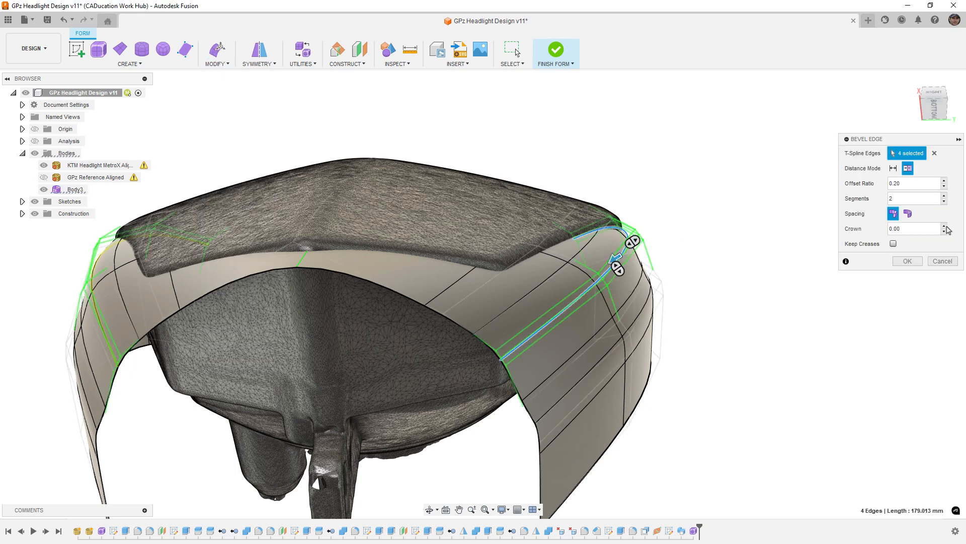
{"action": "left_click", "coordinate": [945, 226]}
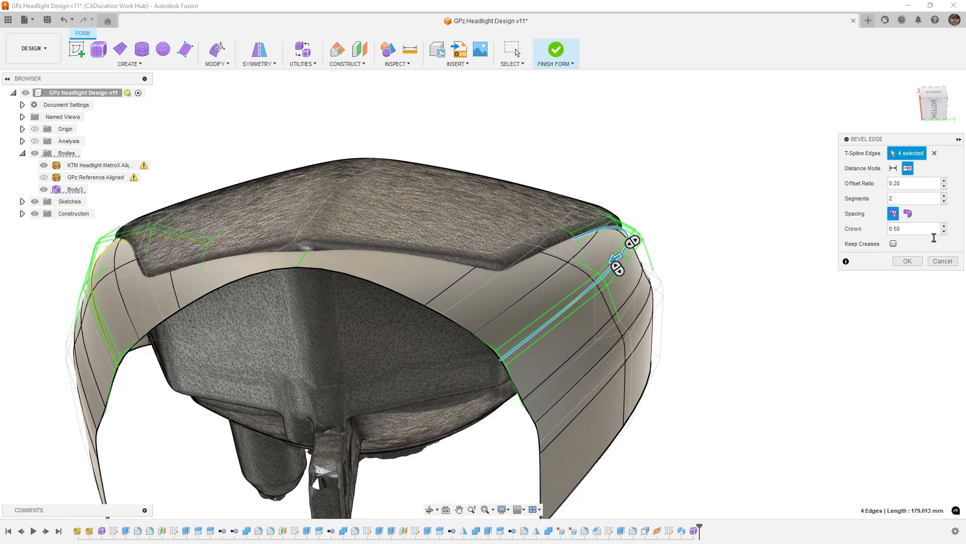
{"action": "left_click", "coordinate": [914, 262]}
Step: Examine the beveled side transitions around the lens from an angle and in the Right view
{"action": "middle_click_drag", "start_coordinate": [667, 259], "coordinate": [606, 311], "text": "shift"}
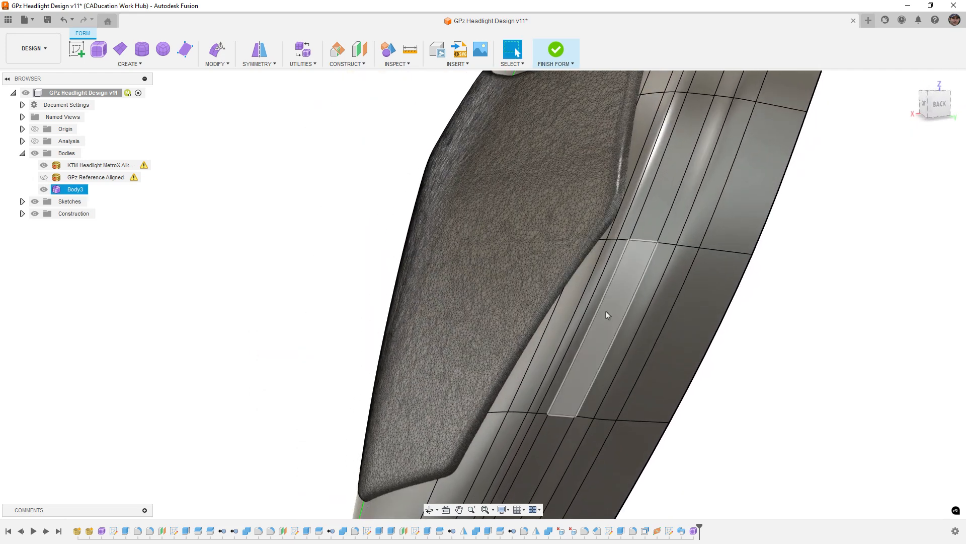
{"action": "scroll", "coordinate": [606, 311], "scroll_direction": "down", "scroll_amount": 3}
{"action": "middle_click_drag", "start_coordinate": [593, 379], "coordinate": [580, 320]}
{"action": "scroll", "coordinate": [529, 437], "scroll_direction": "down", "scroll_amount": 1}
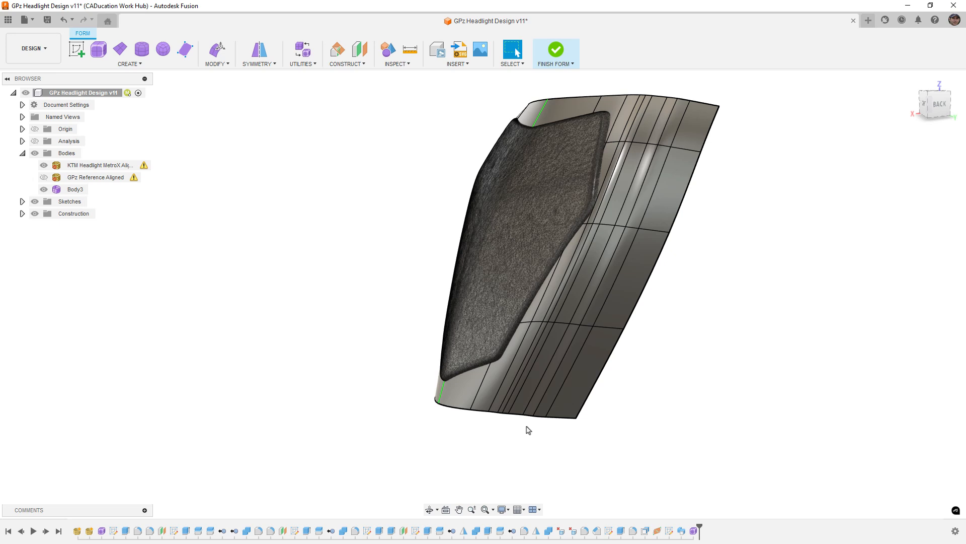
{"action": "left_click", "coordinate": [922, 101]}
{"action": "middle_click_drag", "start_coordinate": [605, 322], "coordinate": [610, 339]}
{"action": "scroll", "coordinate": [611, 338], "scroll_direction": "down", "scroll_amount": 1}
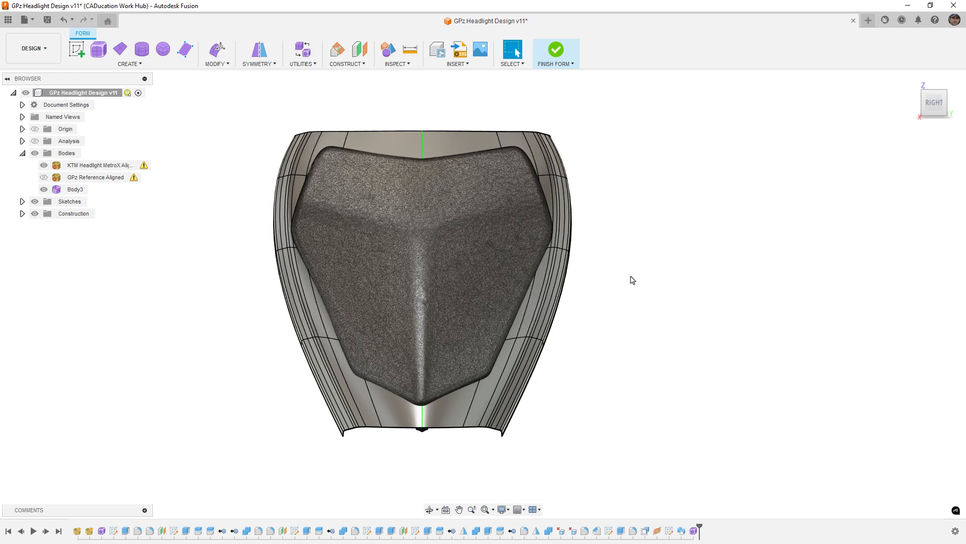
Step: Switch to box display and insert a single horizontal edge loop below the middle loop at location -0.47
{"action": "key", "text": "ctrl+1"}
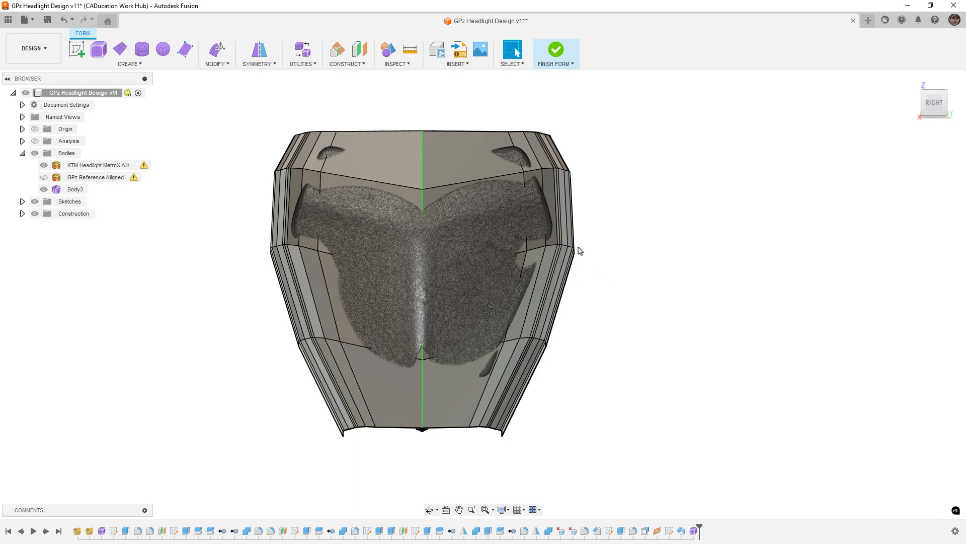
{"action": "scroll", "coordinate": [572, 249], "scroll_direction": "up", "scroll_amount": 5}
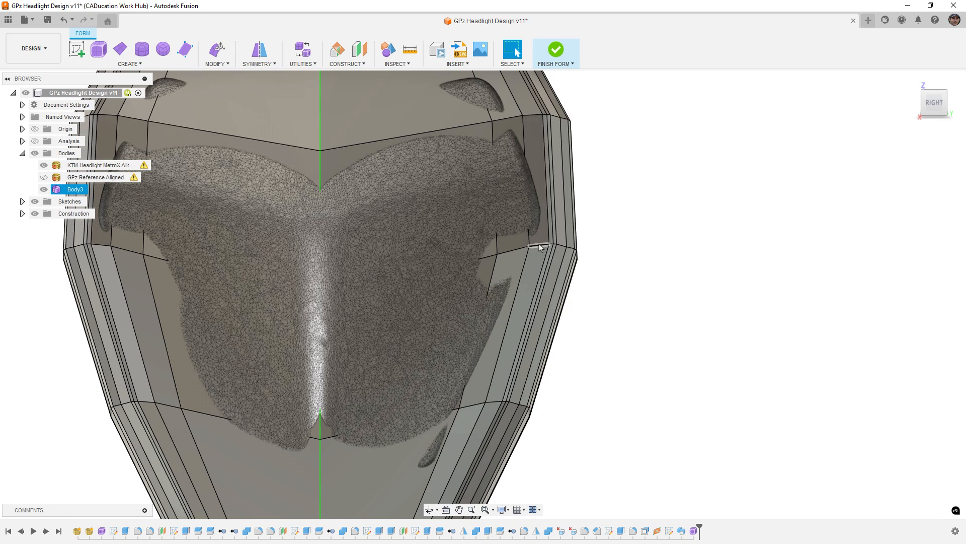
{"action": "double_click", "coordinate": [539, 244]}
{"action": "left_click", "coordinate": [217, 59]}
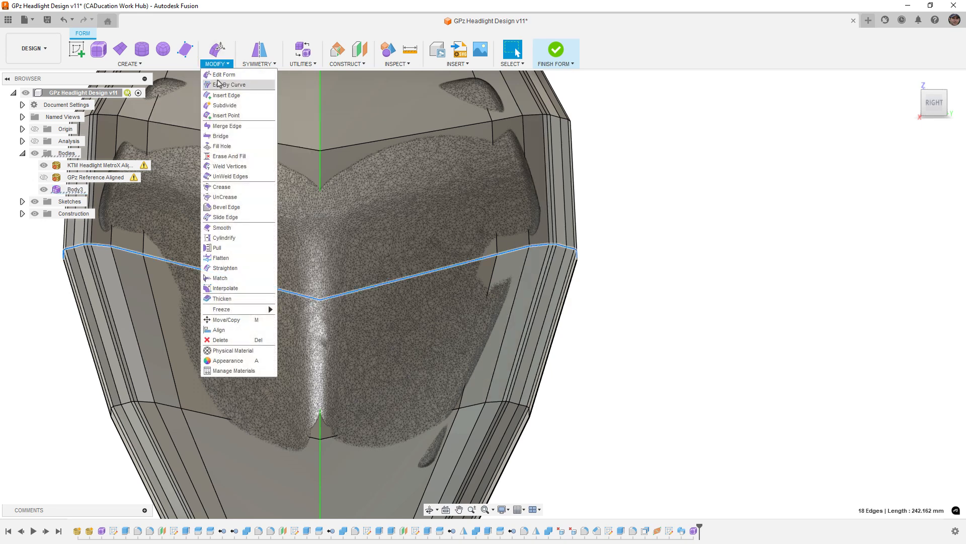
{"action": "left_click", "coordinate": [221, 95]}
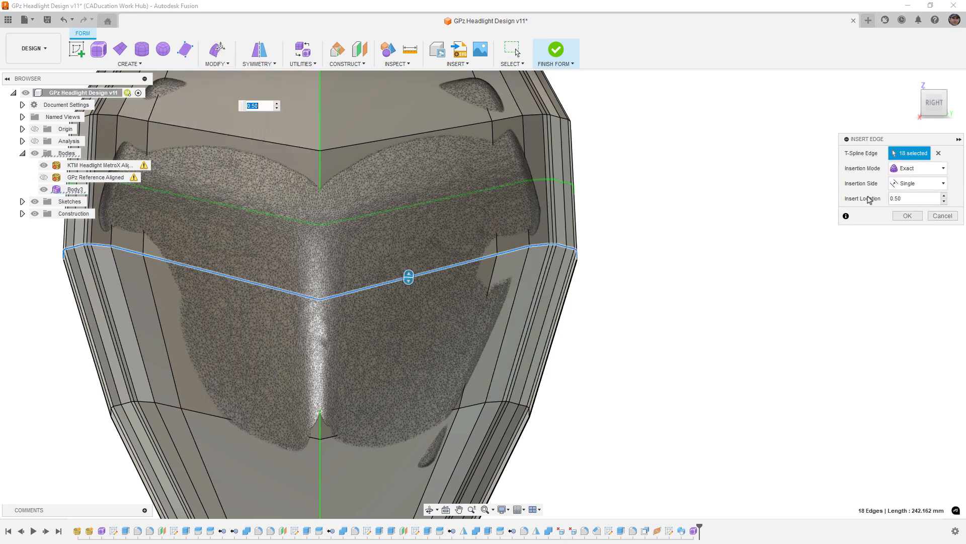
{"action": "left_click_drag", "start_coordinate": [408, 276], "coordinate": [398, 427]}
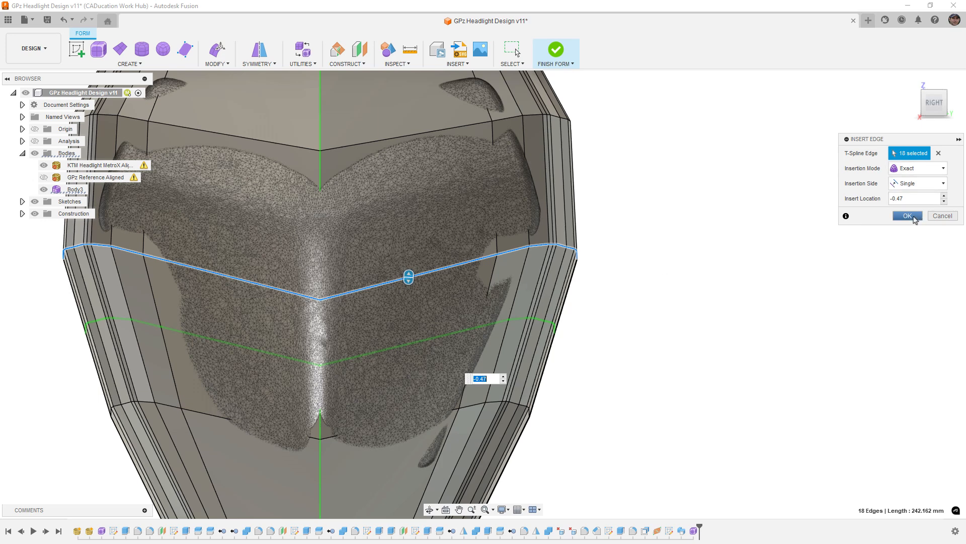
{"action": "left_click", "coordinate": [908, 216]}
Step: Scale the inserted loop and the loop below it narrower side to side, and return to smooth display
{"action": "scroll", "coordinate": [661, 201], "scroll_direction": "down", "scroll_amount": 3}
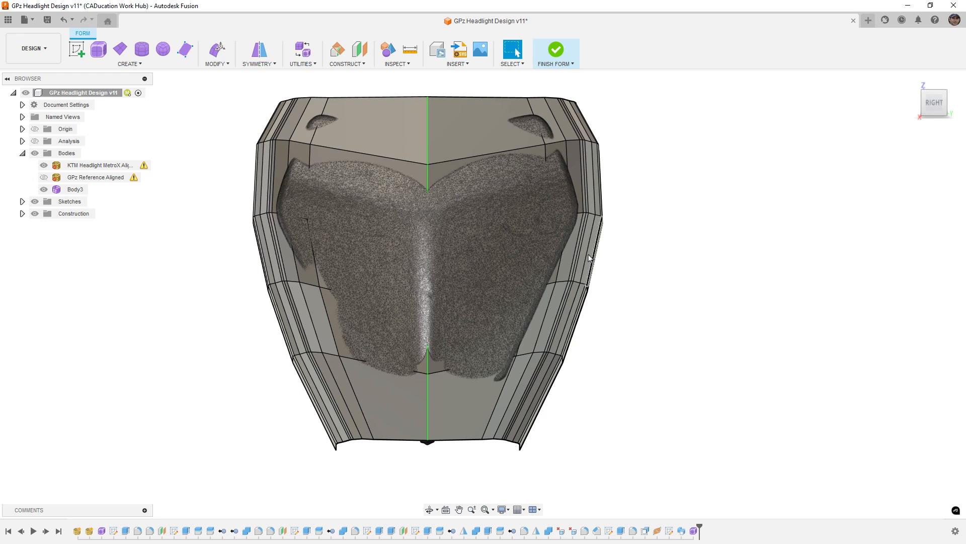
{"action": "double_click", "coordinate": [564, 281]}
{"action": "left_click", "coordinate": [217, 50]}
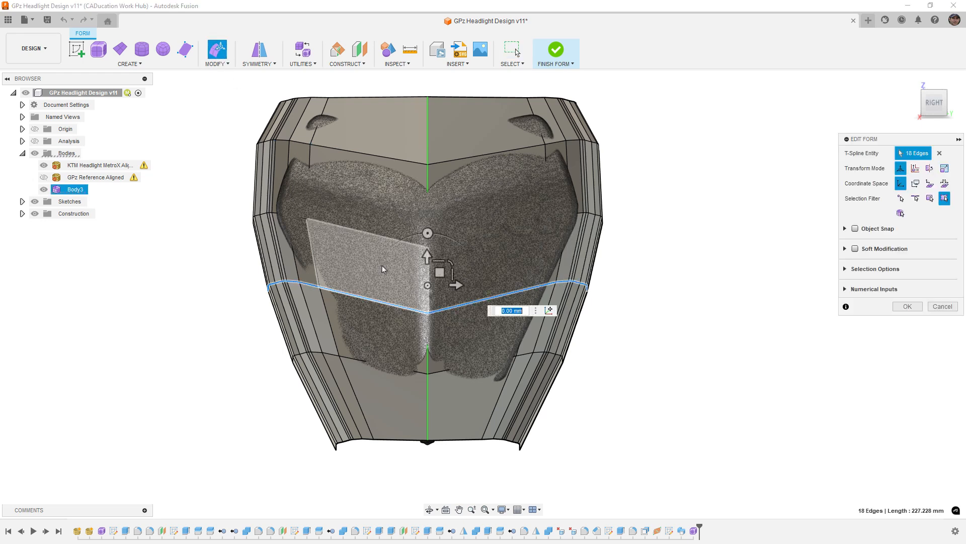
{"action": "left_click_drag", "start_coordinate": [453, 273], "coordinate": [448, 344]}
{"action": "key", "text": "alt+3"}
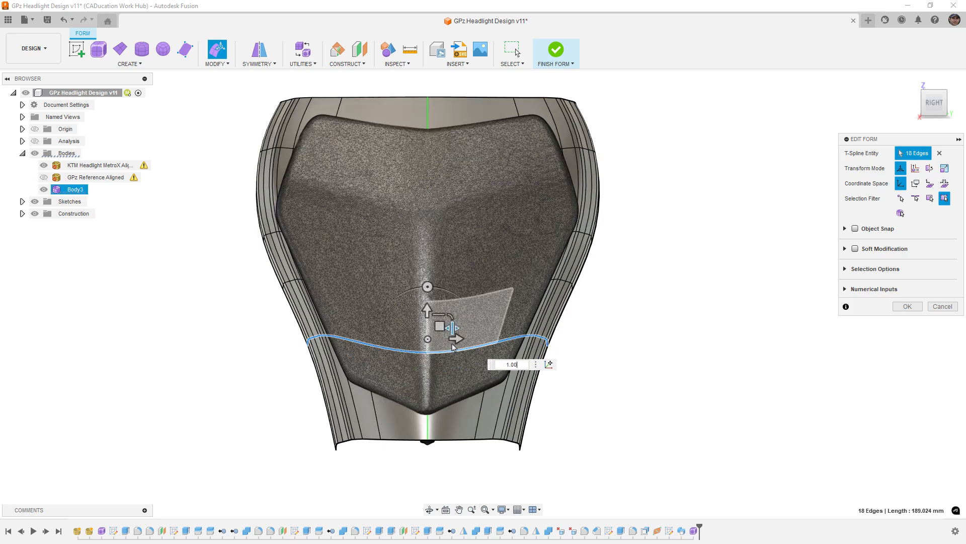
{"action": "left_click", "coordinate": [628, 269]}
Step: Scale the upper edge loop and the surface's top boundary loop horizontally to about 0.904 each
{"action": "scroll", "coordinate": [573, 150], "scroll_direction": "up", "scroll_amount": 3}
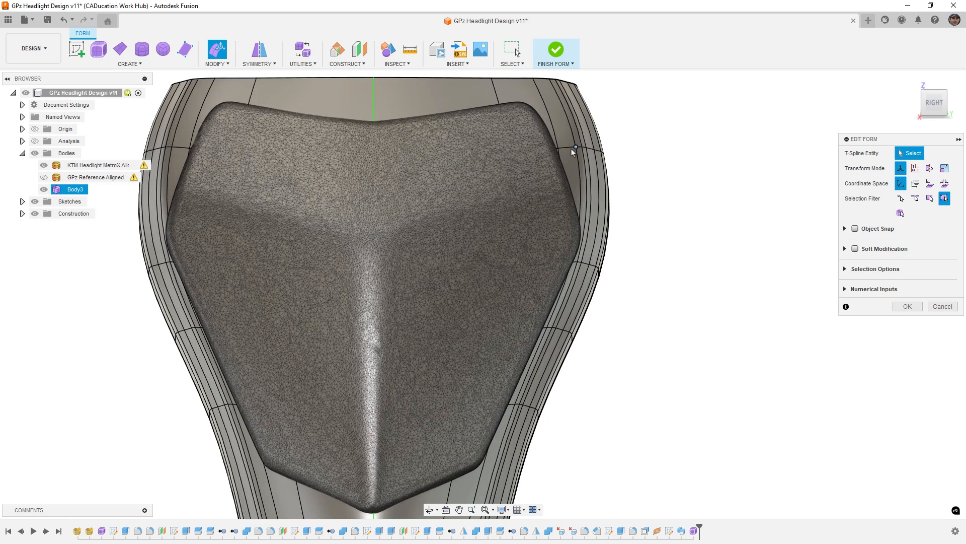
{"action": "double_click", "coordinate": [572, 151]}
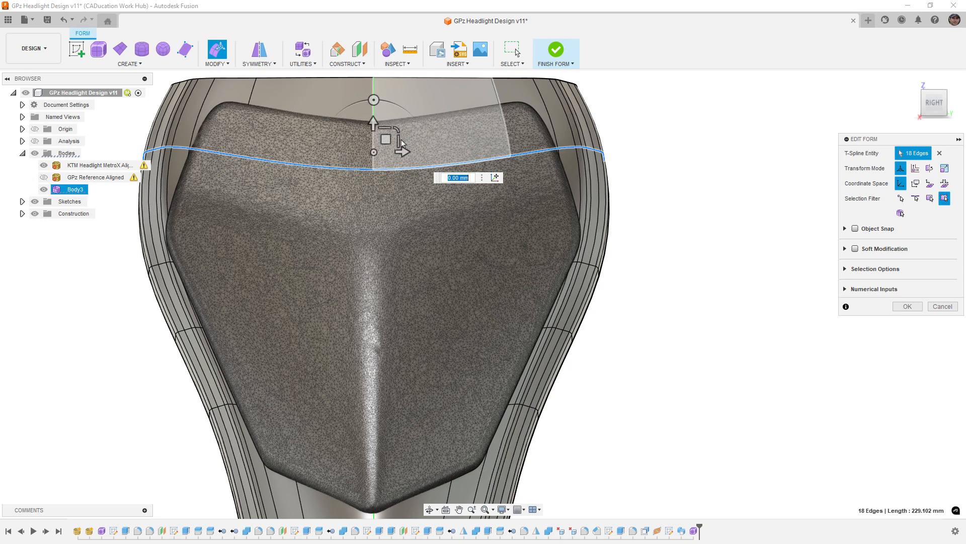
{"action": "left_click_drag", "start_coordinate": [401, 145], "coordinate": [398, 141]}
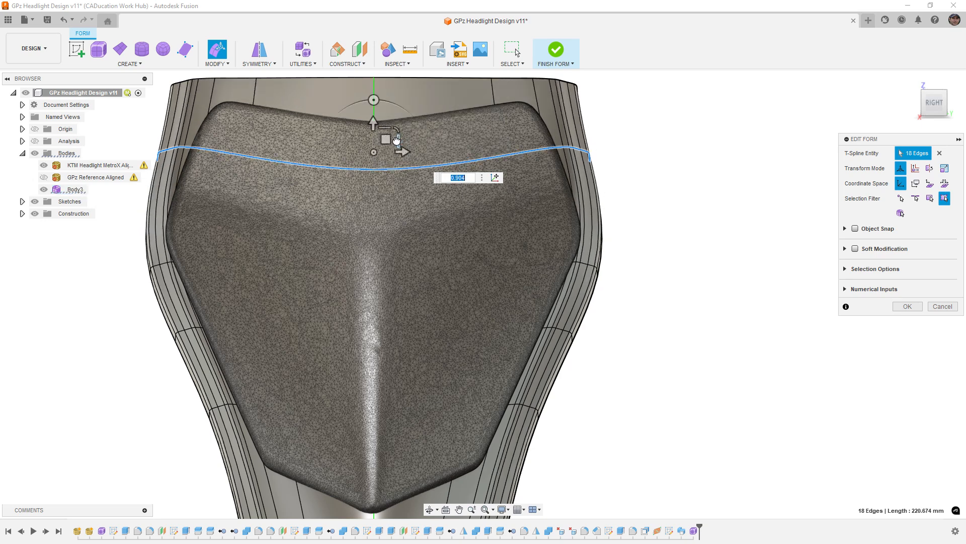
{"action": "double_click", "coordinate": [454, 78]}
{"action": "middle_click_drag", "start_coordinate": [440, 117], "coordinate": [441, 160]}
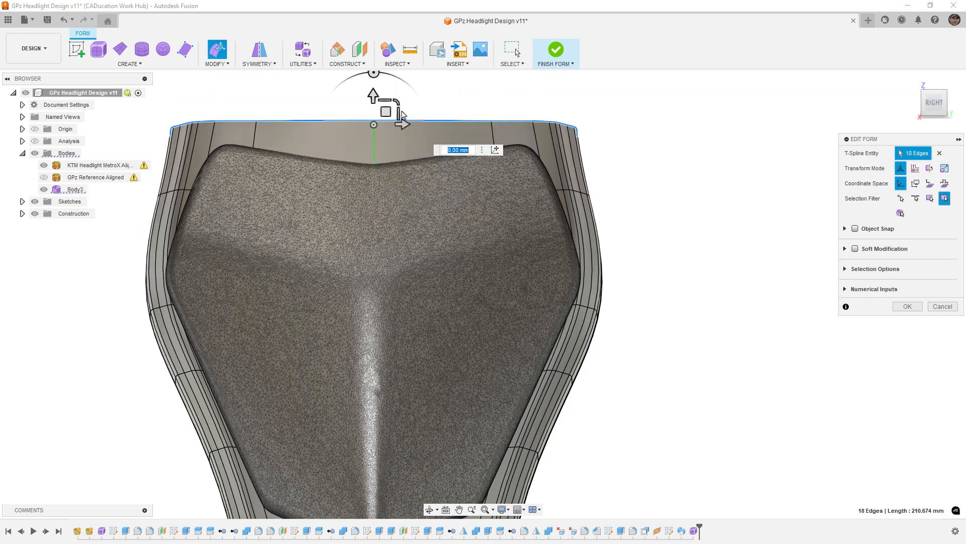
{"action": "left_click_drag", "start_coordinate": [399, 107], "coordinate": [397, 113]}
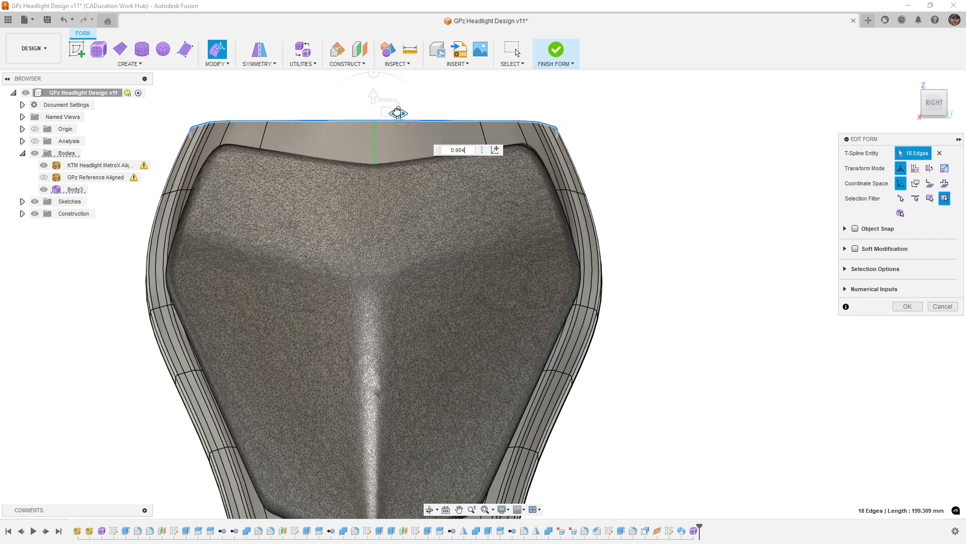
Step: Insert edge loops on both sides of the upper horizontal loop at location 0.50 in exact mode
{"action": "scroll", "coordinate": [543, 184], "scroll_direction": "down", "scroll_amount": 3}
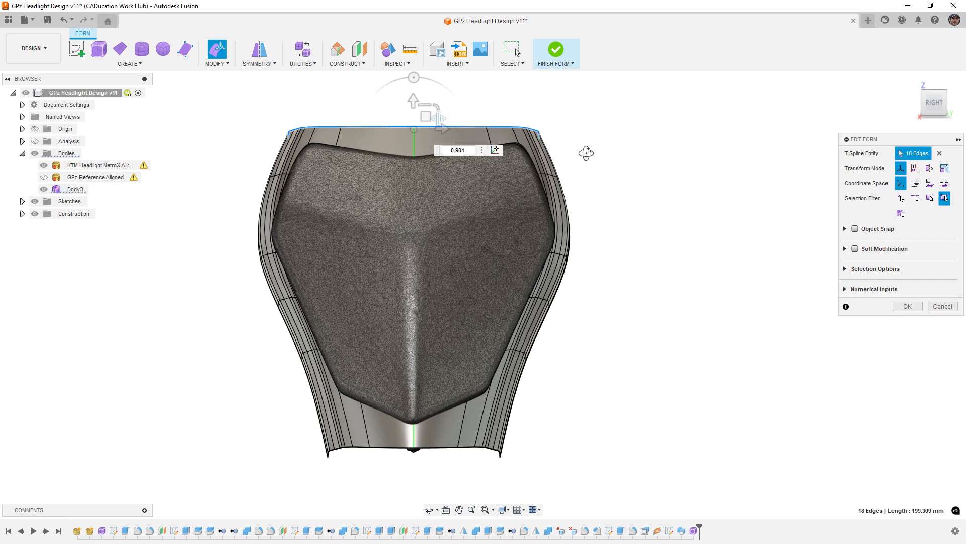
{"action": "middle_click_drag", "start_coordinate": [552, 149], "coordinate": [537, 162], "text": "shift"}
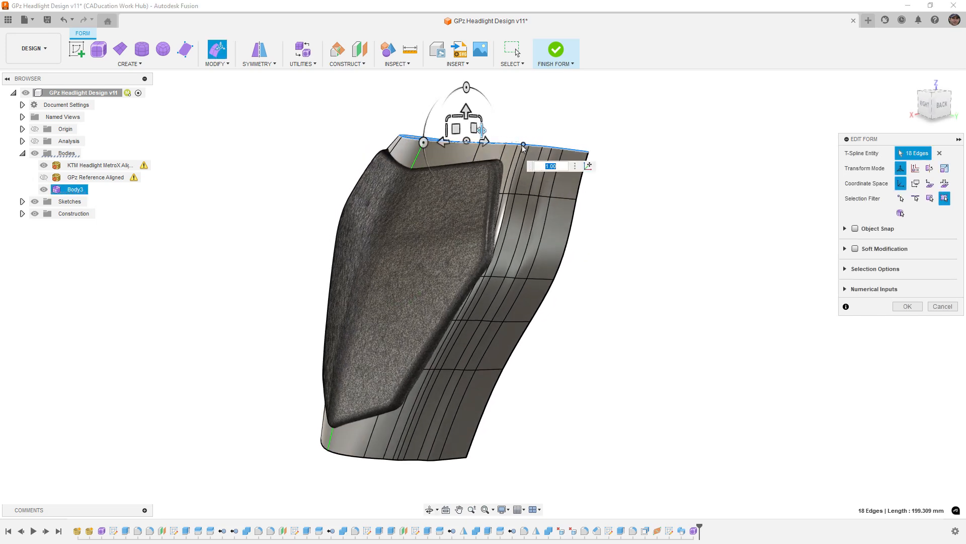
{"action": "left_click", "coordinate": [604, 250]}
{"action": "scroll", "coordinate": [519, 195], "scroll_direction": "up", "scroll_amount": 5}
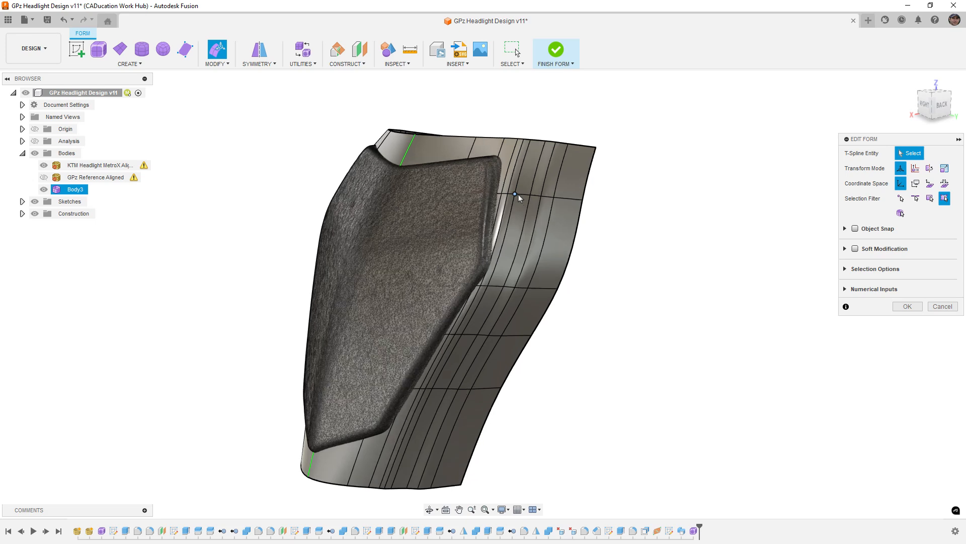
{"action": "double_click", "coordinate": [523, 195]}
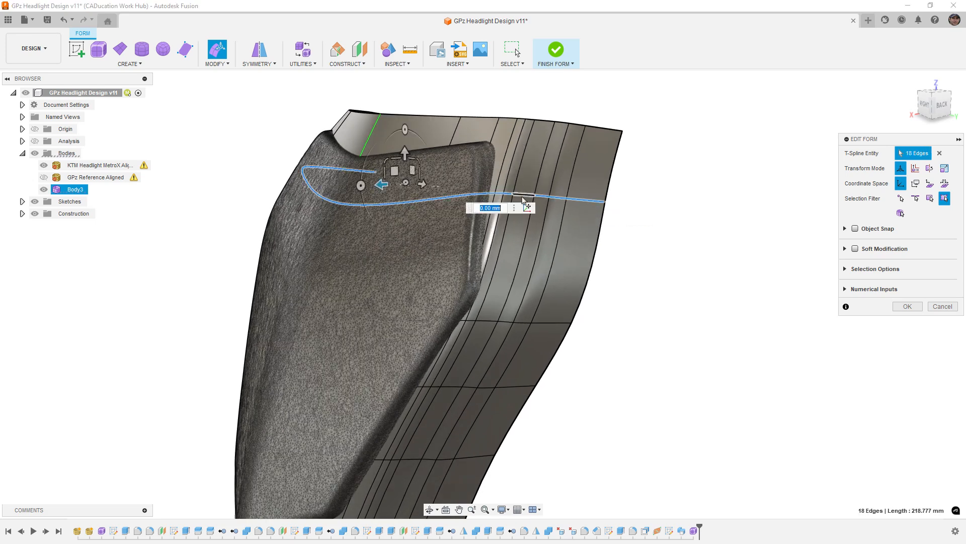
{"action": "left_click", "coordinate": [217, 61]}
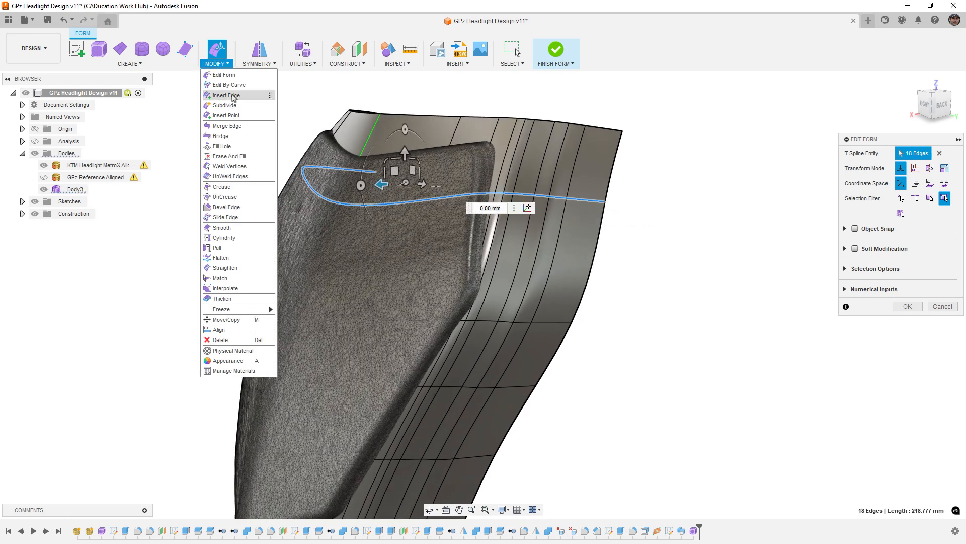
{"action": "left_click", "coordinate": [227, 95]}
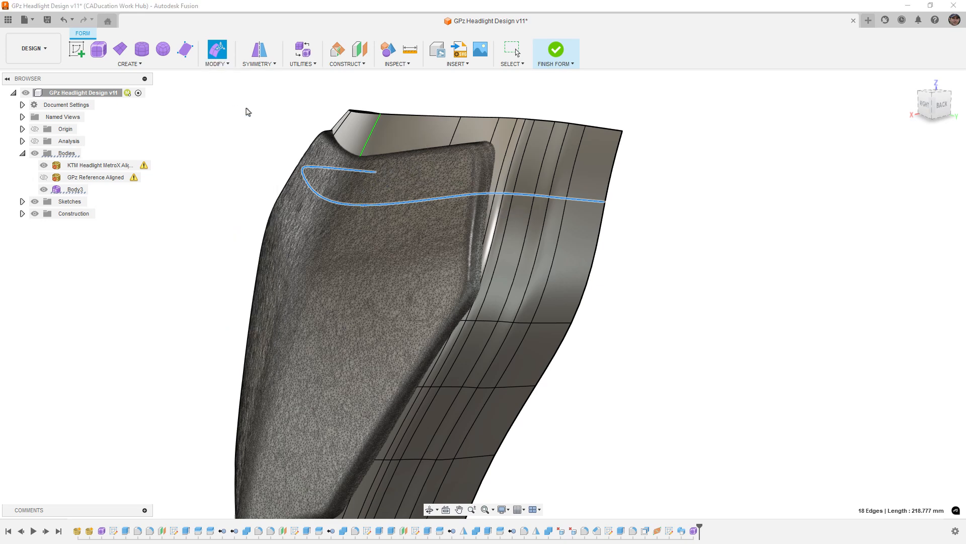
{"action": "left_click", "coordinate": [931, 183]}
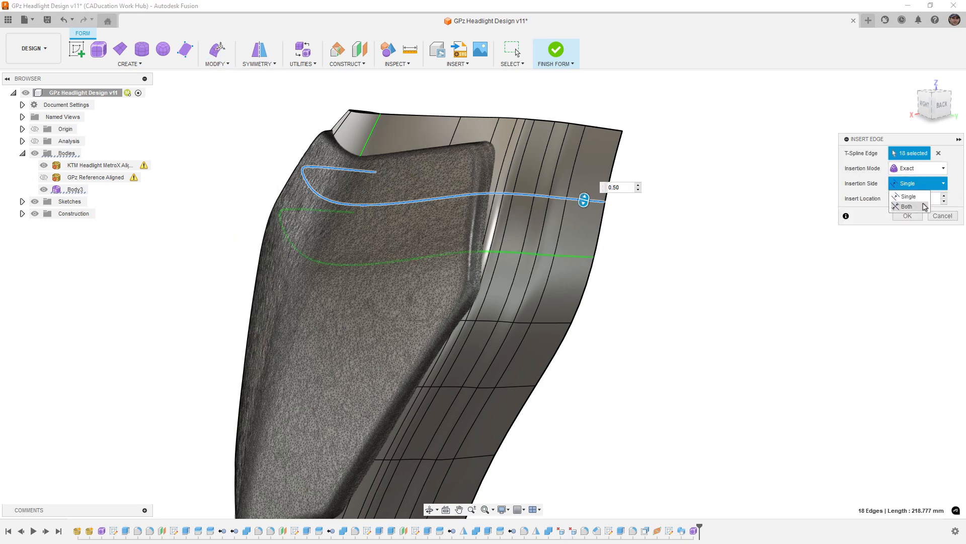
{"action": "left_click", "coordinate": [924, 207]}
{"action": "left_click", "coordinate": [911, 216]}
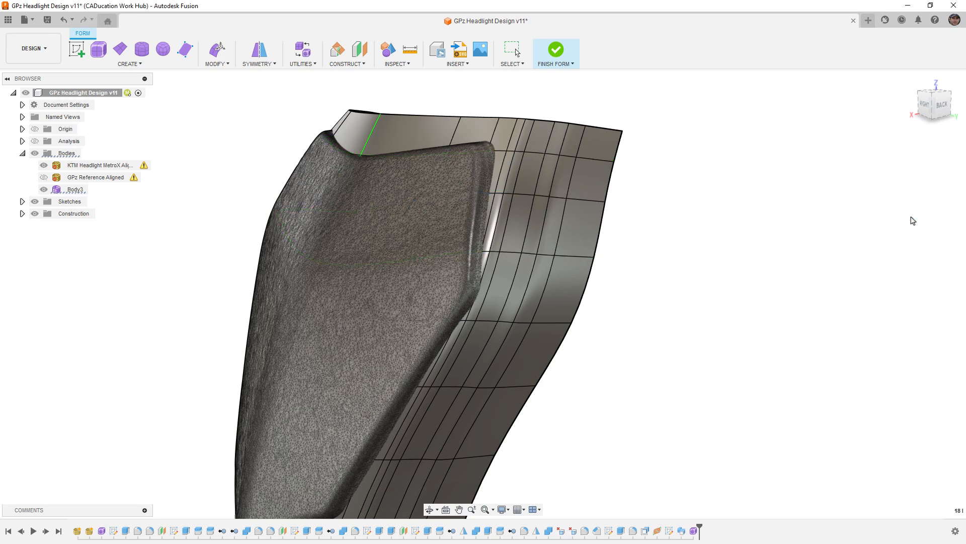
Step: Slide the edge loop just below the upper loop downward with a slide location of about 0.467
{"action": "middle_click_drag", "start_coordinate": [735, 257], "coordinate": [764, 250], "text": "shift"}
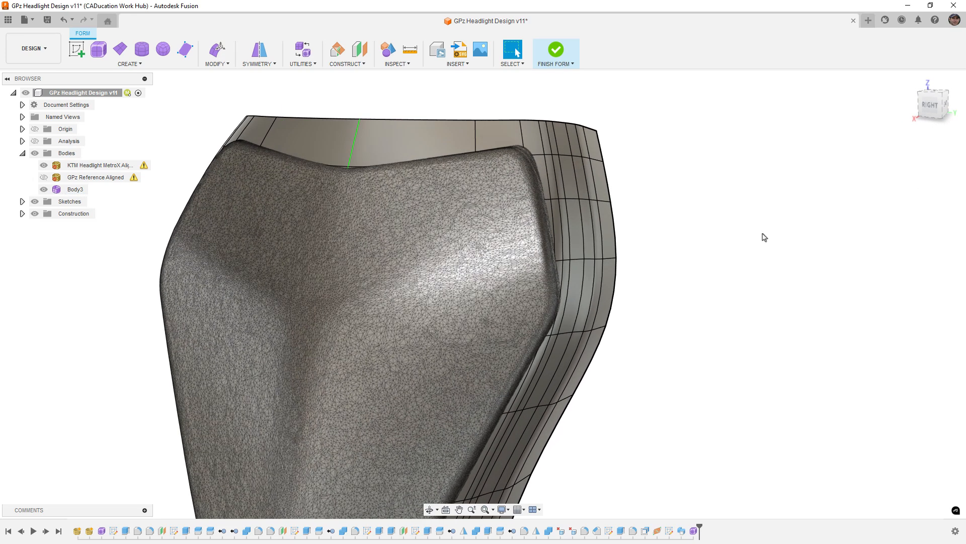
{"action": "double_click", "coordinate": [576, 261]}
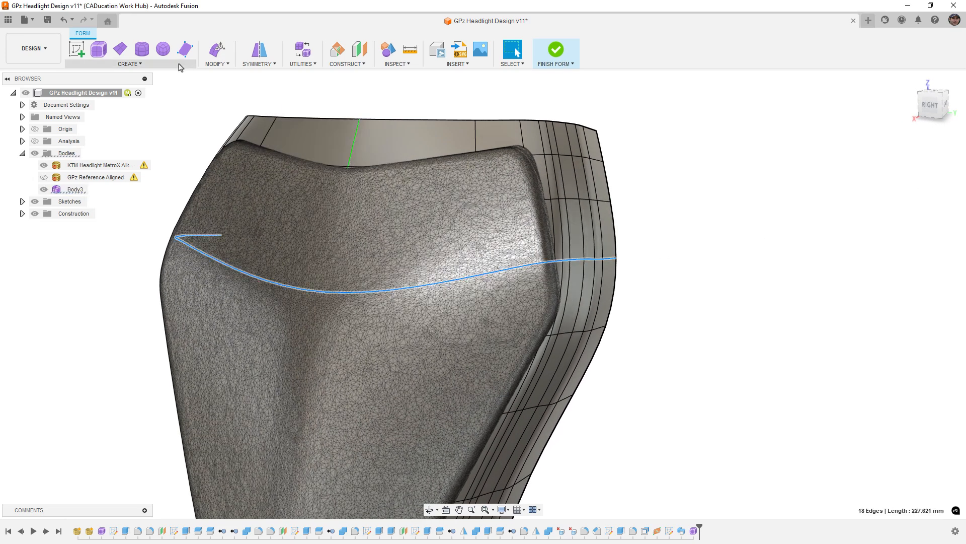
{"action": "left_click", "coordinate": [214, 64]}
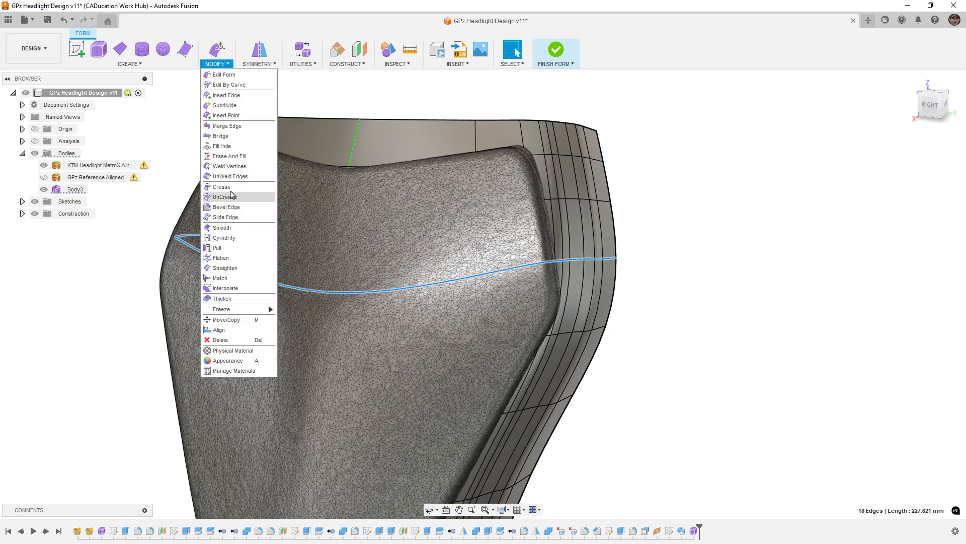
{"action": "left_click", "coordinate": [225, 217]}
{"action": "left_click_drag", "start_coordinate": [217, 241], "coordinate": [216, 208]}
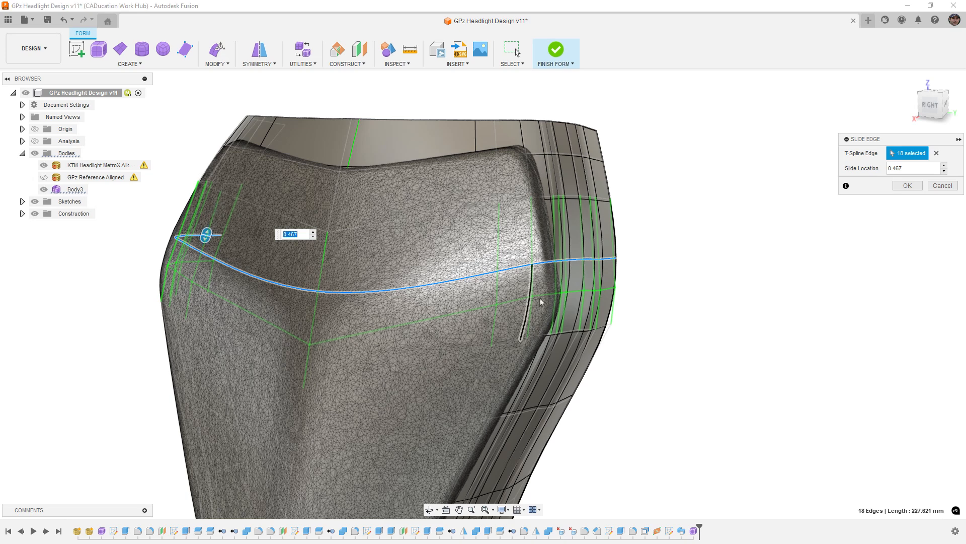
{"action": "left_click", "coordinate": [914, 186]}
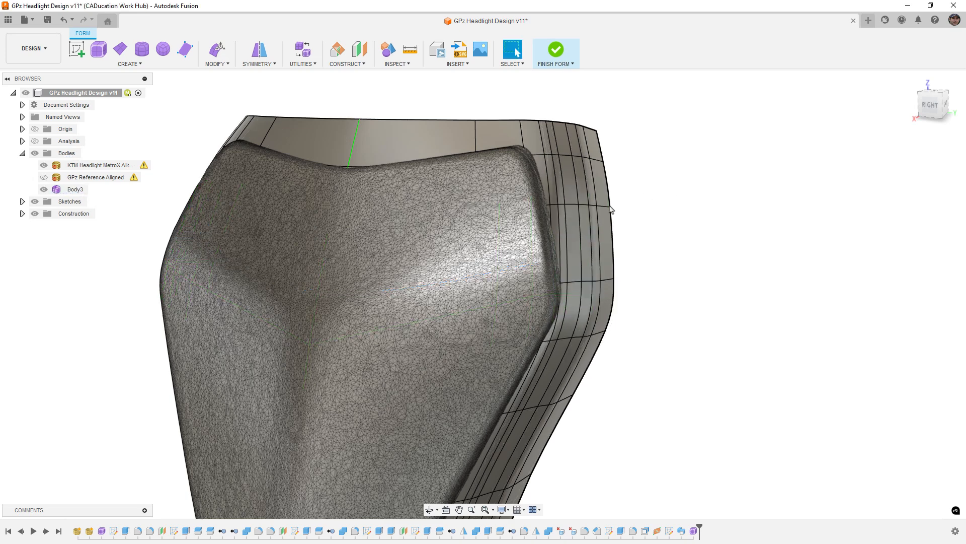
Step: Slide the edge loop just below the upper loop downward with Slide Edge at a slide location of about 0.719
{"action": "double_click", "coordinate": [573, 207]}
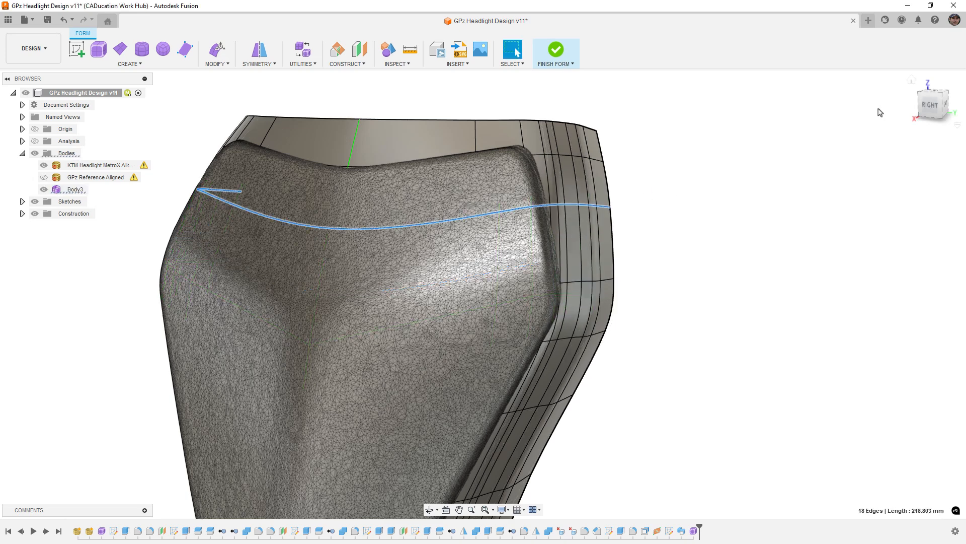
{"action": "left_click", "coordinate": [916, 115]}
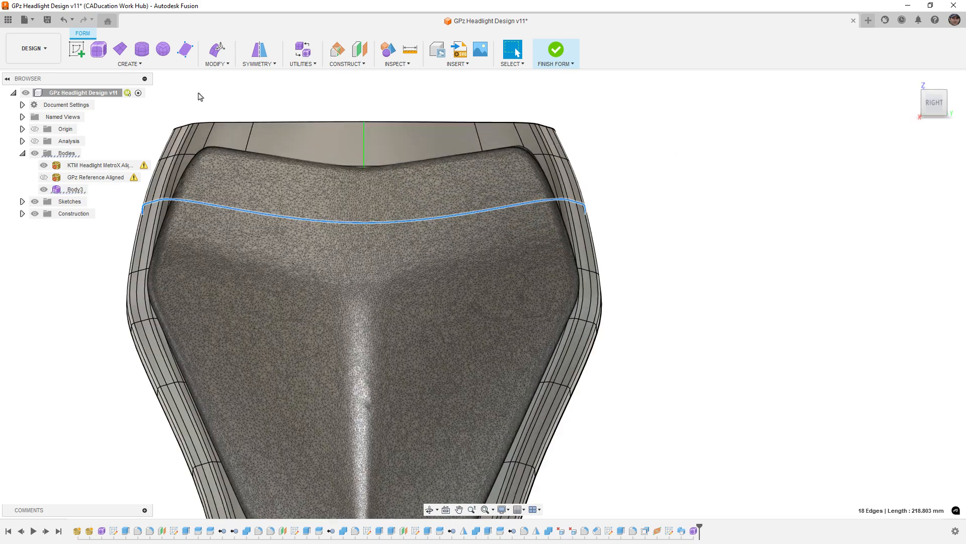
{"action": "left_click", "coordinate": [215, 64]}
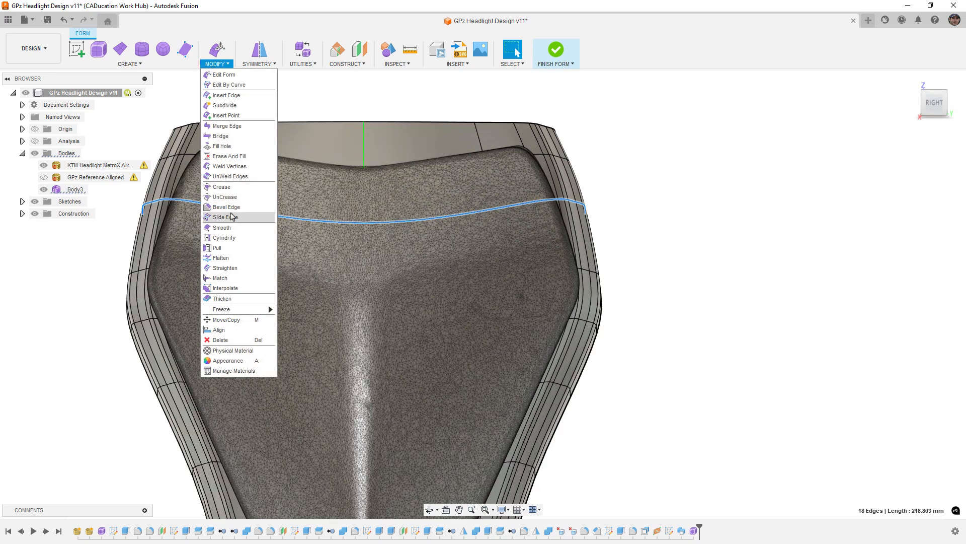
{"action": "left_click", "coordinate": [232, 218]}
{"action": "left_click_drag", "start_coordinate": [586, 209], "coordinate": [621, 259]}
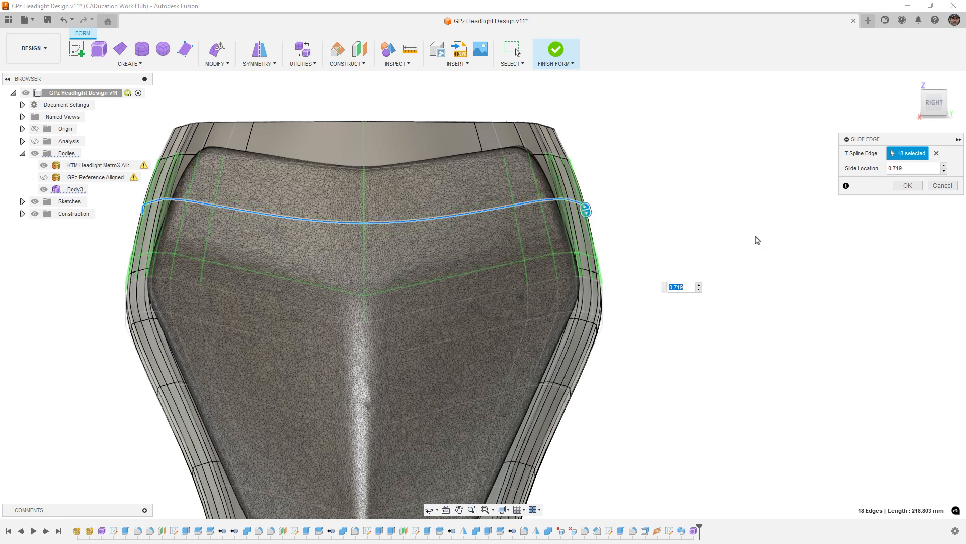
{"action": "left_click", "coordinate": [906, 186]}
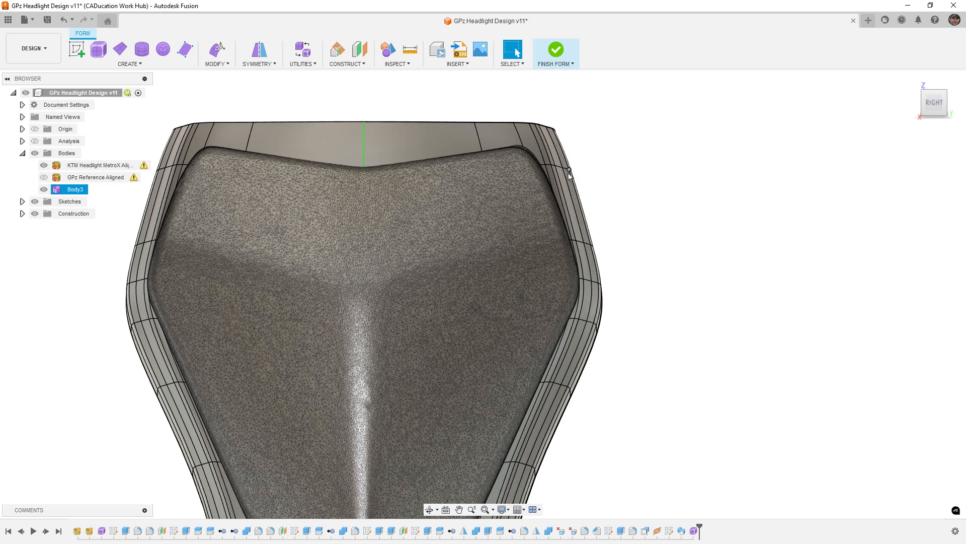
Step: Delete the horizontal edge loop just below the surface's top boundary
{"action": "scroll", "coordinate": [568, 173], "scroll_direction": "up", "scroll_amount": 2}
{"action": "scroll", "coordinate": [565, 168], "scroll_direction": "up", "scroll_amount": 3}
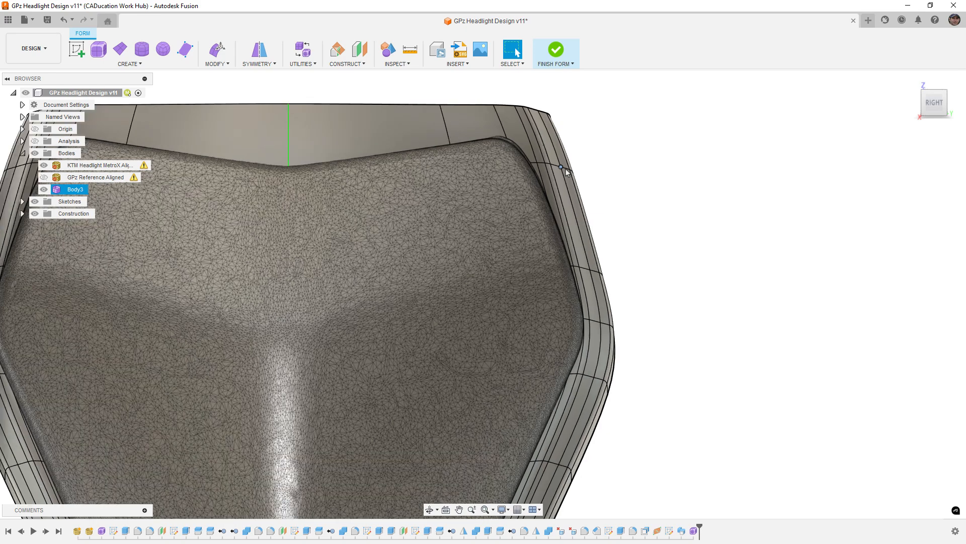
{"action": "scroll", "coordinate": [566, 170], "scroll_direction": "up", "scroll_amount": 2}
{"action": "double_click", "coordinate": [567, 171]}
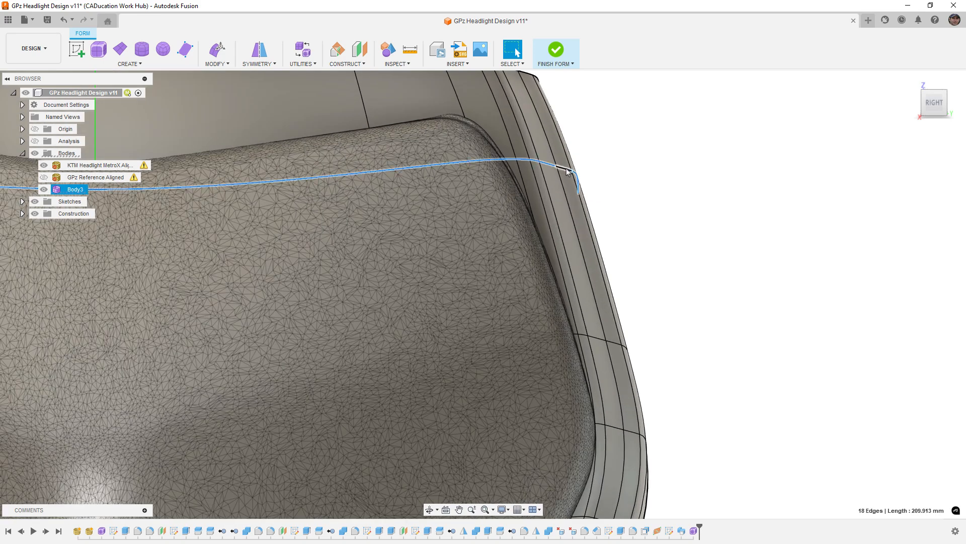
{"action": "scroll", "coordinate": [604, 173], "scroll_direction": "down", "scroll_amount": 5}
{"action": "left_click", "coordinate": [779, 236]}
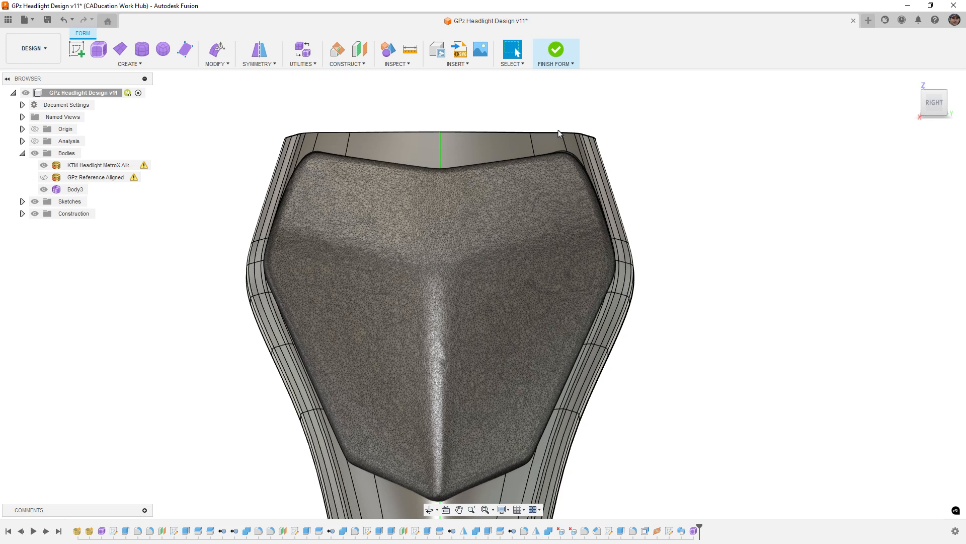
Step: Try to scale the surface's top boundary loop horizontally with Edit Form
{"action": "double_click", "coordinate": [495, 133]}
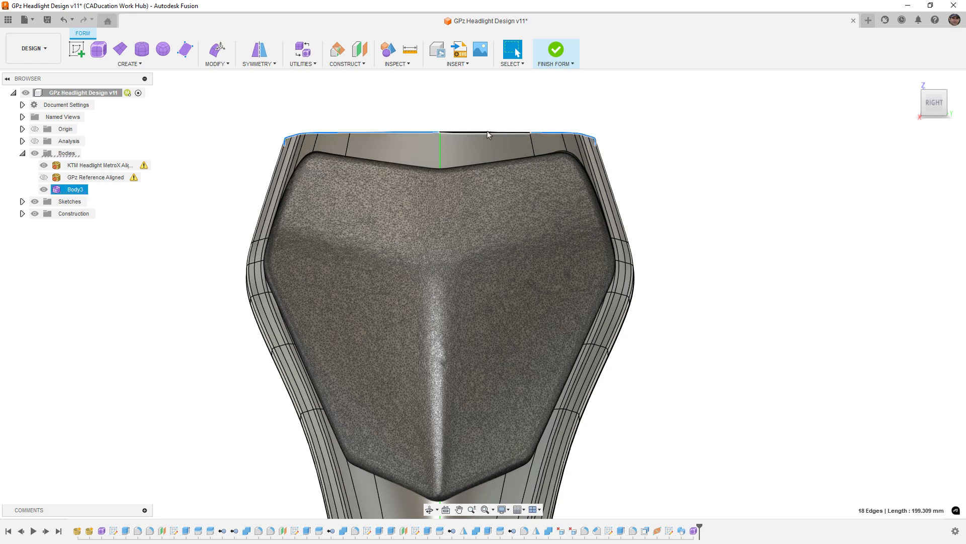
{"action": "left_click", "coordinate": [218, 50]}
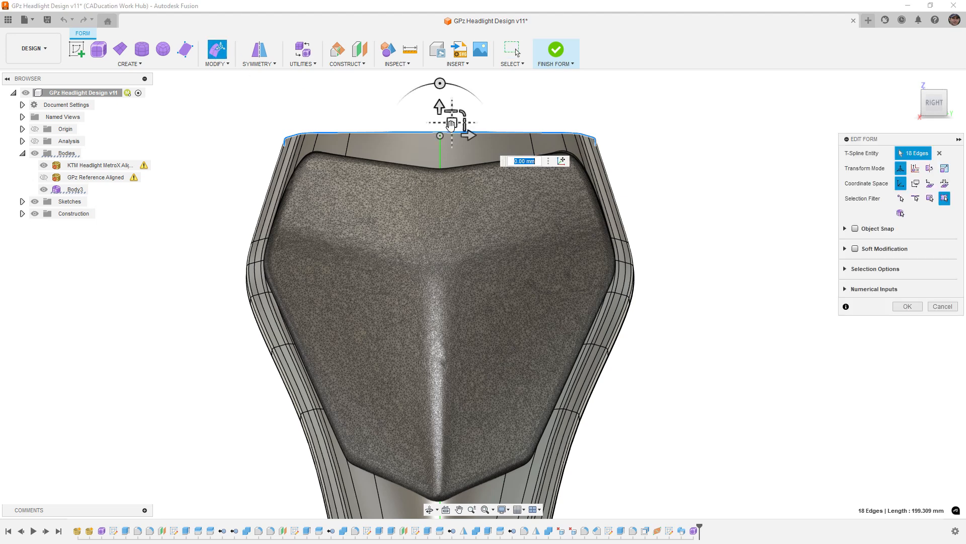
{"action": "left_click_drag", "start_coordinate": [464, 122], "coordinate": [464, 123]}
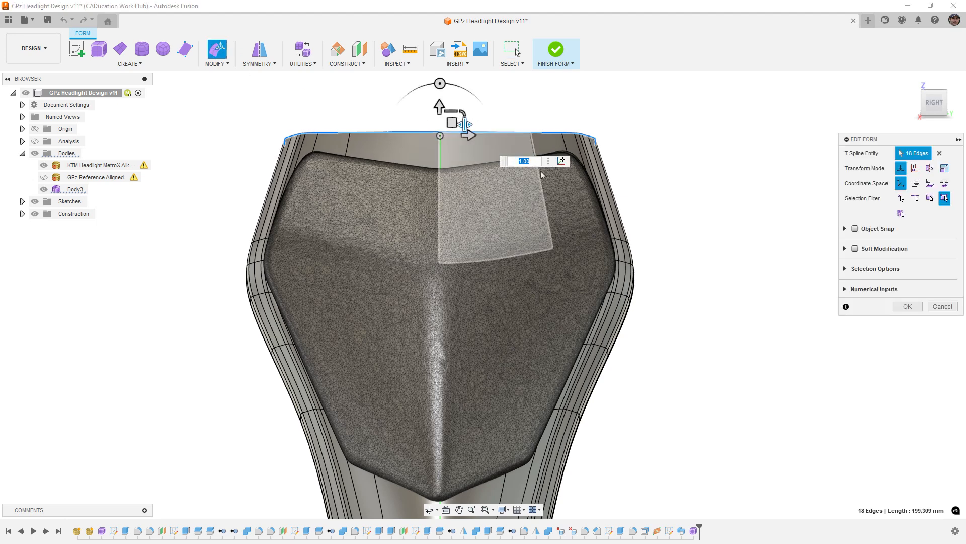
{"action": "scroll", "coordinate": [628, 253], "scroll_direction": "up", "scroll_amount": 2}
{"action": "scroll", "coordinate": [619, 228], "scroll_direction": "up", "scroll_amount": 2}
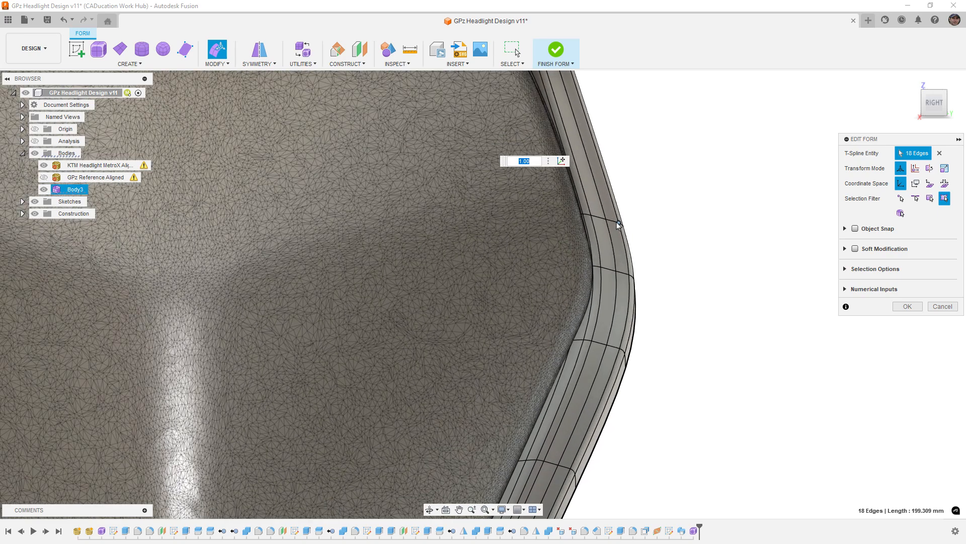
{"action": "left_click", "coordinate": [616, 222]}
{"action": "double_click", "coordinate": [614, 221]}
{"action": "left_click", "coordinate": [613, 220]}
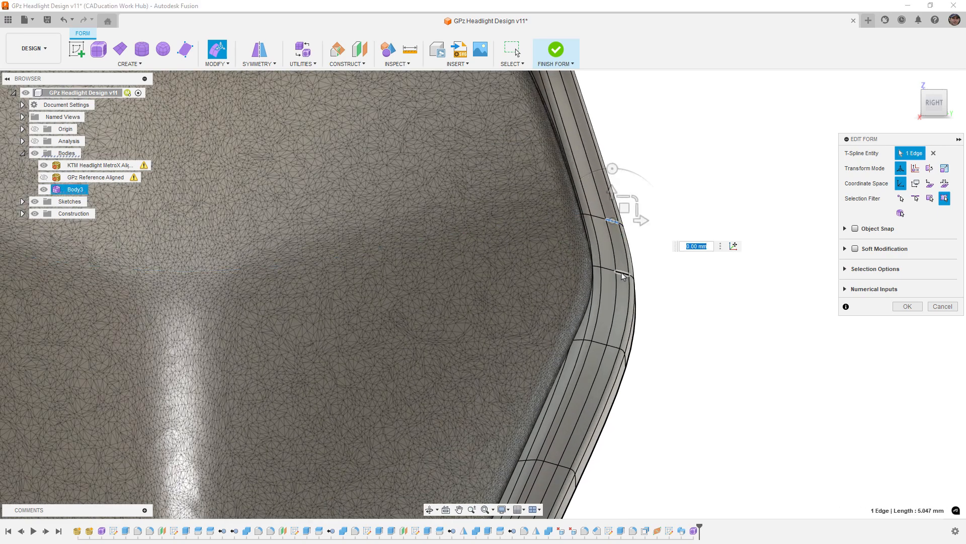
{"action": "double_click", "coordinate": [623, 276], "text": "shift"}
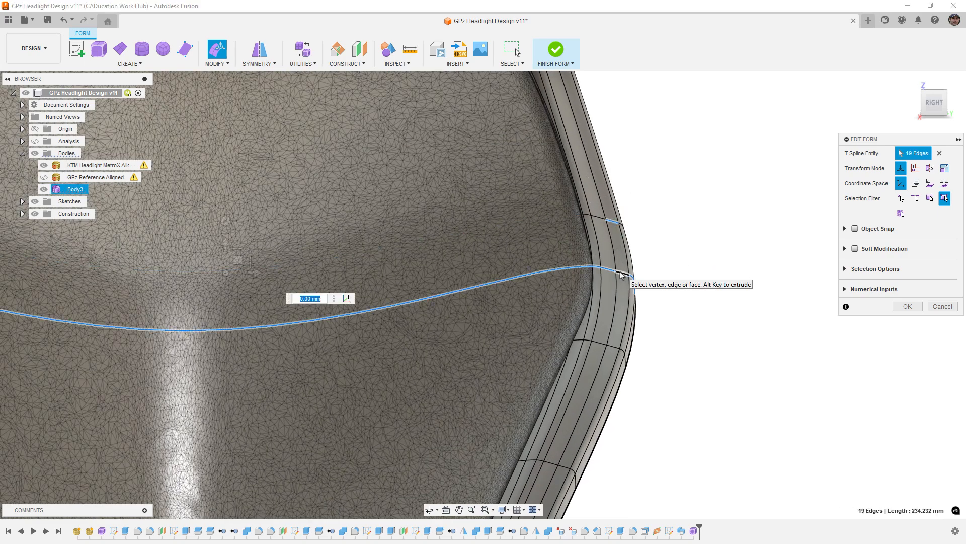
{"action": "left_click", "coordinate": [599, 219], "text": "shift"}
{"action": "left_click", "coordinate": [645, 233]}
Step: Scale the two adjacent edge loops at the lens's widest part horizontally to about 1.049
{"action": "scroll", "coordinate": [599, 219], "scroll_direction": "up", "scroll_amount": 2}
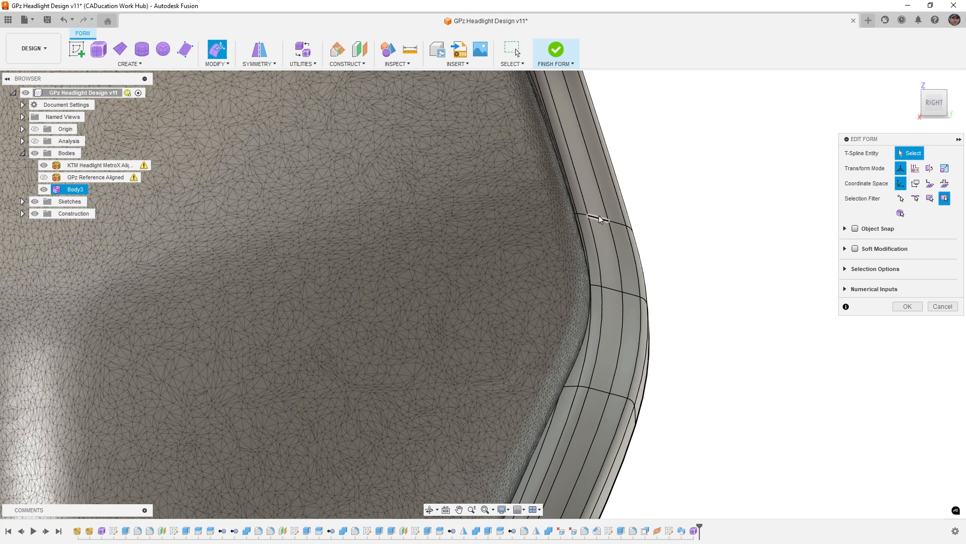
{"action": "double_click", "coordinate": [600, 218]}
{"action": "double_click", "coordinate": [611, 289], "text": "shift"}
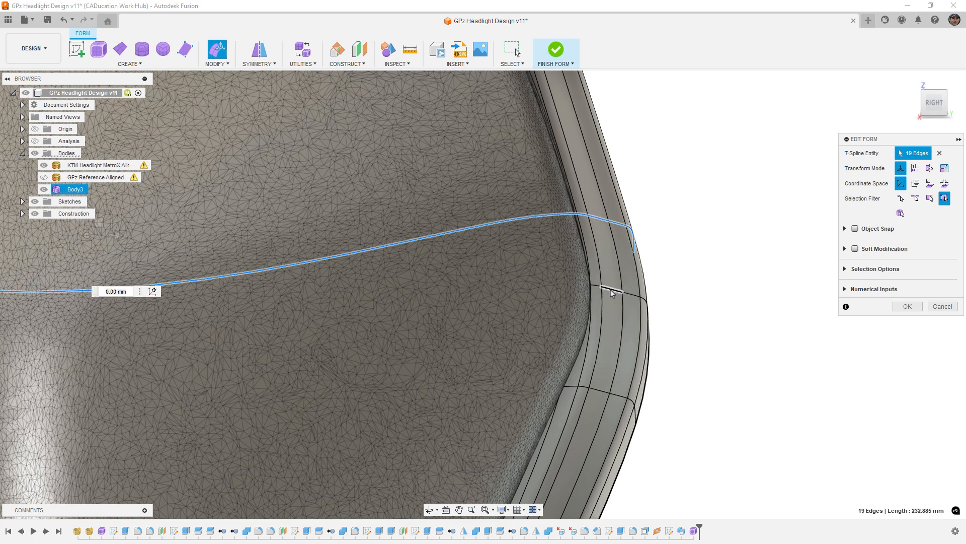
{"action": "scroll", "coordinate": [657, 267], "scroll_direction": "down", "scroll_amount": 3}
{"action": "left_click_drag", "start_coordinate": [338, 246], "coordinate": [341, 247]}
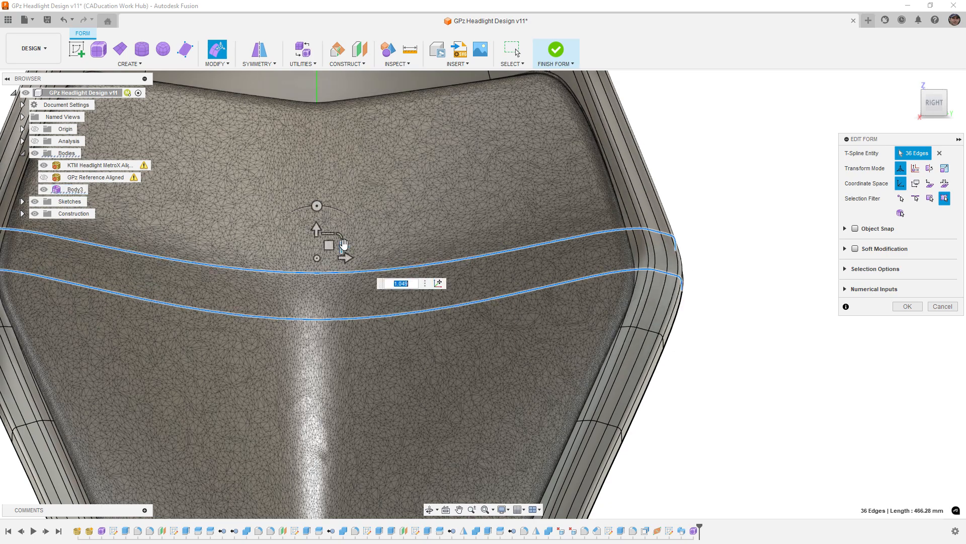
Step: Scale the next edge loop below the widest part horizontally to about 1.025 and finish the form edit
{"action": "scroll", "coordinate": [428, 242], "scroll_direction": "down", "scroll_amount": 2}
{"action": "scroll", "coordinate": [654, 311], "scroll_direction": "up", "scroll_amount": 5}
{"action": "double_click", "coordinate": [653, 310]}
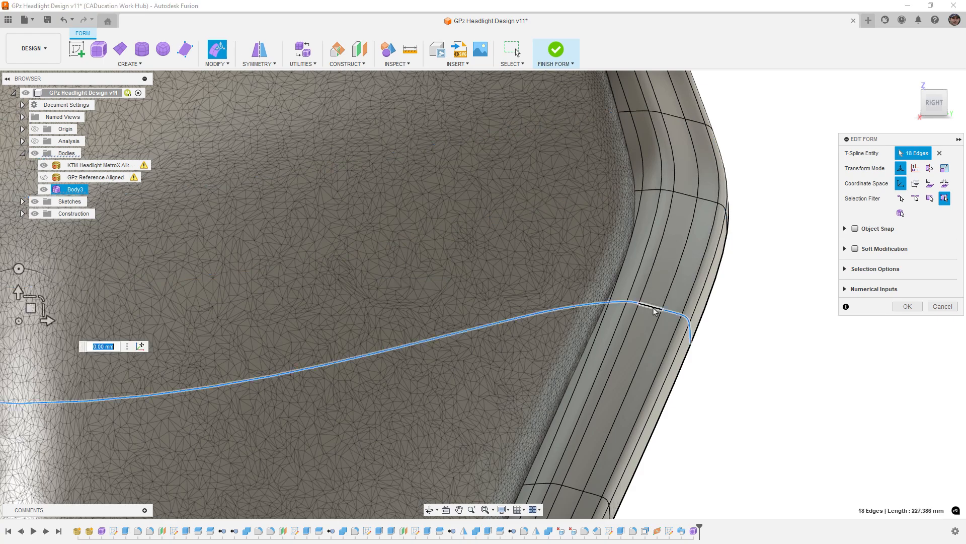
{"action": "scroll", "coordinate": [655, 309], "scroll_direction": "down", "scroll_amount": 5}
{"action": "left_click_drag", "start_coordinate": [315, 301], "coordinate": [313, 305]}
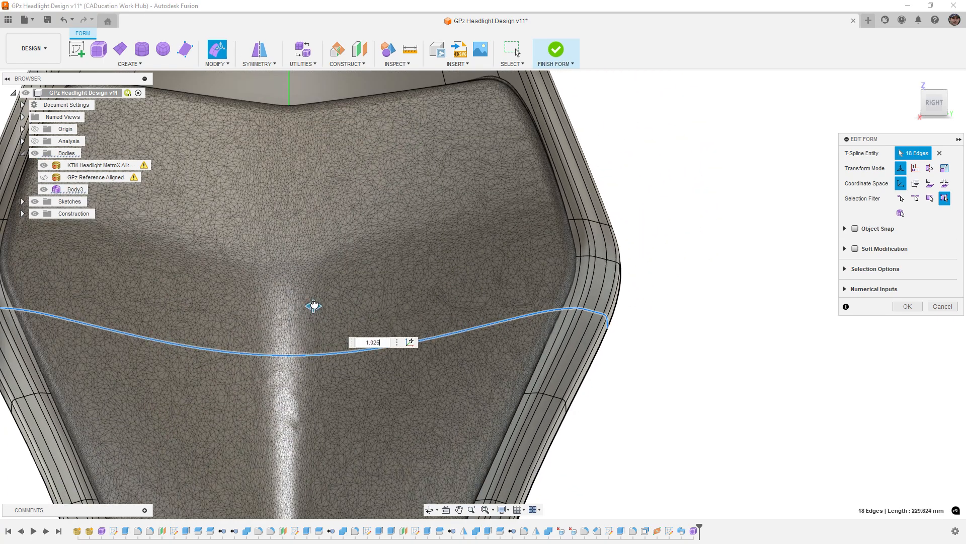
{"action": "scroll", "coordinate": [619, 348], "scroll_direction": "down", "scroll_amount": 5}
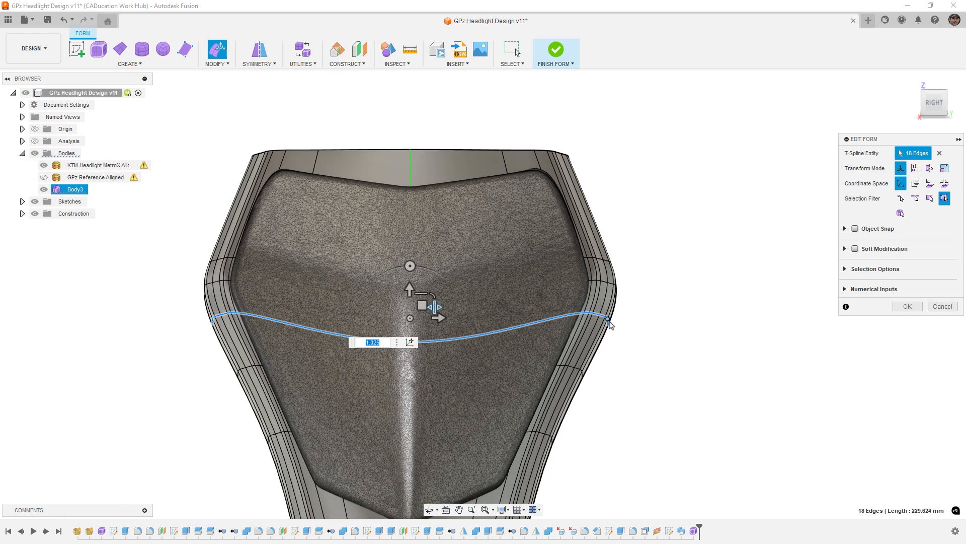
{"action": "left_click", "coordinate": [618, 359]}
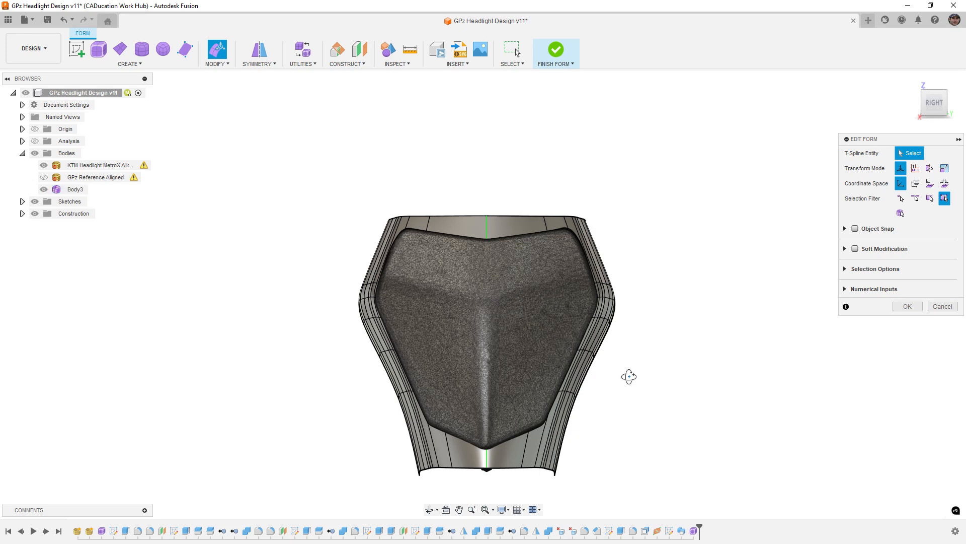
{"action": "middle_click_drag", "start_coordinate": [629, 376], "coordinate": [545, 385], "text": "shift"}
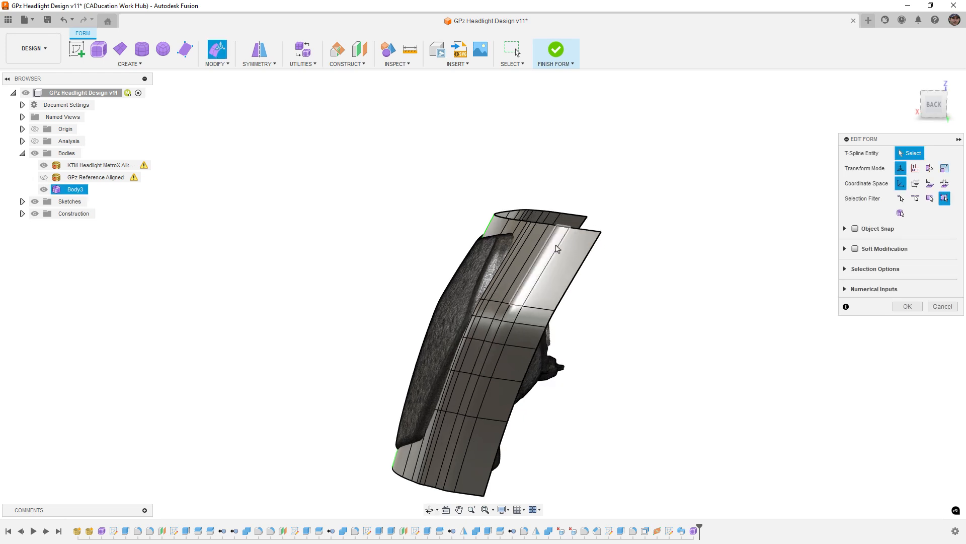
{"action": "scroll", "coordinate": [506, 252], "scroll_direction": "up", "scroll_amount": 3}
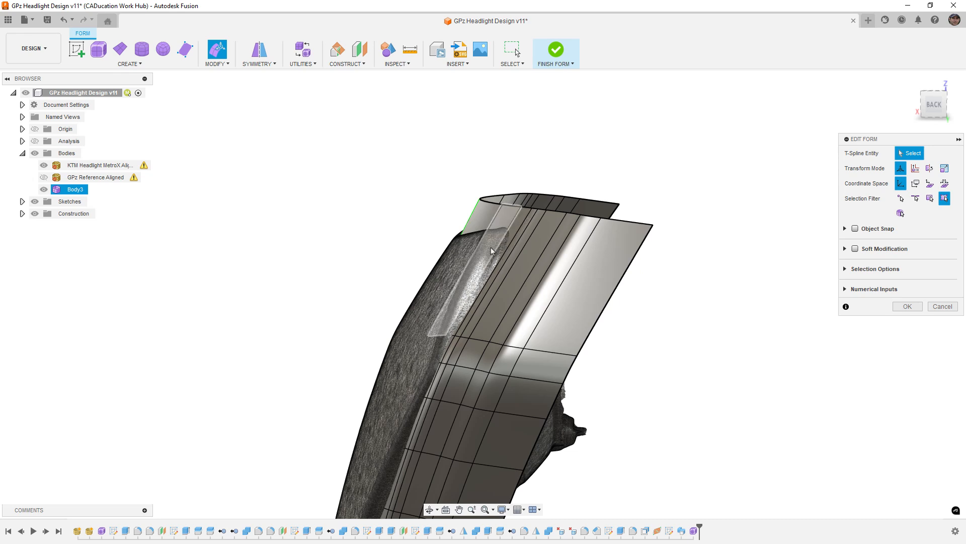
{"action": "left_click", "coordinate": [907, 306]}
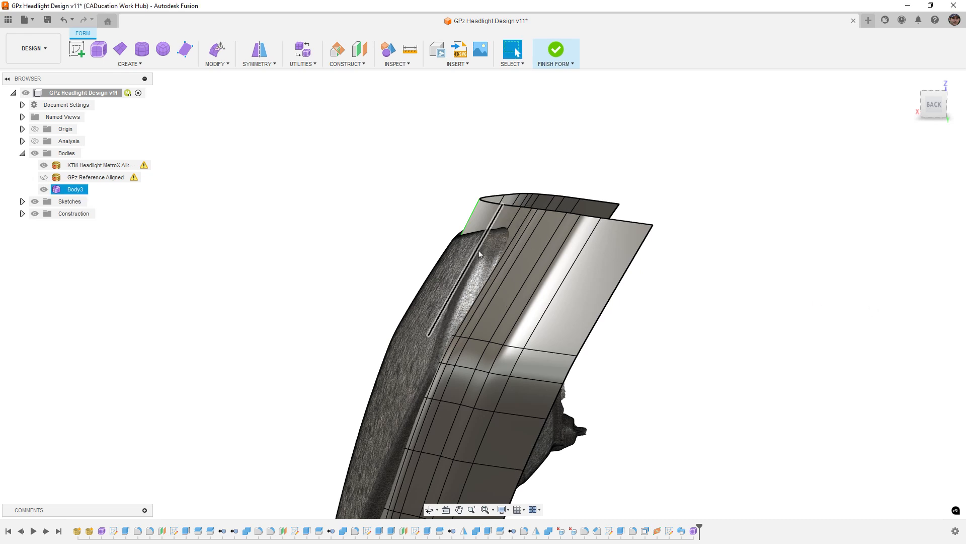
Step: Insert a single edge loop below the surface's top boundary at location 0.50 in exact mode
{"action": "double_click", "coordinate": [632, 225]}
{"action": "left_click", "coordinate": [224, 64]}
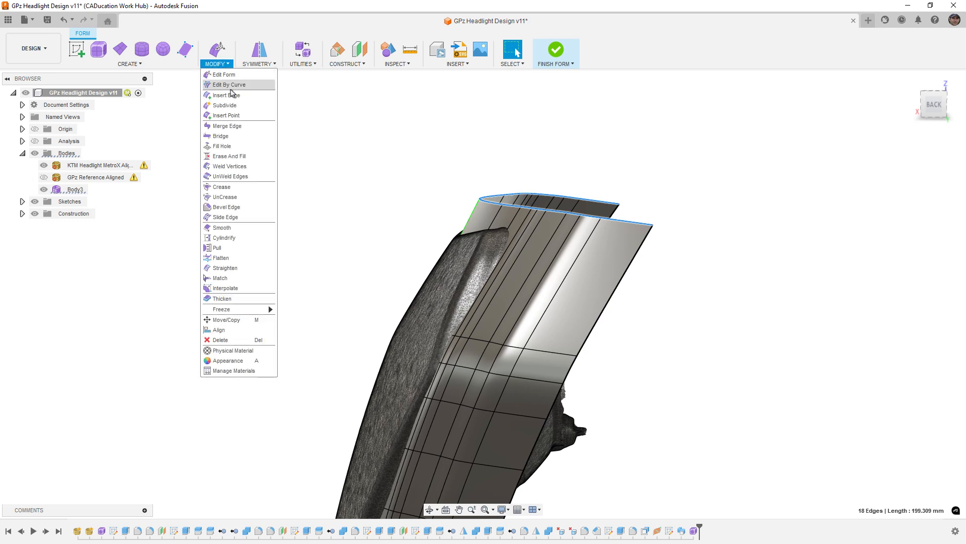
{"action": "left_click", "coordinate": [231, 95]}
{"action": "left_click", "coordinate": [923, 182]}
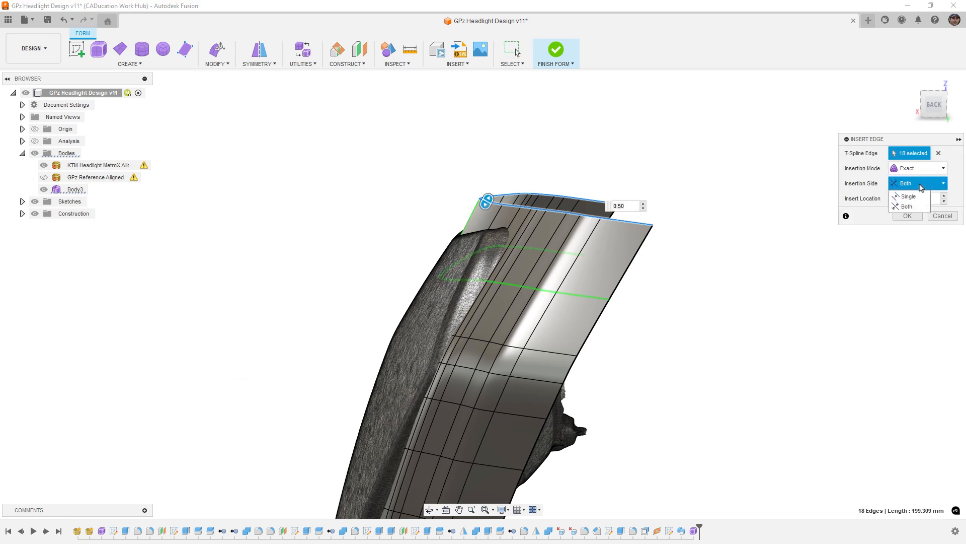
{"action": "left_click", "coordinate": [918, 195]}
{"action": "left_click", "coordinate": [906, 216]}
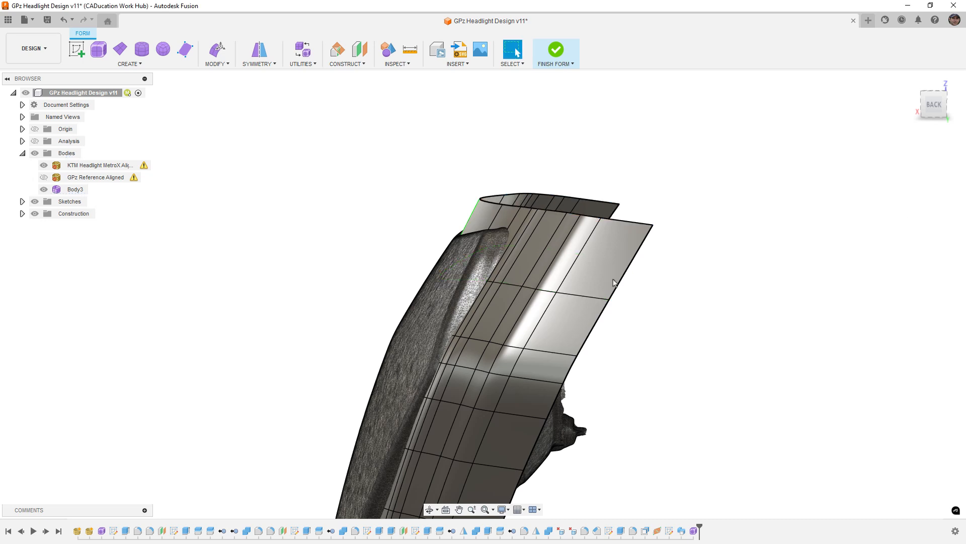
Step: Move the inserted loop forward about 2.36 mm and up about 4.53 mm, and the top boundary loop about 1.18 mm and 1.16 mm likewise
{"action": "double_click", "coordinate": [545, 295]}
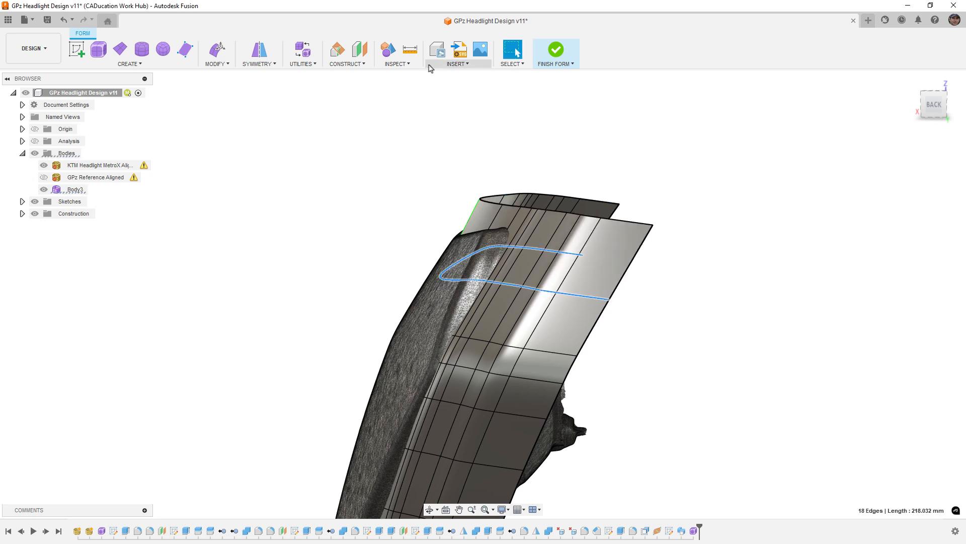
{"action": "left_click", "coordinate": [215, 51]}
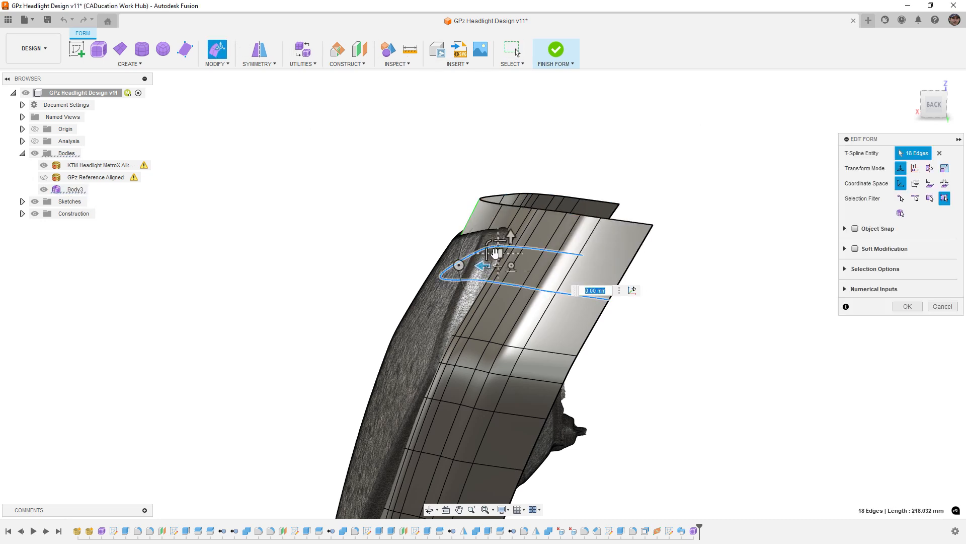
{"action": "left_click_drag", "start_coordinate": [494, 255], "coordinate": [492, 243]}
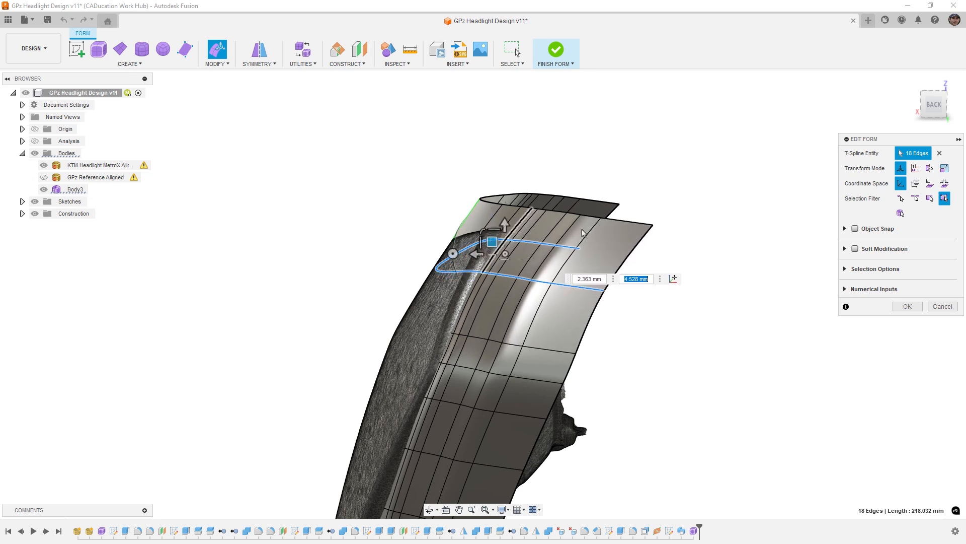
{"action": "left_click", "coordinate": [621, 221]}
{"action": "double_click", "coordinate": [622, 222]}
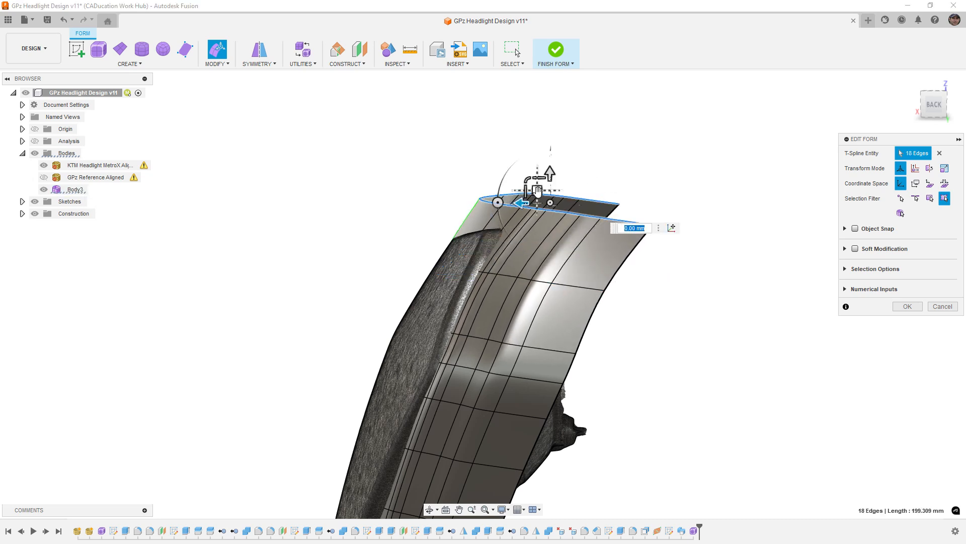
{"action": "left_click_drag", "start_coordinate": [537, 190], "coordinate": [535, 188]}
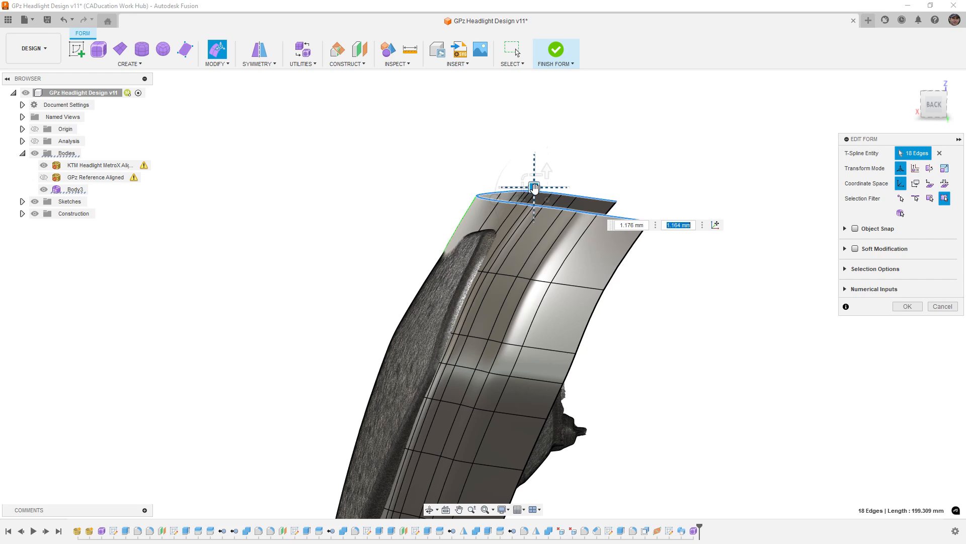
Step: Move the centre vertex of the top boundary backward about 5.35 mm and down about 0.53 mm
{"action": "middle_click_drag", "start_coordinate": [535, 191], "coordinate": [598, 233], "text": "shift"}
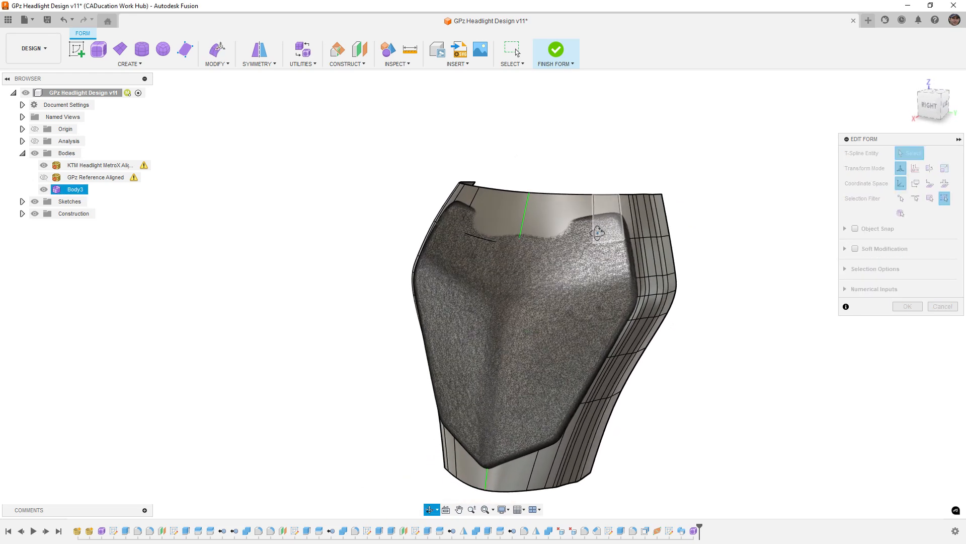
{"action": "scroll", "coordinate": [533, 230], "scroll_direction": "up", "scroll_amount": 3}
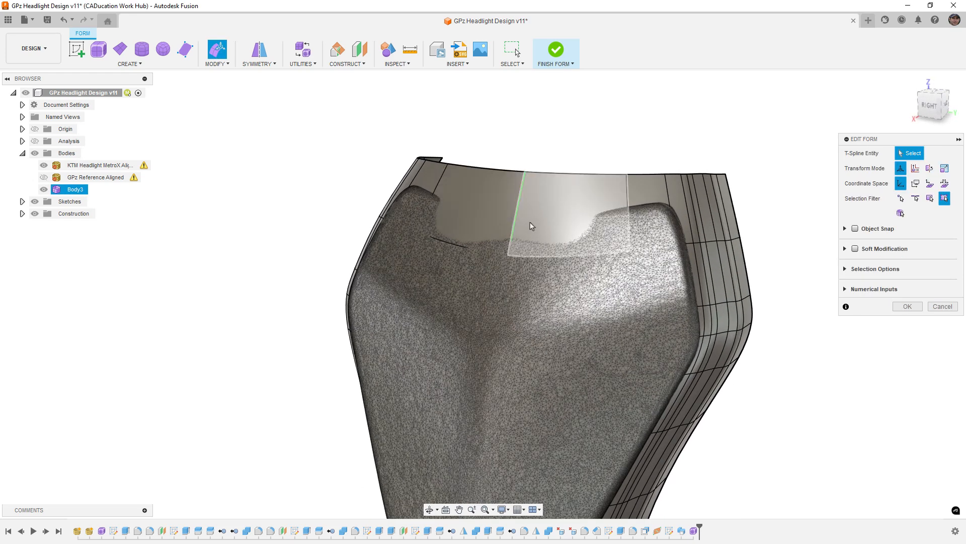
{"action": "left_click", "coordinate": [525, 172]}
{"action": "middle_click_drag", "start_coordinate": [526, 172], "coordinate": [519, 154], "text": "shift"}
{"action": "left_click_drag", "start_coordinate": [518, 159], "coordinate": [532, 159]}
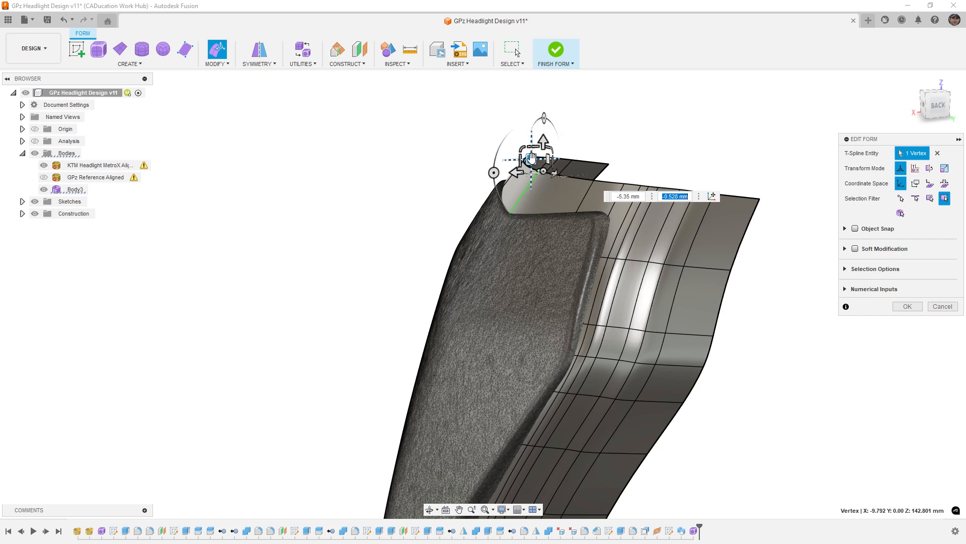
Step: Extend the surface's bottom boundary downward with a new row of faces and rotate its edge loop 30 degrees
{"action": "left_click", "coordinate": [659, 138]}
{"action": "scroll", "coordinate": [654, 137], "scroll_direction": "down", "scroll_amount": 1}
{"action": "scroll", "coordinate": [653, 148], "scroll_direction": "down", "scroll_amount": 5}
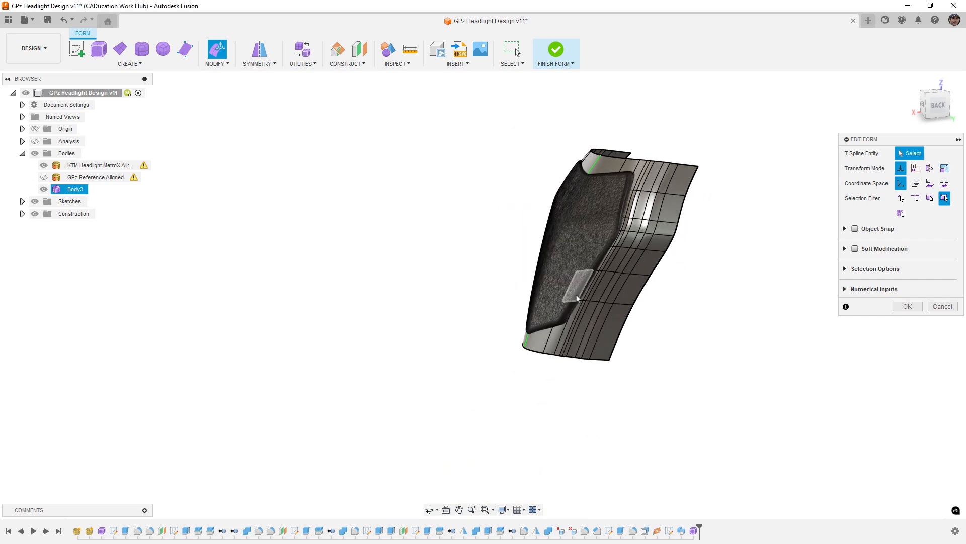
{"action": "middle_click_drag", "start_coordinate": [575, 296], "coordinate": [618, 301], "text": "shift"}
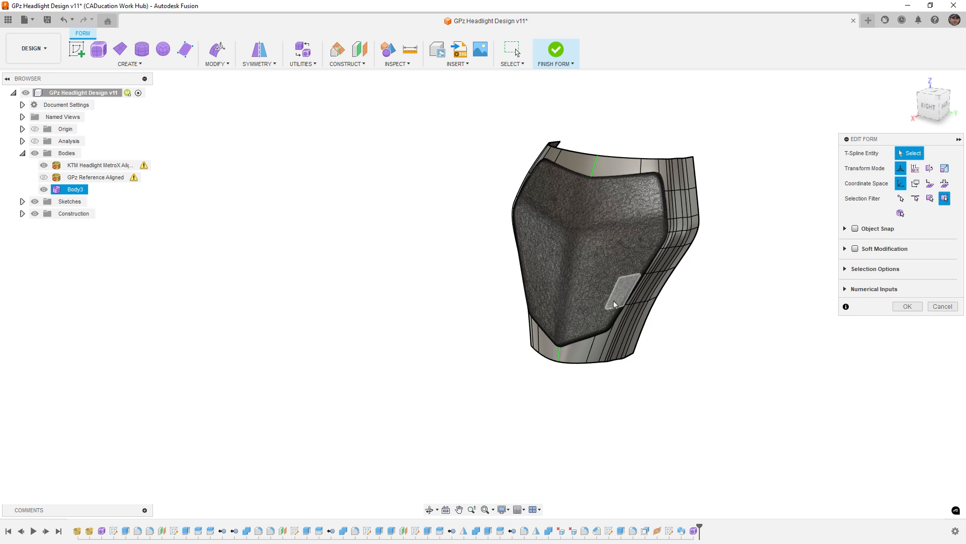
{"action": "left_click", "coordinate": [946, 107]}
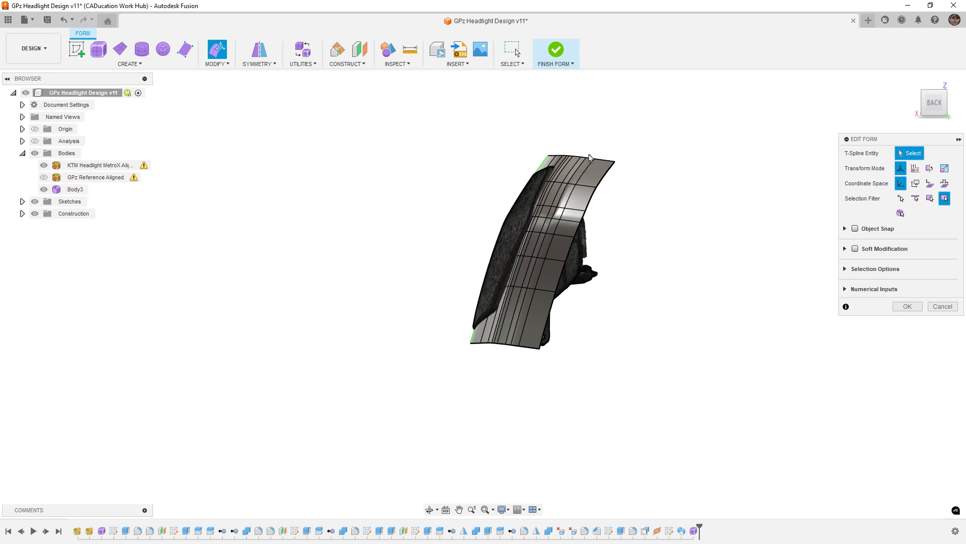
{"action": "scroll", "coordinate": [479, 364], "scroll_direction": "up", "scroll_amount": 4}
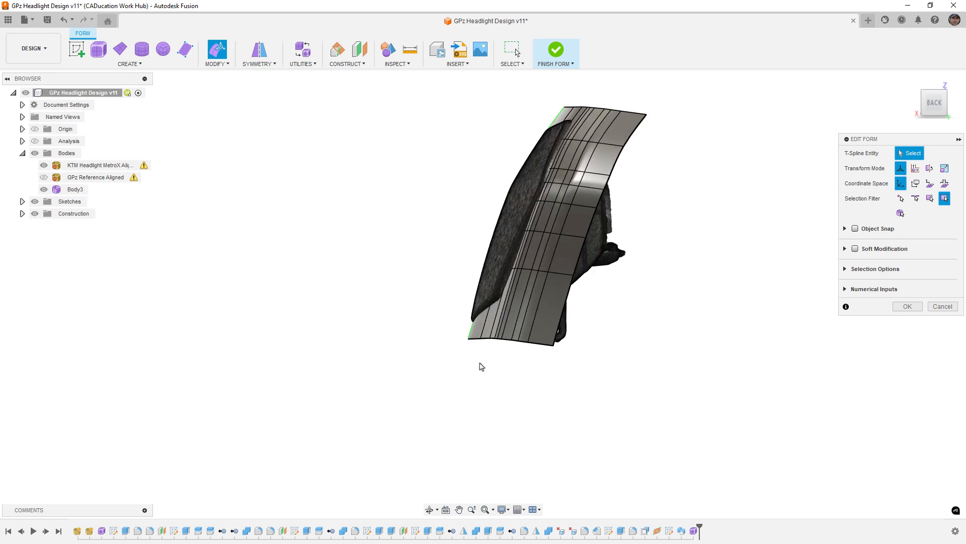
{"action": "double_click", "coordinate": [475, 332]}
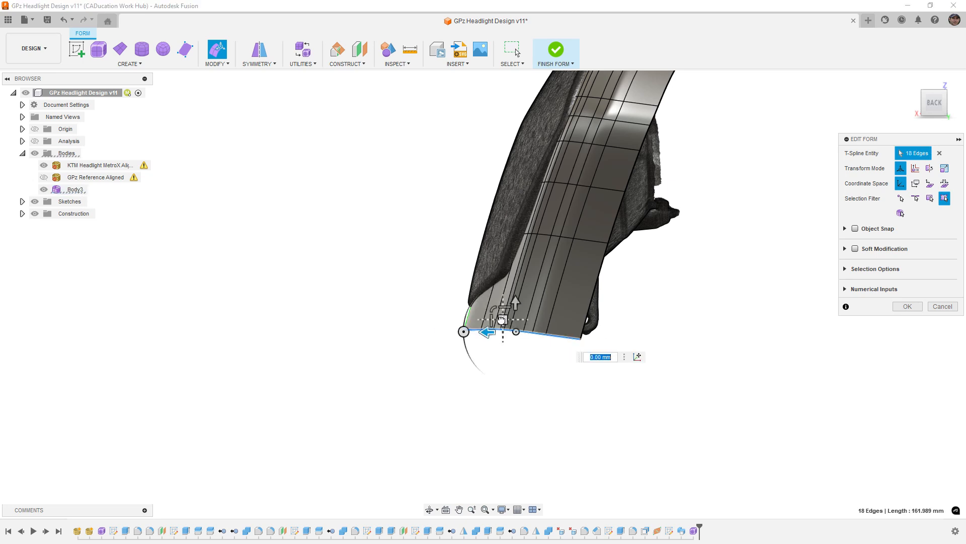
{"action": "left_click_drag", "start_coordinate": [502, 320], "coordinate": [485, 373]}
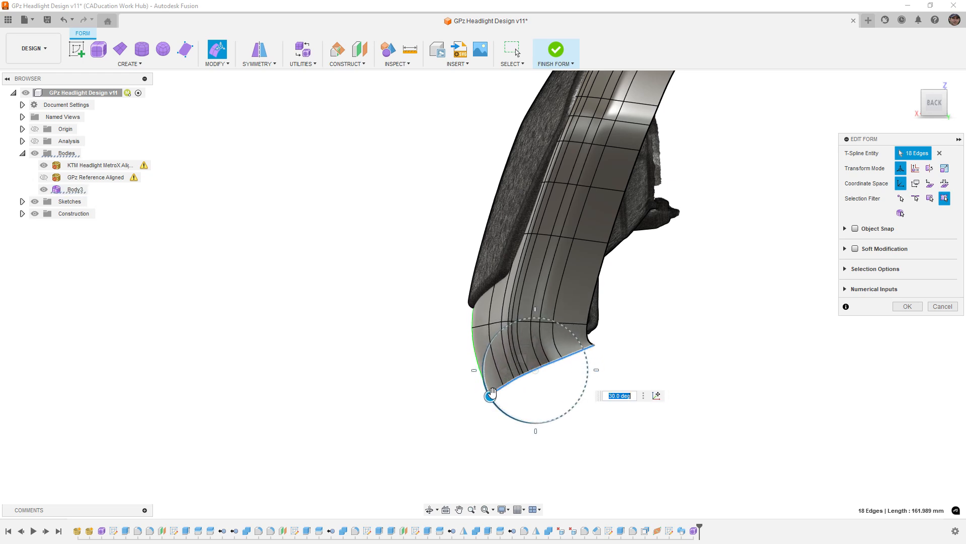
Step: Extend the lower boundary inward with another face row, rotate its loop 35 degrees and scale it vertically to about 0.59
{"action": "middle_click_drag", "start_coordinate": [538, 350], "coordinate": [521, 335], "text": "shift"}
{"action": "left_click", "coordinate": [933, 102]}
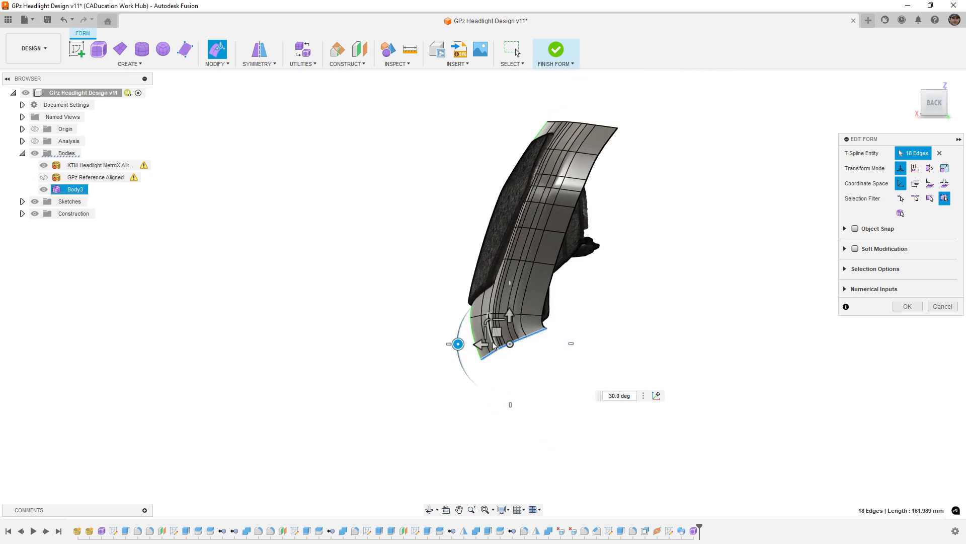
{"action": "left_click_drag", "start_coordinate": [496, 331], "coordinate": [514, 378]}
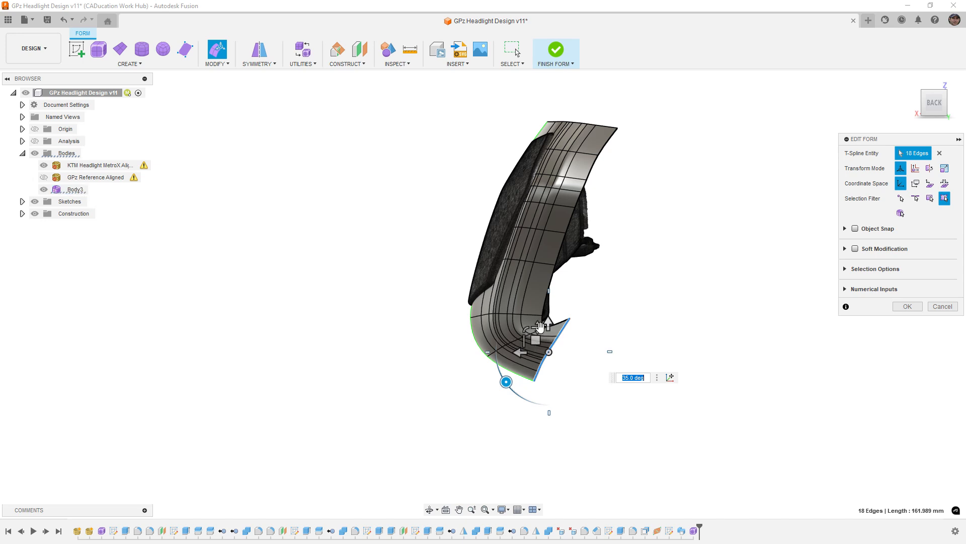
{"action": "left_click_drag", "start_coordinate": [540, 329], "coordinate": [539, 341]}
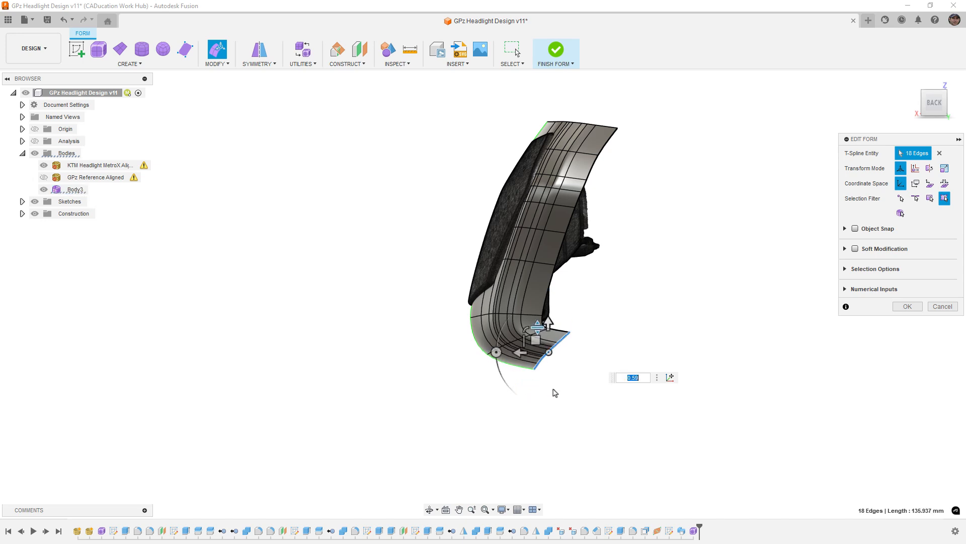
Step: Adjust the position of the intermediate edge loop in the curved lower extension slightly
{"action": "left_click", "coordinate": [553, 389]}
{"action": "scroll", "coordinate": [554, 356], "scroll_direction": "up", "scroll_amount": 5}
{"action": "middle_click_drag", "start_coordinate": [558, 353], "coordinate": [496, 330], "text": "shift"}
{"action": "double_click", "coordinate": [528, 352]}
{"action": "left_click_drag", "start_coordinate": [496, 331], "coordinate": [498, 332]}
{"action": "left_click", "coordinate": [662, 277]}
{"action": "scroll", "coordinate": [614, 306], "scroll_direction": "down", "scroll_amount": 3}
{"action": "middle_click_drag", "start_coordinate": [631, 333], "coordinate": [571, 349], "text": "shift"}
{"action": "scroll", "coordinate": [605, 174], "scroll_direction": "up", "scroll_amount": 1}
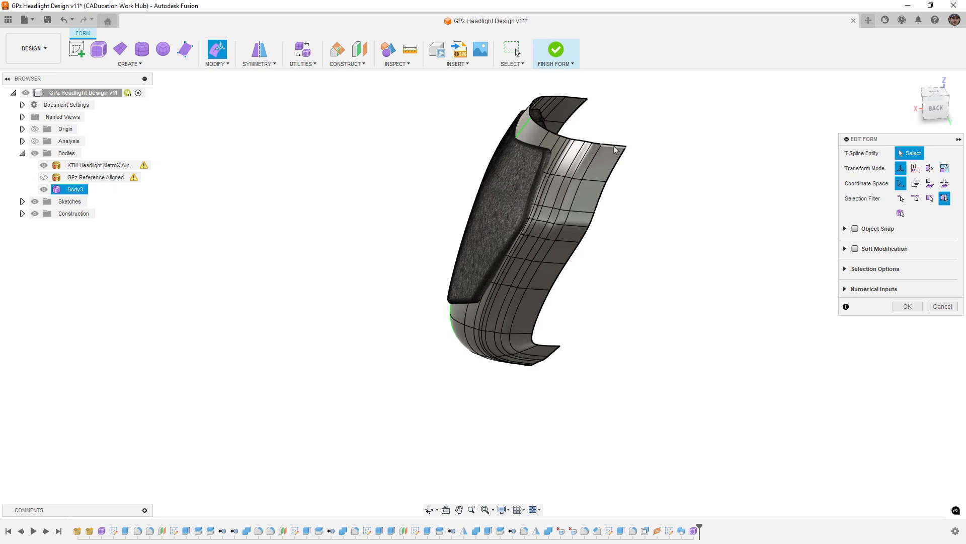
Step: Extend the top boundary up and backward with a new face row and scale its edge loop widthwise to about 0.868
{"action": "double_click", "coordinate": [612, 145]}
{"action": "left_click", "coordinate": [935, 108]}
{"action": "middle_click_drag", "start_coordinate": [655, 319], "coordinate": [618, 526]}
{"action": "scroll", "coordinate": [482, 323], "scroll_direction": "up", "scroll_amount": 2}
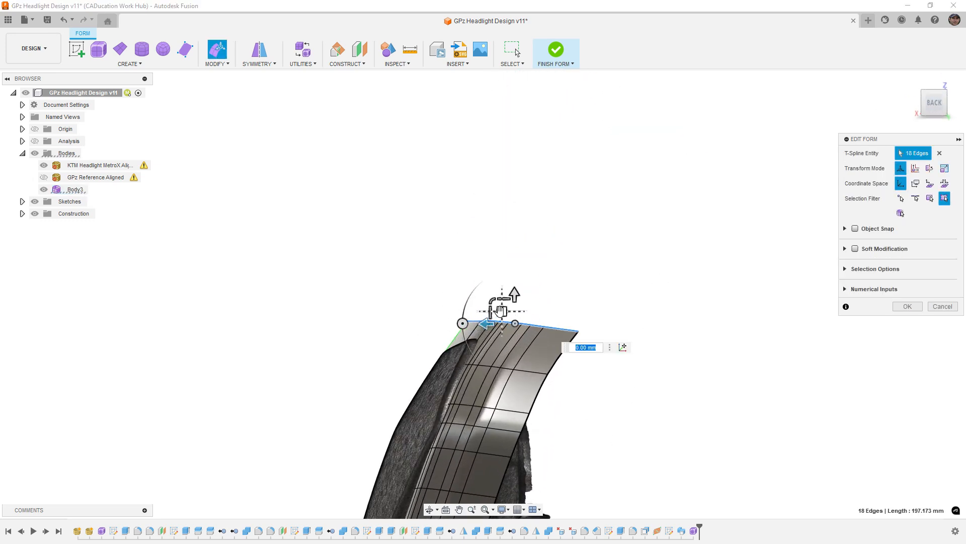
{"action": "left_click_drag", "start_coordinate": [502, 311], "coordinate": [532, 300]}
{"action": "scroll", "coordinate": [474, 217], "scroll_direction": "down", "scroll_amount": 3}
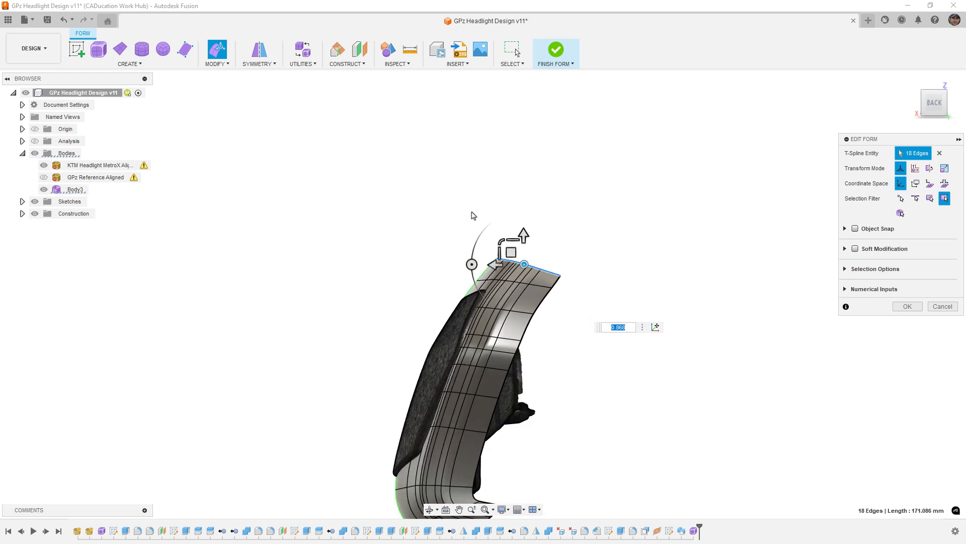
{"action": "left_click", "coordinate": [473, 215]}
Step: Move the edge loop just below the lens's lower tip forward about 1.05 mm and up about 12.38 mm
{"action": "middle_click_drag", "start_coordinate": [376, 265], "coordinate": [491, 268], "text": "shift"}
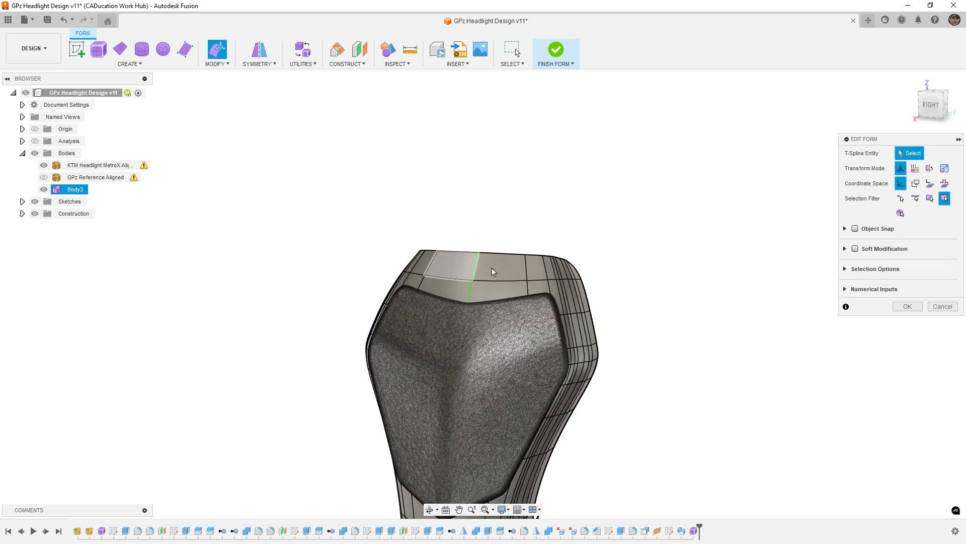
{"action": "left_click", "coordinate": [929, 108]}
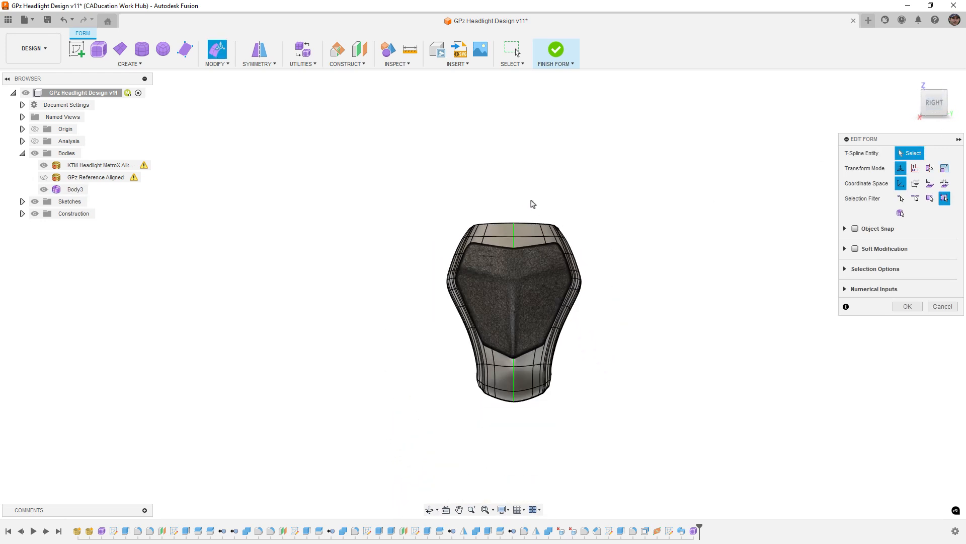
{"action": "left_click", "coordinate": [534, 285]}
{"action": "left_click", "coordinate": [617, 399]}
{"action": "middle_click_drag", "start_coordinate": [616, 398], "coordinate": [561, 389], "text": "shift"}
{"action": "scroll", "coordinate": [559, 387], "scroll_direction": "up", "scroll_amount": 3}
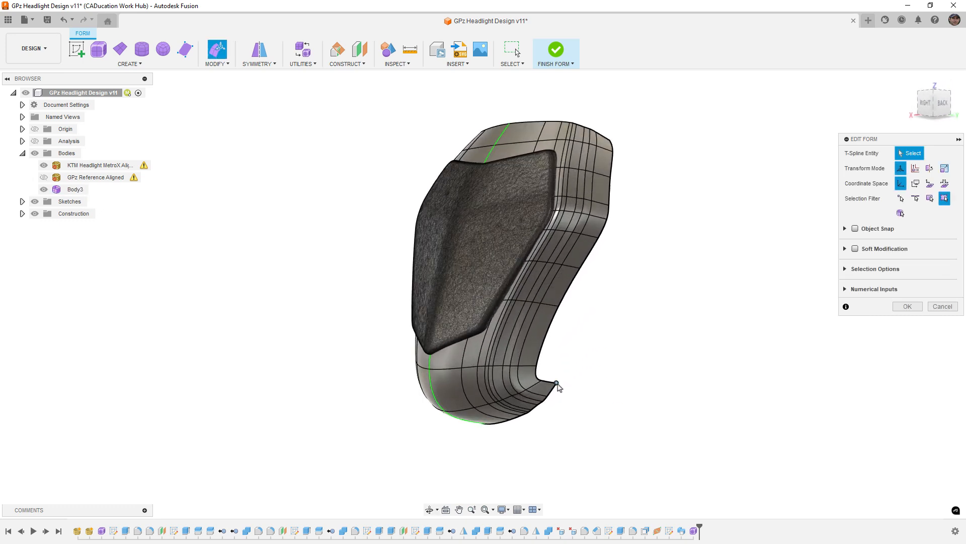
{"action": "double_click", "coordinate": [457, 373]}
{"action": "middle_click_drag", "start_coordinate": [601, 318], "coordinate": [434, 347], "text": "shift"}
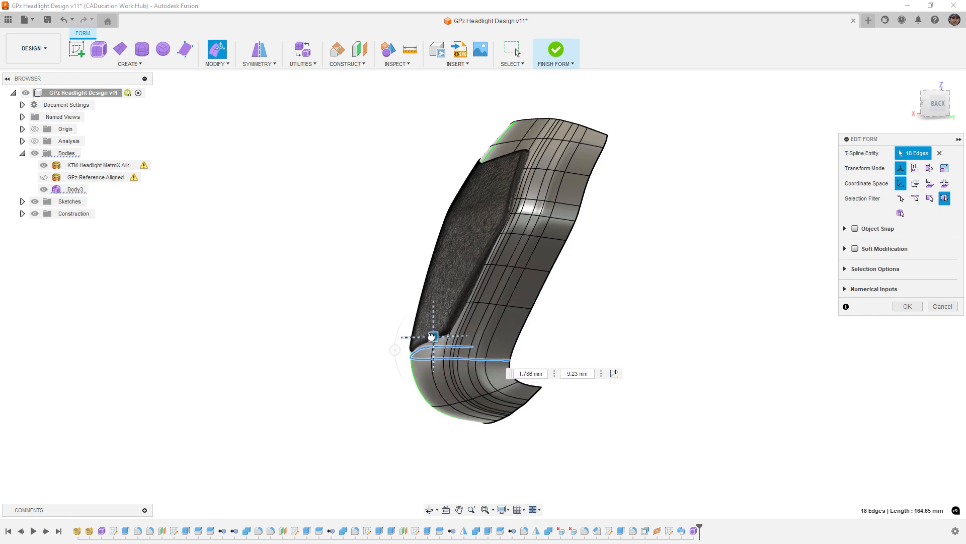
{"action": "left_click_drag", "start_coordinate": [432, 333], "coordinate": [433, 333]}
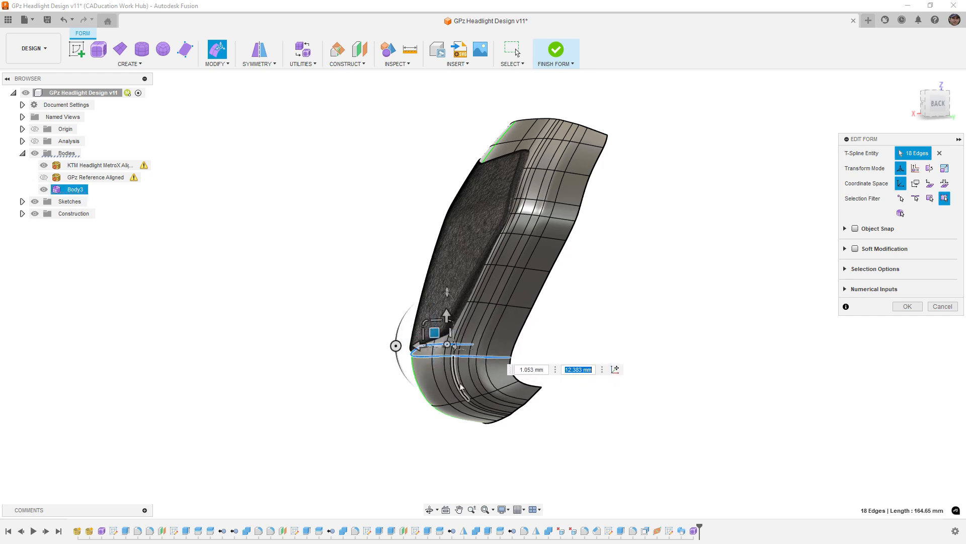
Step: Move the intermediate loop of the lower extension up and slightly forward
{"action": "double_click", "coordinate": [454, 403]}
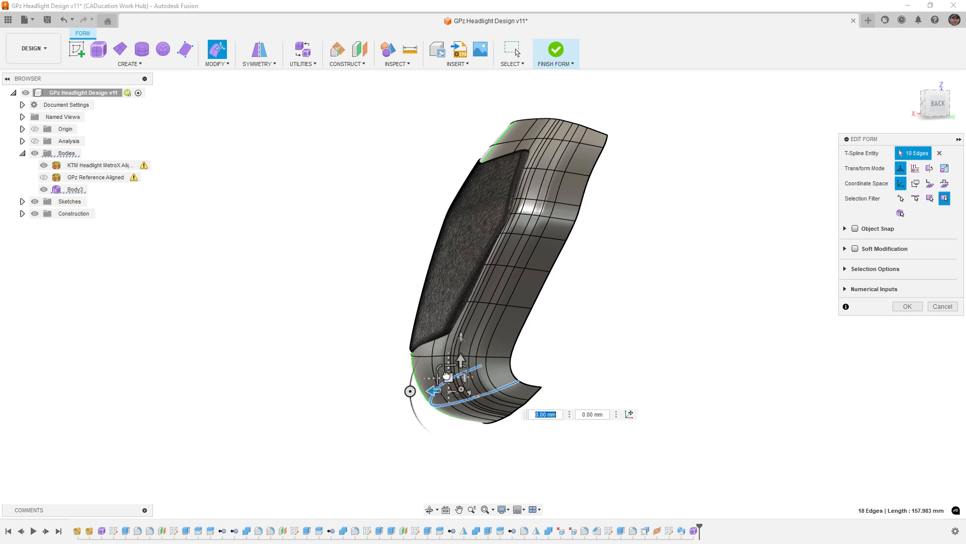
{"action": "left_click_drag", "start_coordinate": [447, 376], "coordinate": [438, 352]}
{"action": "left_click", "coordinate": [501, 425]}
{"action": "scroll", "coordinate": [502, 424], "scroll_direction": "up", "scroll_amount": 4}
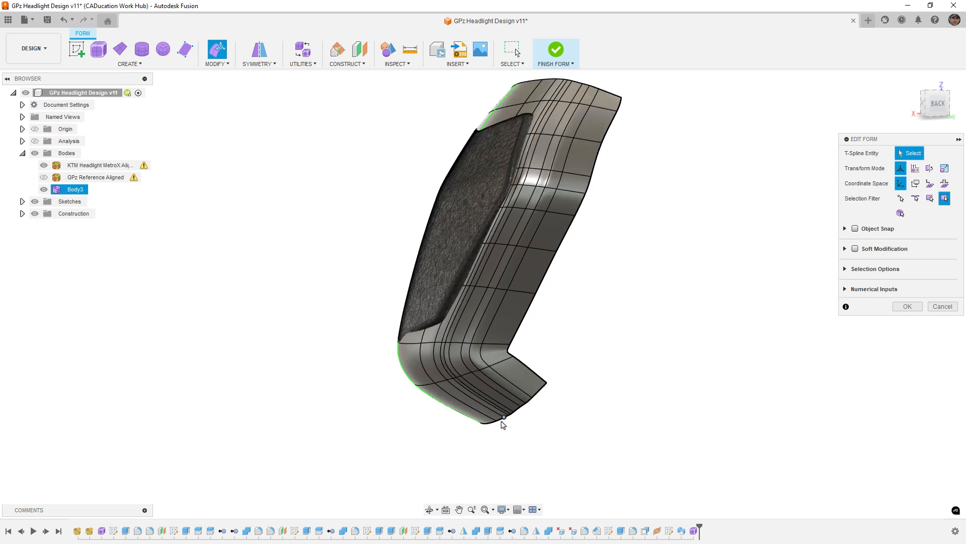
Step: Move the lower boundary loop backward about 1.16 mm and up about 9.8 mm
{"action": "double_click", "coordinate": [501, 424]}
{"action": "left_click_drag", "start_coordinate": [486, 386], "coordinate": [486, 358]}
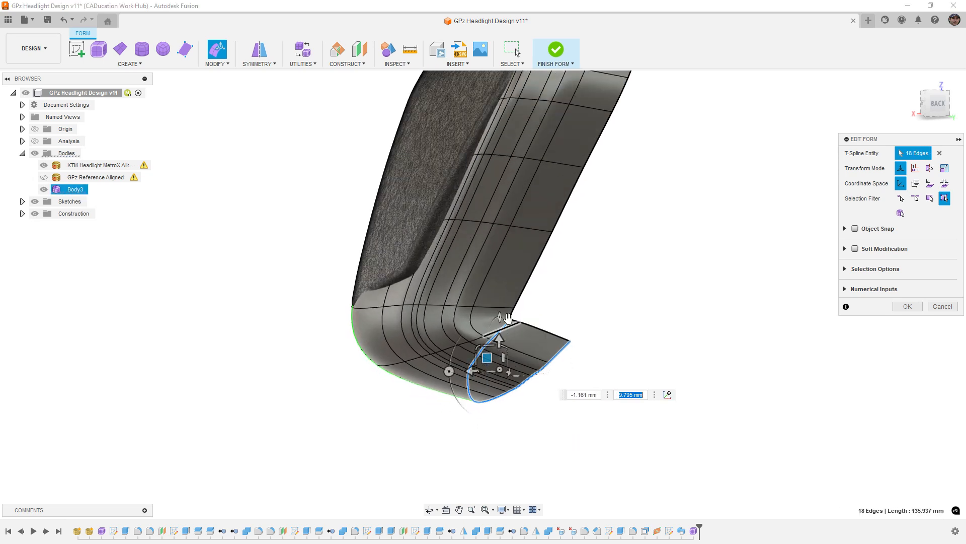
{"action": "left_click", "coordinate": [558, 428]}
{"action": "mouse_move", "coordinate": [557, 428]}
{"action": "middle_mouse_down", "text": "shift"}
{"action": "mouse_move", "coordinate": [600, 420]}
{"action": "mouse_move", "coordinate": [620, 429]}
{"action": "mouse_move", "coordinate": [562, 436]}
{"action": "middle_mouse_up", "text": "shift"}
Step: Bevel the intermediate loop of the lower extension with offset ratio 0.30, 2 segments and crown 0.50
{"action": "left_click", "coordinate": [222, 64]}
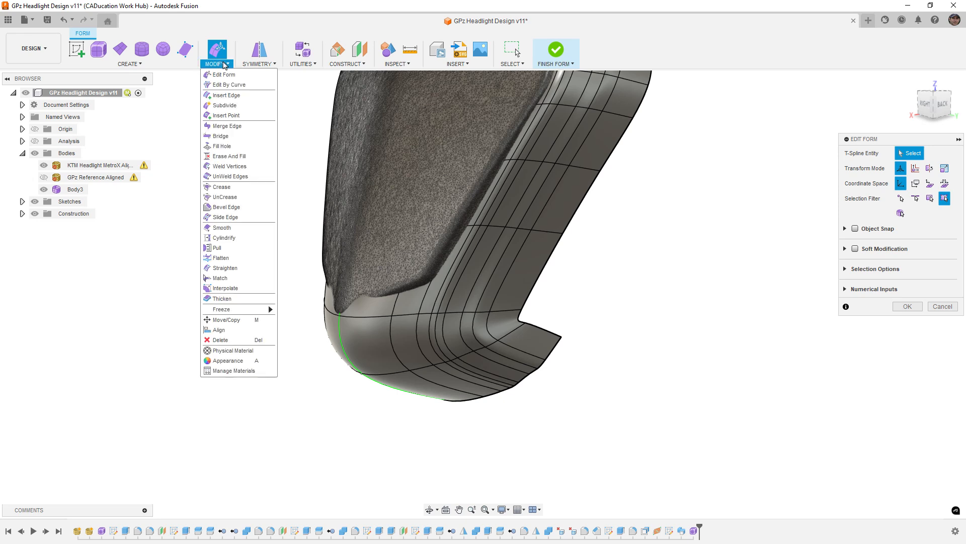
{"action": "left_click", "coordinate": [236, 207]}
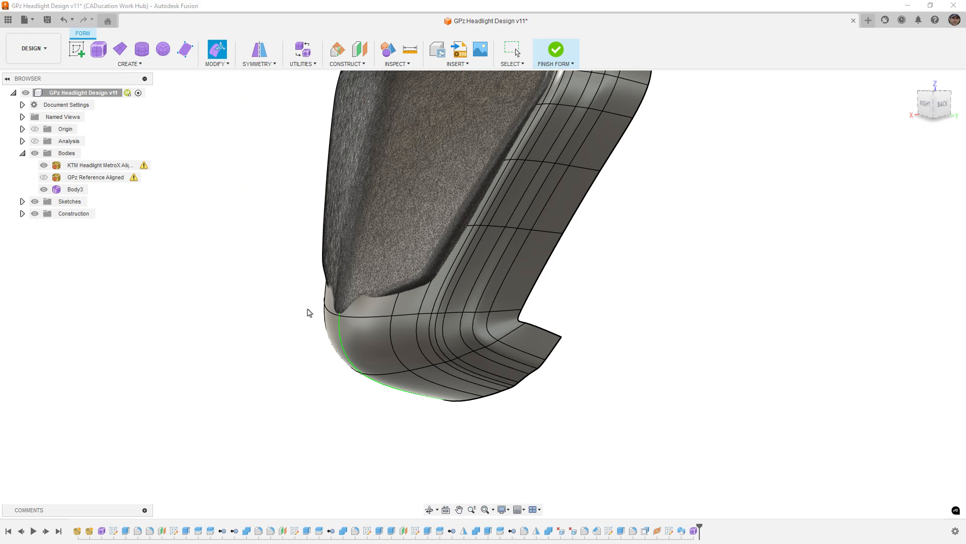
{"action": "double_click", "coordinate": [383, 380]}
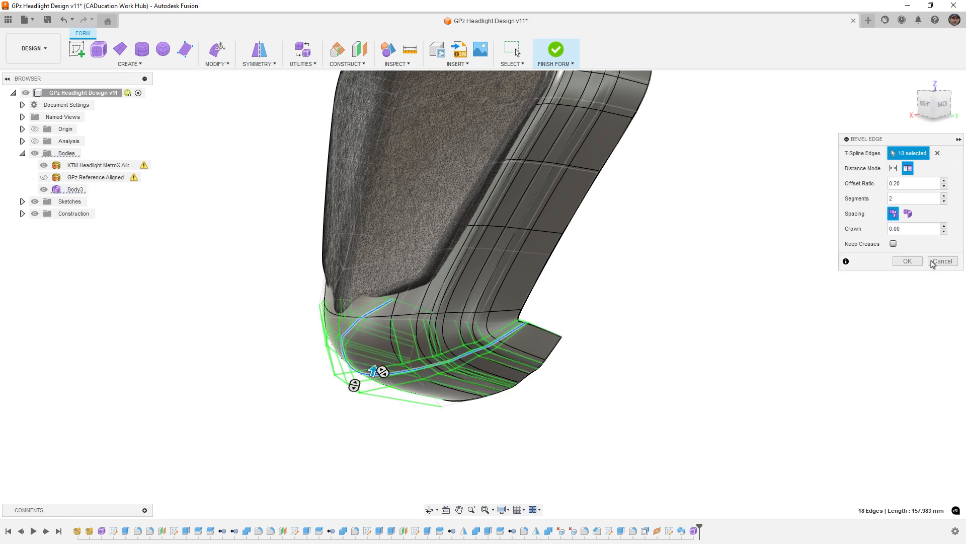
{"action": "left_click", "coordinate": [945, 180]}
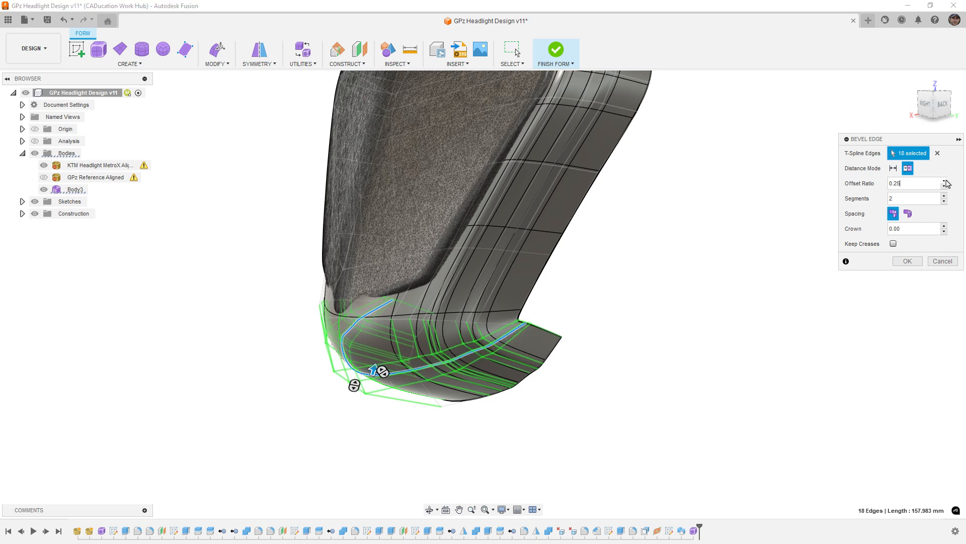
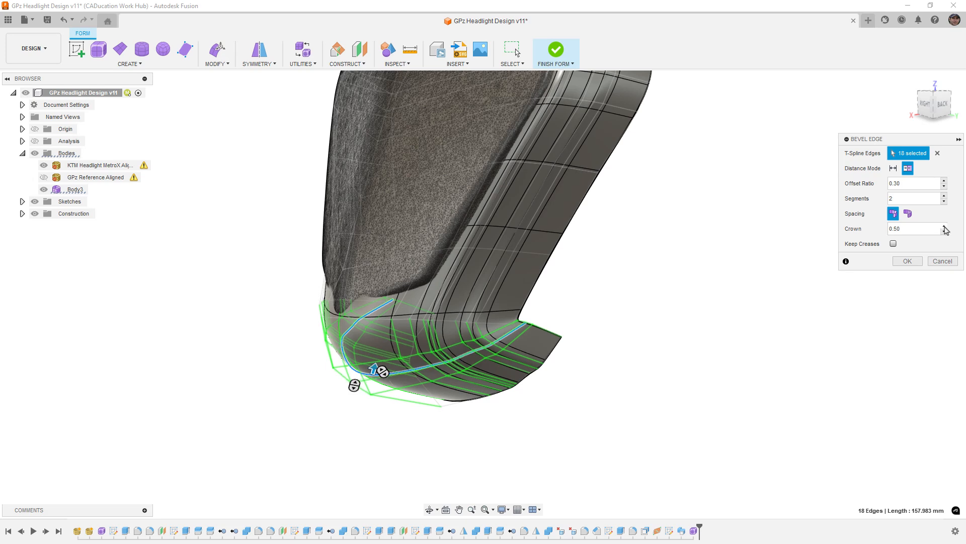
{"action": "left_click", "coordinate": [908, 262]}
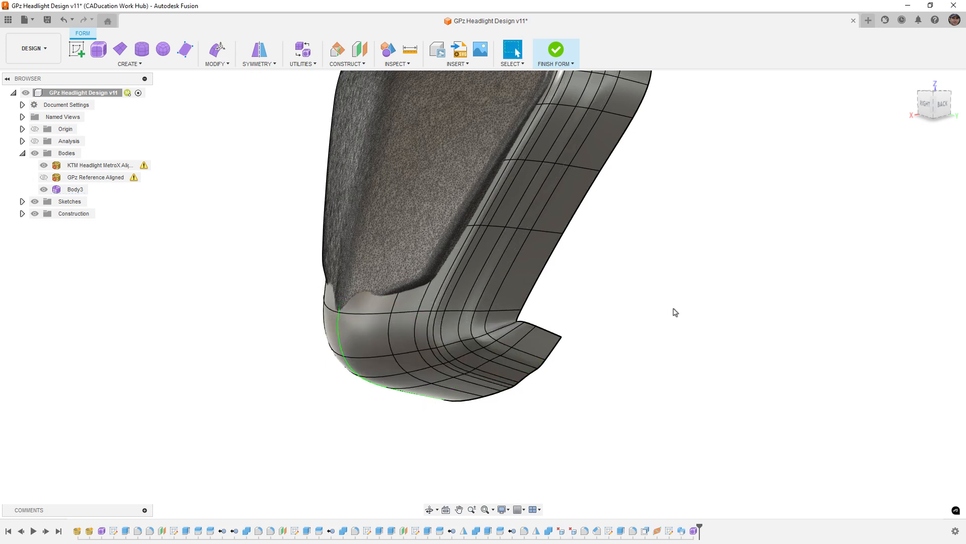
Step: Switch the T-Spline surface to box display to expose the control faces around the bevelled lower corner
{"action": "middle_click_drag", "start_coordinate": [675, 312], "coordinate": [562, 324], "text": "shift"}
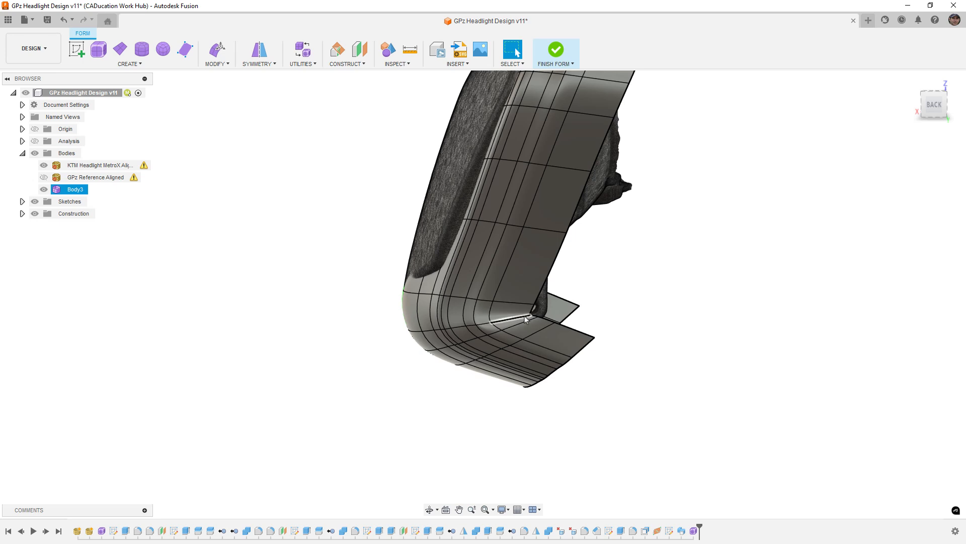
{"action": "scroll", "coordinate": [525, 318], "scroll_direction": "up", "scroll_amount": 2}
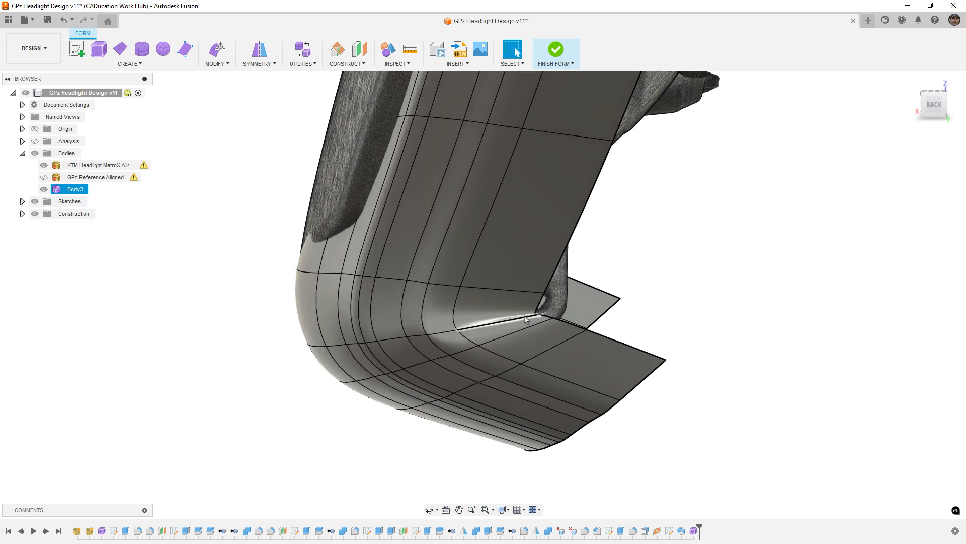
{"action": "left_click", "coordinate": [932, 104]}
{"action": "scroll", "coordinate": [626, 246], "scroll_direction": "down", "scroll_amount": 3}
{"action": "middle_click_drag", "start_coordinate": [619, 228], "coordinate": [594, 265]}
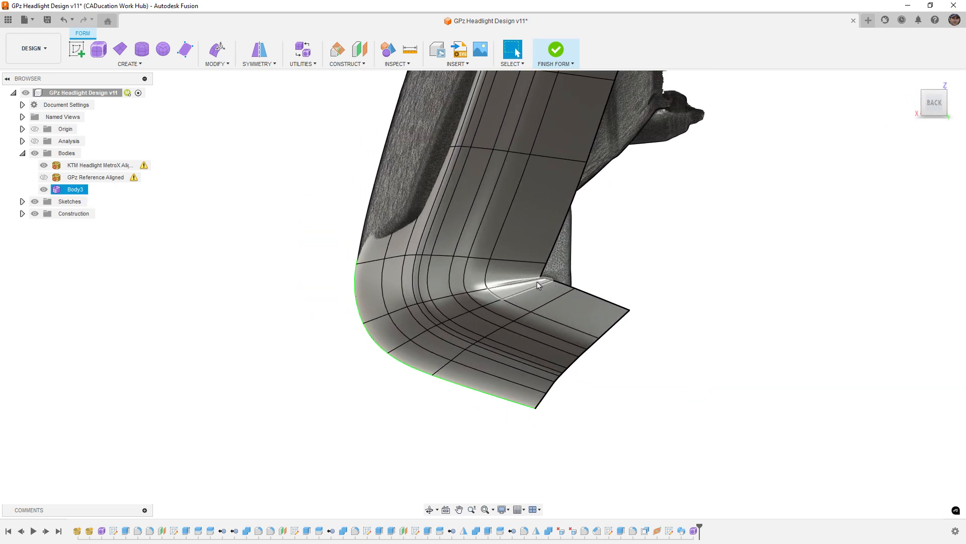
{"action": "key", "text": "alt+1"}
{"action": "scroll", "coordinate": [539, 282], "scroll_direction": "up", "scroll_amount": 5}
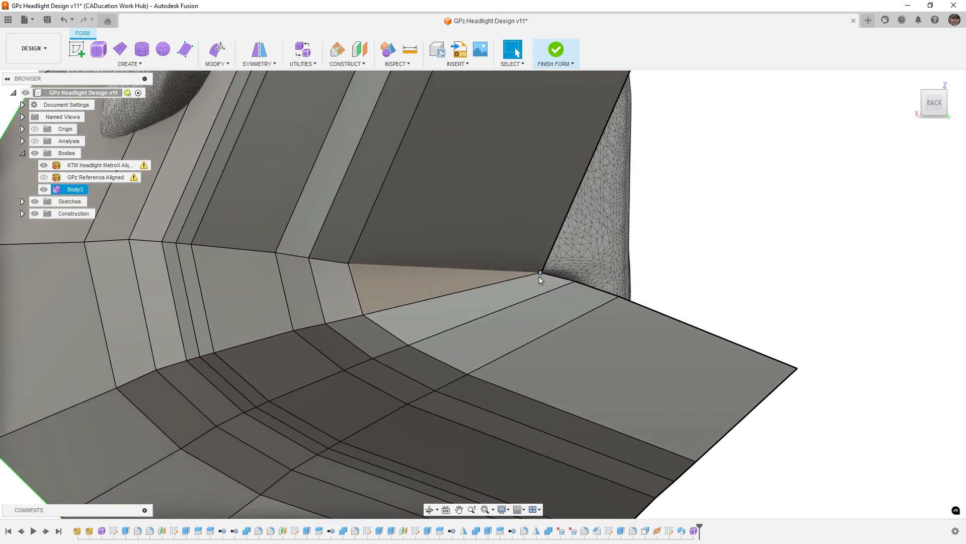
Step: Move the overlapping rear-edge vertex just above the bevel forward about 0.43 mm and up about 4.21 mm
{"action": "scroll", "coordinate": [539, 276], "scroll_direction": "up", "scroll_amount": 5}
{"action": "middle_click_drag", "start_coordinate": [539, 276], "coordinate": [523, 280], "text": "shift"}
{"action": "scroll", "coordinate": [523, 280], "scroll_direction": "down", "scroll_amount": 5}
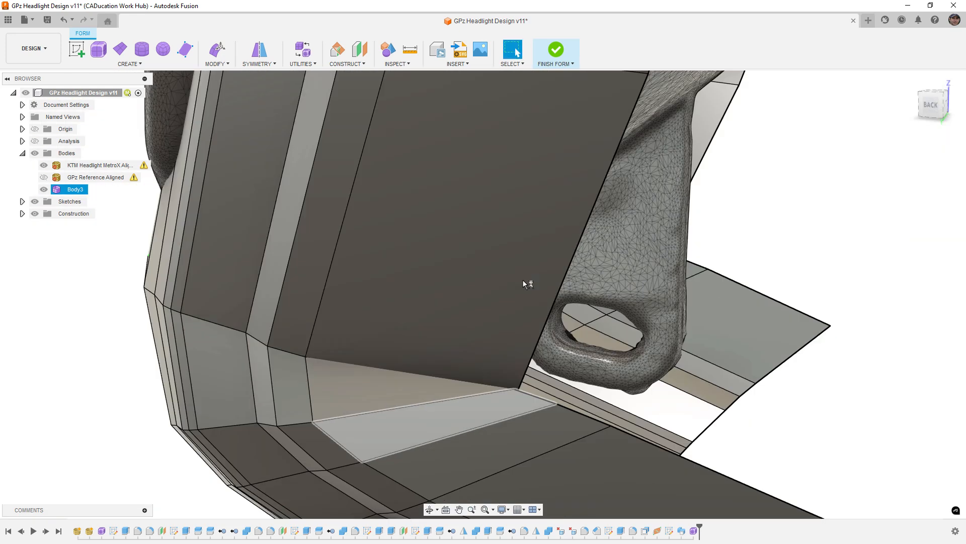
{"action": "middle_click_drag", "start_coordinate": [476, 318], "coordinate": [418, 332], "text": "shift"}
{"action": "scroll", "coordinate": [423, 408], "scroll_direction": "up", "scroll_amount": 4}
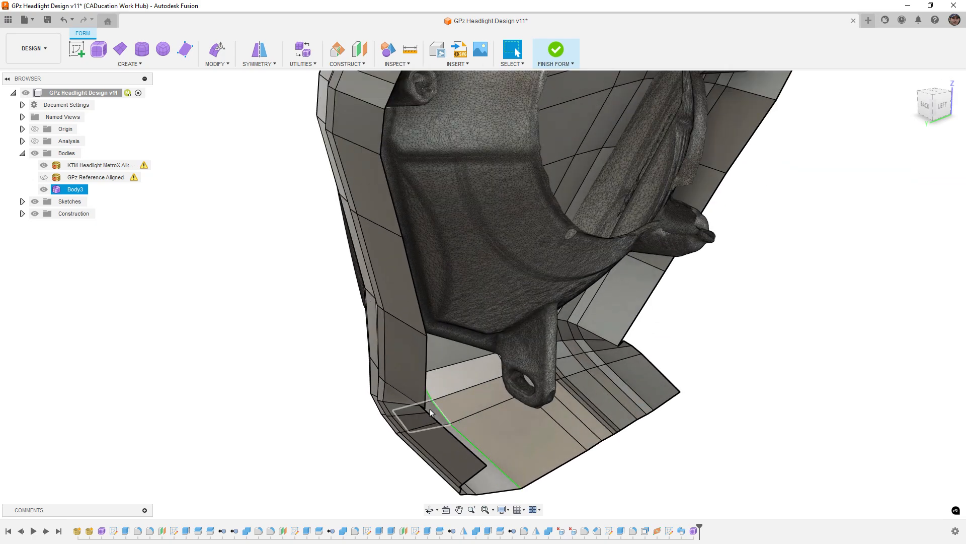
{"action": "scroll", "coordinate": [430, 412], "scroll_direction": "up", "scroll_amount": 5}
{"action": "middle_click_drag", "start_coordinate": [406, 406], "coordinate": [466, 400], "text": "shift"}
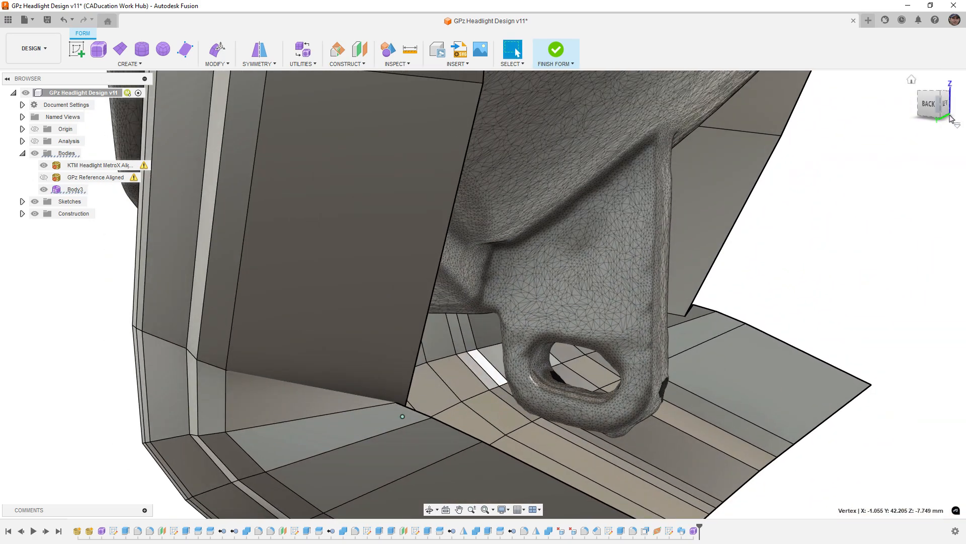
{"action": "left_click", "coordinate": [928, 105]}
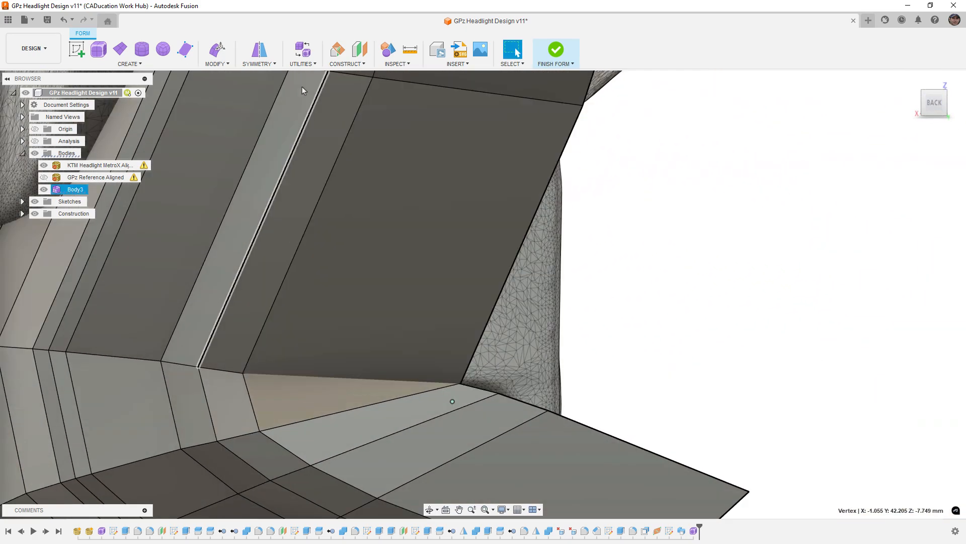
{"action": "left_click", "coordinate": [222, 54]}
{"action": "left_click_drag", "start_coordinate": [439, 389], "coordinate": [436, 344]}
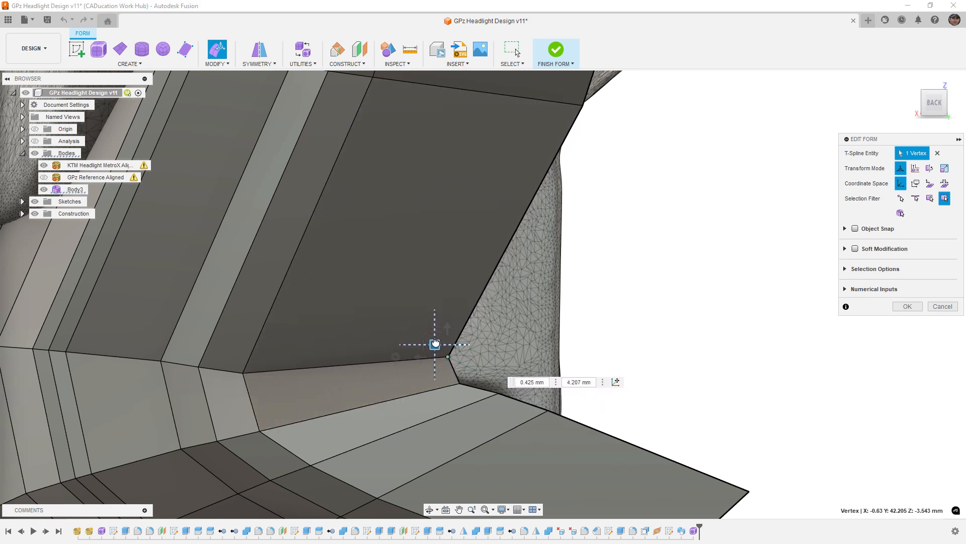
Step: Move the two rear-edge vertices below the bevelled corner forward about 0.85 mm and 1.61 mm, and down about 0.71 mm and 0.76 mm respectively
{"action": "left_click", "coordinate": [495, 396]}
{"action": "left_click", "coordinate": [499, 394]}
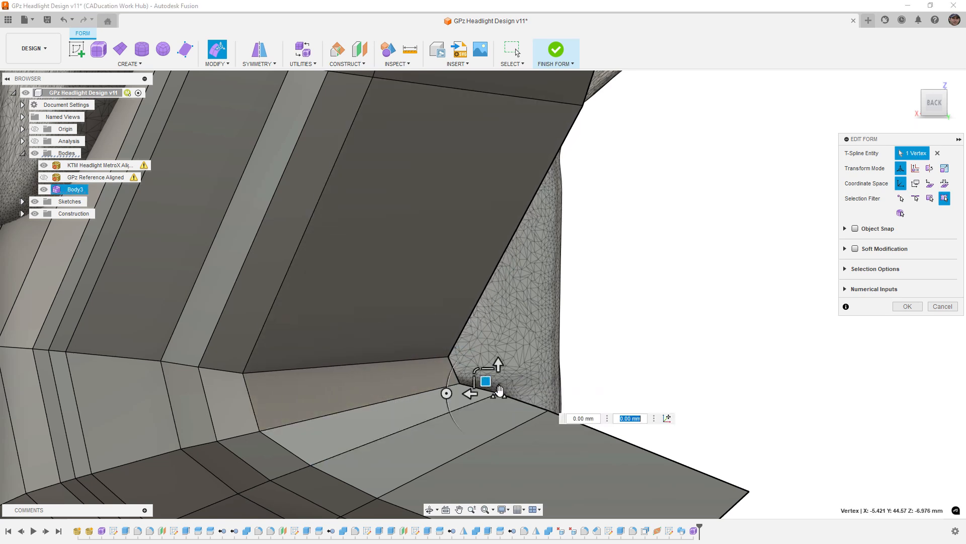
{"action": "left_click_drag", "start_coordinate": [486, 381], "coordinate": [476, 389]}
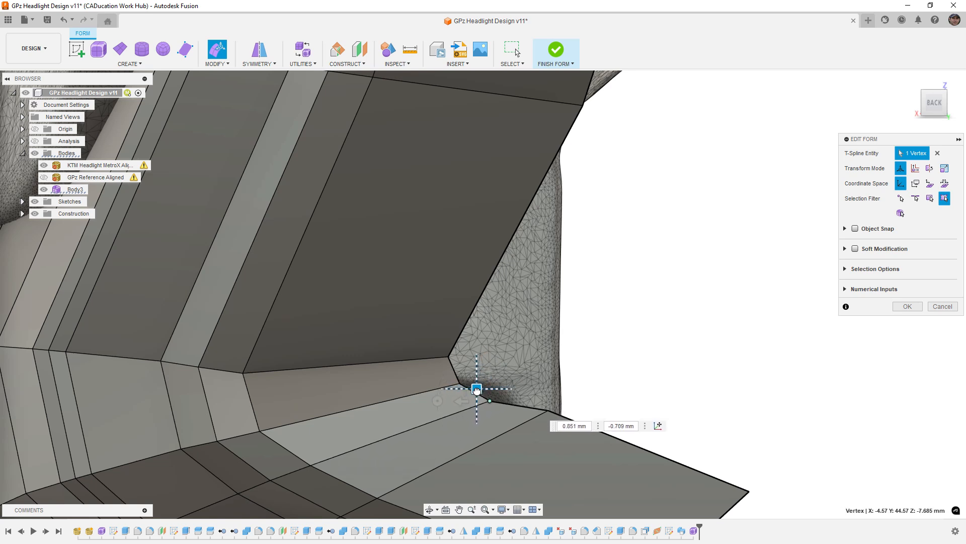
{"action": "left_click", "coordinate": [549, 411]}
{"action": "left_click_drag", "start_coordinate": [535, 398], "coordinate": [519, 406]}
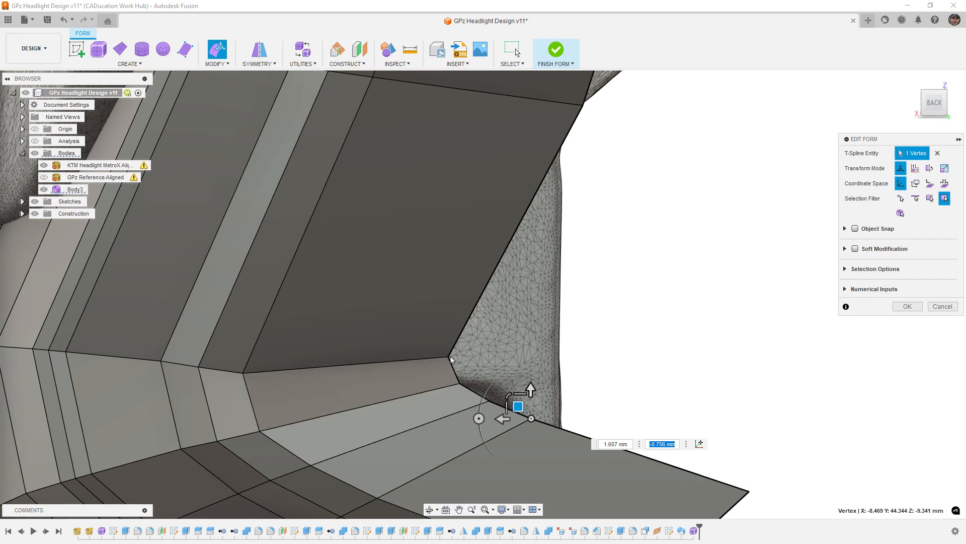
Step: Return the T-Spline surface to smooth display and finish the vertex edits on the lower corner
{"action": "scroll", "coordinate": [480, 324], "scroll_direction": "down", "scroll_amount": 5}
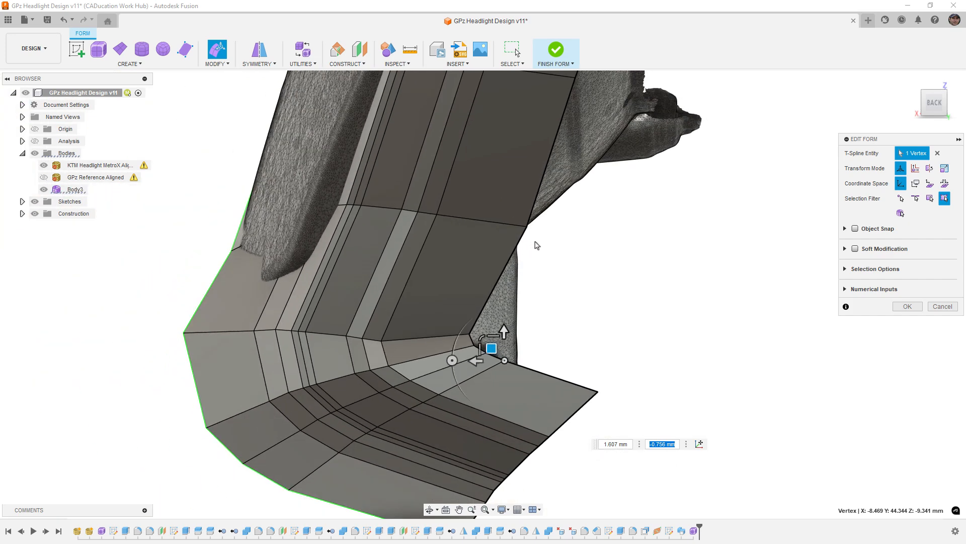
{"action": "key", "text": "alt+3"}
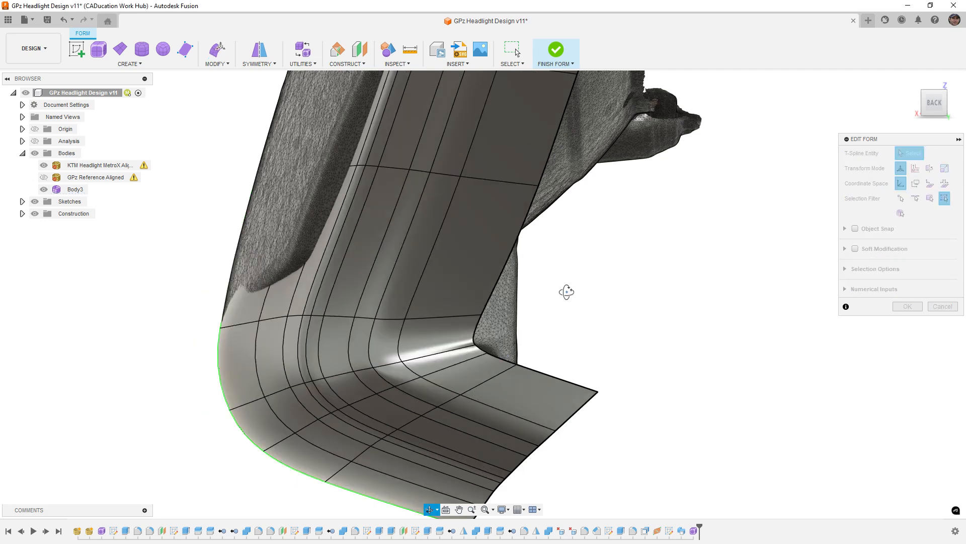
{"action": "mouse_move", "coordinate": [565, 287]}
{"action": "middle_mouse_down", "text": "shift"}
{"action": "mouse_move", "coordinate": [534, 302]}
{"action": "mouse_move", "coordinate": [576, 282]}
{"action": "middle_mouse_up", "text": "shift"}
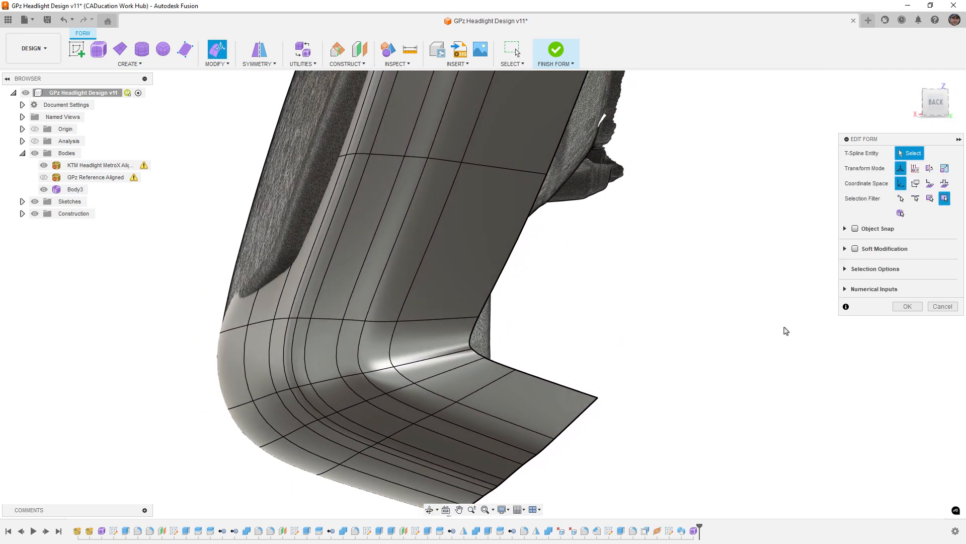
{"action": "left_click", "coordinate": [909, 307]}
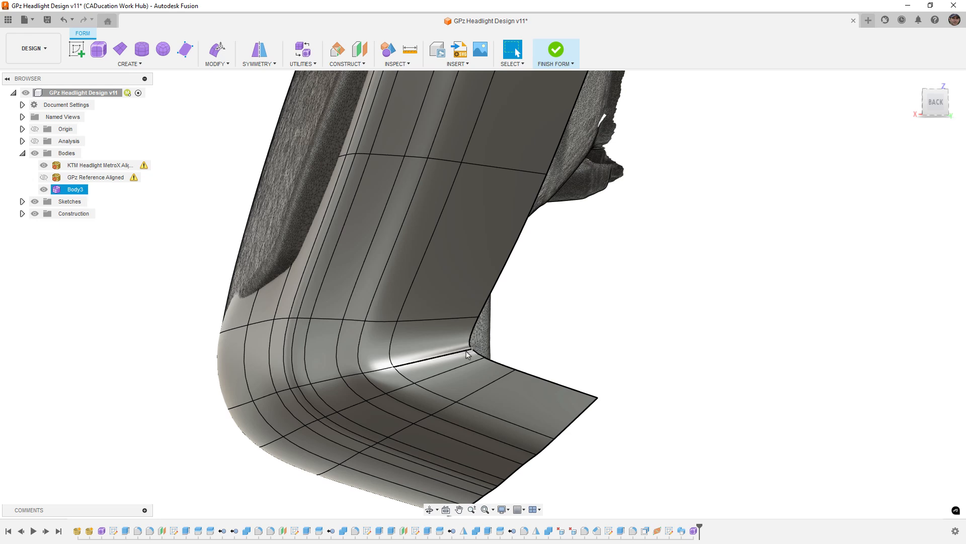
Step: Make the T-Spline body uniform without converting T-points
{"action": "left_click", "coordinate": [311, 64]}
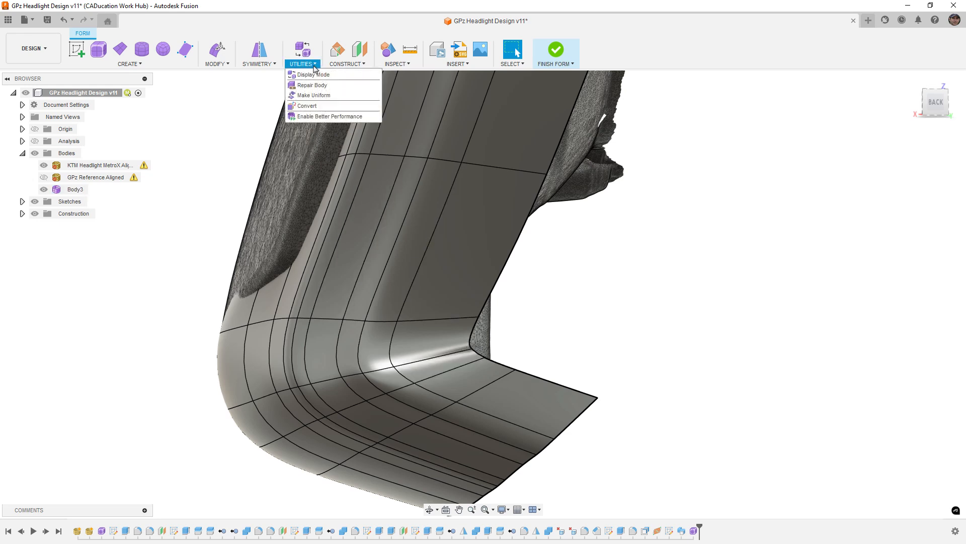
{"action": "left_click", "coordinate": [314, 95]}
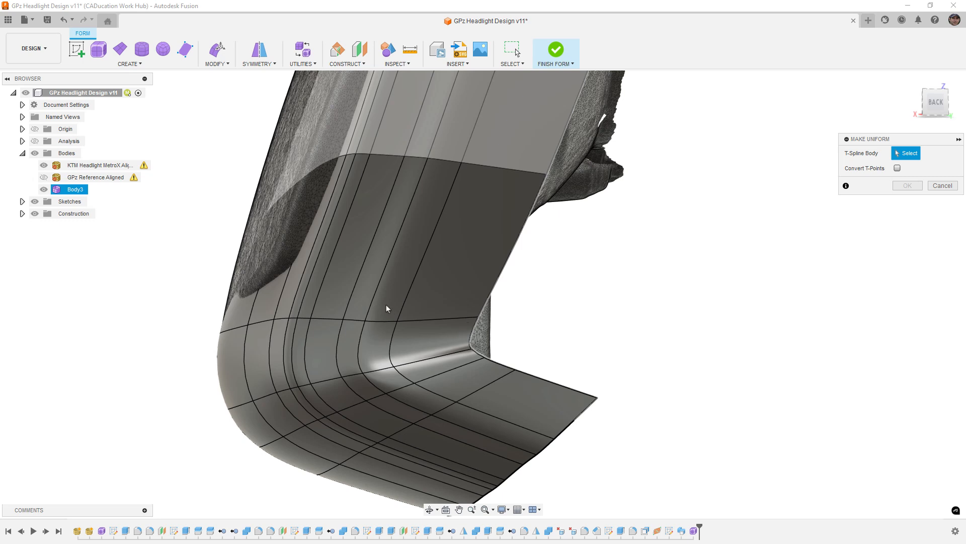
{"action": "left_click", "coordinate": [469, 398]}
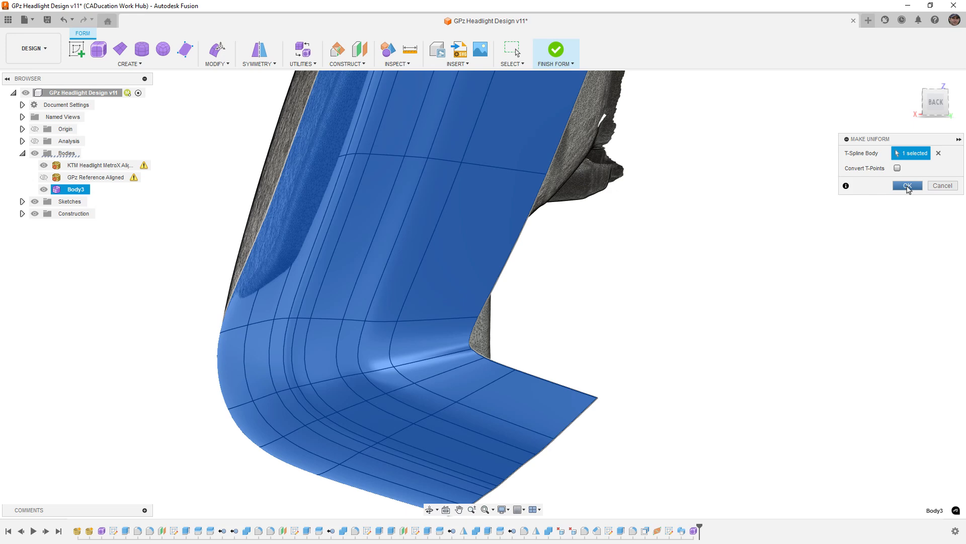
{"action": "left_click", "coordinate": [908, 186]}
{"action": "scroll", "coordinate": [586, 332], "scroll_direction": "down", "scroll_amount": 2}
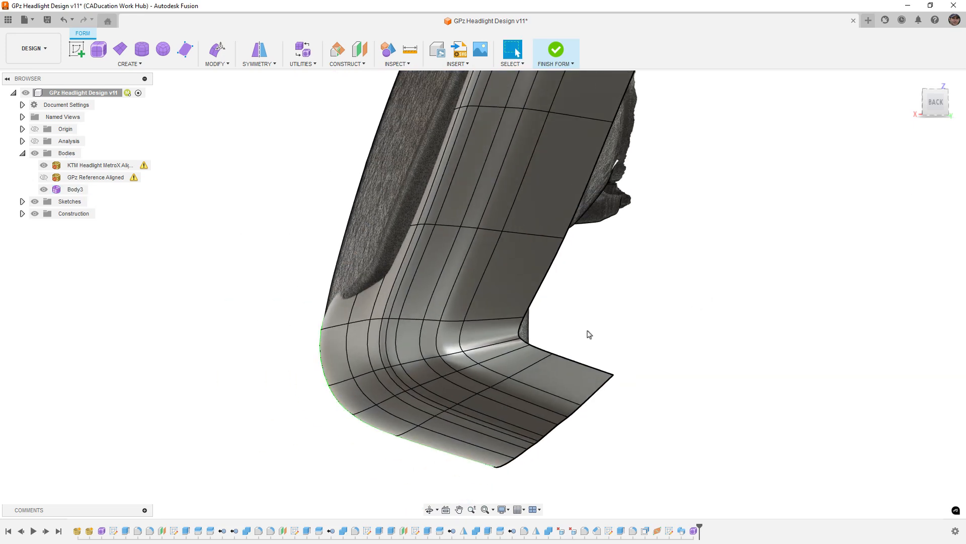
Step: Move the full horizontal edge loop just above the rounded lower corner slightly down and backward
{"action": "middle_click_drag", "start_coordinate": [587, 333], "coordinate": [537, 328], "text": "shift"}
{"action": "left_click", "coordinate": [455, 334]}
{"action": "left_click", "coordinate": [567, 324]}
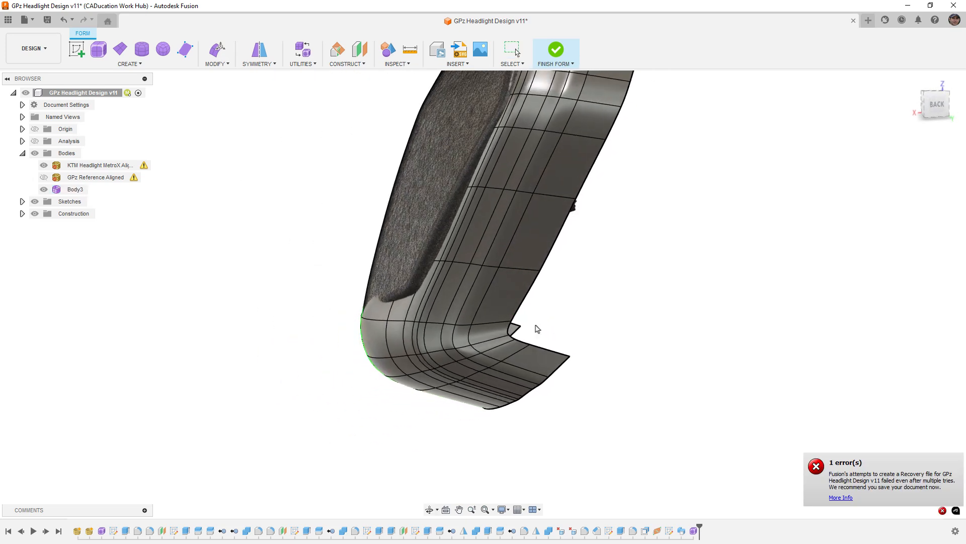
{"action": "left_click", "coordinate": [375, 322]}
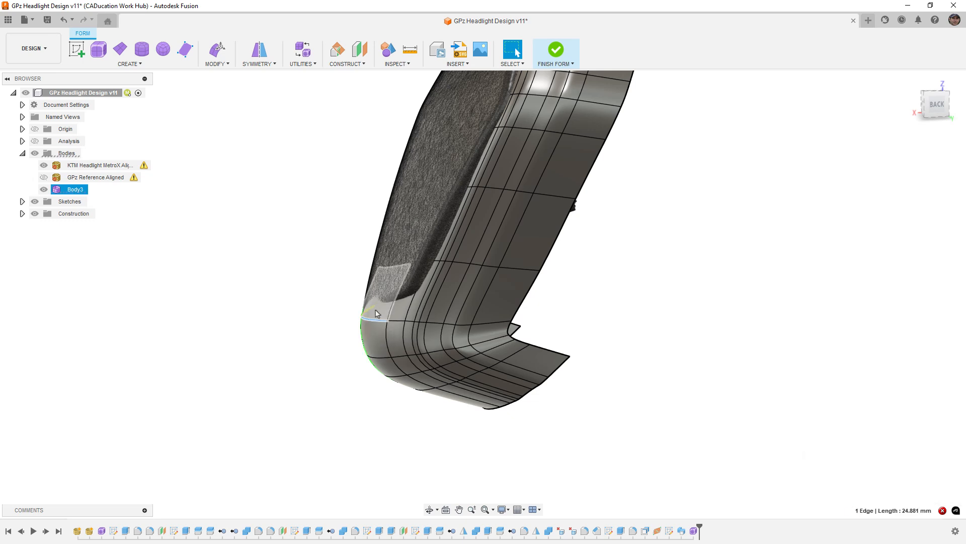
{"action": "double_click", "coordinate": [375, 321]}
{"action": "mouse_move", "coordinate": [375, 322]}
{"action": "middle_mouse_down", "text": "shift"}
{"action": "mouse_move", "coordinate": [436, 337]}
{"action": "mouse_move", "coordinate": [363, 320]}
{"action": "middle_mouse_up", "text": "shift"}
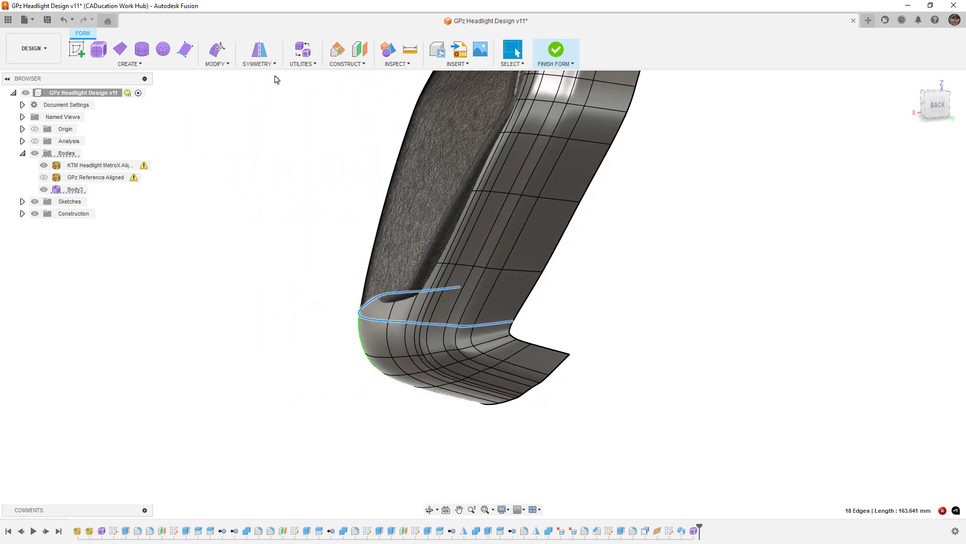
{"action": "left_click", "coordinate": [217, 49]}
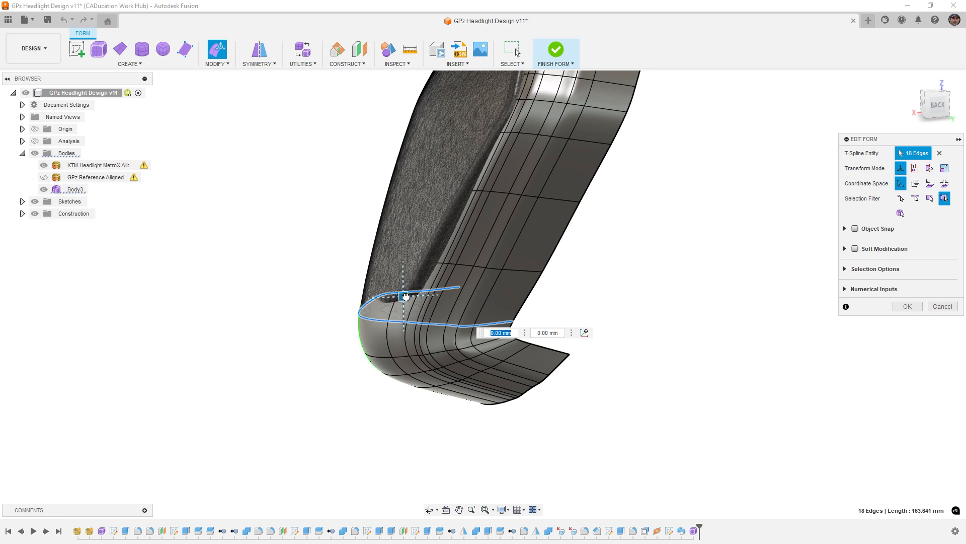
{"action": "mouse_move", "coordinate": [404, 300]}
{"action": "left_mouse_down"}
{"action": "mouse_move", "coordinate": [367, 323]}
{"action": "mouse_move", "coordinate": [407, 305]}
{"action": "left_mouse_up"}
{"action": "middle_click_drag", "start_coordinate": [581, 271], "coordinate": [677, 259], "text": "shift"}
{"action": "middle_click_drag", "start_coordinate": [628, 189], "coordinate": [632, 209], "text": "shift"}
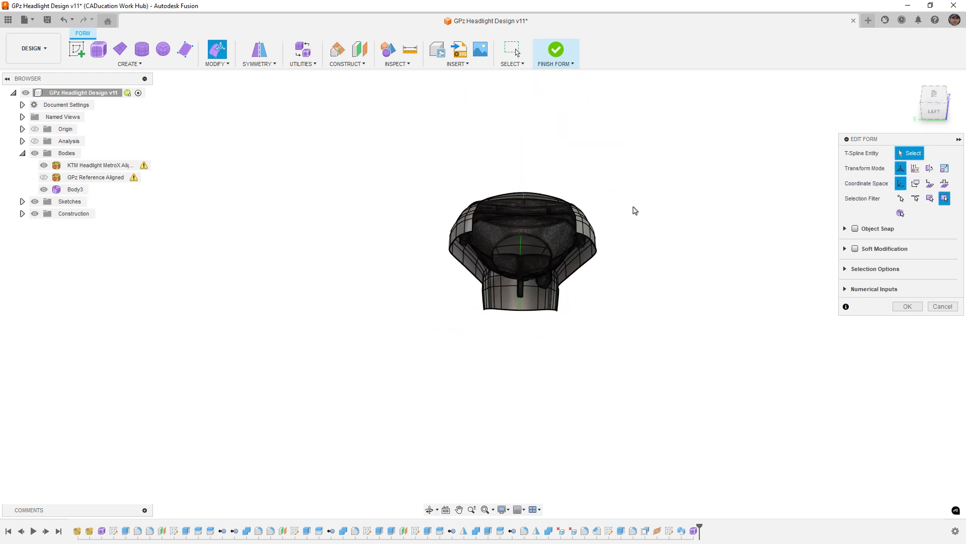
Step: In the top view, move the rear corner vertex of the top extension slightly outward
{"action": "left_click", "coordinate": [937, 96]}
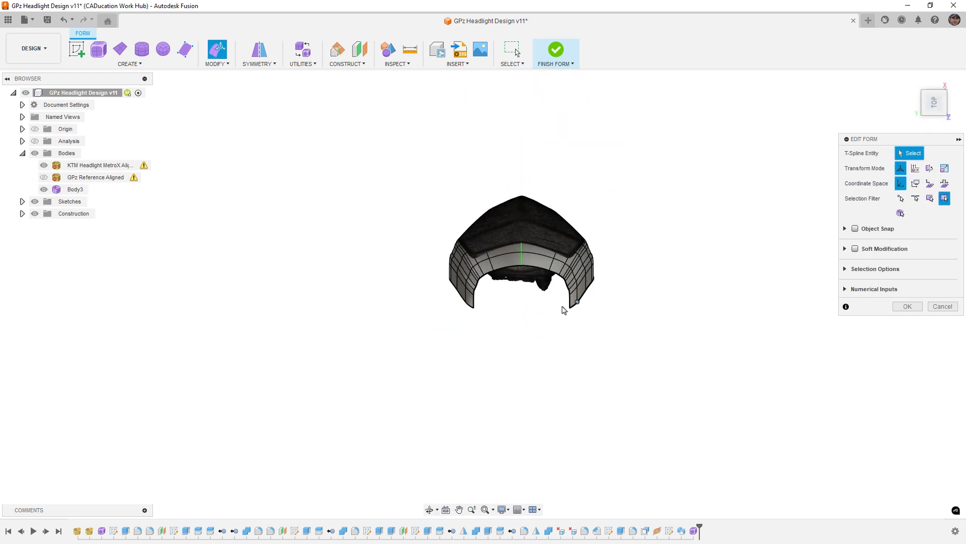
{"action": "scroll", "coordinate": [470, 308], "scroll_direction": "up", "scroll_amount": 5}
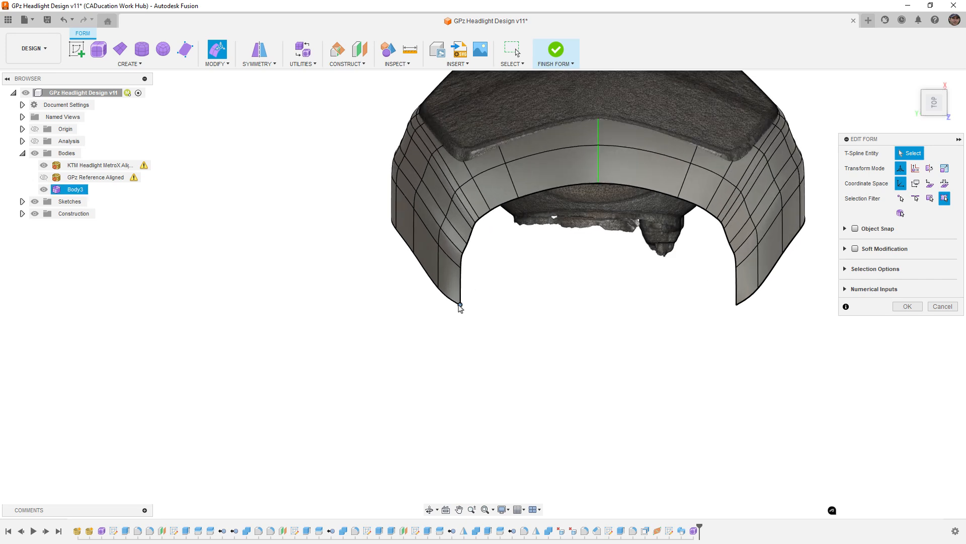
{"action": "left_click", "coordinate": [459, 304]}
{"action": "left_click_drag", "start_coordinate": [444, 291], "coordinate": [419, 274]}
{"action": "left_click", "coordinate": [493, 324]}
{"action": "left_click", "coordinate": [437, 287]}
{"action": "left_click", "coordinate": [518, 351]}
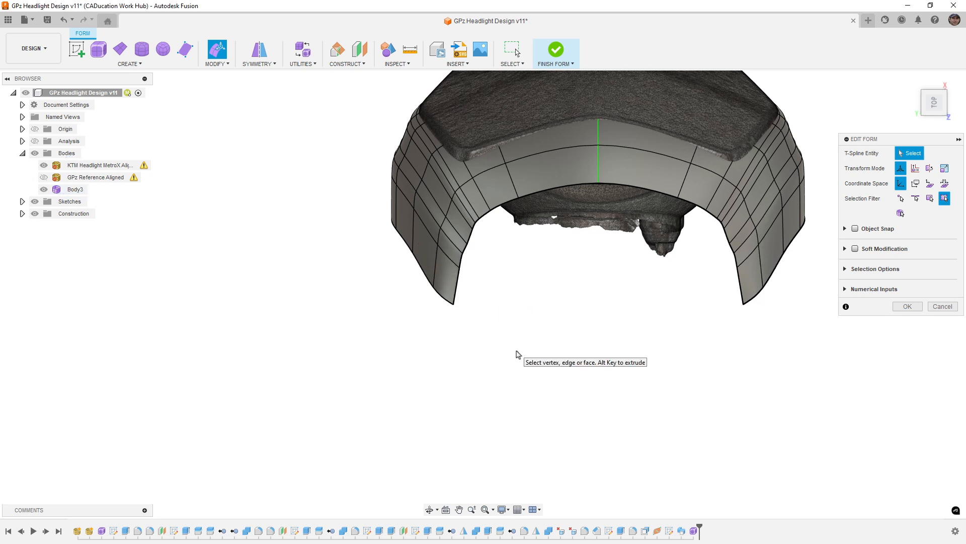
Step: Switch to box display and move the vertex beside the top extension's rear corner forward about 5.82 mm and outward about 5.96 mm
{"action": "key", "text": "alt+1"}
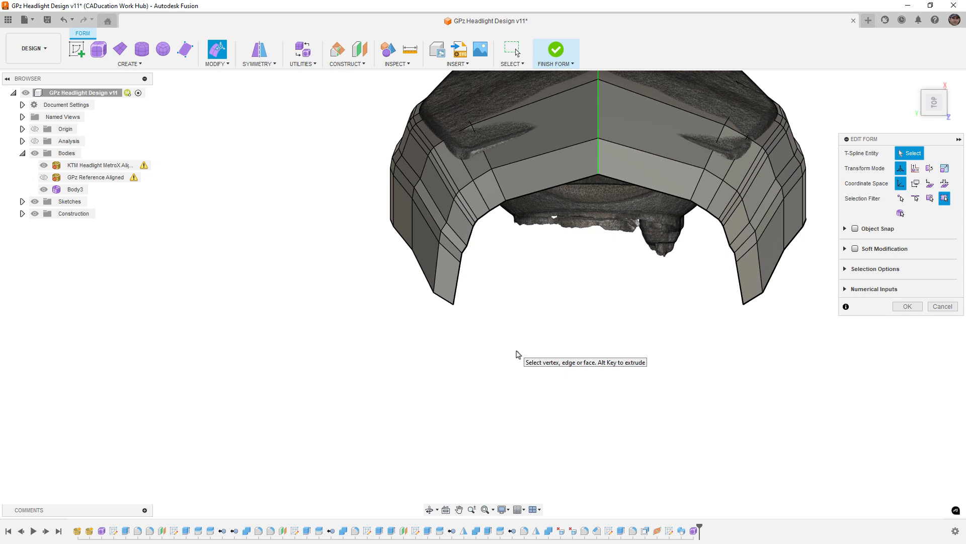
{"action": "scroll", "coordinate": [438, 300], "scroll_direction": "up", "scroll_amount": 3}
{"action": "left_click", "coordinate": [433, 289]}
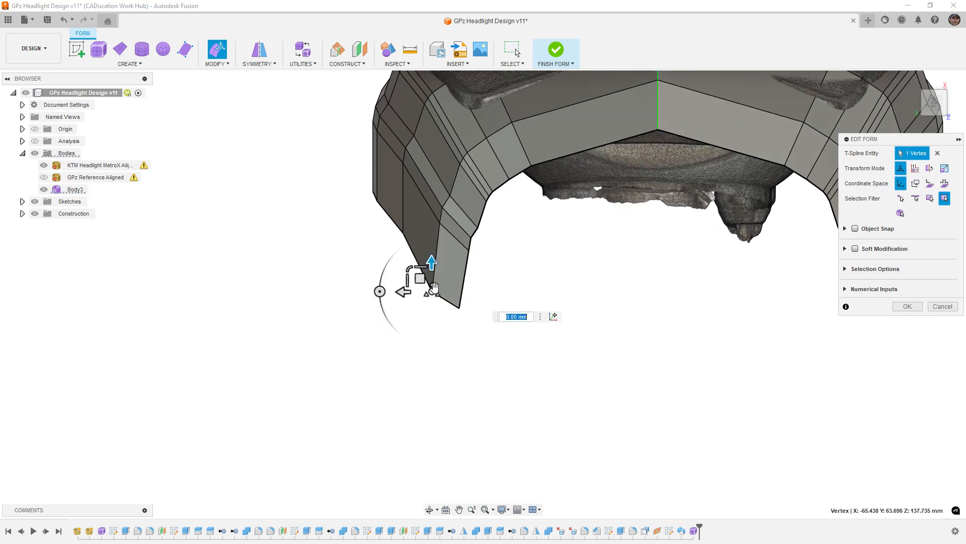
{"action": "left_click_drag", "start_coordinate": [419, 278], "coordinate": [380, 217]}
{"action": "left_click", "coordinate": [432, 292]}
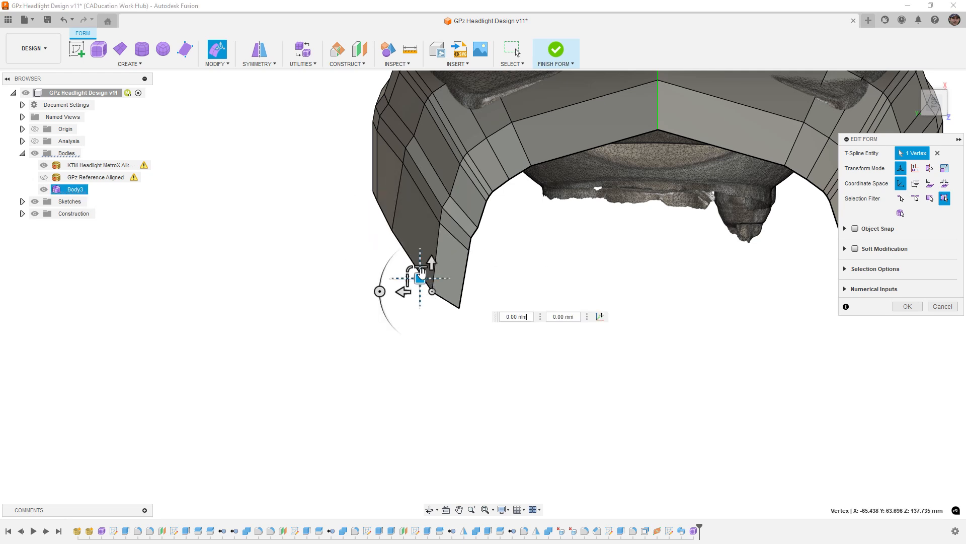
{"action": "left_click_drag", "start_coordinate": [420, 279], "coordinate": [399, 258]}
Step: Move the top extension's rear corner vertex forward about 2.13 mm and outward about 5.68 mm
{"action": "left_click", "coordinate": [459, 306]}
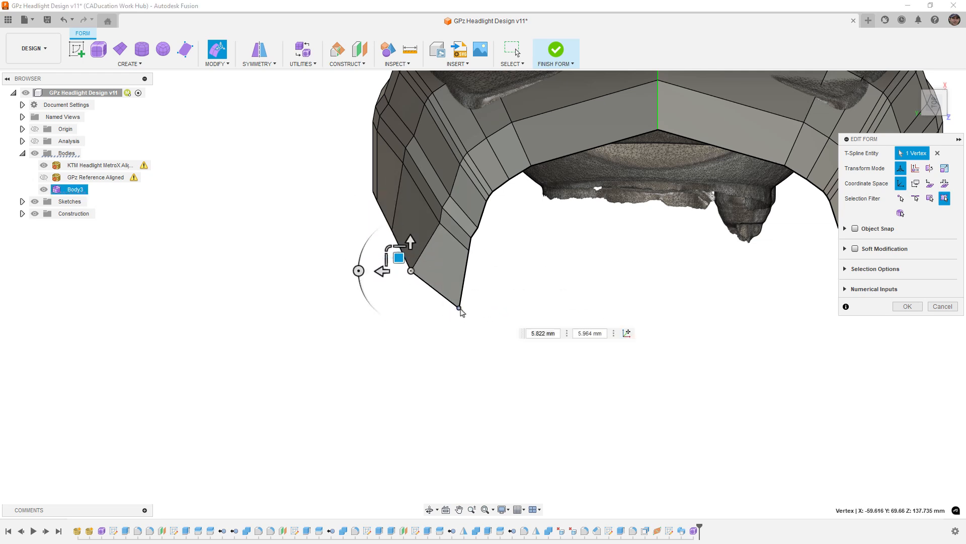
{"action": "left_click_drag", "start_coordinate": [447, 293], "coordinate": [425, 287]}
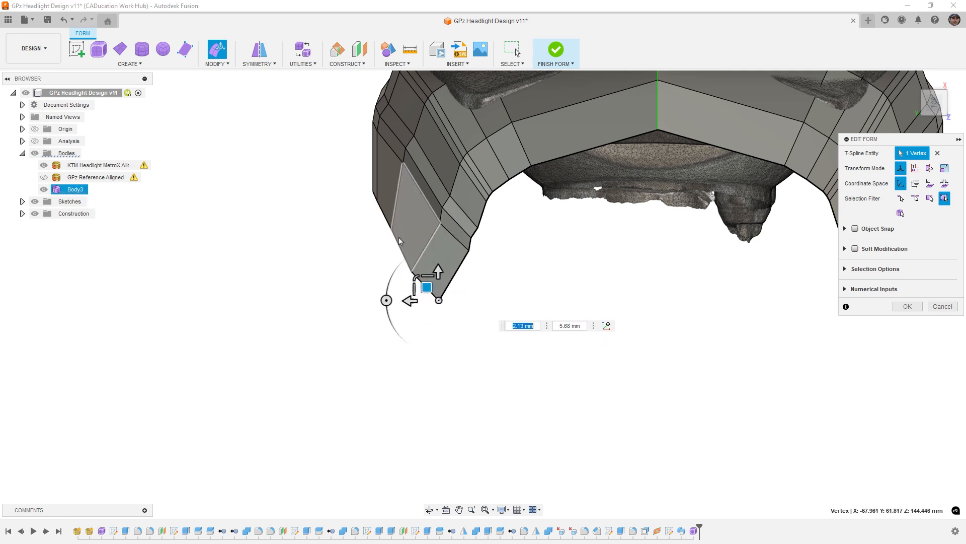
{"action": "left_click", "coordinate": [490, 272]}
Step: Restore smooth display, check the whole surface around the headlight mesh and finish the form edit
{"action": "scroll", "coordinate": [495, 274], "scroll_direction": "down", "scroll_amount": 3}
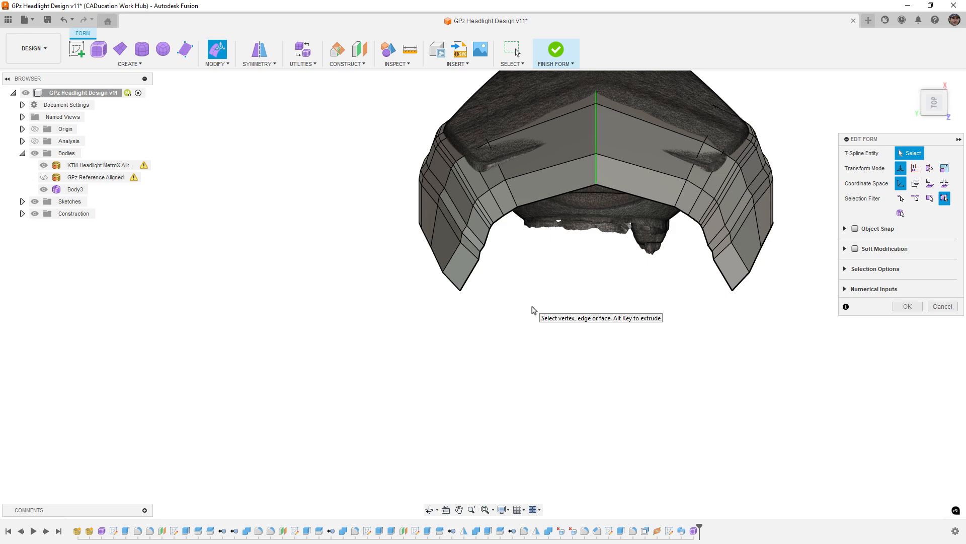
{"action": "scroll", "coordinate": [533, 310], "scroll_direction": "down", "scroll_amount": 1}
{"action": "scroll", "coordinate": [533, 310], "scroll_direction": "down", "scroll_amount": 2}
{"action": "middle_click_drag", "start_coordinate": [608, 397], "coordinate": [670, 358], "text": "shift"}
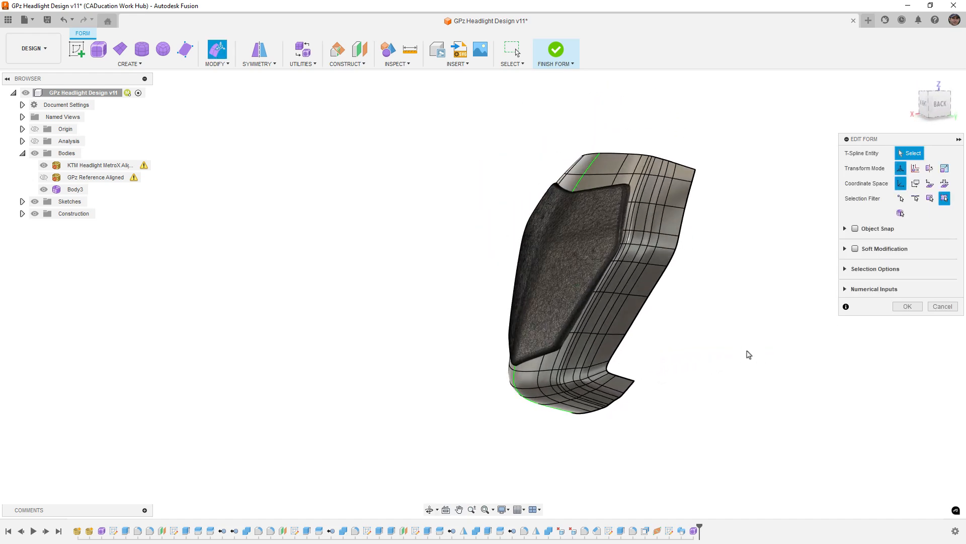
{"action": "left_click", "coordinate": [908, 306]}
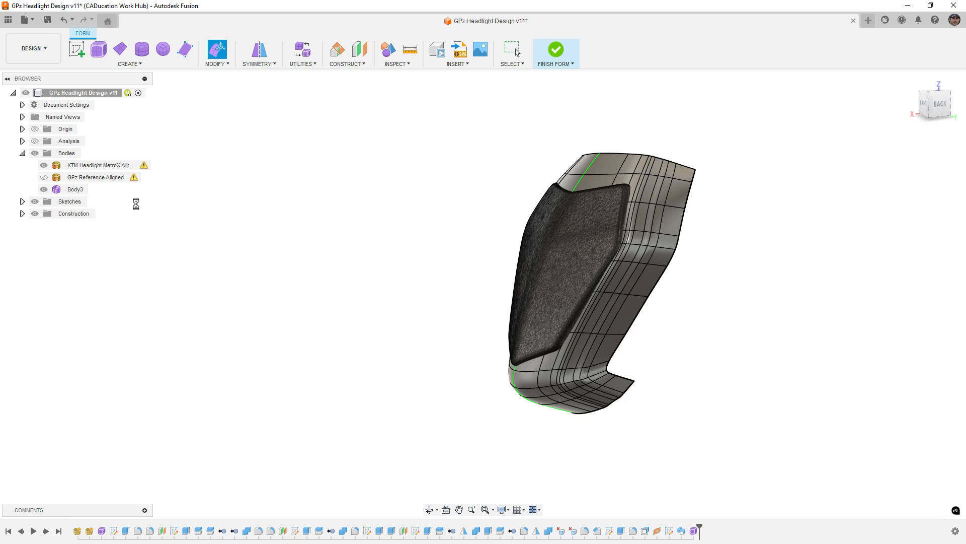
Step: Duplicate the T-Spline body in place with zero offset and hide the original body
{"action": "left_click", "coordinate": [73, 190]}
{"action": "key", "text": "ctrl+c"}
{"action": "key", "text": "ctrl+v"}
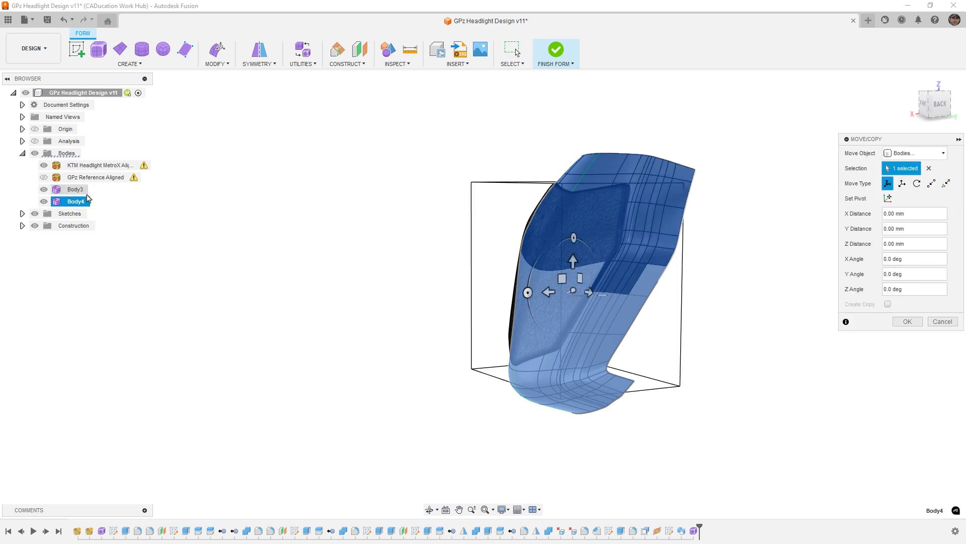
{"action": "left_click", "coordinate": [907, 321]}
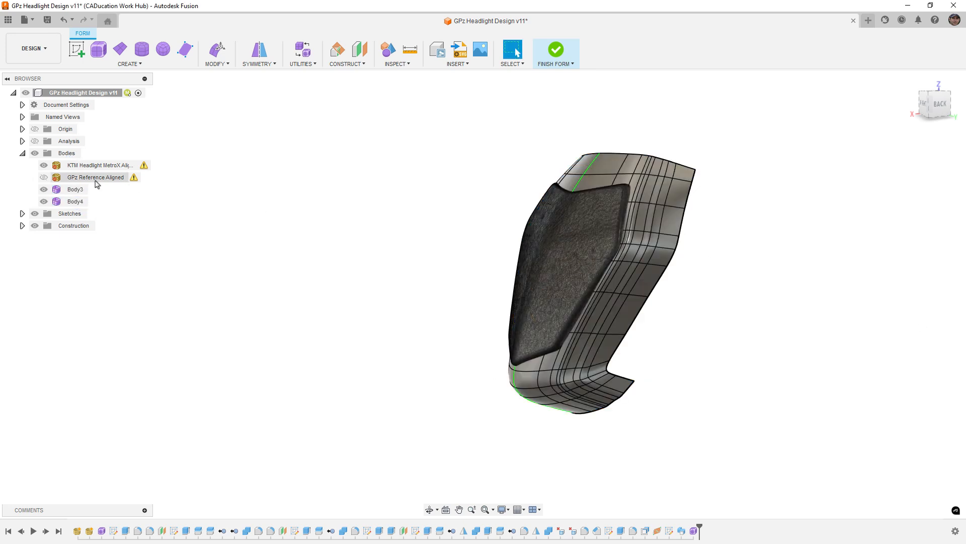
{"action": "left_click", "coordinate": [44, 189]}
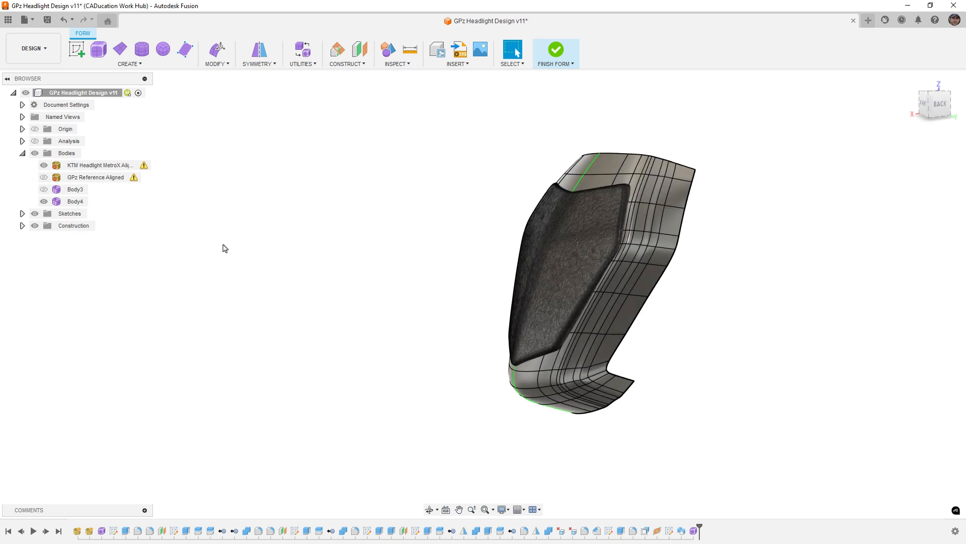
Step: Thicken the duplicated T-Spline body by -3 mm with the Sharp type in the Normal direction
{"action": "middle_click_drag", "start_coordinate": [271, 255], "coordinate": [211, 259], "text": "shift"}
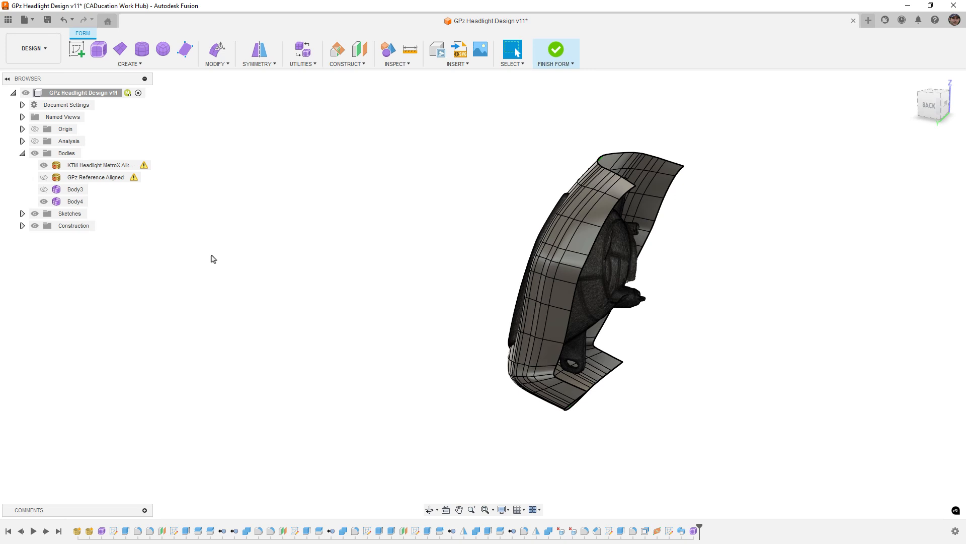
{"action": "left_click", "coordinate": [226, 65]}
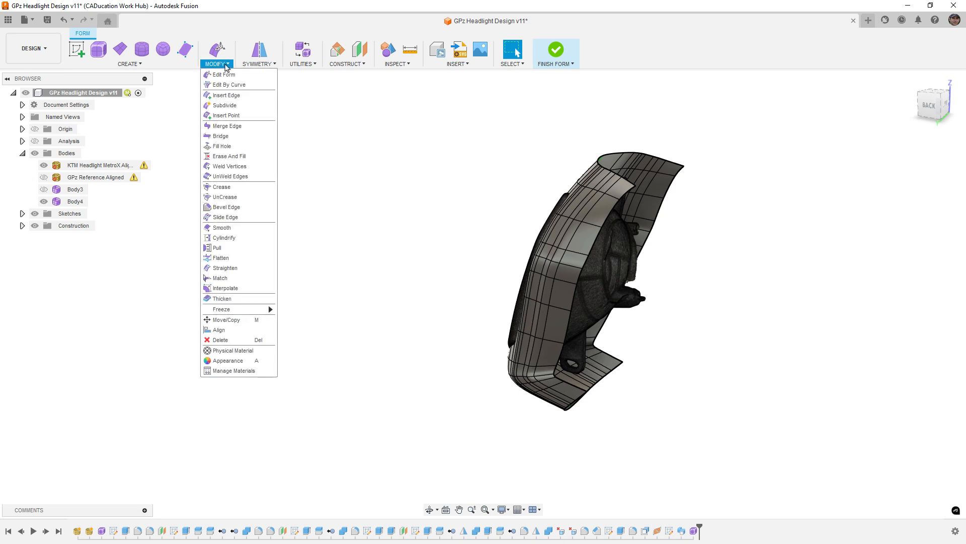
{"action": "left_click", "coordinate": [222, 298]}
{"action": "left_click", "coordinate": [75, 201]}
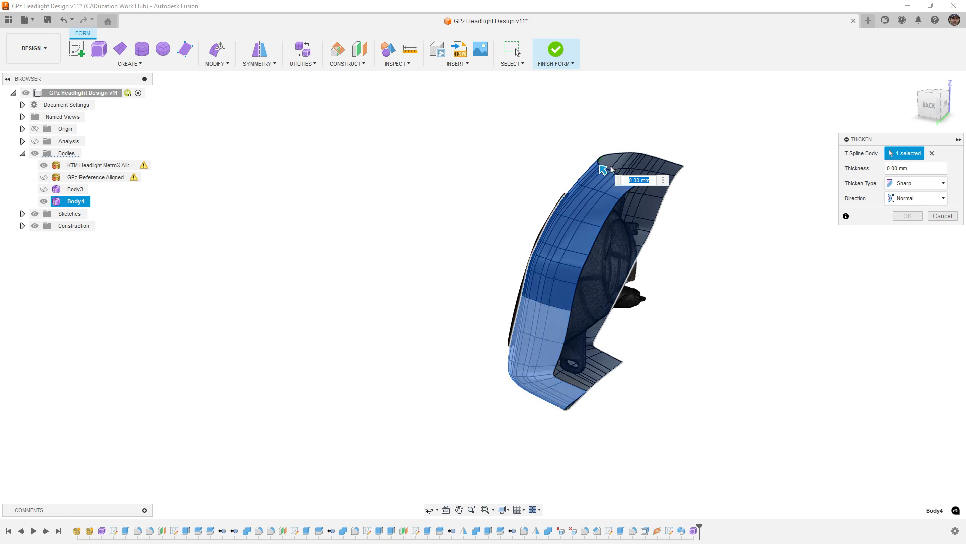
{"action": "scroll", "coordinate": [612, 166], "scroll_direction": "up", "scroll_amount": 3}
{"action": "type", "text": "-3"}
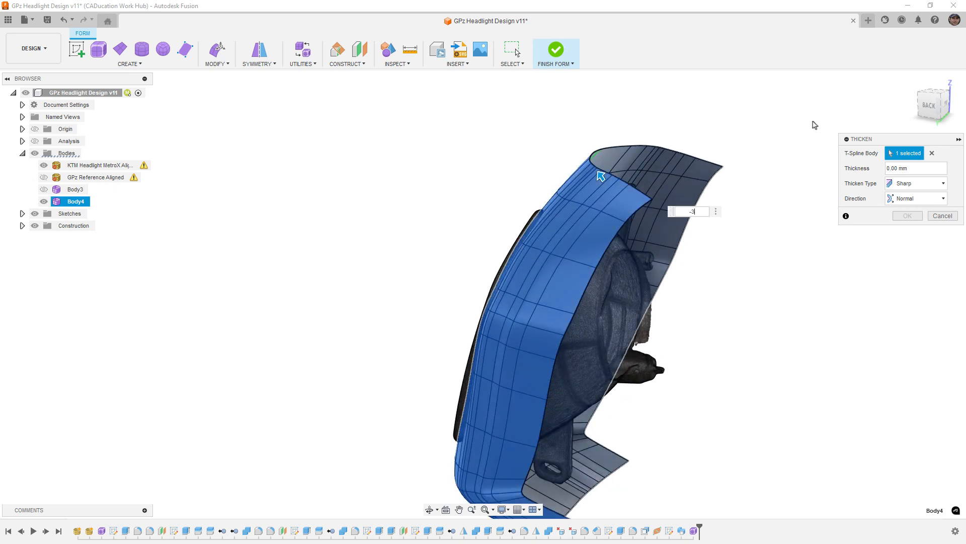
{"action": "scroll", "coordinate": [604, 176], "scroll_direction": "up", "scroll_amount": 2}
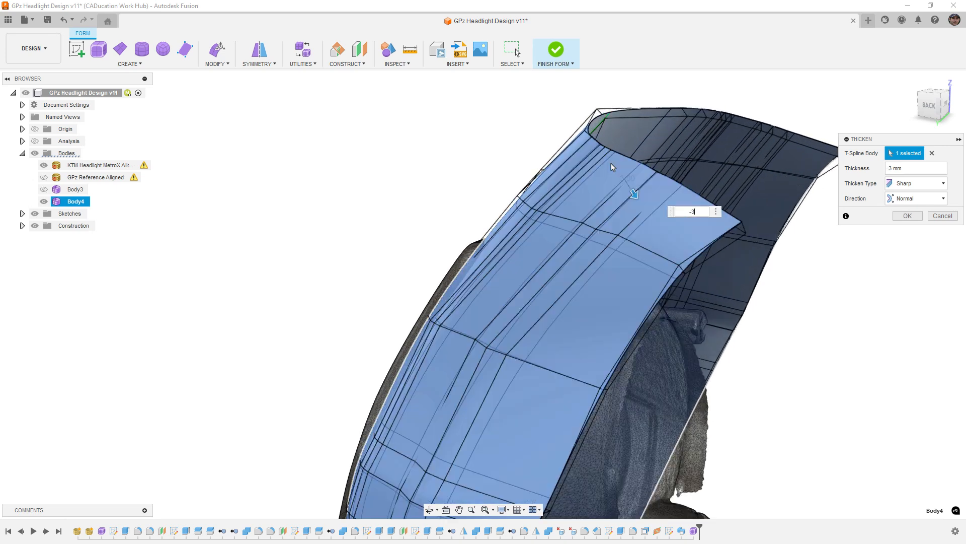
{"action": "left_click", "coordinate": [909, 168]}
{"action": "type", "text": "3"}
{"action": "key", "text": "Tab"}
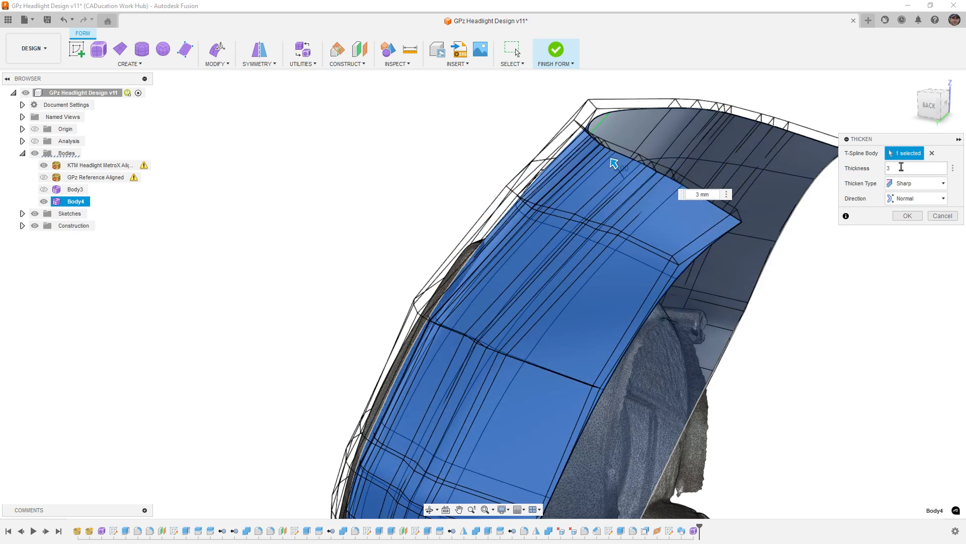
{"action": "key", "text": "Tab"}
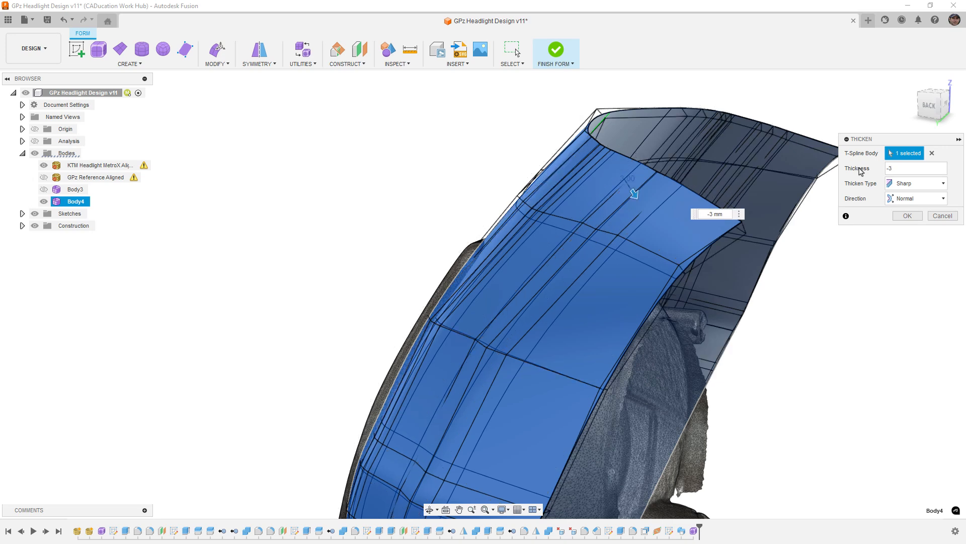
{"action": "left_click", "coordinate": [906, 216]}
Step: Examine the thickened shell's inner side, rear edges and lower end, and compare it with the original unthickened surface
{"action": "scroll", "coordinate": [604, 332], "scroll_direction": "down", "scroll_amount": 5}
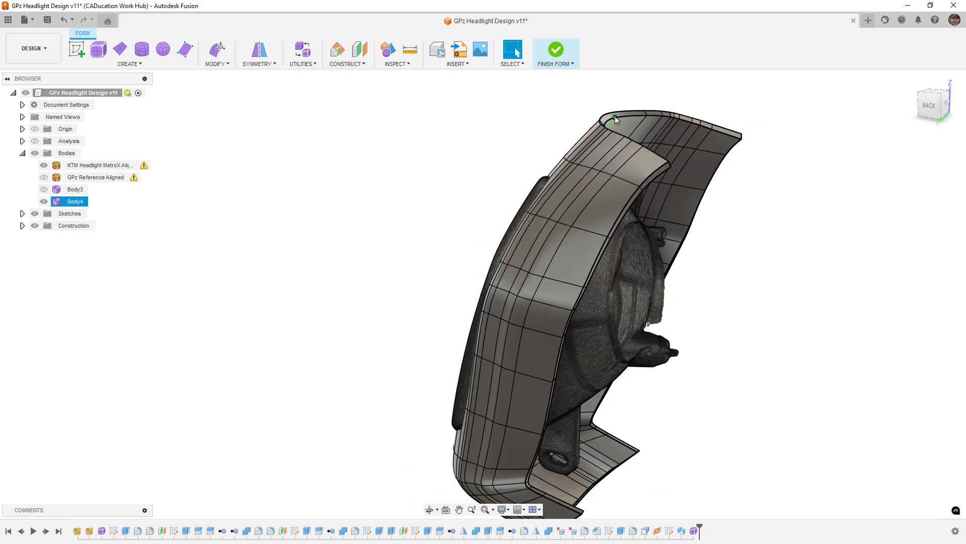
{"action": "middle_click_drag", "start_coordinate": [603, 335], "coordinate": [506, 299], "text": "shift"}
{"action": "scroll", "coordinate": [537, 302], "scroll_direction": "up", "scroll_amount": 6}
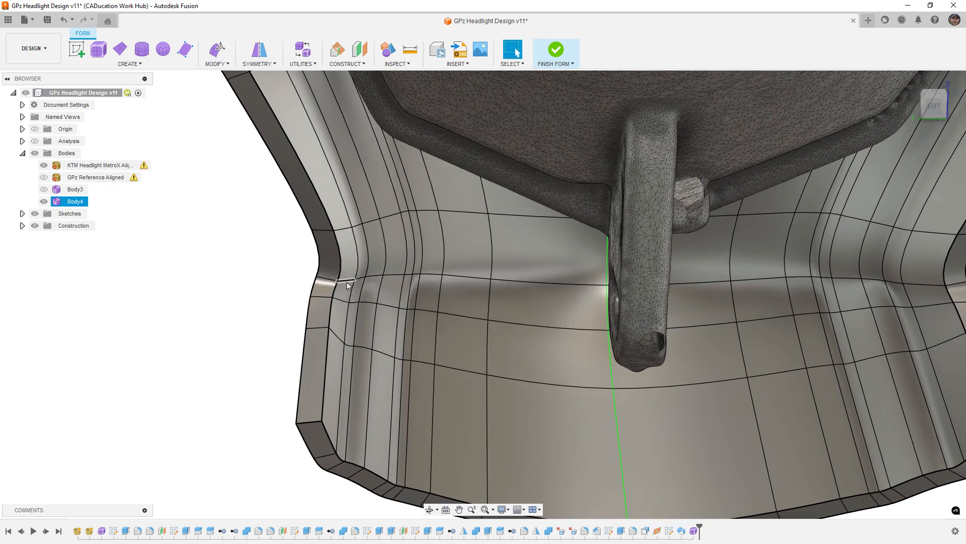
{"action": "scroll", "coordinate": [345, 286], "scroll_direction": "down", "scroll_amount": 4}
{"action": "middle_click_drag", "start_coordinate": [346, 286], "coordinate": [366, 283], "text": "shift"}
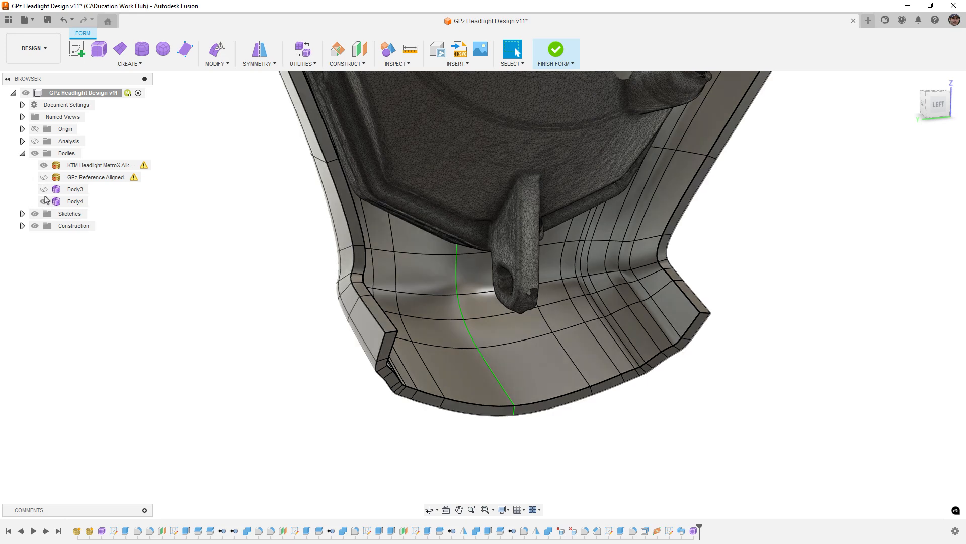
{"action": "left_click", "coordinate": [44, 201]}
{"action": "left_click", "coordinate": [44, 189]}
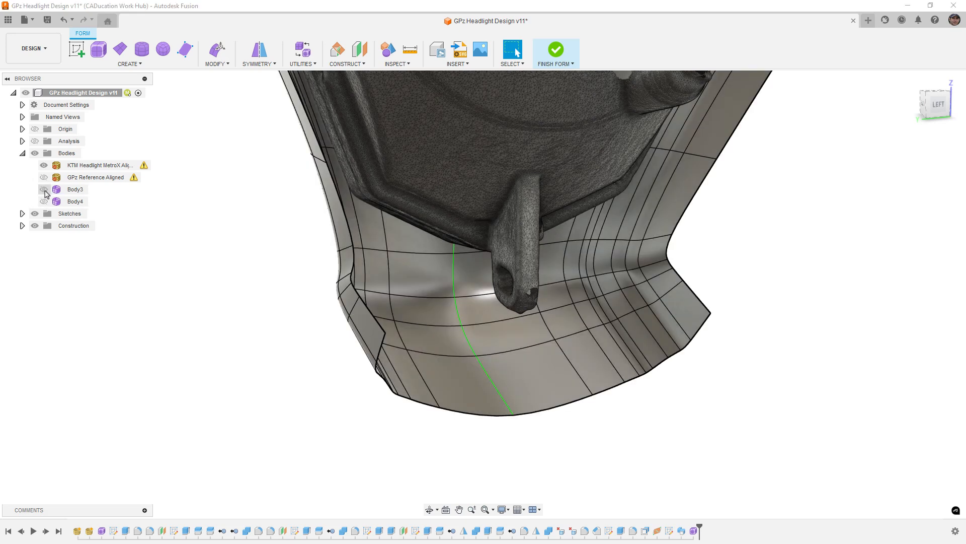
{"action": "left_click", "coordinate": [44, 189]}
{"action": "left_click", "coordinate": [43, 202]}
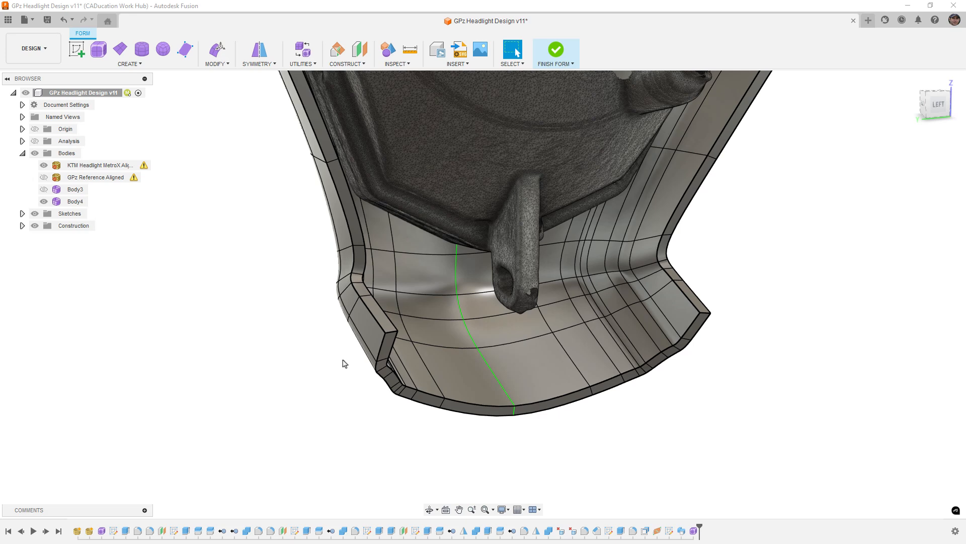
{"action": "scroll", "coordinate": [384, 387], "scroll_direction": "down", "scroll_amount": 4}
{"action": "middle_click_drag", "start_coordinate": [384, 387], "coordinate": [456, 369], "text": "shift"}
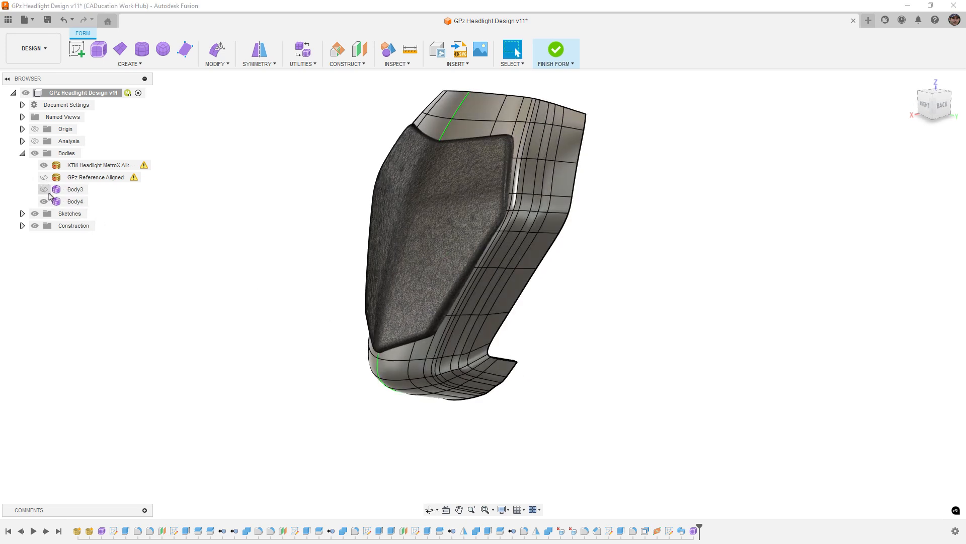
Step: Finish the form, hide the surface body Body15 (1) and leave the solid shell Body16 shown
{"action": "left_click", "coordinate": [557, 52]}
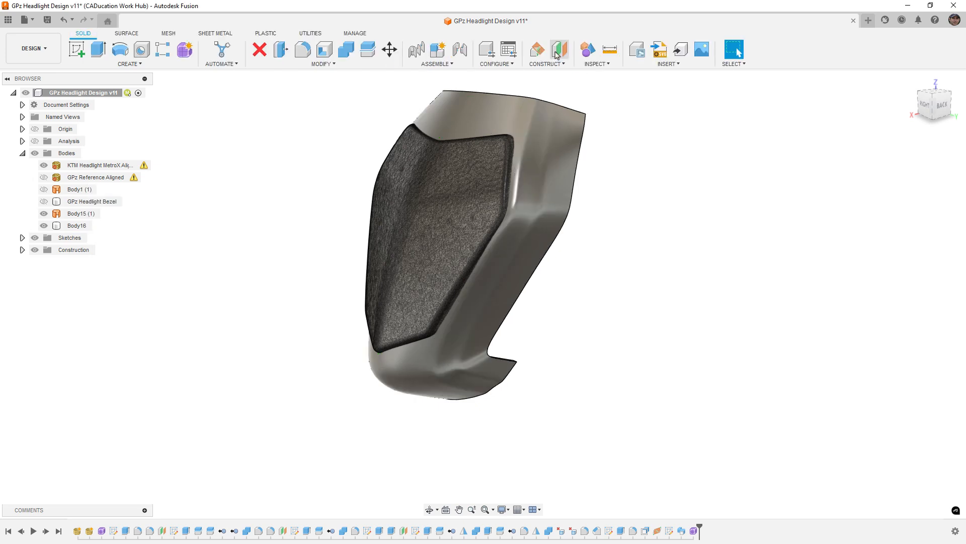
{"action": "left_click", "coordinate": [44, 226]}
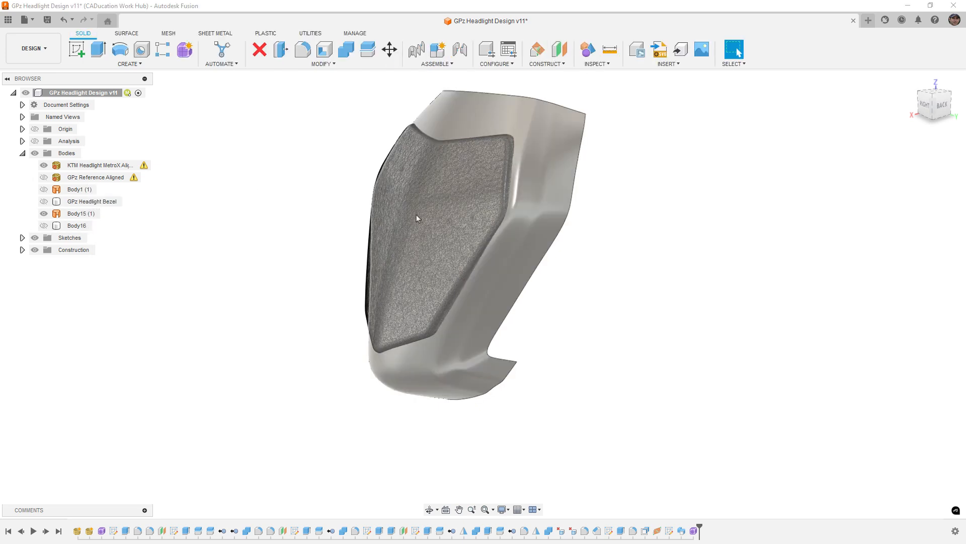
{"action": "middle_click_drag", "start_coordinate": [418, 217], "coordinate": [385, 213], "text": "shift"}
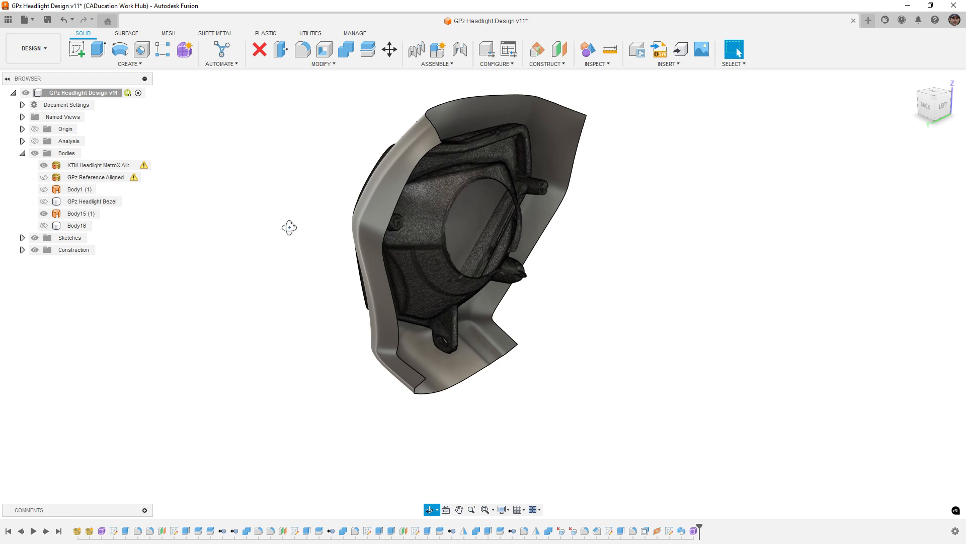
{"action": "middle_click_drag", "start_coordinate": [290, 228], "coordinate": [332, 229], "text": "shift"}
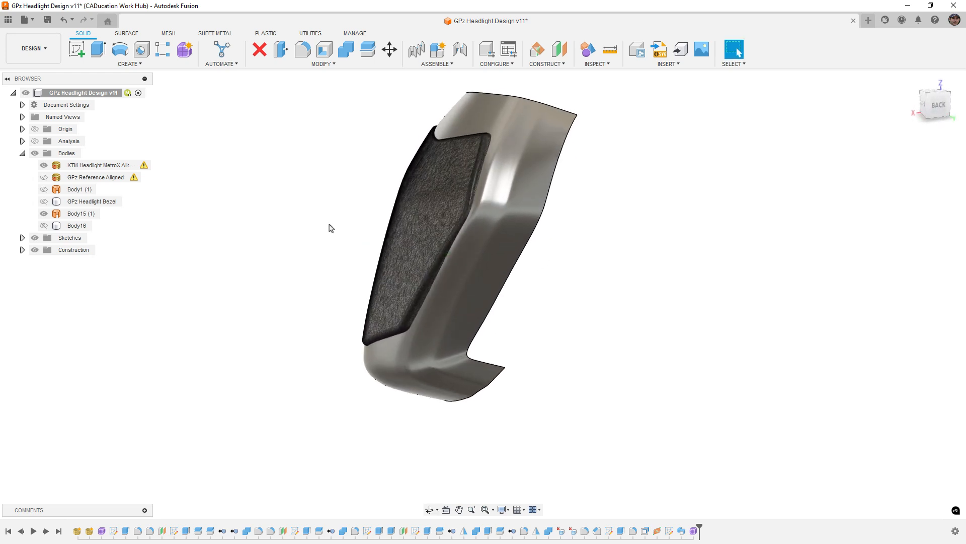
{"action": "left_click", "coordinate": [500, 273]}
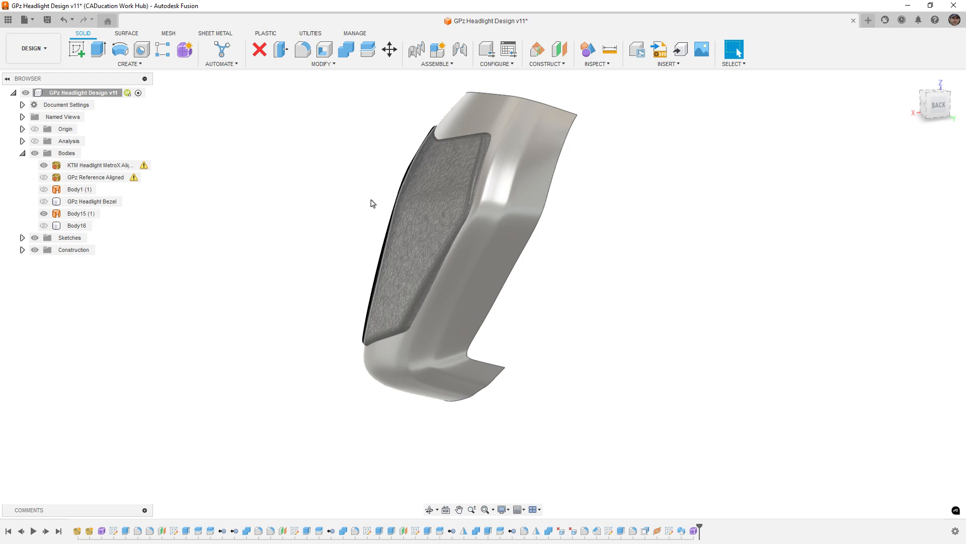
{"action": "left_click", "coordinate": [44, 214]}
{"action": "left_click", "coordinate": [44, 225]}
{"action": "middle_click_drag", "start_coordinate": [552, 277], "coordinate": [625, 272], "text": "shift"}
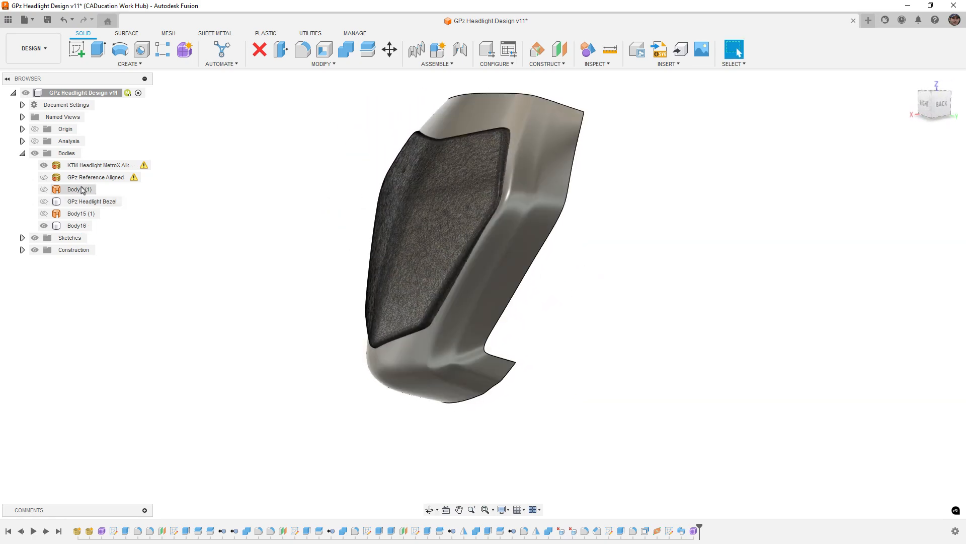
Step: Show the GPz reference scan temporarily to check the shell's fit between the forks, and inspect the shell around the headlight
{"action": "left_click", "coordinate": [43, 177]}
{"action": "scroll", "coordinate": [350, 247], "scroll_direction": "down", "scroll_amount": 3}
{"action": "middle_click_drag", "start_coordinate": [395, 264], "coordinate": [421, 267], "text": "shift"}
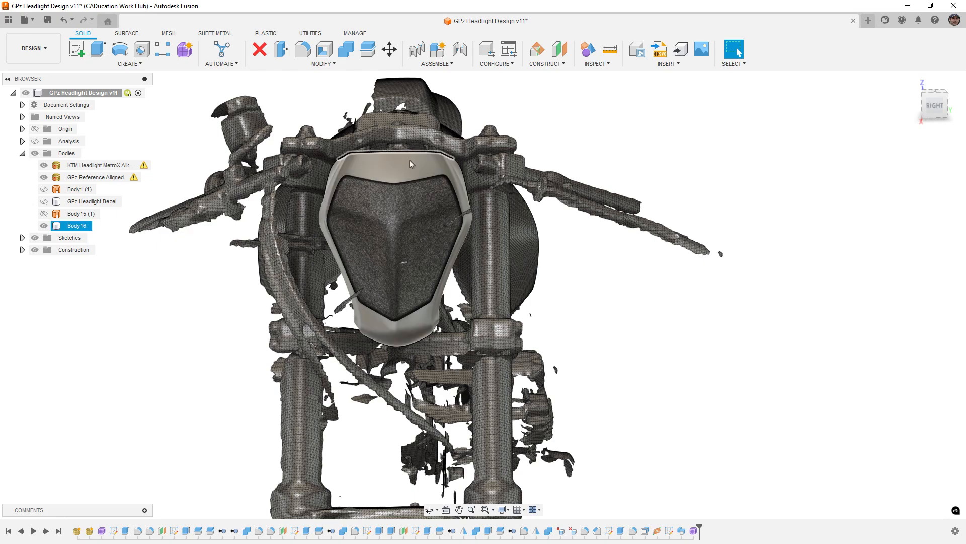
{"action": "middle_click_drag", "start_coordinate": [410, 161], "coordinate": [818, 161], "text": "shift"}
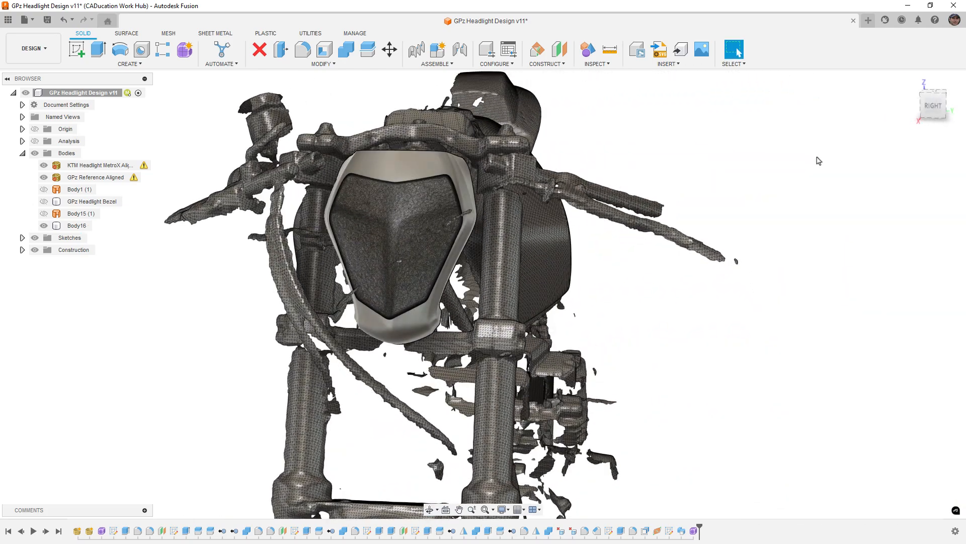
{"action": "middle_click_drag", "start_coordinate": [662, 284], "coordinate": [416, 245], "text": "shift"}
{"action": "left_click", "coordinate": [45, 179]}
{"action": "left_click", "coordinate": [45, 179]}
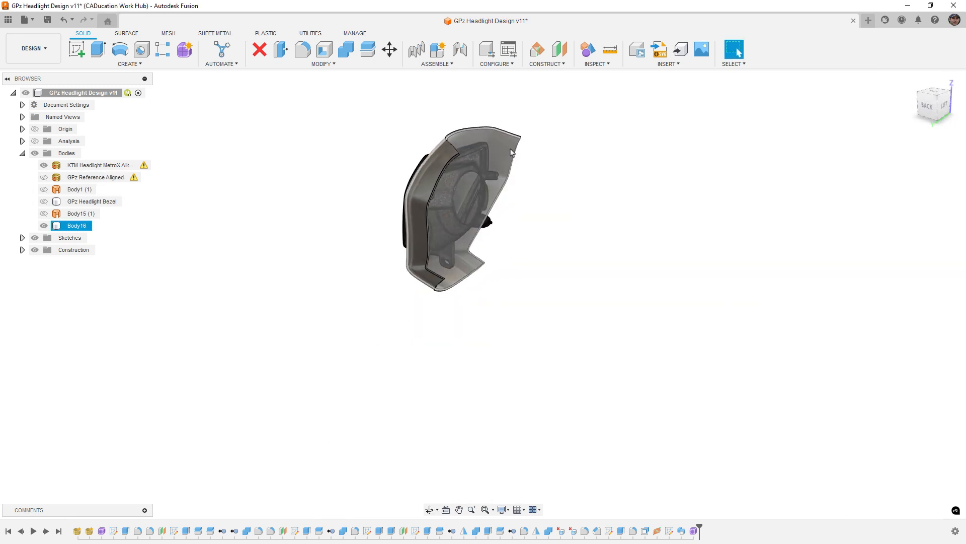
{"action": "scroll", "coordinate": [501, 141], "scroll_direction": "up", "scroll_amount": 5}
{"action": "scroll", "coordinate": [438, 170], "scroll_direction": "up", "scroll_amount": 2}
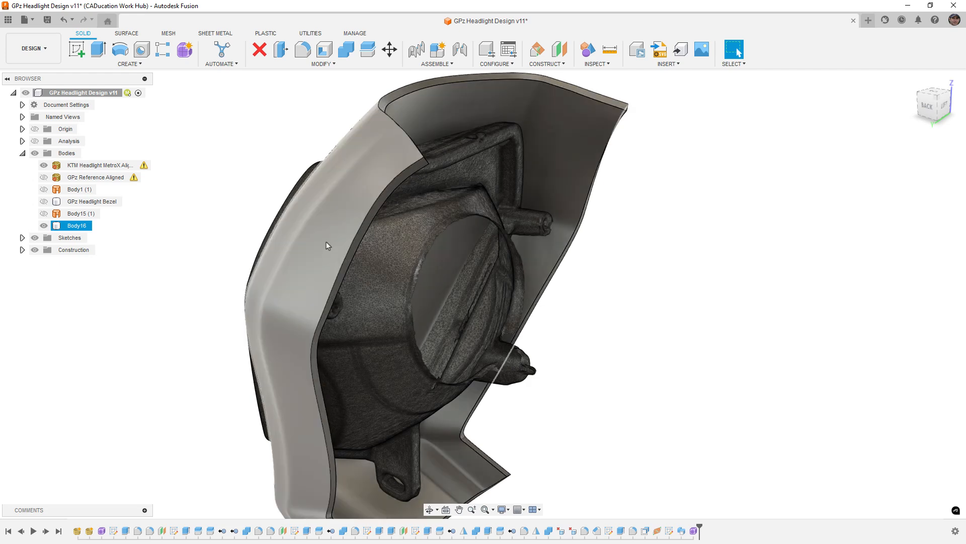
{"action": "middle_click_drag", "start_coordinate": [327, 246], "coordinate": [438, 188], "text": "shift"}
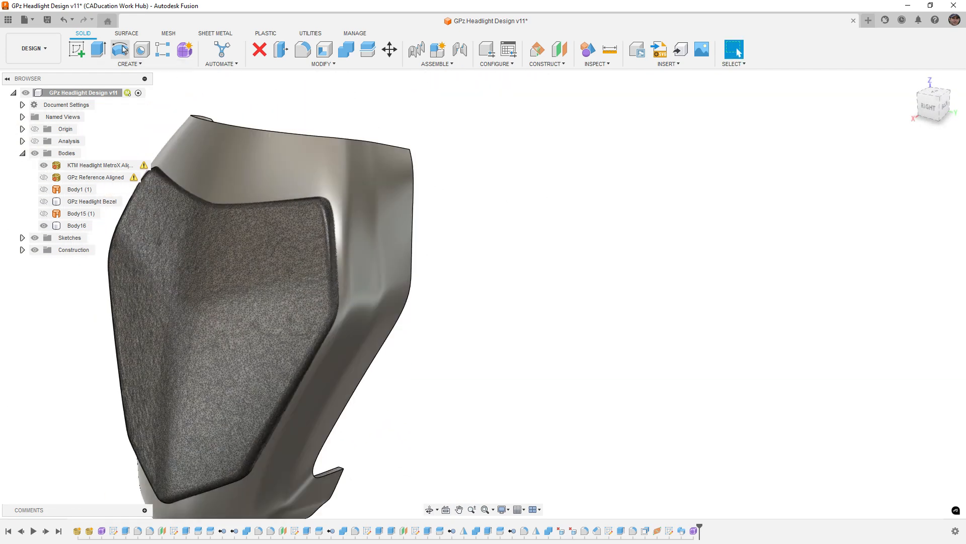
Step: Start a sketch on the upright plane facing the front of the headlight
{"action": "left_click", "coordinate": [78, 49]}
{"action": "scroll", "coordinate": [563, 230], "scroll_direction": "down", "scroll_amount": 6}
{"action": "middle_click_drag", "start_coordinate": [535, 275], "coordinate": [552, 268], "text": "shift"}
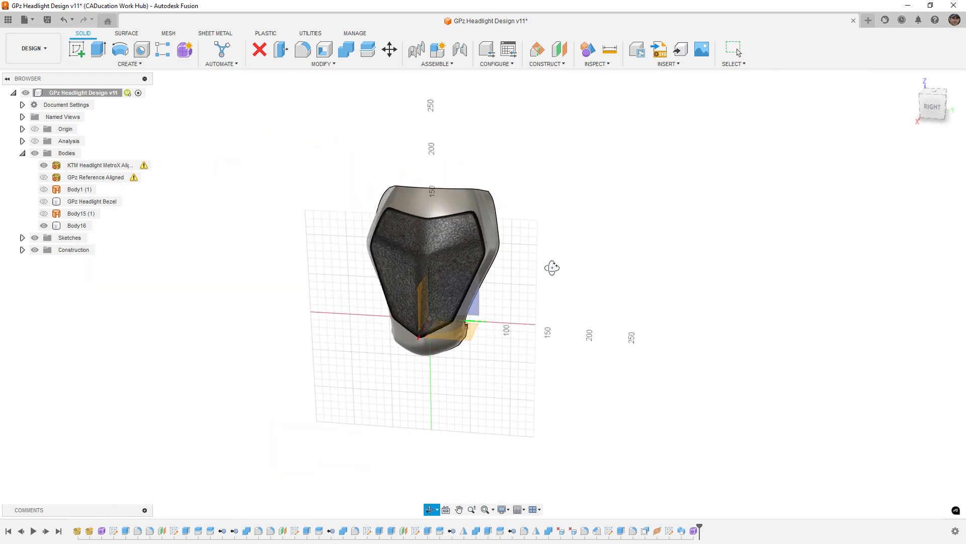
{"action": "left_click", "coordinate": [514, 287]}
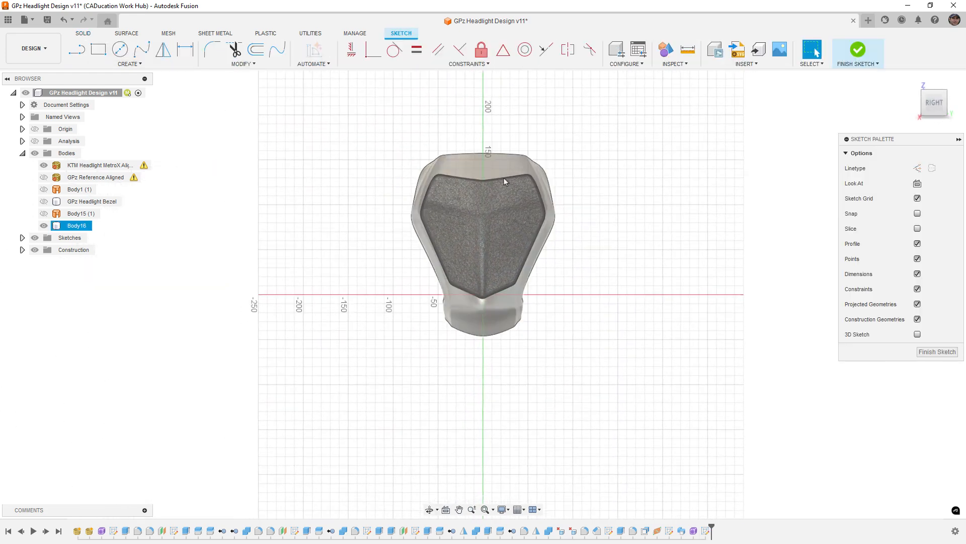
{"action": "scroll", "coordinate": [503, 177], "scroll_direction": "up", "scroll_amount": 4}
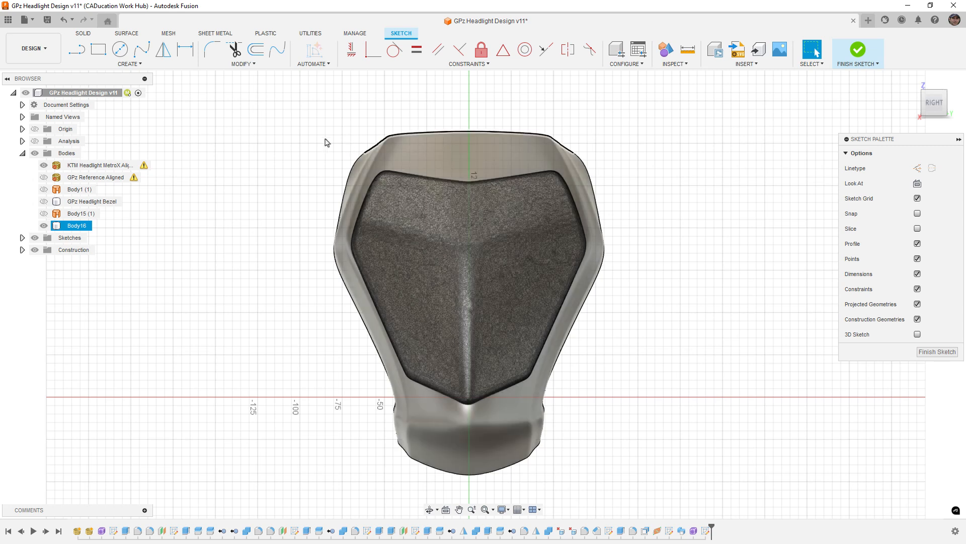
Step: Draw a vertical centreline about 128 mm long from the lens's bottom tip to its top edge and make it construction geometry
{"action": "left_click", "coordinate": [84, 56]}
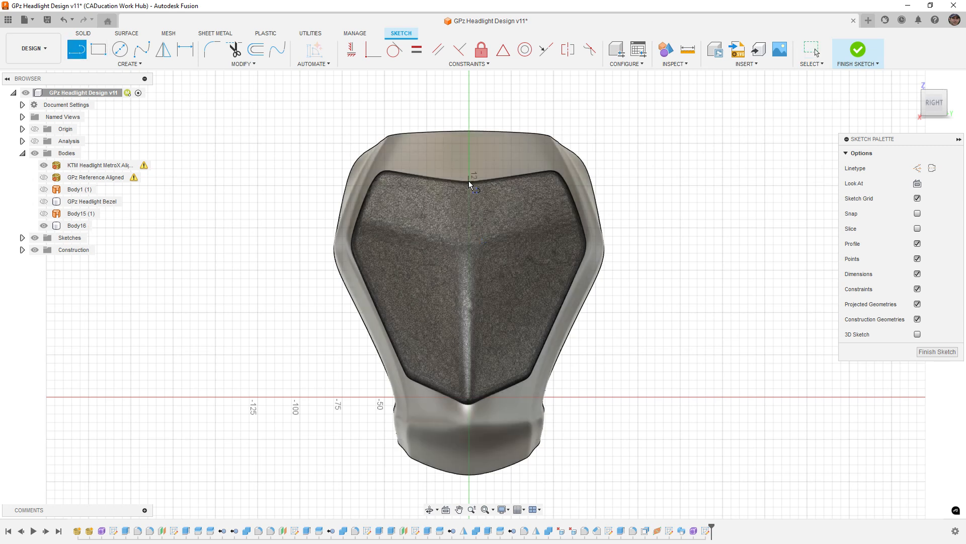
{"action": "left_click", "coordinate": [470, 403]}
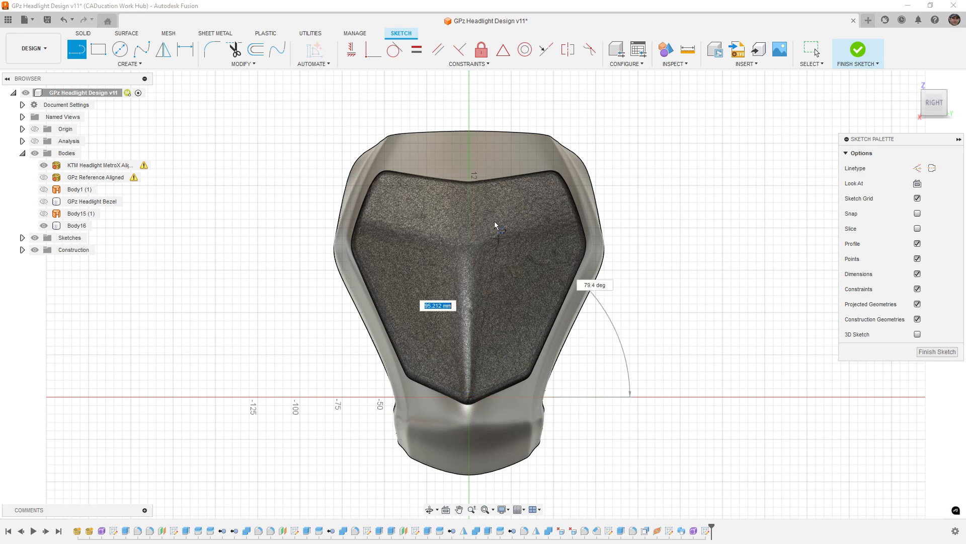
{"action": "left_click", "coordinate": [468, 180]}
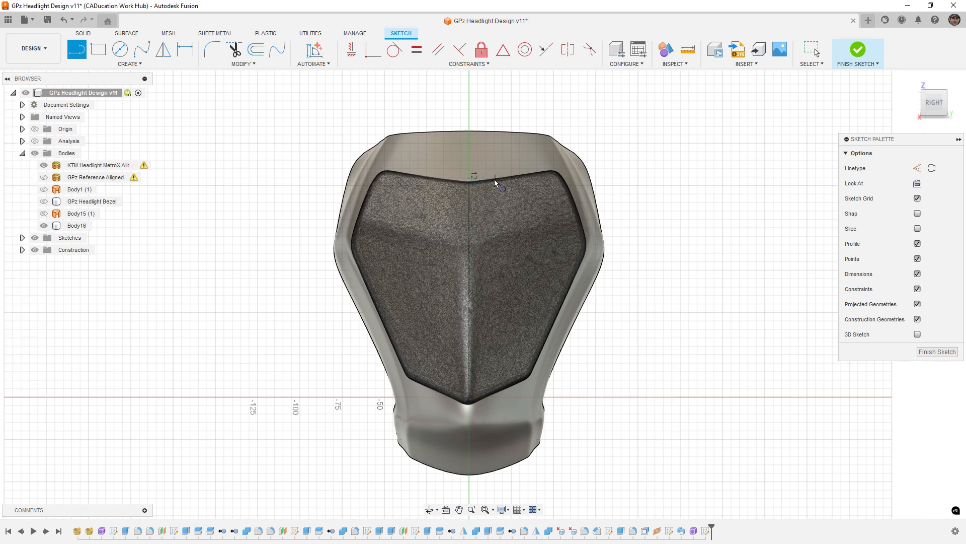
{"action": "key", "text": "Escape"}
{"action": "scroll", "coordinate": [473, 186], "scroll_direction": "up", "scroll_amount": 3}
{"action": "left_click", "coordinate": [468, 192]}
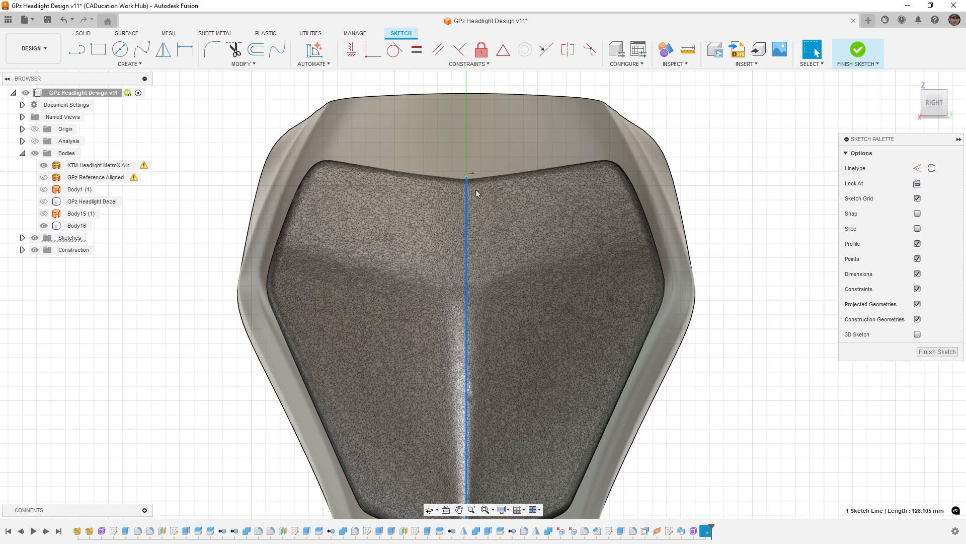
{"action": "left_click", "coordinate": [917, 167]}
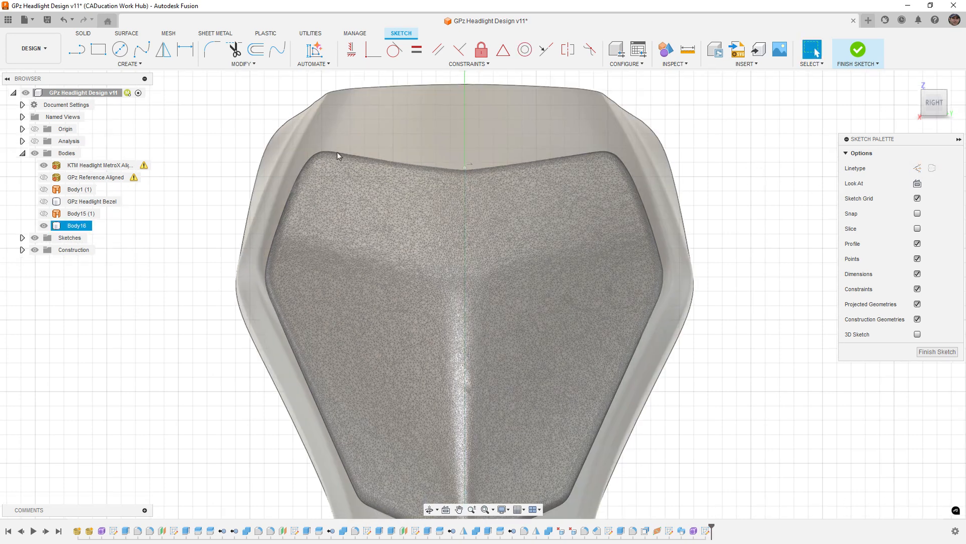
Step: Draw four connected lines around the lens's right half, from the top centre through the upper, widest and lower corners to the bottom tip
{"action": "key", "text": "l"}
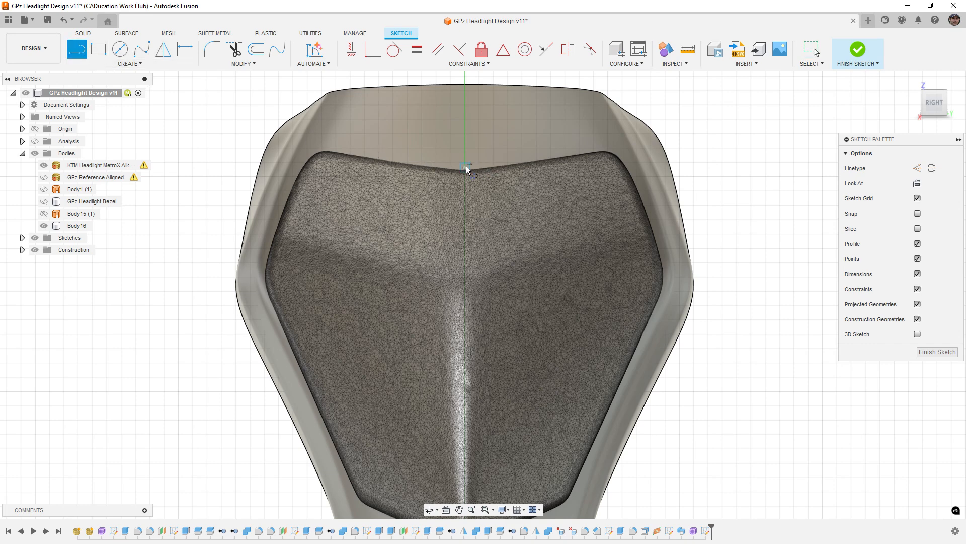
{"action": "left_click", "coordinate": [465, 167]}
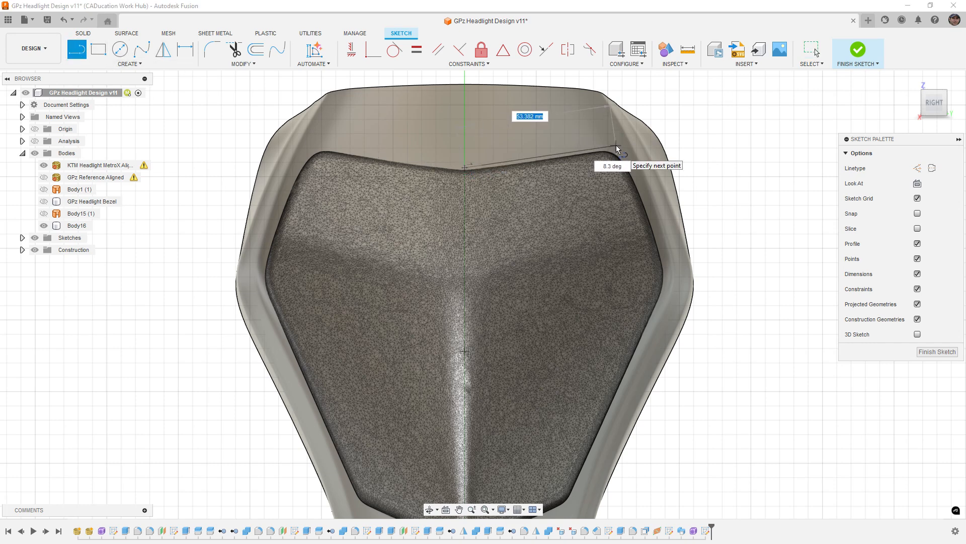
{"action": "left_click", "coordinate": [617, 145]}
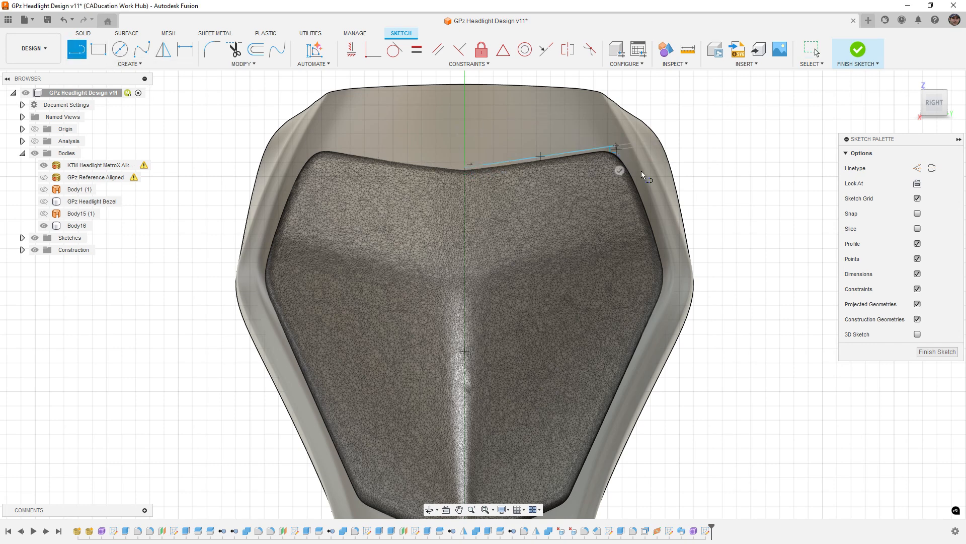
{"action": "left_click", "coordinate": [665, 278]}
{"action": "middle_click_drag", "start_coordinate": [617, 482], "coordinate": [637, 349]}
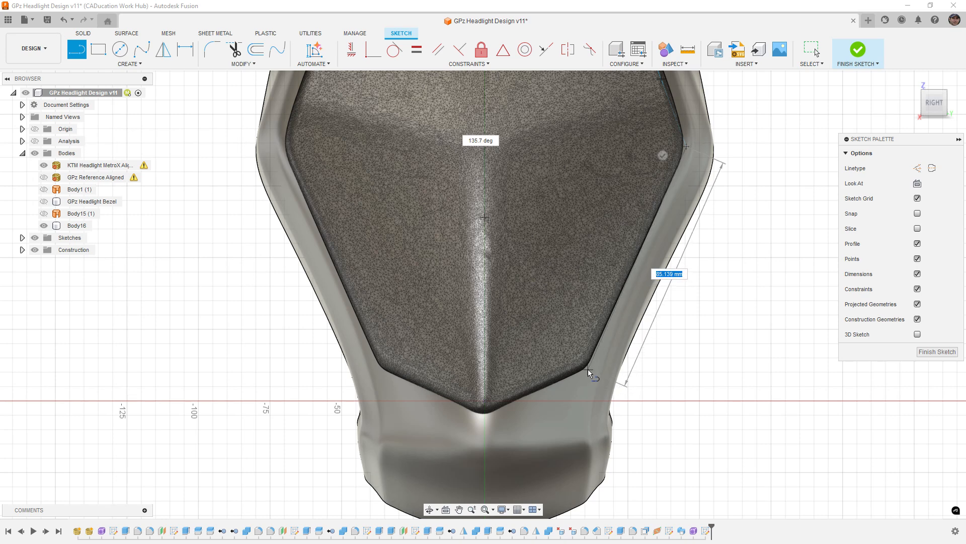
{"action": "left_click", "coordinate": [587, 370]}
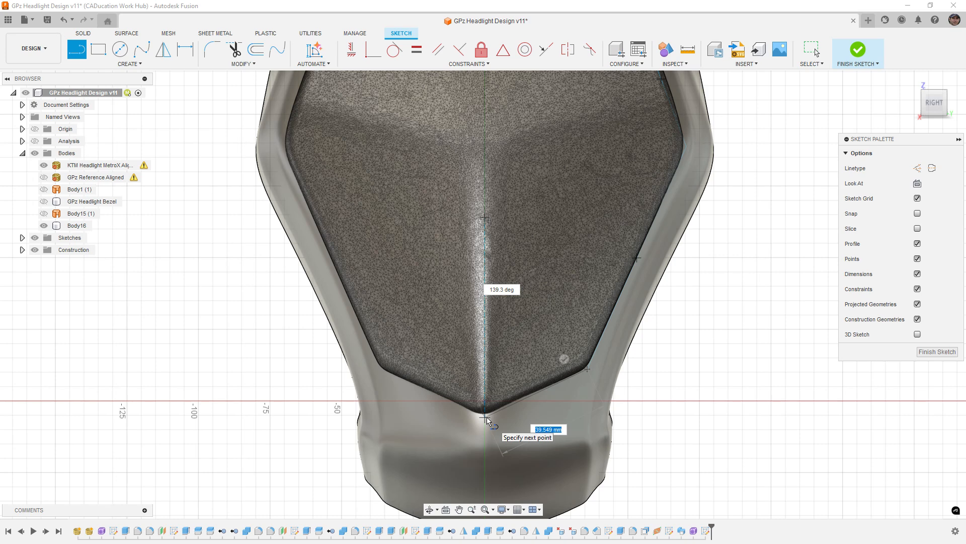
{"action": "left_click", "coordinate": [485, 418]}
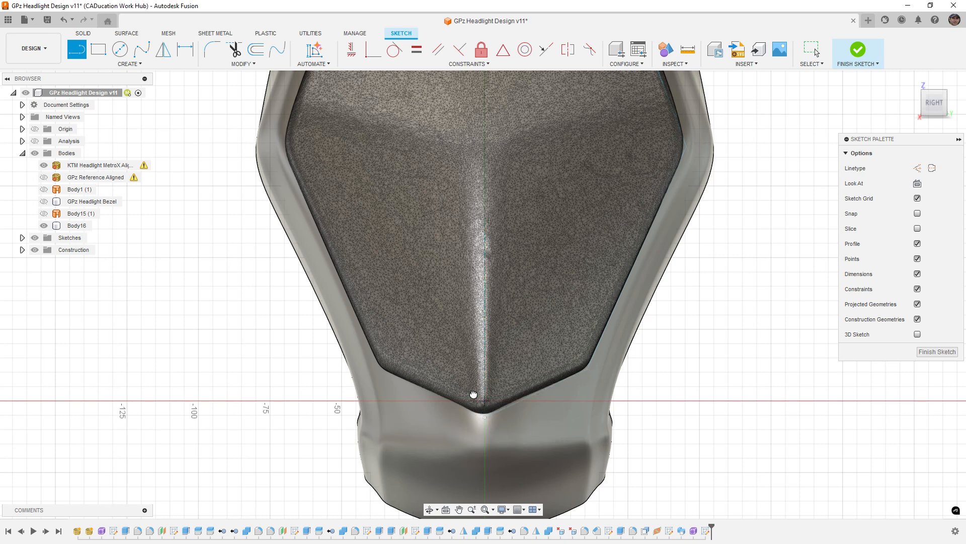
{"action": "key", "text": "Escape"}
{"action": "left_click", "coordinate": [494, 250]}
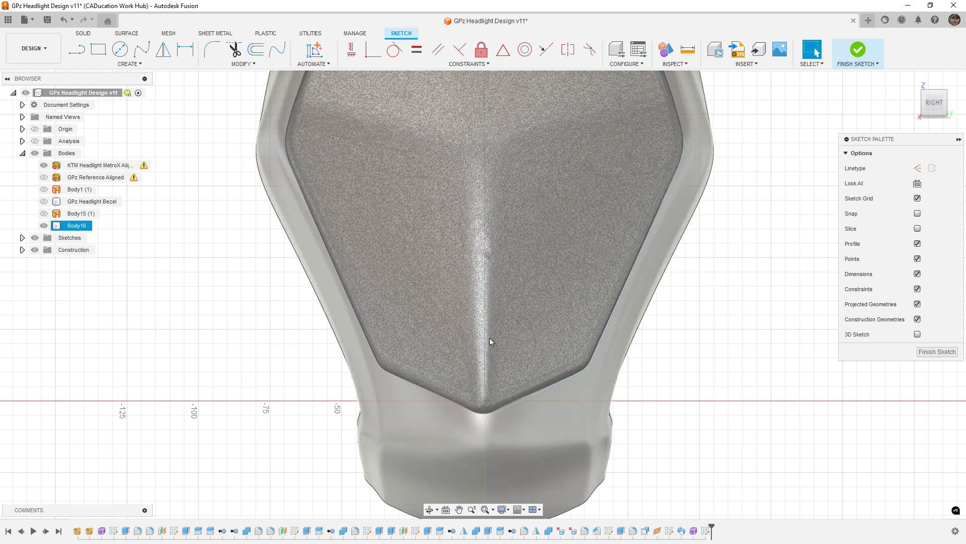
{"action": "key", "text": "Escape"}
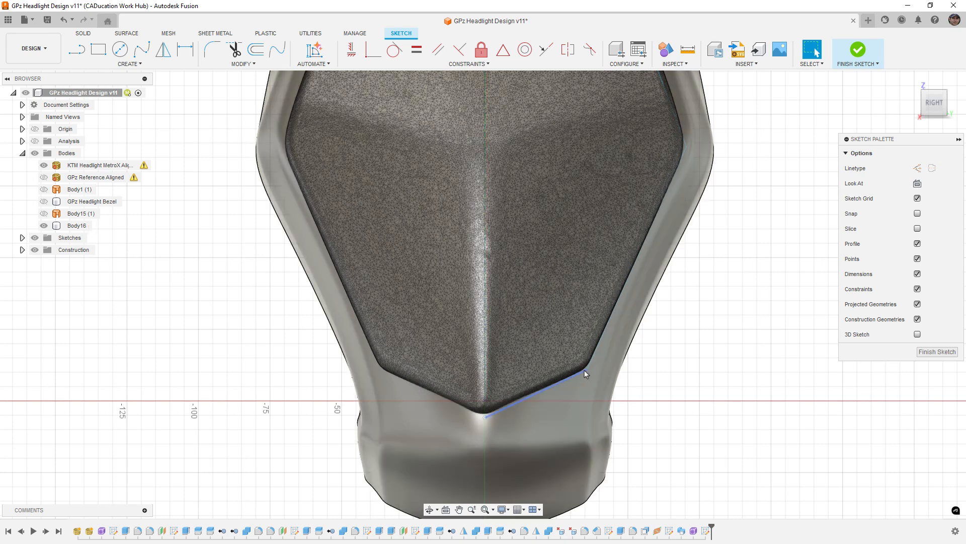
Step: Hide Body16 and shift the lower and widest outline corners slightly outward so the lines clear the headlight mesh
{"action": "left_click", "coordinate": [589, 367]}
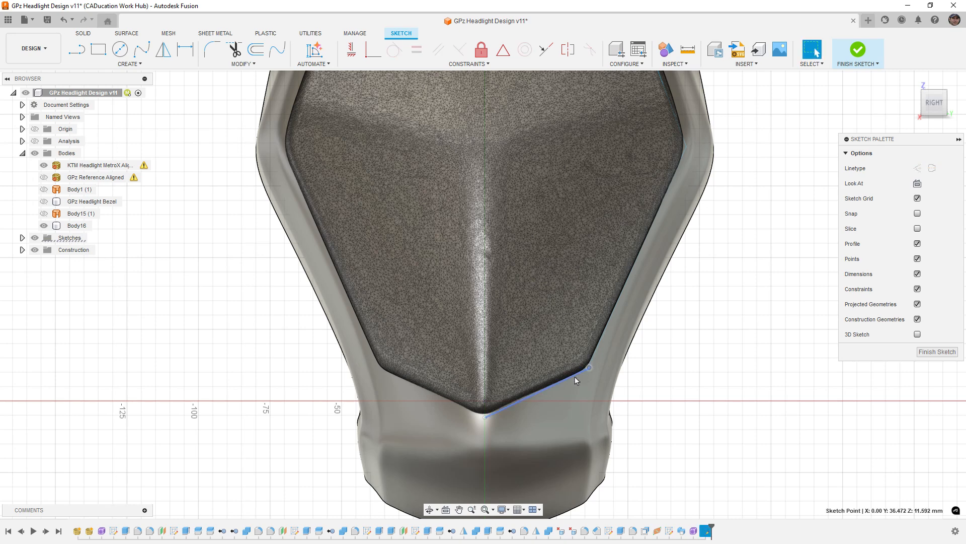
{"action": "left_click", "coordinate": [575, 378]}
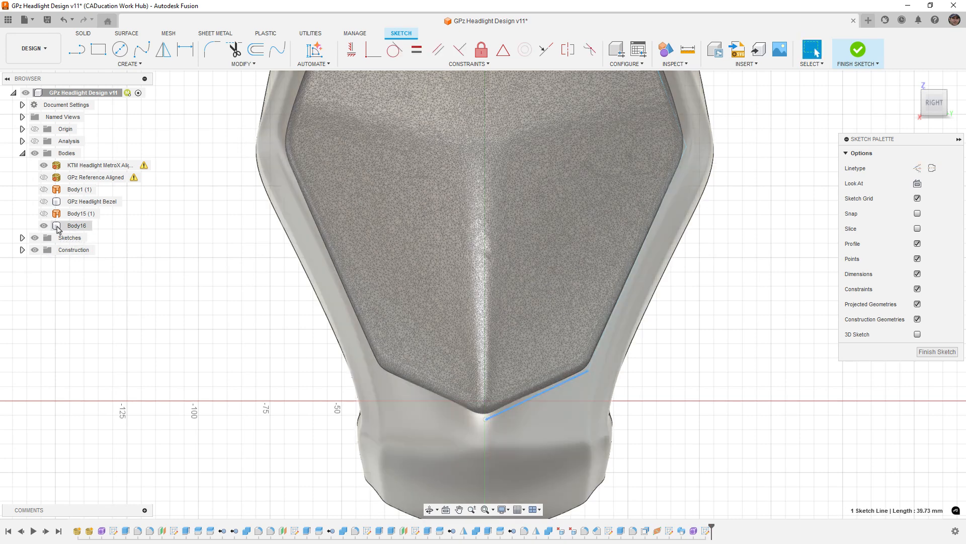
{"action": "left_click", "coordinate": [45, 226]}
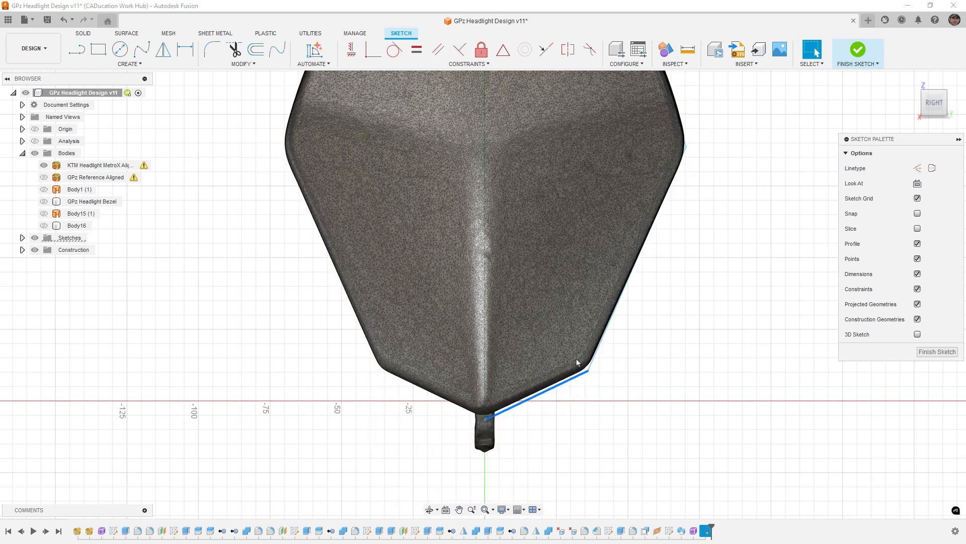
{"action": "left_click", "coordinate": [686, 156]}
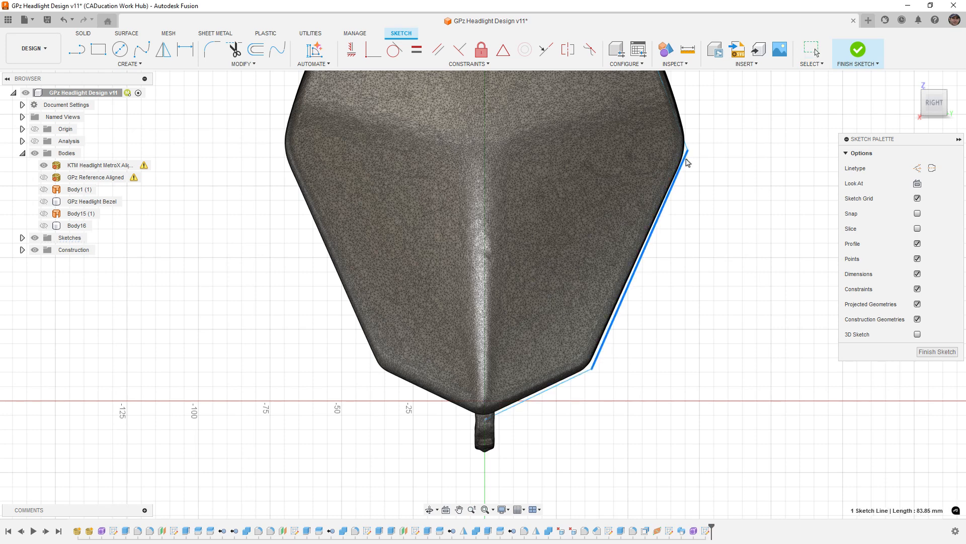
{"action": "left_click", "coordinate": [692, 150]}
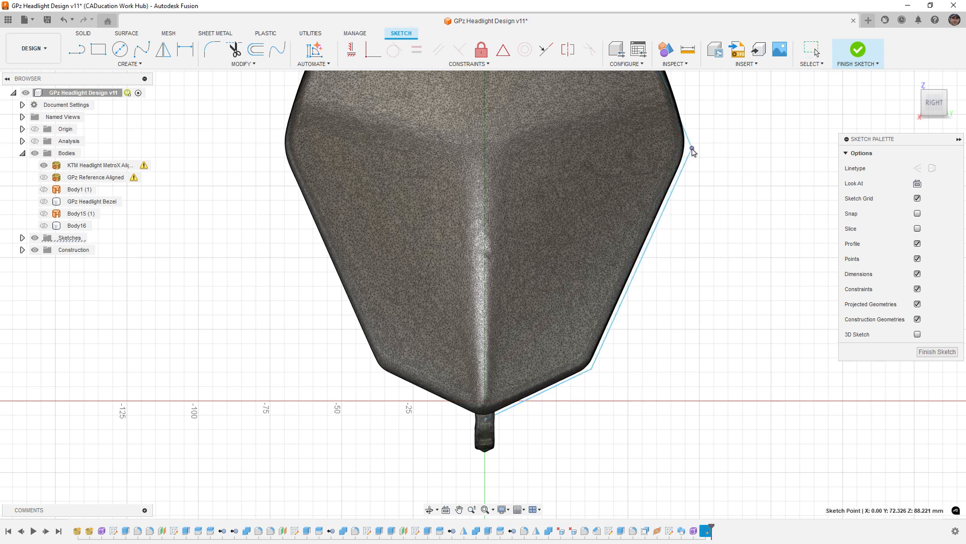
{"action": "scroll", "coordinate": [649, 390], "scroll_direction": "up", "scroll_amount": 5}
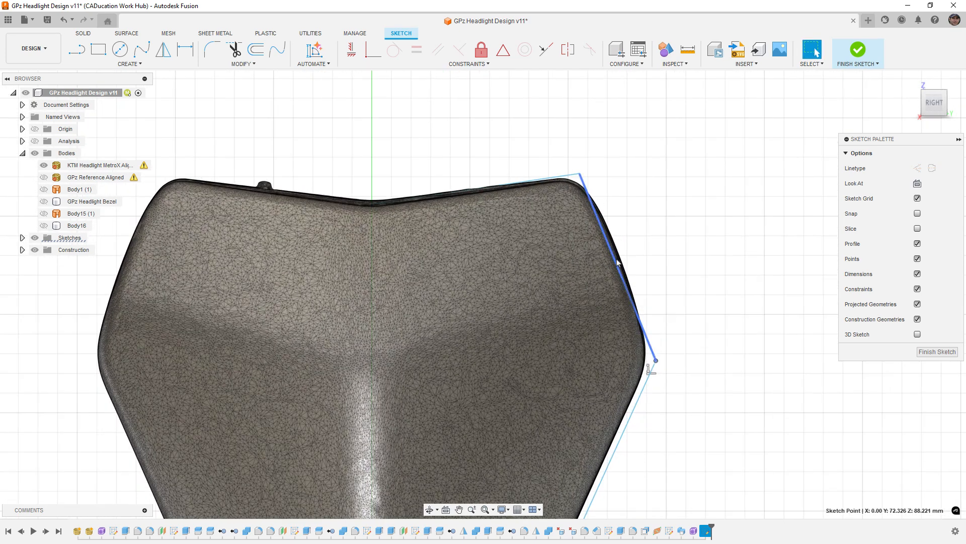
{"action": "key", "text": "Escape"}
Step: Replace the straight segment between the upper and widest corners with a three-point arc bulging outside the lens edge
{"action": "left_click", "coordinate": [145, 65]}
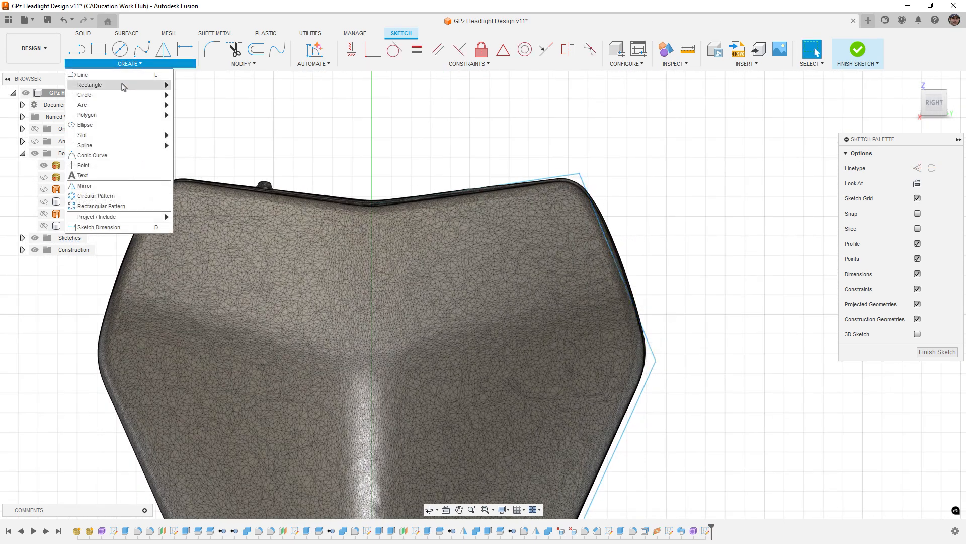
{"action": "left_click", "coordinate": [202, 113]}
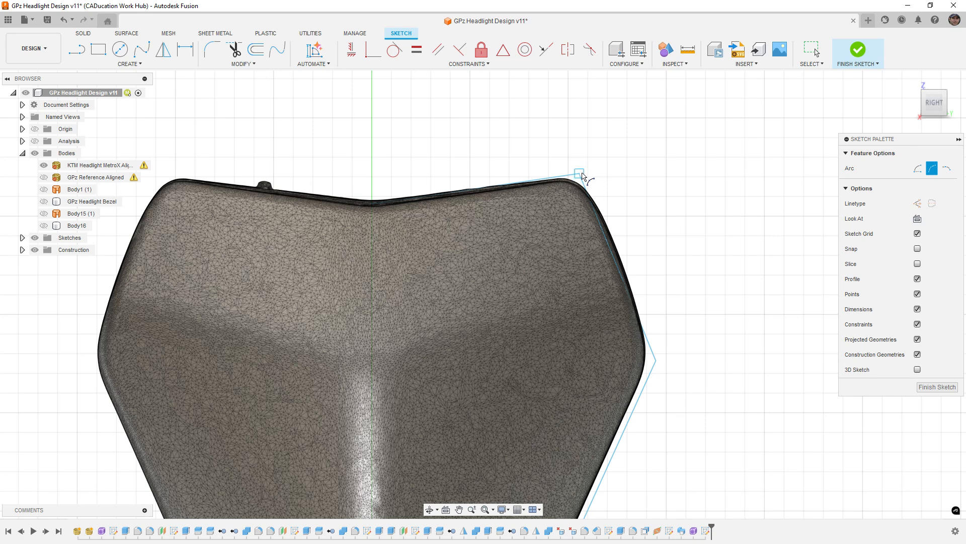
{"action": "left_click", "coordinate": [580, 174]}
{"action": "left_click", "coordinate": [655, 360]}
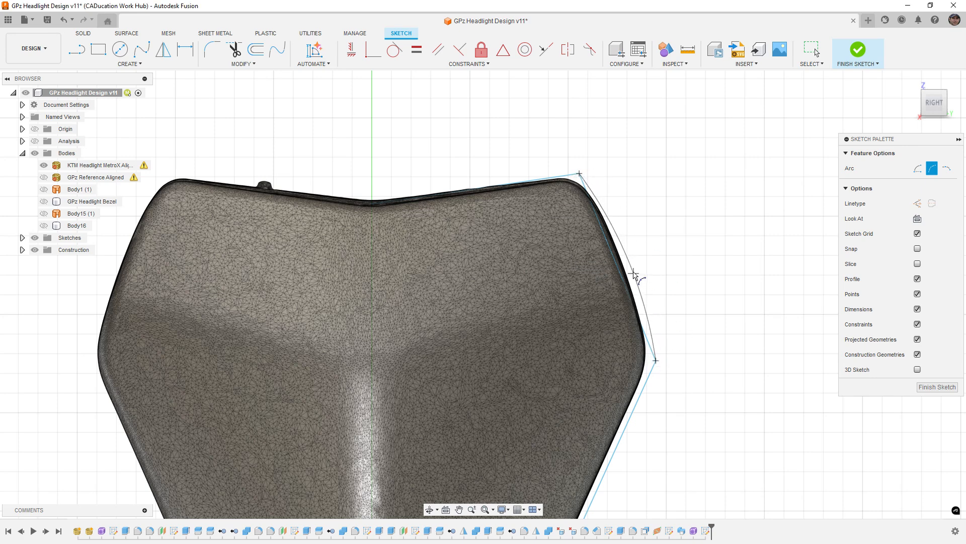
{"action": "left_click", "coordinate": [664, 358]}
{"action": "key", "text": "Escape"}
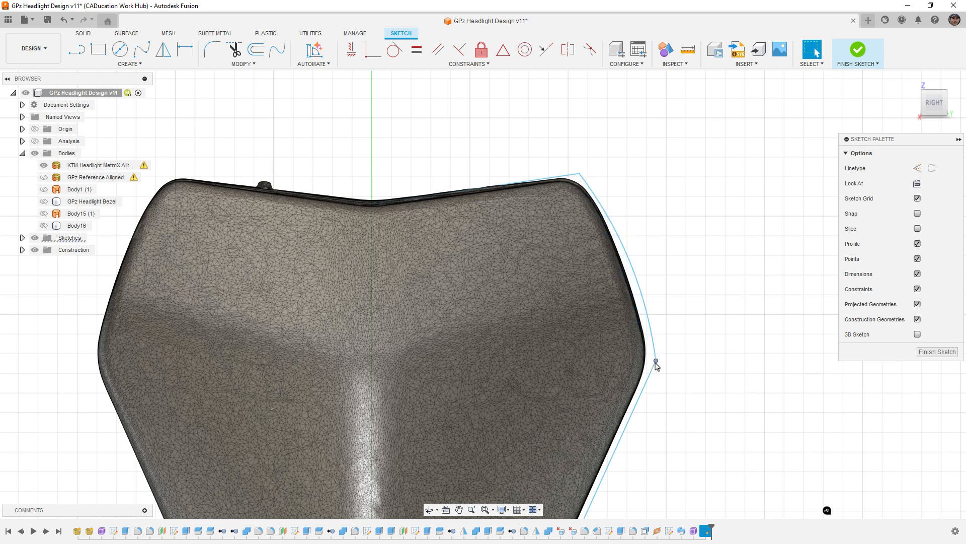
Step: Adjust the widest corner to about Y 71.5, Z 87.4 mm and the upper corner to about Y 52.9, Z 136.8 mm
{"action": "left_click_drag", "start_coordinate": [655, 361], "coordinate": [653, 364]}
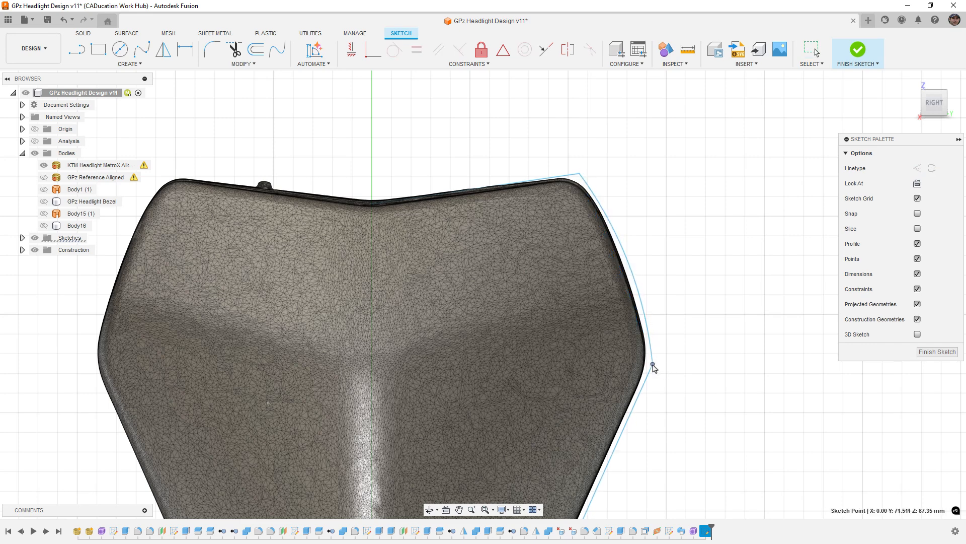
{"action": "left_click", "coordinate": [401, 199]}
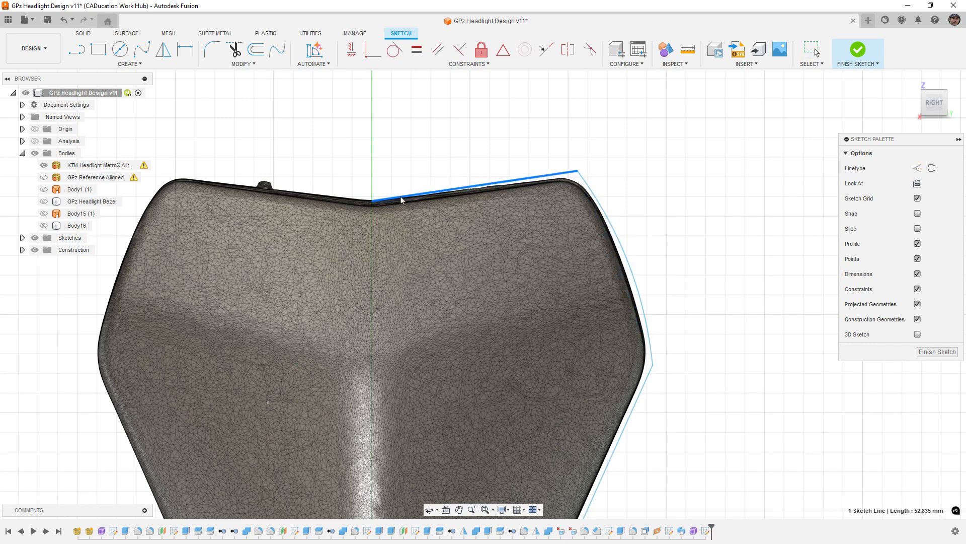
{"action": "left_click", "coordinate": [579, 172]}
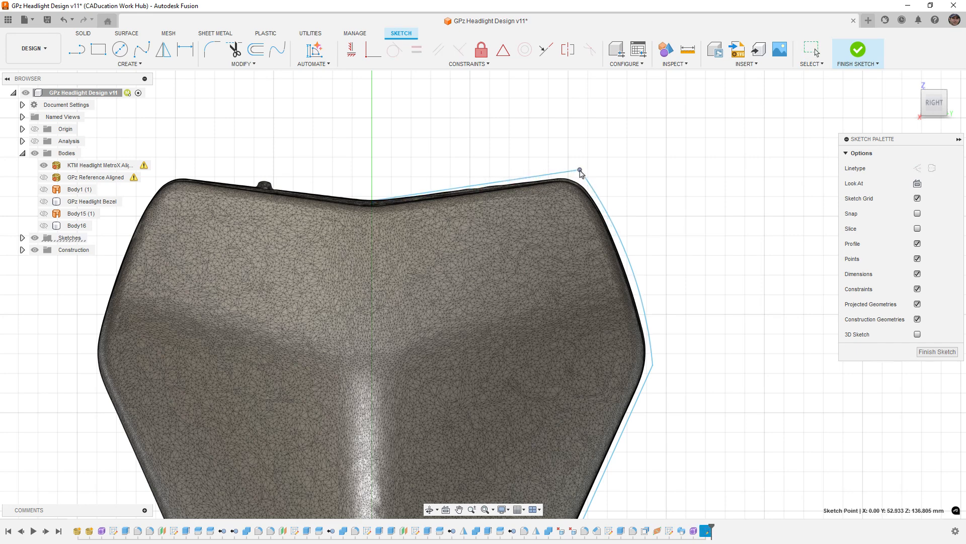
Step: Fillet the outline's upper corner with a 9.5 mm radius to follow the lens
{"action": "scroll", "coordinate": [643, 187], "scroll_direction": "down", "scroll_amount": 2}
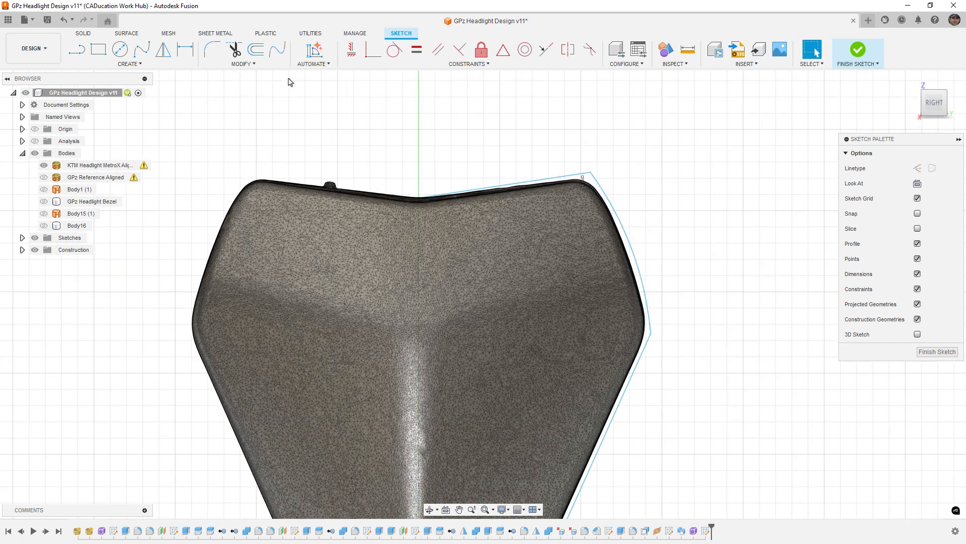
{"action": "left_click", "coordinate": [212, 49]}
{"action": "left_click", "coordinate": [591, 174]}
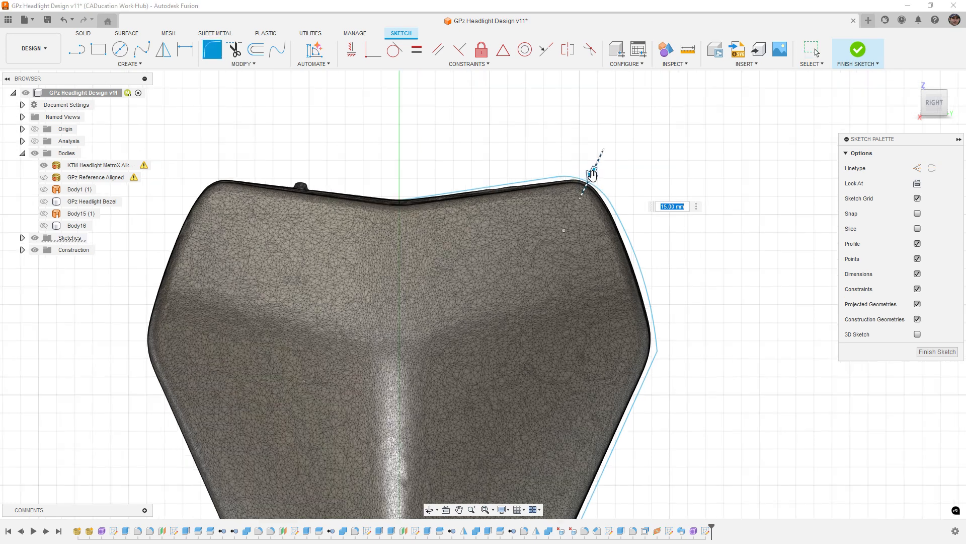
{"action": "scroll", "coordinate": [591, 173], "scroll_direction": "up", "scroll_amount": 2}
{"action": "left_click_drag", "start_coordinate": [592, 171], "coordinate": [594, 173]}
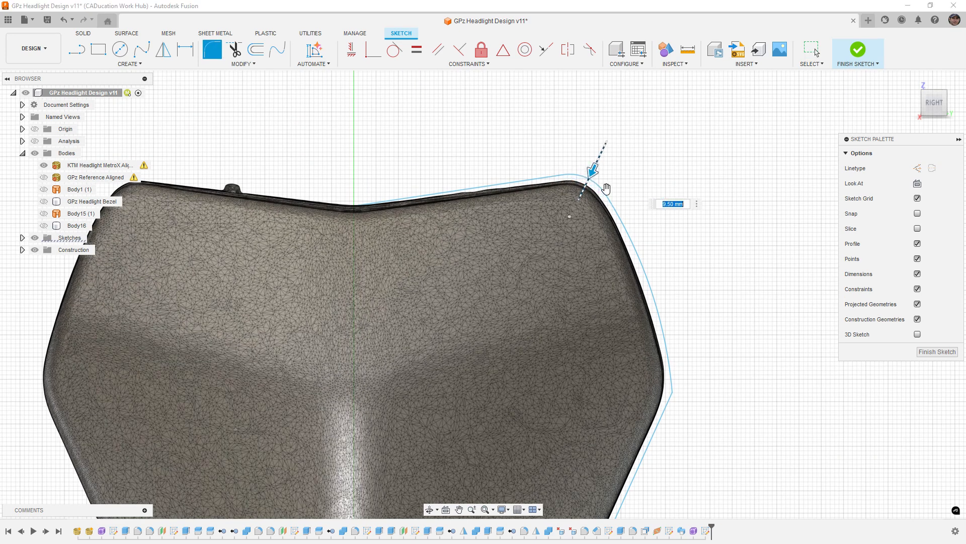
{"action": "left_click", "coordinate": [673, 394]}
{"action": "scroll", "coordinate": [690, 443], "scroll_direction": "down", "scroll_amount": 2}
{"action": "mouse_move", "coordinate": [692, 457]}
{"action": "middle_mouse_down"}
{"action": "mouse_move", "coordinate": [682, 201]}
{"action": "mouse_move", "coordinate": [658, 340]}
{"action": "middle_mouse_up"}
{"action": "scroll", "coordinate": [683, 183], "scroll_direction": "up", "scroll_amount": 1}
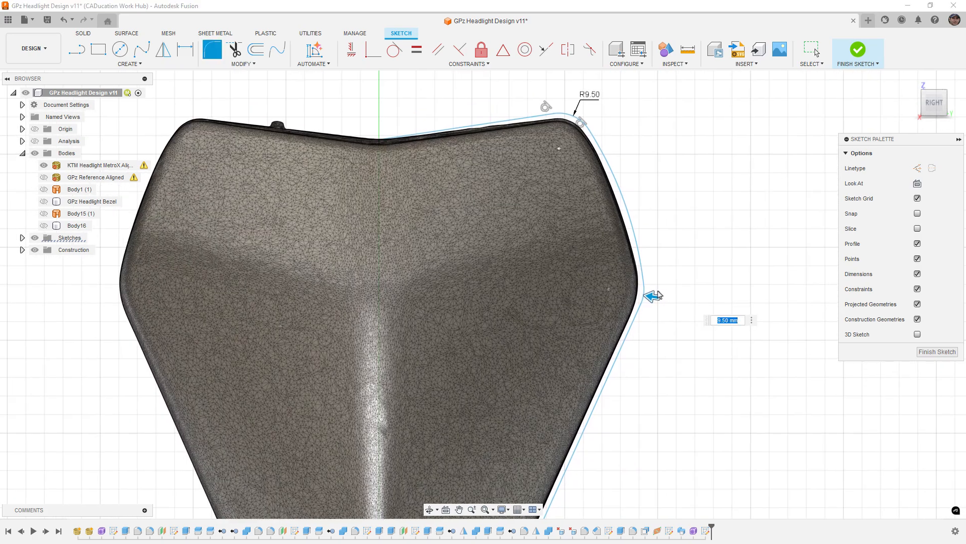
{"action": "left_click_drag", "start_coordinate": [653, 295], "coordinate": [652, 297]}
{"action": "key", "text": "Escape"}
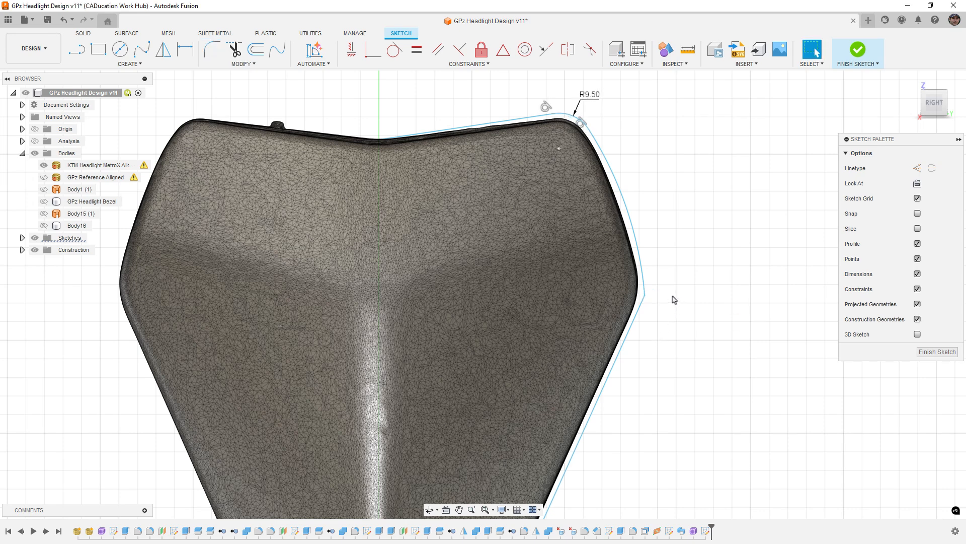
Step: Fillet the outline's widest corner, between the side arc and the long lower line, with a 20 mm radius
{"action": "left_click", "coordinate": [213, 49]}
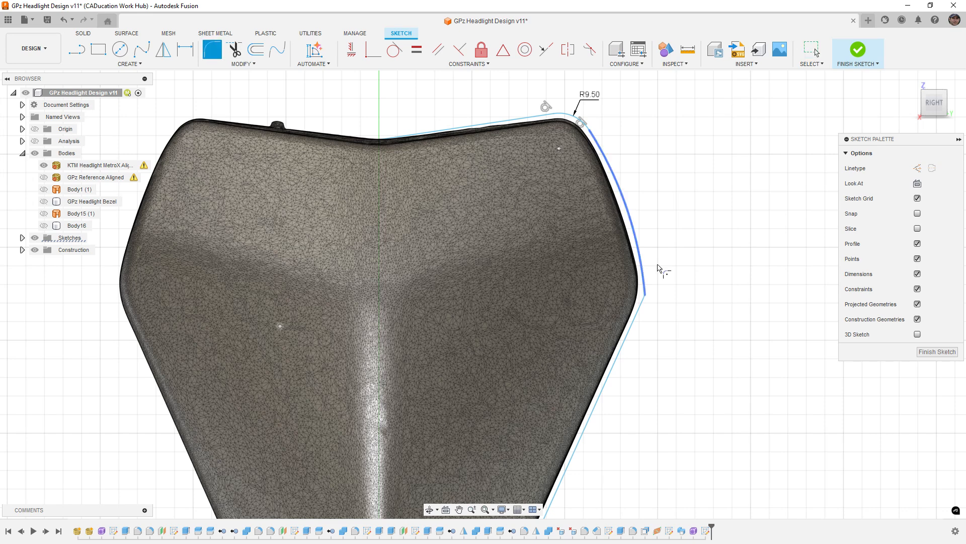
{"action": "left_click", "coordinate": [647, 296]}
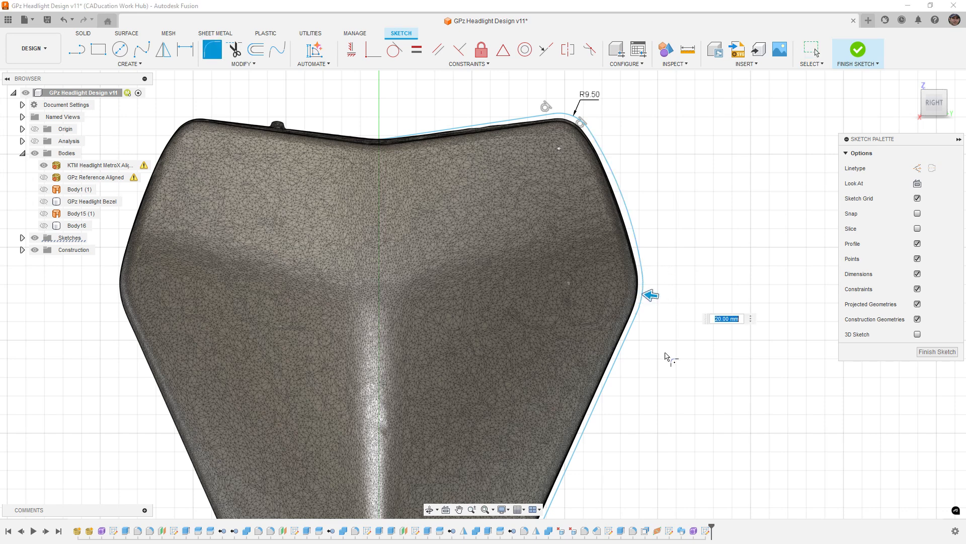
{"action": "scroll", "coordinate": [660, 183], "scroll_direction": "down", "scroll_amount": 2}
{"action": "right_click", "coordinate": [657, 391]}
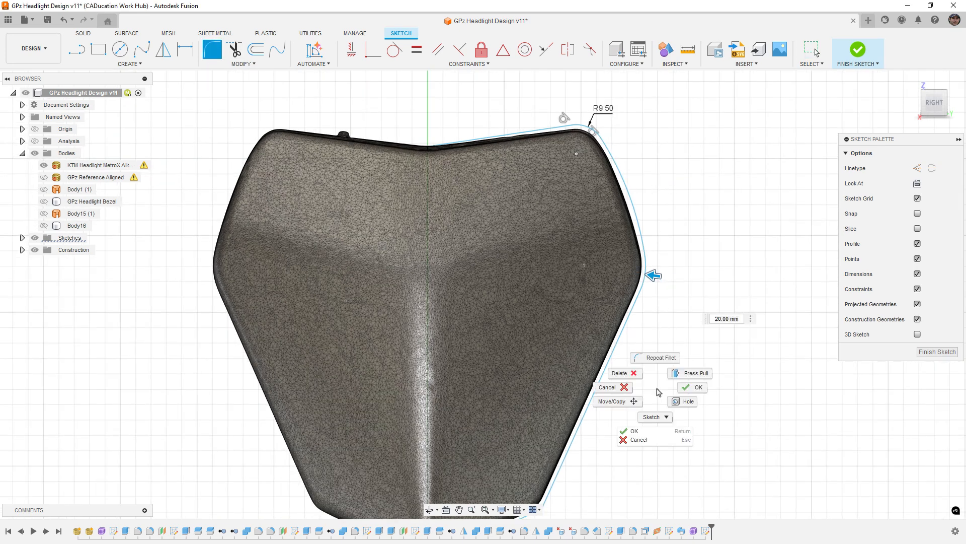
{"action": "left_click", "coordinate": [687, 390]}
Step: Fillet the outline's lower corner with a 10 mm radius
{"action": "middle_click_drag", "start_coordinate": [625, 408], "coordinate": [625, 280]}
{"action": "scroll", "coordinate": [545, 397], "scroll_direction": "up", "scroll_amount": 2}
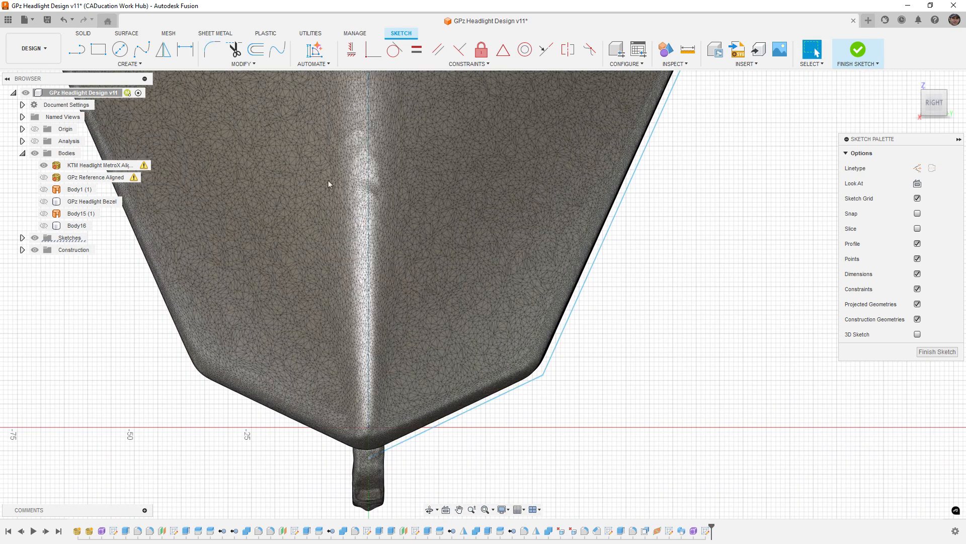
{"action": "key", "text": "Return"}
{"action": "left_click", "coordinate": [542, 377]}
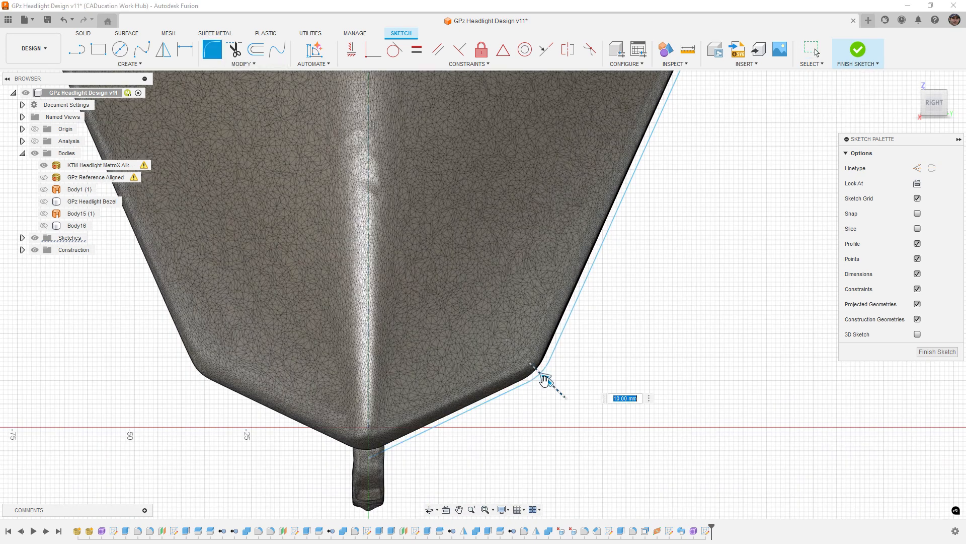
{"action": "right_click", "coordinate": [560, 426]}
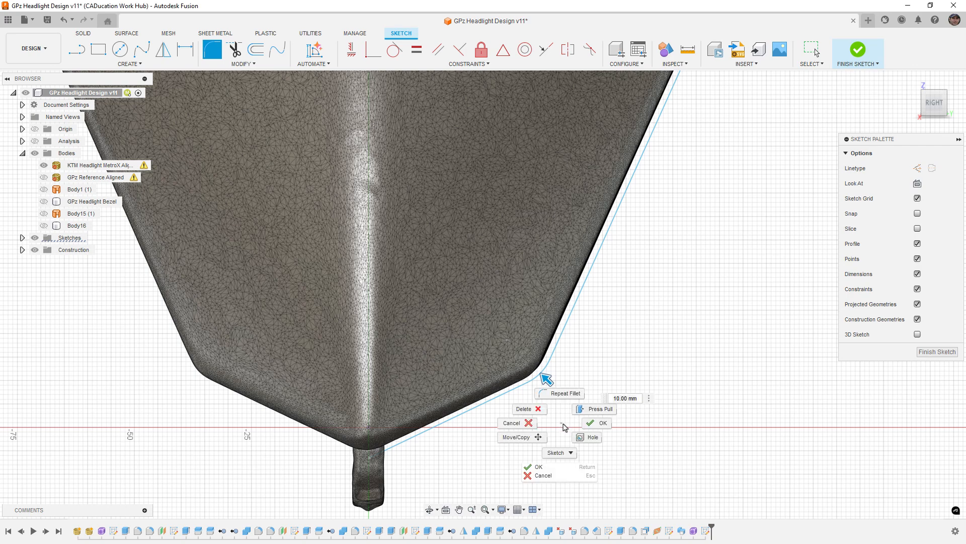
{"action": "left_click", "coordinate": [592, 423]}
Step: Move the half outline's lower endpoint onto the vertical axis and raise its upper endpoint slightly clear of the lens edge
{"action": "left_click", "coordinate": [375, 458]}
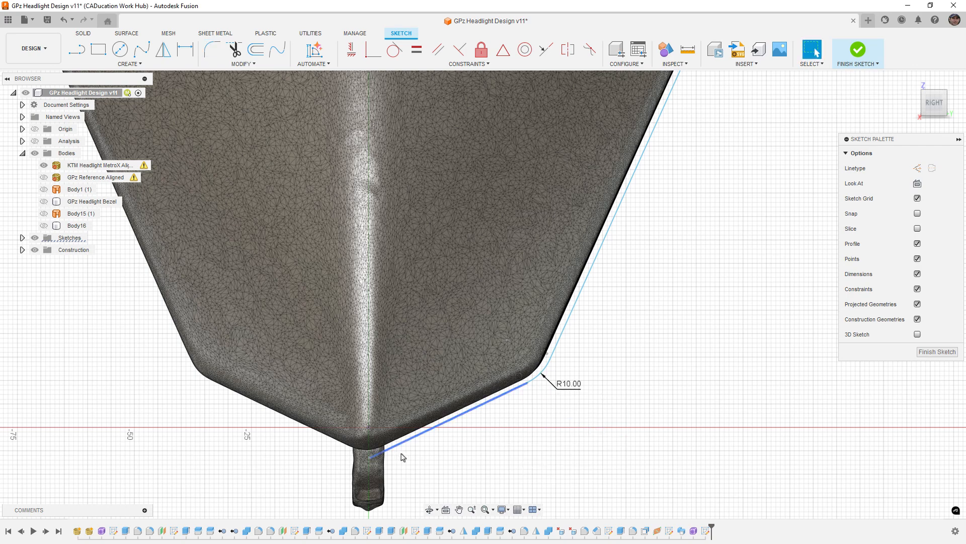
{"action": "scroll", "coordinate": [403, 457], "scroll_direction": "down", "scroll_amount": 6}
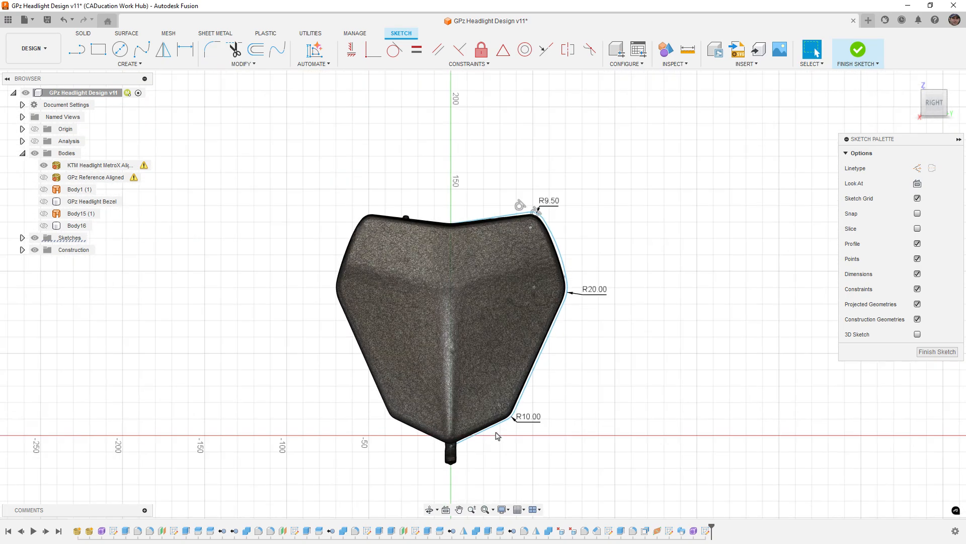
{"action": "double_click", "coordinate": [496, 427]}
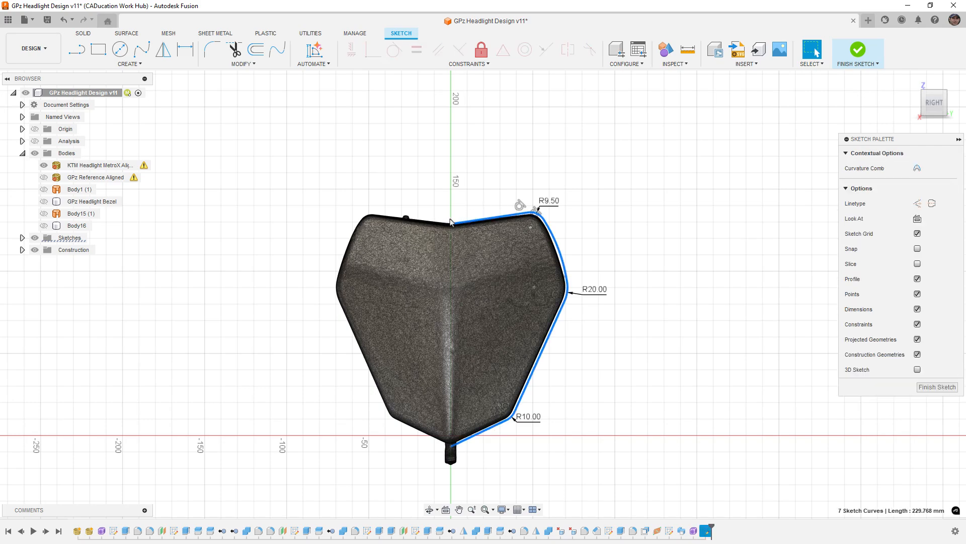
{"action": "scroll", "coordinate": [451, 221], "scroll_direction": "up", "scroll_amount": 5}
{"action": "key", "text": "Escape"}
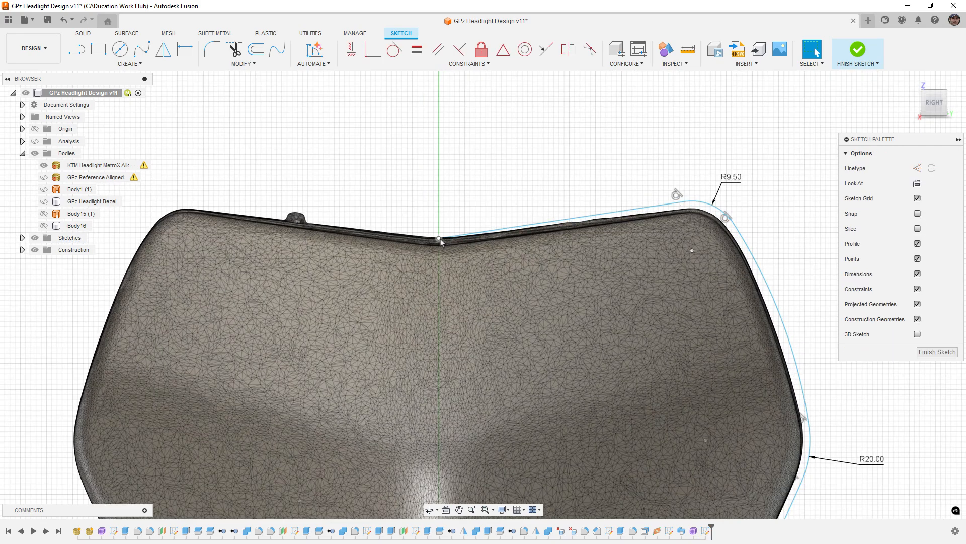
{"action": "left_click", "coordinate": [440, 239]}
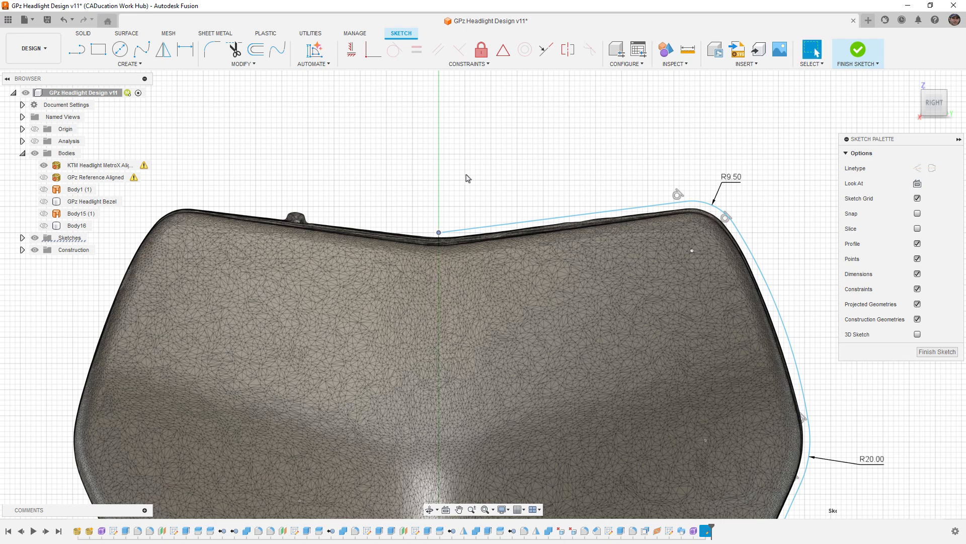
Step: Mirror the complete half outline of seven curves across the vertical centreline
{"action": "double_click", "coordinate": [483, 230]}
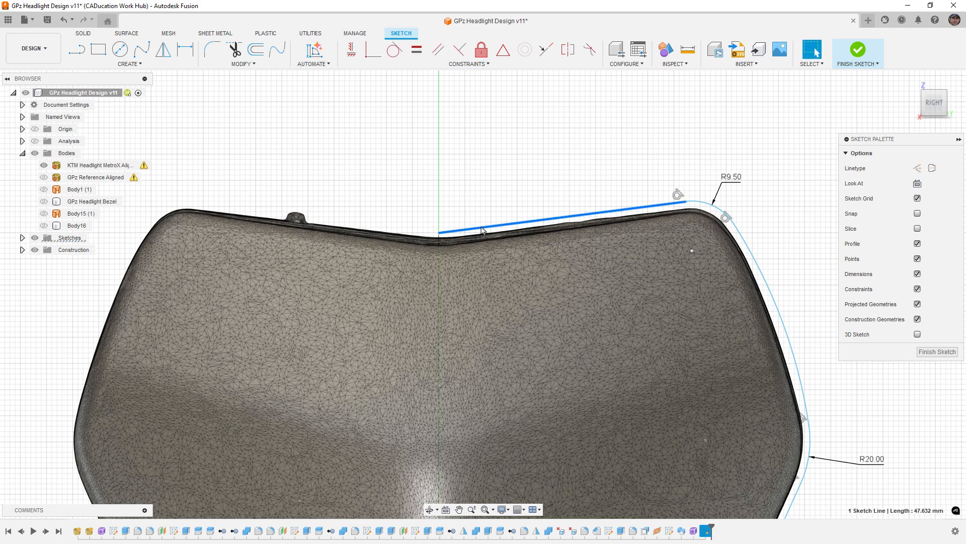
{"action": "left_click", "coordinate": [163, 50]}
{"action": "scroll", "coordinate": [511, 121], "scroll_direction": "down", "scroll_amount": 3}
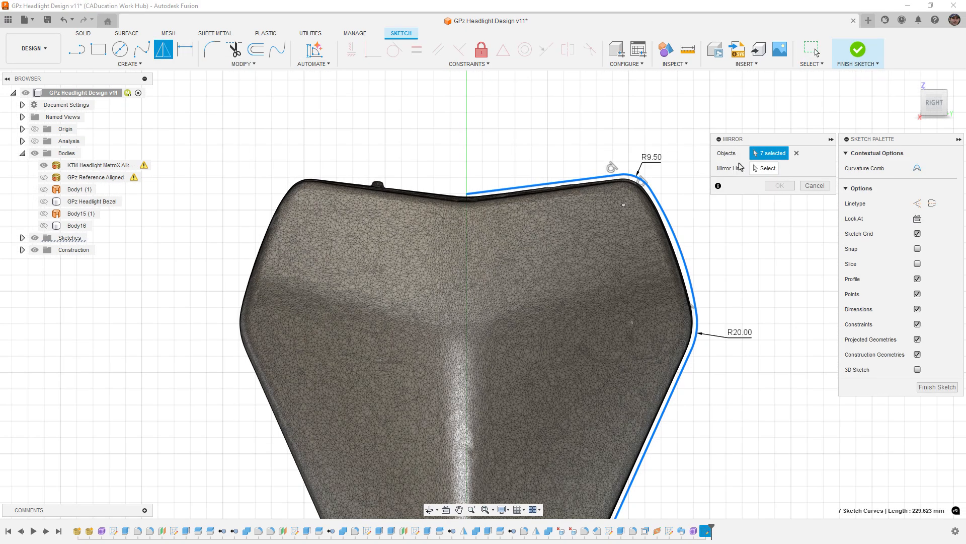
{"action": "left_click", "coordinate": [467, 231]}
{"action": "left_click", "coordinate": [778, 186]}
{"action": "scroll", "coordinate": [599, 149], "scroll_direction": "down", "scroll_amount": 3}
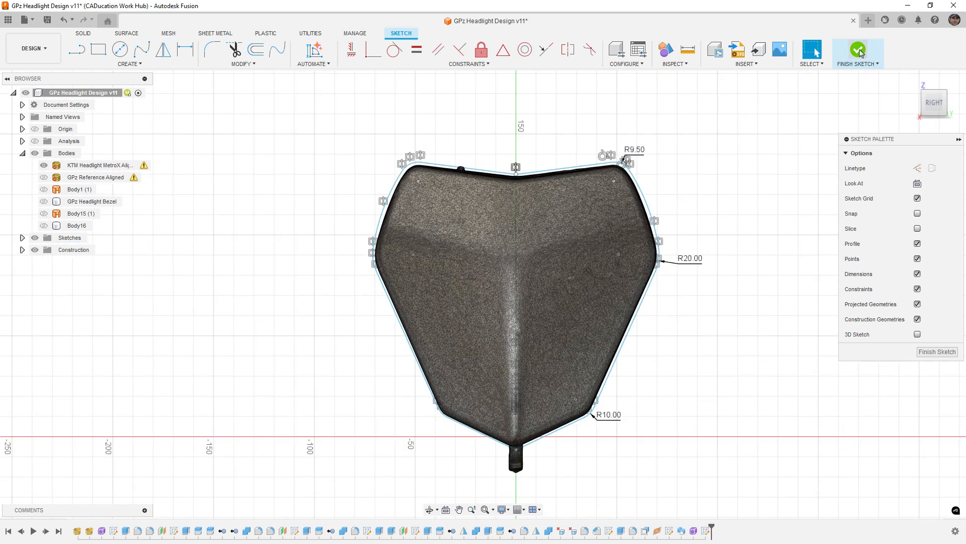
Step: Finish the outline sketch, then hide the KTM headlight mesh and show Body16
{"action": "left_click", "coordinate": [859, 49]}
{"action": "left_click", "coordinate": [44, 165]}
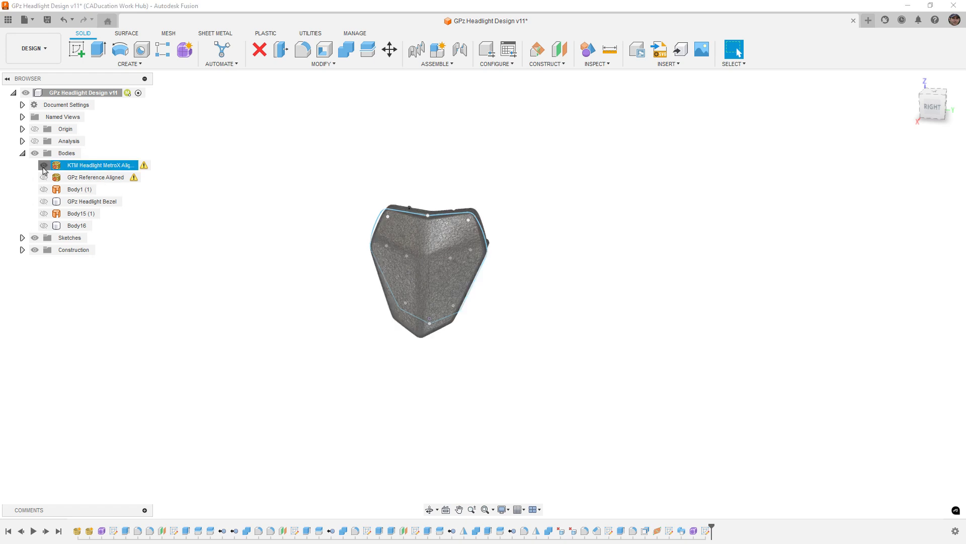
{"action": "left_click", "coordinate": [44, 226]}
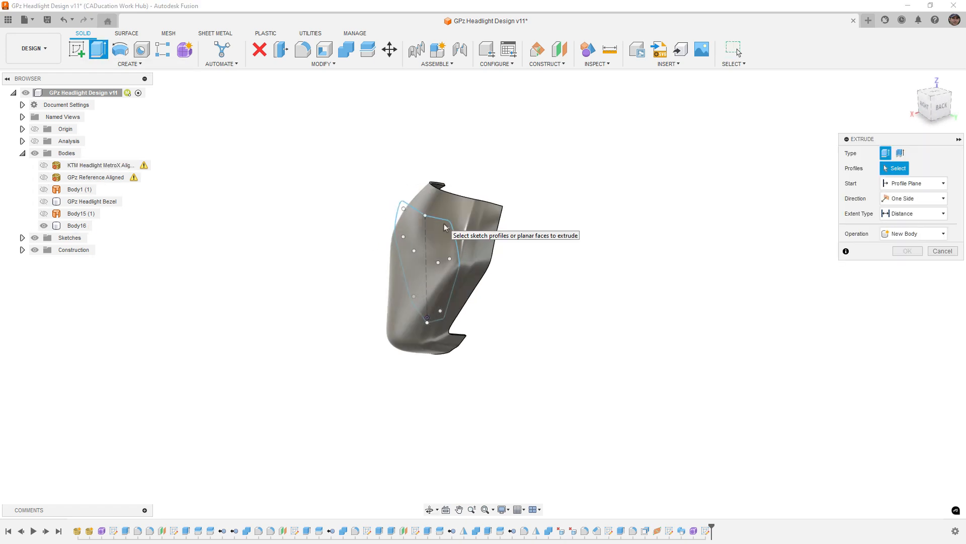
{"action": "scroll", "coordinate": [442, 230], "scroll_direction": "up", "scroll_amount": 3}
{"action": "scroll", "coordinate": [441, 230], "scroll_direction": "up", "scroll_amount": 2}
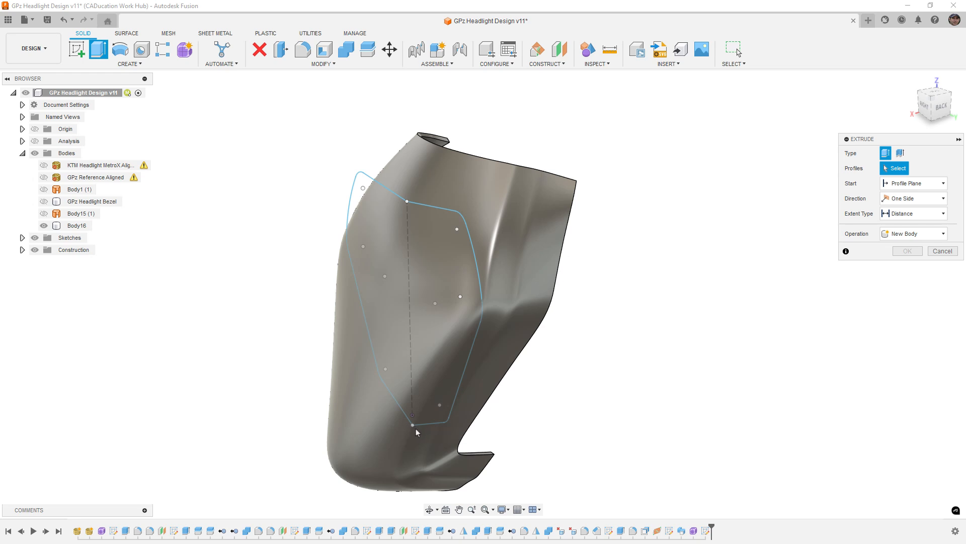
{"action": "left_click", "coordinate": [943, 252]}
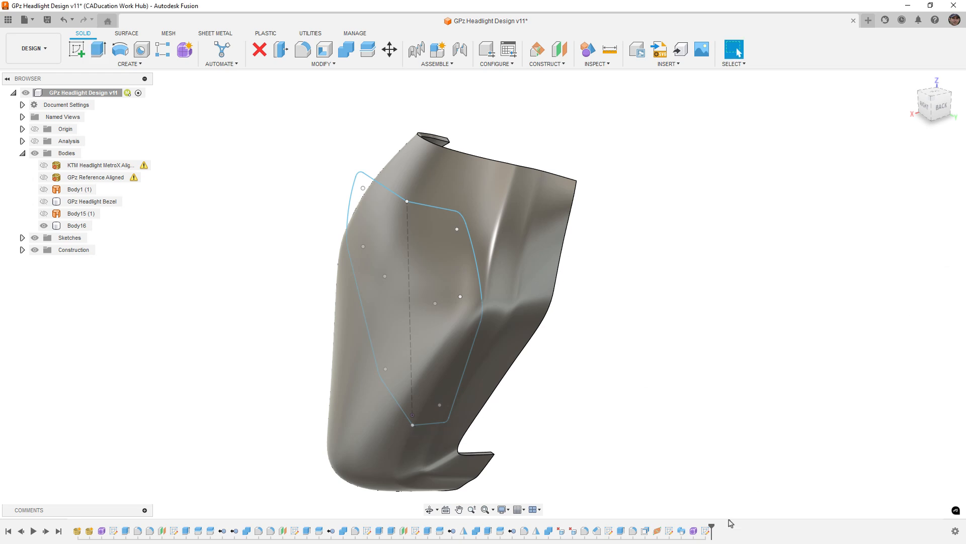
Step: Reopen the lens outline sketch with Body16 hidden and close its lower tip by making the two endpoints coincident
{"action": "double_click", "coordinate": [705, 532]}
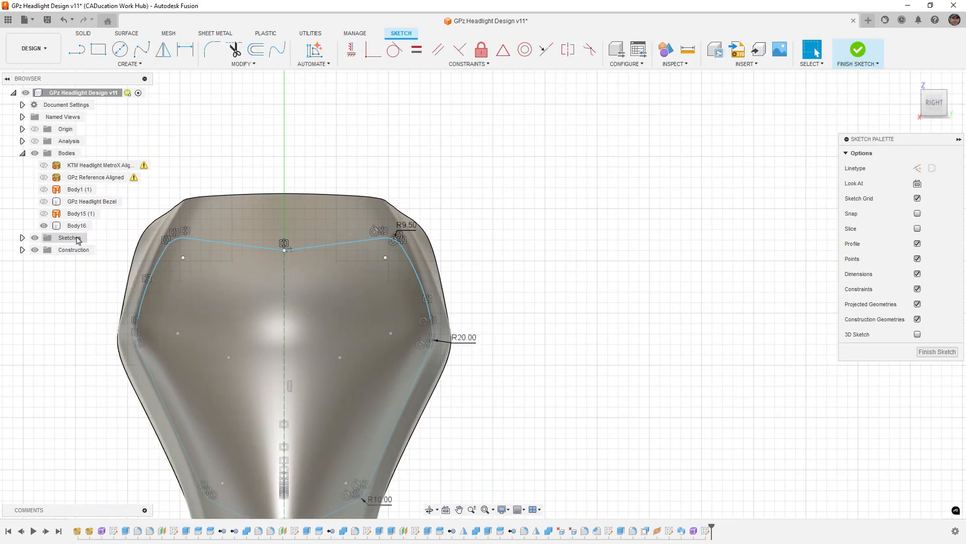
{"action": "left_click", "coordinate": [44, 226]}
{"action": "middle_click_drag", "start_coordinate": [341, 296], "coordinate": [396, 153]}
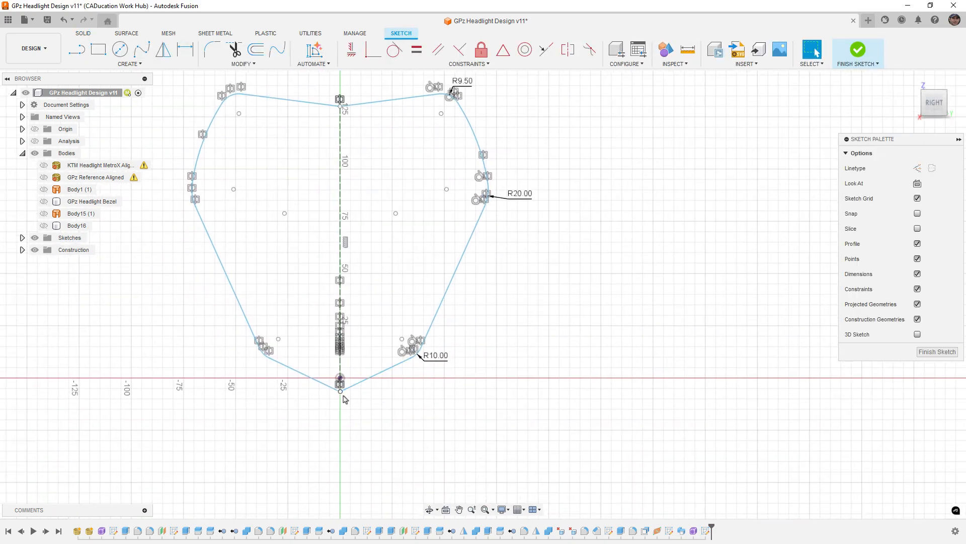
{"action": "scroll", "coordinate": [343, 396], "scroll_direction": "up", "scroll_amount": 11}
{"action": "scroll", "coordinate": [336, 379], "scroll_direction": "up", "scroll_amount": 3}
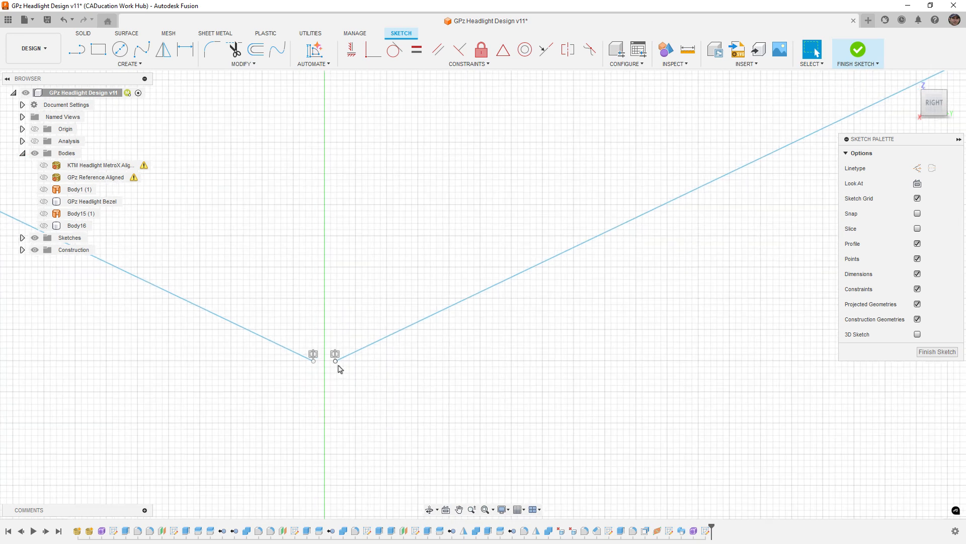
{"action": "left_click_drag", "start_coordinate": [336, 361], "coordinate": [331, 365]}
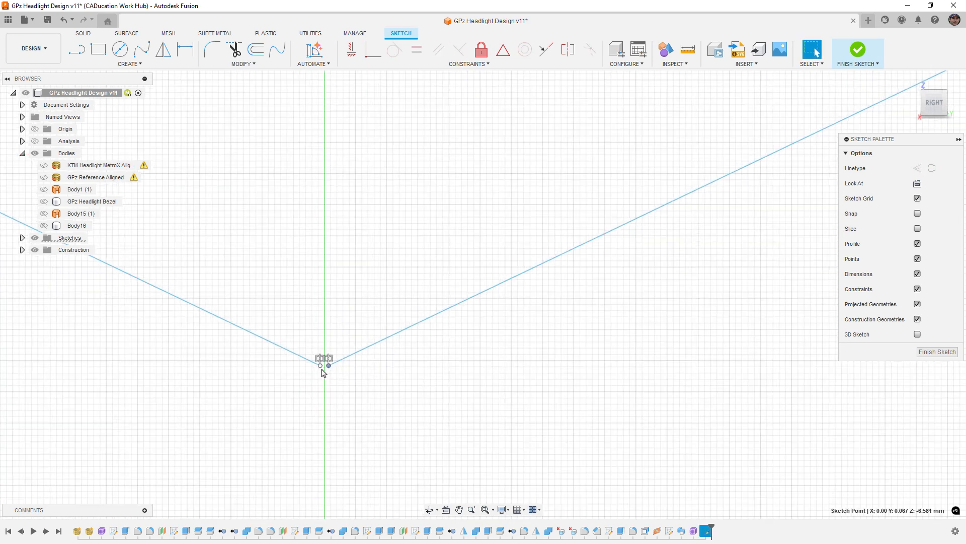
{"action": "left_click", "coordinate": [371, 50]}
{"action": "scroll", "coordinate": [373, 278], "scroll_direction": "down", "scroll_amount": 6}
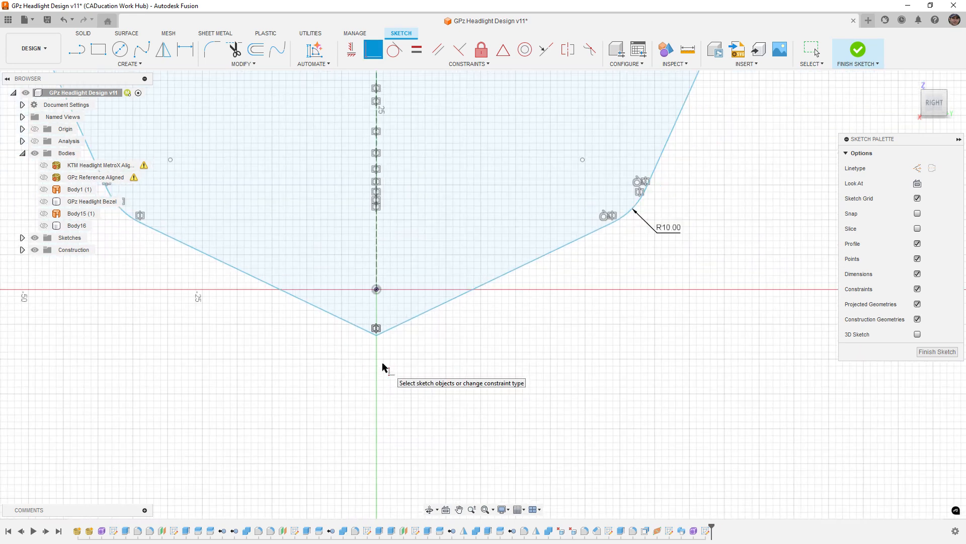
Step: Briefly display the KTM headlight mesh to compare the closed outline's lower tip with the lens edge
{"action": "scroll", "coordinate": [383, 366], "scroll_direction": "down", "scroll_amount": 3}
{"action": "left_click", "coordinate": [44, 166]}
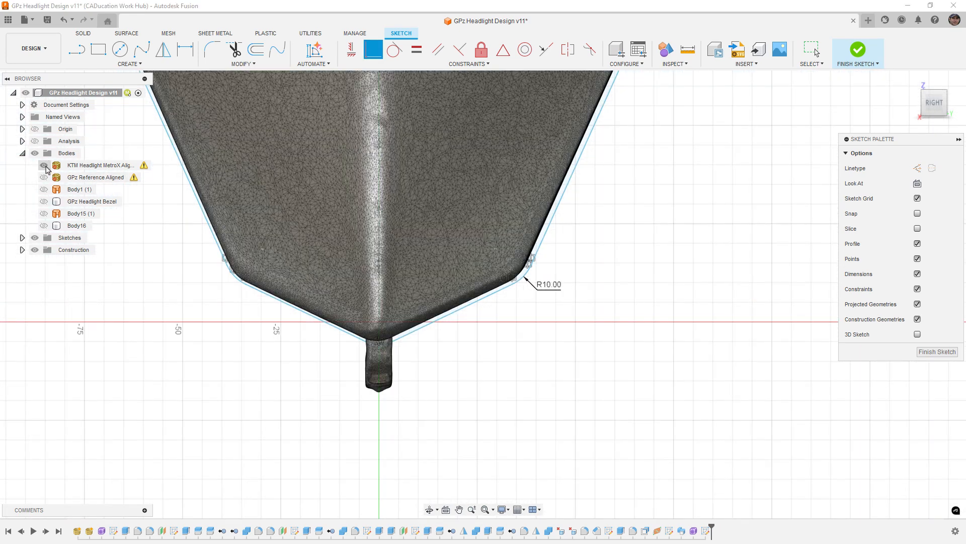
{"action": "left_click", "coordinate": [44, 166]}
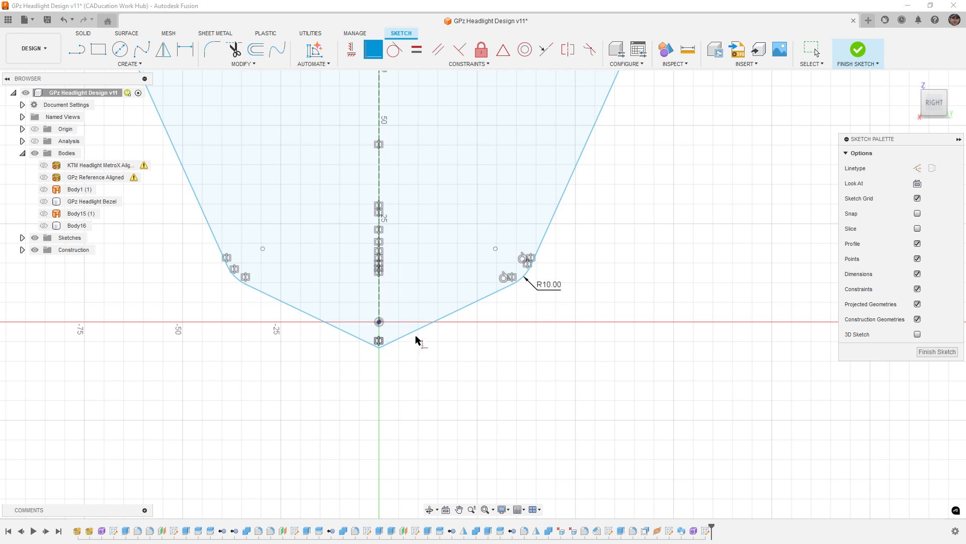
Step: Finish the sketch and cut the closed lens profile through the shown Body16 with a symmetric 60 mm extrusion
{"action": "left_click", "coordinate": [858, 50]}
{"action": "left_click", "coordinate": [43, 225]}
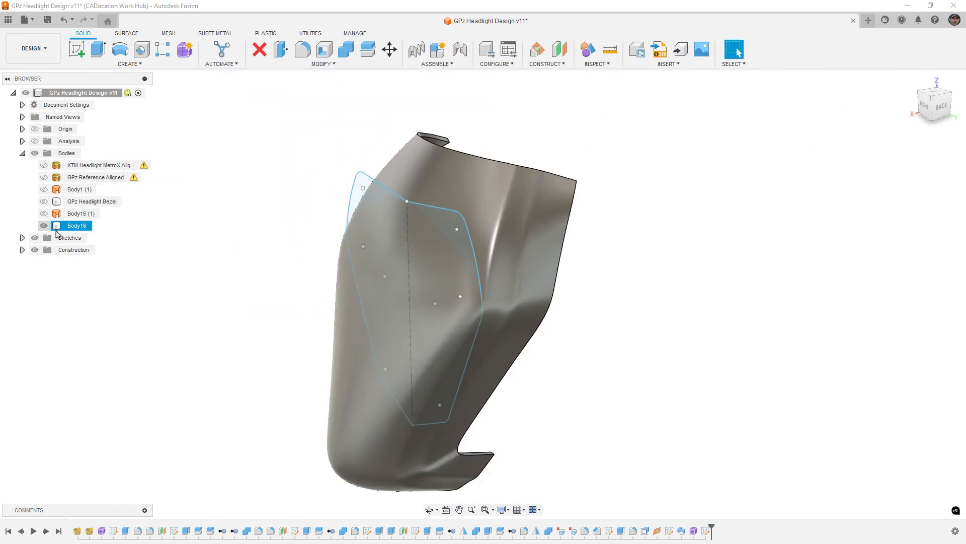
{"action": "left_click", "coordinate": [354, 181]}
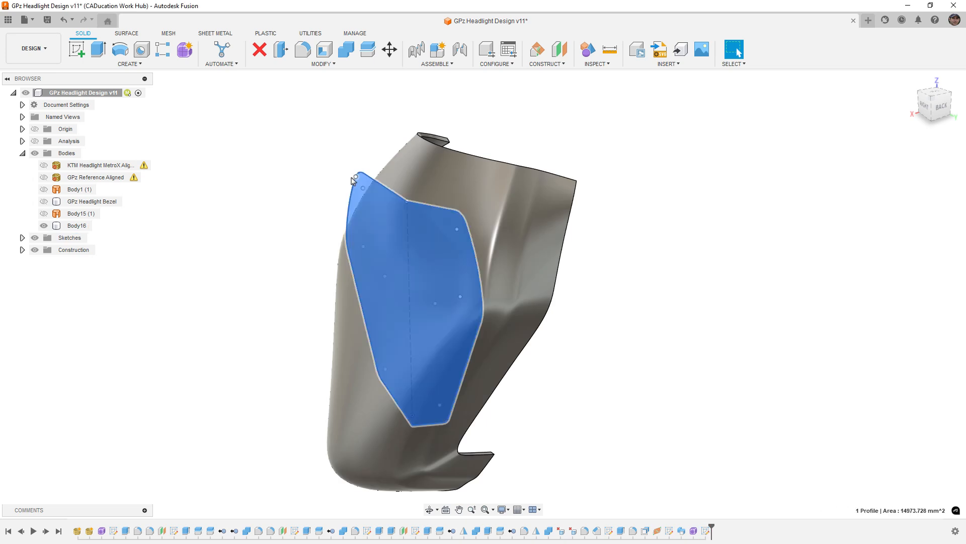
{"action": "left_click", "coordinate": [99, 49]}
{"action": "left_click_drag", "start_coordinate": [406, 320], "coordinate": [308, 339]}
{"action": "left_click", "coordinate": [897, 199]}
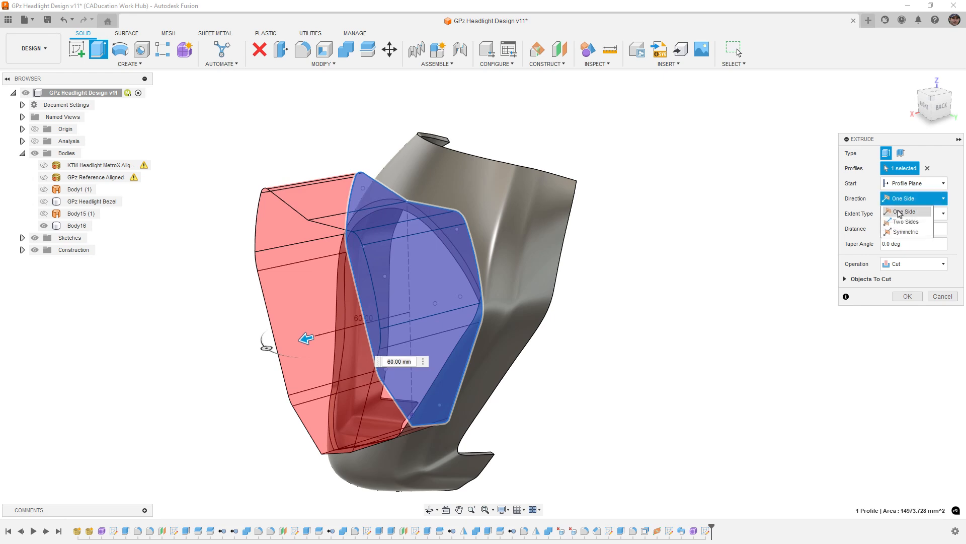
{"action": "left_click", "coordinate": [901, 232]}
{"action": "mouse_move", "coordinate": [627, 307]}
{"action": "middle_mouse_down", "text": "shift"}
{"action": "mouse_move", "coordinate": [565, 293]}
{"action": "mouse_move", "coordinate": [639, 306]}
{"action": "middle_mouse_up", "text": "shift"}
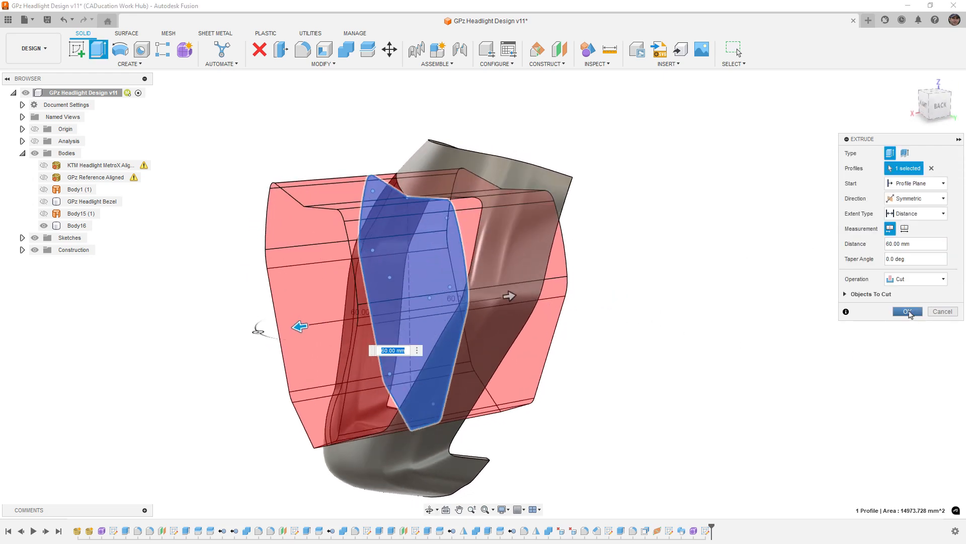
{"action": "left_click", "coordinate": [908, 312]}
Step: Begin a constant-radius fillet on the short edge at the V-shaped lower corner of the lens opening
{"action": "middle_click_drag", "start_coordinate": [622, 359], "coordinate": [671, 367], "text": "shift"}
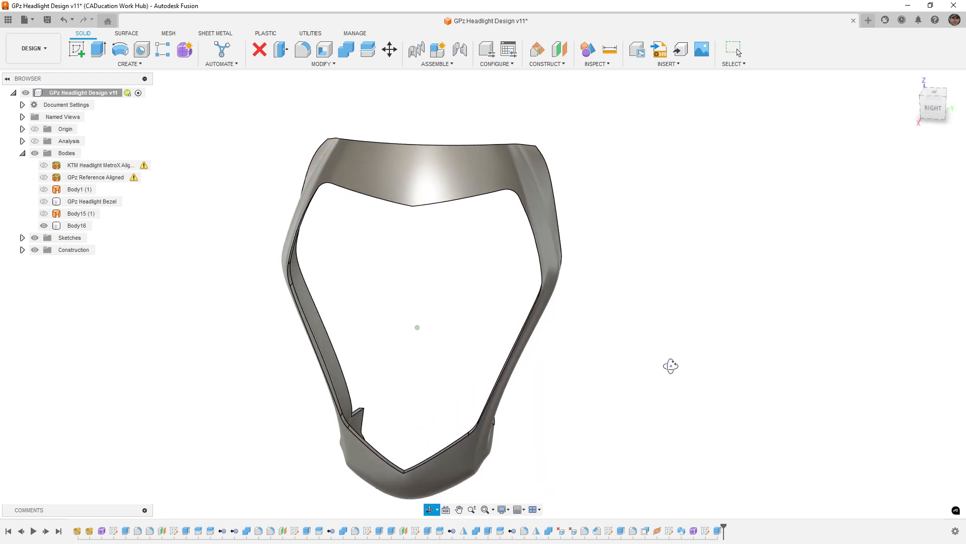
{"action": "left_click", "coordinate": [302, 49]}
{"action": "scroll", "coordinate": [414, 483], "scroll_direction": "up", "scroll_amount": 5}
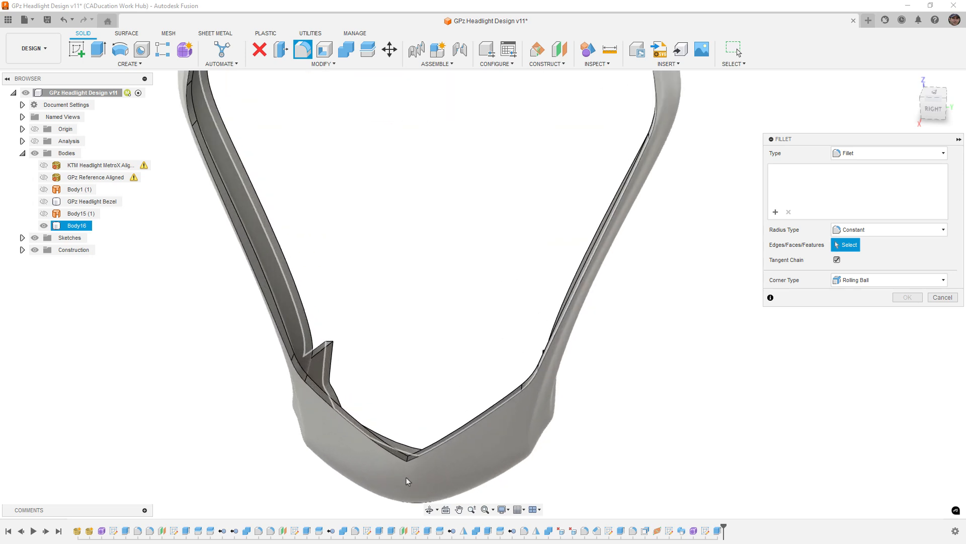
{"action": "left_click", "coordinate": [408, 453]}
{"action": "scroll", "coordinate": [409, 456], "scroll_direction": "up", "scroll_amount": 2}
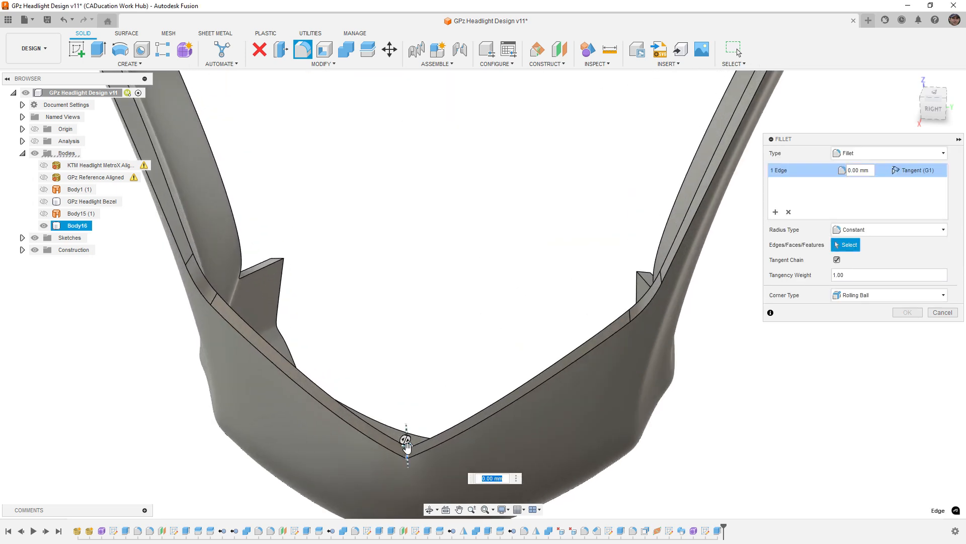
Step: Set an 8 mm fillet radius on the opening's lower centre corner edge and show the KTM headlight mesh
{"action": "left_click_drag", "start_coordinate": [407, 450], "coordinate": [406, 441]}
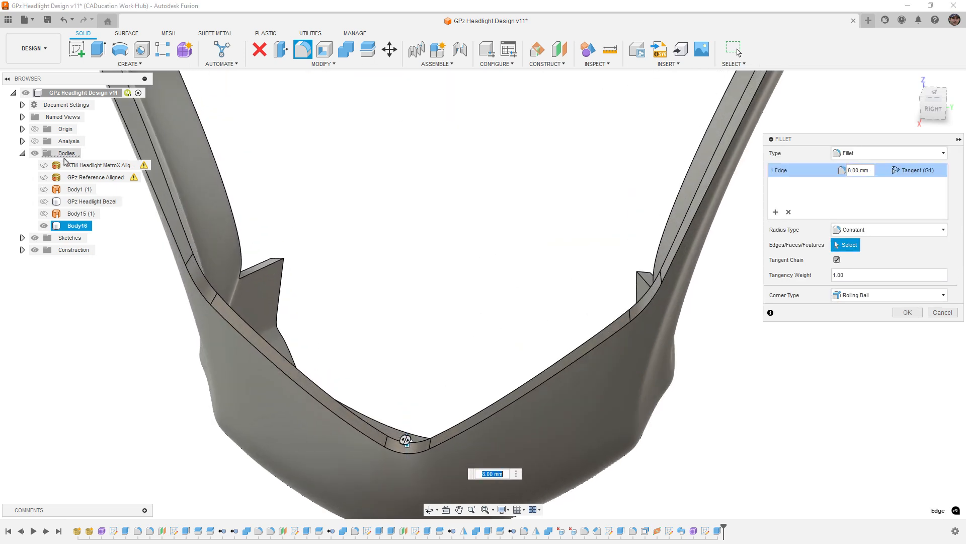
{"action": "left_click", "coordinate": [45, 165]}
{"action": "middle_click_drag", "start_coordinate": [384, 335], "coordinate": [444, 205], "text": "shift"}
{"action": "middle_click_drag", "start_coordinate": [428, 302], "coordinate": [393, 433]}
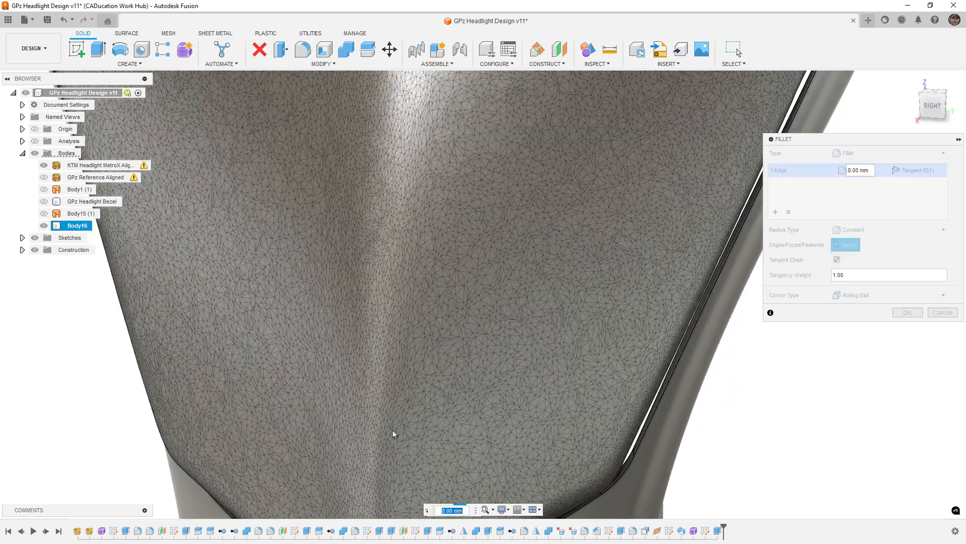
{"action": "scroll", "coordinate": [421, 389], "scroll_direction": "down", "scroll_amount": 2}
{"action": "scroll", "coordinate": [421, 389], "scroll_direction": "down", "scroll_amount": 3}
Step: Add the opening's upper centre corner edge to the 8 mm fillet and apply it
{"action": "scroll", "coordinate": [396, 246], "scroll_direction": "up", "scroll_amount": 6}
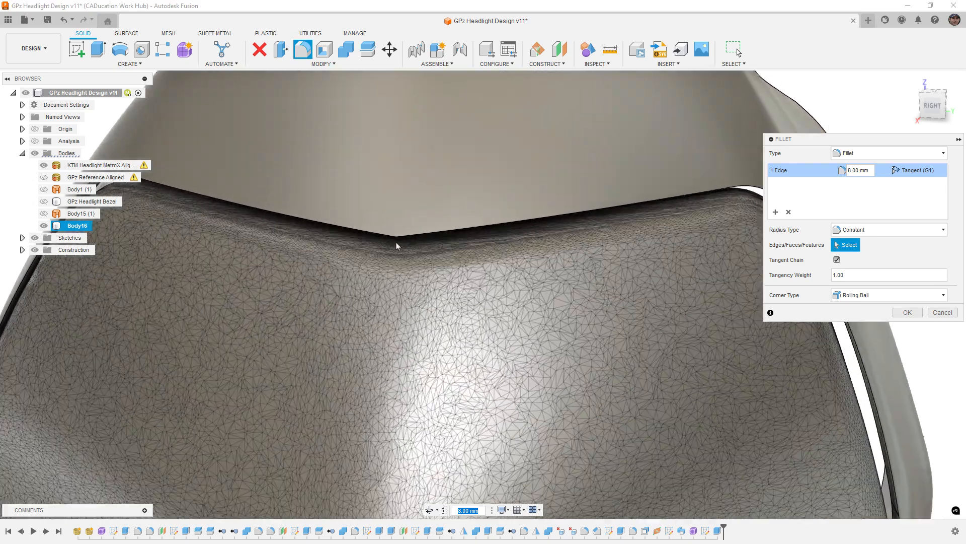
{"action": "scroll", "coordinate": [397, 244], "scroll_direction": "up", "scroll_amount": 2}
{"action": "left_click", "coordinate": [396, 243]}
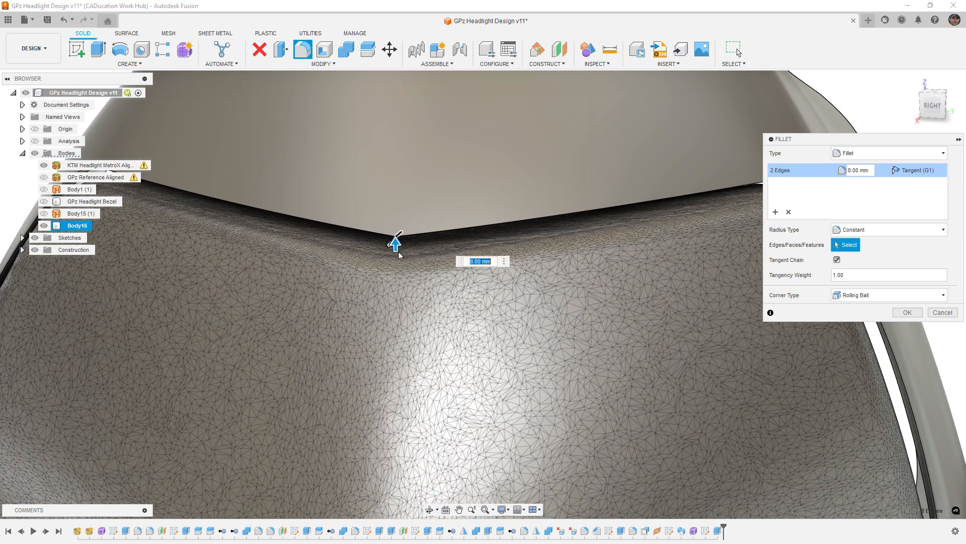
{"action": "scroll", "coordinate": [398, 244], "scroll_direction": "down", "scroll_amount": 3}
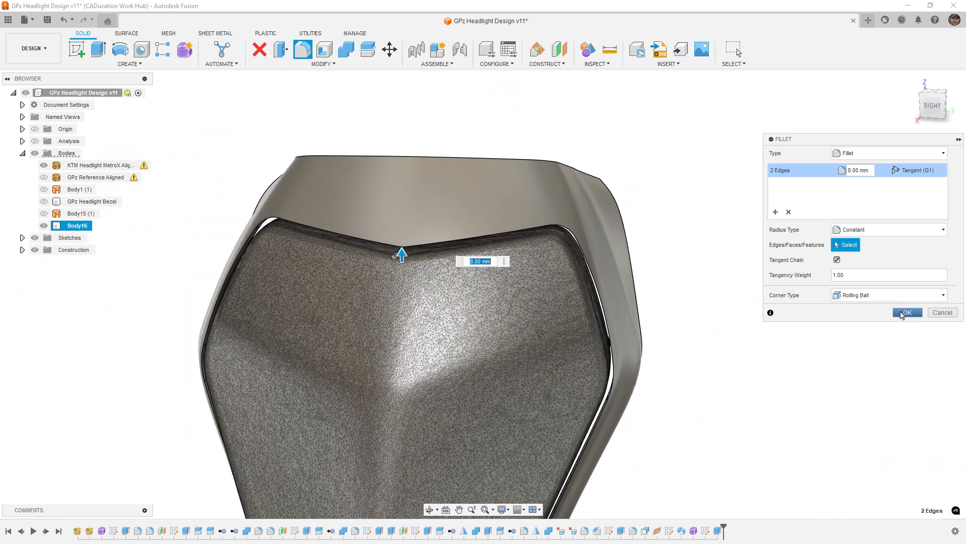
{"action": "left_click", "coordinate": [907, 312]}
Step: Fillet the shroud's two upper outer corner edges and the two corner edges at its lower side notches with a 6 mm radius
{"action": "scroll", "coordinate": [646, 336], "scroll_direction": "down", "scroll_amount": 5}
{"action": "middle_click_drag", "start_coordinate": [646, 337], "coordinate": [465, 248], "text": "shift"}
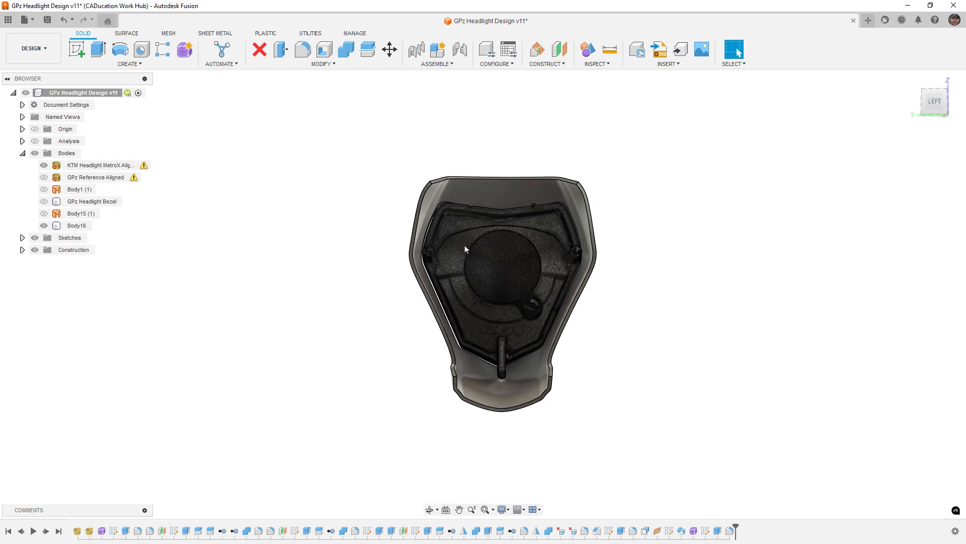
{"action": "scroll", "coordinate": [517, 281], "scroll_direction": "up", "scroll_amount": 5}
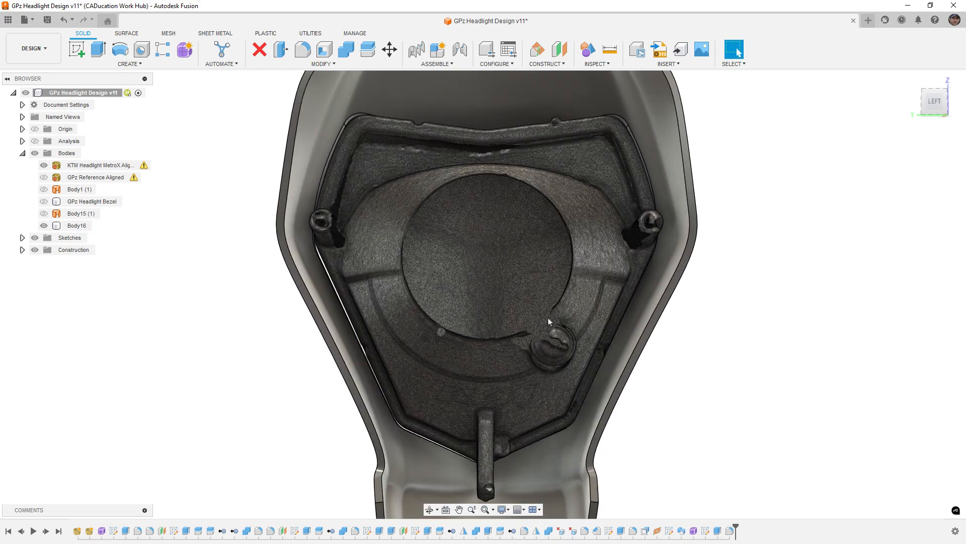
{"action": "middle_click_drag", "start_coordinate": [549, 324], "coordinate": [507, 402], "text": "shift"}
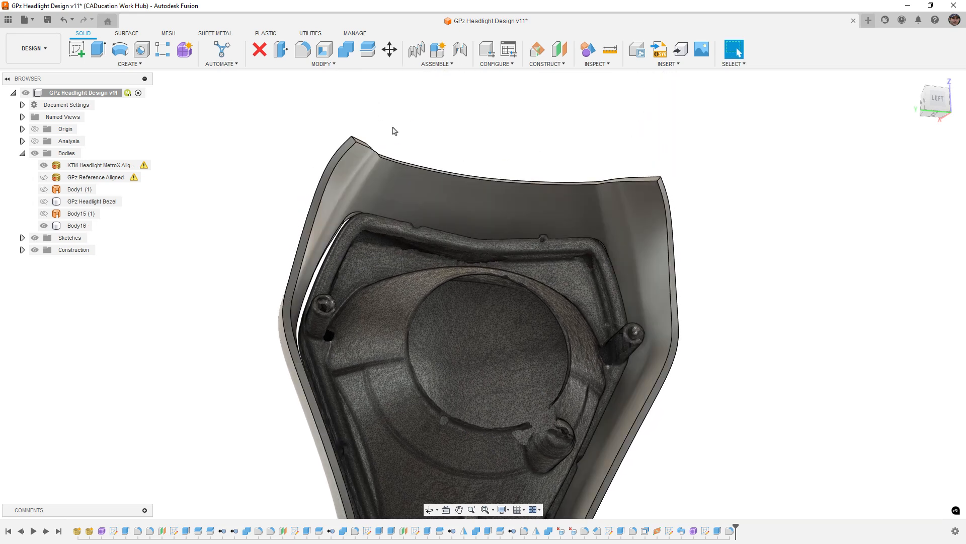
{"action": "middle_click_drag", "start_coordinate": [394, 131], "coordinate": [347, 147], "text": "shift"}
{"action": "key", "text": "f"}
{"action": "left_click", "coordinate": [352, 145]}
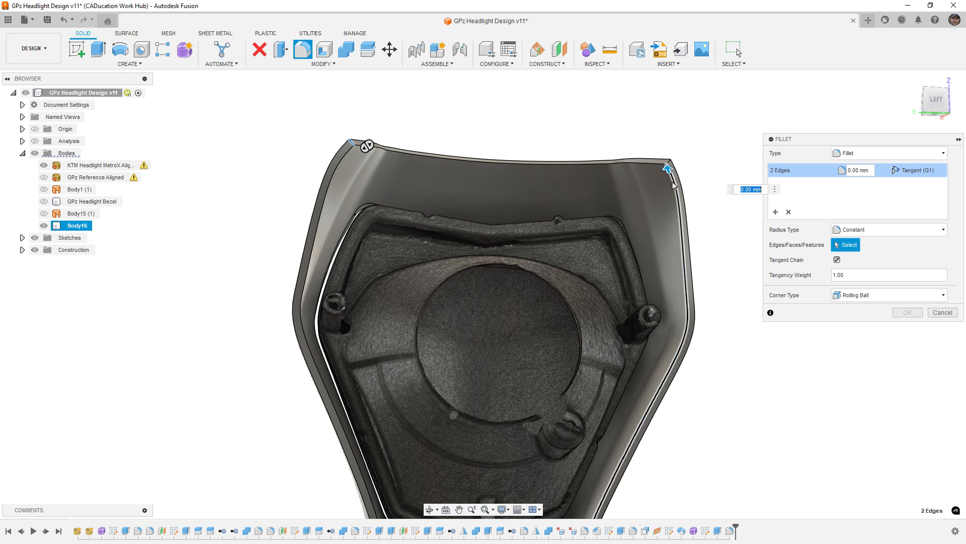
{"action": "scroll", "coordinate": [500, 139], "scroll_direction": "down", "scroll_amount": 3}
{"action": "scroll", "coordinate": [453, 401], "scroll_direction": "up", "scroll_amount": 4}
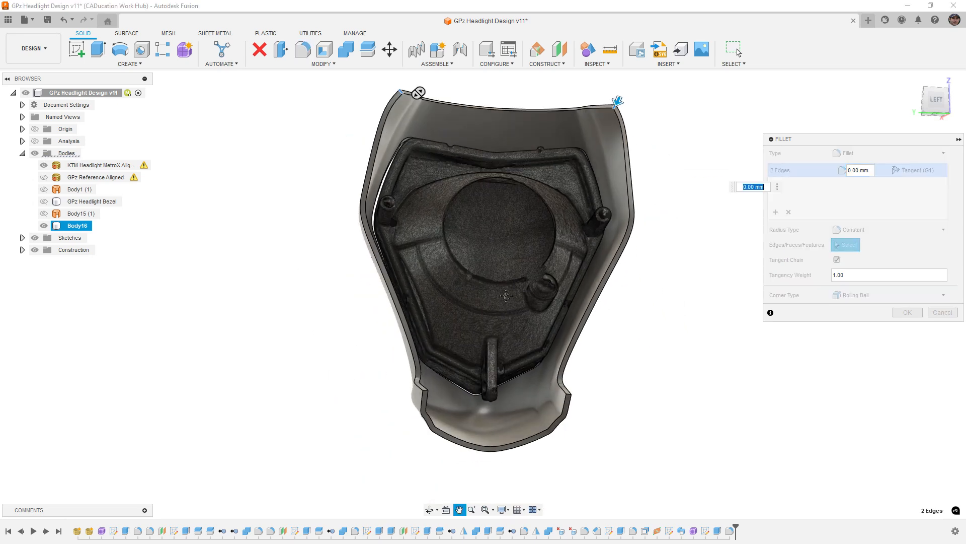
{"action": "left_click", "coordinate": [417, 394]}
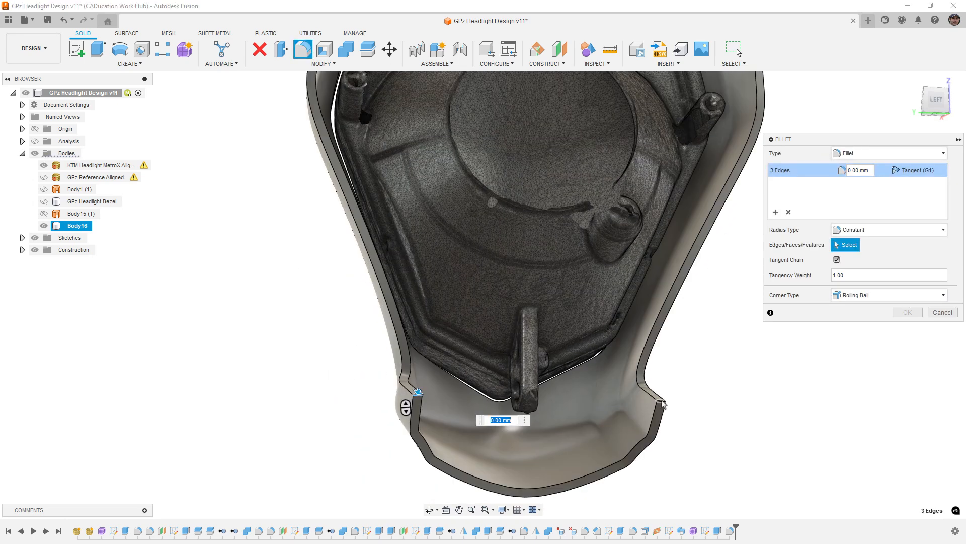
{"action": "left_click", "coordinate": [663, 398]}
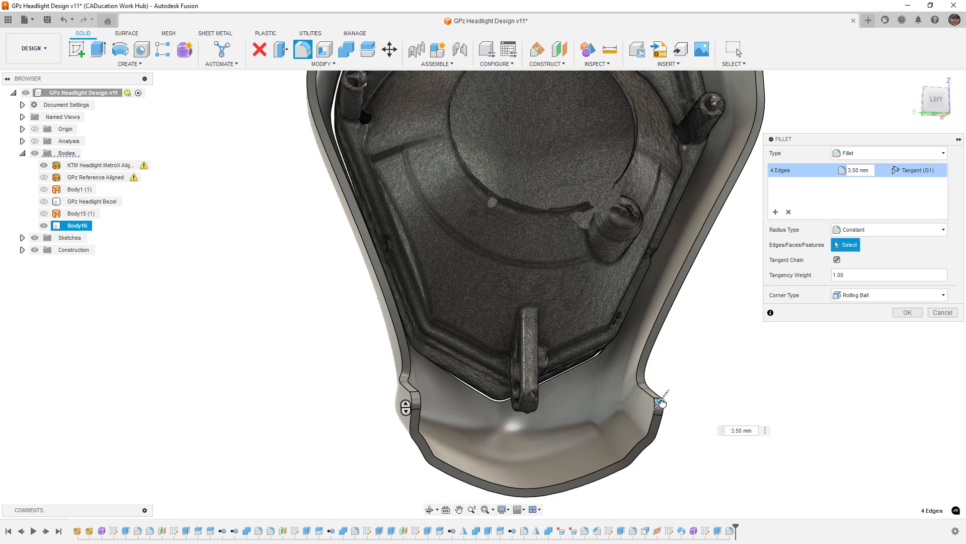
{"action": "middle_click_drag", "start_coordinate": [661, 405], "coordinate": [542, 431], "text": "shift"}
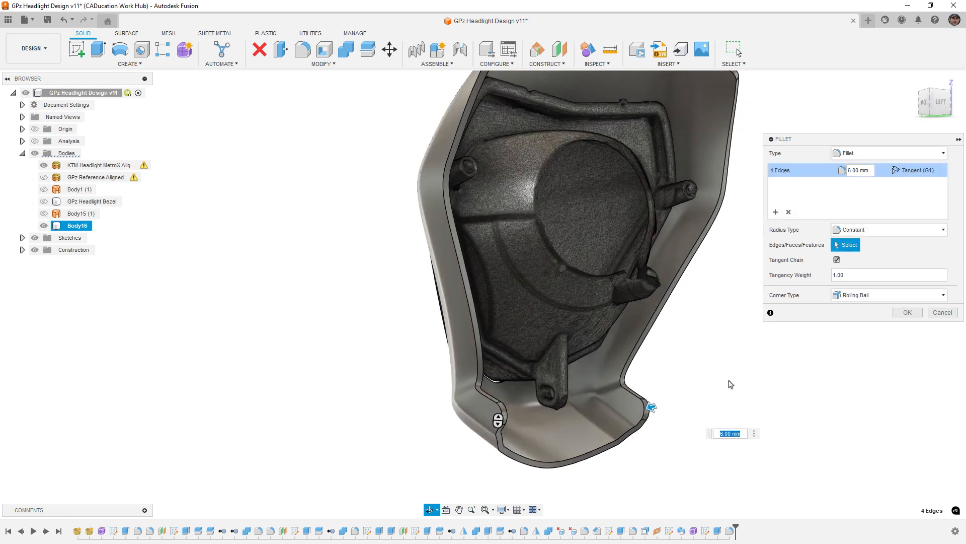
{"action": "left_click", "coordinate": [905, 316]}
{"action": "scroll", "coordinate": [575, 391], "scroll_direction": "down", "scroll_amount": 3}
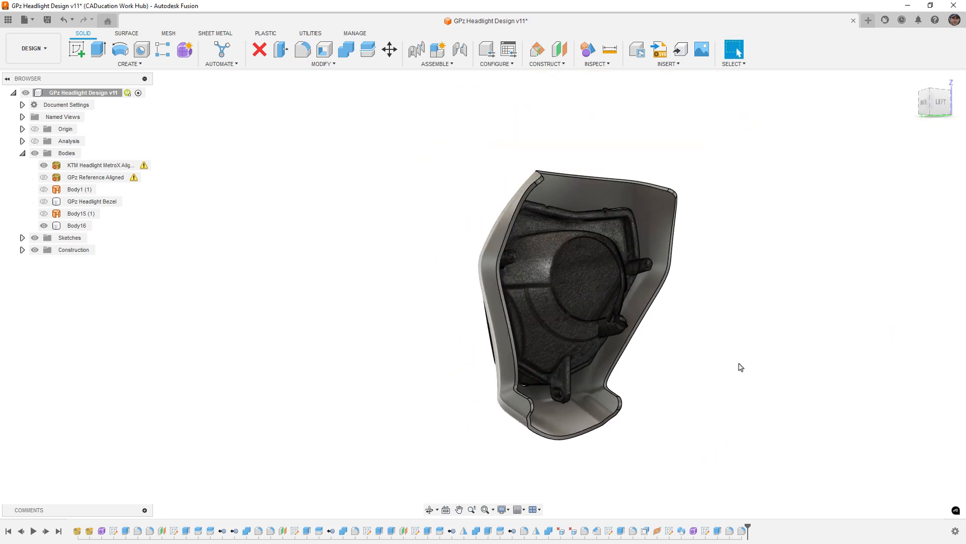
{"action": "middle_click_drag", "start_coordinate": [740, 365], "coordinate": [713, 349], "text": "shift"}
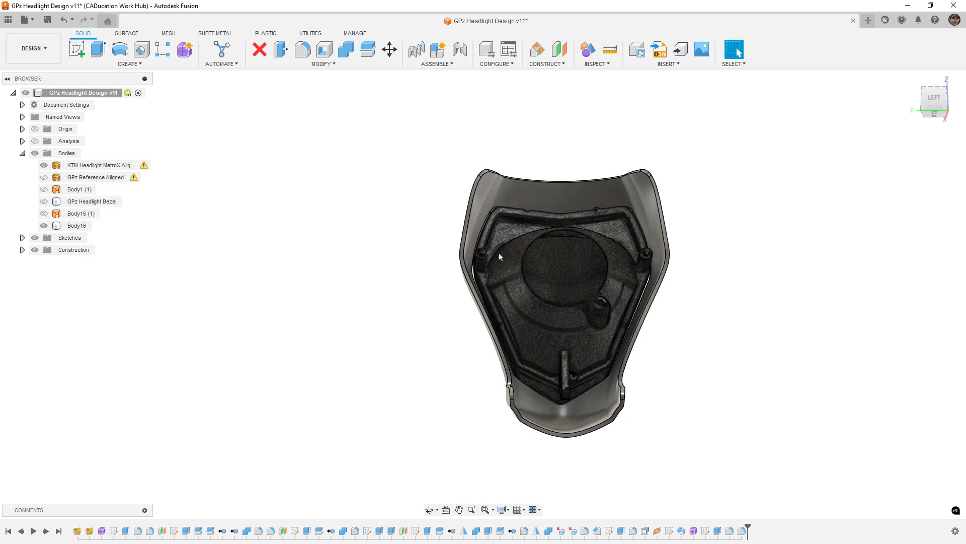
{"action": "scroll", "coordinate": [484, 254], "scroll_direction": "up", "scroll_amount": 8}
{"action": "scroll", "coordinate": [484, 256], "scroll_direction": "up", "scroll_amount": 2}
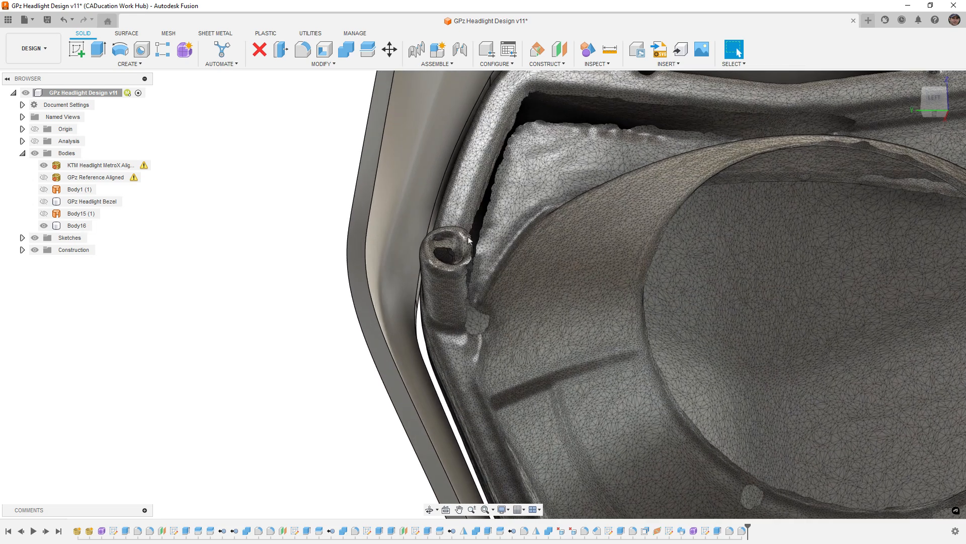
{"action": "left_click", "coordinate": [170, 35]}
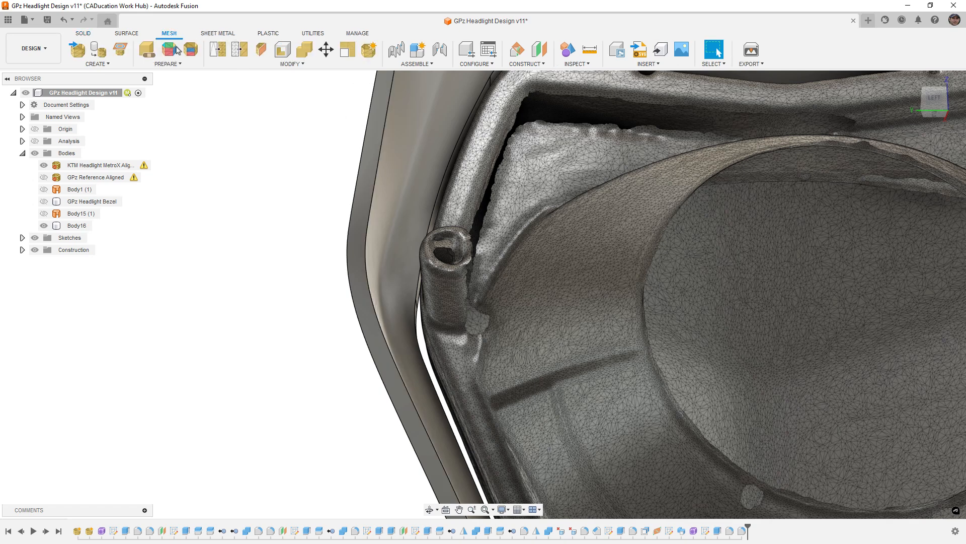
{"action": "left_click", "coordinate": [368, 51]}
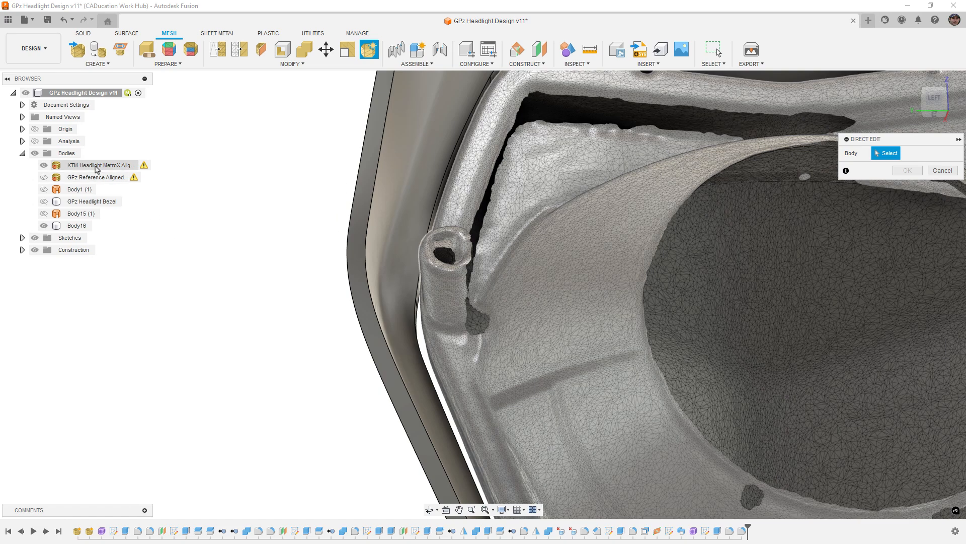
{"action": "left_click", "coordinate": [91, 166]}
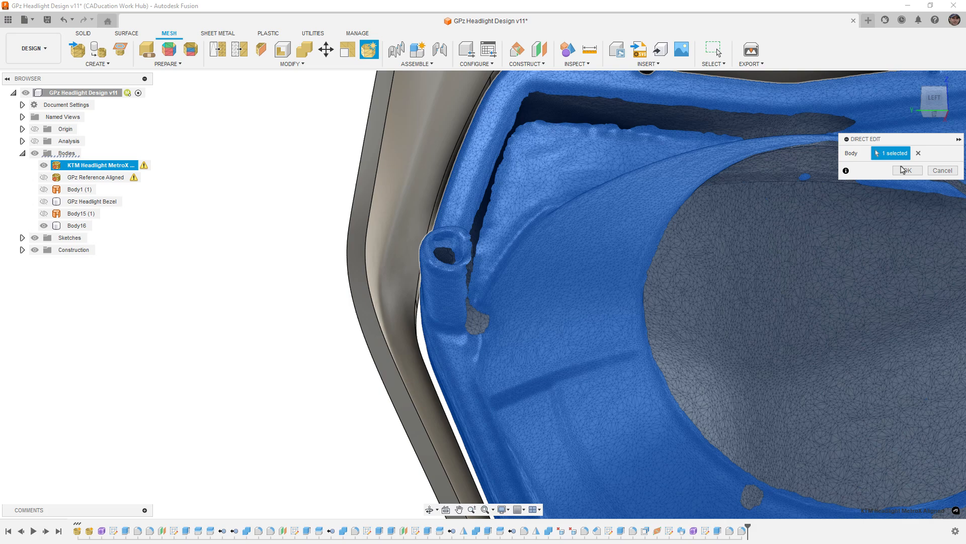
{"action": "left_click", "coordinate": [907, 170]}
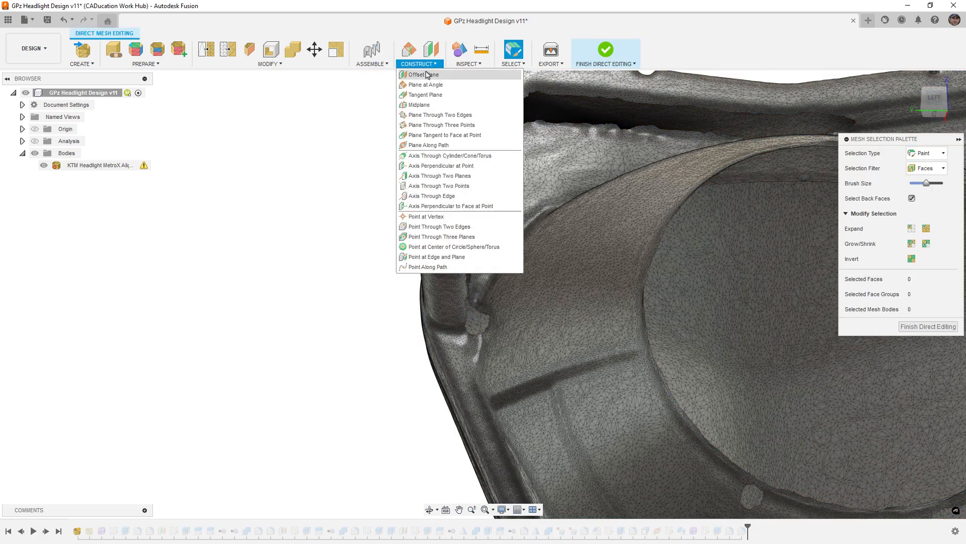
{"action": "left_click", "coordinate": [434, 125]}
{"action": "scroll", "coordinate": [453, 237], "scroll_direction": "up", "scroll_amount": 5}
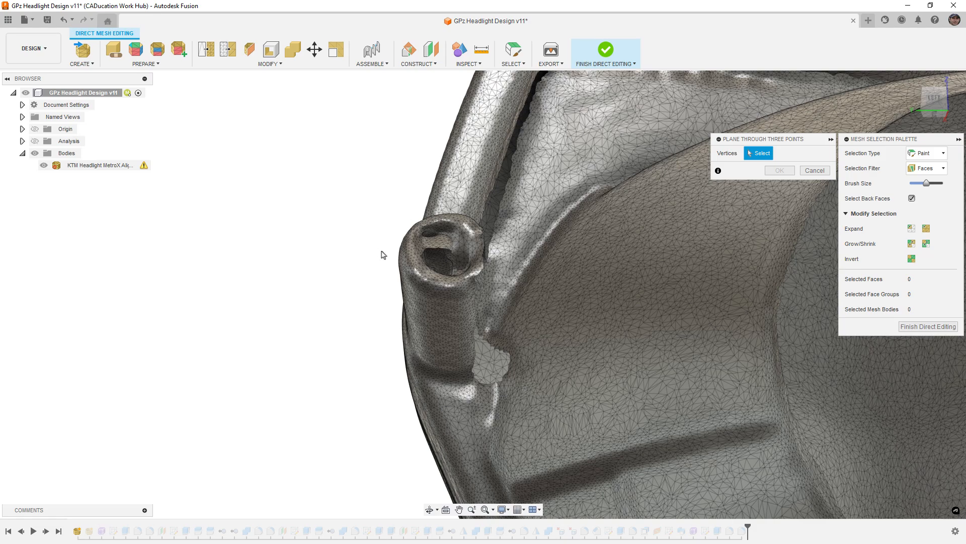
{"action": "scroll", "coordinate": [322, 270], "scroll_direction": "down", "scroll_amount": 8}
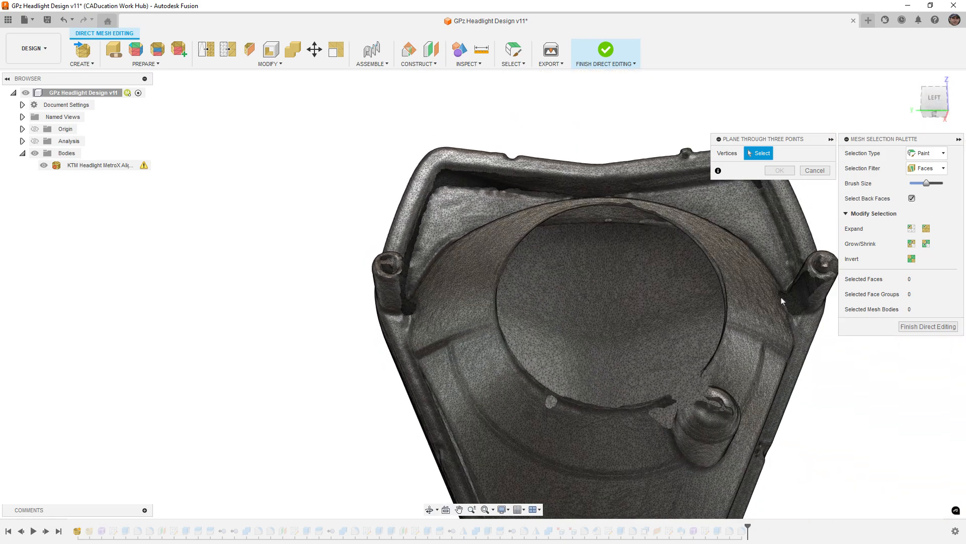
{"action": "scroll", "coordinate": [765, 259], "scroll_direction": "up", "scroll_amount": 3}
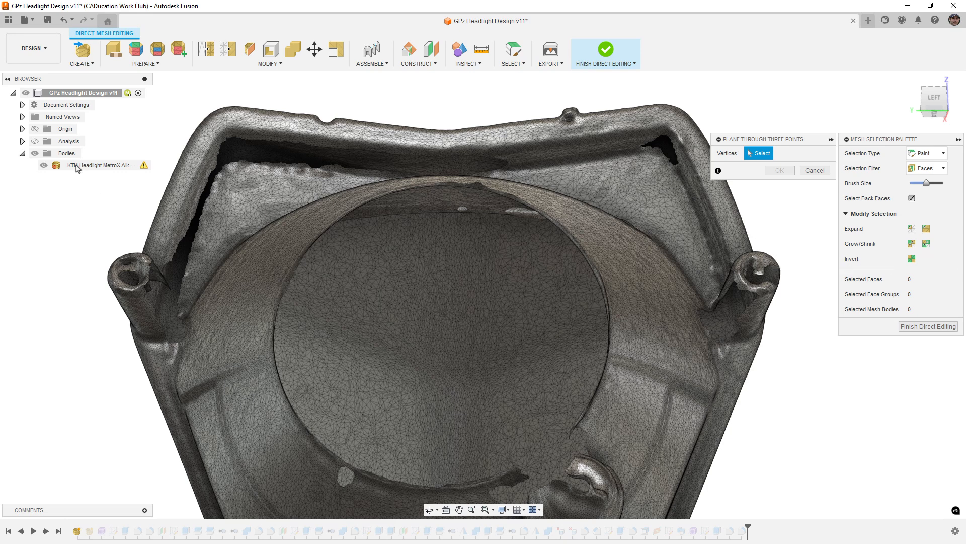
{"action": "left_click", "coordinate": [815, 172]}
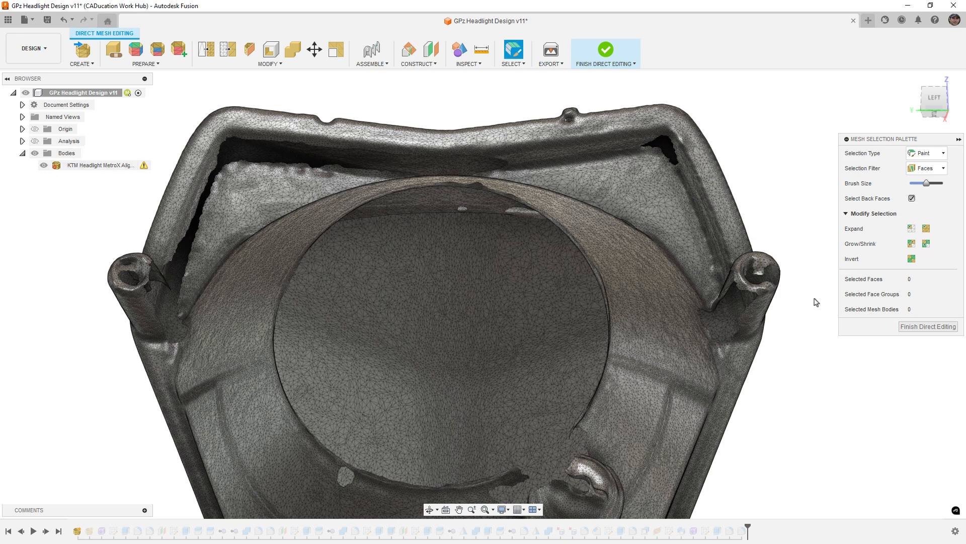
{"action": "left_click", "coordinate": [928, 326]}
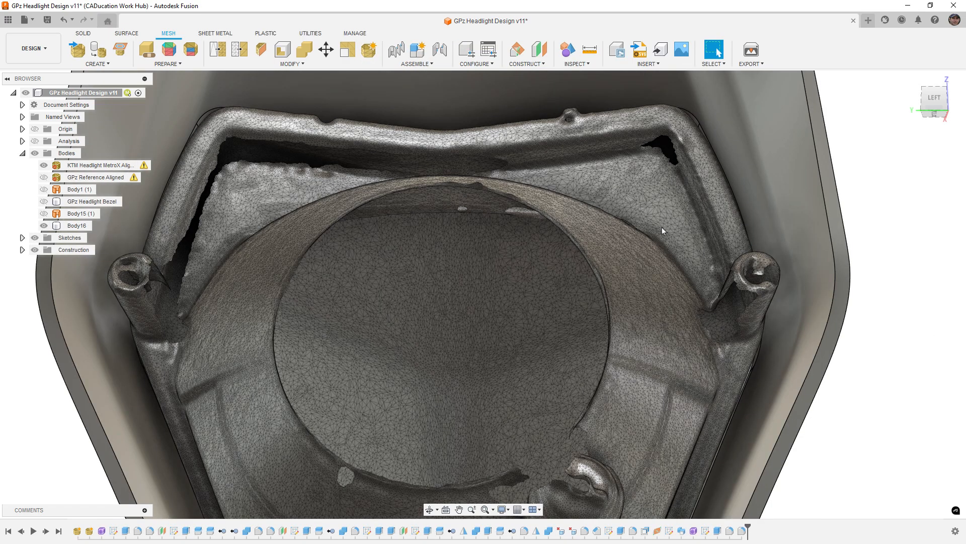
Step: Create a construction plane offset -40 mm from the YZ plane, behind the headlight mesh
{"action": "left_click", "coordinate": [91, 37]}
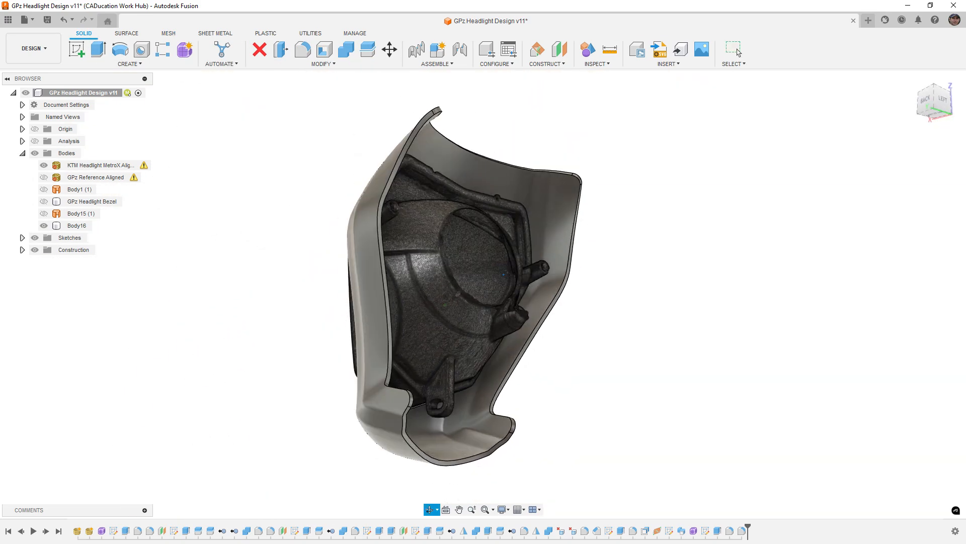
{"action": "left_click", "coordinate": [739, 53]}
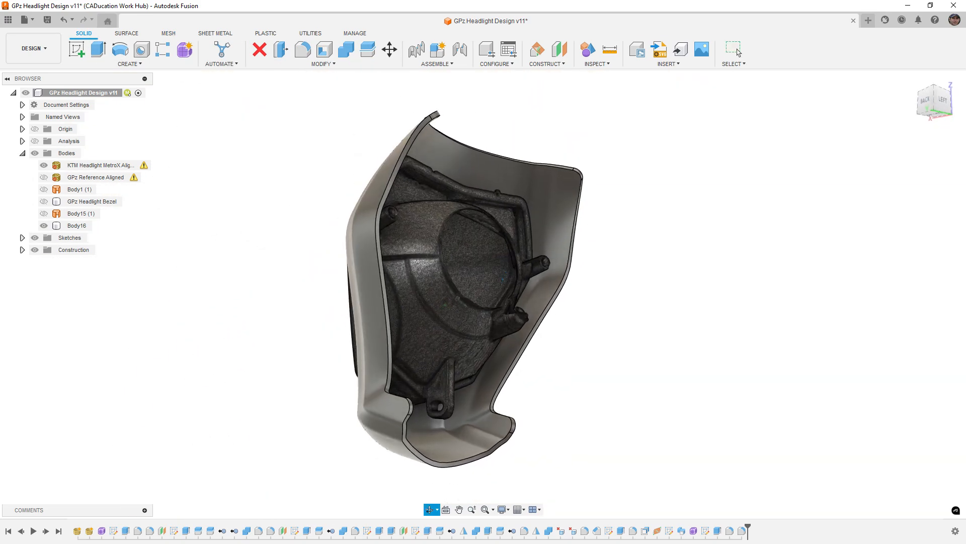
{"action": "left_click", "coordinate": [558, 52]}
{"action": "left_click", "coordinate": [430, 357]}
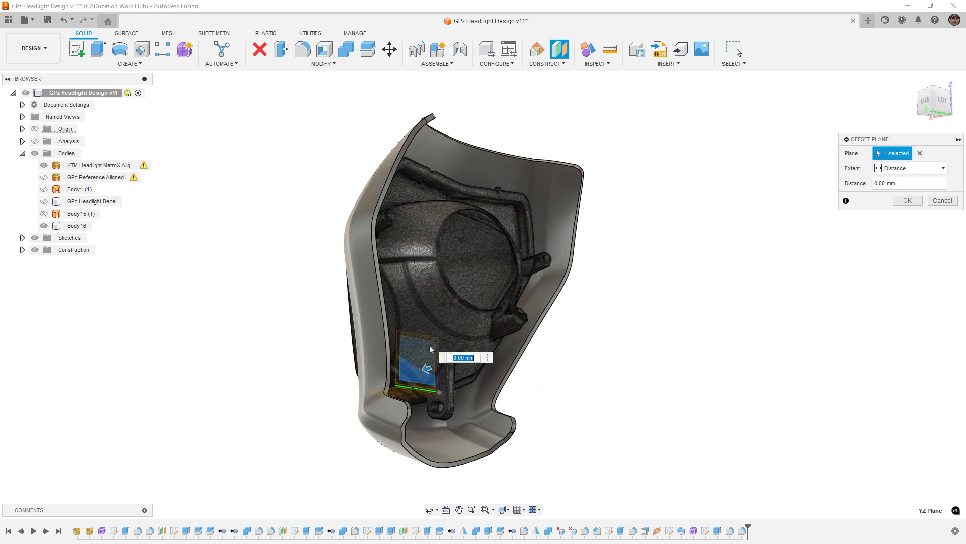
{"action": "scroll", "coordinate": [428, 365], "scroll_direction": "up", "scroll_amount": 2}
{"action": "left_click_drag", "start_coordinate": [428, 373], "coordinate": [487, 368]}
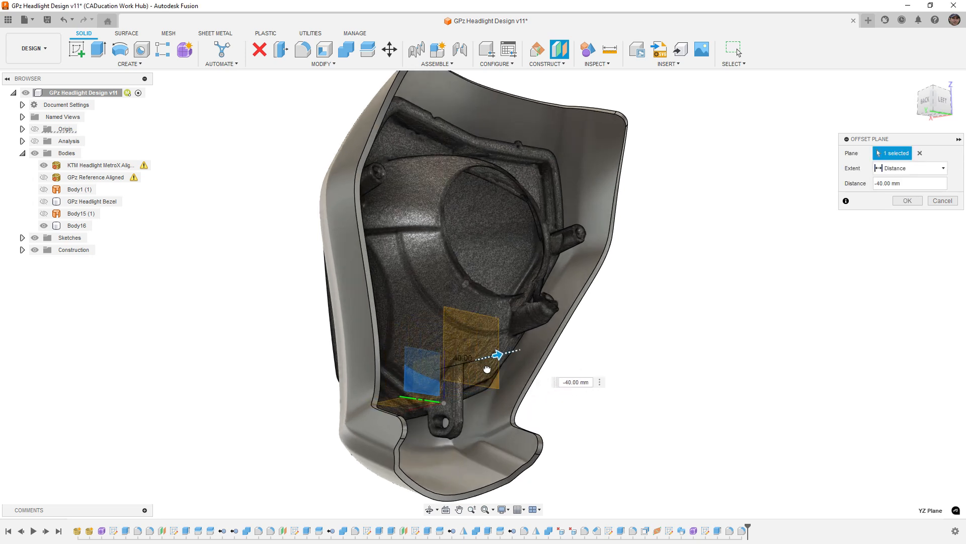
{"action": "left_click", "coordinate": [907, 201]}
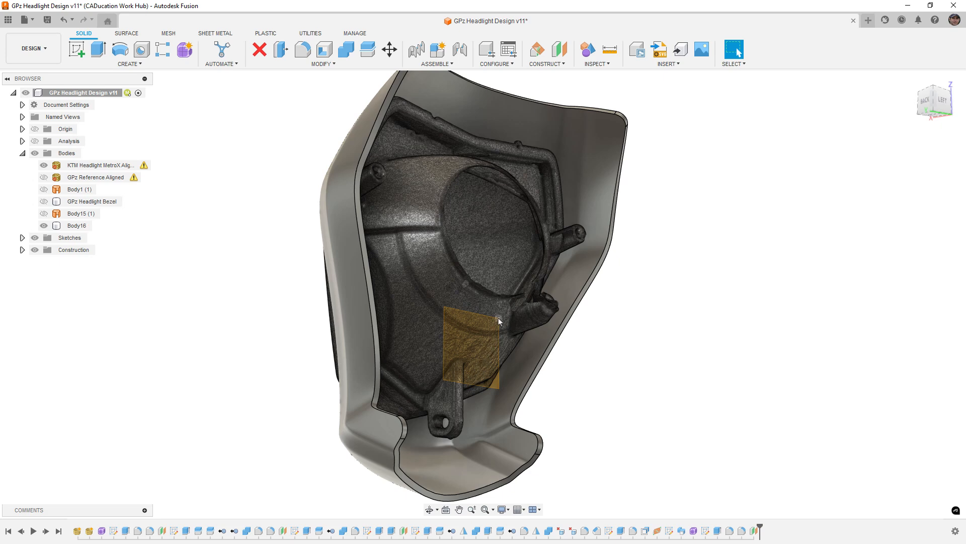
Step: Edit the new offset plane so its distance from the YZ plane is -30 mm, cutting through the headlight's mounting bosses
{"action": "left_click_drag", "start_coordinate": [448, 114], "coordinate": [319, 93]}
{"action": "middle_click_drag", "start_coordinate": [319, 93], "coordinate": [540, 158], "text": "shift"}
{"action": "scroll", "coordinate": [540, 158], "scroll_direction": "up", "scroll_amount": 8}
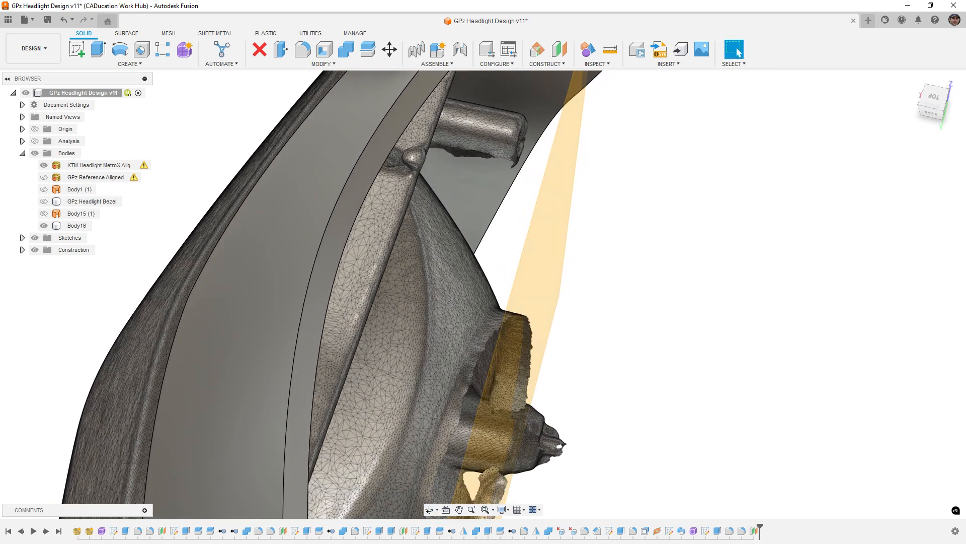
{"action": "double_click", "coordinate": [754, 531]}
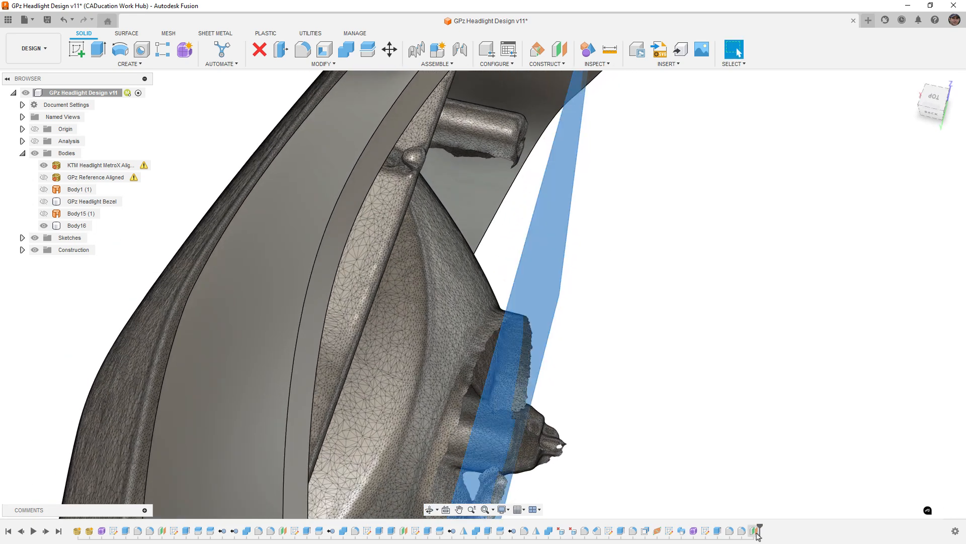
{"action": "scroll", "coordinate": [564, 347], "scroll_direction": "down", "scroll_amount": 2}
{"action": "middle_click_drag", "start_coordinate": [588, 324], "coordinate": [611, 240]}
{"action": "middle_click_drag", "start_coordinate": [608, 363], "coordinate": [617, 306]}
{"action": "left_click_drag", "start_coordinate": [517, 467], "coordinate": [481, 460]}
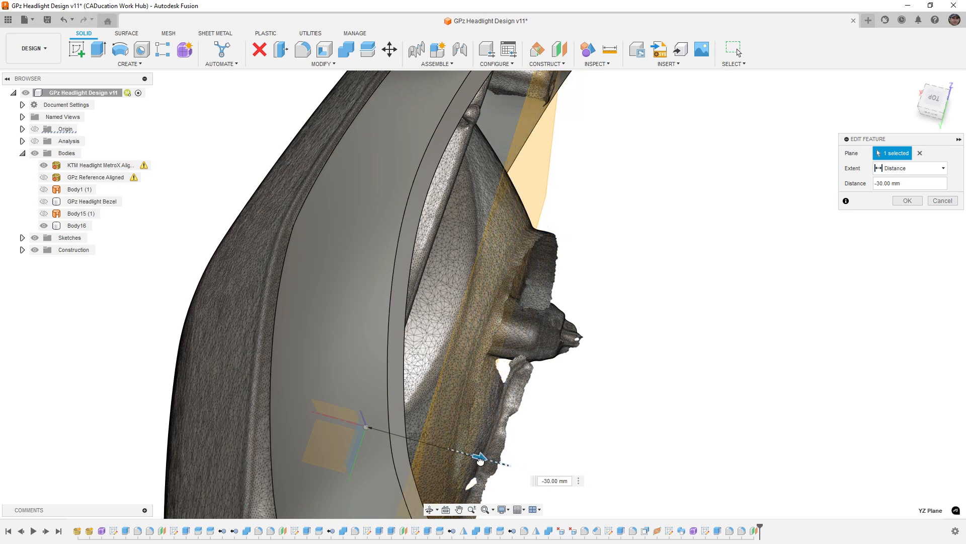
{"action": "middle_click_drag", "start_coordinate": [656, 237], "coordinate": [486, 335], "text": "shift"}
{"action": "middle_click_drag", "start_coordinate": [126, 286], "coordinate": [595, 370], "text": "shift"}
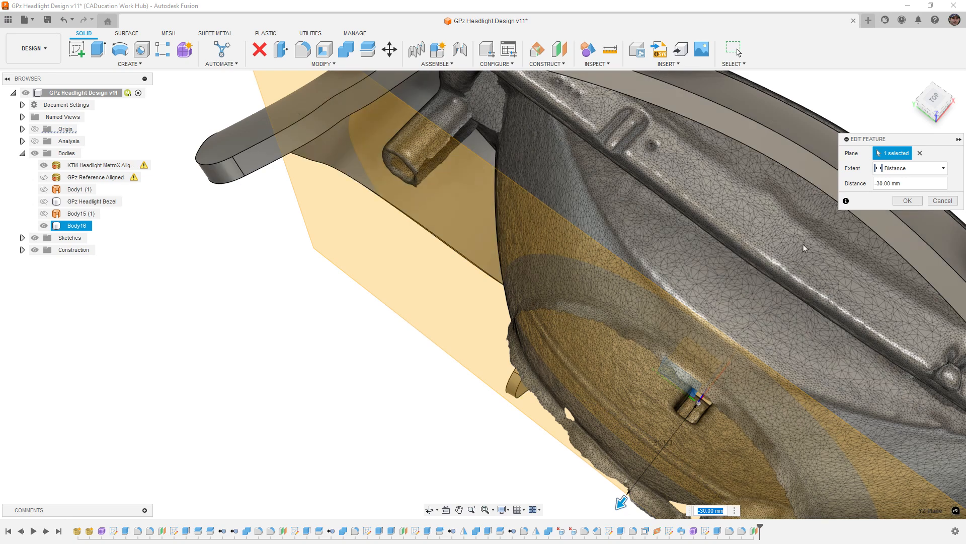
{"action": "key", "text": "Return"}
{"action": "scroll", "coordinate": [279, 246], "scroll_direction": "down", "scroll_amount": 6}
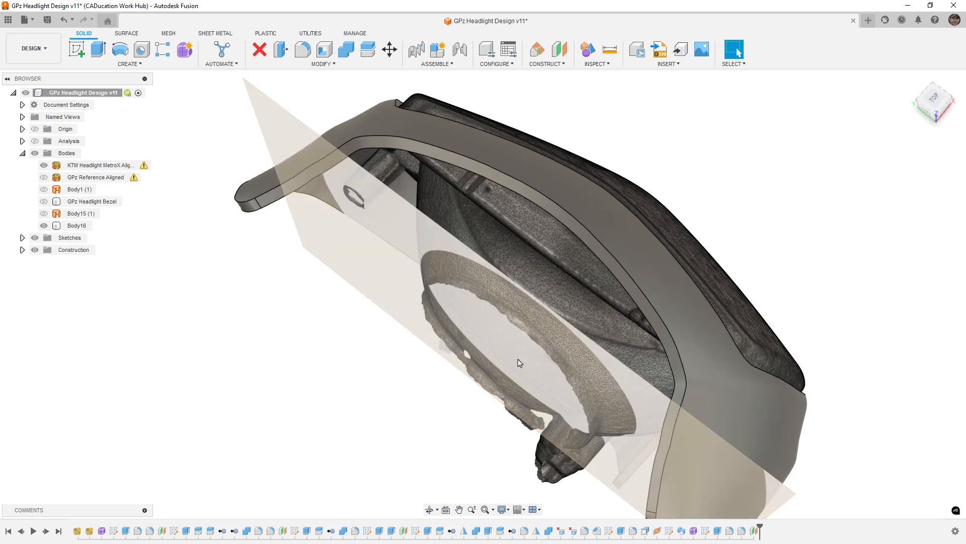
Step: Start a new sketch on the offset plane that cuts through the headlight's mounting bosses
{"action": "middle_click_drag", "start_coordinate": [575, 373], "coordinate": [607, 355], "text": "shift"}
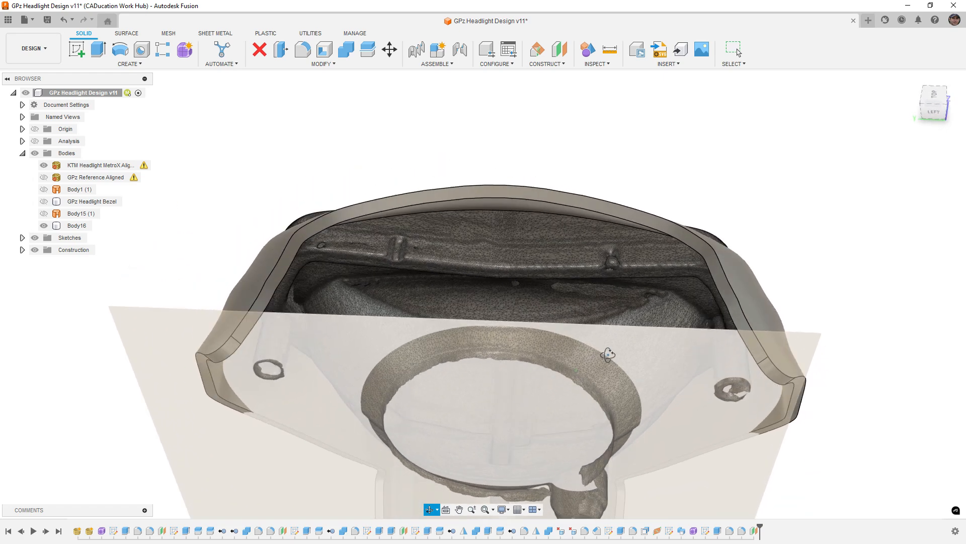
{"action": "middle_click_drag", "start_coordinate": [542, 396], "coordinate": [537, 320]}
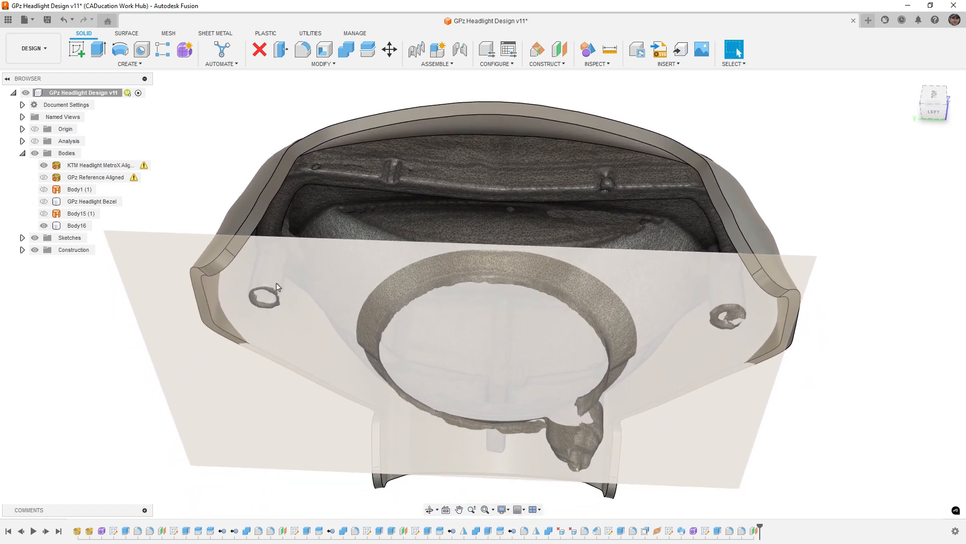
{"action": "scroll", "coordinate": [349, 257], "scroll_direction": "down", "scroll_amount": 3}
{"action": "left_click", "coordinate": [615, 406]}
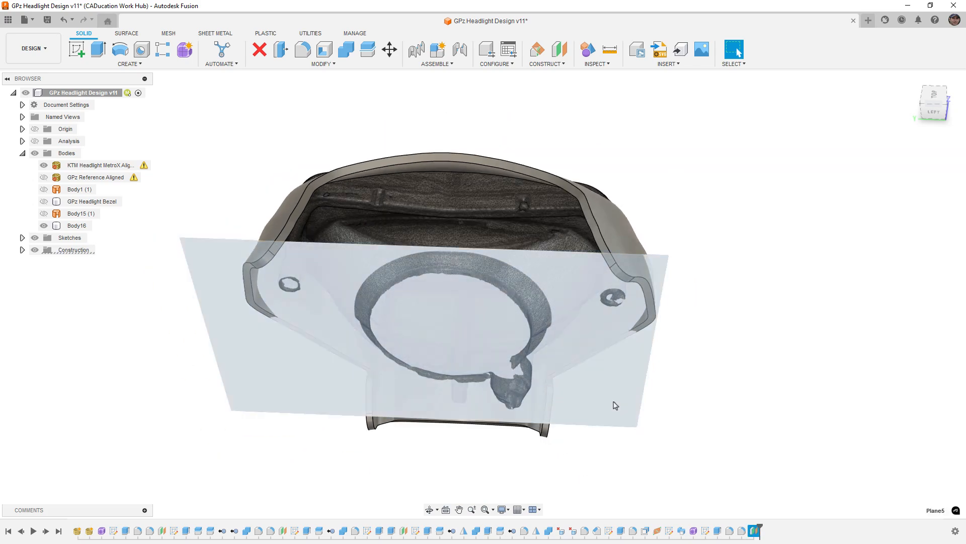
{"action": "right_click", "coordinate": [615, 404]}
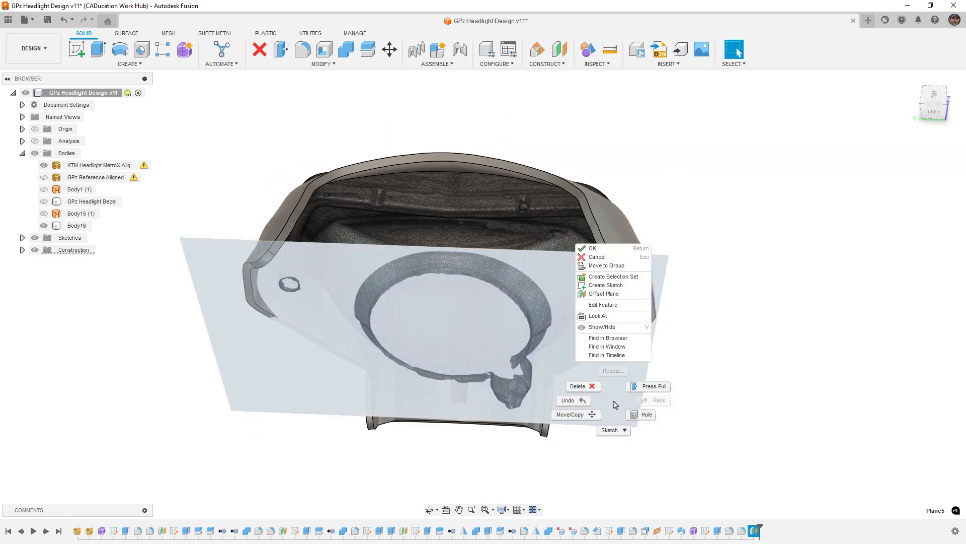
{"action": "left_click", "coordinate": [623, 286]}
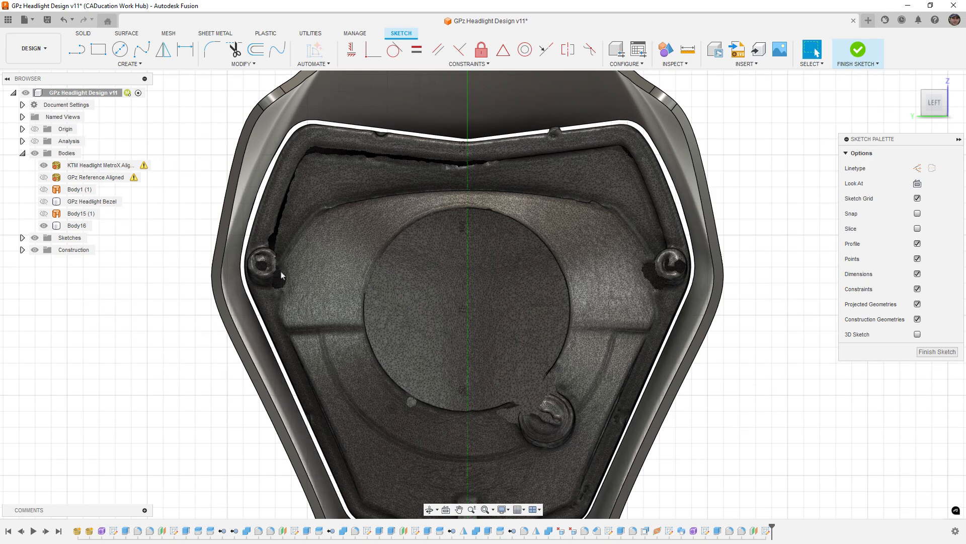
Step: Sketch a centre-diameter circle for the screw hole on the headlight mesh's left mounting boss
{"action": "scroll", "coordinate": [277, 274], "scroll_direction": "down", "scroll_amount": 3}
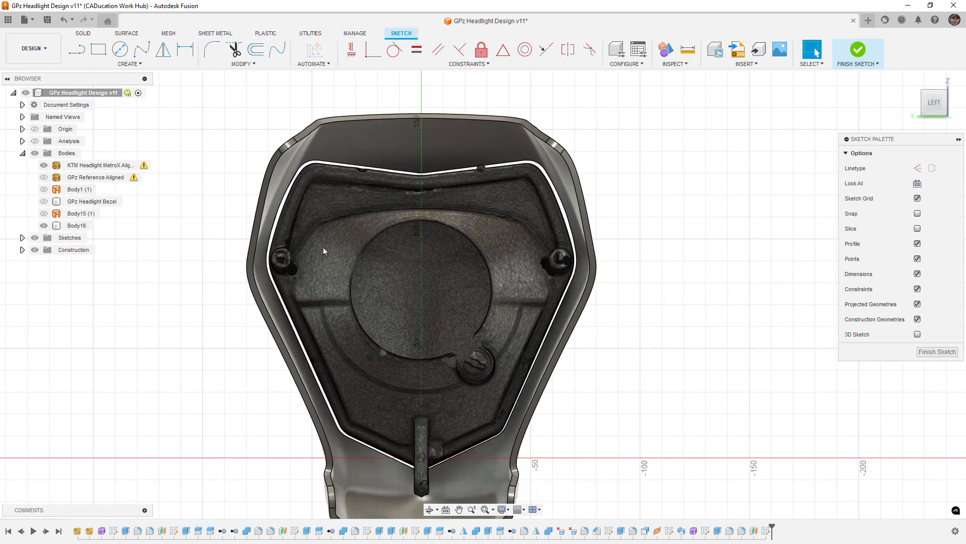
{"action": "scroll", "coordinate": [287, 258], "scroll_direction": "up", "scroll_amount": 2}
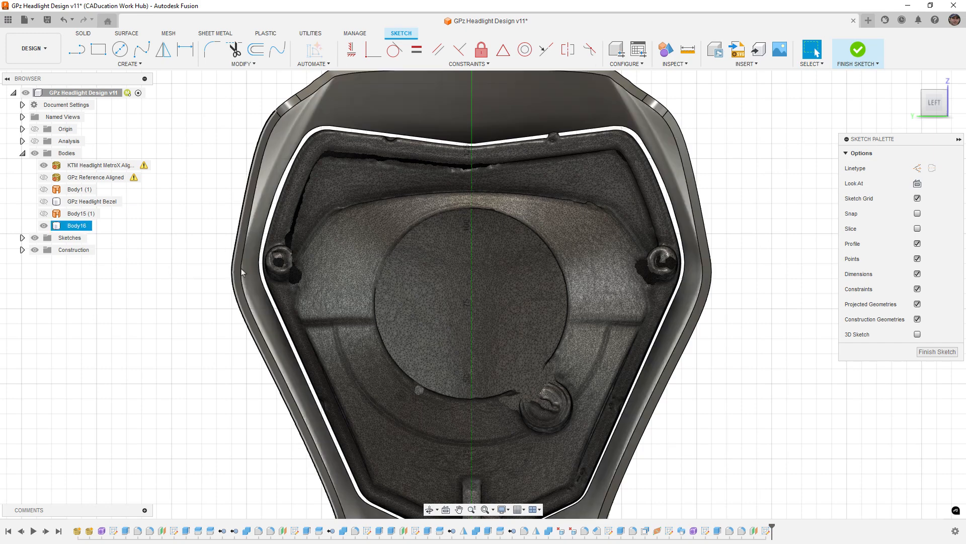
{"action": "key", "text": "c"}
{"action": "scroll", "coordinate": [267, 266], "scroll_direction": "up", "scroll_amount": 2}
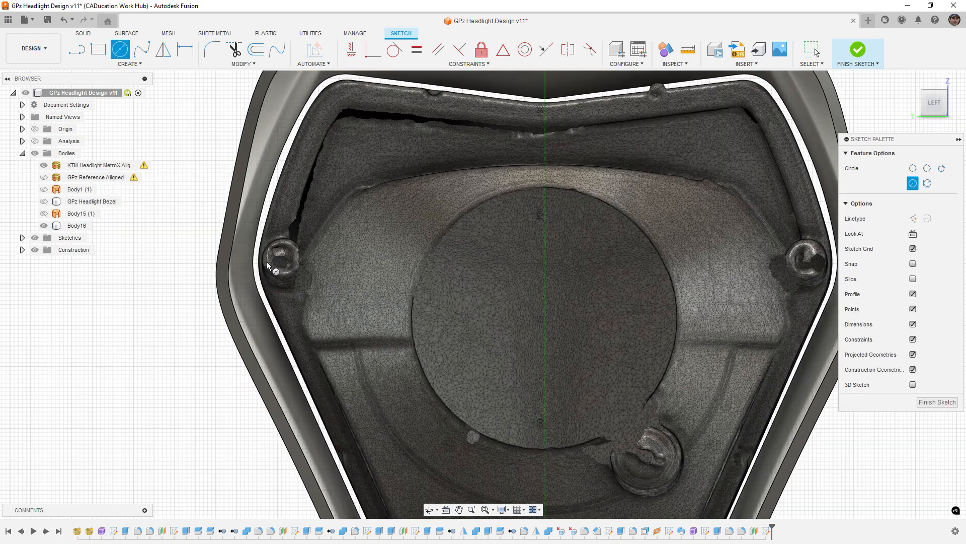
{"action": "left_click", "coordinate": [281, 260]}
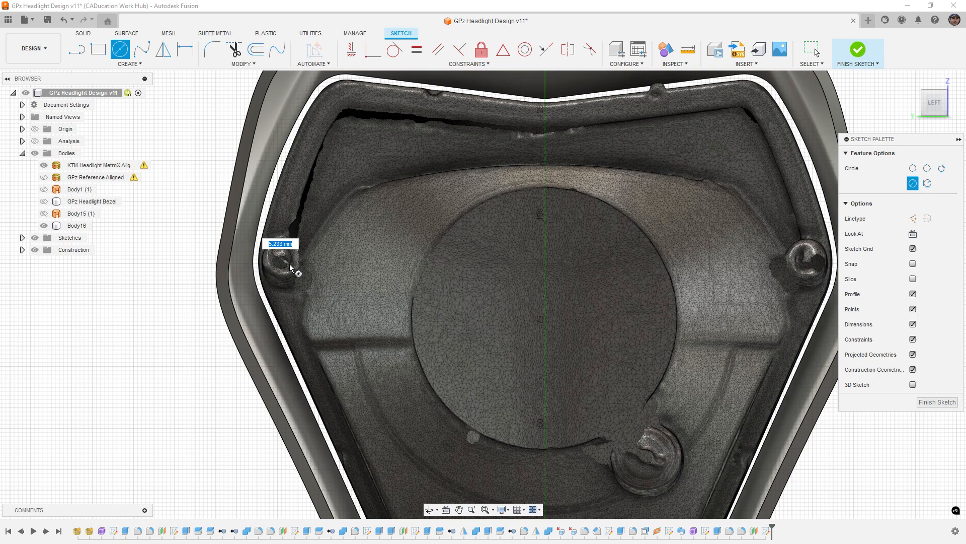
{"action": "left_click", "coordinate": [291, 266]}
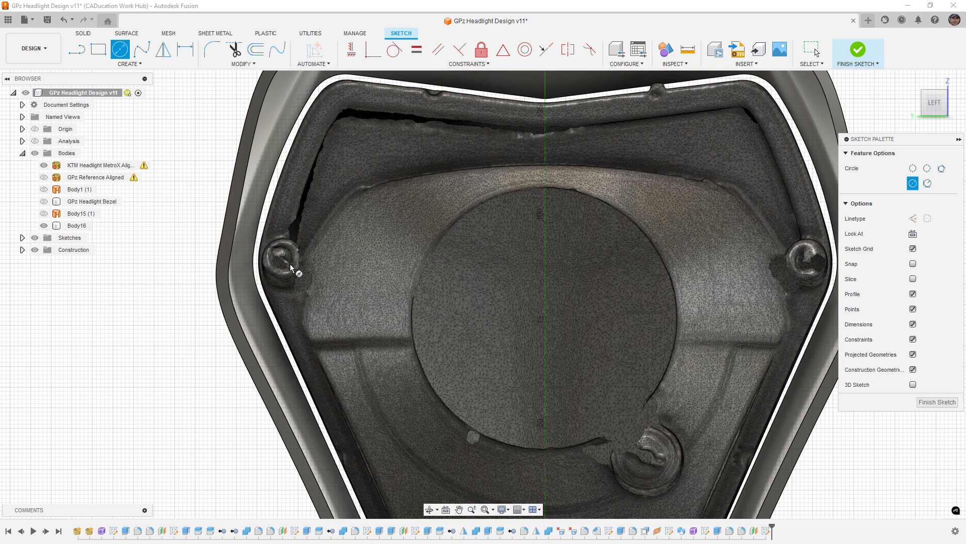
{"action": "key", "text": "Escape"}
{"action": "scroll", "coordinate": [291, 265], "scroll_direction": "up", "scroll_amount": 4}
{"action": "scroll", "coordinate": [292, 262], "scroll_direction": "up", "scroll_amount": 1}
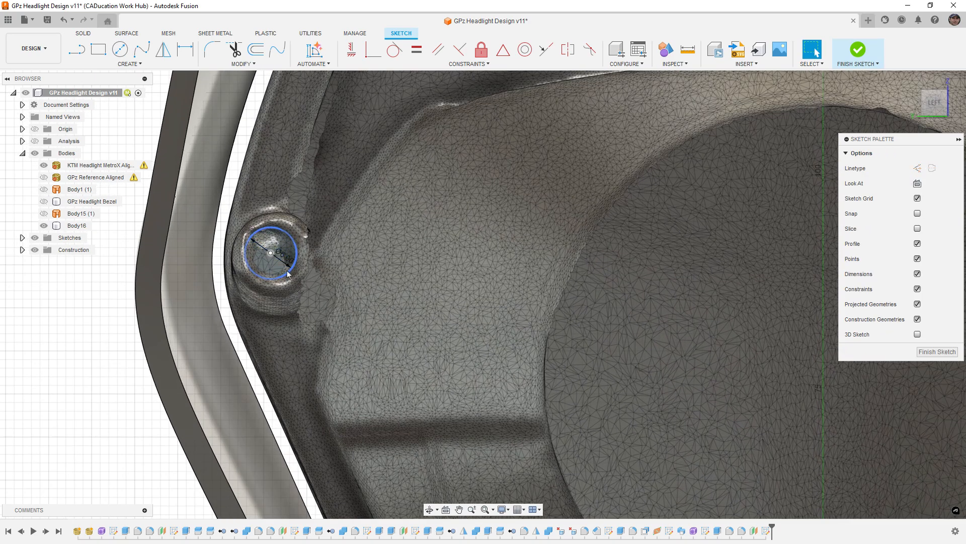
Step: Add a concentric outer circle about 10 mm in diameter around the left boss and nudge the shared centre onto the boss
{"action": "key", "text": "c"}
{"action": "left_click", "coordinate": [271, 252]}
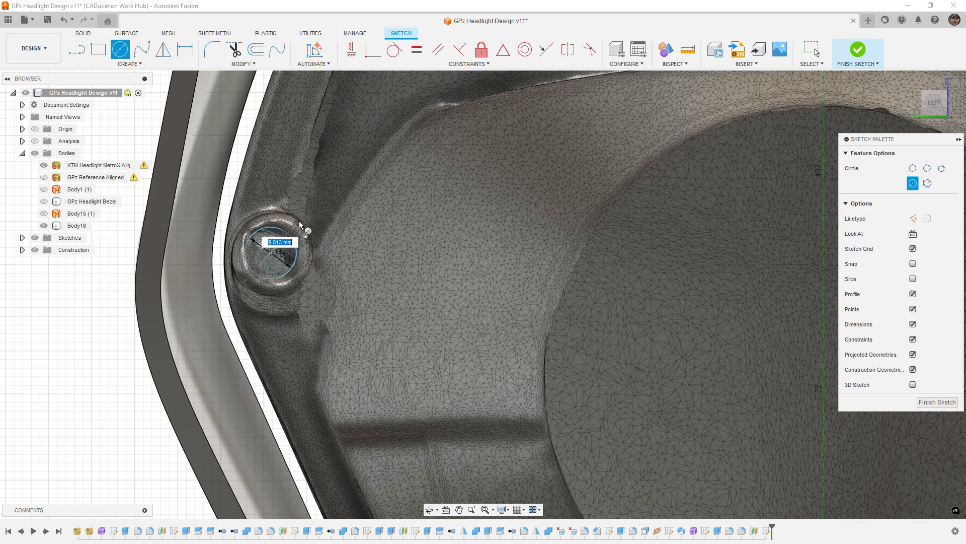
{"action": "key", "text": "Return"}
{"action": "key", "text": "Escape"}
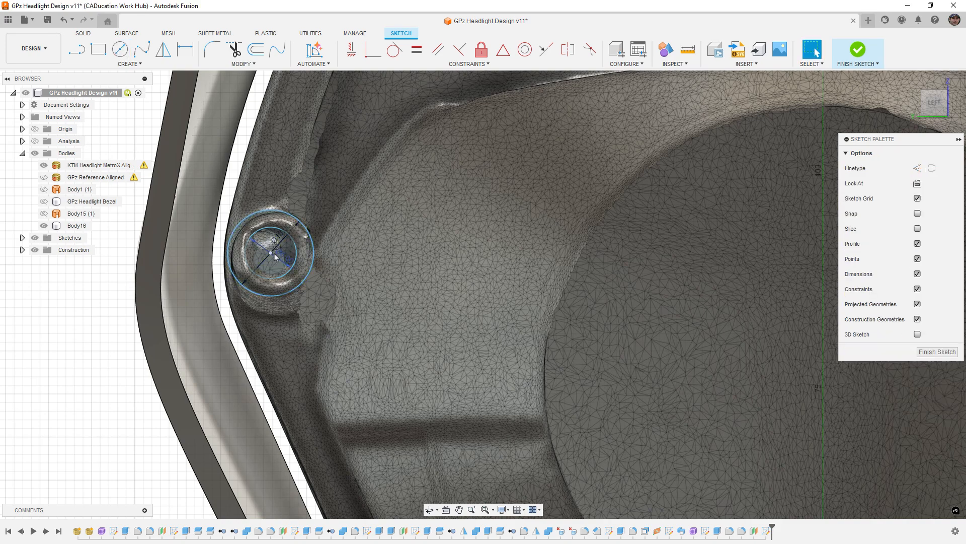
{"action": "left_click_drag", "start_coordinate": [272, 257], "coordinate": [274, 257]}
Step: Sketch a tab outline from the outer circle's top and bottom about 18 mm outward past the shroud wall, its lower line horizontal, and finish the sketch
{"action": "left_click", "coordinate": [78, 50]}
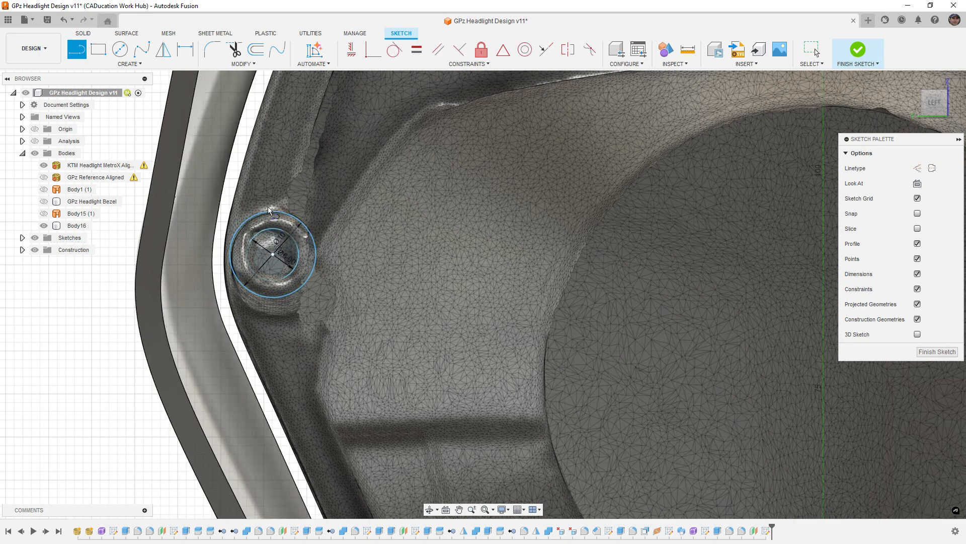
{"action": "left_click", "coordinate": [274, 212]}
{"action": "left_click", "coordinate": [120, 212]}
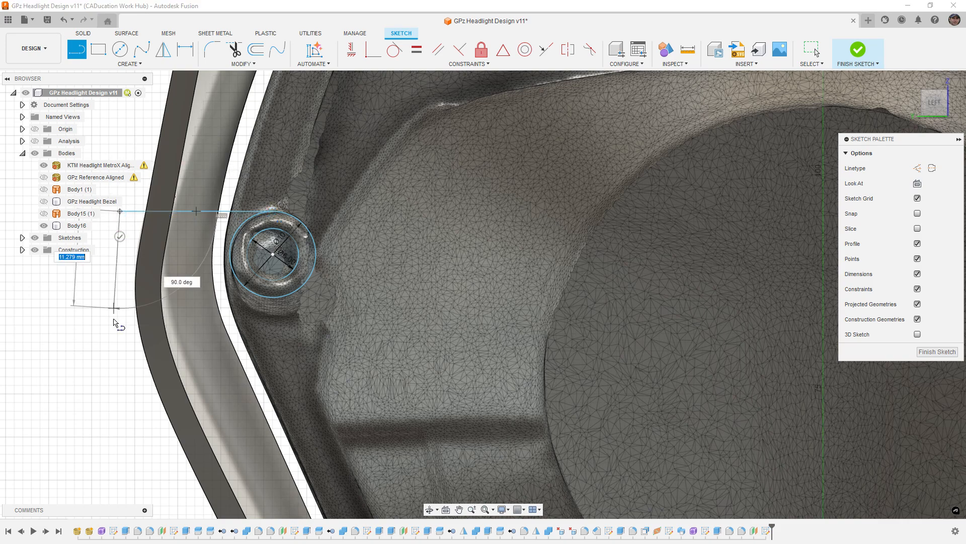
{"action": "left_click", "coordinate": [120, 304]}
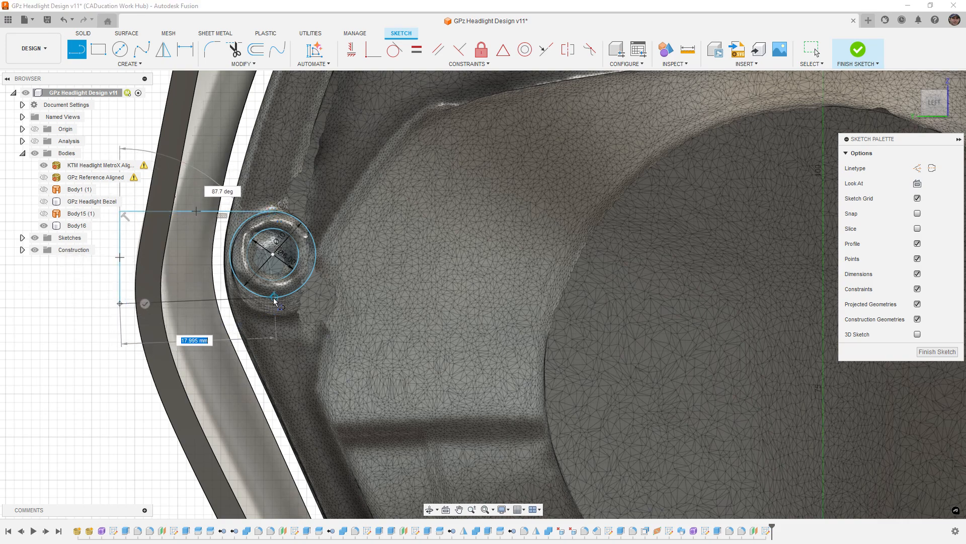
{"action": "double_click", "coordinate": [274, 300]}
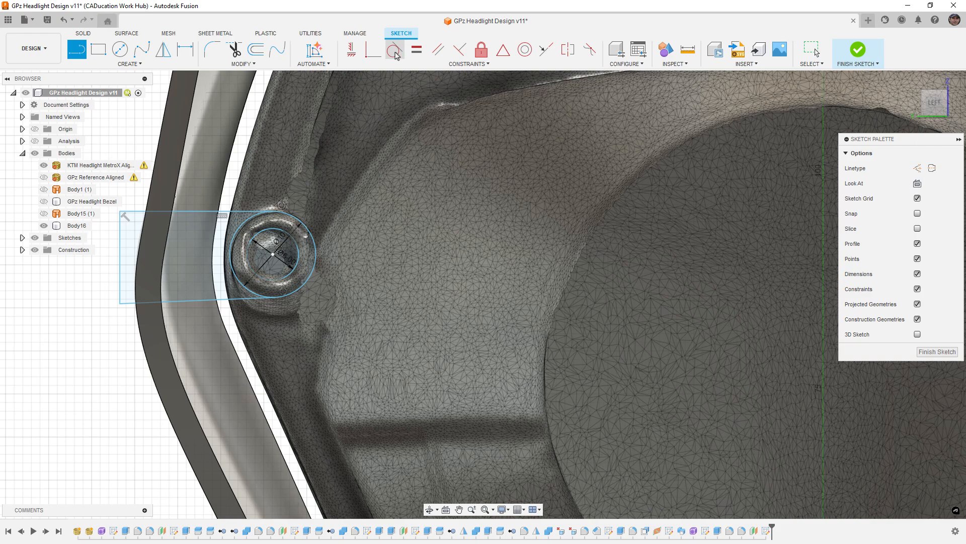
{"action": "left_click", "coordinate": [352, 49]}
{"action": "left_click", "coordinate": [220, 302]}
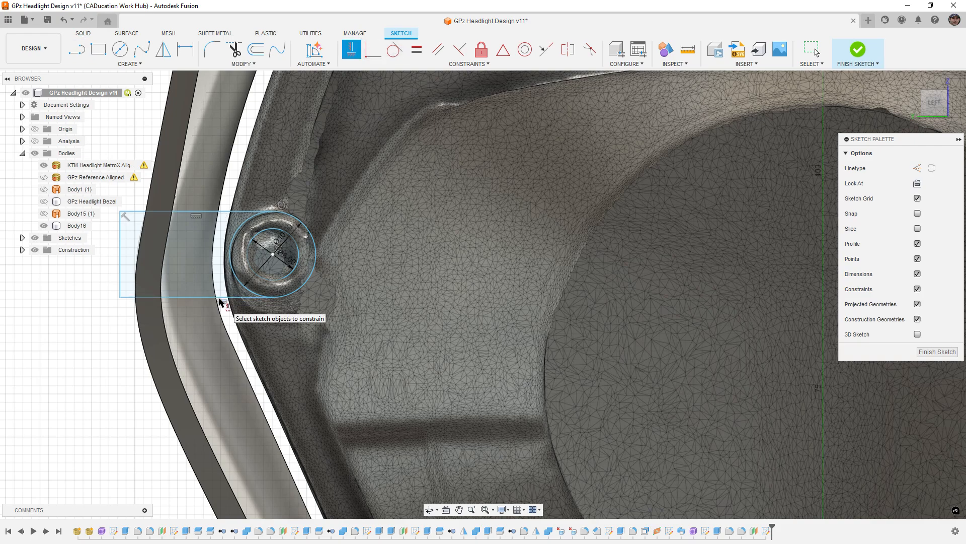
{"action": "scroll", "coordinate": [211, 272], "scroll_direction": "down", "scroll_amount": 5}
{"action": "key", "text": "Escape"}
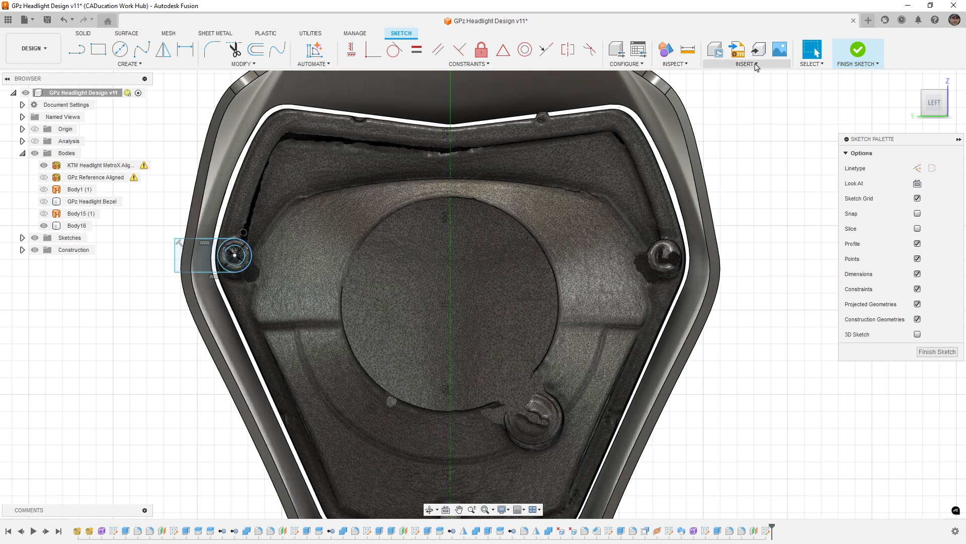
{"action": "left_click", "coordinate": [858, 48]}
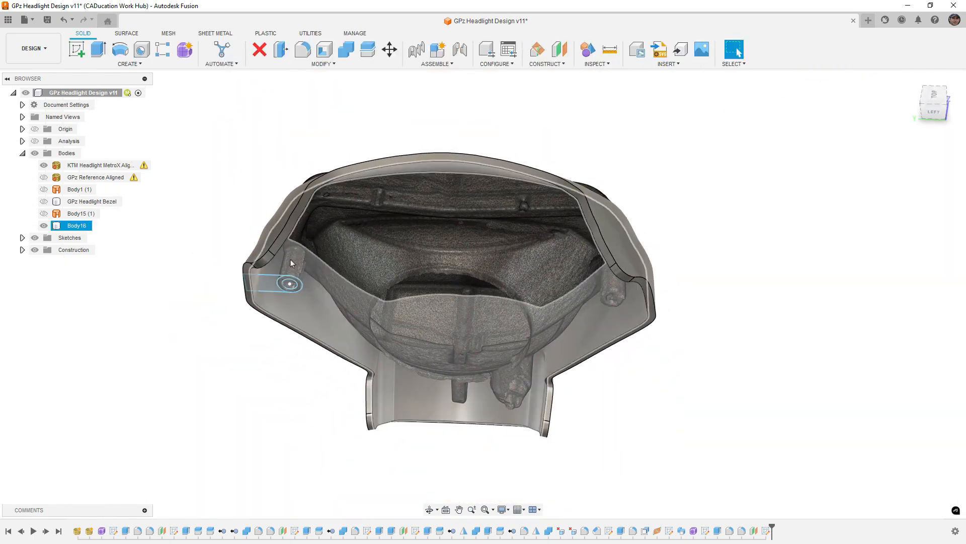
Step: Extrude the mounting tab's two profiles, excluding the screw hole, by -3 mm as a new body
{"action": "key", "text": "e"}
{"action": "scroll", "coordinate": [290, 284], "scroll_direction": "up", "scroll_amount": 5}
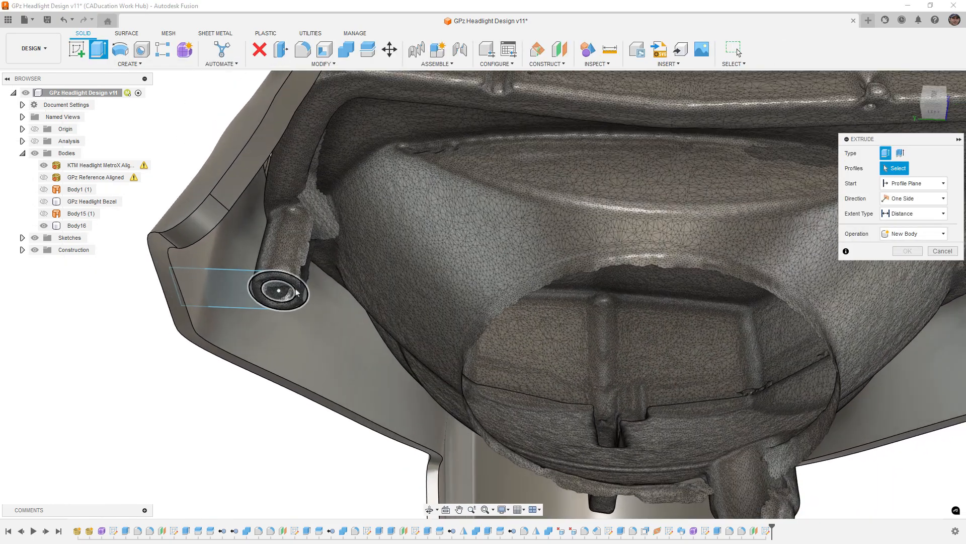
{"action": "left_click", "coordinate": [297, 292]}
{"action": "left_click", "coordinate": [229, 282]}
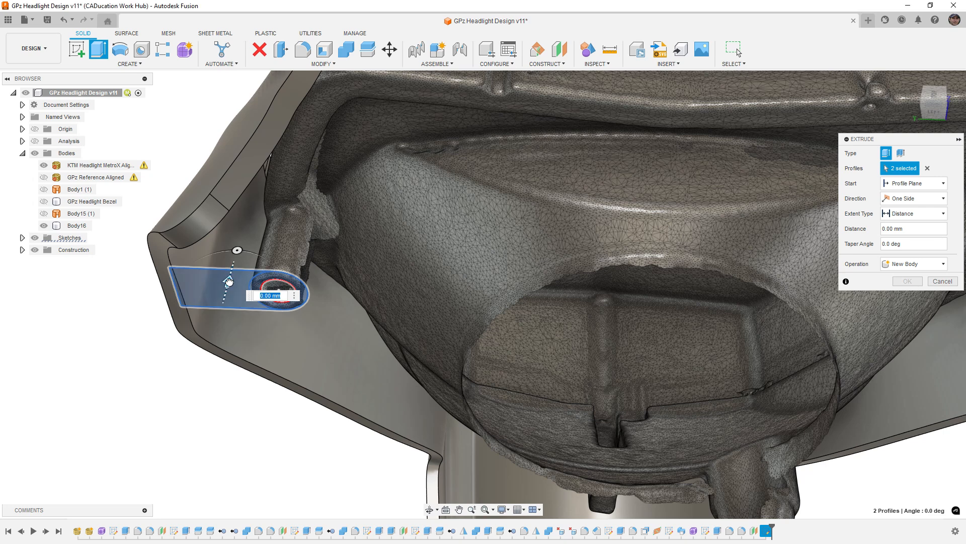
{"action": "left_click_drag", "start_coordinate": [229, 282], "coordinate": [224, 294]}
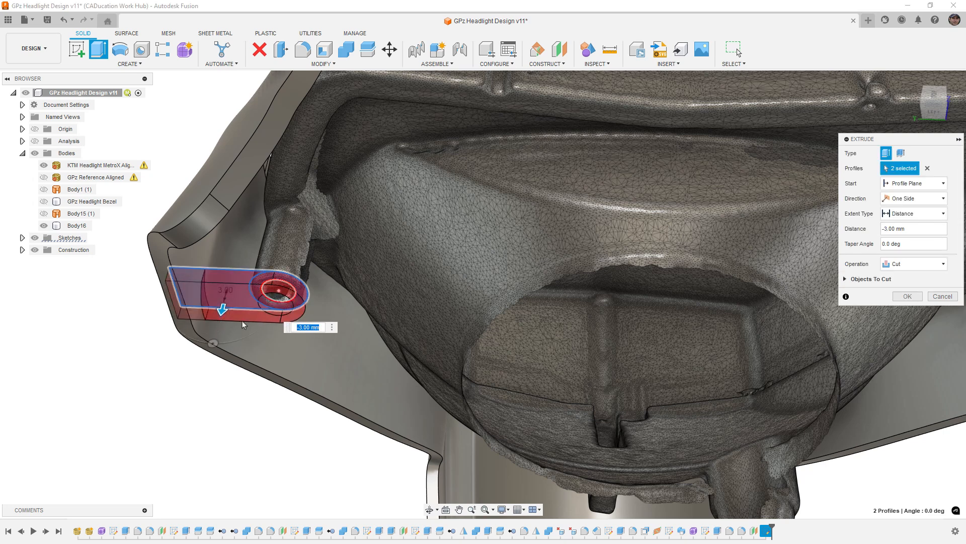
{"action": "middle_click_drag", "start_coordinate": [224, 294], "coordinate": [248, 316], "text": "shift"}
{"action": "left_click", "coordinate": [914, 264]}
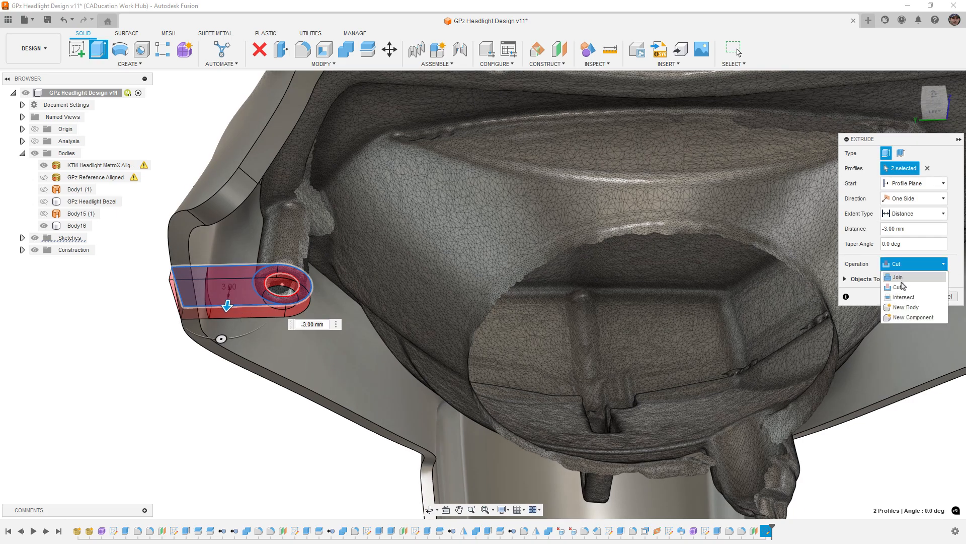
{"action": "left_click", "coordinate": [913, 308]}
{"action": "left_click", "coordinate": [913, 285]}
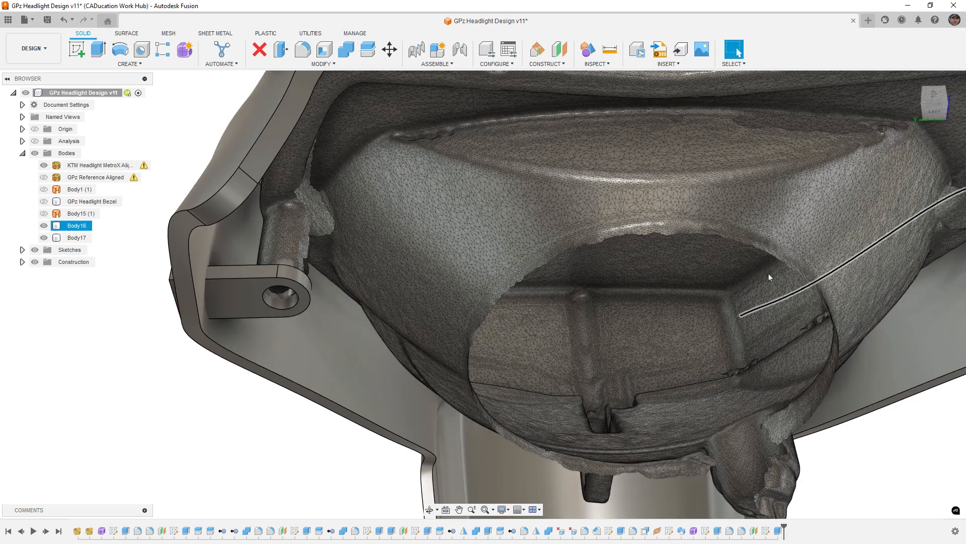
Step: Mirror the mounting tab body across the central XZ plane as a new body
{"action": "scroll", "coordinate": [272, 285], "scroll_direction": "down", "scroll_amount": 1}
{"action": "middle_click_drag", "start_coordinate": [271, 295], "coordinate": [280, 285], "text": "shift"}
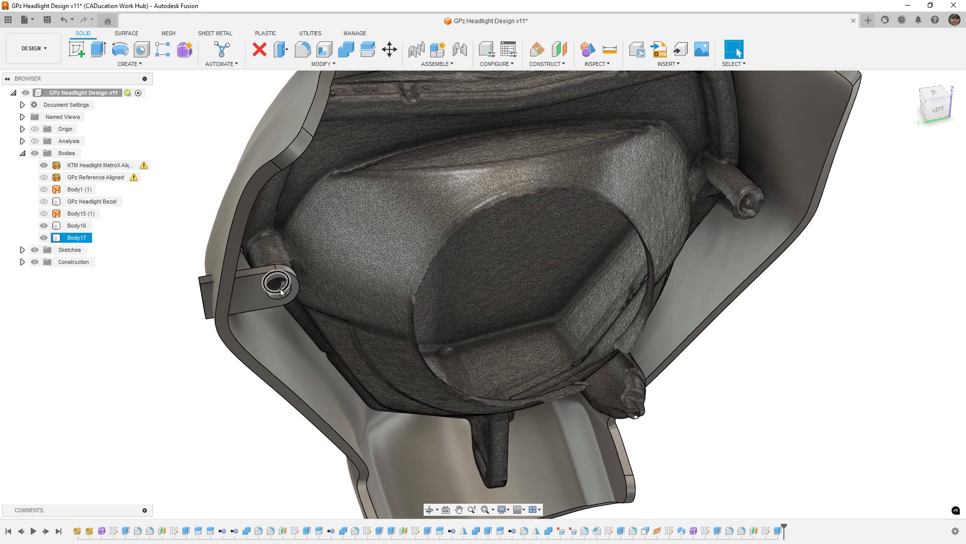
{"action": "left_click", "coordinate": [131, 64]}
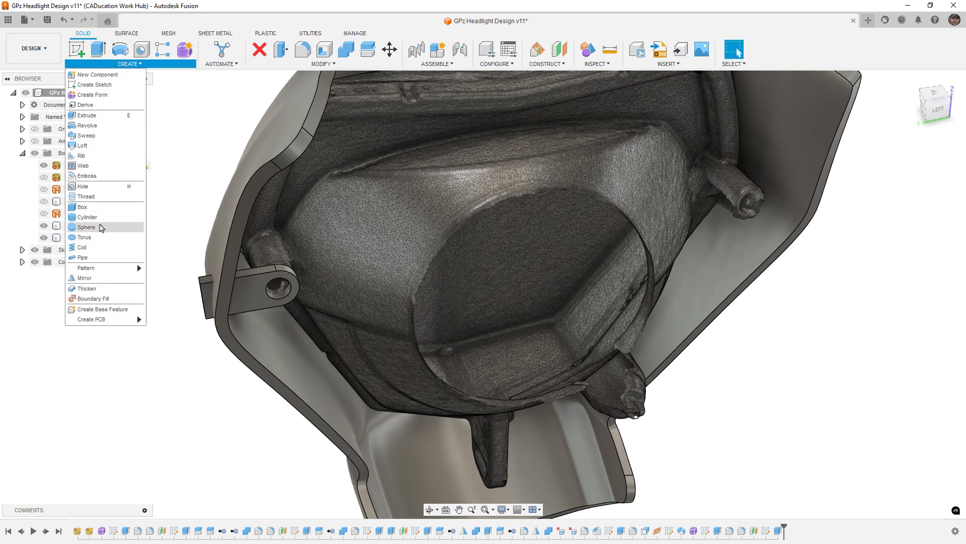
{"action": "left_click", "coordinate": [104, 277]}
{"action": "left_click", "coordinate": [77, 237]}
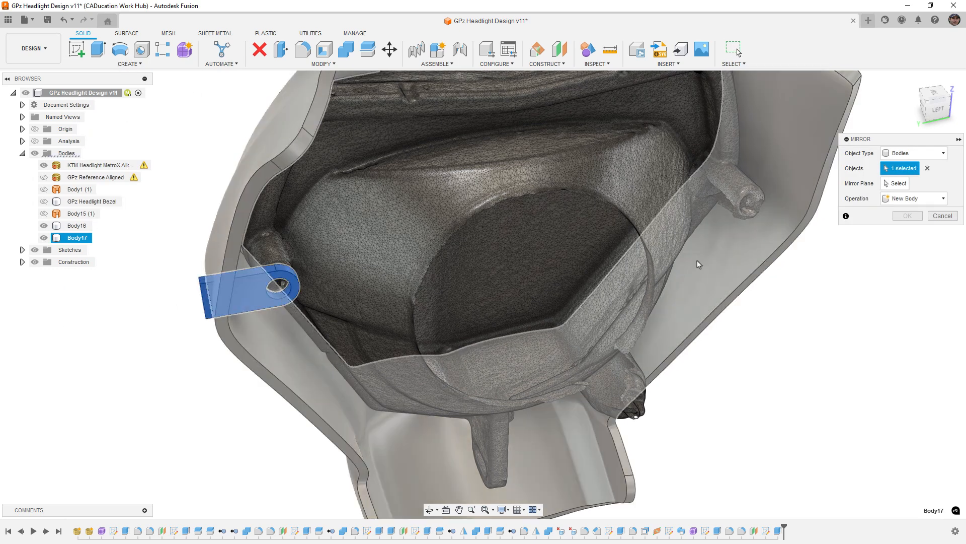
{"action": "left_click", "coordinate": [888, 184]}
{"action": "scroll", "coordinate": [314, 214], "scroll_direction": "down", "scroll_amount": 2}
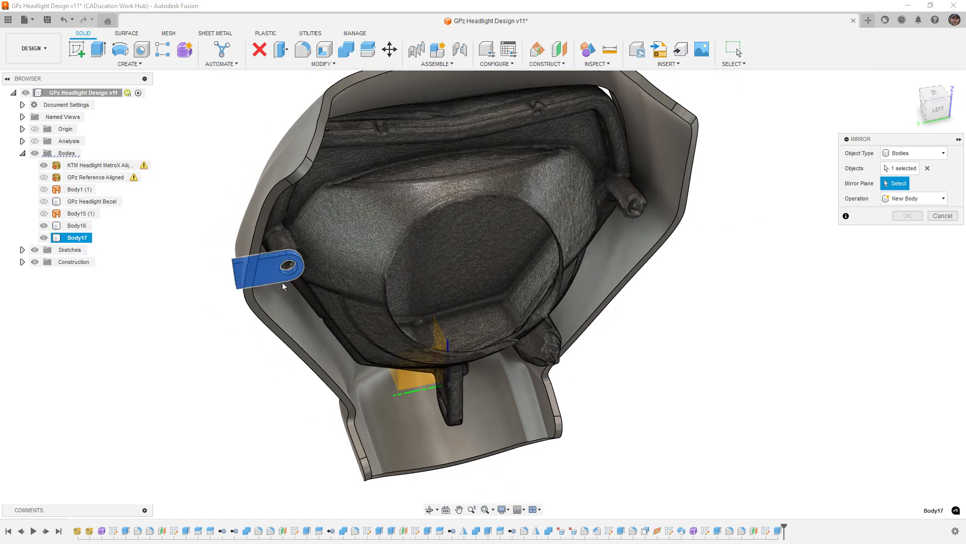
{"action": "middle_click_drag", "start_coordinate": [283, 285], "coordinate": [371, 312], "text": "shift"}
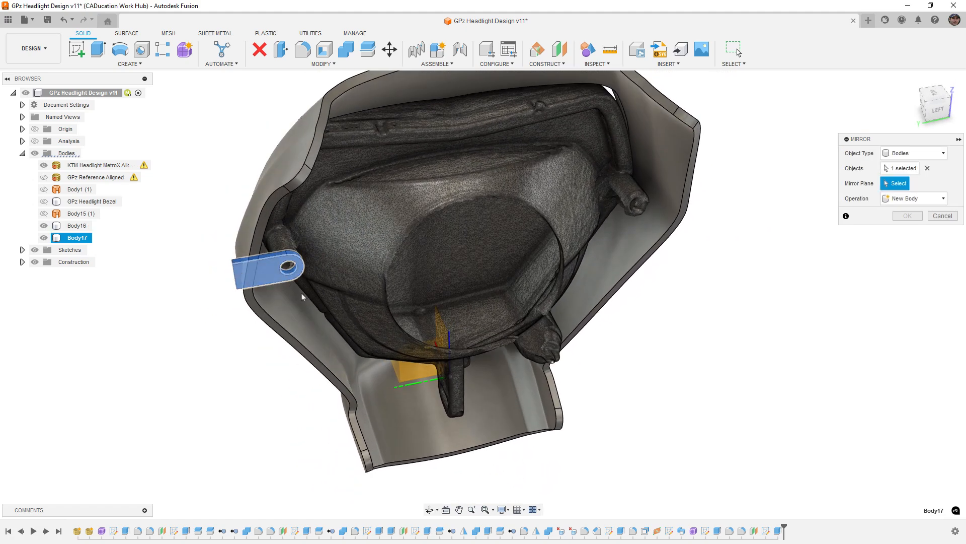
{"action": "left_click", "coordinate": [441, 332]}
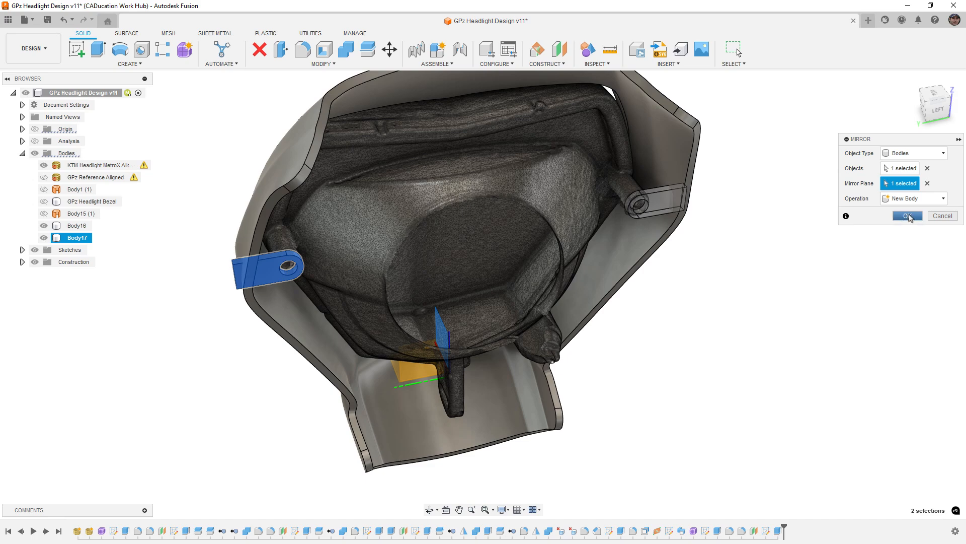
{"action": "left_click", "coordinate": [909, 217]}
Step: Split the original mounting tab body using the shroud's outer side face as the splitting tool
{"action": "mouse_move", "coordinate": [675, 254]}
{"action": "middle_mouse_down", "text": "shift"}
{"action": "mouse_move", "coordinate": [665, 247]}
{"action": "mouse_move", "coordinate": [677, 255]}
{"action": "middle_mouse_up", "text": "shift"}
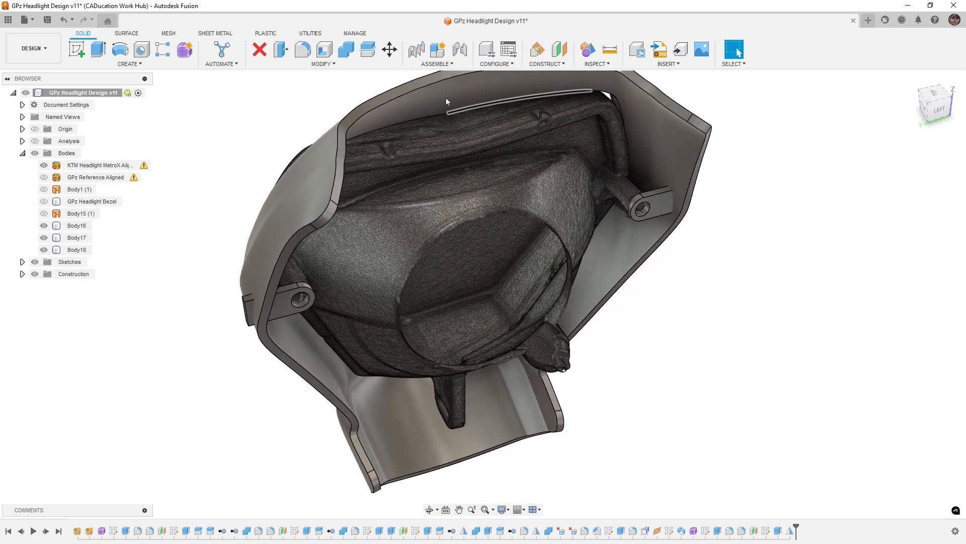
{"action": "left_click", "coordinate": [370, 50]}
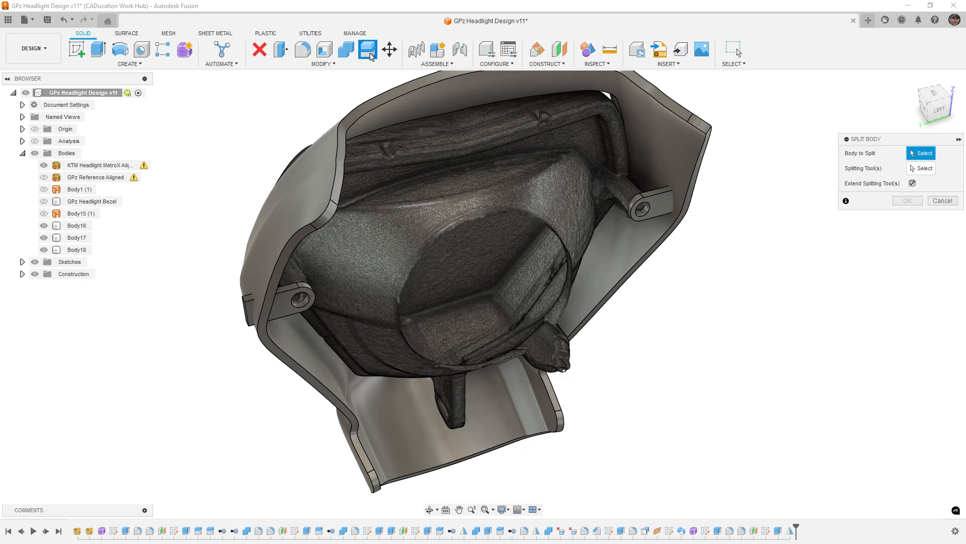
{"action": "left_click", "coordinate": [297, 302]}
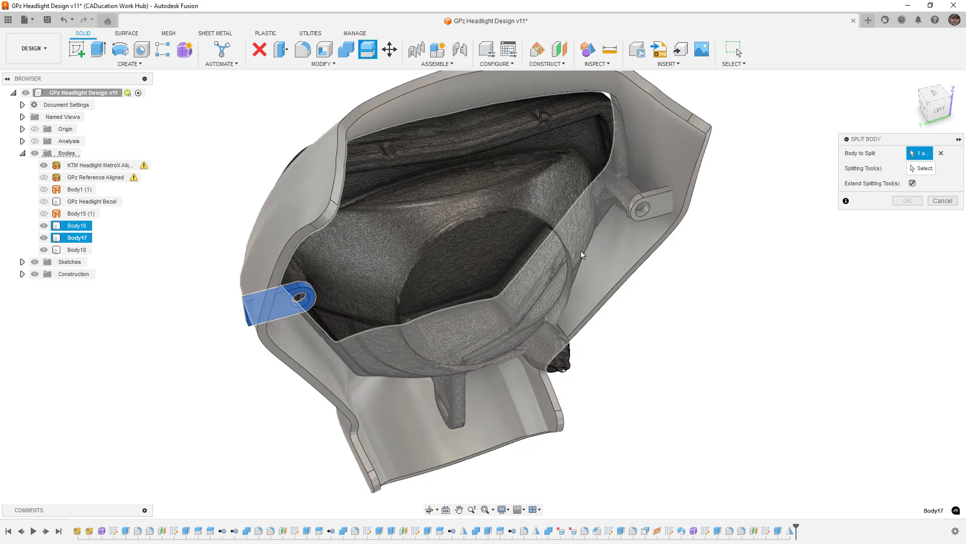
{"action": "left_click", "coordinate": [257, 265]}
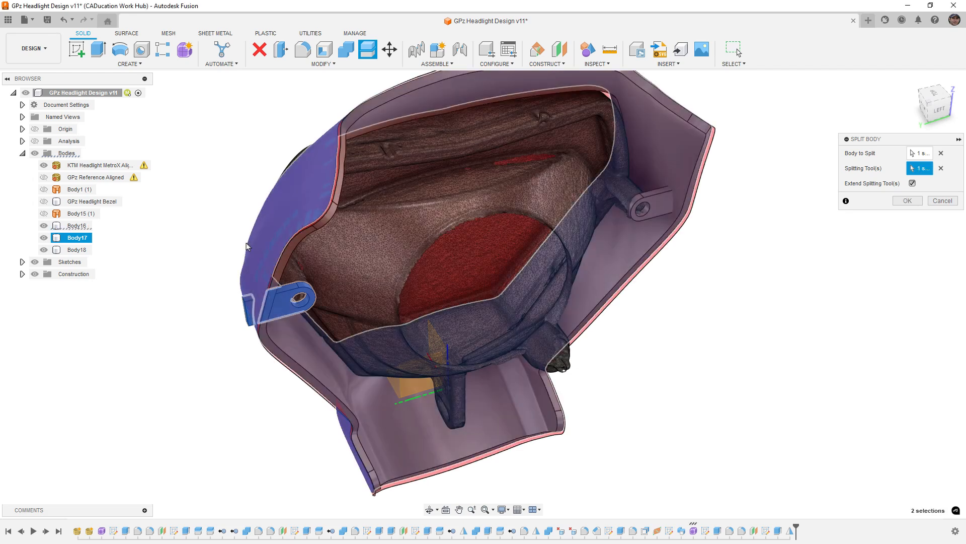
{"action": "left_click", "coordinate": [908, 200]}
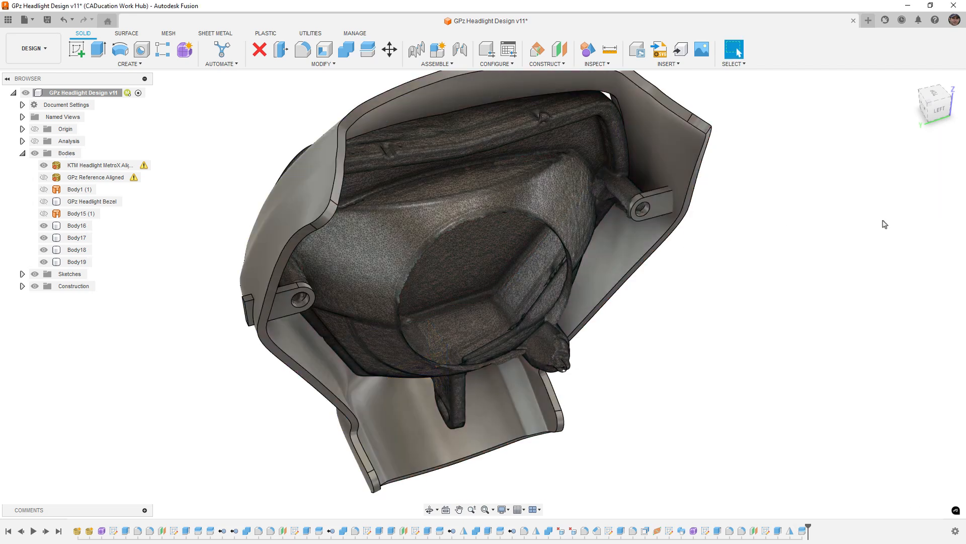
Step: Split the mirrored mounting tab body with the shroud's outer face on the opposite side
{"action": "right_click", "coordinate": [737, 234]}
{"action": "left_click", "coordinate": [736, 201]}
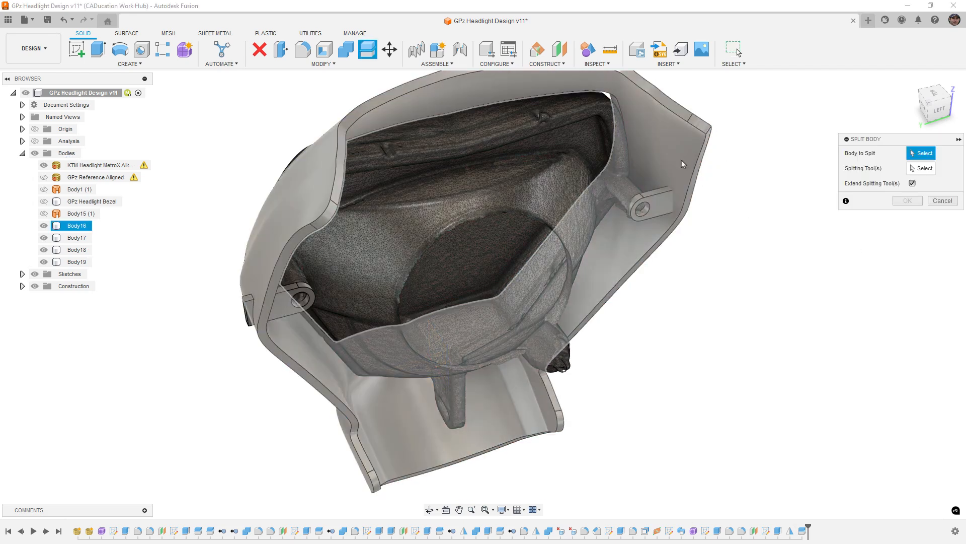
{"action": "left_click", "coordinate": [654, 200]}
{"action": "middle_click_drag", "start_coordinate": [739, 193], "coordinate": [871, 183], "text": "shift"}
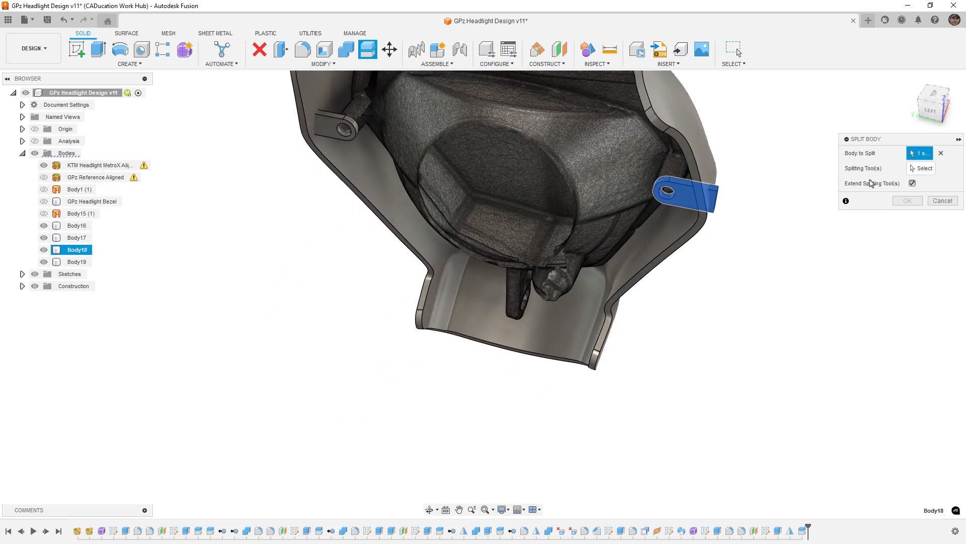
{"action": "left_click", "coordinate": [921, 169]}
{"action": "left_click", "coordinate": [702, 151]}
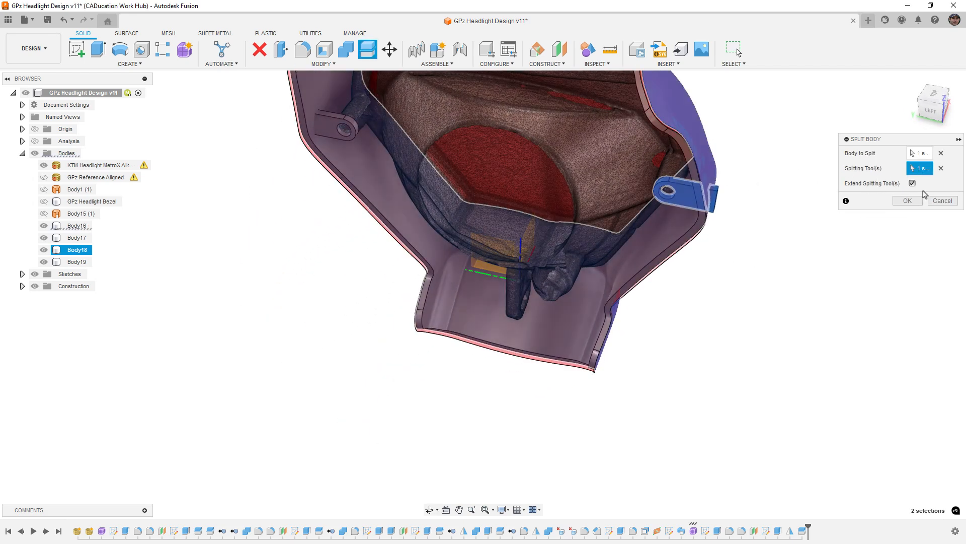
{"action": "left_click", "coordinate": [907, 200]}
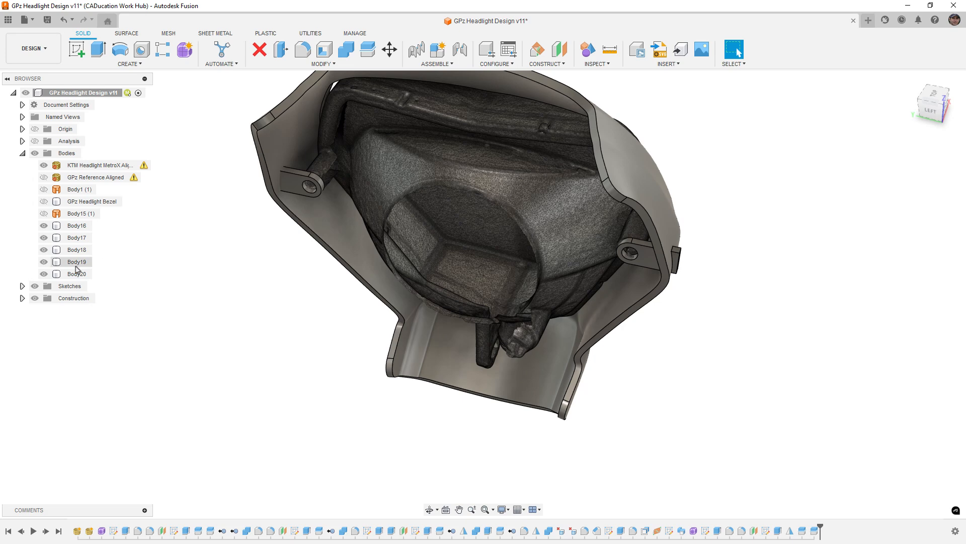
Step: Hide and remove the two cut-off tab pieces, Body19 and Body20, that stick out beyond the shroud wall
{"action": "left_click", "coordinate": [64, 275]}
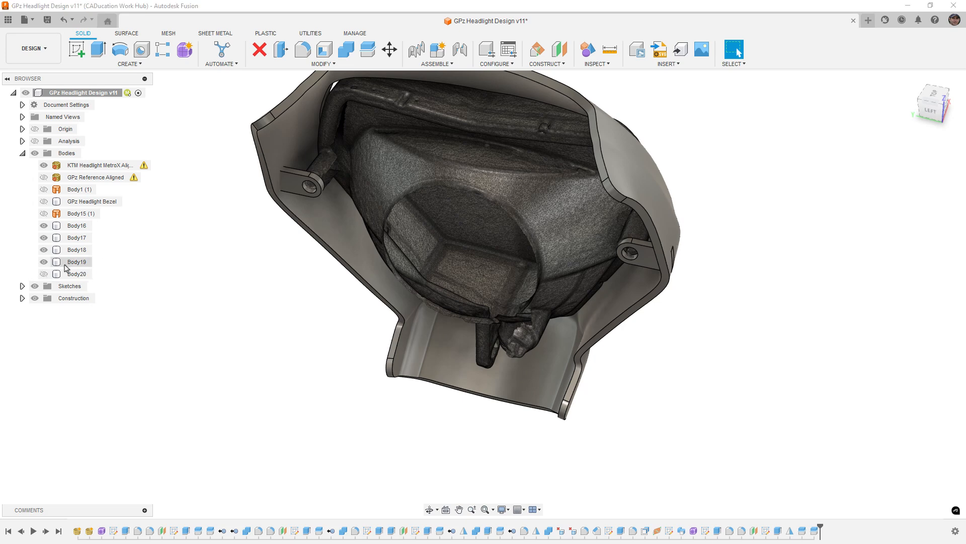
{"action": "left_click", "coordinate": [44, 262]}
{"action": "middle_click_drag", "start_coordinate": [207, 263], "coordinate": [228, 209], "text": "shift"}
{"action": "left_click", "coordinate": [301, 188]}
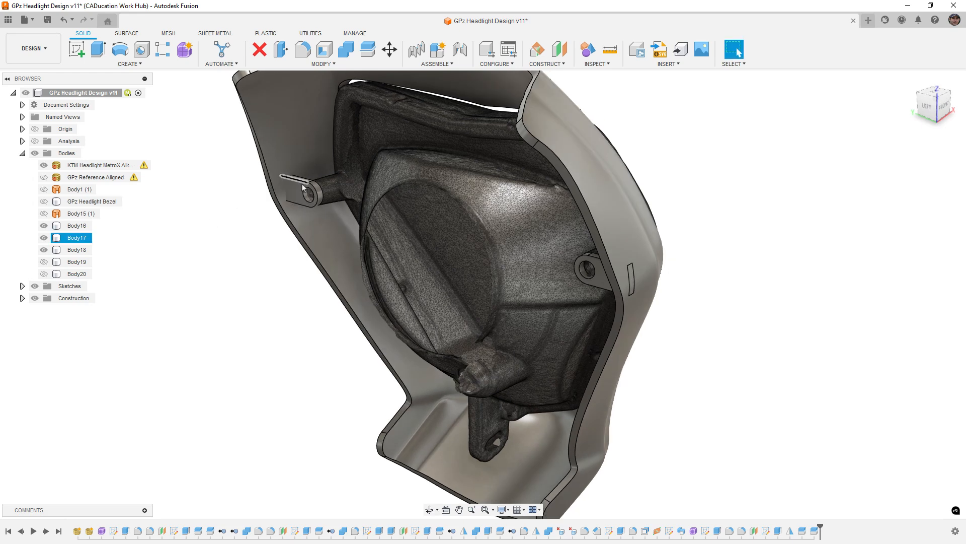
{"action": "left_click", "coordinate": [263, 196]}
{"action": "left_click", "coordinate": [77, 262]}
{"action": "left_click", "coordinate": [77, 274], "text": "ctrl"}
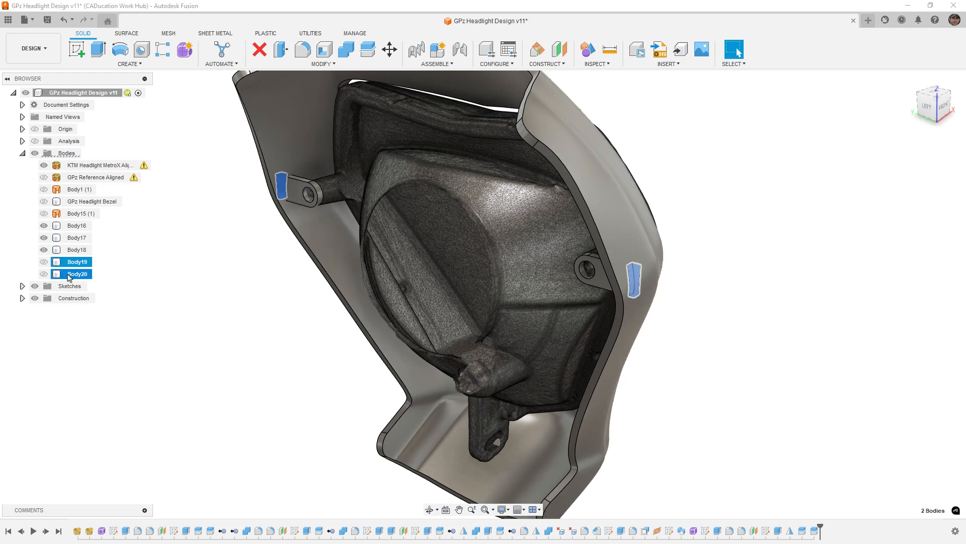
{"action": "right_click", "coordinate": [71, 275]}
{"action": "left_click", "coordinate": [89, 411]}
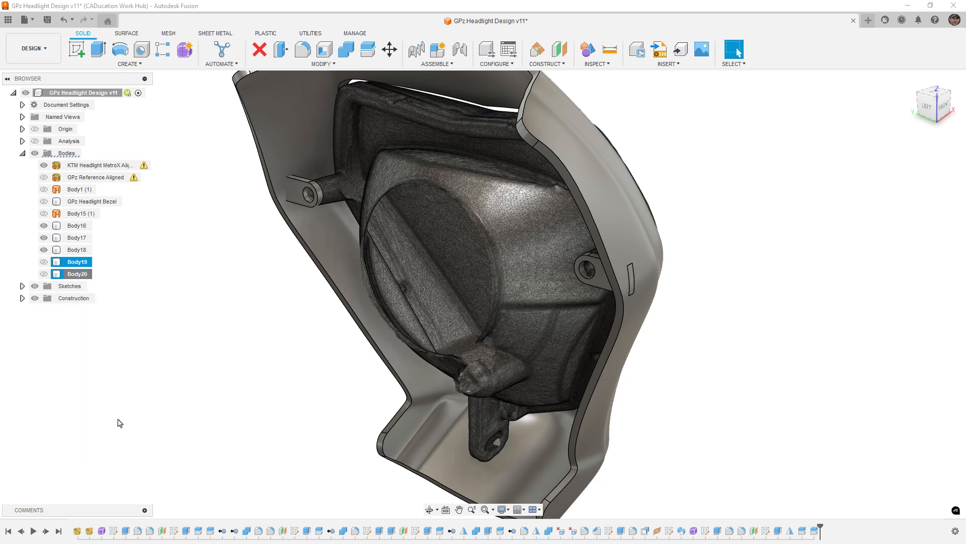
Step: Join both trimmed mounting tabs to the shroud body with Combine
{"action": "left_click", "coordinate": [346, 48]}
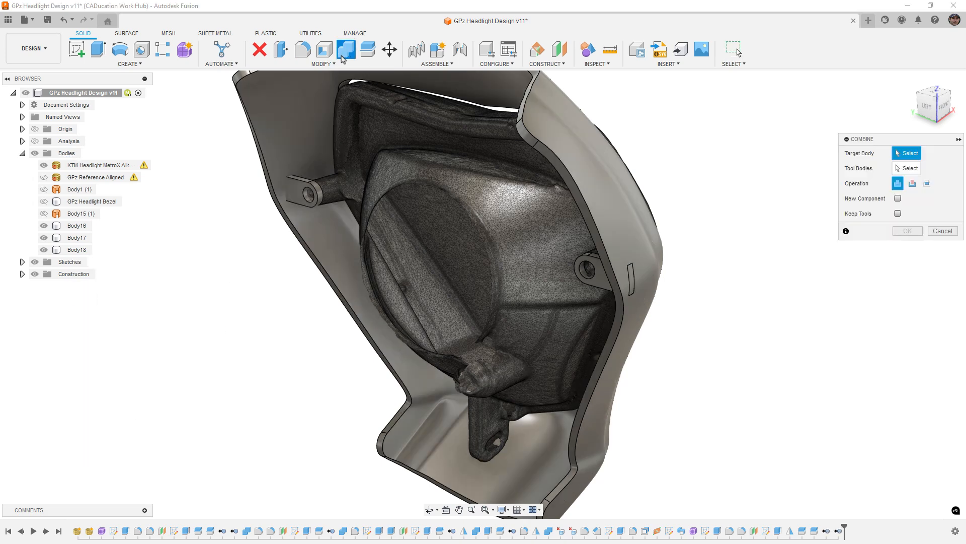
{"action": "left_click", "coordinate": [276, 112]}
{"action": "left_click", "coordinate": [306, 193]}
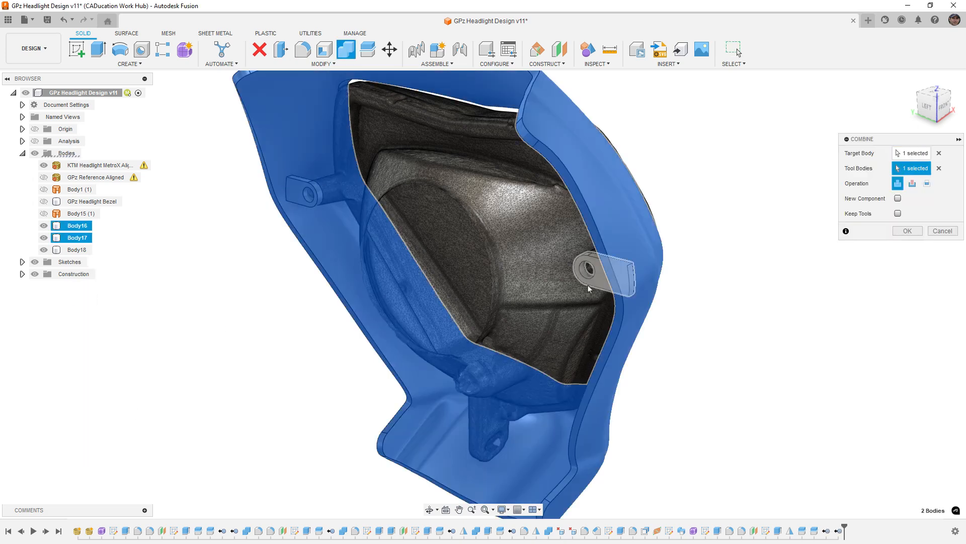
{"action": "left_click", "coordinate": [908, 231]}
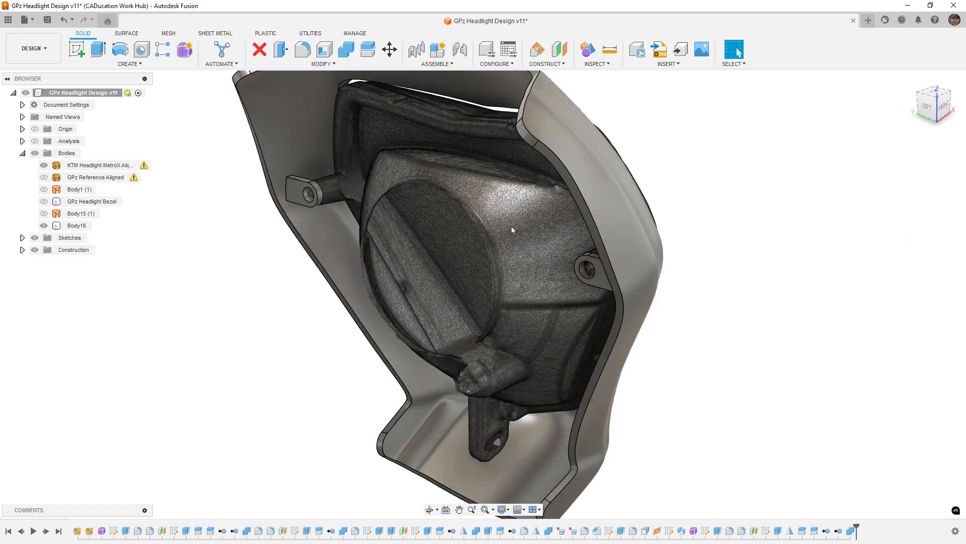
Step: Examine the joined side tabs and the scanned headlight's lower slotted bracket from several angles
{"action": "middle_click_drag", "start_coordinate": [511, 225], "coordinate": [468, 258], "text": "shift"}
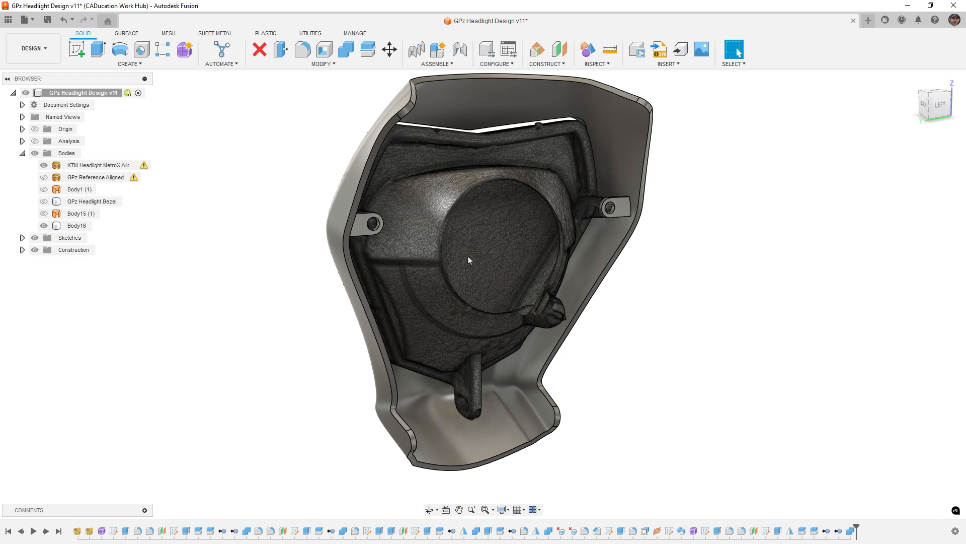
{"action": "left_click", "coordinate": [584, 197]}
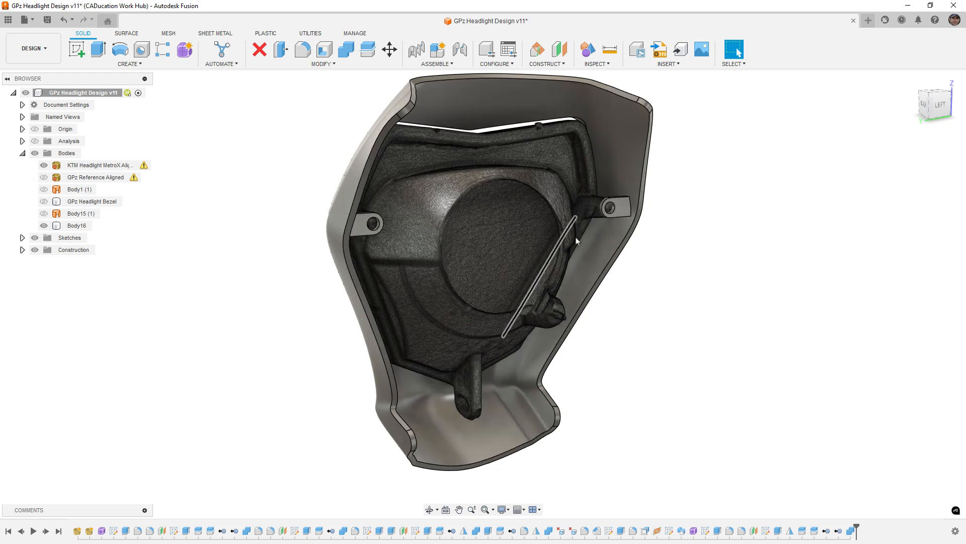
{"action": "middle_click_drag", "start_coordinate": [619, 208], "coordinate": [642, 244], "text": "shift"}
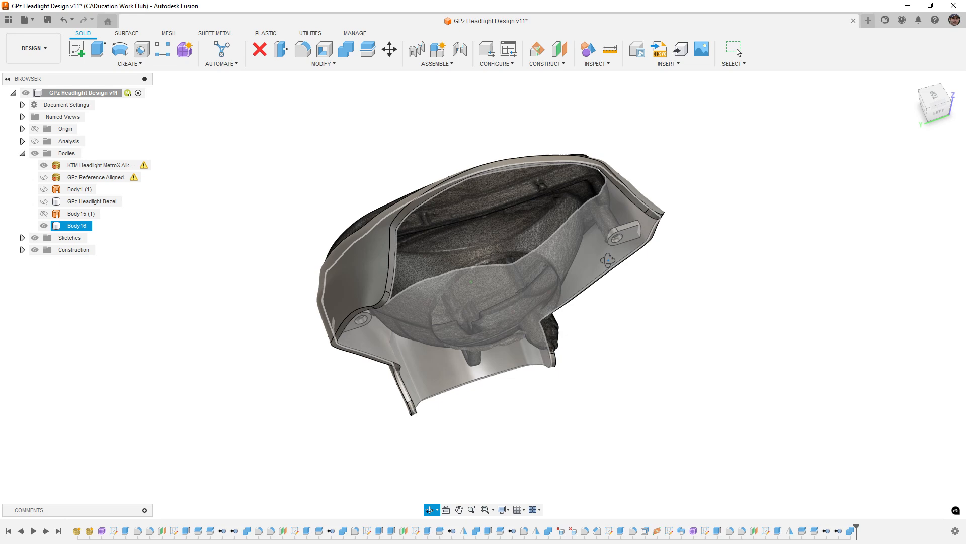
{"action": "left_click", "coordinate": [645, 253]}
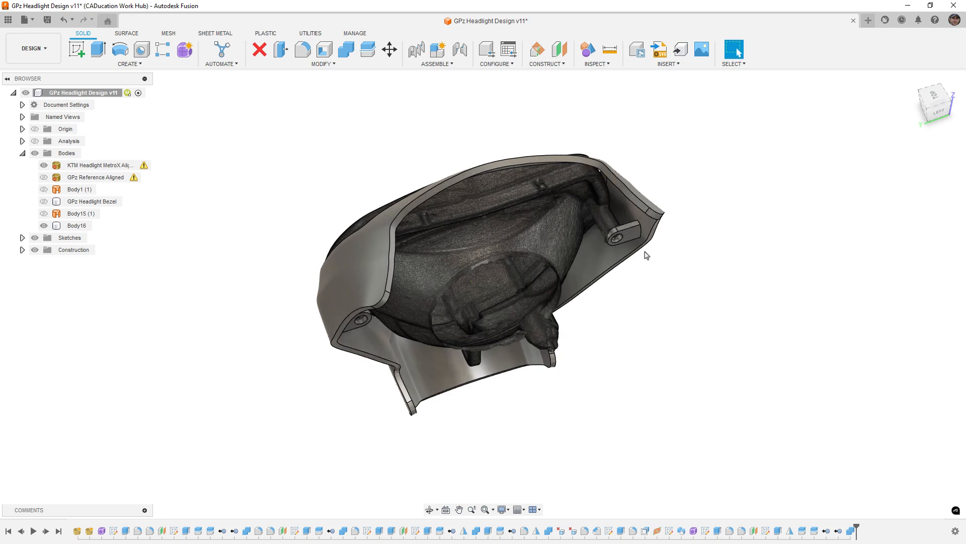
{"action": "middle_click_drag", "start_coordinate": [610, 277], "coordinate": [574, 173], "text": "shift"}
{"action": "scroll", "coordinate": [481, 420], "scroll_direction": "up", "scroll_amount": 8}
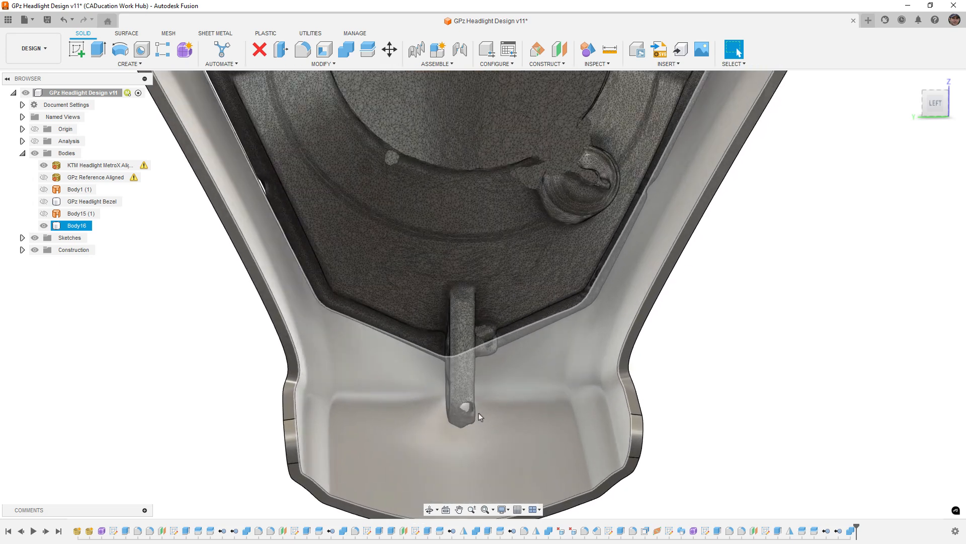
{"action": "middle_click_drag", "start_coordinate": [475, 405], "coordinate": [379, 315], "text": "shift"}
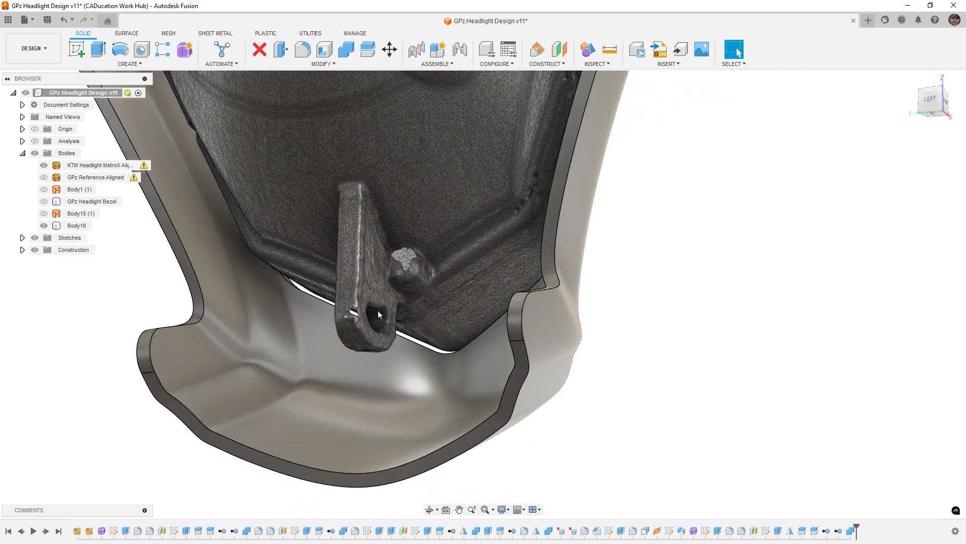
{"action": "scroll", "coordinate": [406, 322], "scroll_direction": "down", "scroll_amount": 3}
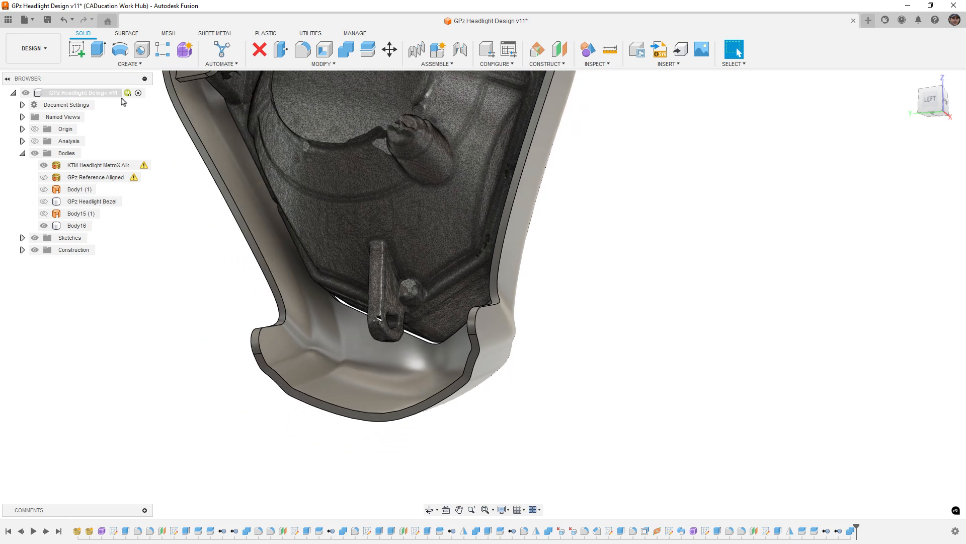
Step: Start a sketch on the central XZ plane and slice the model at the sketch plane to expose the lower bracket
{"action": "left_click", "coordinate": [78, 49]}
{"action": "scroll", "coordinate": [347, 222], "scroll_direction": "down", "scroll_amount": 3}
{"action": "middle_click_drag", "start_coordinate": [358, 258], "coordinate": [397, 241], "text": "shift"}
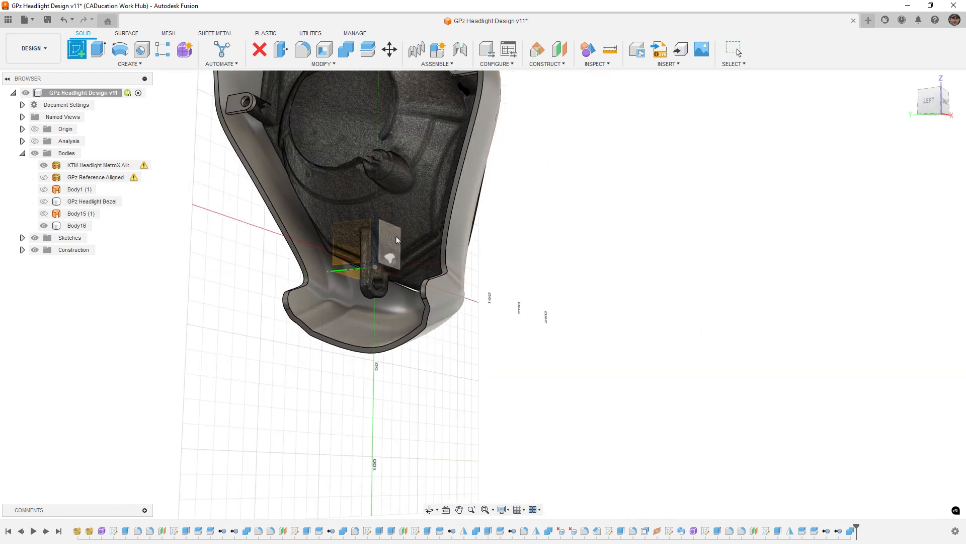
{"action": "left_click", "coordinate": [395, 240]}
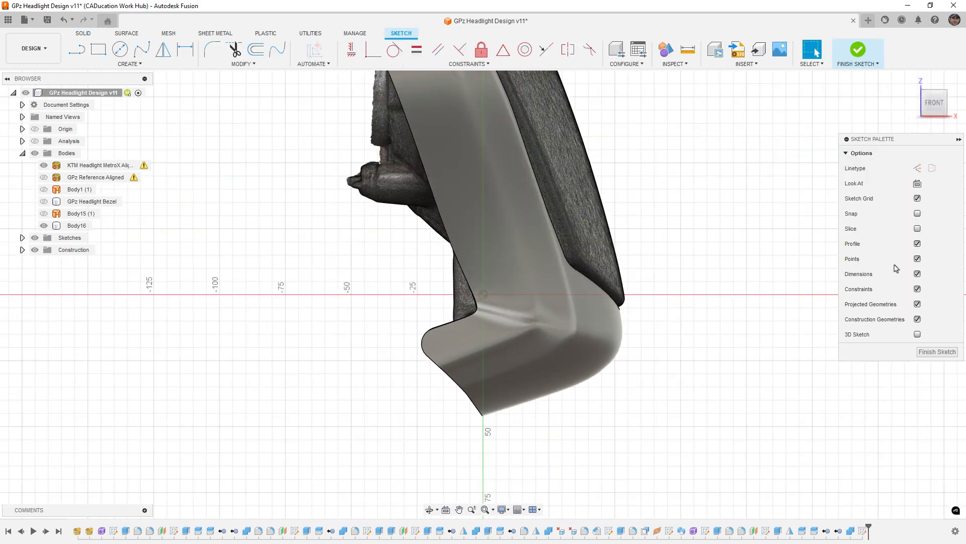
{"action": "left_click", "coordinate": [918, 228]}
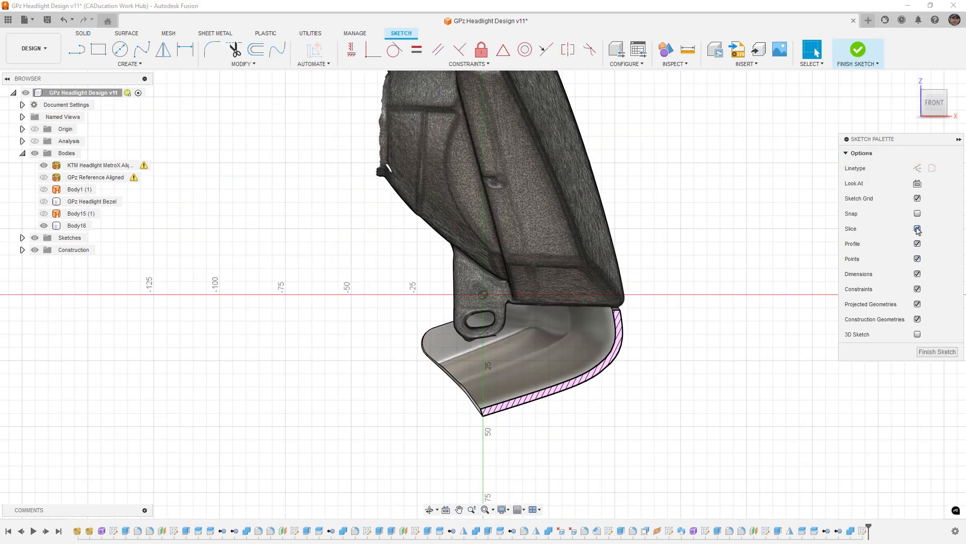
{"action": "left_click", "coordinate": [481, 334]}
{"action": "scroll", "coordinate": [481, 333], "scroll_direction": "up", "scroll_amount": 3}
{"action": "scroll", "coordinate": [483, 330], "scroll_direction": "up", "scroll_amount": 3}
{"action": "key", "text": "Escape"}
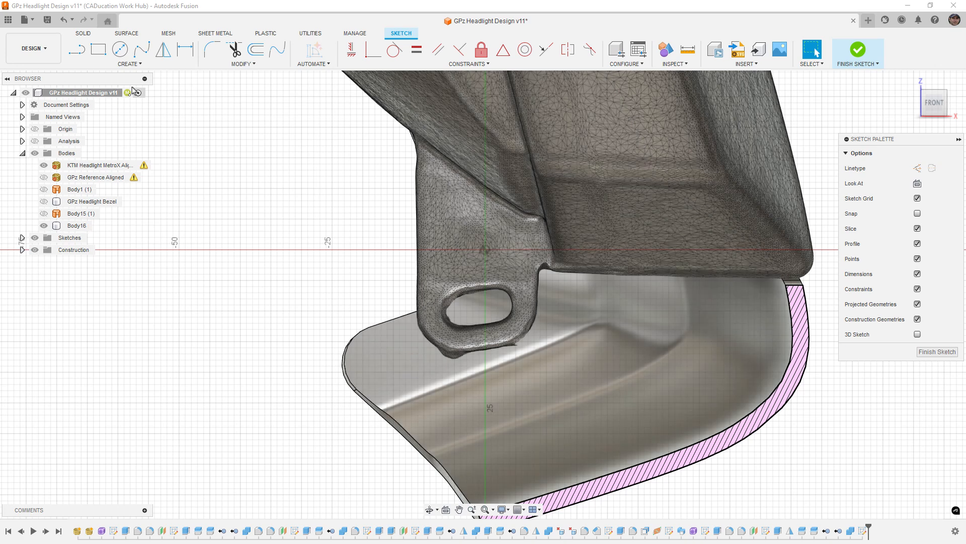
Step: Draw two concentric circles, 5 mm and 10 mm in diameter, centred in the lower bracket's slot
{"action": "left_click", "coordinate": [121, 53]}
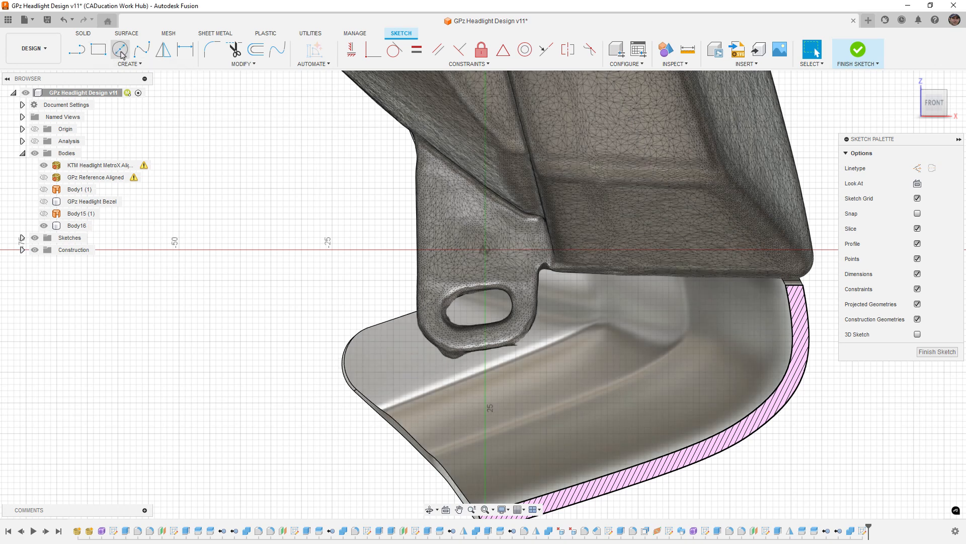
{"action": "left_click", "coordinate": [479, 306]}
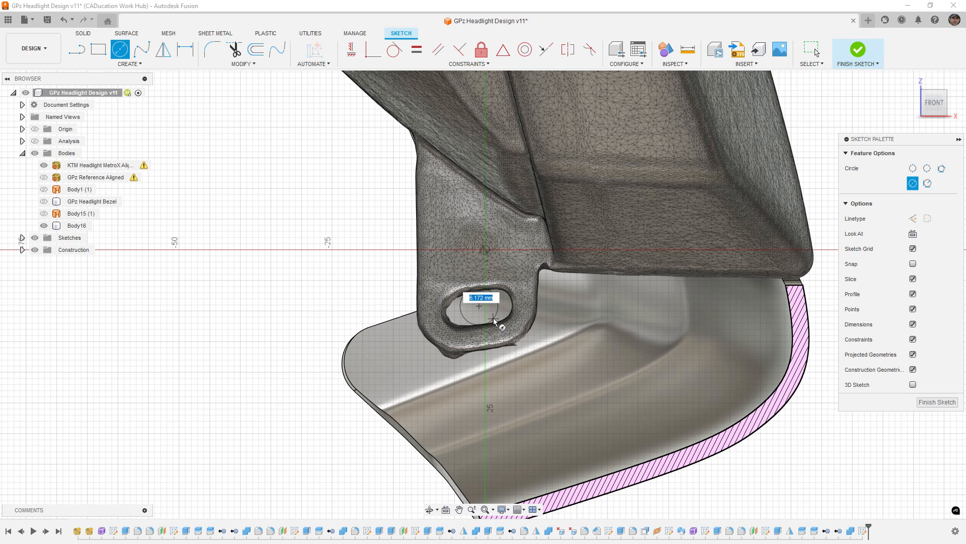
{"action": "type", "text": "5.5"}
{"action": "key", "text": "Return"}
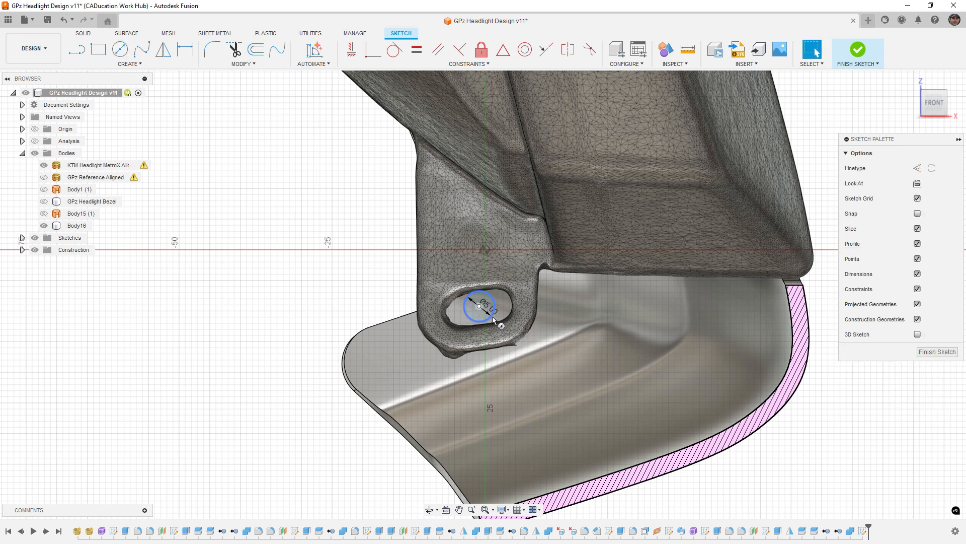
{"action": "key", "text": "c"}
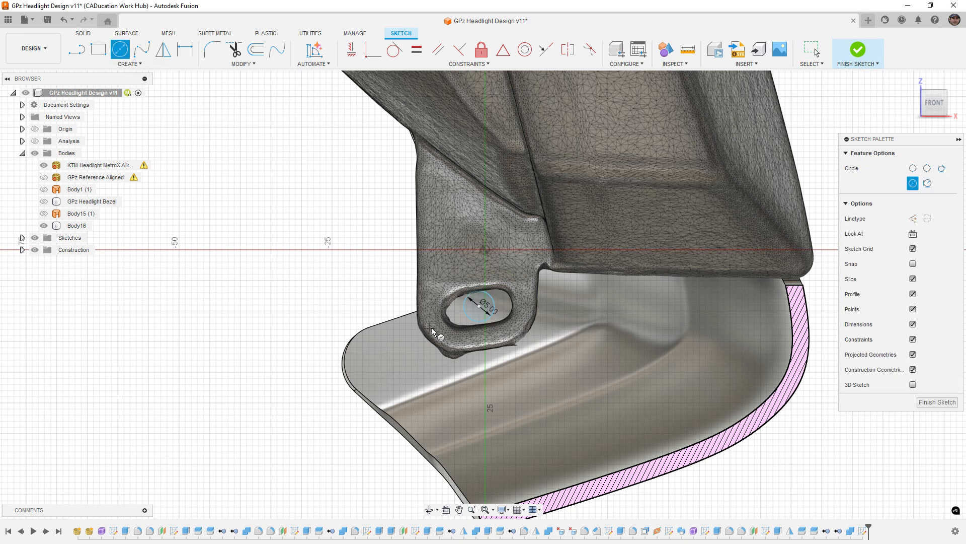
{"action": "left_click", "coordinate": [481, 308]}
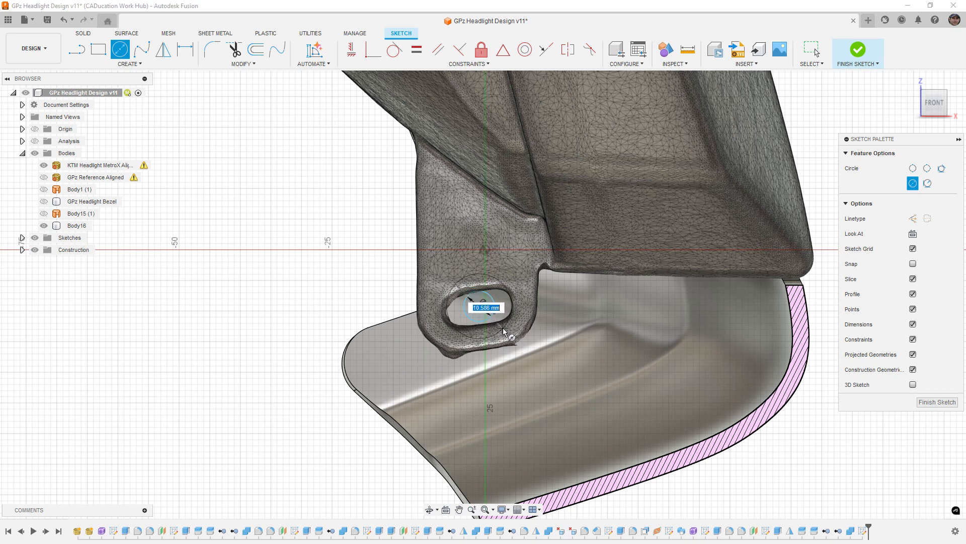
{"action": "type", "text": "10"}
{"action": "key", "text": "Return"}
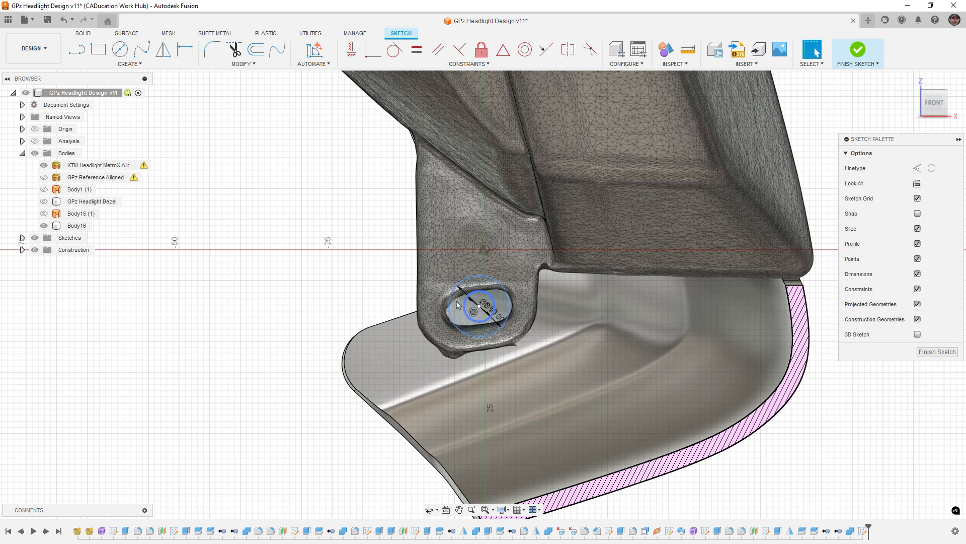
Step: Draw three connected lines from the outer circle down past the shroud's lower wall, across, and back to the circle, forming a tapered tab outline
{"action": "left_click", "coordinate": [76, 48]}
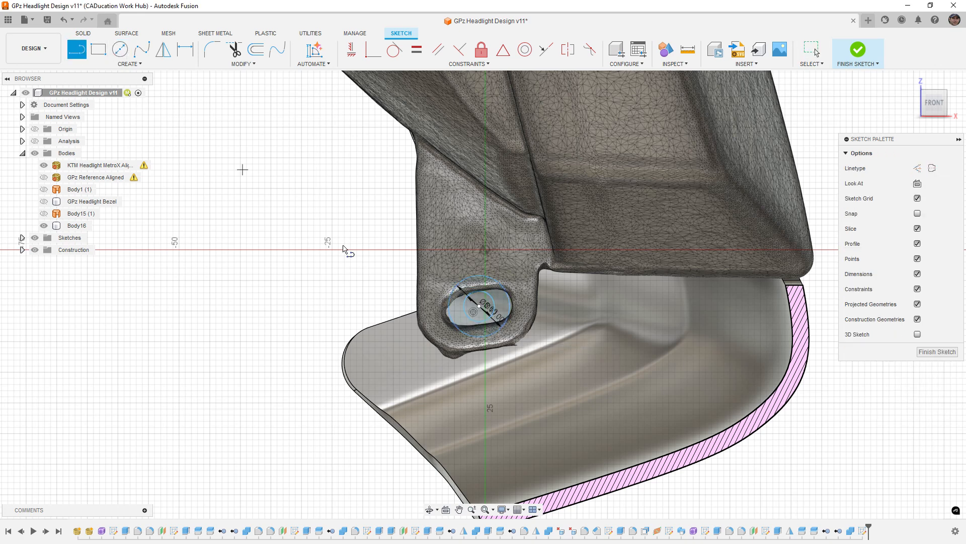
{"action": "left_click", "coordinate": [450, 309]}
{"action": "scroll", "coordinate": [445, 400], "scroll_direction": "down", "scroll_amount": 3}
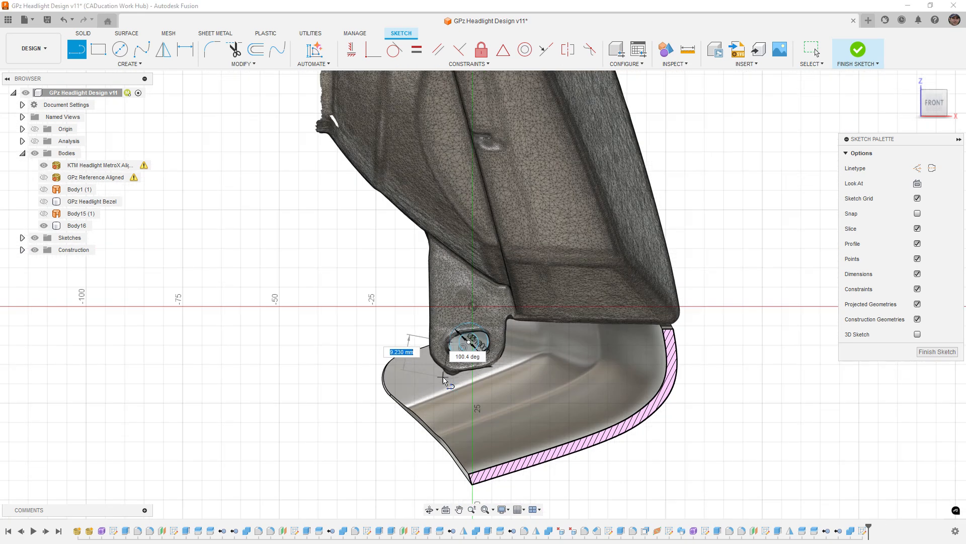
{"action": "scroll", "coordinate": [444, 380], "scroll_direction": "down", "scroll_amount": 1}
{"action": "middle_click_drag", "start_coordinate": [452, 384], "coordinate": [451, 315]}
{"action": "scroll", "coordinate": [451, 315], "scroll_direction": "up", "scroll_amount": 1}
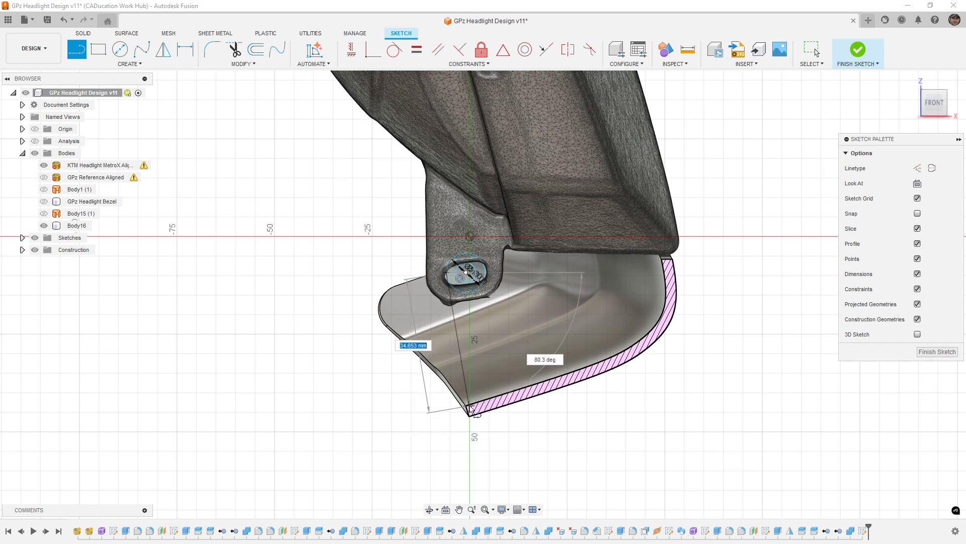
{"action": "left_click", "coordinate": [488, 434]}
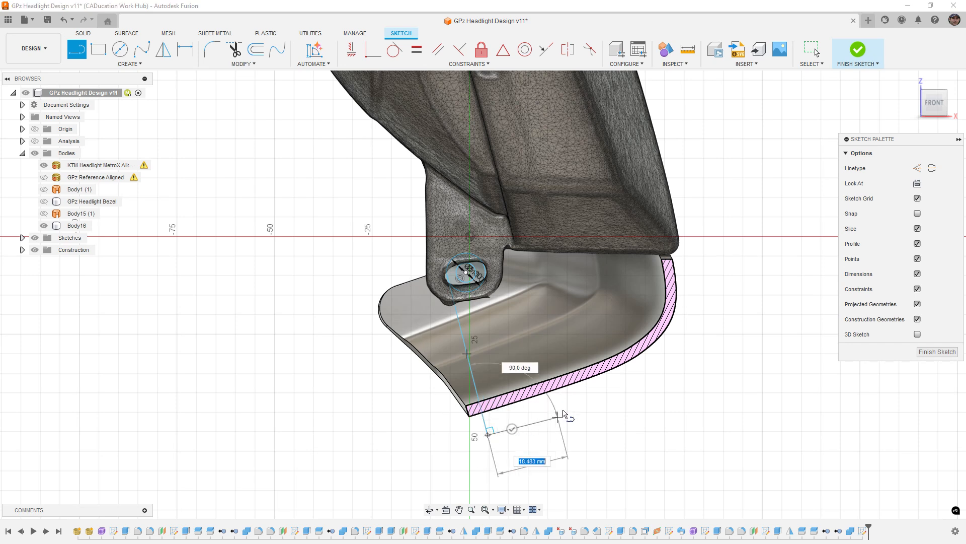
{"action": "left_click", "coordinate": [589, 392]}
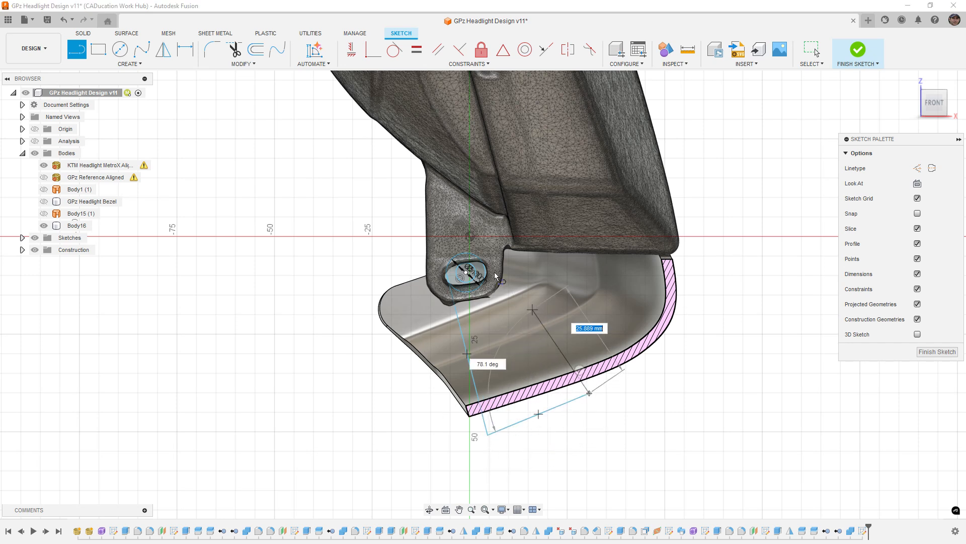
{"action": "left_click", "coordinate": [478, 261]}
Step: Make the two long tab lines tangent to the outer 10 mm circle and finish the sketch
{"action": "left_click", "coordinate": [393, 50]}
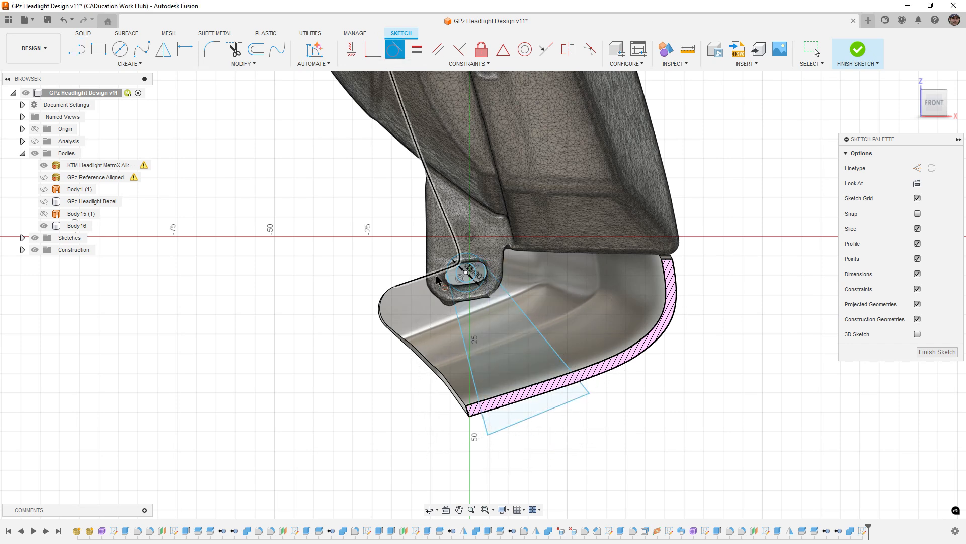
{"action": "left_click", "coordinate": [459, 293]}
{"action": "left_click", "coordinate": [459, 294]}
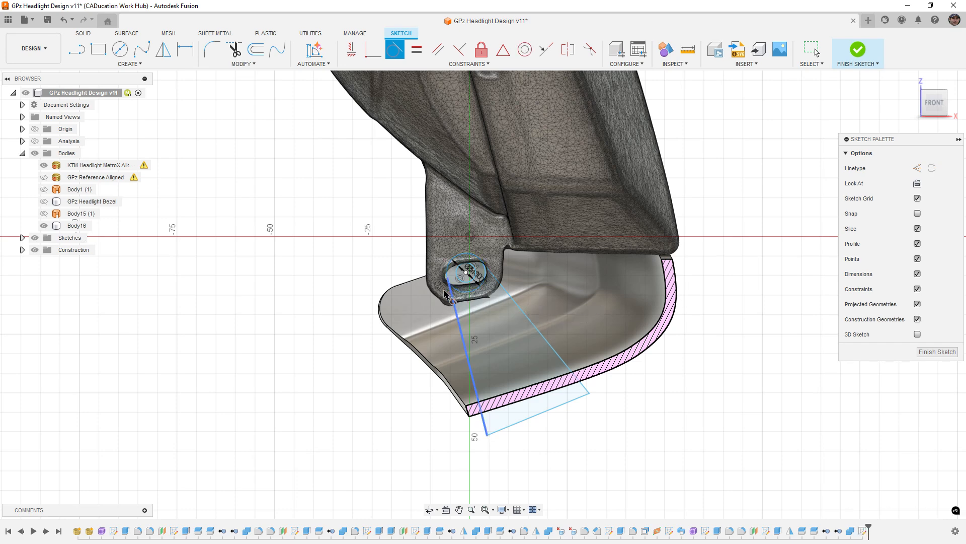
{"action": "left_click", "coordinate": [859, 50]}
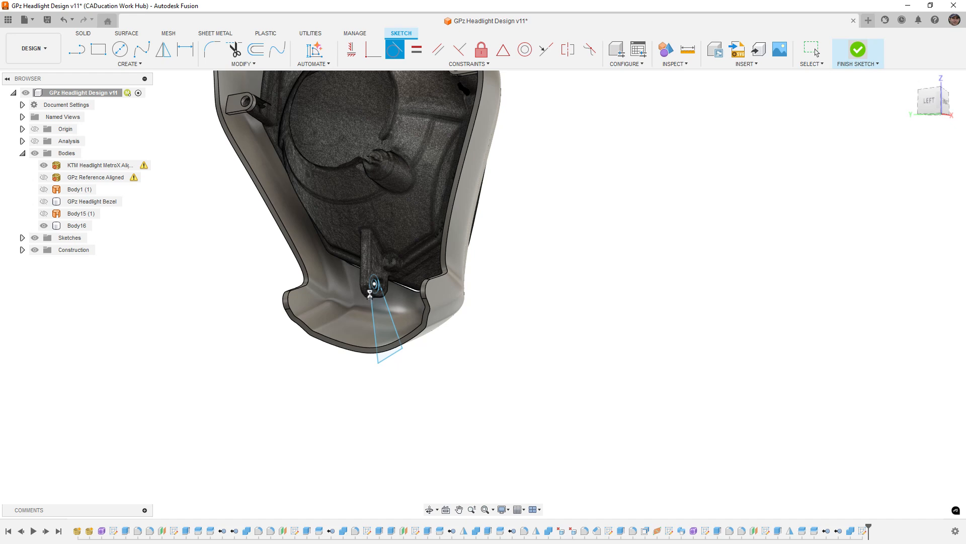
Step: Start extruding the ring and the tapered tab profile, with the start offset -3 mm from the sketch plane
{"action": "scroll", "coordinate": [375, 285], "scroll_direction": "up", "scroll_amount": 5}
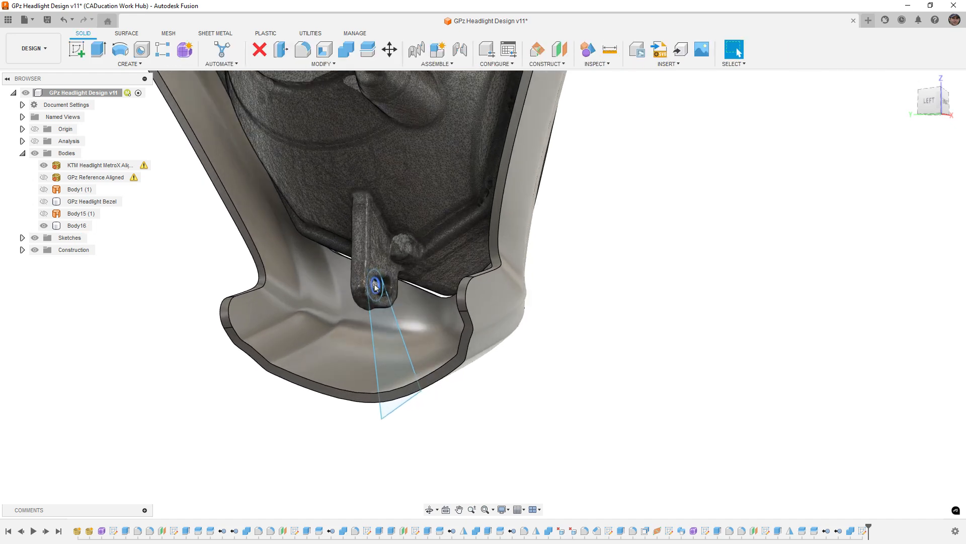
{"action": "left_click", "coordinate": [375, 286]}
{"action": "key", "text": "e"}
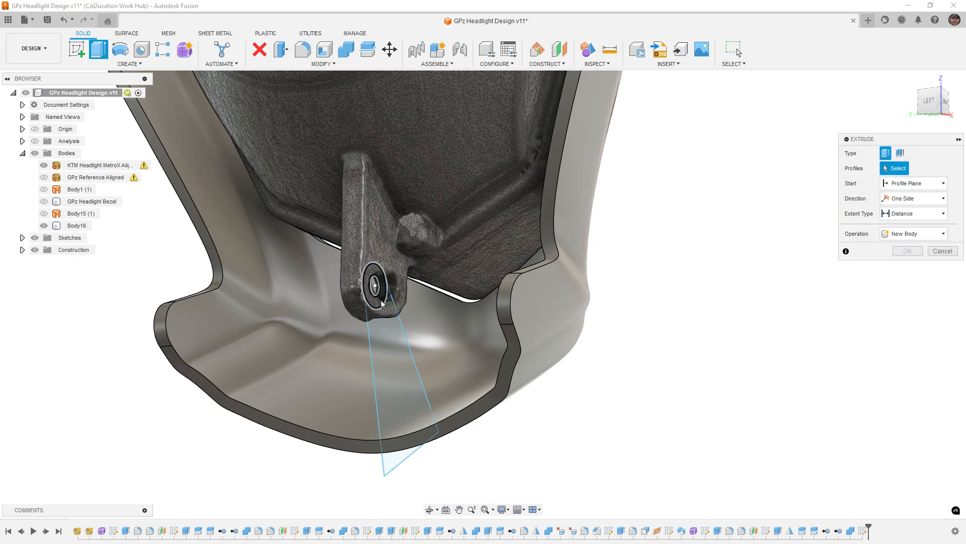
{"action": "middle_click_drag", "start_coordinate": [387, 325], "coordinate": [406, 324], "text": "shift"}
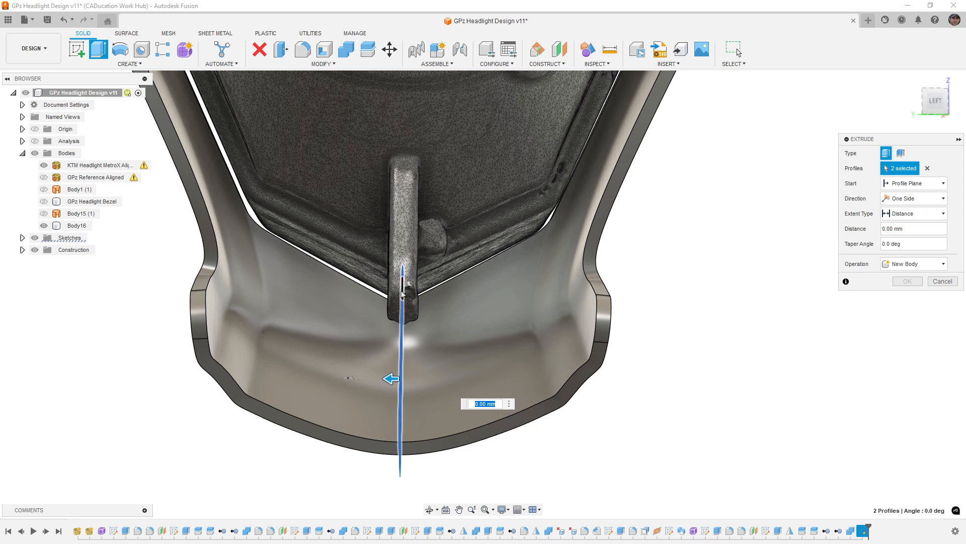
{"action": "left_click", "coordinate": [934, 184]}
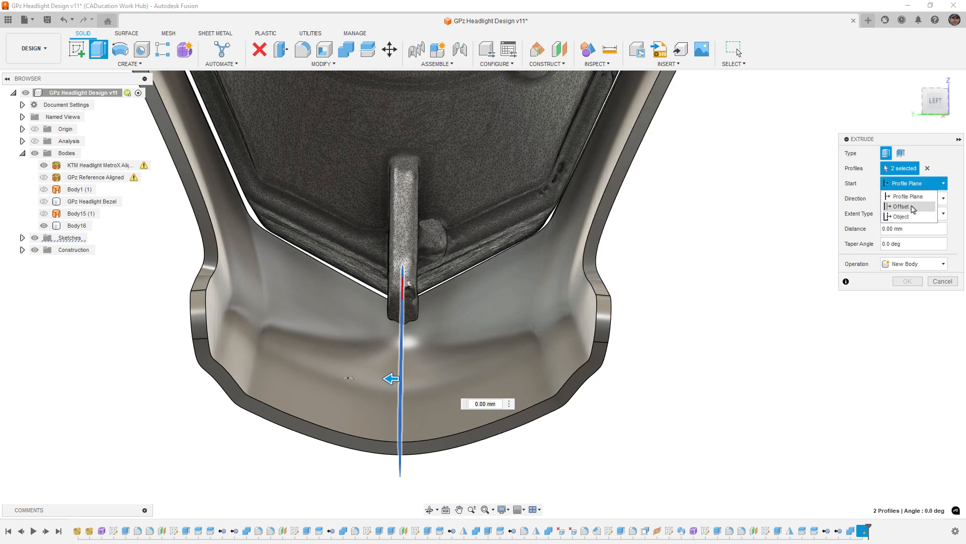
{"action": "left_click", "coordinate": [901, 206]}
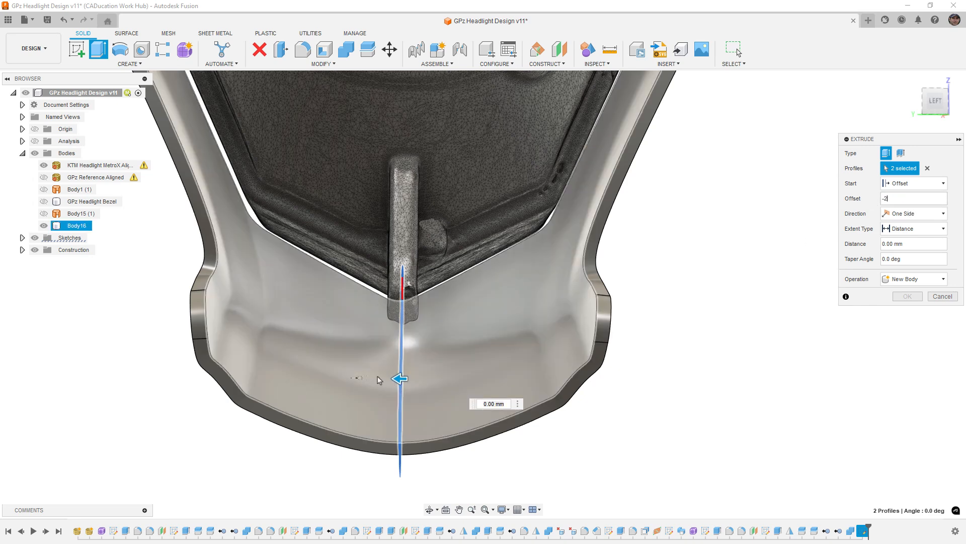
{"action": "left_click_drag", "start_coordinate": [392, 379], "coordinate": [448, 378]}
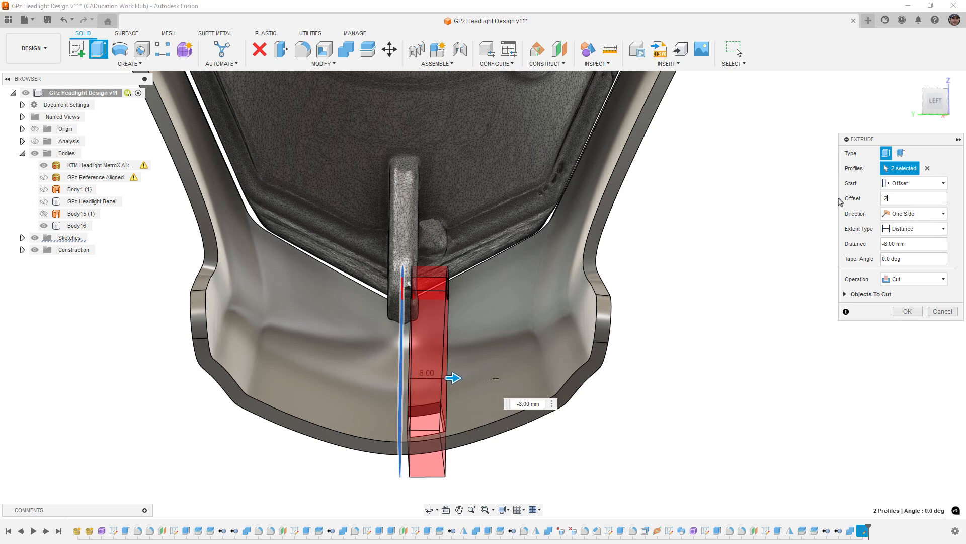
{"action": "type", "text": "-3"}
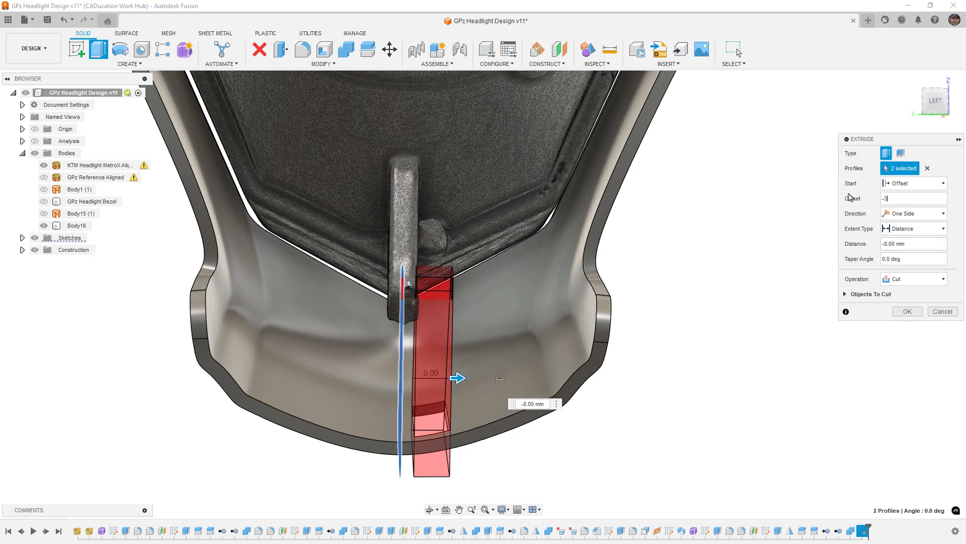
Step: Set the tab extrusion distance to -4 mm and create it as a new body
{"action": "middle_click_drag", "start_coordinate": [577, 237], "coordinate": [534, 245], "text": "shift"}
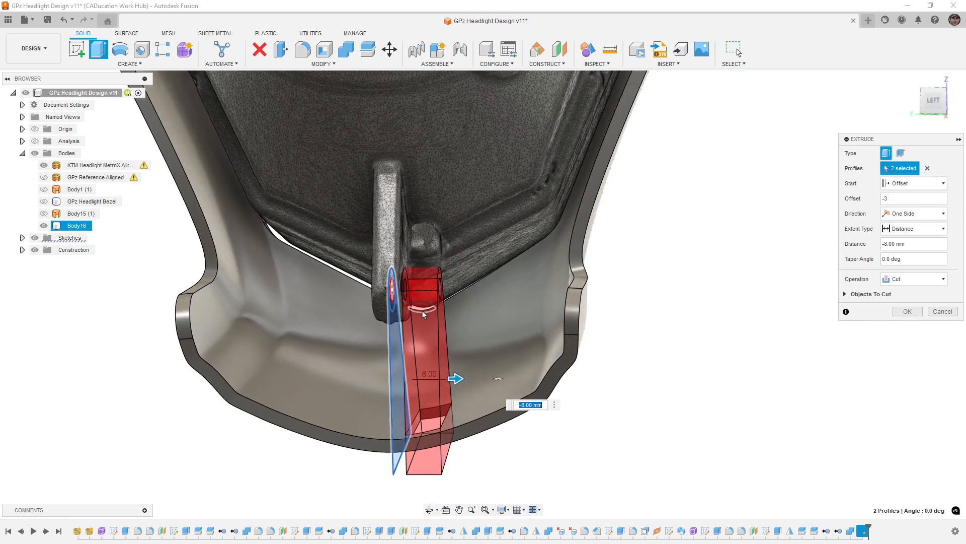
{"action": "scroll", "coordinate": [422, 310], "scroll_direction": "up", "scroll_amount": 3}
{"action": "scroll", "coordinate": [423, 310], "scroll_direction": "up", "scroll_amount": 1}
{"action": "left_click", "coordinate": [923, 246]}
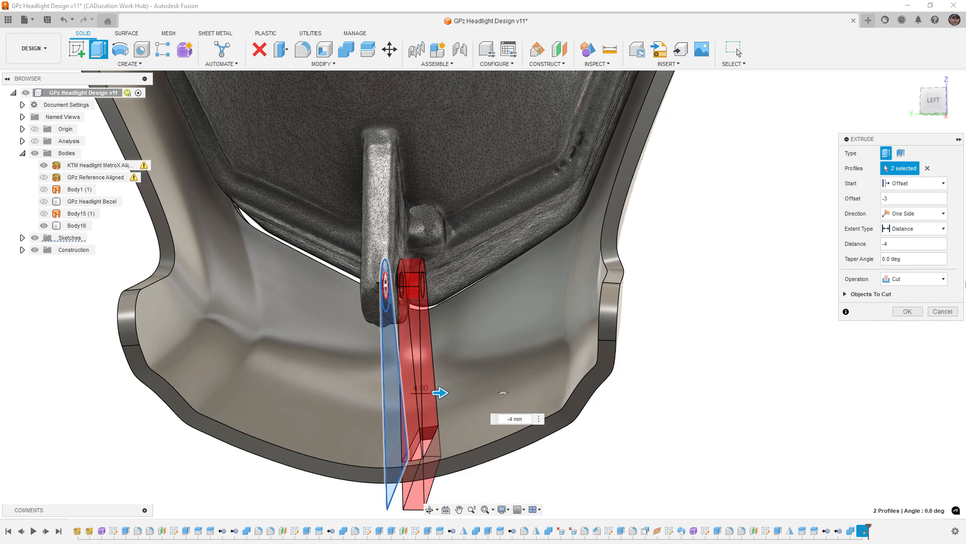
{"action": "left_click", "coordinate": [926, 279]}
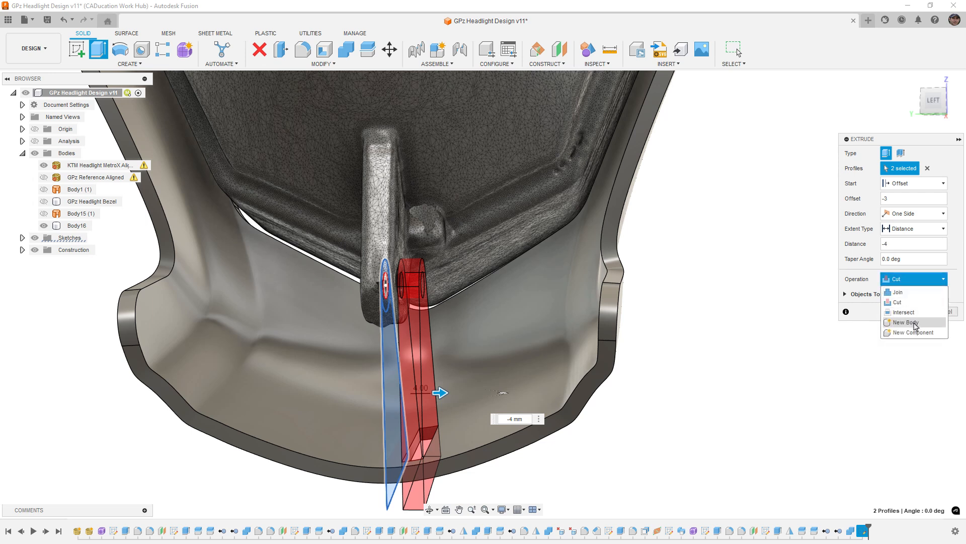
{"action": "left_click", "coordinate": [915, 323]}
{"action": "left_click", "coordinate": [894, 248]}
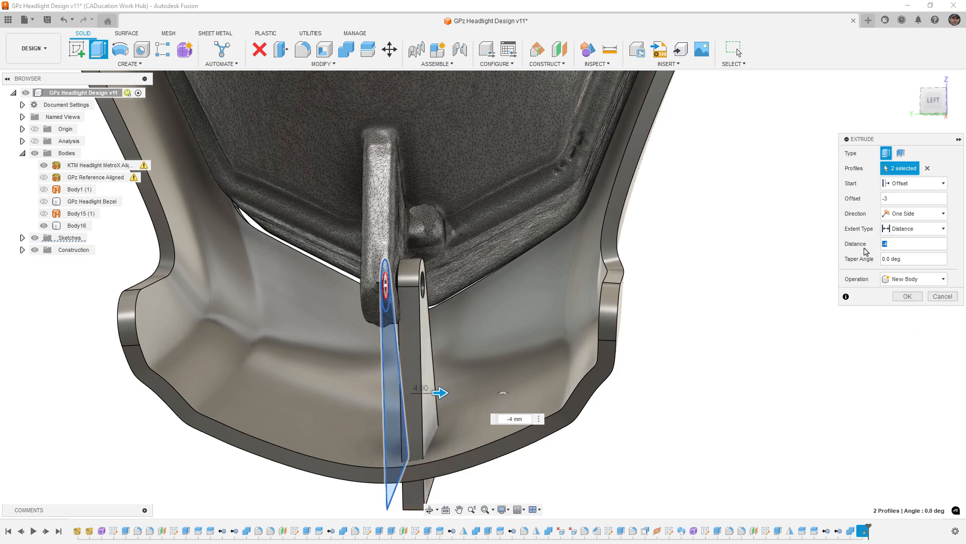
{"action": "left_click", "coordinate": [901, 295]}
{"action": "middle_click_drag", "start_coordinate": [503, 322], "coordinate": [391, 147], "text": "shift"}
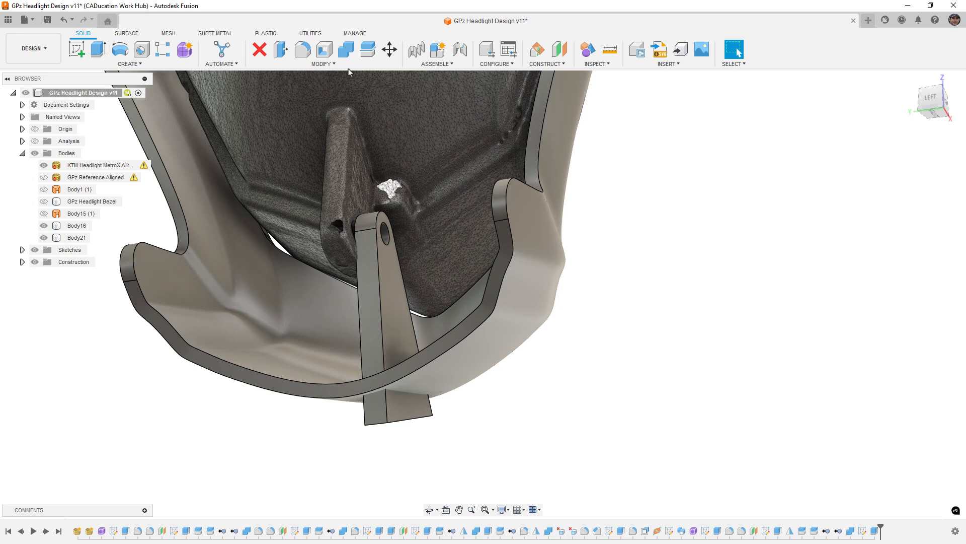
Step: Try to split the new tab body using the shroud's outer face as the splitting tool
{"action": "left_click", "coordinate": [368, 49]}
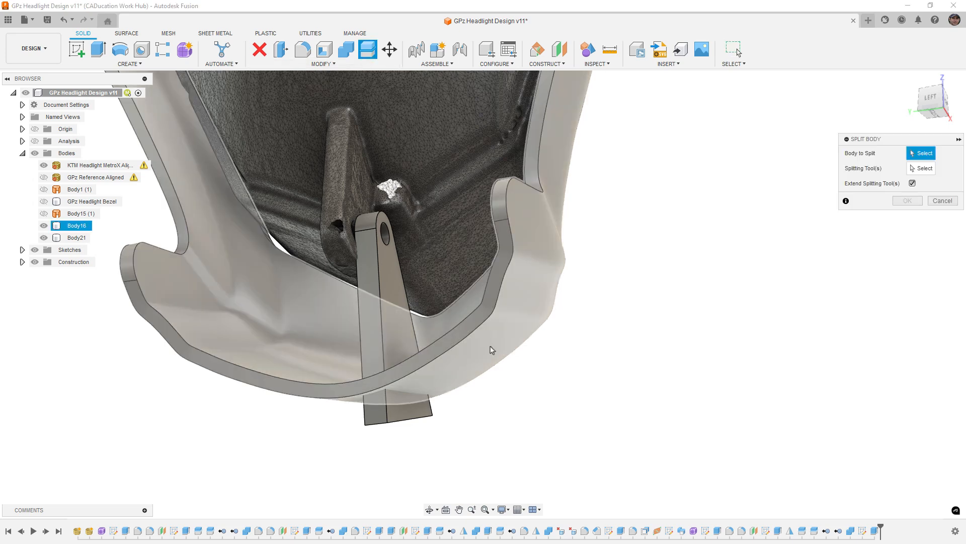
{"action": "left_click", "coordinate": [408, 330]}
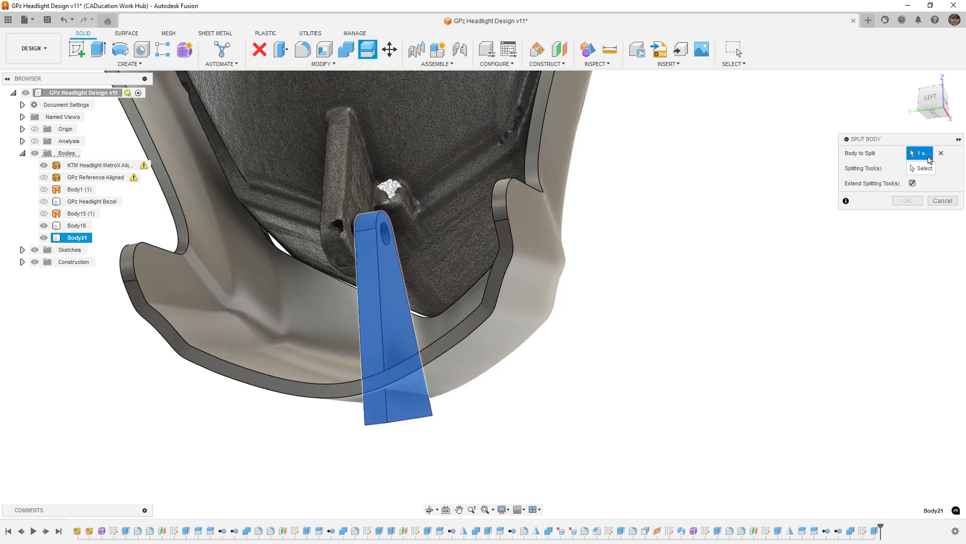
{"action": "left_click", "coordinate": [922, 168]}
{"action": "left_click", "coordinate": [461, 378]}
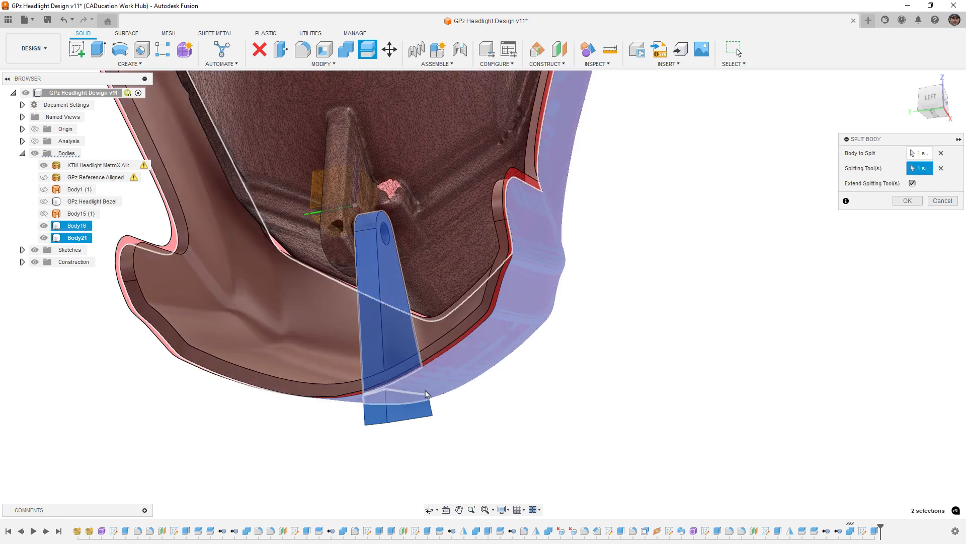
{"action": "left_click", "coordinate": [909, 201]}
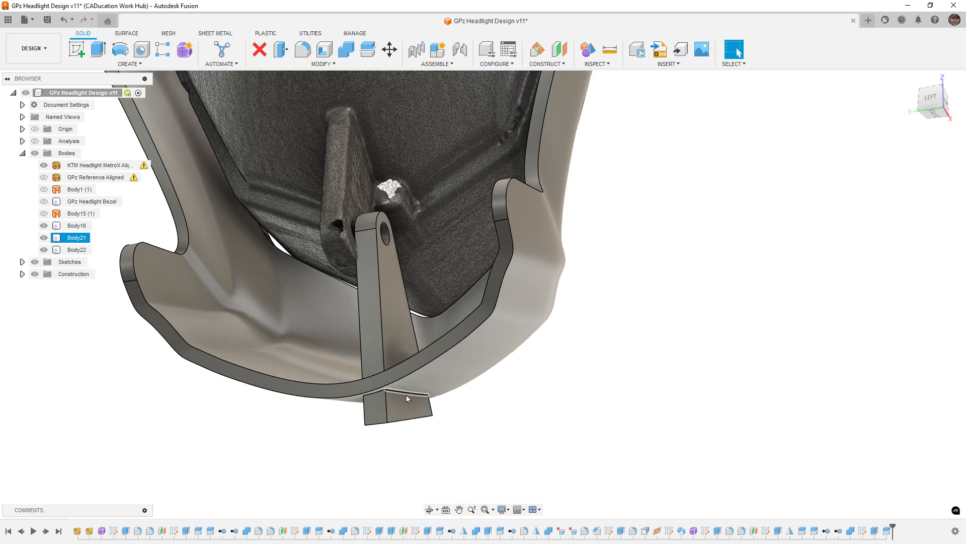
{"action": "scroll", "coordinate": [407, 395], "scroll_direction": "down", "scroll_amount": 4}
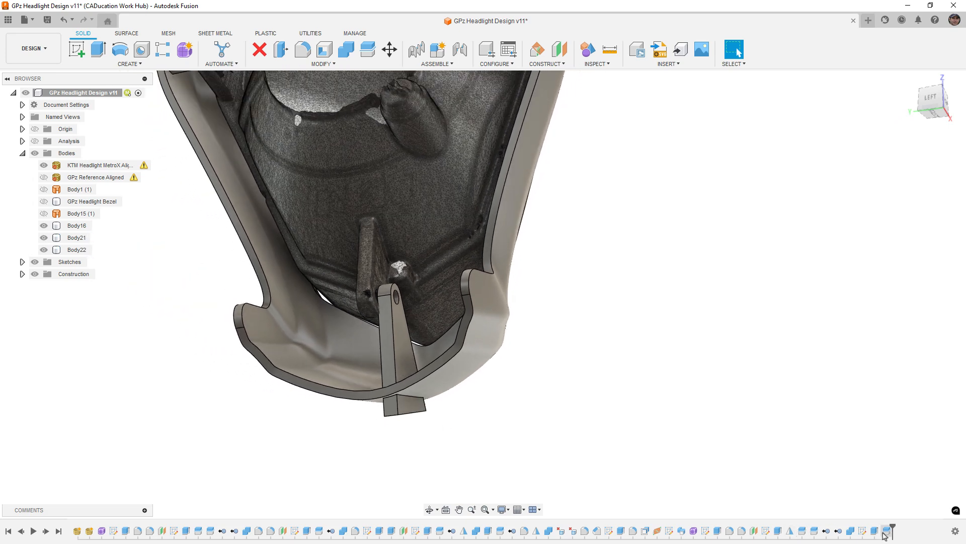
{"action": "left_click_drag", "start_coordinate": [892, 528], "coordinate": [884, 531]}
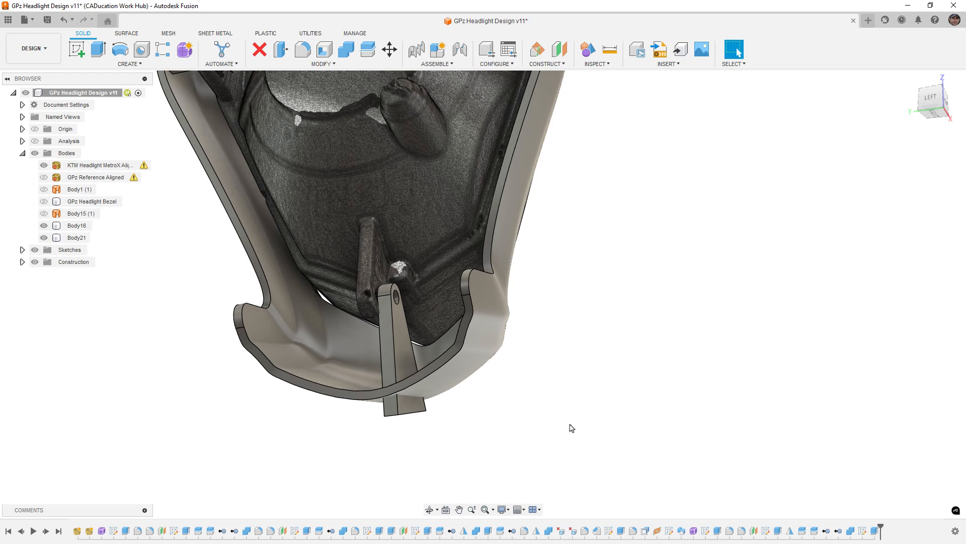
Step: Start a Boundary Fill with the shroud body and the new lower tab as its tools
{"action": "scroll", "coordinate": [584, 425], "scroll_direction": "down", "scroll_amount": 3}
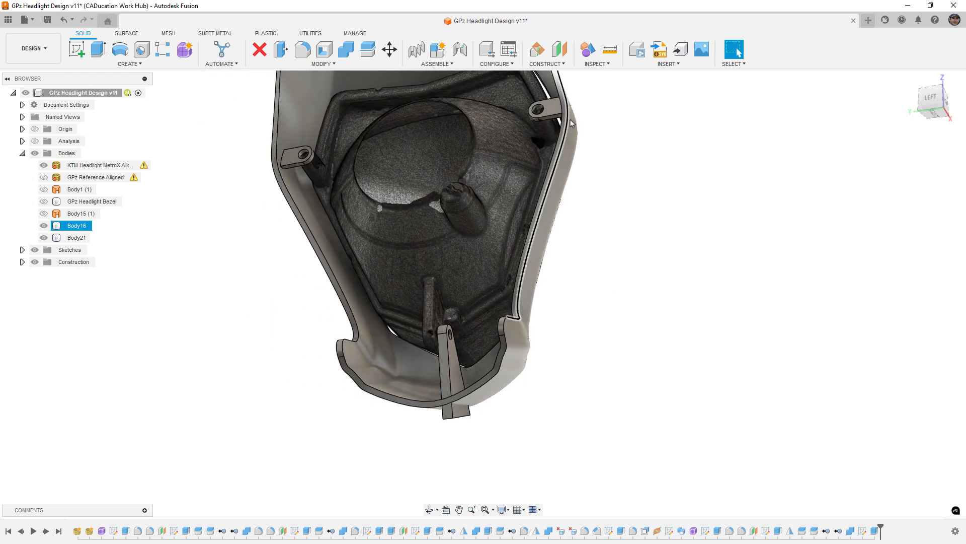
{"action": "left_click", "coordinate": [130, 64]}
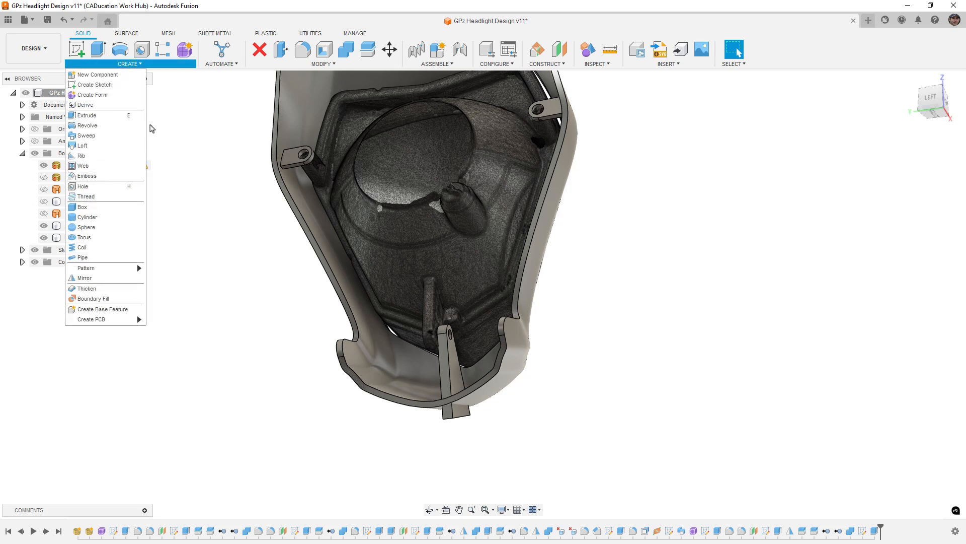
{"action": "left_click", "coordinate": [127, 302]}
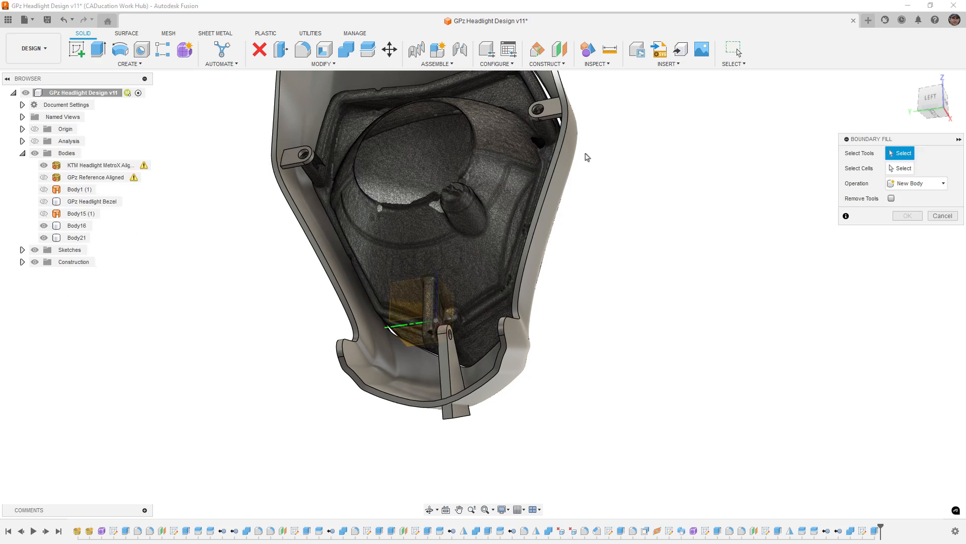
{"action": "left_click", "coordinate": [570, 166]}
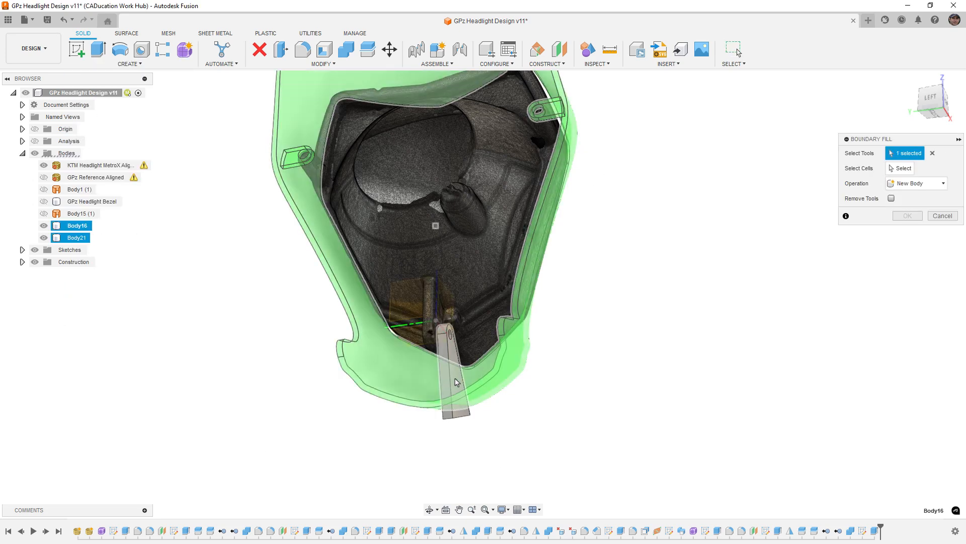
{"action": "left_click", "coordinate": [456, 381]}
{"action": "left_click", "coordinate": [901, 168]}
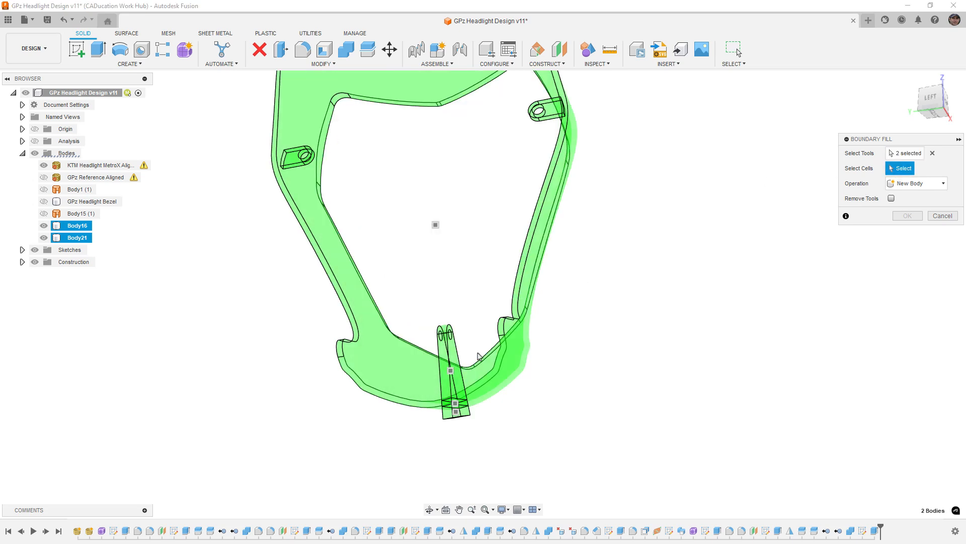
Step: Fill the shroud cell and the tab cells inside it and within its wall using Join, leaving out the protruding tab end
{"action": "left_click", "coordinate": [435, 224]}
{"action": "middle_click_drag", "start_coordinate": [458, 172], "coordinate": [421, 172], "text": "shift"}
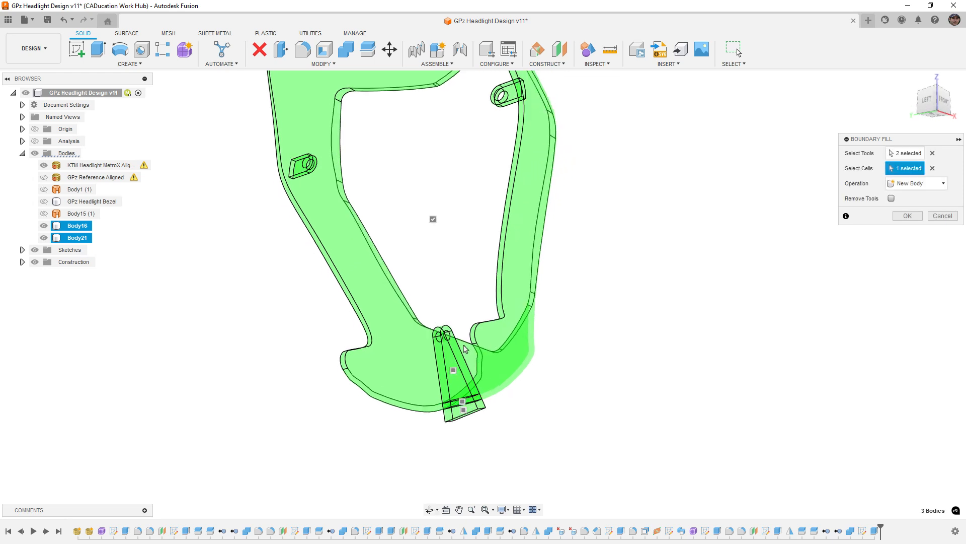
{"action": "scroll", "coordinate": [455, 370], "scroll_direction": "up", "scroll_amount": 4}
{"action": "left_click", "coordinate": [451, 370]}
{"action": "scroll", "coordinate": [465, 415], "scroll_direction": "up", "scroll_amount": 3}
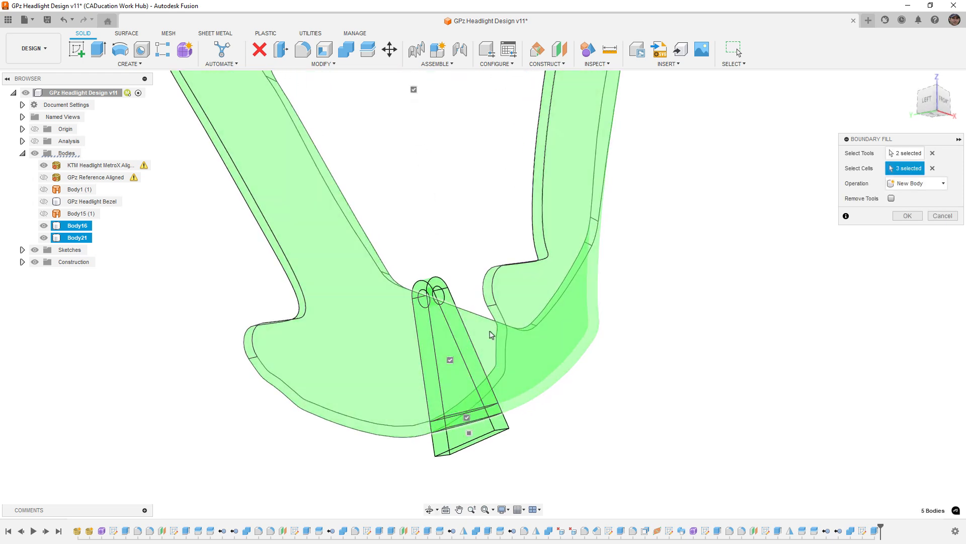
{"action": "scroll", "coordinate": [485, 304], "scroll_direction": "down", "scroll_amount": 4}
{"action": "middle_click_drag", "start_coordinate": [640, 330], "coordinate": [659, 328], "text": "shift"}
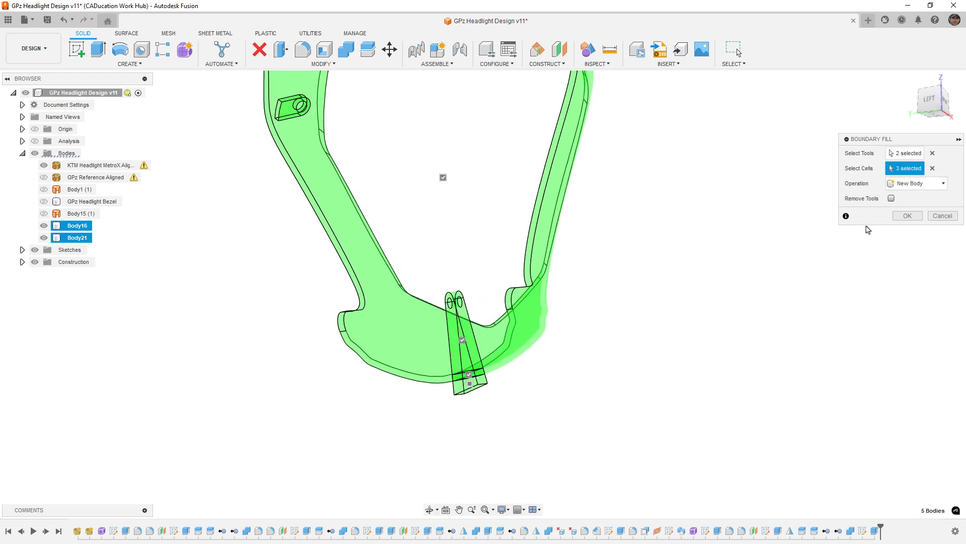
{"action": "left_click", "coordinate": [918, 186]}
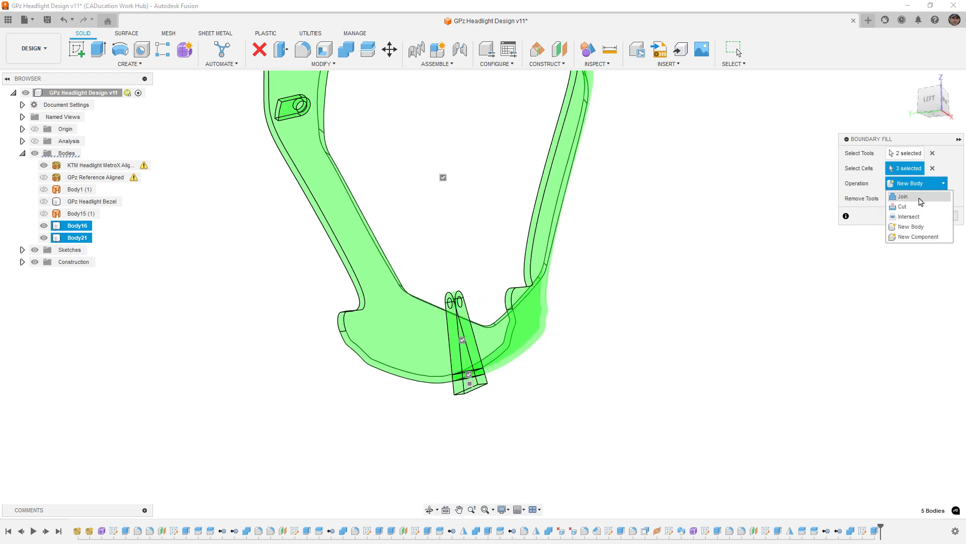
{"action": "left_click", "coordinate": [921, 200]}
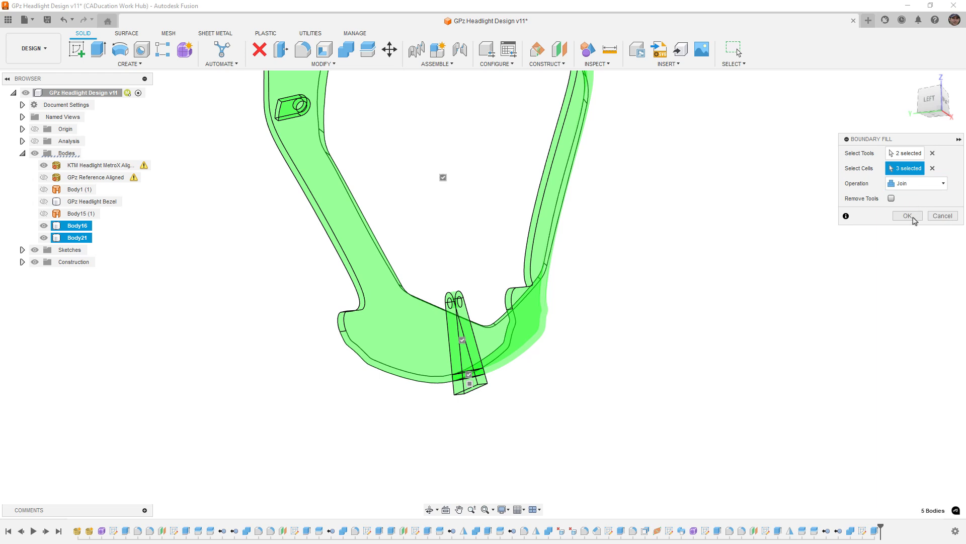
{"action": "left_click", "coordinate": [908, 217]}
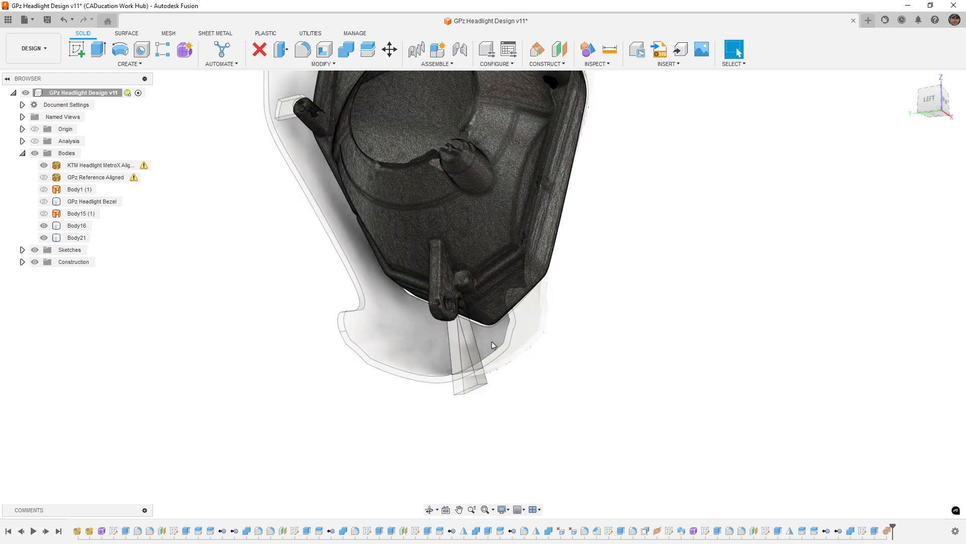
Step: Hide the KTM headlight scan and the original tab body, leaving only the shroud body shown to check the merged tab
{"action": "left_click", "coordinate": [71, 227]}
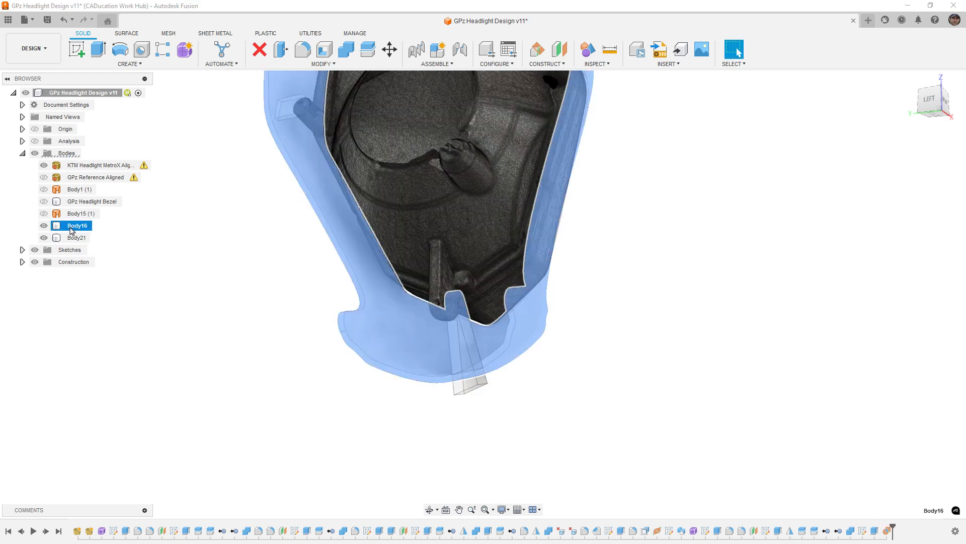
{"action": "left_click", "coordinate": [44, 165]}
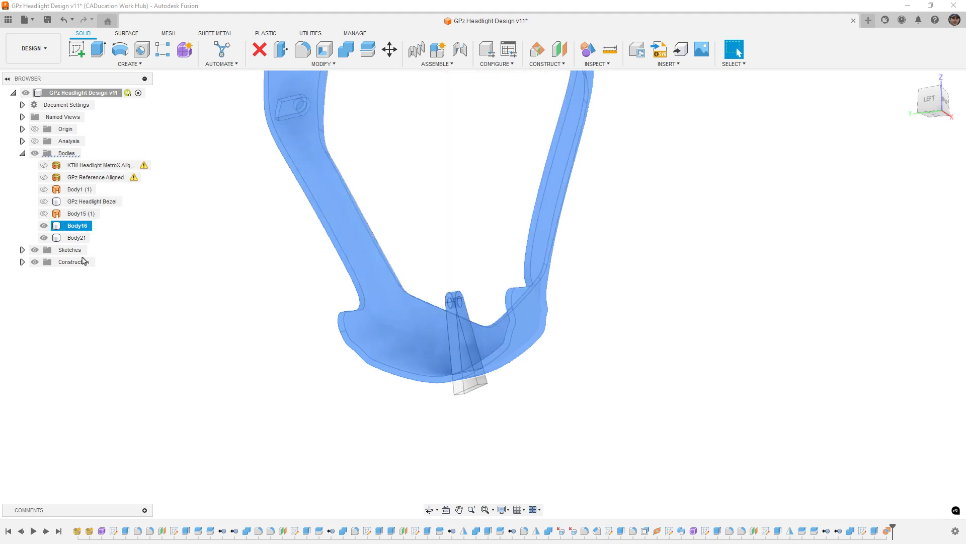
{"action": "left_click", "coordinate": [44, 226]}
{"action": "left_click", "coordinate": [43, 238]}
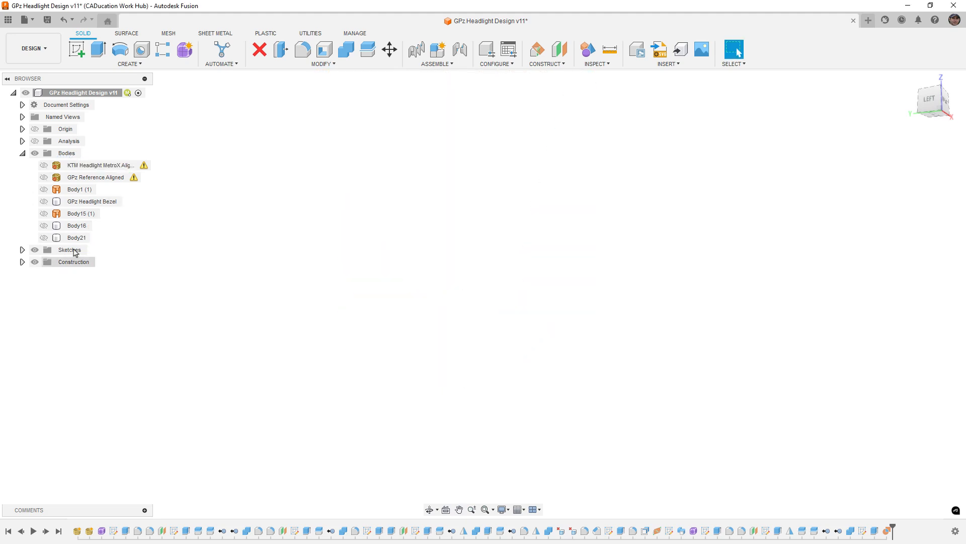
{"action": "left_click", "coordinate": [71, 225]}
{"action": "left_click", "coordinate": [44, 226]}
{"action": "middle_click_drag", "start_coordinate": [422, 343], "coordinate": [487, 343], "text": "shift"}
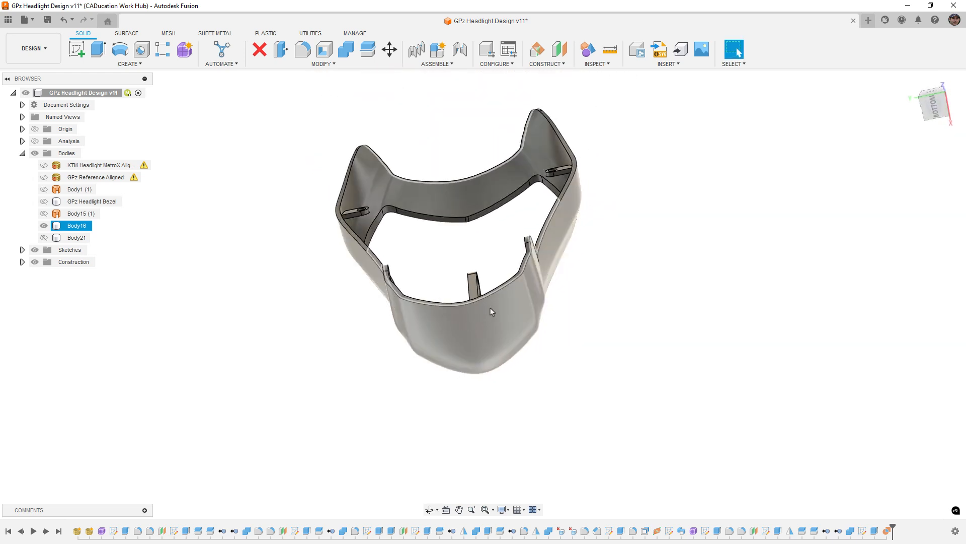
{"action": "middle_click_drag", "start_coordinate": [443, 325], "coordinate": [461, 367], "text": "shift"}
Step: Show the leftover tab body on its own, remove it with Remove, and show the shroud body again
{"action": "left_click", "coordinate": [44, 225]}
{"action": "left_click", "coordinate": [44, 237]}
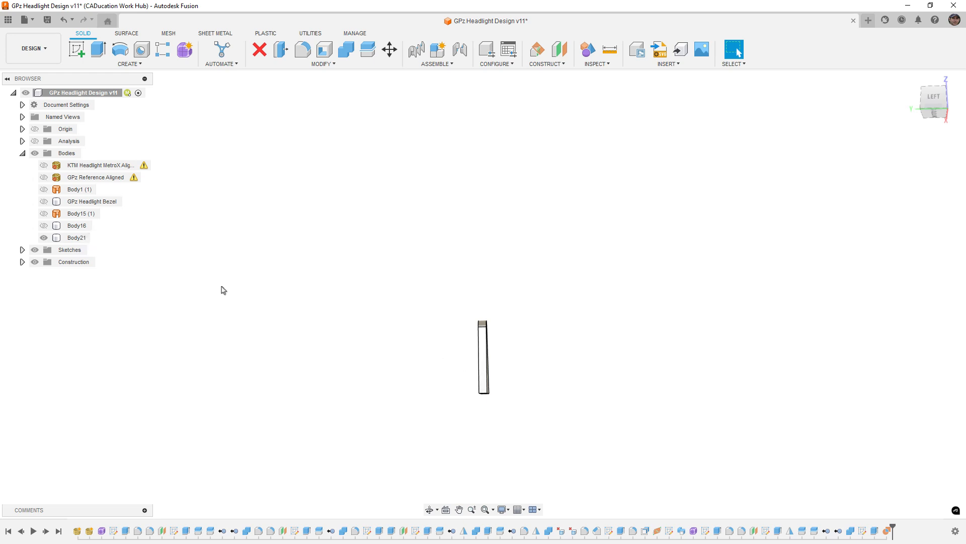
{"action": "right_click", "coordinate": [71, 239]}
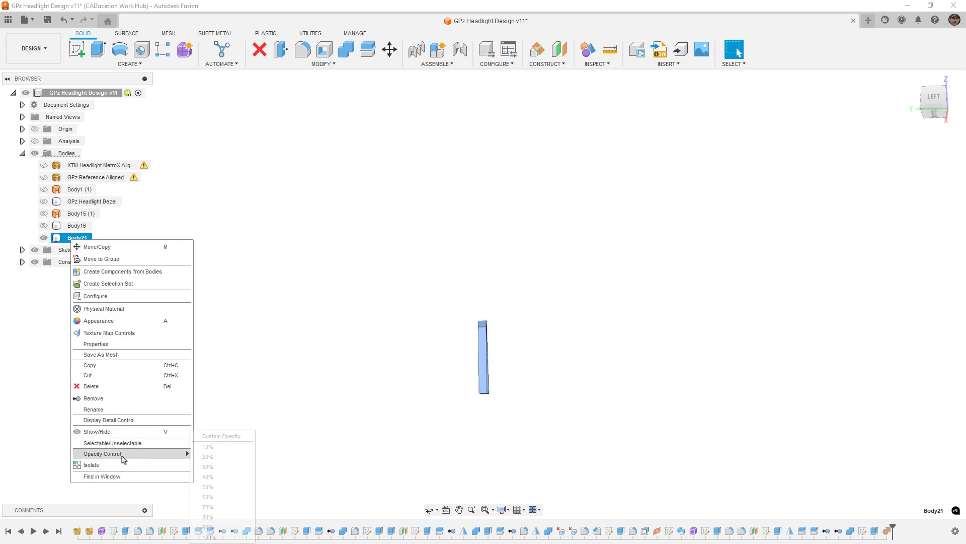
{"action": "left_click", "coordinate": [109, 399]}
{"action": "left_click", "coordinate": [44, 226]}
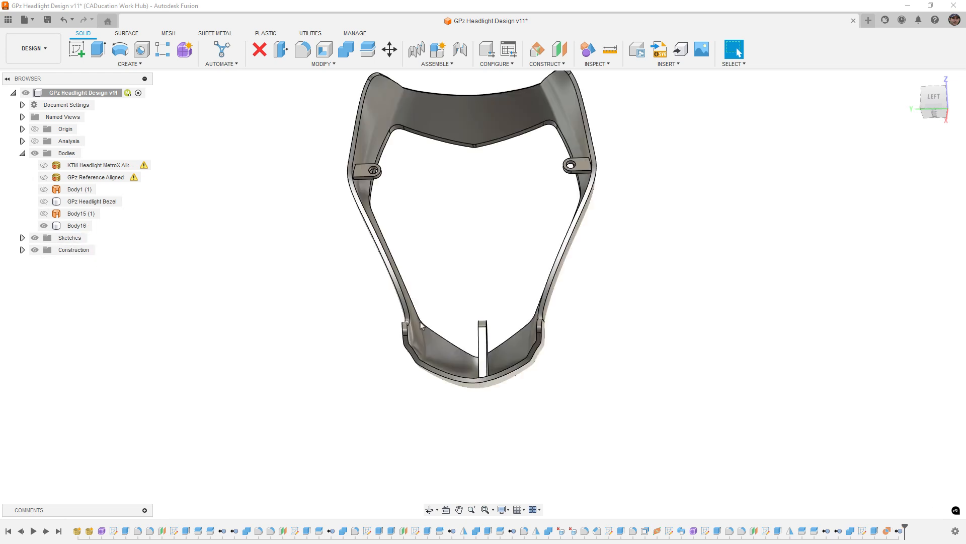
Step: Examine the merged shroud, checking how the lower centre tab meets the inner wall and how the side tabs sit
{"action": "middle_click_drag", "start_coordinate": [467, 342], "coordinate": [434, 355], "text": "shift"}
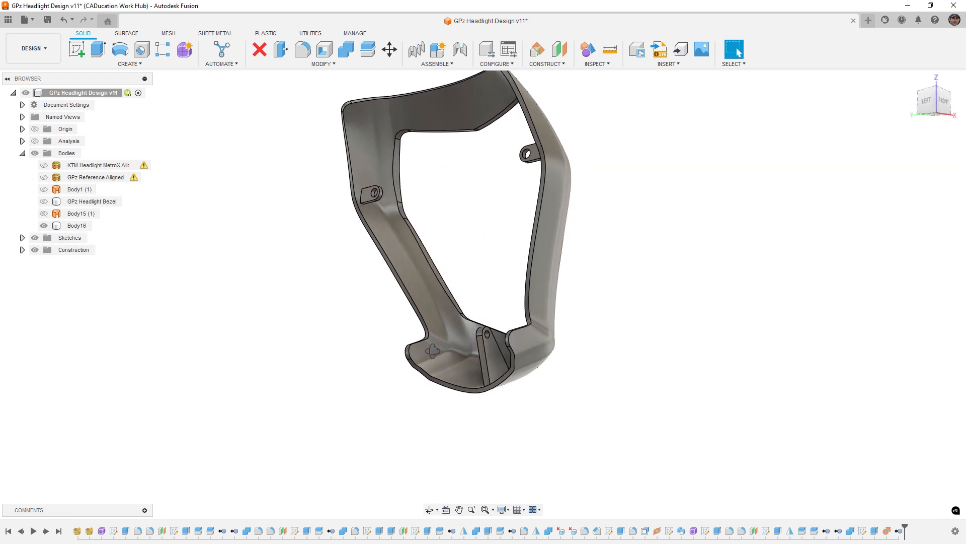
{"action": "left_click", "coordinate": [434, 356]}
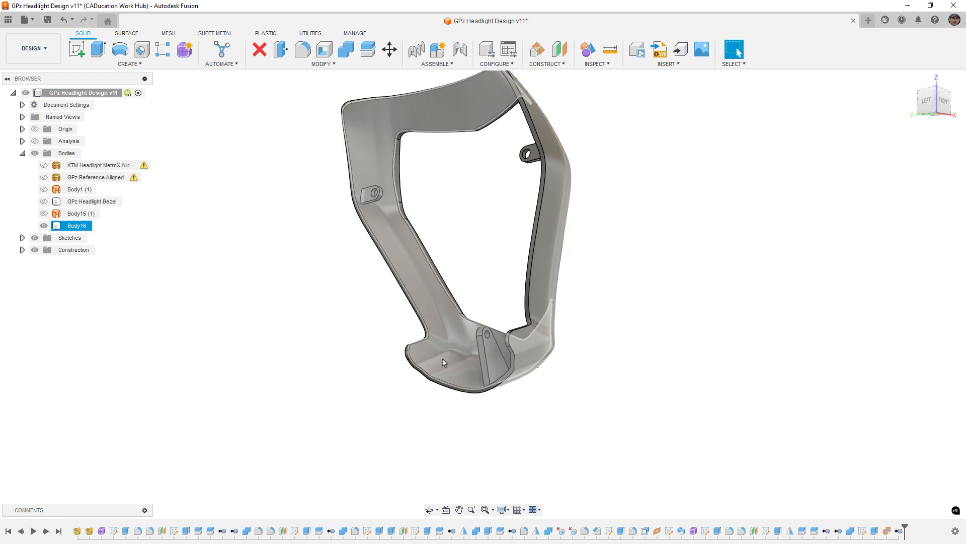
{"action": "left_click", "coordinate": [804, 482]}
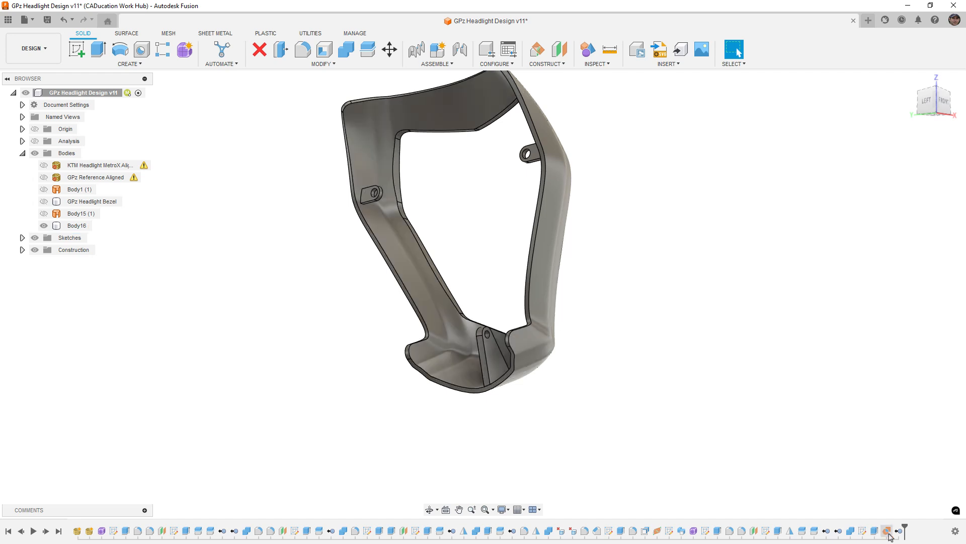
{"action": "left_click", "coordinate": [528, 160]}
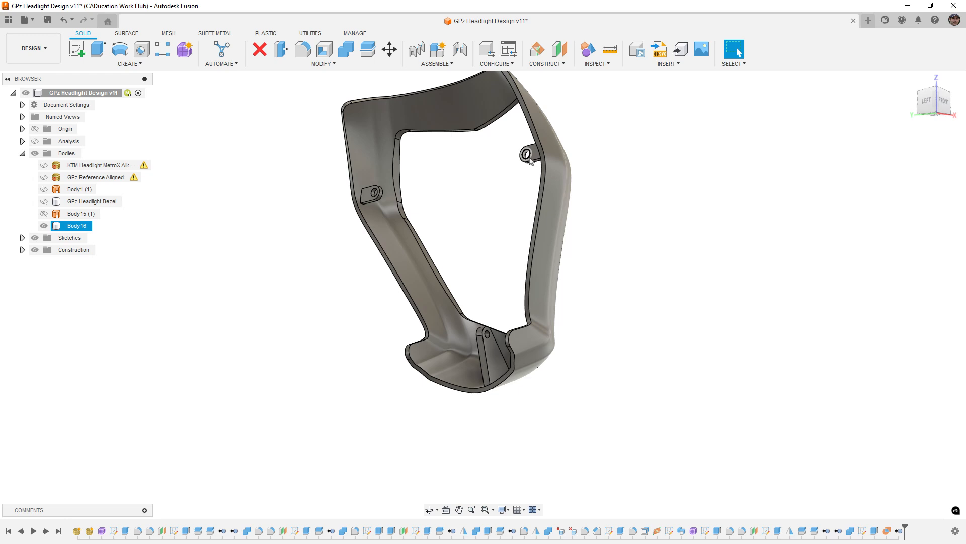
{"action": "left_click", "coordinate": [854, 444]}
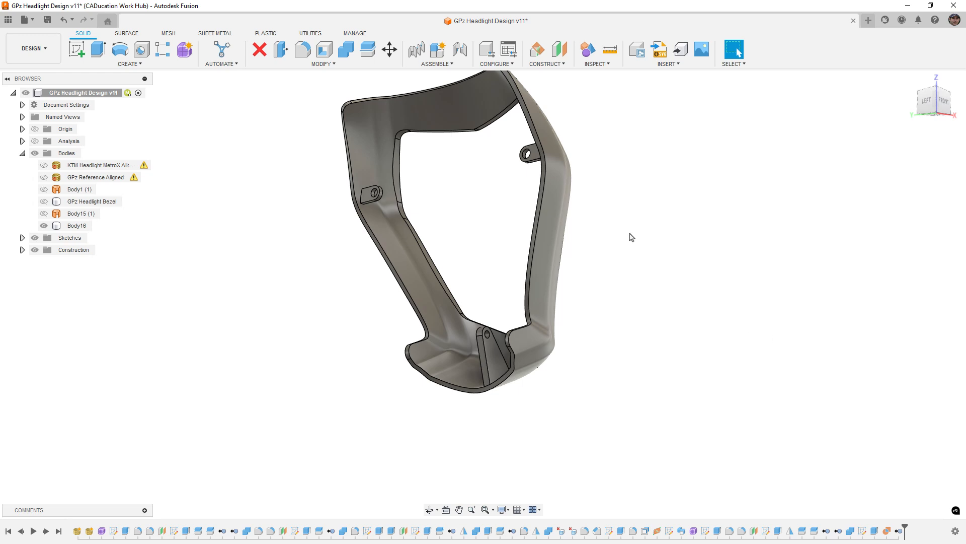
{"action": "left_click", "coordinate": [548, 337]}
{"action": "middle_click_drag", "start_coordinate": [549, 347], "coordinate": [461, 380], "text": "shift"}
{"action": "scroll", "coordinate": [480, 385], "scroll_direction": "up", "scroll_amount": 5}
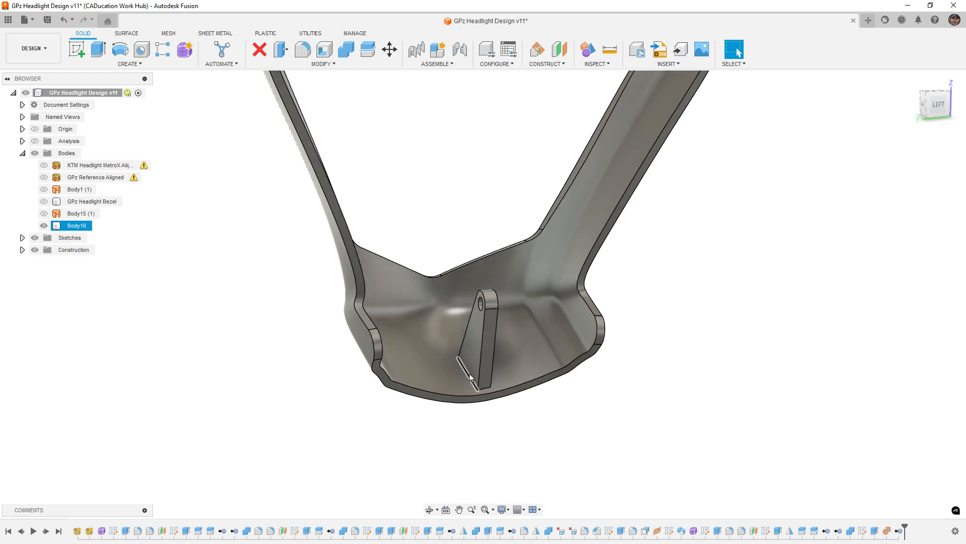
{"action": "middle_click_drag", "start_coordinate": [470, 376], "coordinate": [452, 376], "text": "shift"}
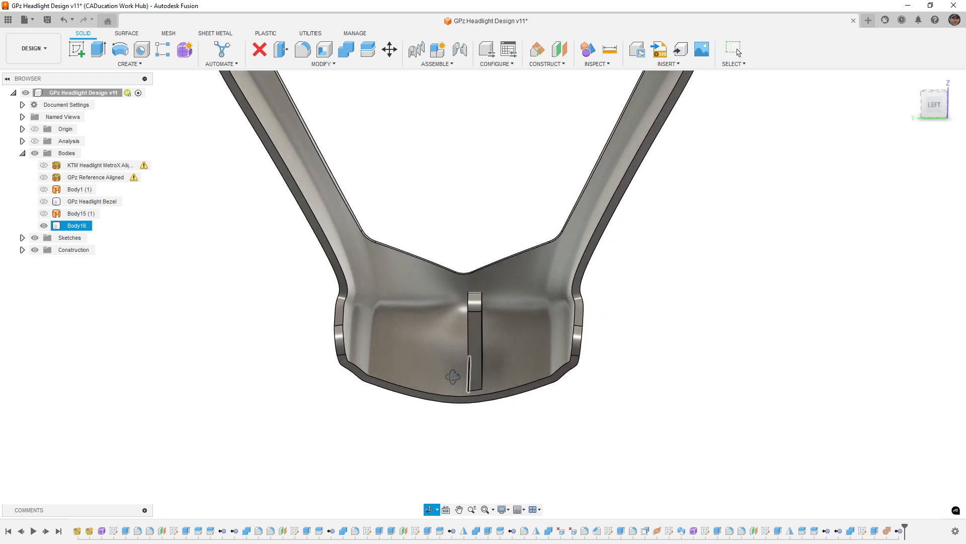
{"action": "left_click", "coordinate": [428, 447]}
{"action": "scroll", "coordinate": [428, 447], "scroll_direction": "down", "scroll_amount": 5}
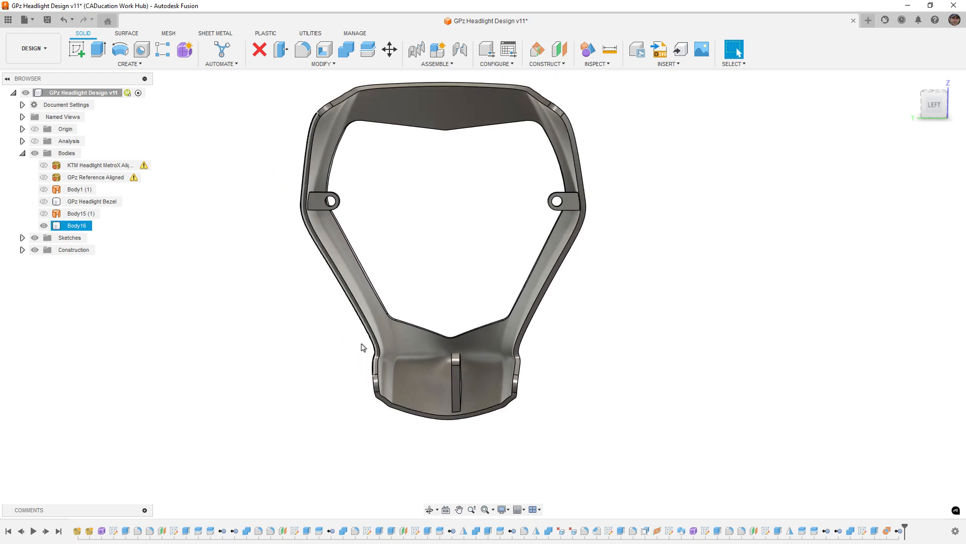
{"action": "left_click", "coordinate": [320, 244]}
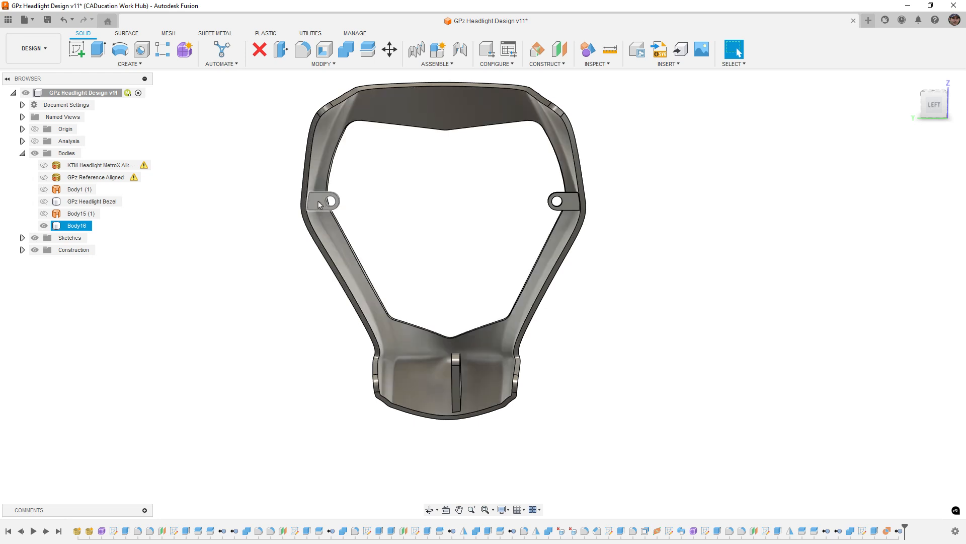
Step: Show the GPz Reference Aligned scan and examine the shroud's position relative to the motorcycle's forks
{"action": "left_click", "coordinate": [44, 178]}
{"action": "middle_click_drag", "start_coordinate": [315, 256], "coordinate": [408, 255], "text": "shift"}
{"action": "scroll", "coordinate": [372, 256], "scroll_direction": "down", "scroll_amount": 12}
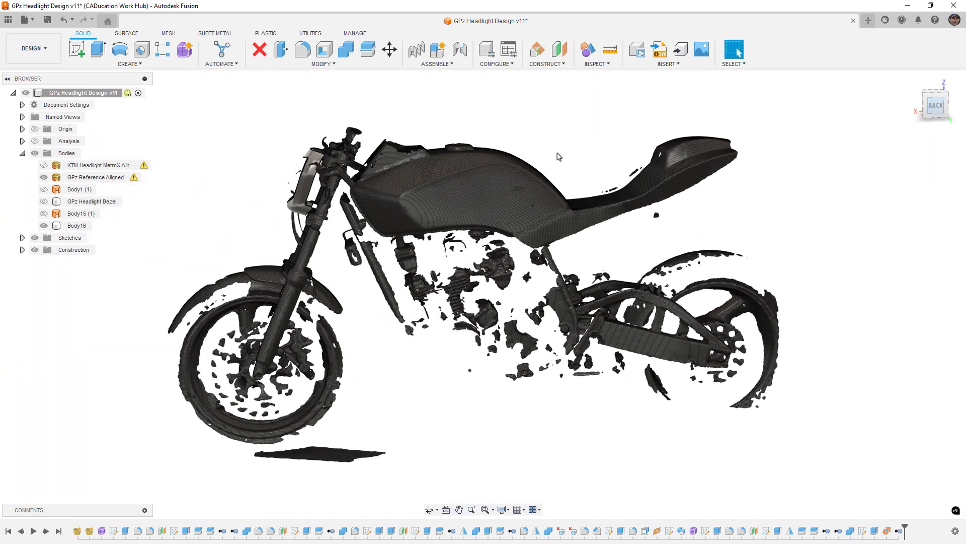
{"action": "scroll", "coordinate": [332, 171], "scroll_direction": "up", "scroll_amount": 10}
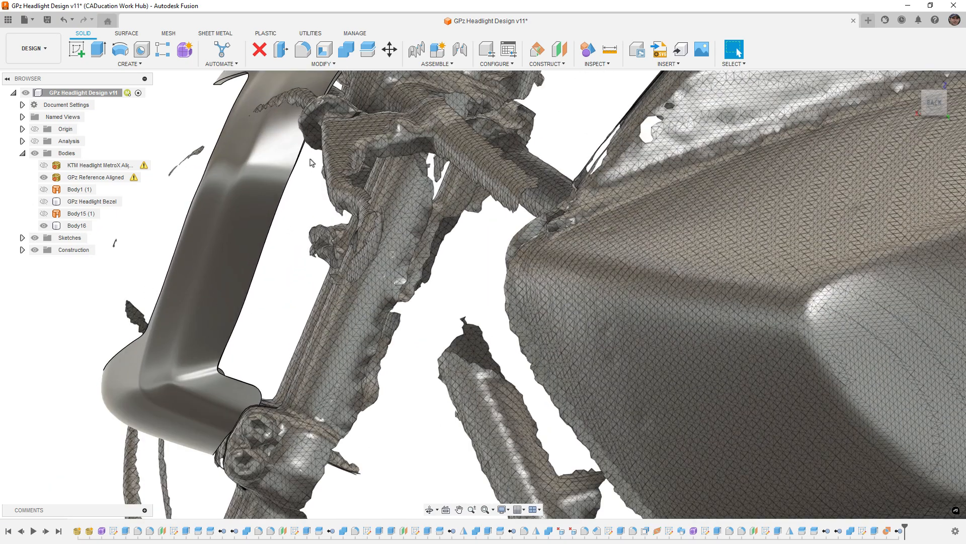
{"action": "middle_click_drag", "start_coordinate": [326, 197], "coordinate": [543, 216], "text": "shift"}
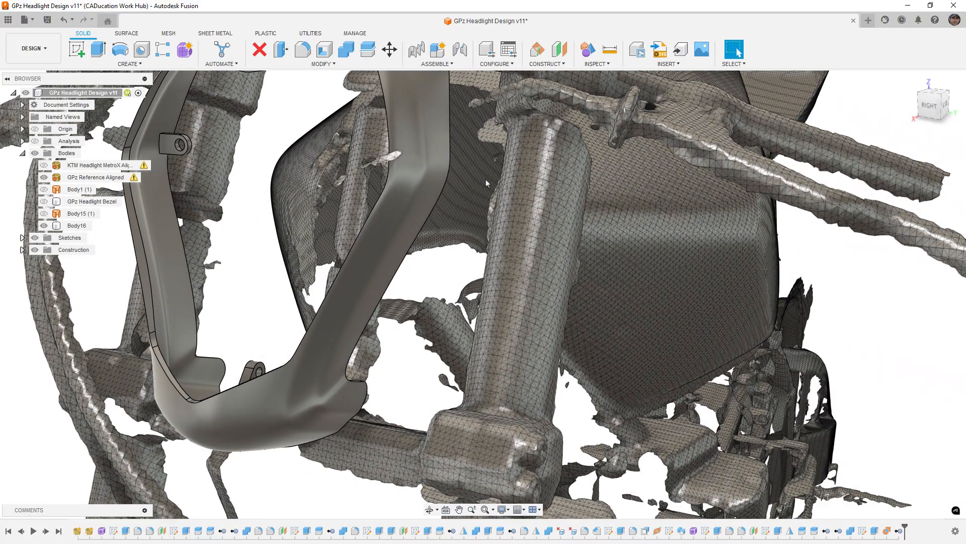
{"action": "scroll", "coordinate": [486, 181], "scroll_direction": "down", "scroll_amount": 3}
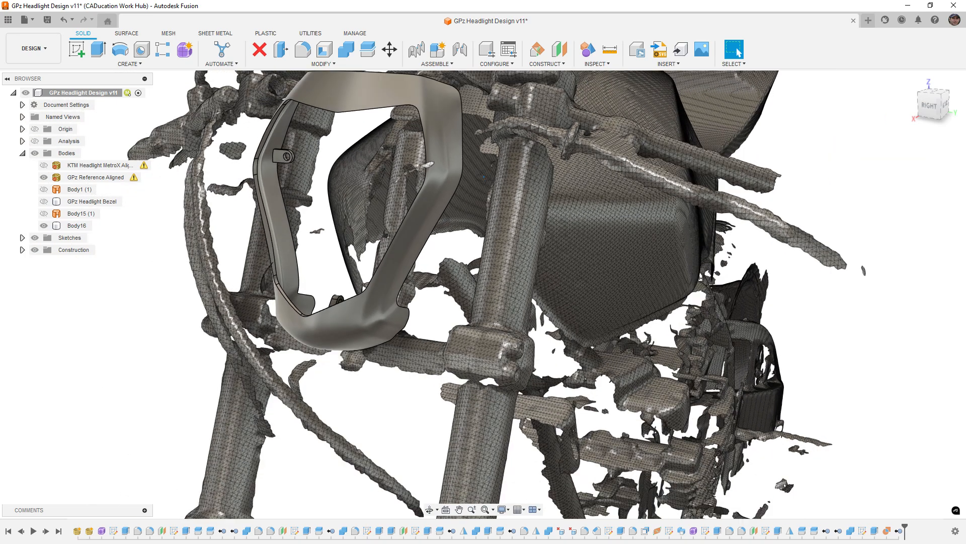
{"action": "middle_click_drag", "start_coordinate": [443, 173], "coordinate": [380, 171], "text": "shift"}
{"action": "left_click", "coordinate": [313, 158]}
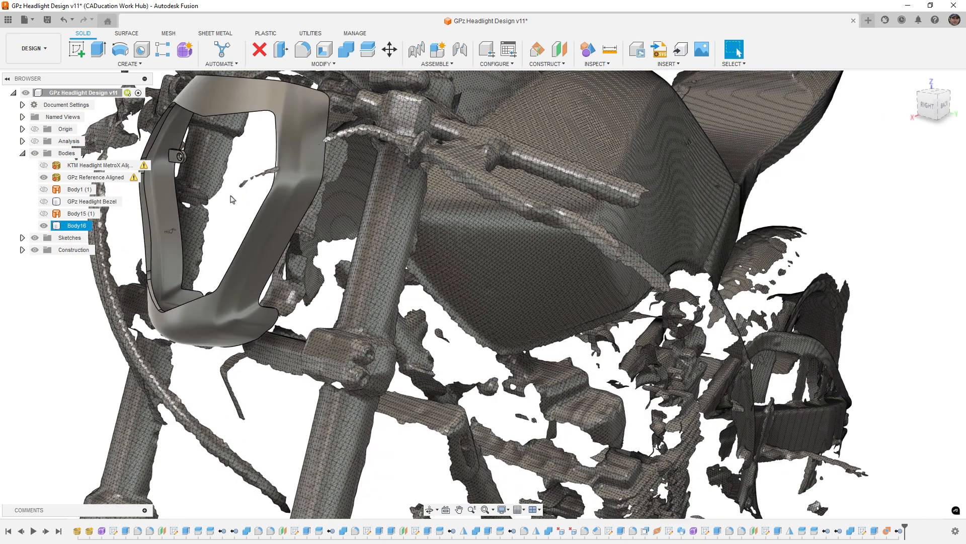
Step: Hide the shroud body to expose the scanned forks and clamps from the front
{"action": "left_click", "coordinate": [44, 226]}
{"action": "scroll", "coordinate": [382, 232], "scroll_direction": "down", "scroll_amount": 3}
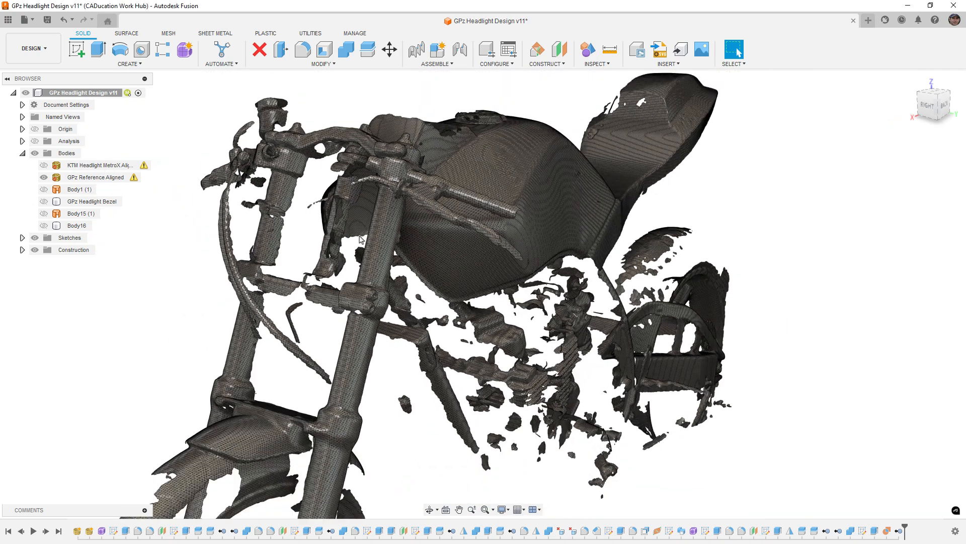
{"action": "middle_click_drag", "start_coordinate": [156, 123], "coordinate": [212, 116], "text": "shift"}
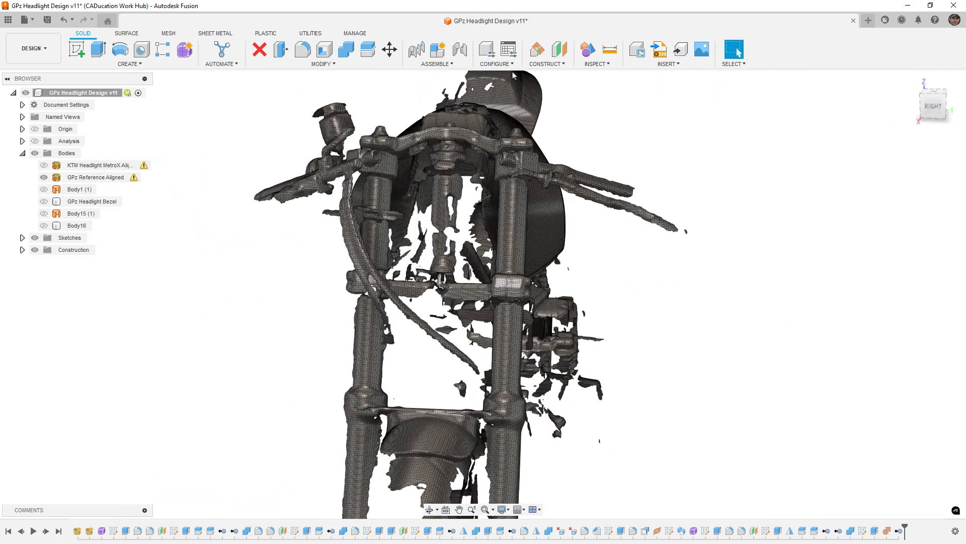
Step: Create a construction plane offset 100 mm from the XZ plane toward the fork tube
{"action": "left_click", "coordinate": [559, 51]}
{"action": "scroll", "coordinate": [315, 154], "scroll_direction": "down", "scroll_amount": 3}
{"action": "middle_click_drag", "start_coordinate": [400, 204], "coordinate": [408, 208], "text": "shift"}
{"action": "left_click", "coordinate": [414, 241]}
{"action": "scroll", "coordinate": [416, 243], "scroll_direction": "up", "scroll_amount": 3}
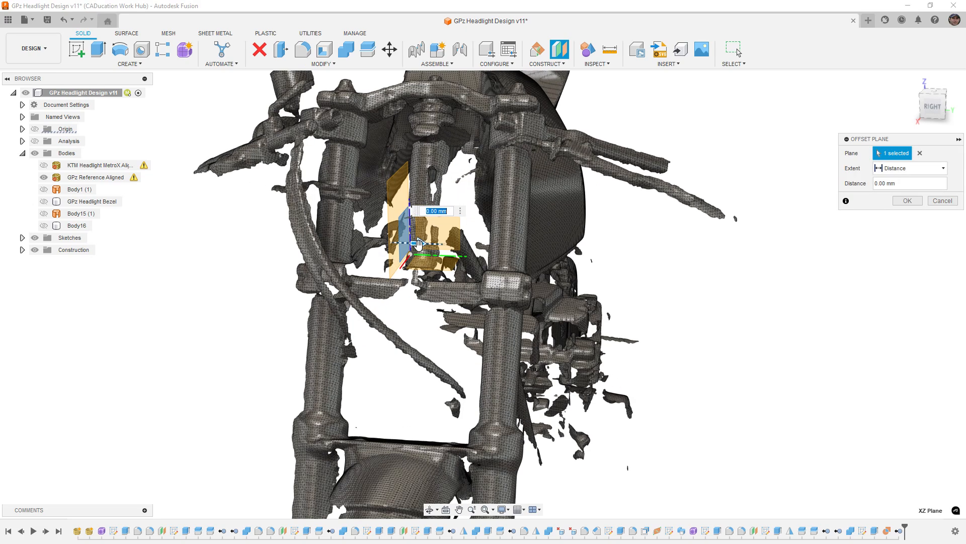
{"action": "left_click_drag", "start_coordinate": [419, 244], "coordinate": [510, 246]}
{"action": "middle_click_drag", "start_coordinate": [473, 223], "coordinate": [498, 237], "text": "shift"}
{"action": "scroll", "coordinate": [501, 241], "scroll_direction": "up", "scroll_amount": 3}
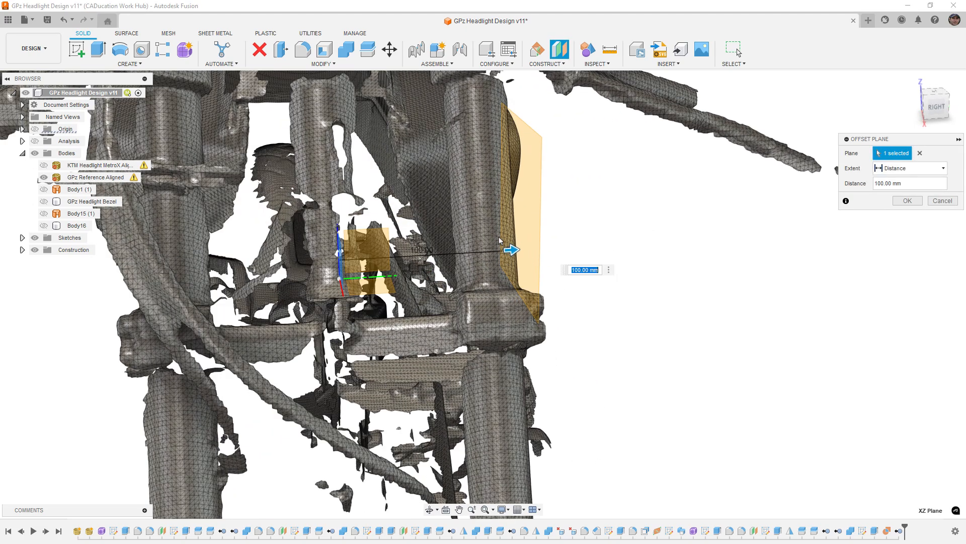
{"action": "left_click", "coordinate": [908, 200]}
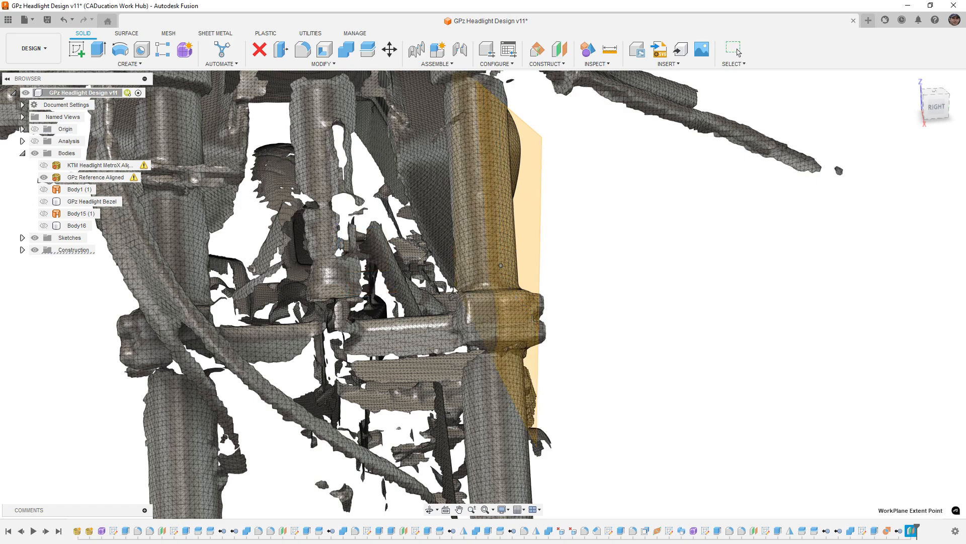
Step: Change the offset of the construction plane at the fork tube to 80 mm
{"action": "scroll", "coordinate": [500, 270], "scroll_direction": "down", "scroll_amount": 5}
{"action": "mouse_move", "coordinate": [501, 272]}
{"action": "middle_mouse_down", "text": "shift"}
{"action": "mouse_move", "coordinate": [493, 307]}
{"action": "mouse_move", "coordinate": [498, 291]}
{"action": "middle_mouse_up", "text": "shift"}
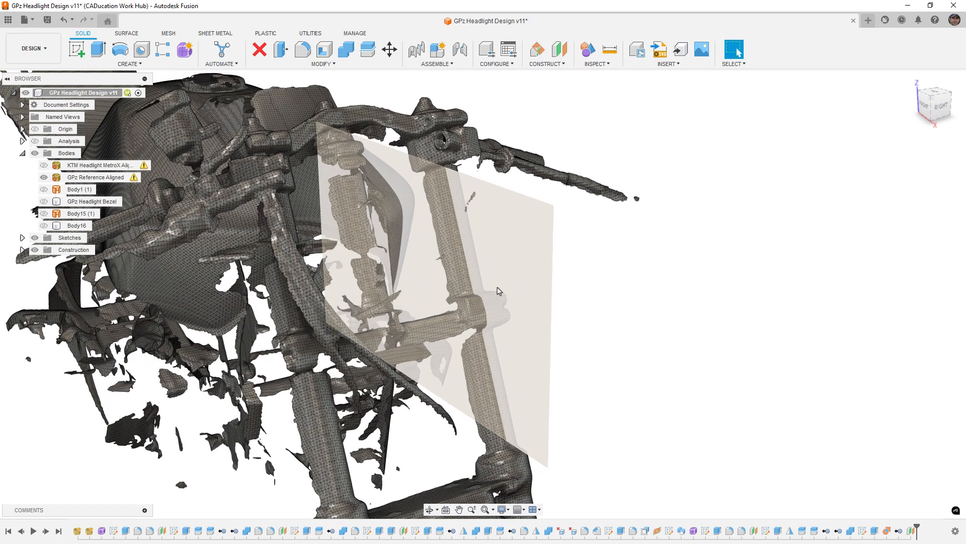
{"action": "double_click", "coordinate": [912, 531]}
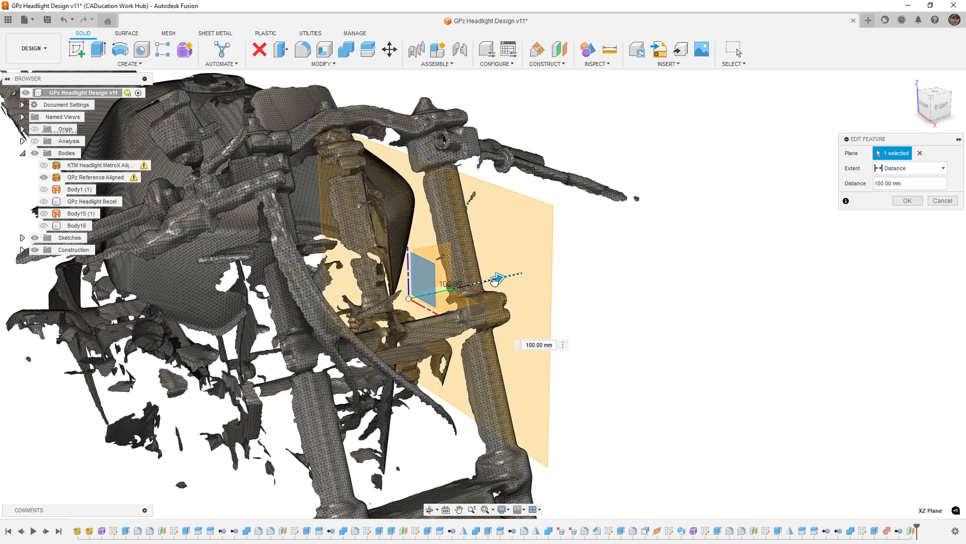
{"action": "left_click_drag", "start_coordinate": [498, 279], "coordinate": [484, 287]}
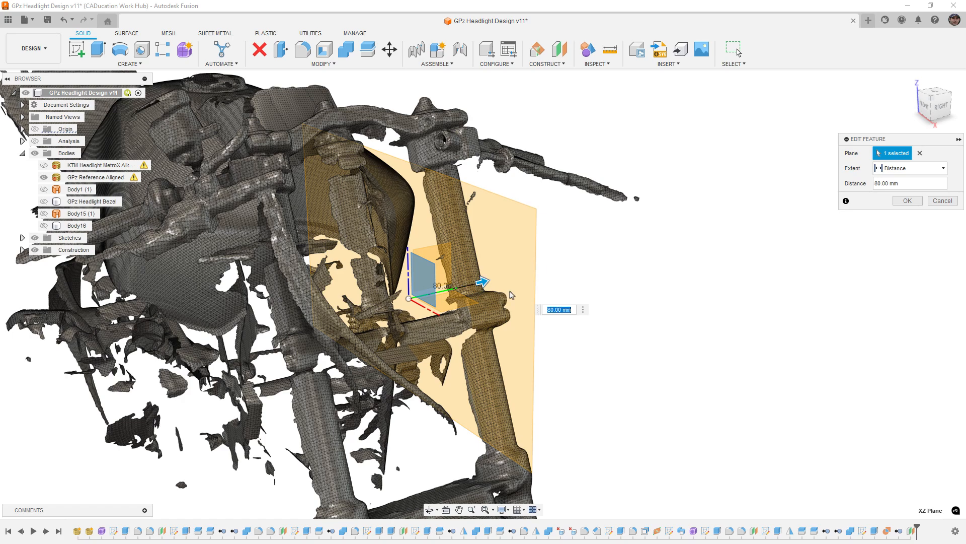
{"action": "left_click", "coordinate": [909, 200]}
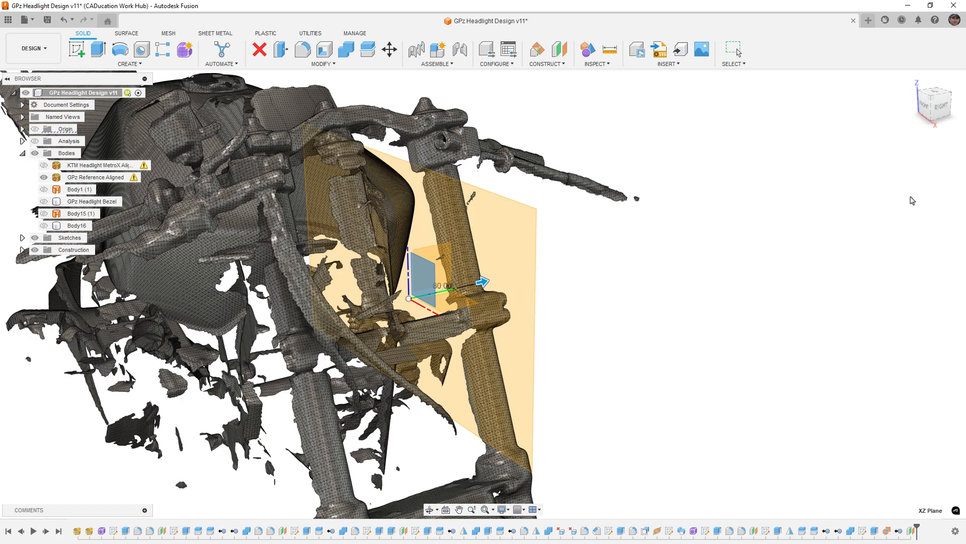
Step: Start a sketch on the 80 mm offset plane and show the shroud body, Body16, alongside the scan
{"action": "right_click", "coordinate": [507, 233]}
{"action": "left_click", "coordinate": [523, 312]}
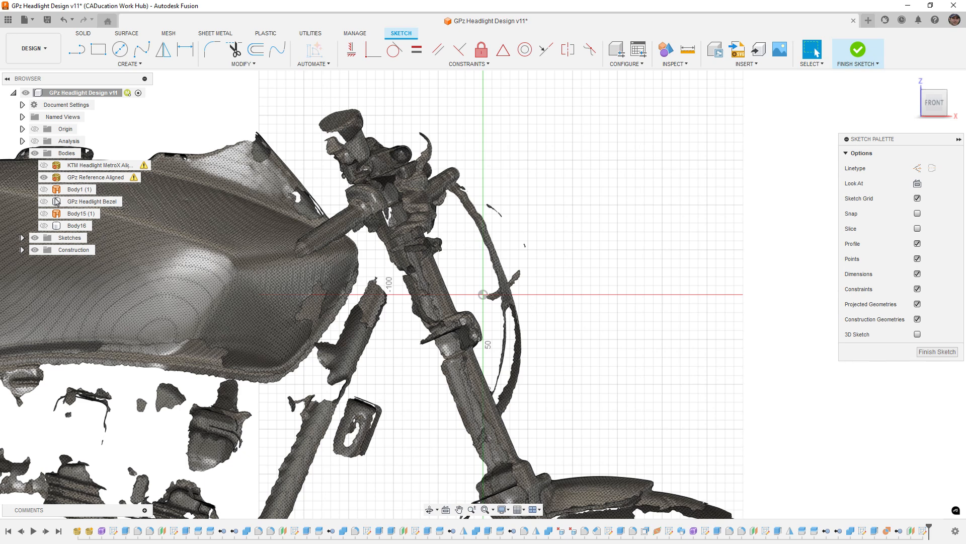
{"action": "left_click", "coordinate": [44, 225]}
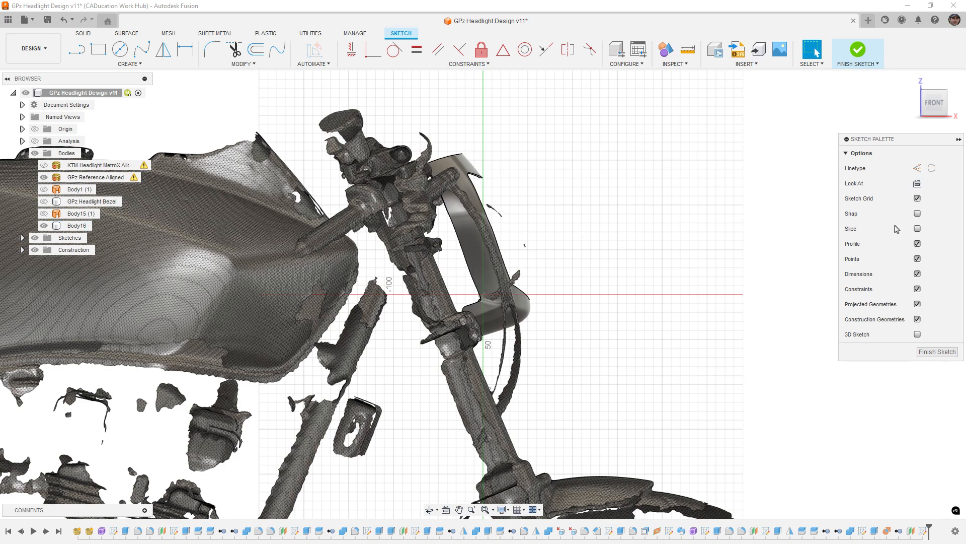
Step: Slice the scan at the sketch plane to inspect the fork tube, restore the full model, and examine how the shroud's side sits against it
{"action": "left_click", "coordinate": [918, 229]}
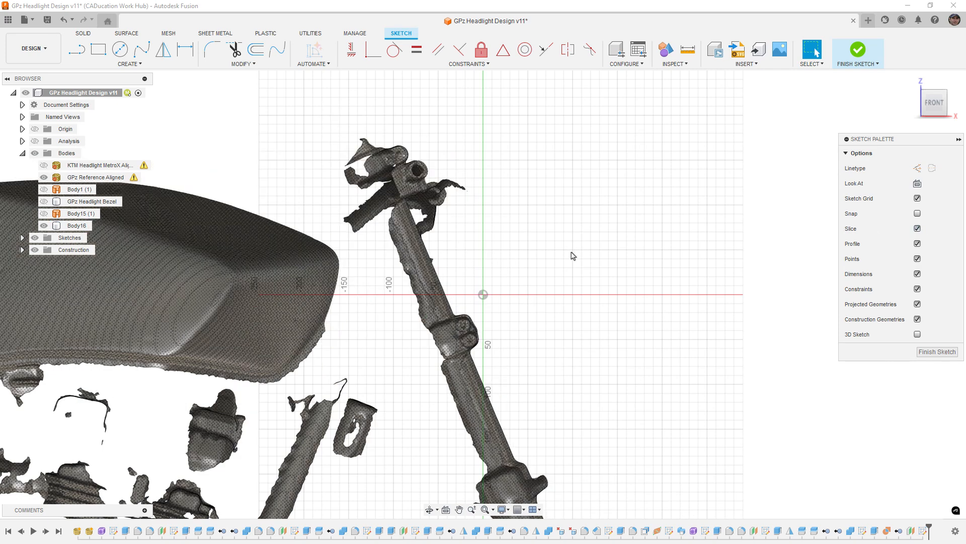
{"action": "middle_click_drag", "start_coordinate": [621, 267], "coordinate": [596, 275], "text": "shift"}
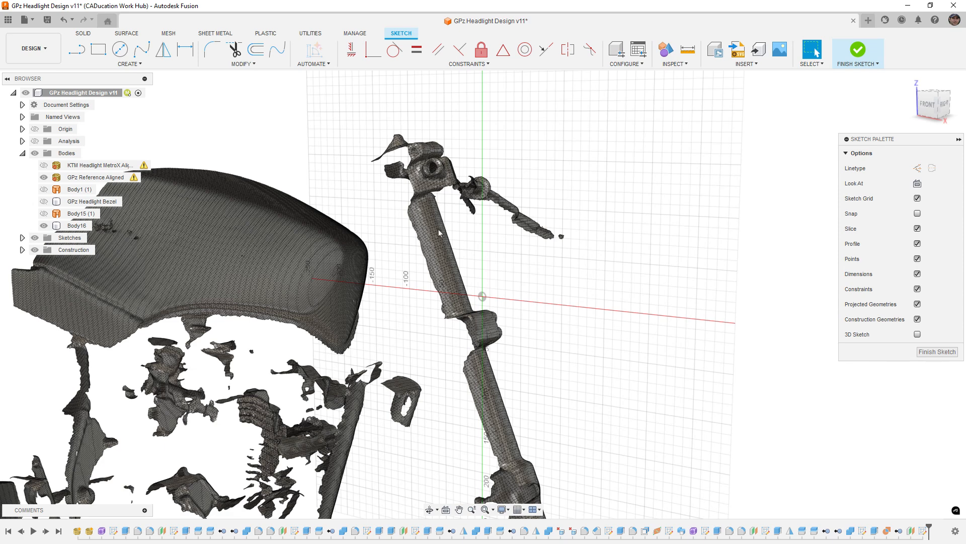
{"action": "scroll", "coordinate": [569, 226], "scroll_direction": "down", "scroll_amount": 3}
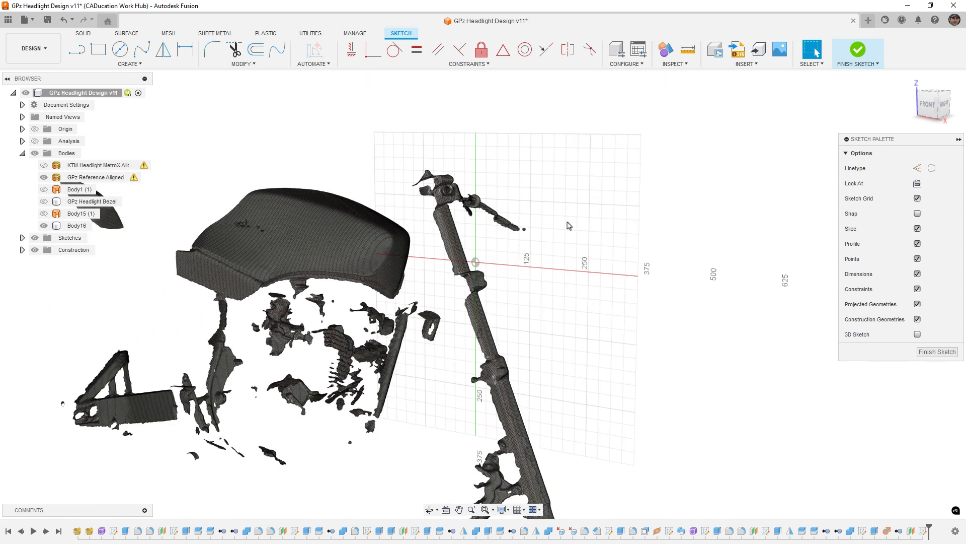
{"action": "left_click", "coordinate": [918, 228]}
{"action": "middle_click_drag", "start_coordinate": [508, 288], "coordinate": [464, 278], "text": "shift"}
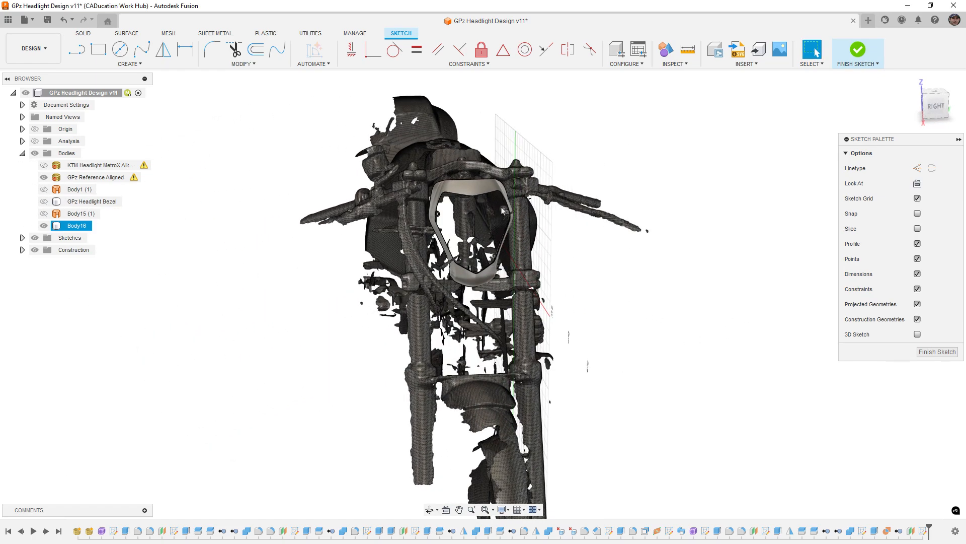
{"action": "scroll", "coordinate": [502, 210], "scroll_direction": "up", "scroll_amount": 5}
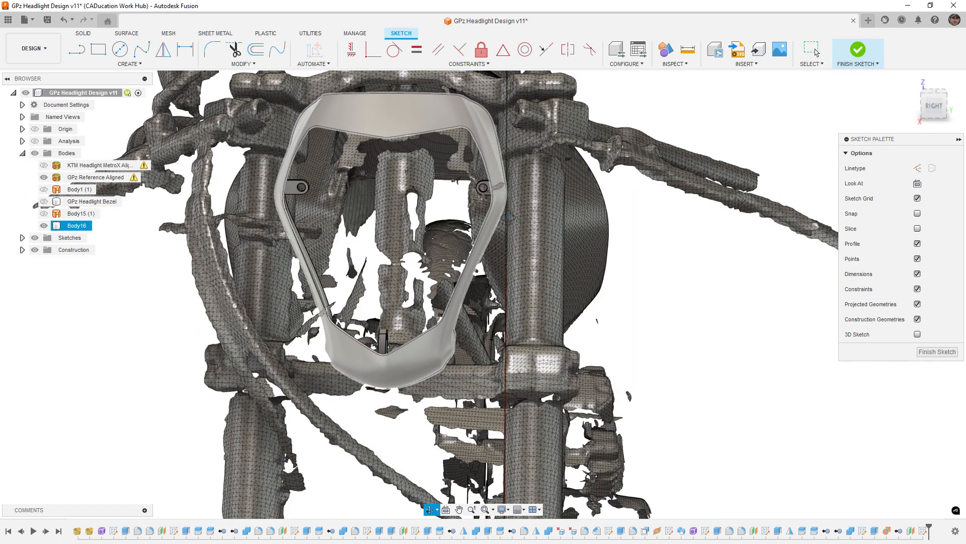
{"action": "middle_click_drag", "start_coordinate": [510, 217], "coordinate": [494, 187], "text": "shift"}
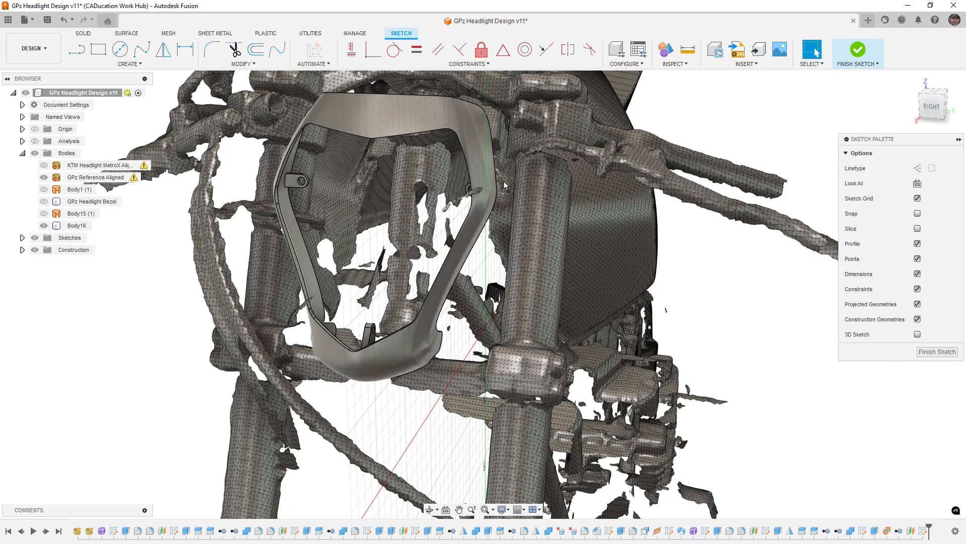
{"action": "middle_click_drag", "start_coordinate": [514, 192], "coordinate": [460, 178], "text": "shift"}
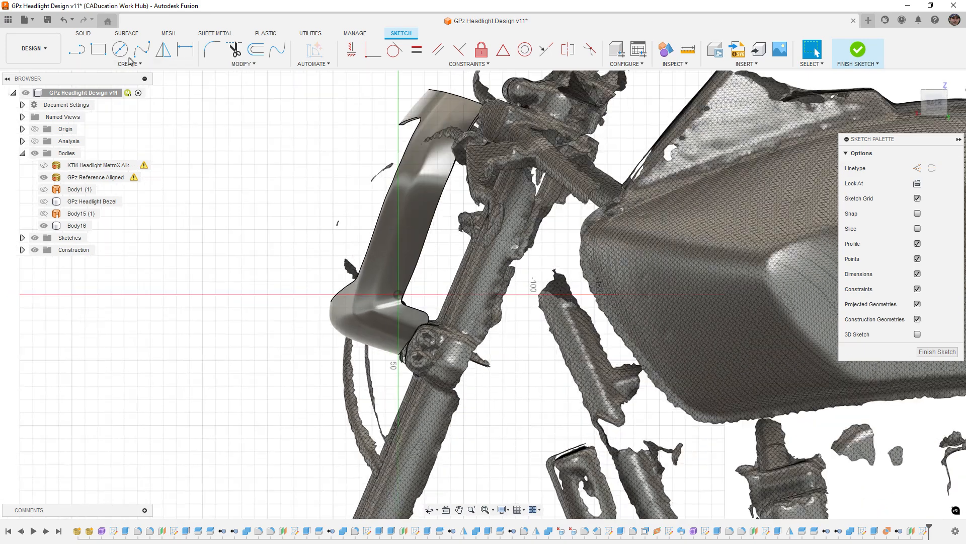
Step: Sketch concentric 16 mm and 25 mm circles over the upper fork clamp area and shift their shared centre slightly toward the fork tube
{"action": "key", "text": "c"}
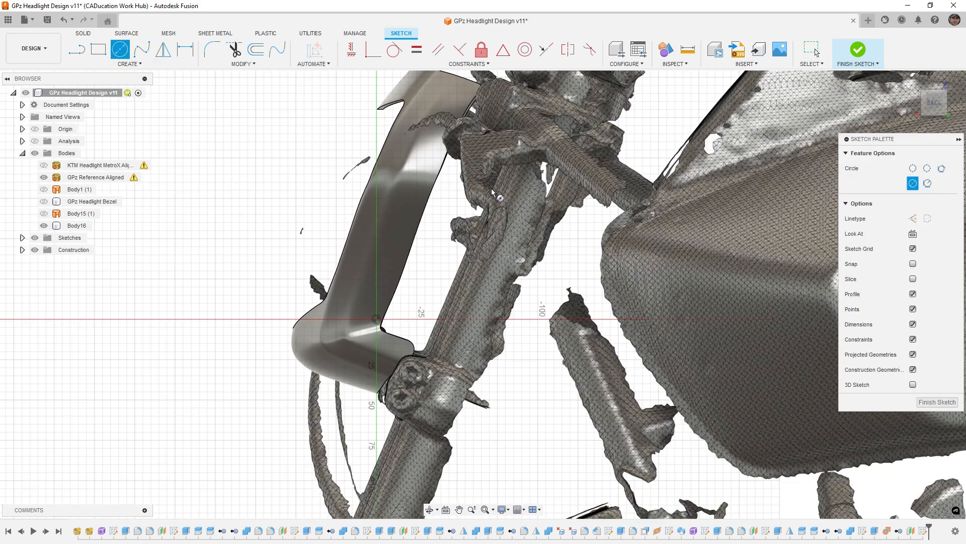
{"action": "left_click", "coordinate": [489, 182]}
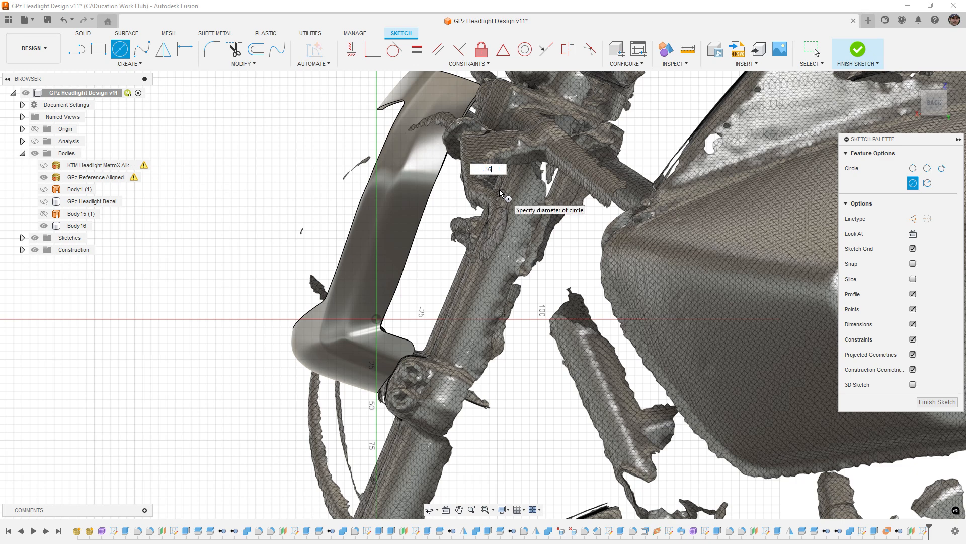
{"action": "key", "text": "Return"}
{"action": "key", "text": "Escape"}
{"action": "scroll", "coordinate": [503, 194], "scroll_direction": "up", "scroll_amount": 2}
{"action": "key", "text": "c"}
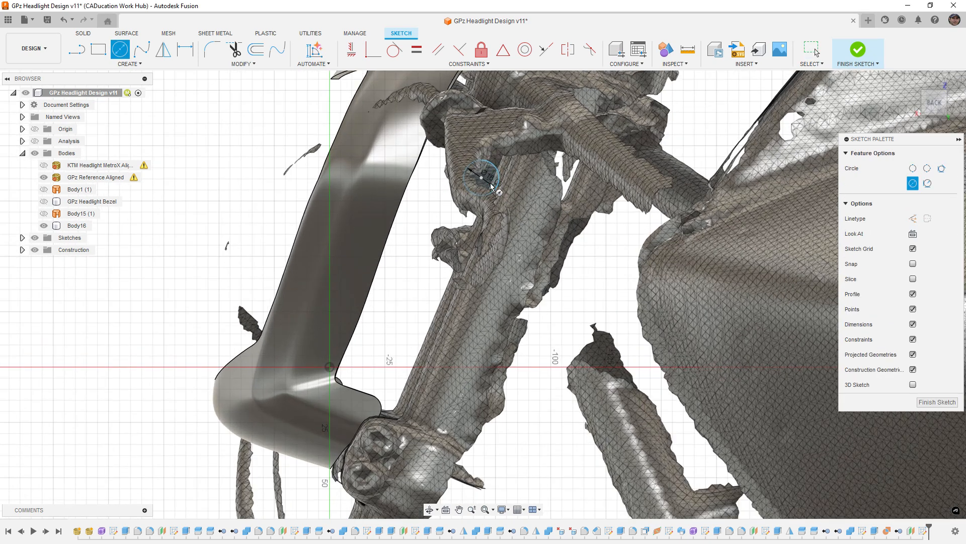
{"action": "left_click", "coordinate": [481, 179]}
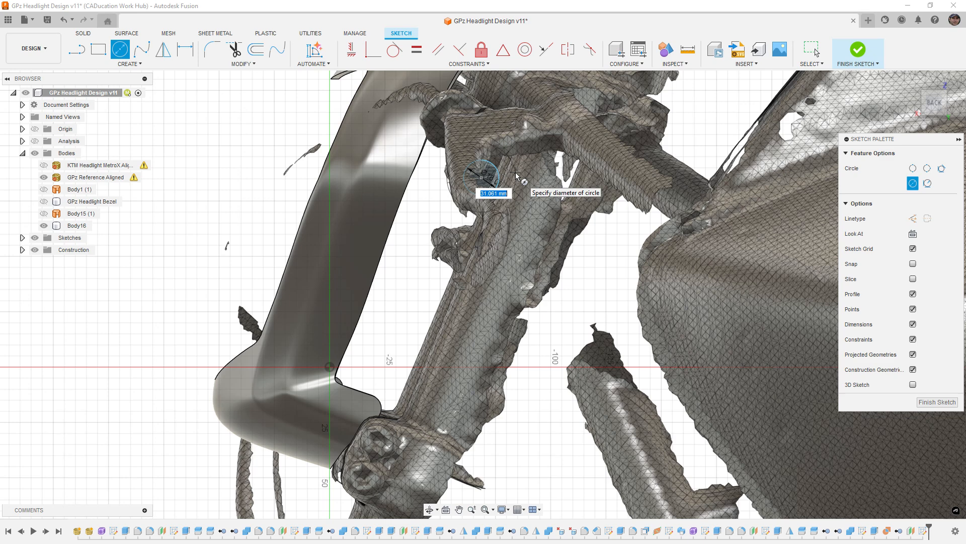
{"action": "key", "text": "Return"}
{"action": "key", "text": "Escape"}
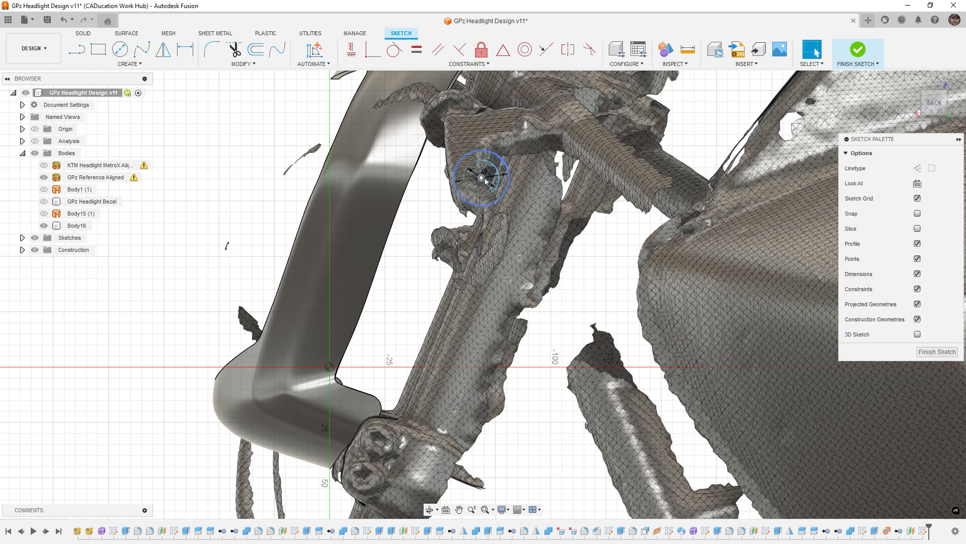
{"action": "left_click_drag", "start_coordinate": [488, 181], "coordinate": [493, 184]}
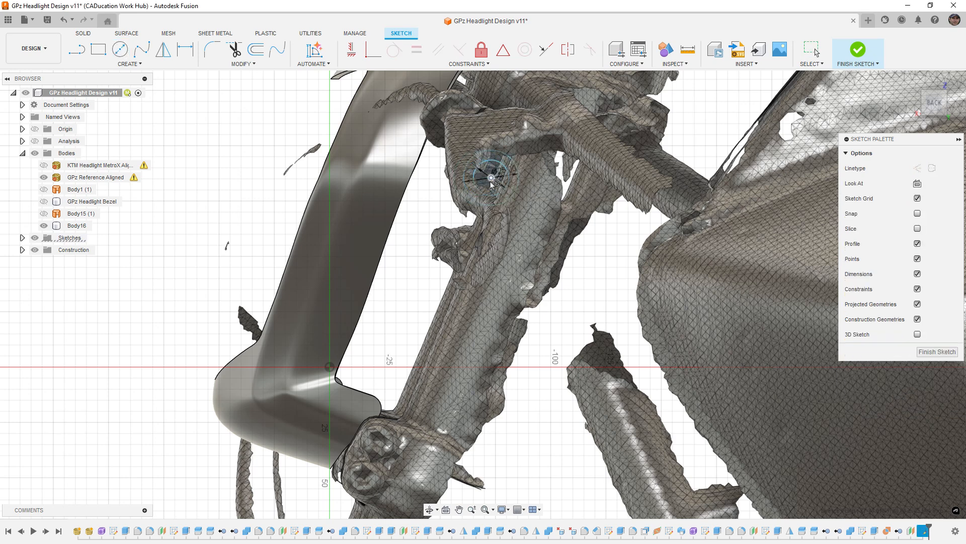
Step: Sketch three connected lines from the outer circle to form a squared tab end facing the shroud
{"action": "key", "text": "l"}
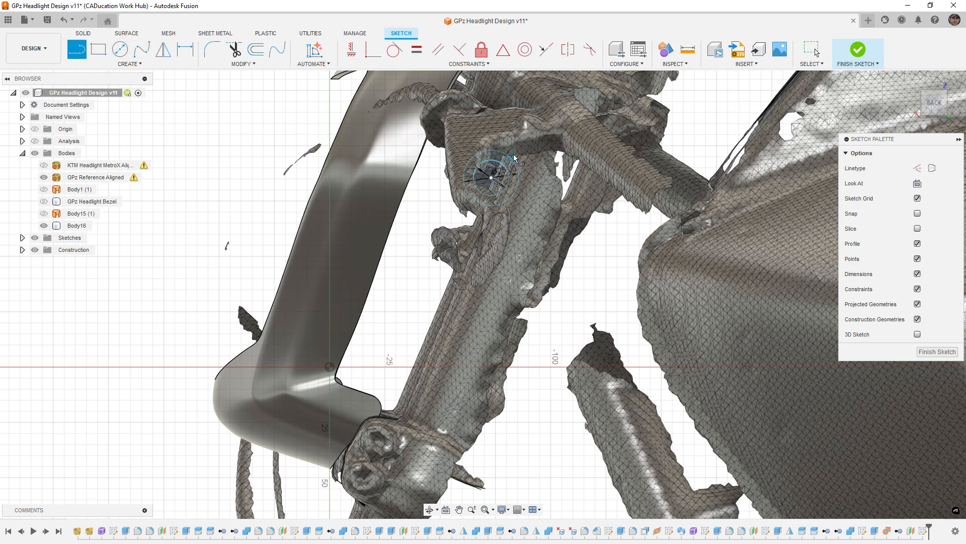
{"action": "left_click", "coordinate": [485, 143]}
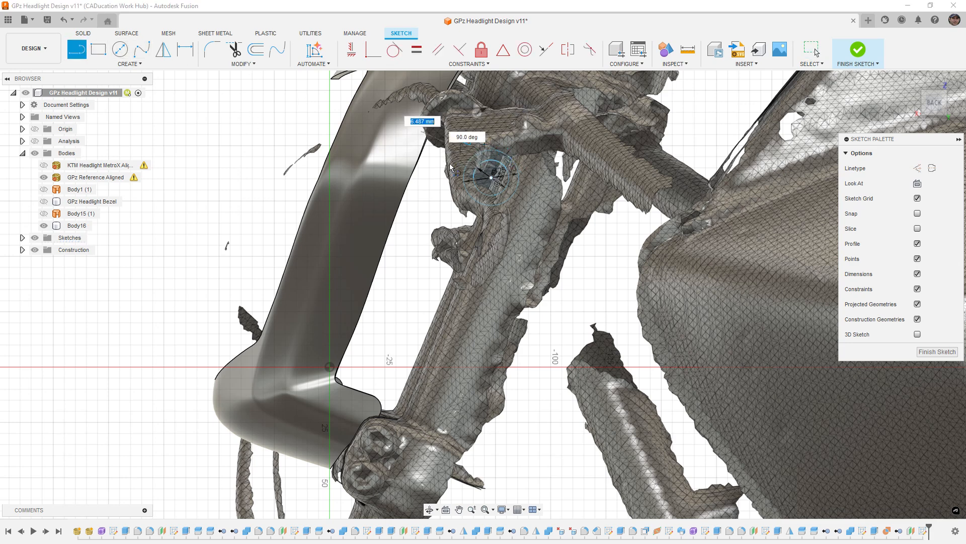
{"action": "key", "text": "Escape"}
{"action": "key", "text": "Escape"}
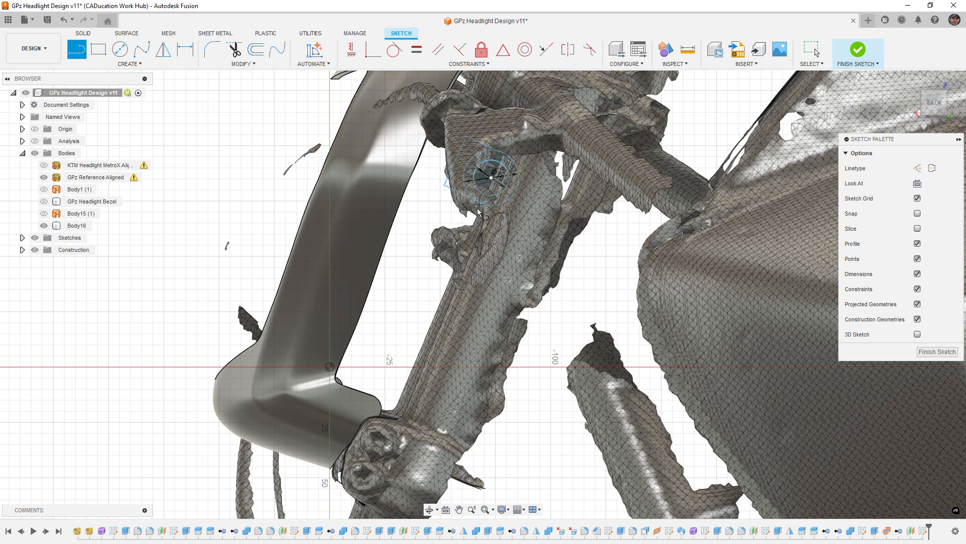
Step: Hide the scan, constrain the tab's lower line tangent to the outer circle and perpendicular to the end line, and finish the sketch
{"action": "left_click", "coordinate": [44, 177]}
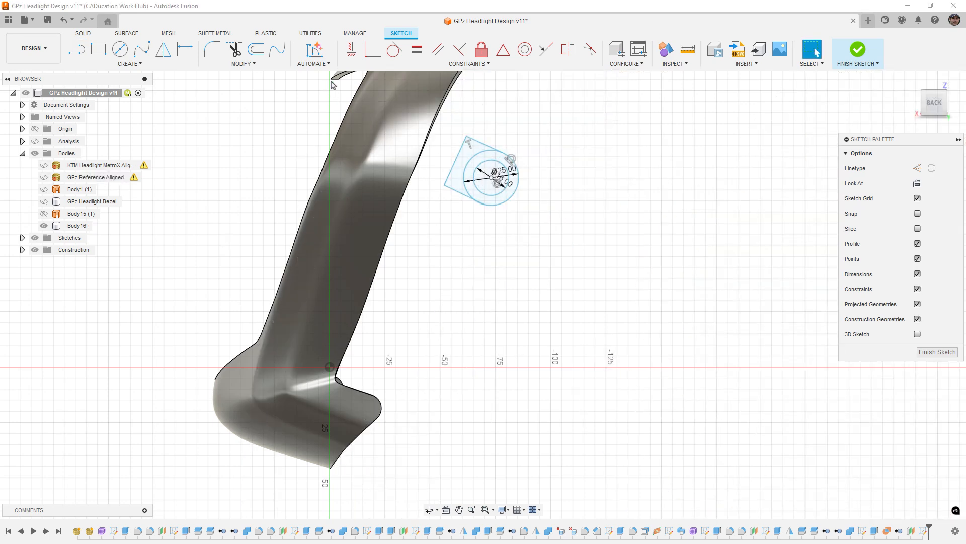
{"action": "left_click", "coordinate": [395, 50]}
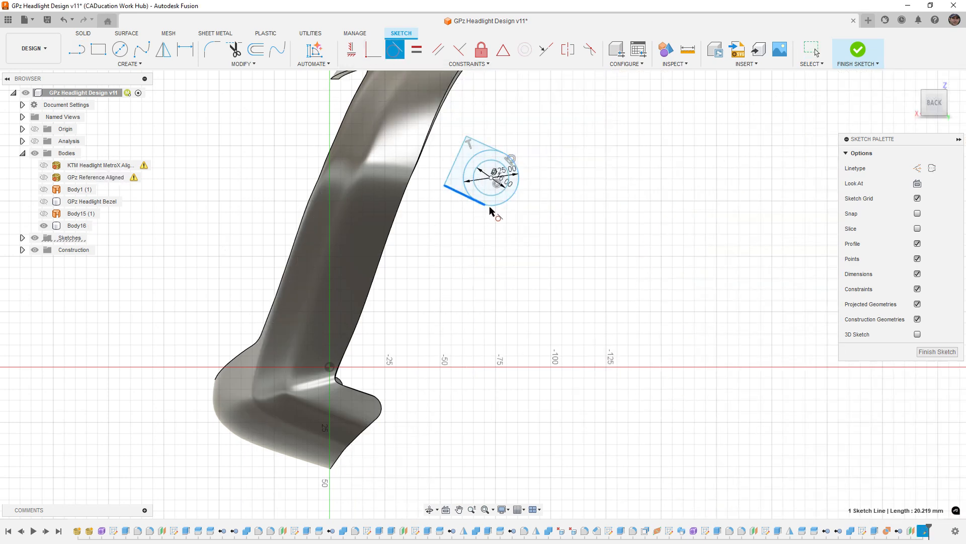
{"action": "left_click", "coordinate": [460, 50]}
{"action": "left_click", "coordinate": [448, 177]}
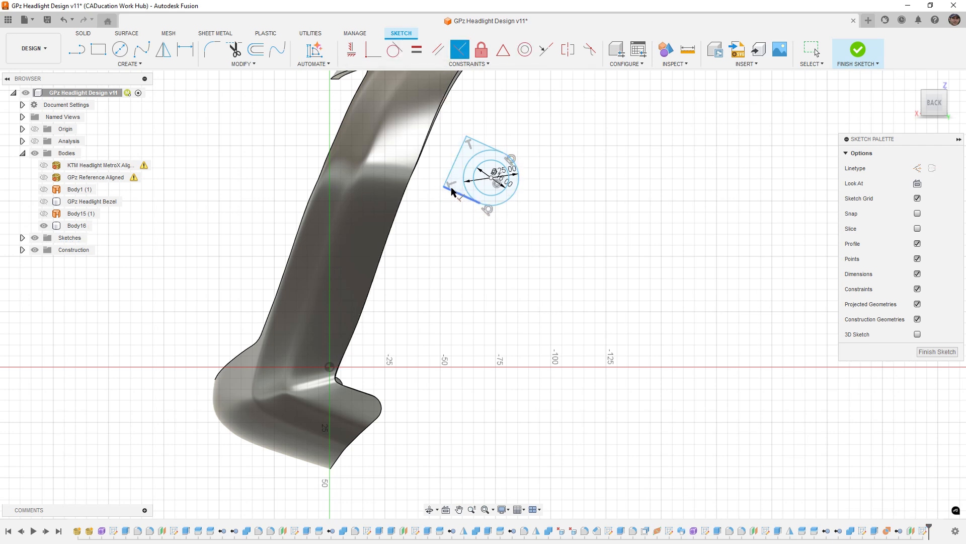
{"action": "left_click", "coordinate": [451, 192]}
{"action": "left_click", "coordinate": [458, 157]}
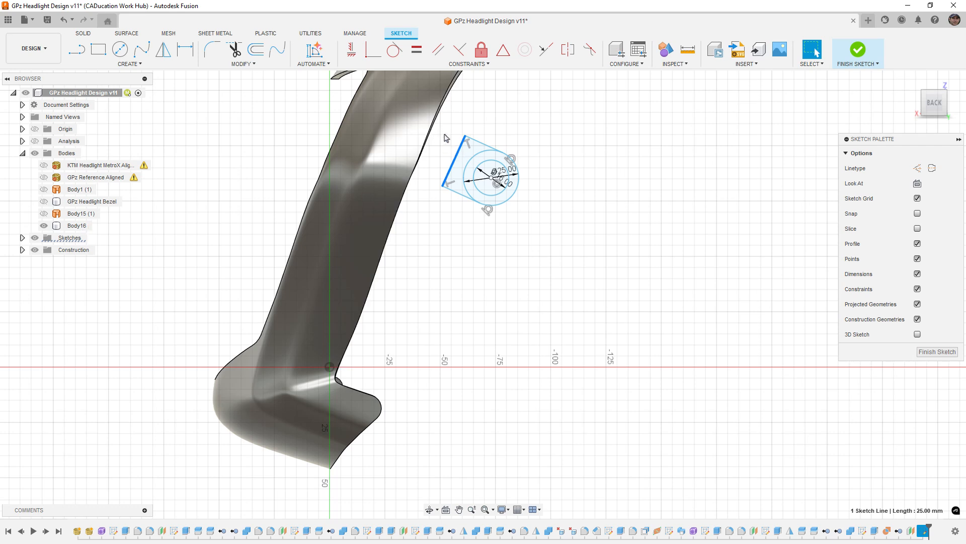
{"action": "left_click", "coordinate": [857, 50]}
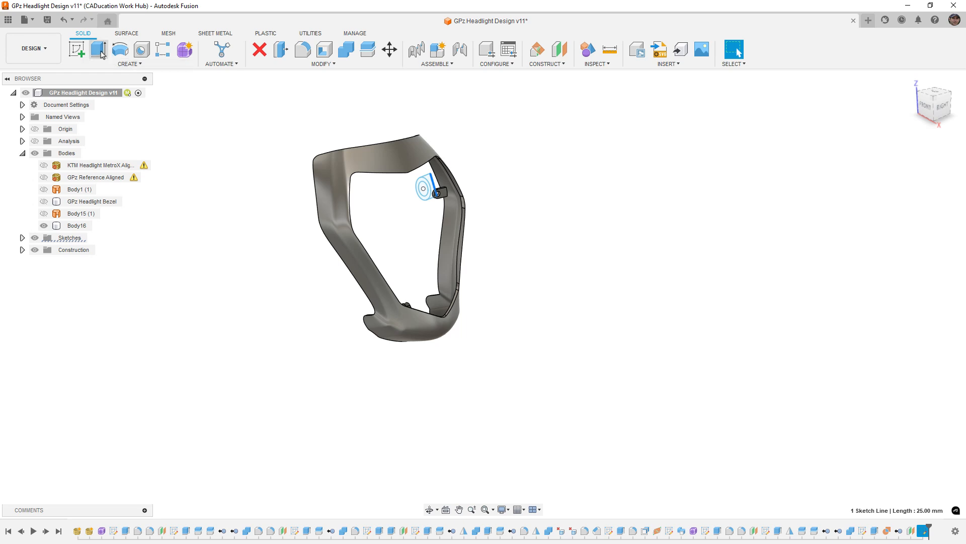
Step: Extrude the outer ring and squared tab profiles by -3 mm as a new body, leaving the inner circle as a hole
{"action": "left_click", "coordinate": [98, 50]}
{"action": "scroll", "coordinate": [438, 181], "scroll_direction": "up", "scroll_amount": 10}
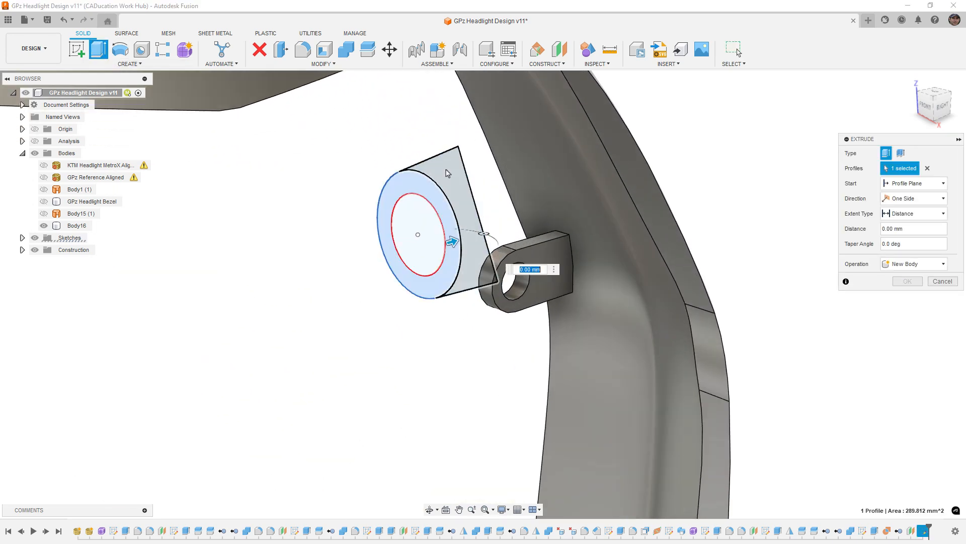
{"action": "left_click", "coordinate": [447, 174]}
{"action": "scroll", "coordinate": [448, 173], "scroll_direction": "down", "scroll_amount": 5}
{"action": "middle_click_drag", "start_coordinate": [481, 221], "coordinate": [443, 211], "text": "shift"}
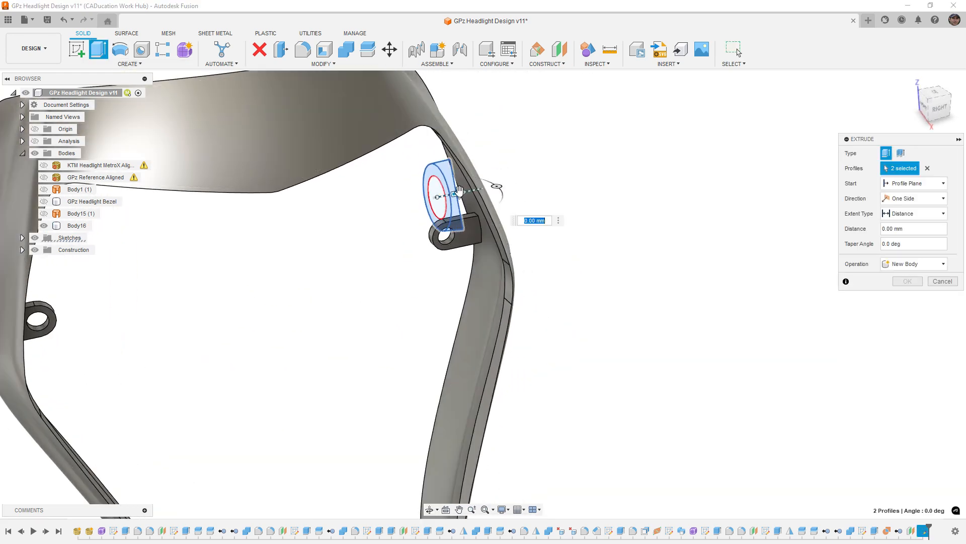
{"action": "left_click_drag", "start_coordinate": [460, 192], "coordinate": [432, 200]}
{"action": "middle_click_drag", "start_coordinate": [466, 224], "coordinate": [446, 233], "text": "shift"}
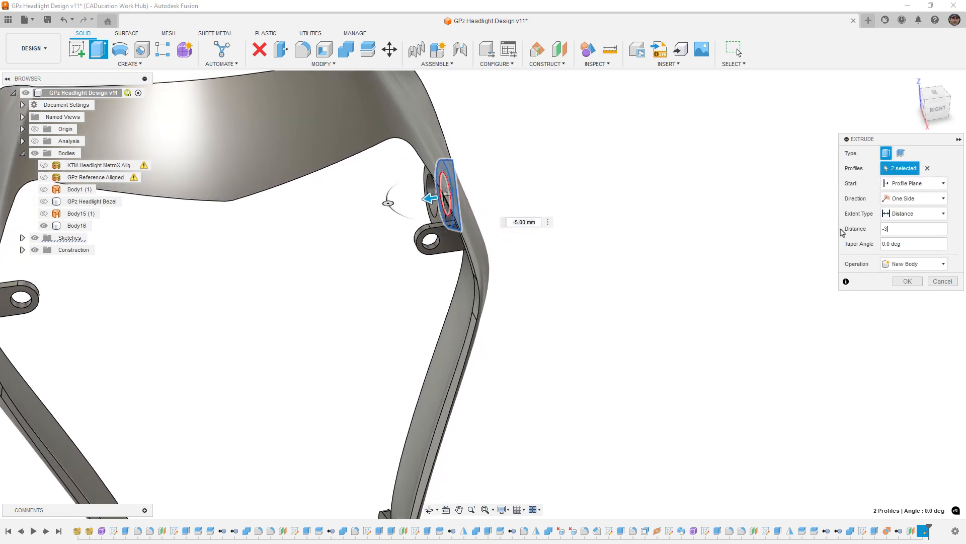
{"action": "key", "text": "Return"}
Step: Start a sketch on the new tab's narrow end face and draw an angled line about 19 mm long toward the shroud, then an upright line about 23 mm long
{"action": "middle_click_drag", "start_coordinate": [574, 261], "coordinate": [385, 219], "text": "shift"}
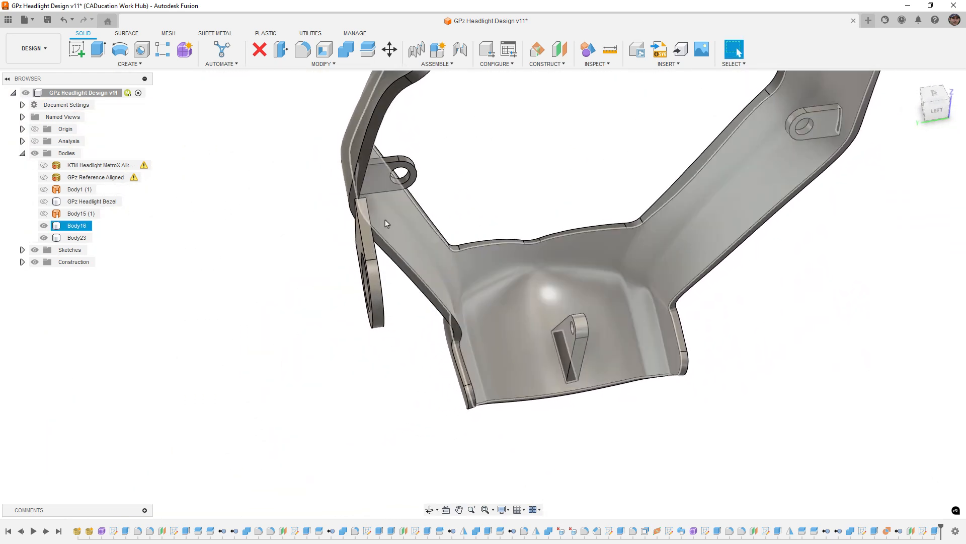
{"action": "middle_click_drag", "start_coordinate": [410, 158], "coordinate": [347, 282], "text": "shift"}
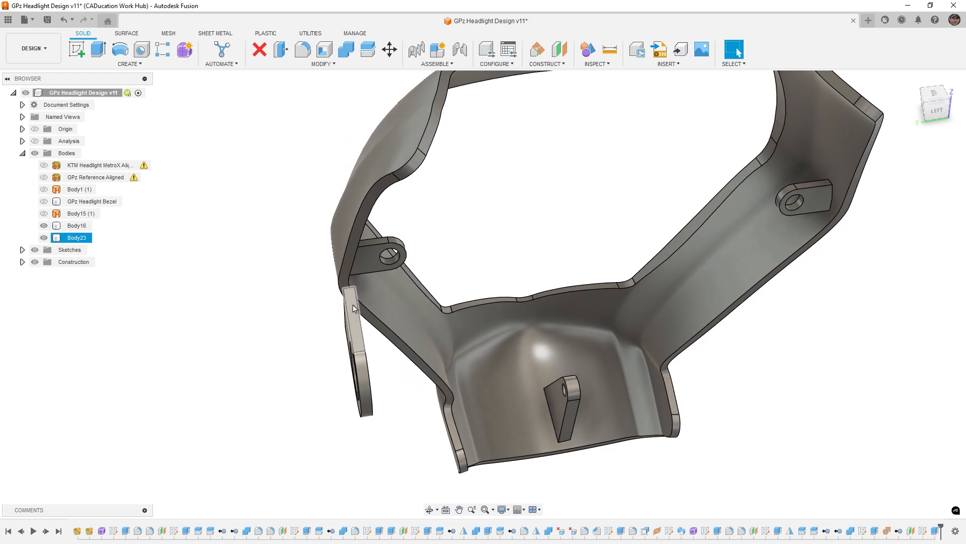
{"action": "left_click", "coordinate": [354, 309]}
{"action": "right_click", "coordinate": [353, 306]}
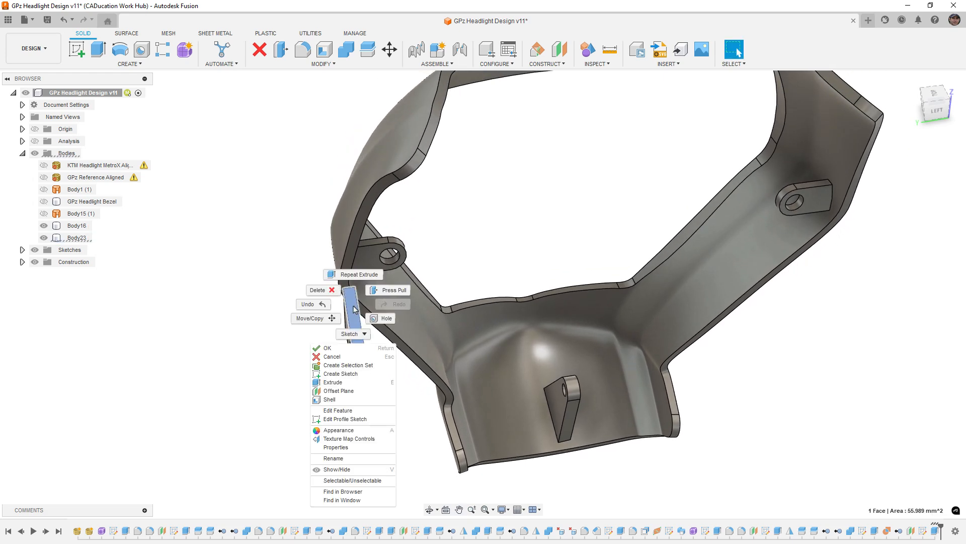
{"action": "left_click", "coordinate": [348, 365]}
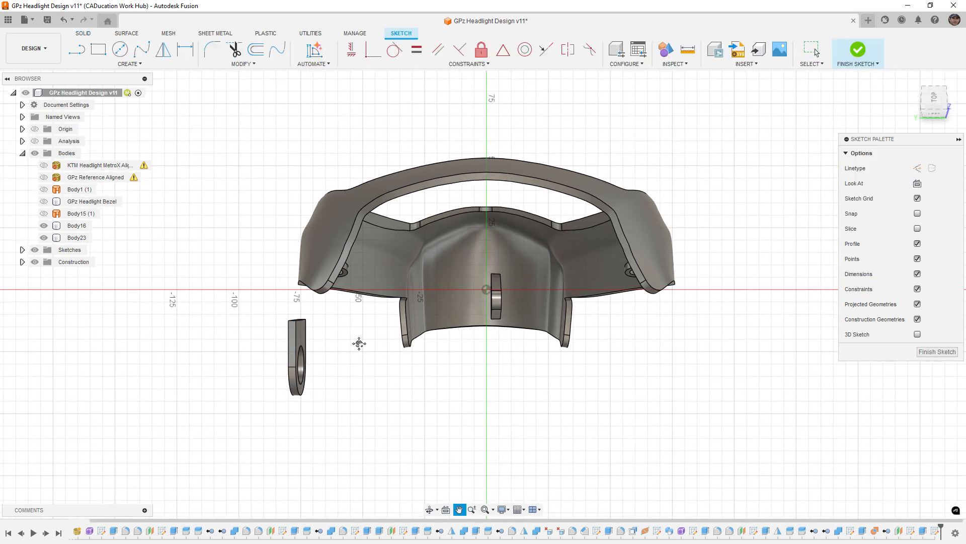
{"action": "key", "text": "l"}
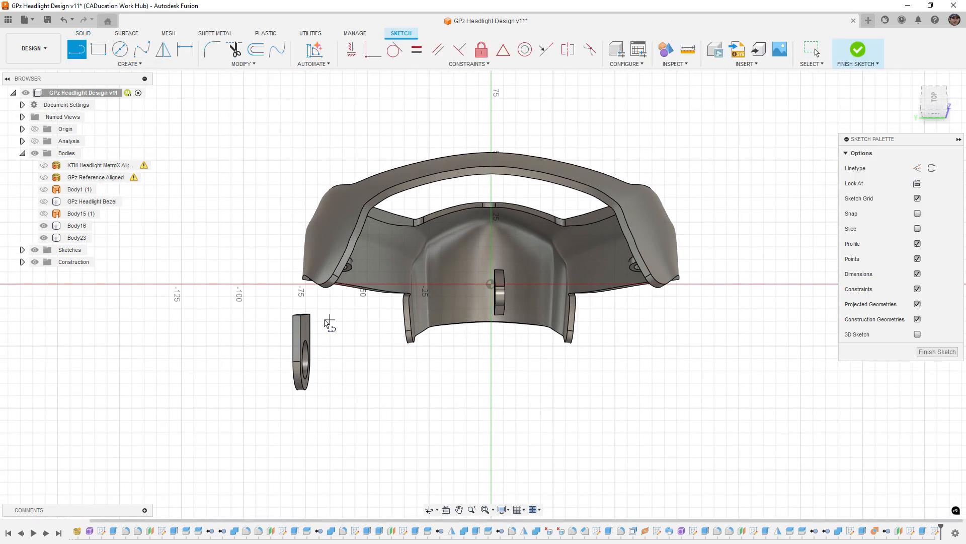
{"action": "left_click", "coordinate": [299, 314]}
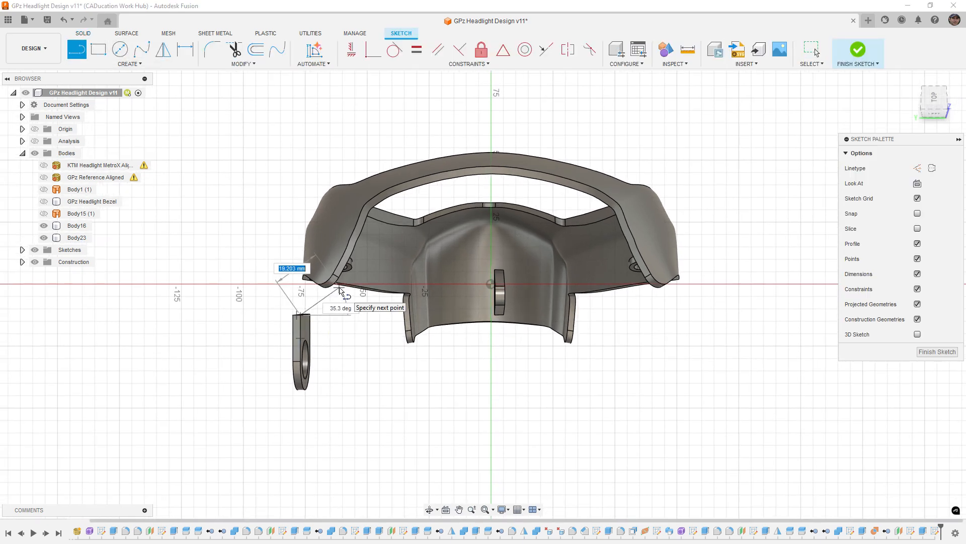
{"action": "left_click", "coordinate": [339, 287]}
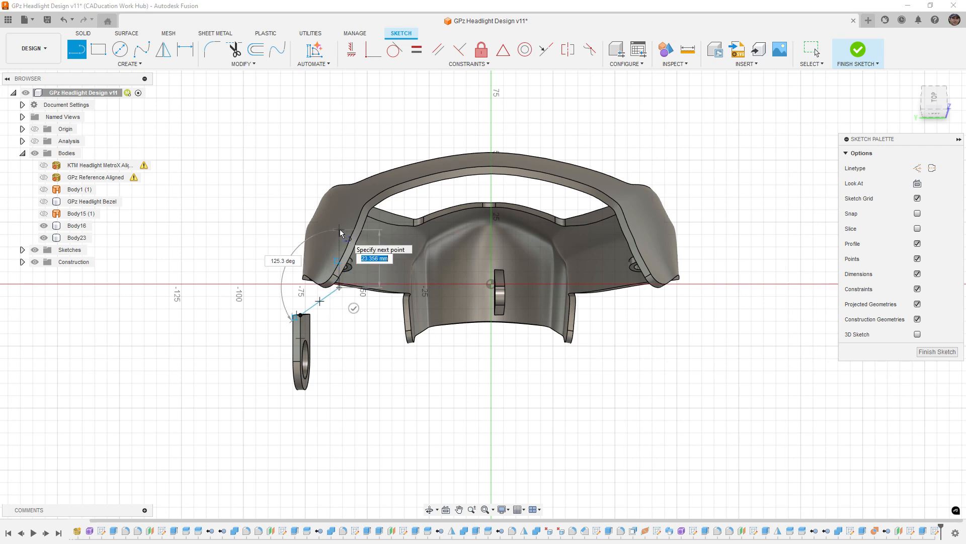
{"action": "left_click", "coordinate": [340, 230]}
{"action": "left_click", "coordinate": [364, 229]}
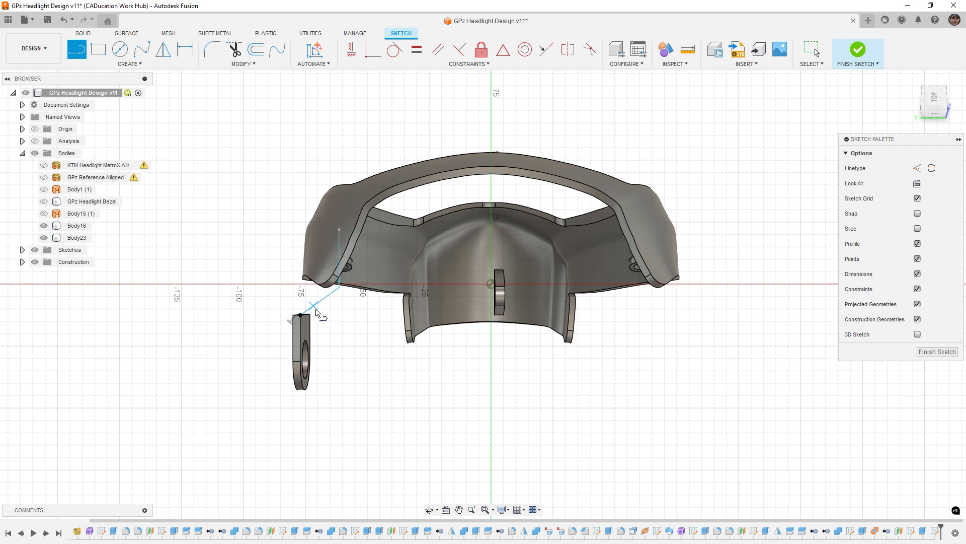
Step: Draw a parallel angled line from the tab's outer corner and an upright line beside the first, closing the bent profile at its end
{"action": "scroll", "coordinate": [316, 313], "scroll_direction": "up", "scroll_amount": 3}
{"action": "left_click", "coordinate": [293, 318]}
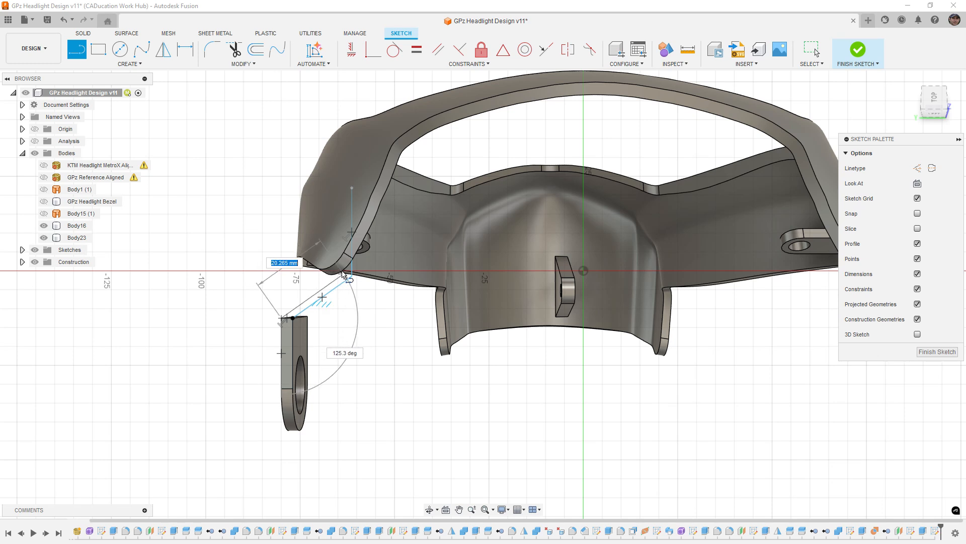
{"action": "left_click", "coordinate": [349, 275]}
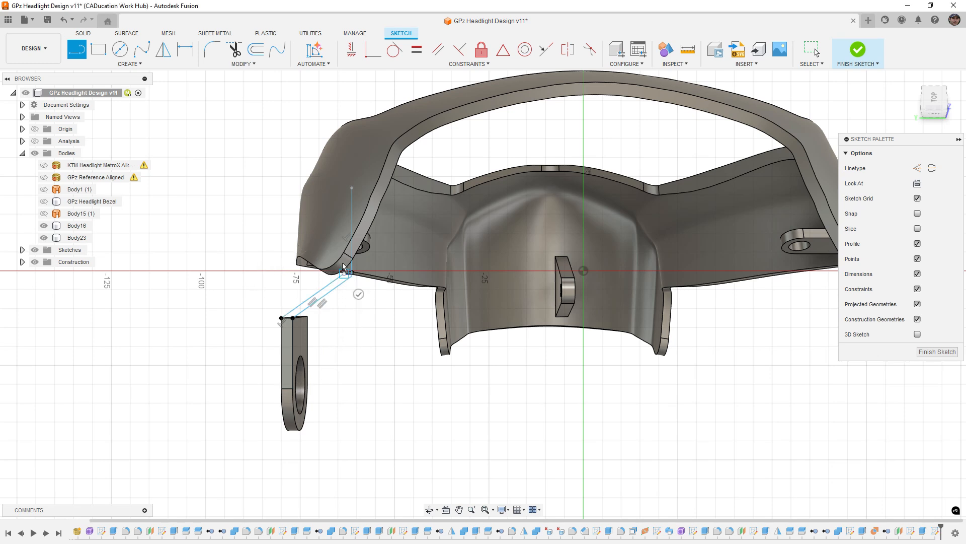
{"action": "left_click", "coordinate": [348, 191]}
{"action": "key", "text": "Escape"}
Step: Dimension the width of the profile's upright leg to 3 mm
{"action": "key", "text": "d"}
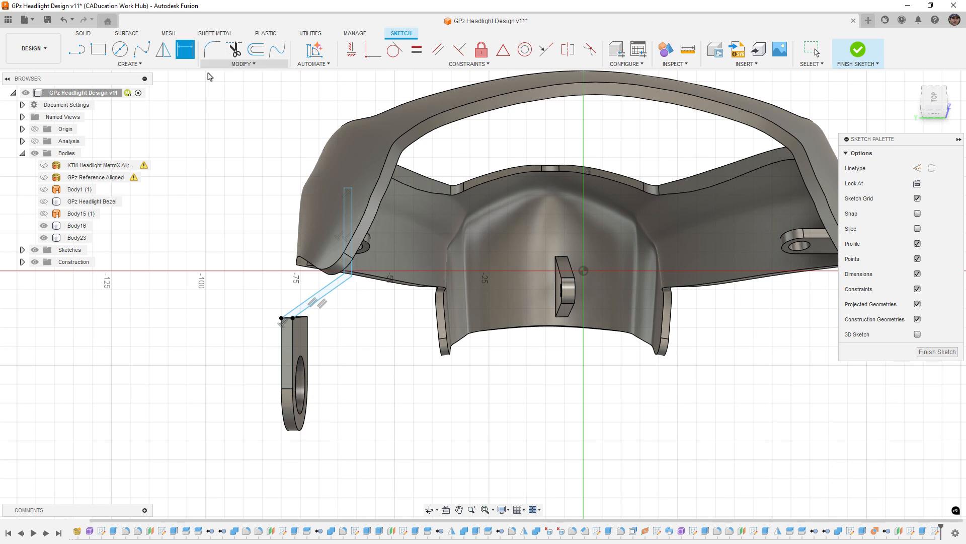
{"action": "scroll", "coordinate": [337, 182], "scroll_direction": "up", "scroll_amount": 2}
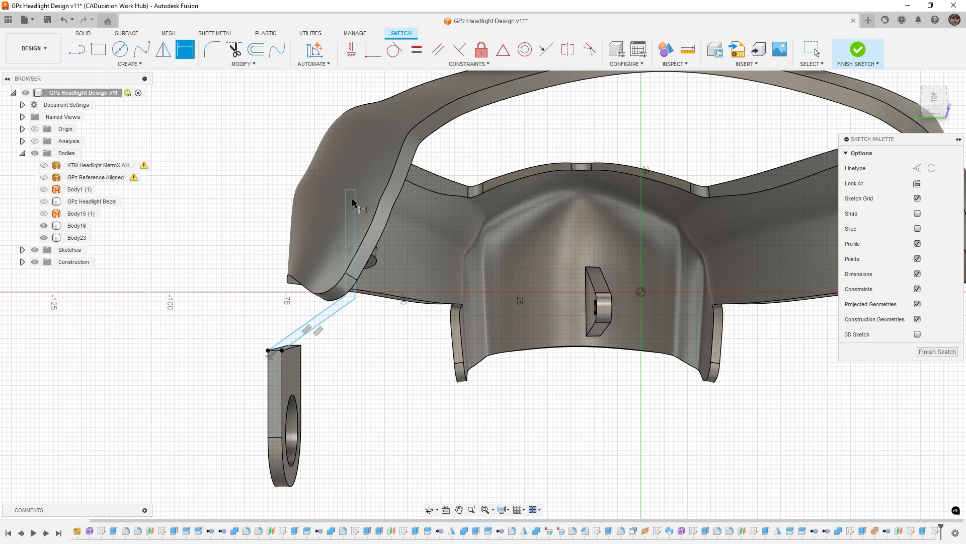
{"action": "left_click", "coordinate": [346, 207]}
{"action": "left_click", "coordinate": [274, 173]}
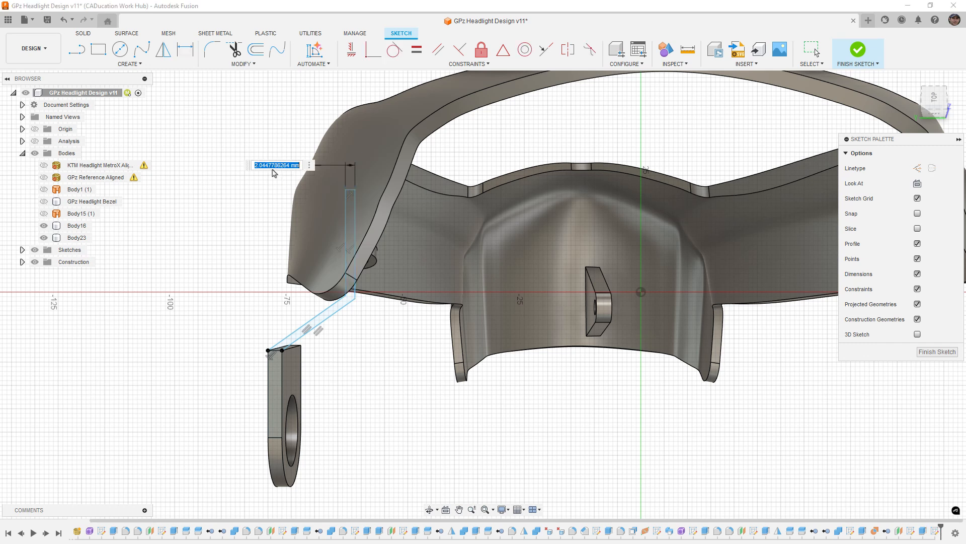
{"action": "type", "text": "3"}
{"action": "key", "text": "Return"}
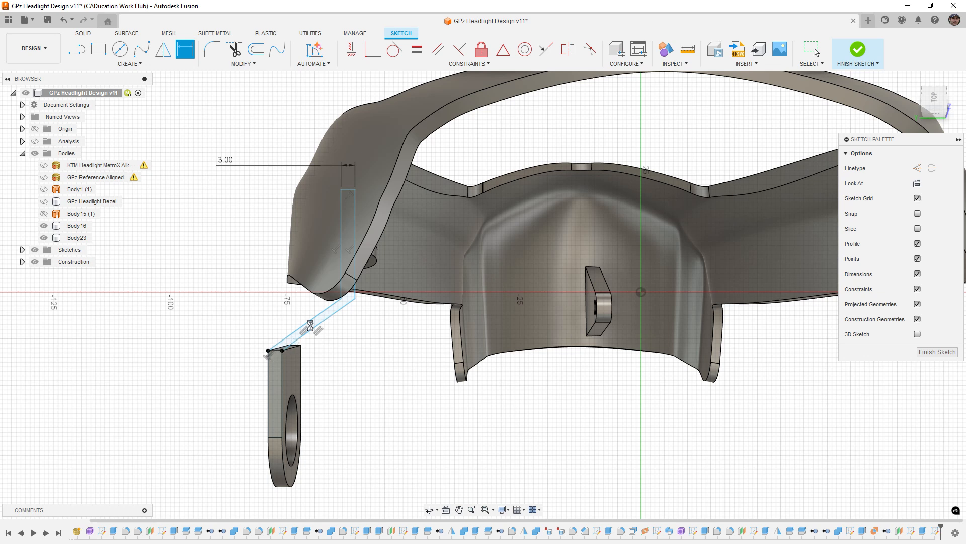
{"action": "key", "text": "Escape"}
Step: Shift the profile's bend corner slightly up and toward the shroud's centre, and finish the sketch
{"action": "scroll", "coordinate": [336, 307], "scroll_direction": "up", "scroll_amount": 3}
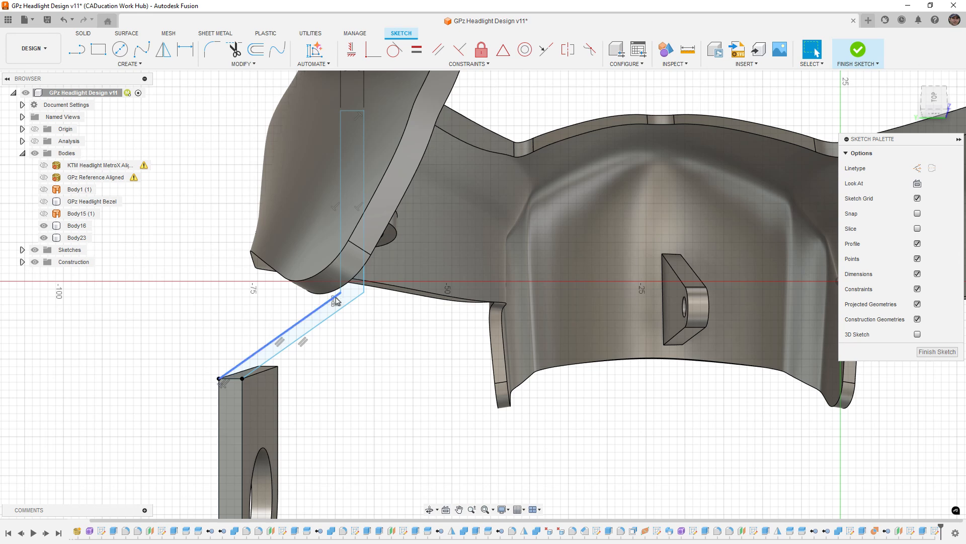
{"action": "left_click", "coordinate": [342, 293]}
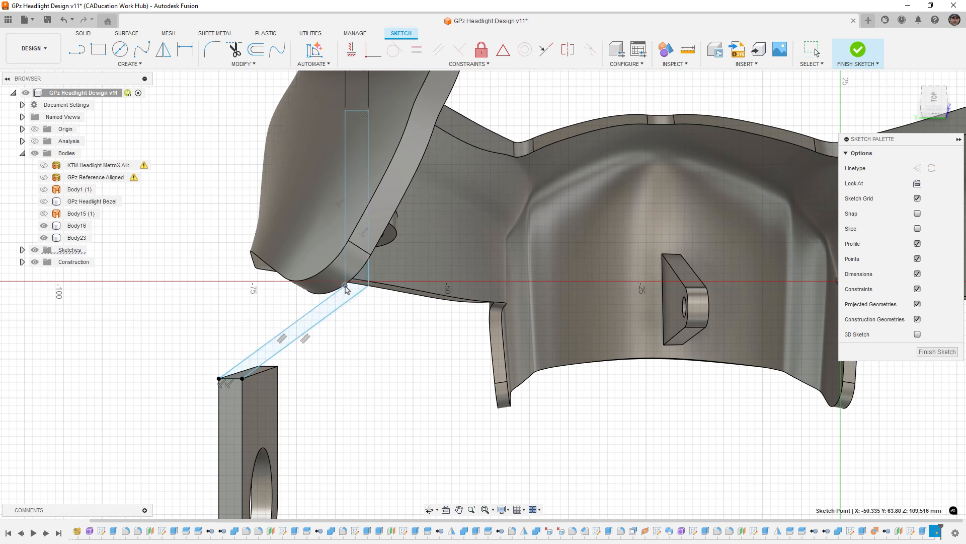
{"action": "scroll", "coordinate": [347, 288], "scroll_direction": "down", "scroll_amount": 1}
{"action": "scroll", "coordinate": [347, 288], "scroll_direction": "down", "scroll_amount": 2}
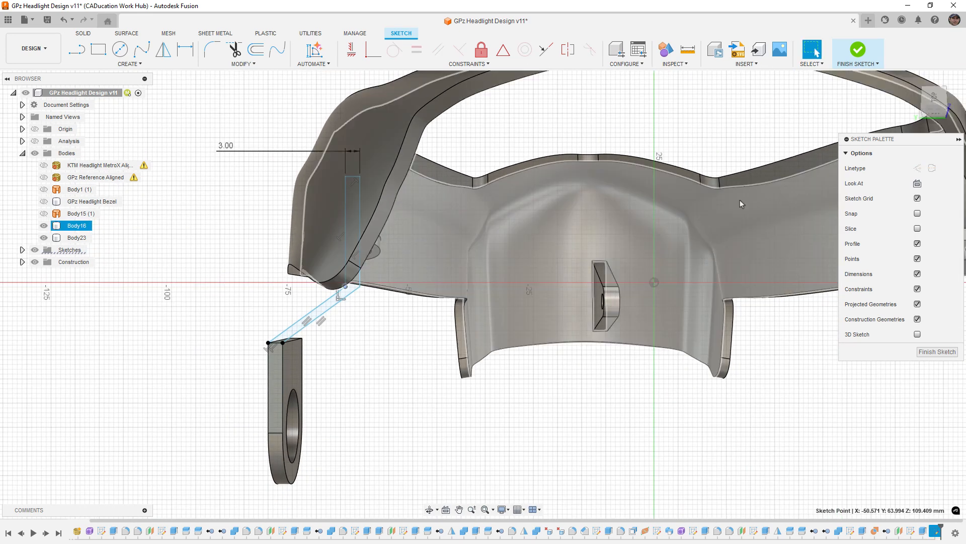
{"action": "left_click", "coordinate": [849, 55]}
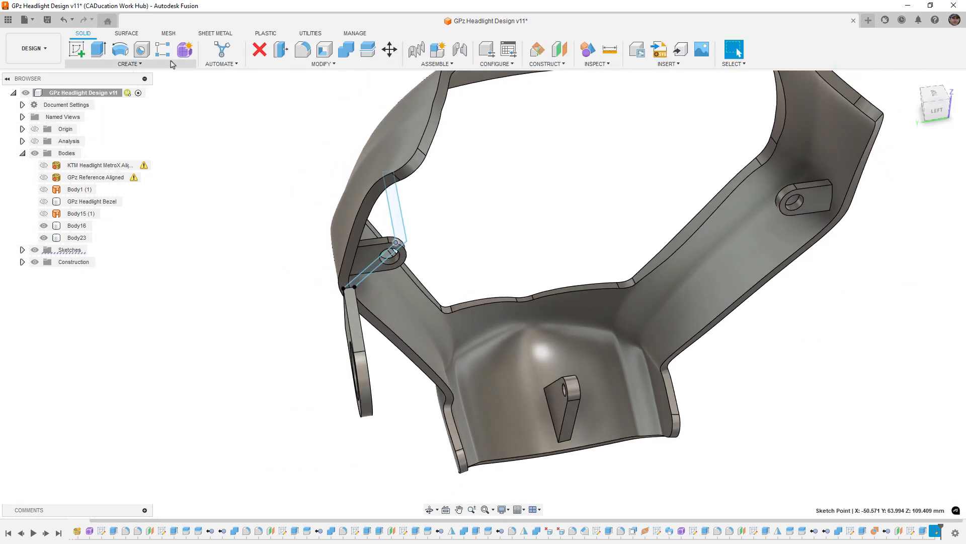
Step: Set up a single-path sweep of the bent profile along the tab's end edge with the operation set to Join
{"action": "left_click", "coordinate": [129, 64]}
{"action": "left_click", "coordinate": [86, 136]}
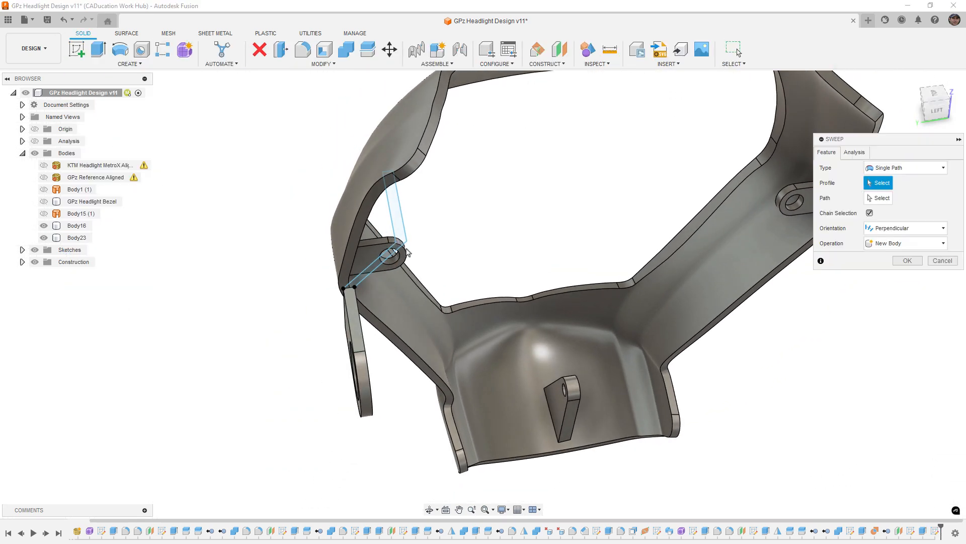
{"action": "left_click", "coordinate": [395, 206]}
{"action": "middle_click_drag", "start_coordinate": [395, 206], "coordinate": [397, 274], "text": "shift"}
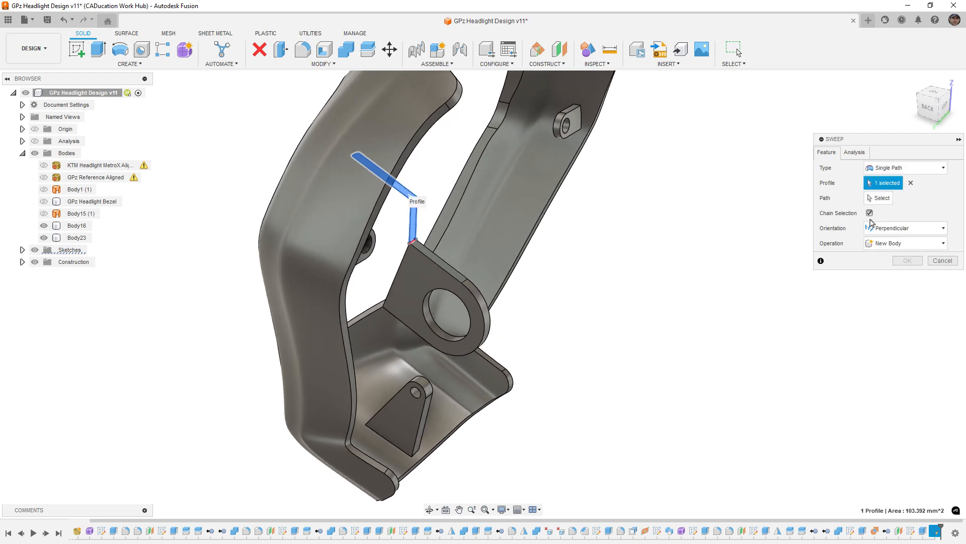
{"action": "left_click", "coordinate": [882, 198]}
{"action": "left_click", "coordinate": [397, 276]}
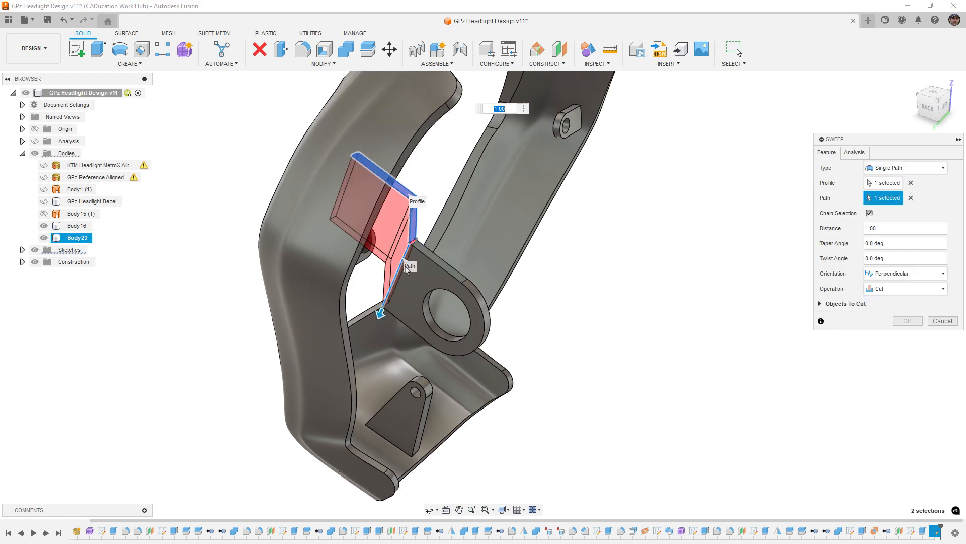
{"action": "left_click", "coordinate": [905, 292]}
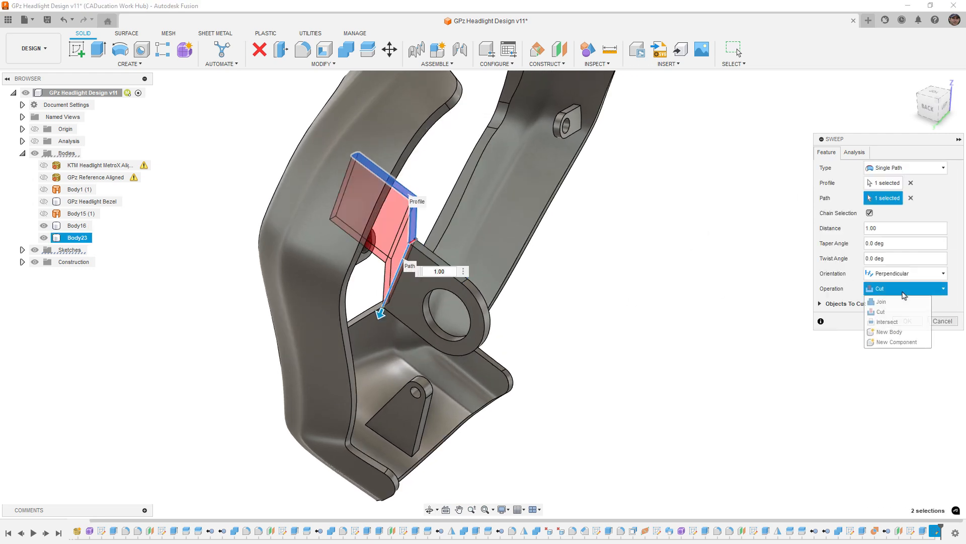
{"action": "left_click", "coordinate": [903, 300]}
Step: Hide the shroud body so the sweep joins only the tab, complete the sweep, and show the shroud again
{"action": "middle_click_drag", "start_coordinate": [567, 307], "coordinate": [509, 290], "text": "shift"}
{"action": "middle_click_drag", "start_coordinate": [379, 260], "coordinate": [509, 342]}
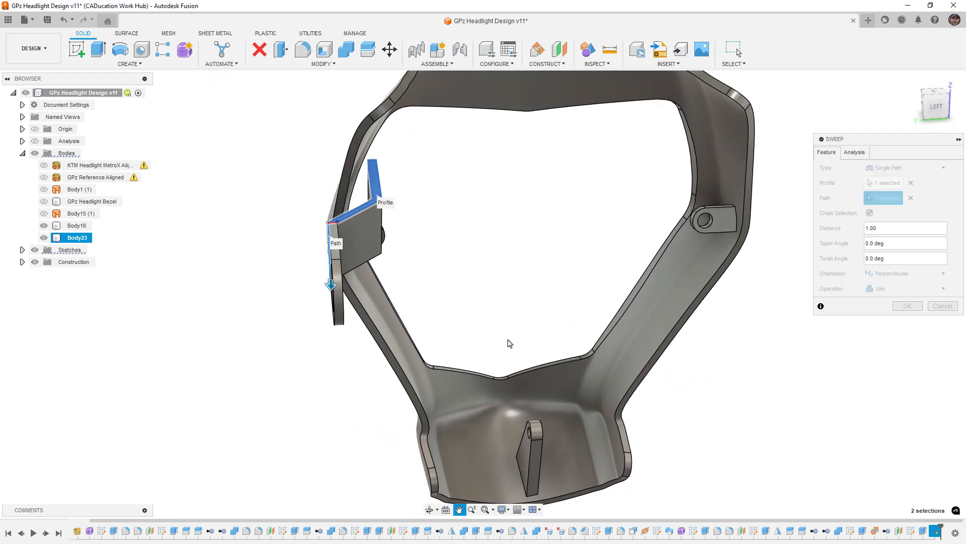
{"action": "scroll", "coordinate": [389, 228], "scroll_direction": "up", "scroll_amount": 4}
{"action": "middle_click_drag", "start_coordinate": [389, 227], "coordinate": [373, 237], "text": "shift"}
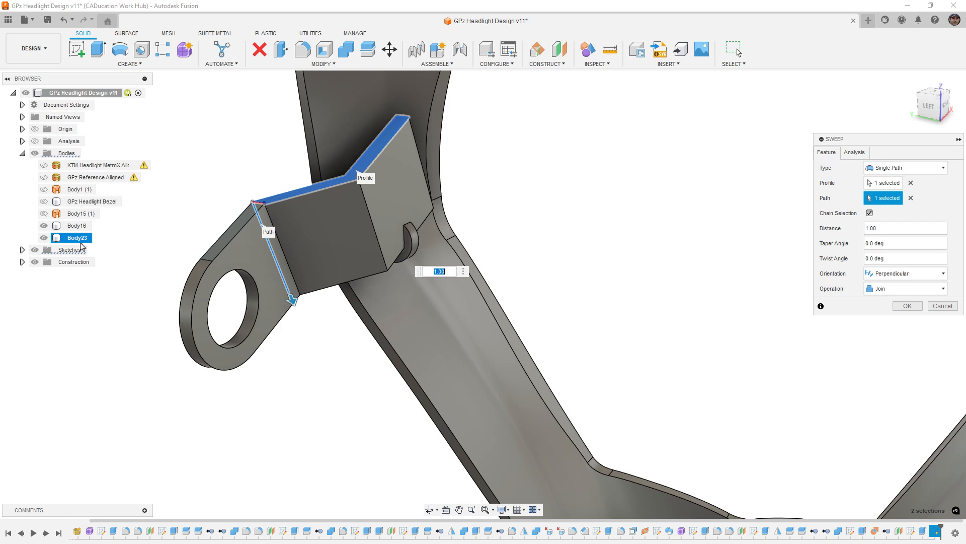
{"action": "left_click", "coordinate": [45, 226]}
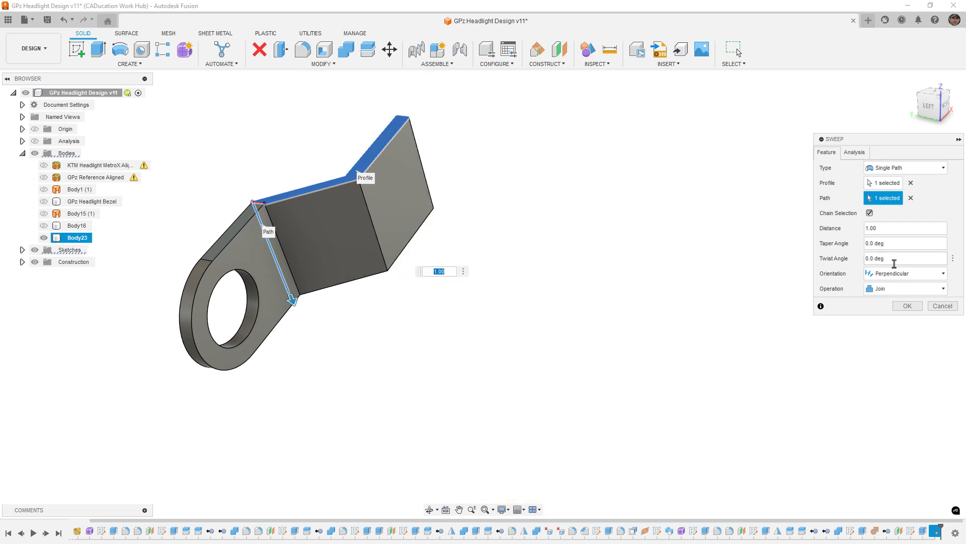
{"action": "left_click", "coordinate": [908, 305]}
{"action": "left_click", "coordinate": [44, 226]}
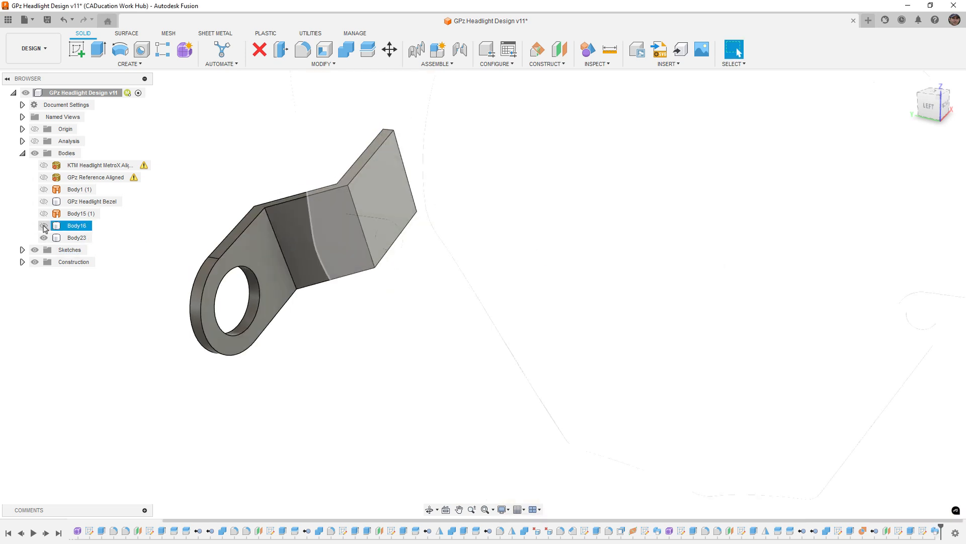
Step: Show Sketch14 and move the profile's upright leg outward so it sits closer to the shroud's side wall
{"action": "middle_click_drag", "start_coordinate": [365, 227], "coordinate": [543, 342], "text": "shift"}
{"action": "left_click", "coordinate": [302, 386]}
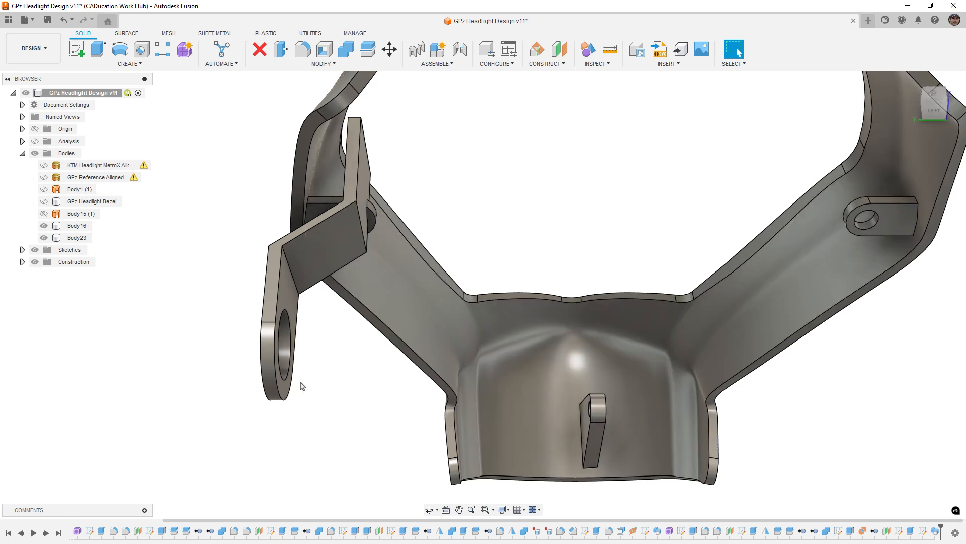
{"action": "left_click", "coordinate": [22, 250]}
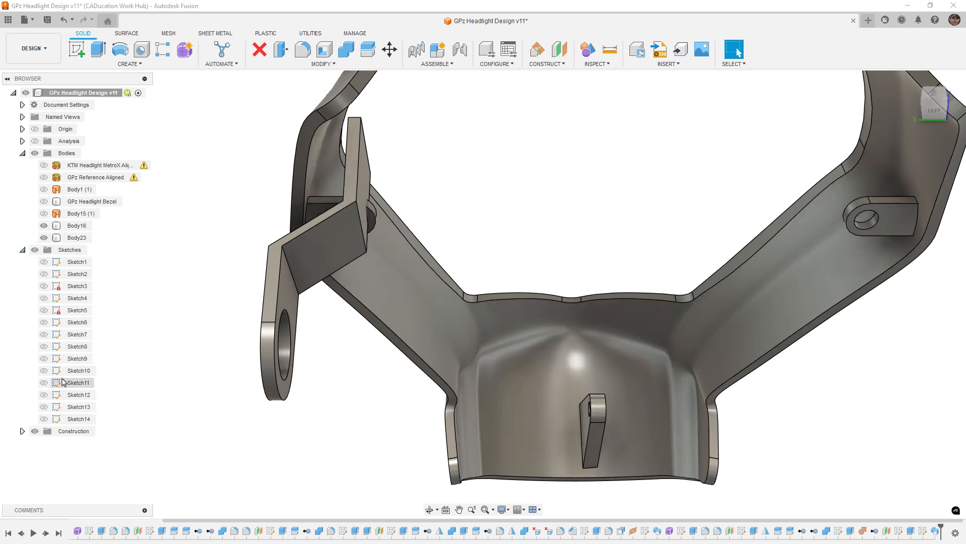
{"action": "left_click", "coordinate": [44, 419]}
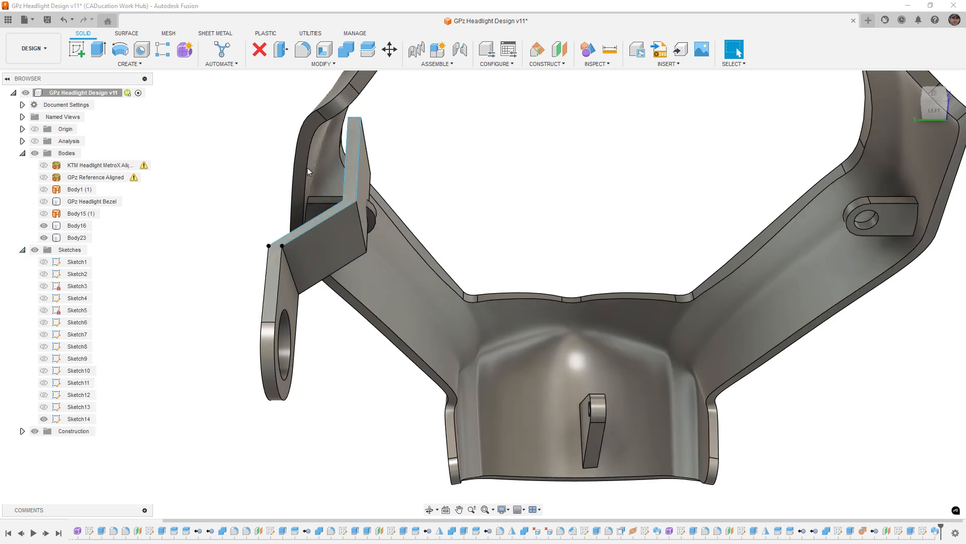
{"action": "left_click", "coordinate": [341, 176]}
{"action": "left_click_drag", "start_coordinate": [332, 171], "coordinate": [317, 173]}
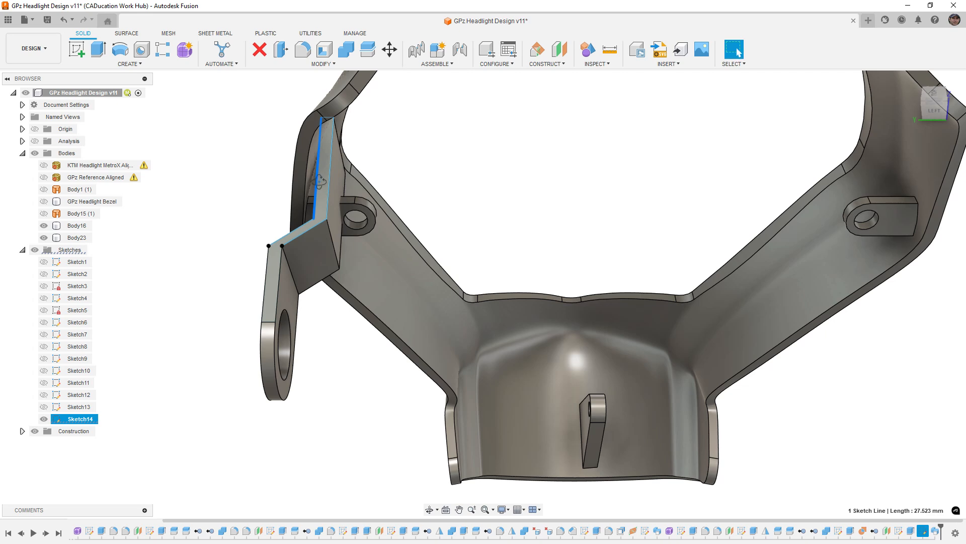
Step: Fine-tune the upright leg's line and end point so the bracket passes through the shroud wall, and hide the sketch
{"action": "middle_click_drag", "start_coordinate": [319, 180], "coordinate": [318, 190], "text": "shift"}
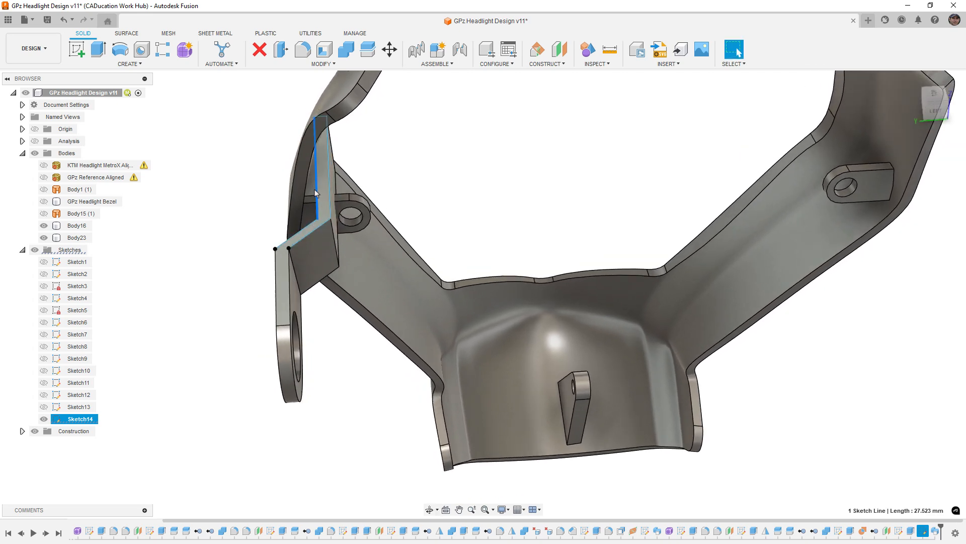
{"action": "left_click_drag", "start_coordinate": [315, 190], "coordinate": [311, 191]}
{"action": "mouse_move", "coordinate": [312, 192]}
{"action": "middle_mouse_down", "text": "shift"}
{"action": "mouse_move", "coordinate": [302, 206]}
{"action": "mouse_move", "coordinate": [322, 149]}
{"action": "mouse_move", "coordinate": [339, 146]}
{"action": "mouse_move", "coordinate": [261, 238]}
{"action": "middle_mouse_up", "text": "shift"}
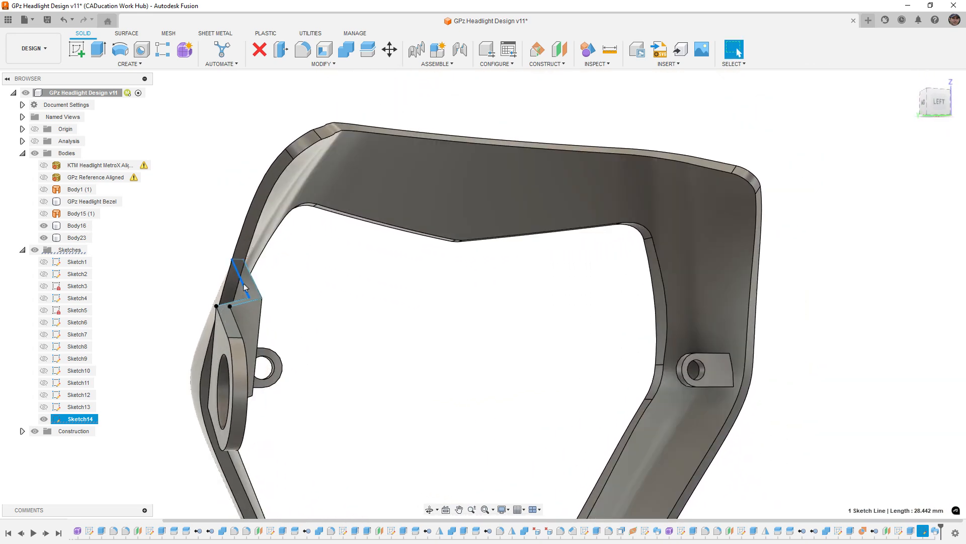
{"action": "left_click_drag", "start_coordinate": [243, 284], "coordinate": [241, 282]}
{"action": "middle_click_drag", "start_coordinate": [240, 283], "coordinate": [262, 308], "text": "shift"}
{"action": "mouse_move", "coordinate": [328, 261]}
{"action": "left_mouse_down"}
{"action": "mouse_move", "coordinate": [334, 253]}
{"action": "mouse_move", "coordinate": [337, 285]}
{"action": "mouse_move", "coordinate": [326, 266]}
{"action": "mouse_move", "coordinate": [336, 246]}
{"action": "left_mouse_up"}
{"action": "mouse_move", "coordinate": [336, 246]}
{"action": "middle_mouse_down", "text": "shift"}
{"action": "mouse_move", "coordinate": [357, 283]}
{"action": "mouse_move", "coordinate": [419, 285]}
{"action": "mouse_move", "coordinate": [365, 276]}
{"action": "mouse_move", "coordinate": [318, 245]}
{"action": "middle_mouse_up", "text": "shift"}
{"action": "left_click", "coordinate": [79, 419]}
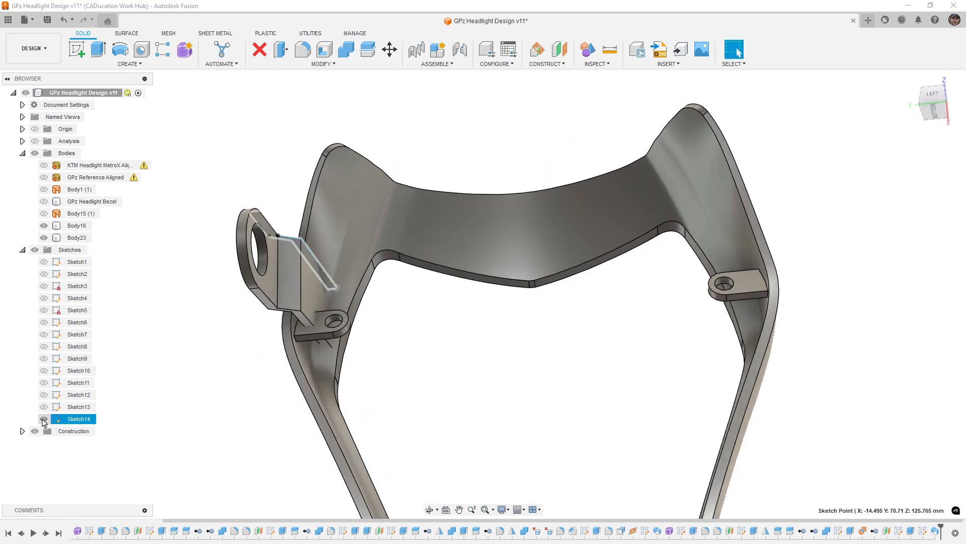
{"action": "left_click", "coordinate": [185, 272]}
Step: Try to split the tab body using the shroud's side wall as the splitting tool, with the tool extended
{"action": "scroll", "coordinate": [317, 288], "scroll_direction": "up", "scroll_amount": 3}
{"action": "mouse_move", "coordinate": [317, 288]}
{"action": "middle_mouse_down", "text": "shift"}
{"action": "mouse_move", "coordinate": [317, 278]}
{"action": "mouse_move", "coordinate": [334, 277]}
{"action": "mouse_move", "coordinate": [463, 337]}
{"action": "mouse_move", "coordinate": [534, 352]}
{"action": "middle_mouse_up", "text": "shift"}
{"action": "left_click", "coordinate": [368, 53]}
{"action": "left_click", "coordinate": [286, 267]}
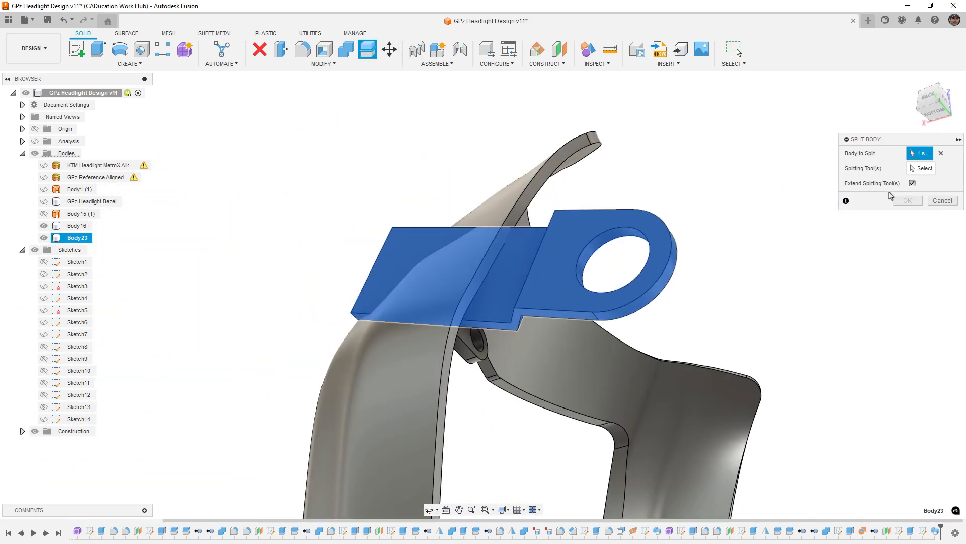
{"action": "left_click", "coordinate": [924, 167]}
{"action": "left_click", "coordinate": [498, 210]}
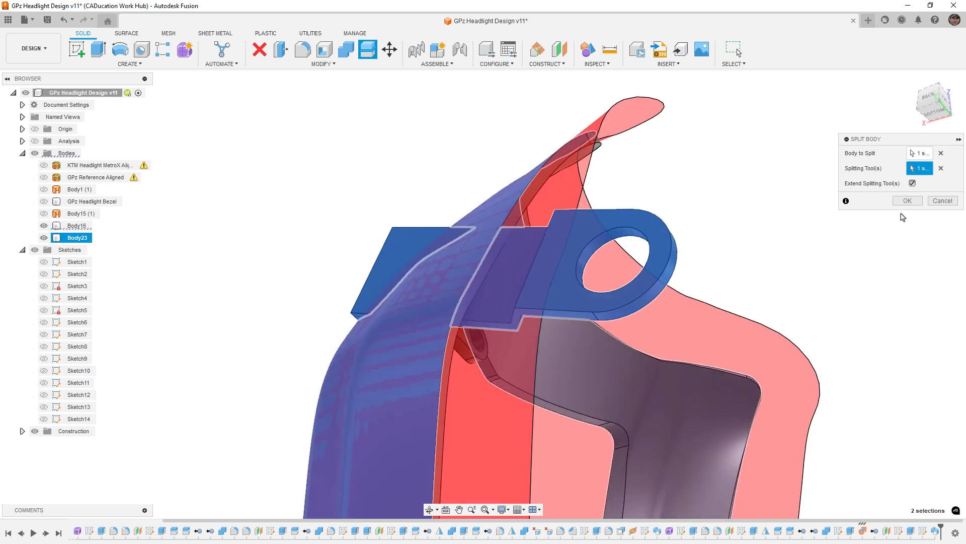
{"action": "left_click", "coordinate": [907, 201]}
{"action": "middle_click_drag", "start_coordinate": [410, 242], "coordinate": [403, 282], "text": "shift"}
{"action": "scroll", "coordinate": [436, 272], "scroll_direction": "up", "scroll_amount": 5}
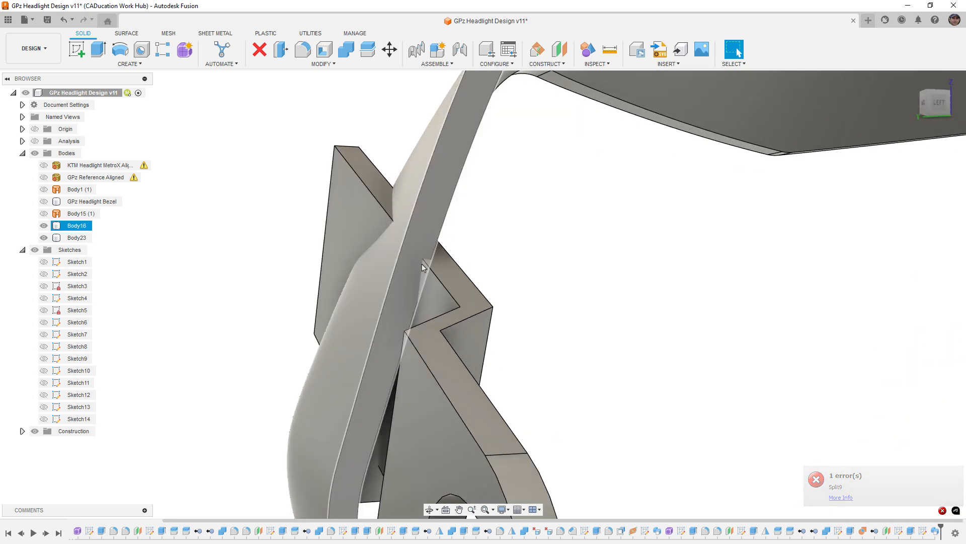
{"action": "left_click", "coordinate": [341, 107]}
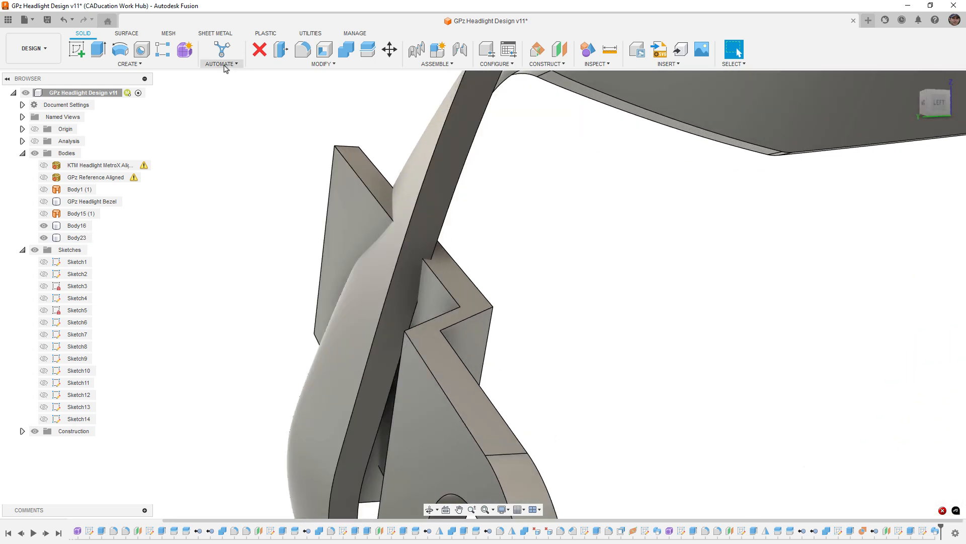
{"action": "scroll", "coordinate": [268, 119], "scroll_direction": "down", "scroll_amount": 5}
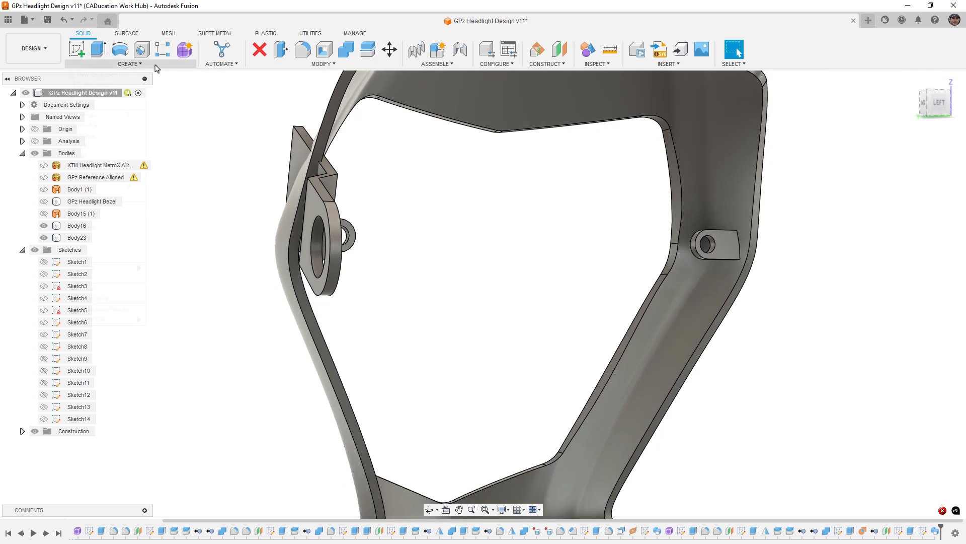
Step: Mirror the bent tab body across the shroud's vertical centre plane as a new body
{"action": "left_click", "coordinate": [130, 64]}
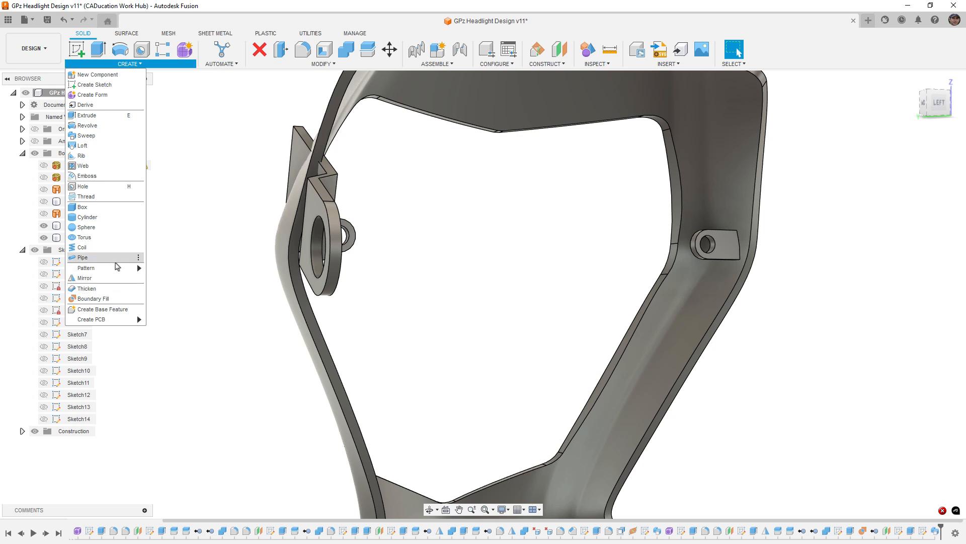
{"action": "left_click", "coordinate": [116, 278]}
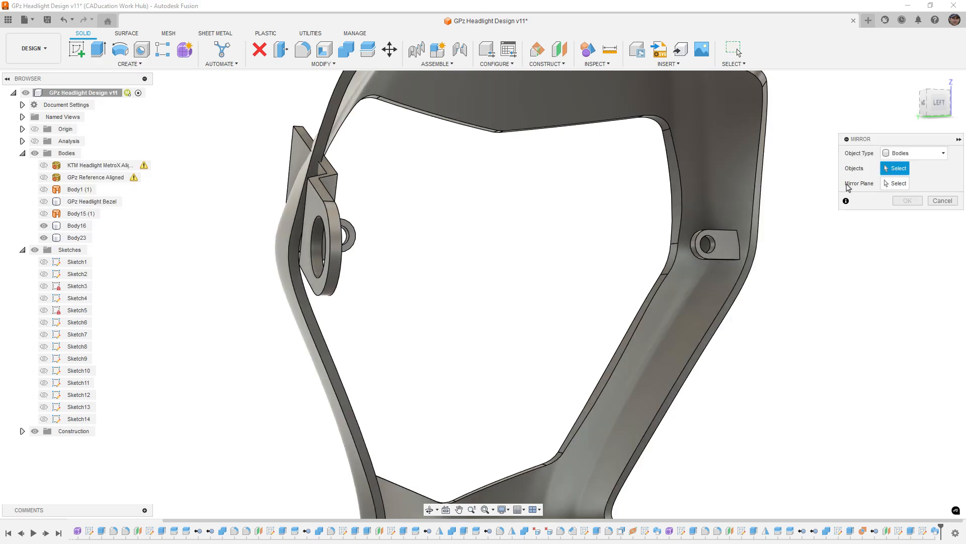
{"action": "left_click", "coordinate": [316, 206]}
{"action": "left_click", "coordinate": [904, 183]}
{"action": "scroll", "coordinate": [447, 218], "scroll_direction": "down", "scroll_amount": 3}
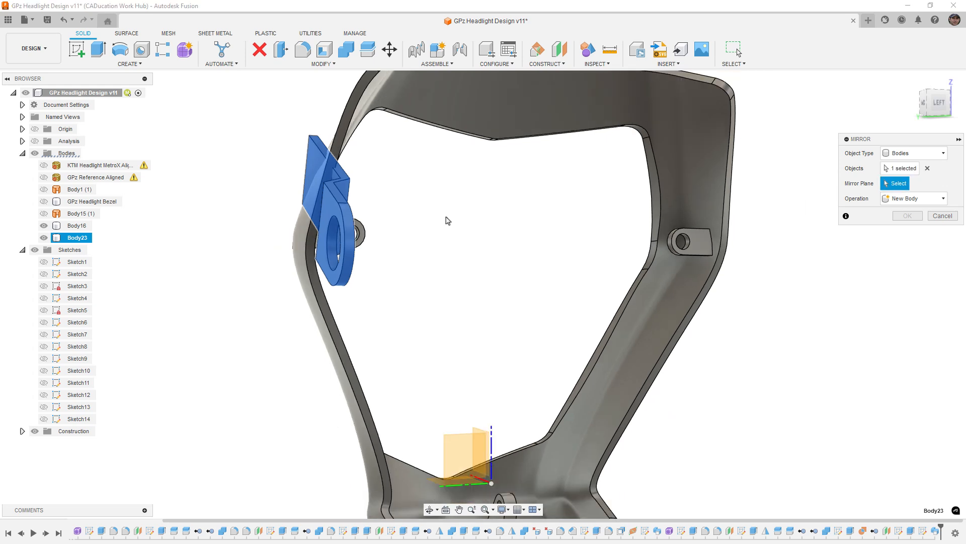
{"action": "scroll", "coordinate": [471, 344], "scroll_direction": "up", "scroll_amount": 1}
{"action": "left_click", "coordinate": [468, 355]}
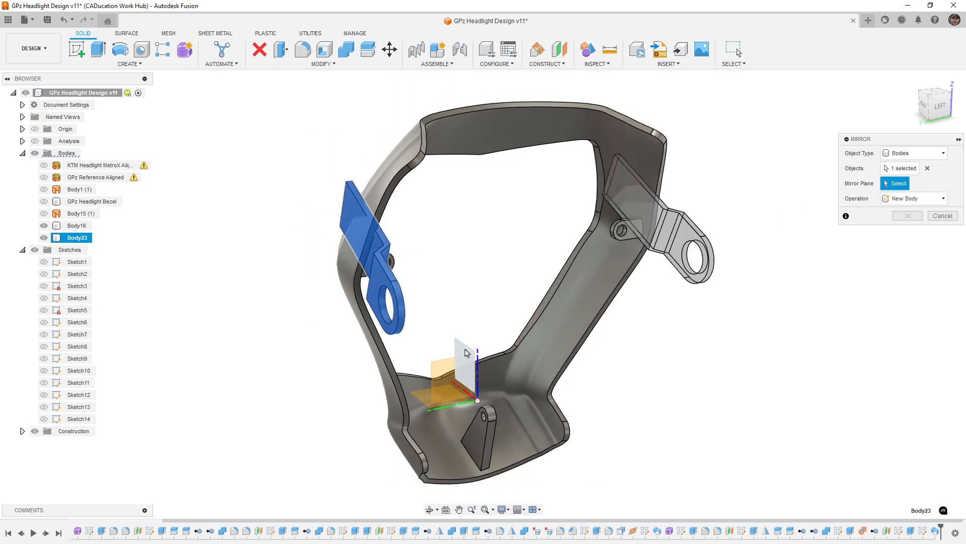
{"action": "left_click", "coordinate": [907, 216]}
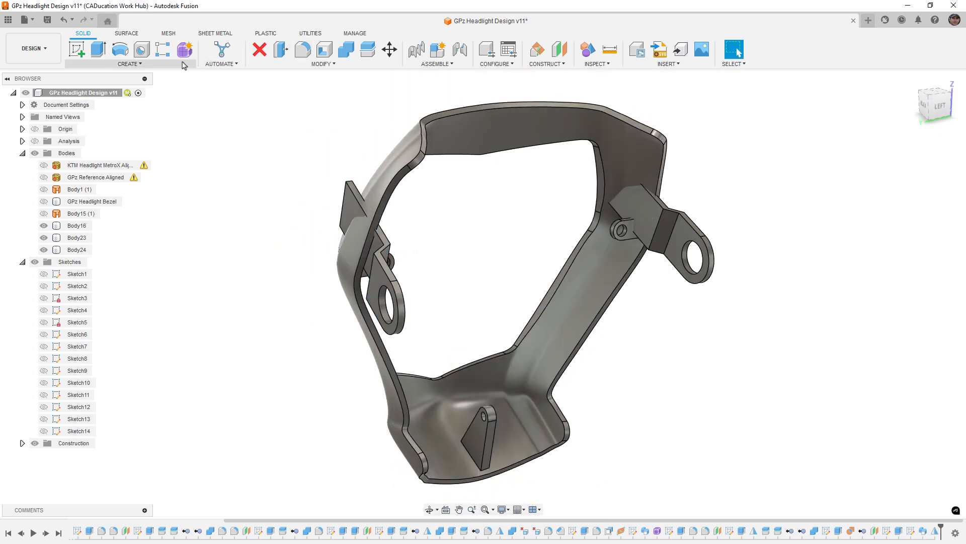
Step: Set up a Boundary Fill with the shroud body and both tab bodies as its tools
{"action": "left_click", "coordinate": [129, 64]}
{"action": "left_click", "coordinate": [111, 298]}
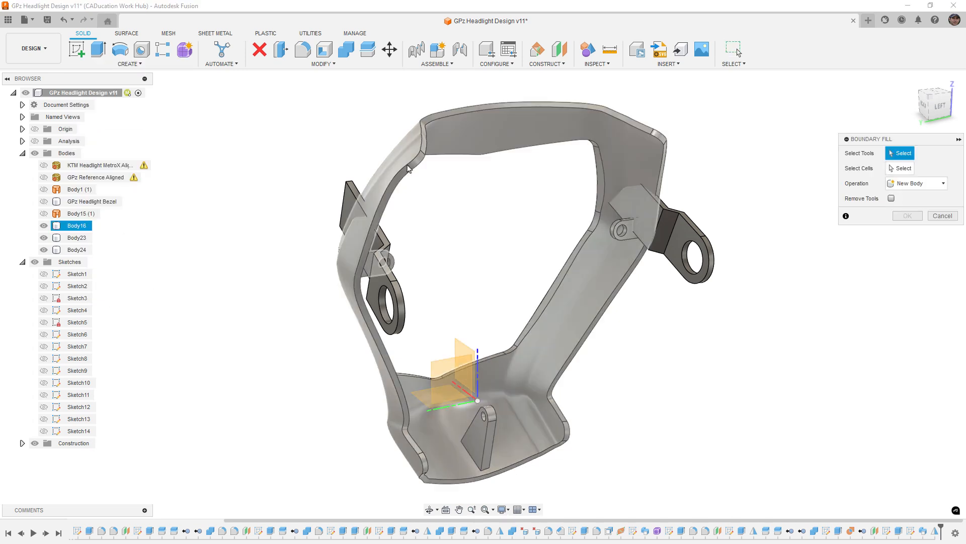
{"action": "left_click", "coordinate": [394, 285]}
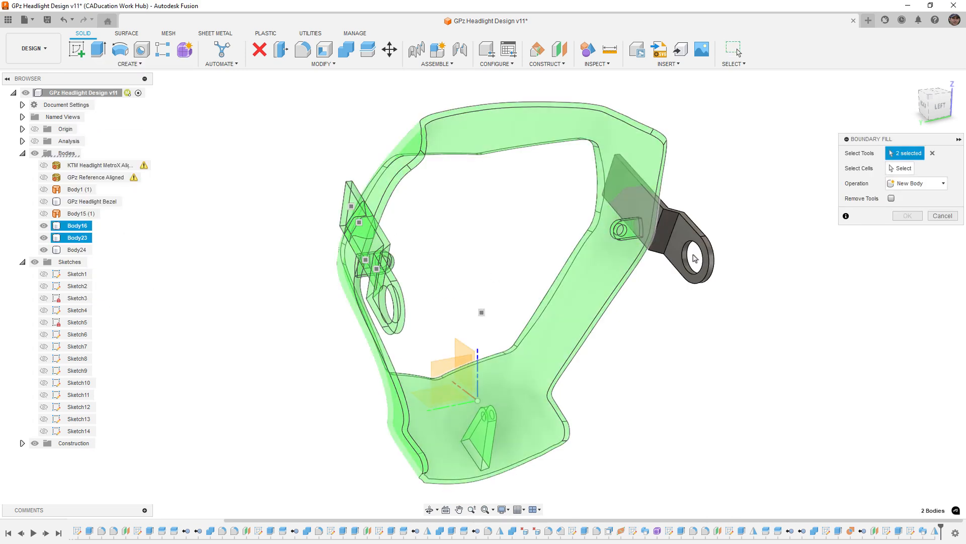
{"action": "left_click", "coordinate": [713, 233]}
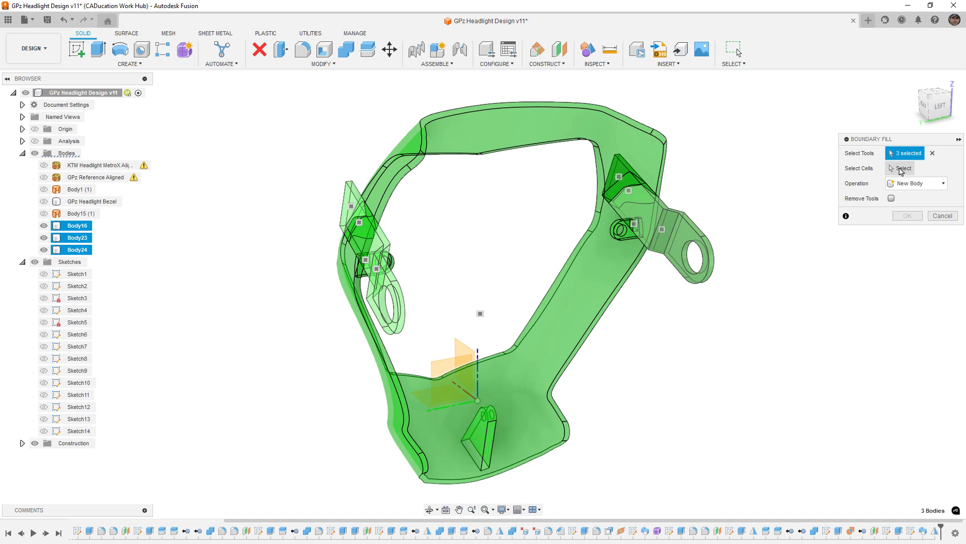
Step: Include the shroud and both tabs' inner cells but leave out the ends protruding outside the wall, and create the fill as a new body
{"action": "left_click", "coordinate": [901, 169]}
{"action": "left_click", "coordinate": [481, 313]}
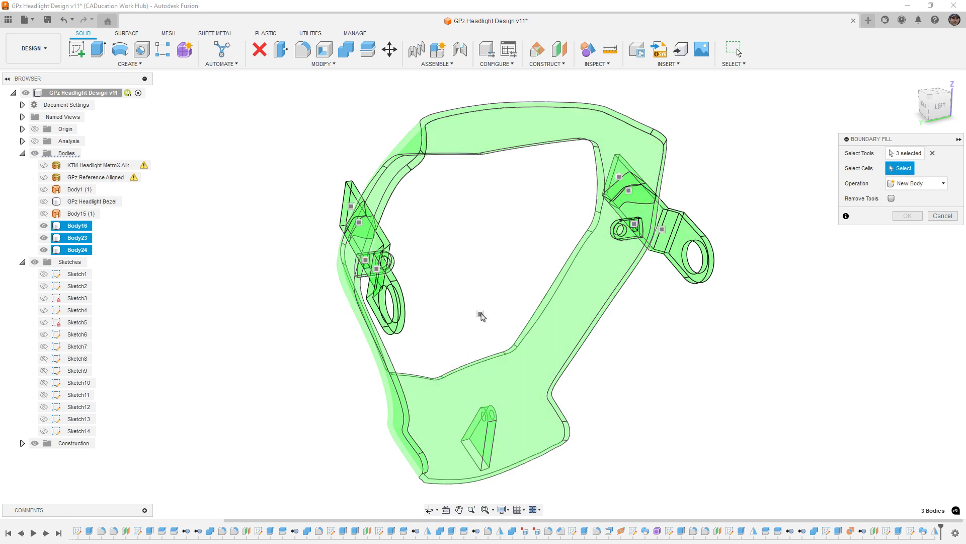
{"action": "left_click", "coordinate": [377, 269]}
{"action": "left_click", "coordinate": [365, 259]}
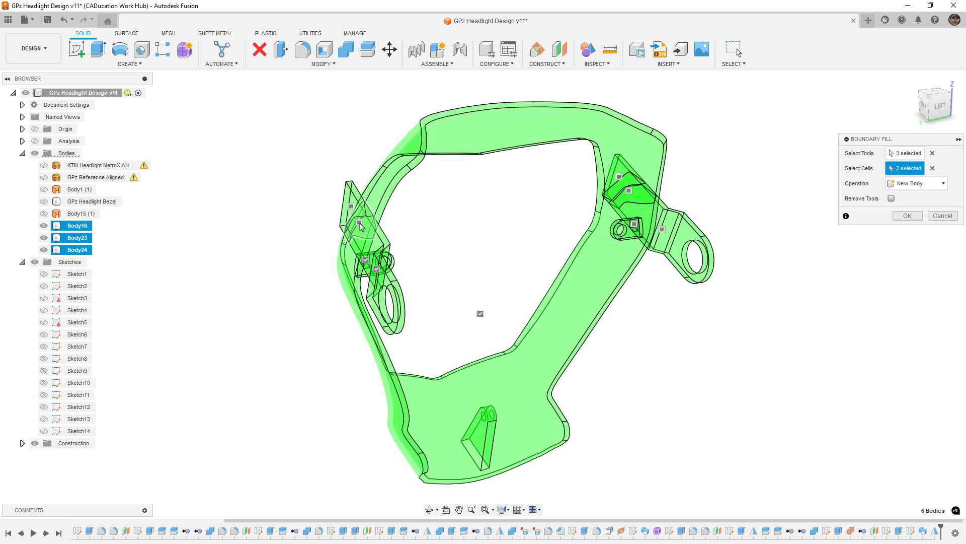
{"action": "left_click", "coordinate": [359, 222]}
{"action": "left_click", "coordinate": [662, 229]}
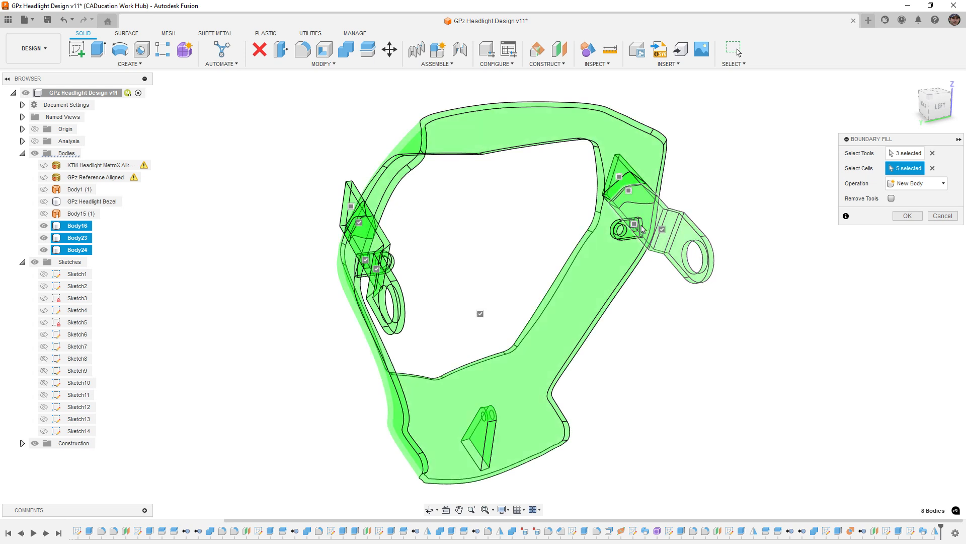
{"action": "left_click", "coordinate": [634, 223]}
{"action": "left_click", "coordinate": [629, 190]}
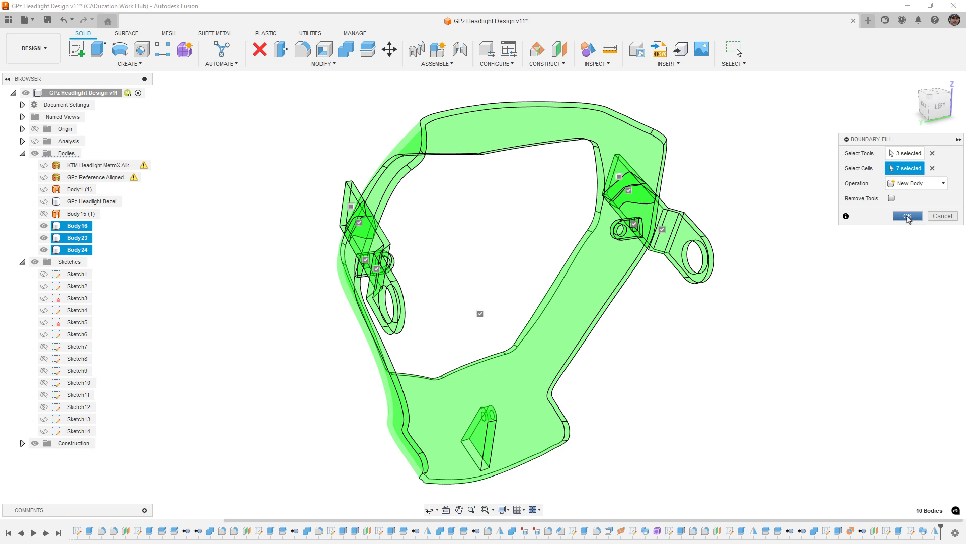
{"action": "left_click", "coordinate": [908, 216]}
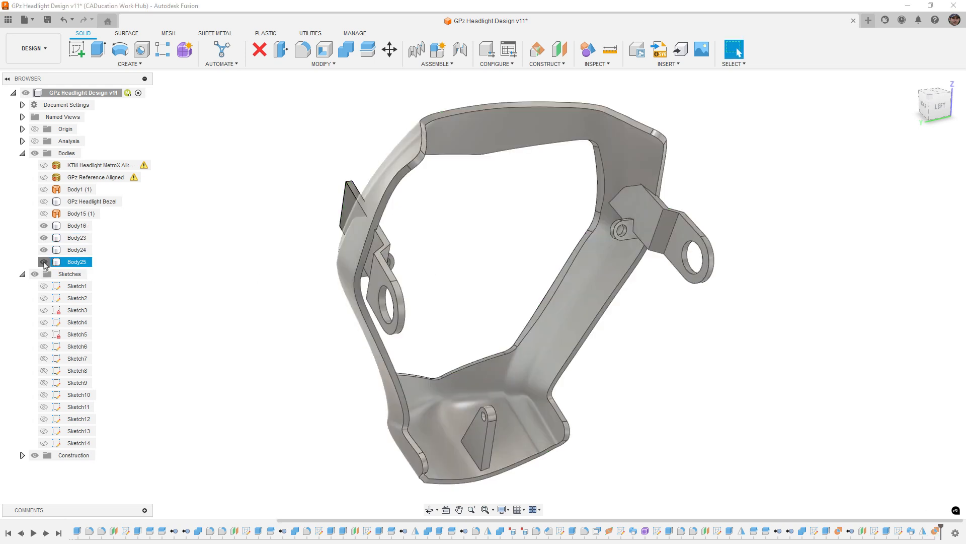
Step: Hide the original shroud body and both tab bodies so that only the boundary-filled body is shown
{"action": "left_click", "coordinate": [44, 262]}
{"action": "left_click", "coordinate": [44, 250]}
{"action": "left_click", "coordinate": [44, 237]}
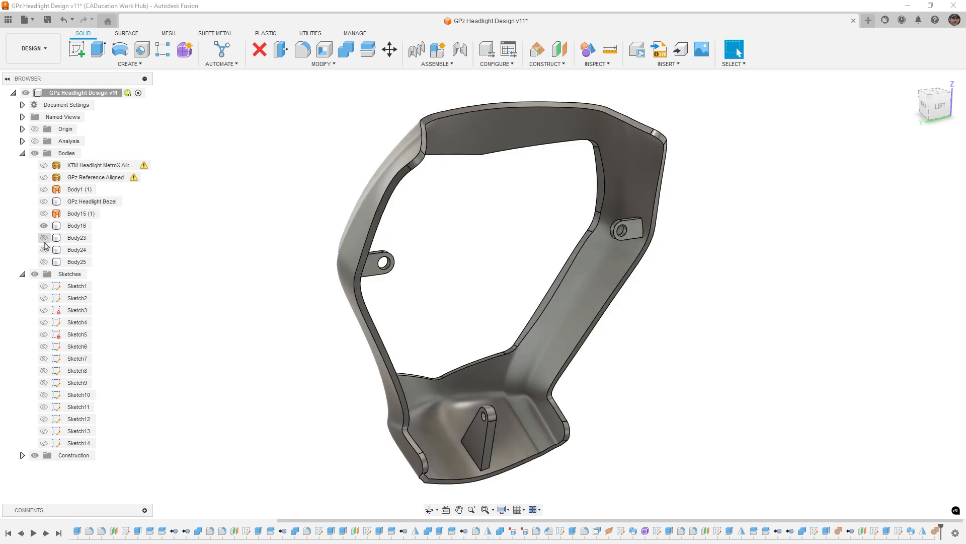
{"action": "left_click", "coordinate": [44, 226]}
{"action": "left_click", "coordinate": [44, 262]}
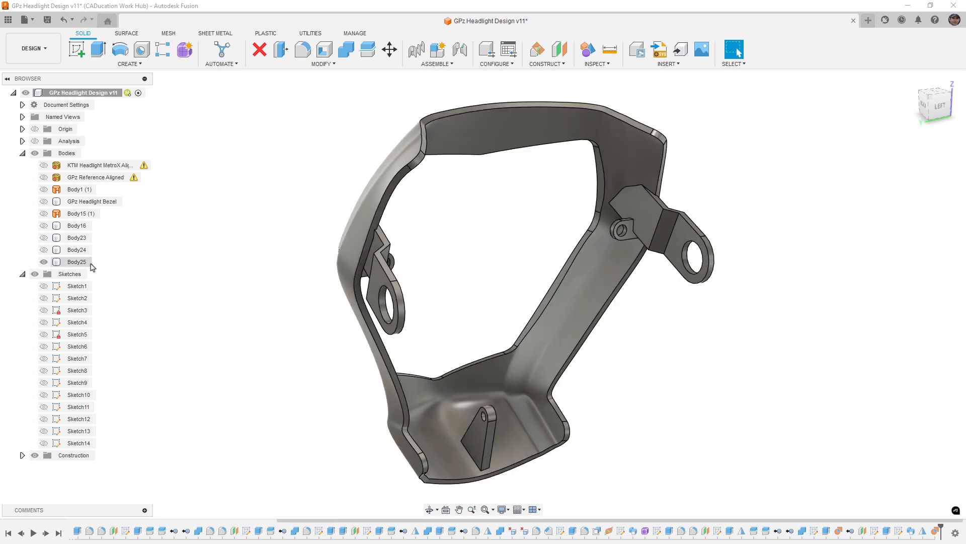
Step: Examine how the tab passes into the shroud wall and meets the small mounting lug on the combined body
{"action": "mouse_move", "coordinate": [502, 255]}
{"action": "middle_mouse_down", "text": "shift"}
{"action": "mouse_move", "coordinate": [433, 254]}
{"action": "mouse_move", "coordinate": [547, 249]}
{"action": "mouse_move", "coordinate": [509, 254]}
{"action": "middle_mouse_up", "text": "shift"}
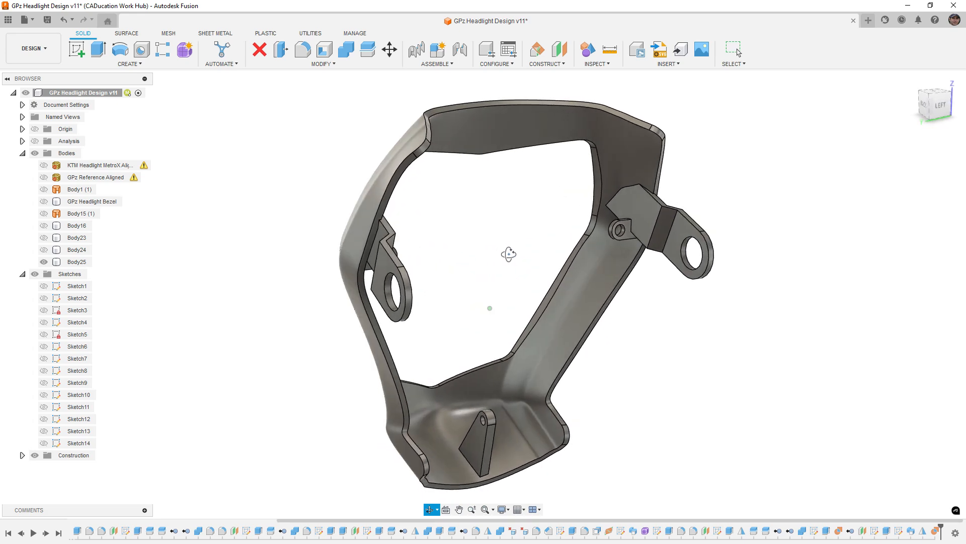
{"action": "scroll", "coordinate": [383, 244], "scroll_direction": "up", "scroll_amount": 3}
{"action": "scroll", "coordinate": [383, 243], "scroll_direction": "up", "scroll_amount": 5}
{"action": "middle_click_drag", "start_coordinate": [378, 241], "coordinate": [371, 323], "text": "shift"}
{"action": "left_click", "coordinate": [368, 212]}
{"action": "left_click", "coordinate": [341, 311]}
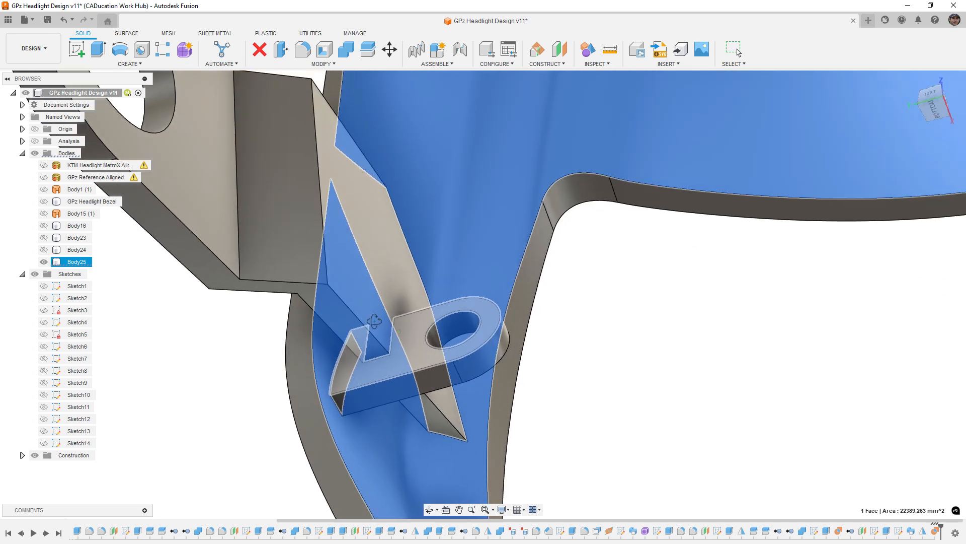
{"action": "left_click", "coordinate": [248, 362]}
{"action": "middle_click_drag", "start_coordinate": [322, 362], "coordinate": [401, 358], "text": "shift"}
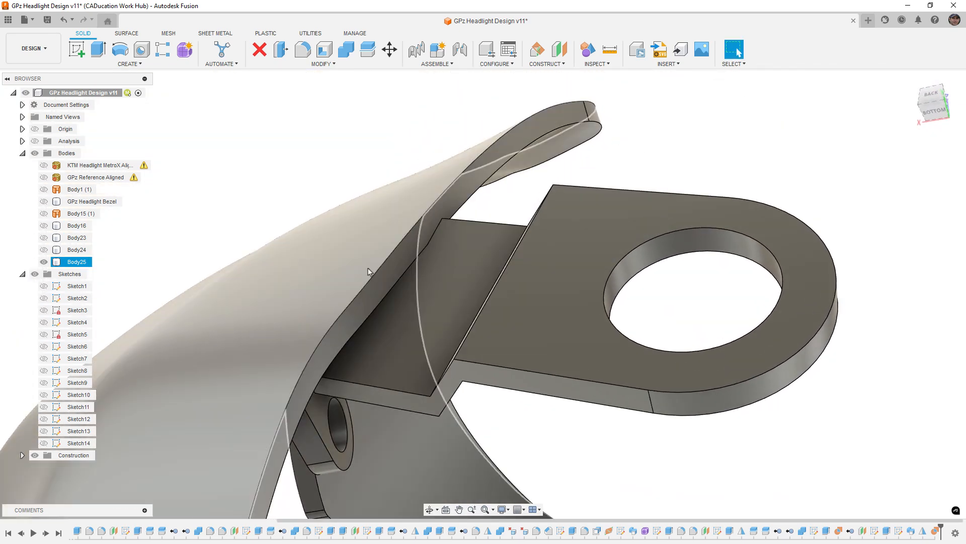
{"action": "left_click", "coordinate": [371, 290]}
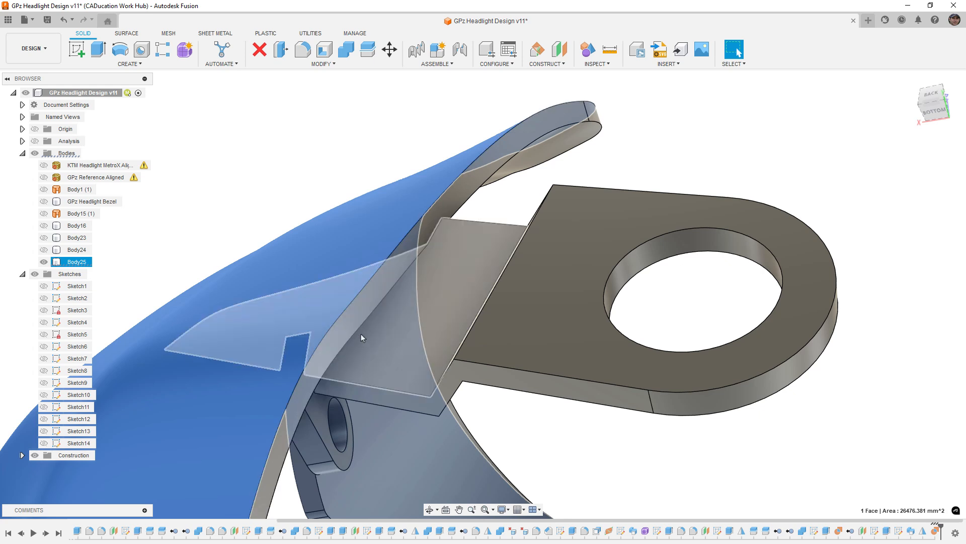
{"action": "left_click", "coordinate": [361, 335]}
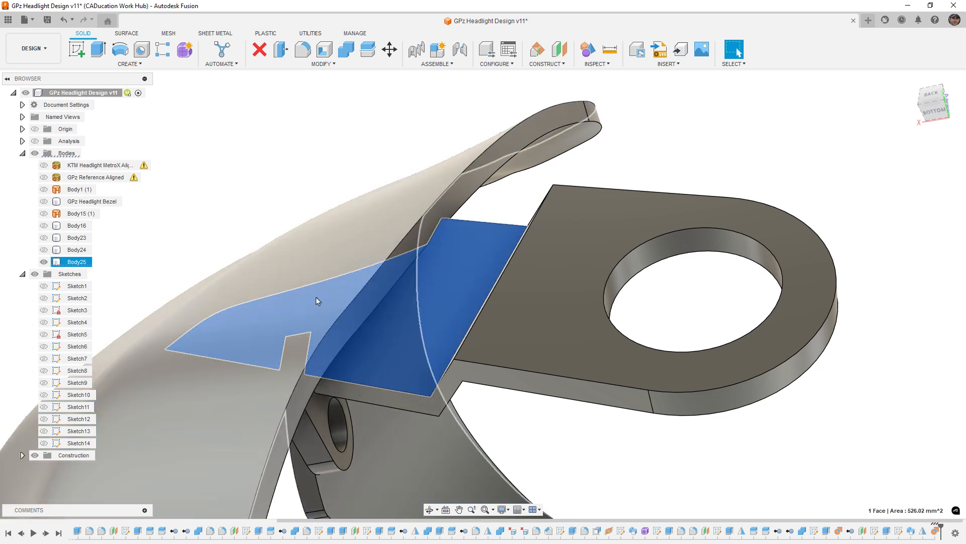
{"action": "middle_click_drag", "start_coordinate": [316, 300], "coordinate": [388, 314], "text": "shift"}
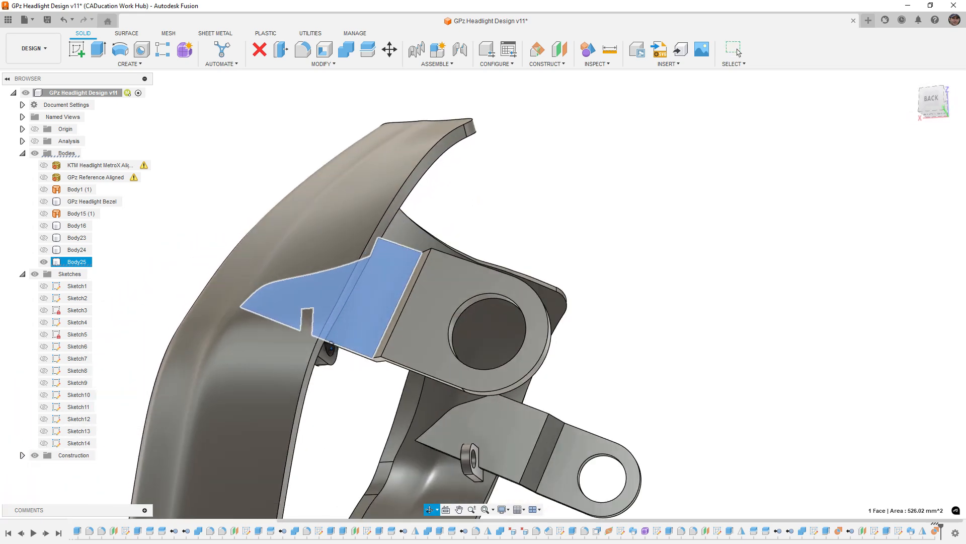
{"action": "middle_click_drag", "start_coordinate": [331, 348], "coordinate": [300, 345], "text": "shift"}
{"action": "left_click", "coordinate": [246, 222]}
Step: Fillet two bend edges on each of the two mounting tabs with a 7.5 mm radius
{"action": "key", "text": "f"}
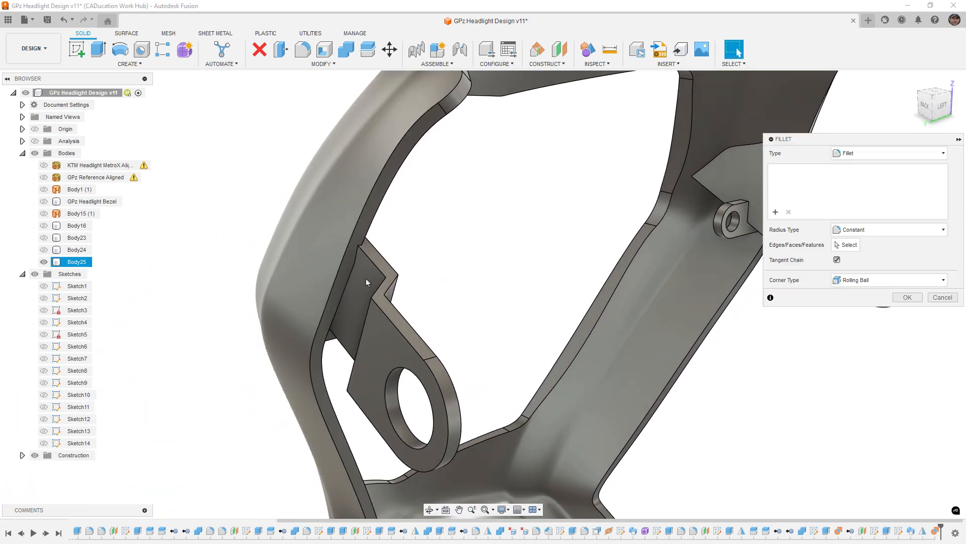
{"action": "middle_click_drag", "start_coordinate": [369, 283], "coordinate": [386, 296], "text": "shift"}
{"action": "left_click", "coordinate": [387, 297]}
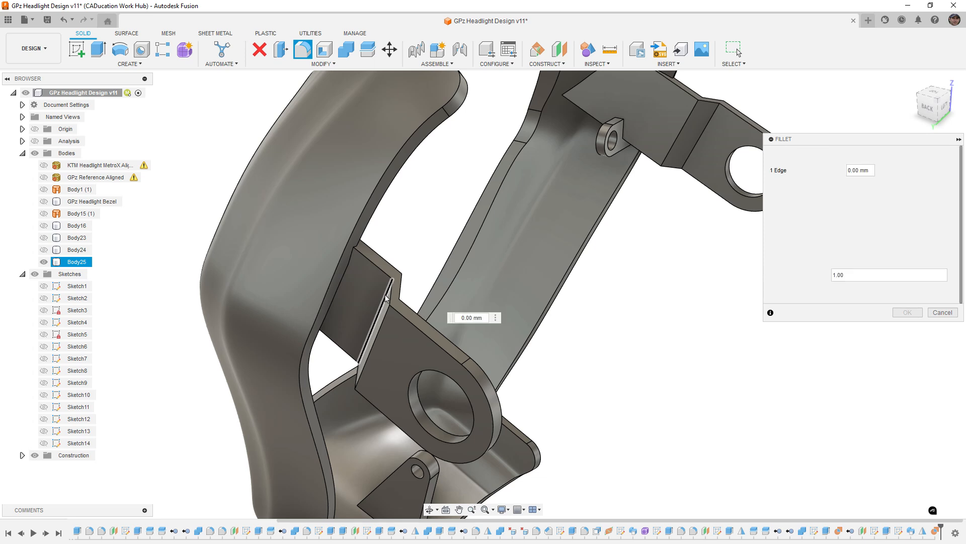
{"action": "left_click_drag", "start_coordinate": [386, 297], "coordinate": [375, 293]}
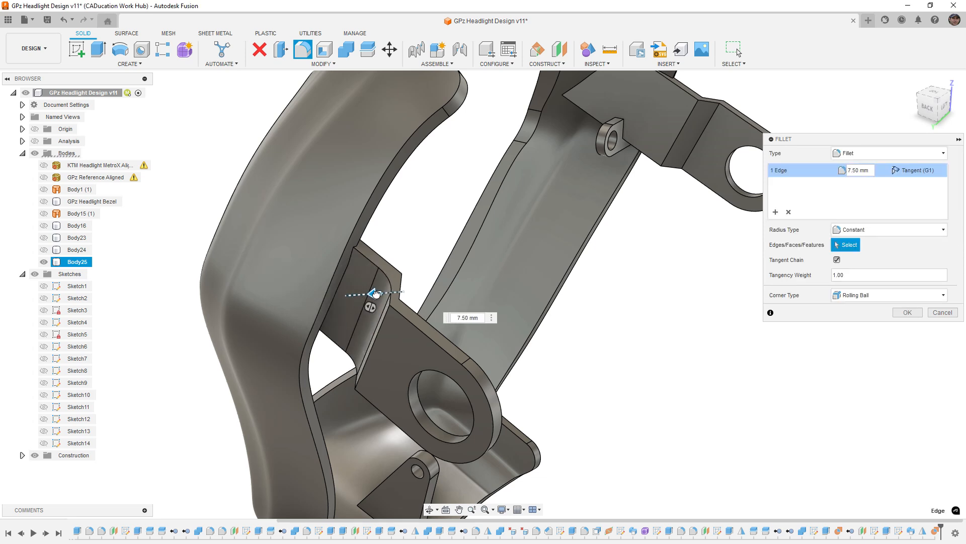
{"action": "left_click", "coordinate": [365, 298]}
{"action": "scroll", "coordinate": [364, 298], "scroll_direction": "down", "scroll_amount": 5}
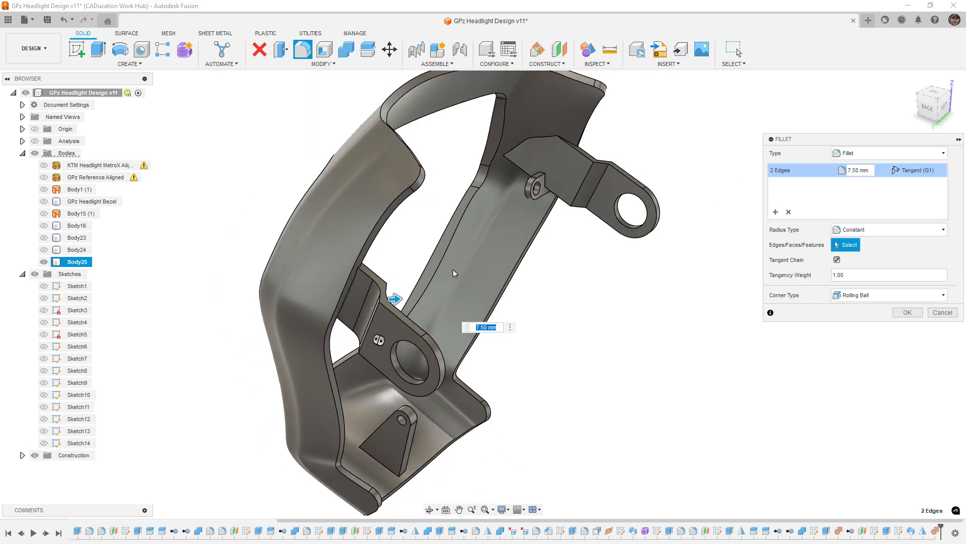
{"action": "left_click", "coordinate": [602, 178]}
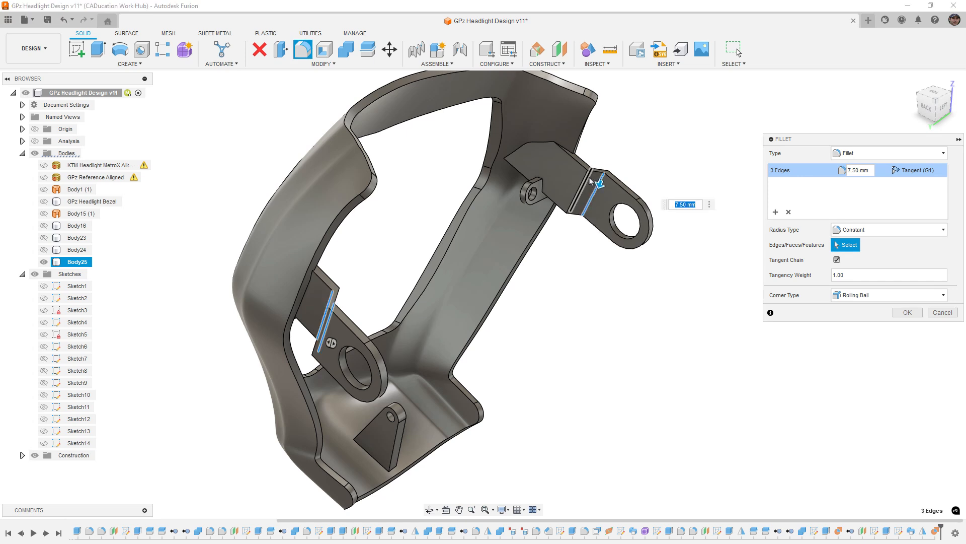
{"action": "left_click", "coordinate": [591, 180]}
{"action": "left_click", "coordinate": [906, 313]}
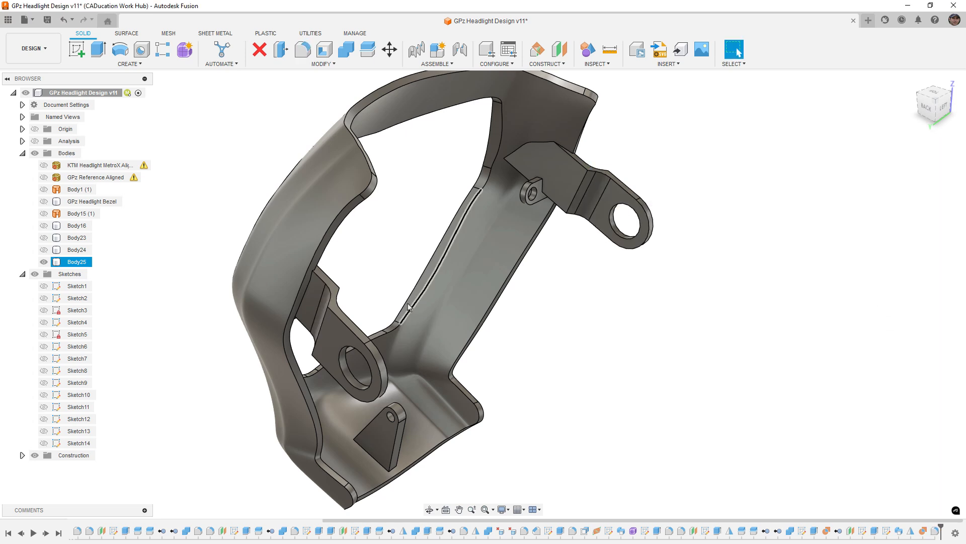
Step: Start a fillet on the two remaining bend edges of one mounting tab and set the radius to 5 mm
{"action": "scroll", "coordinate": [338, 303], "scroll_direction": "up", "scroll_amount": 5}
{"action": "key", "text": "f"}
{"action": "left_click", "coordinate": [322, 332]}
{"action": "middle_click_drag", "start_coordinate": [348, 302], "coordinate": [358, 297], "text": "shift"}
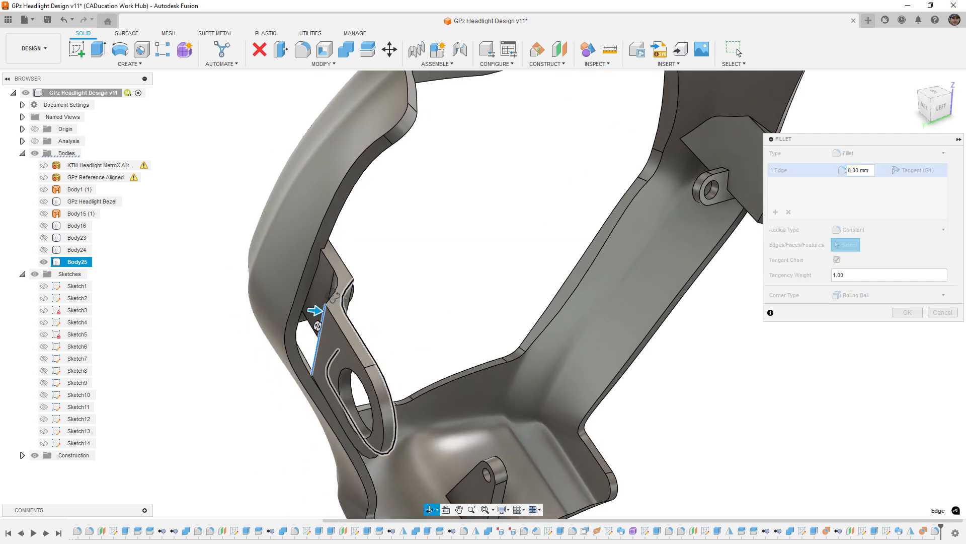
{"action": "left_click", "coordinate": [350, 297]}
{"action": "type", "text": "2.5"}
{"action": "key", "text": "Return"}
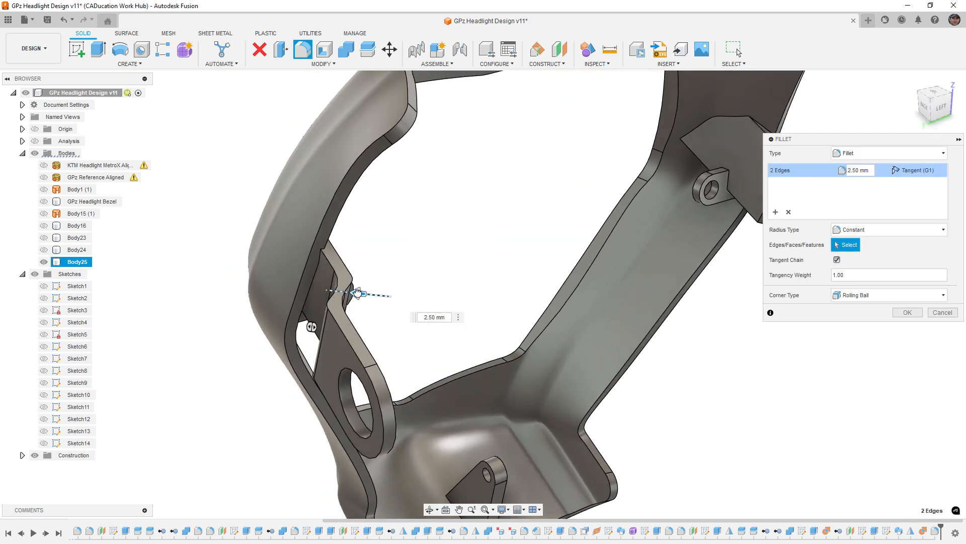
{"action": "scroll", "coordinate": [521, 245], "scroll_direction": "down", "scroll_amount": 4}
{"action": "middle_click_drag", "start_coordinate": [572, 226], "coordinate": [488, 244]}
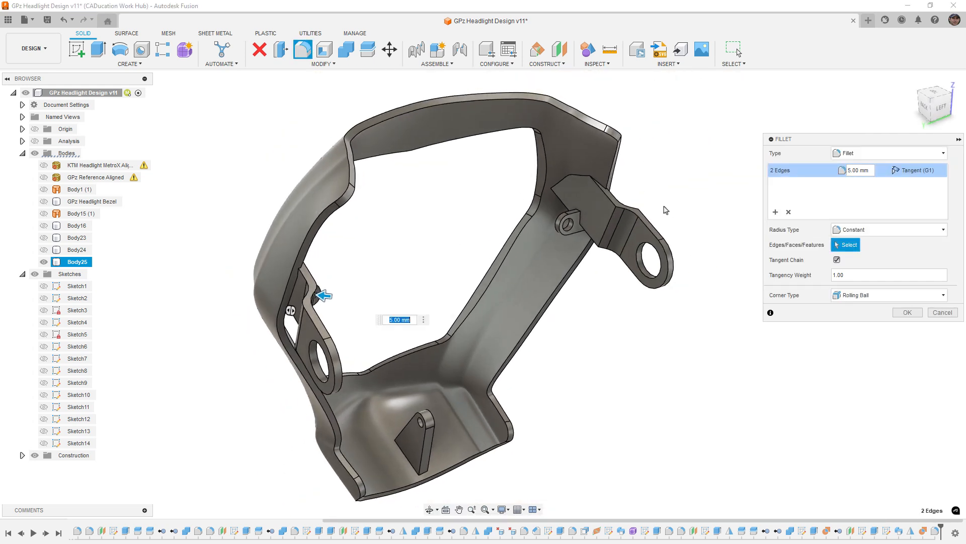
Step: Add the two matching bend edges on the opposite mounting tab to the fillet and finish it
{"action": "scroll", "coordinate": [636, 212], "scroll_direction": "up", "scroll_amount": 4}
{"action": "left_click", "coordinate": [594, 219]}
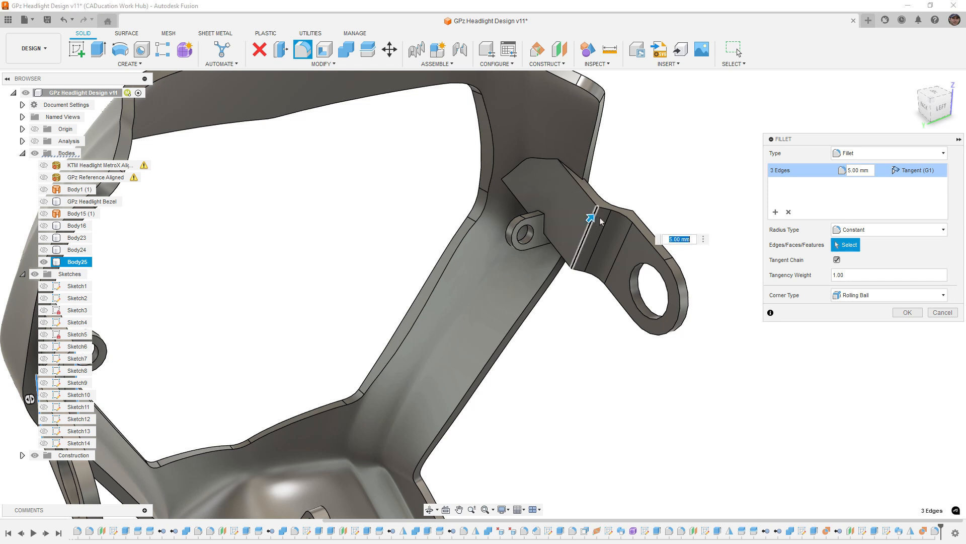
{"action": "left_click", "coordinate": [628, 221]}
{"action": "scroll", "coordinate": [628, 221], "scroll_direction": "down", "scroll_amount": 5}
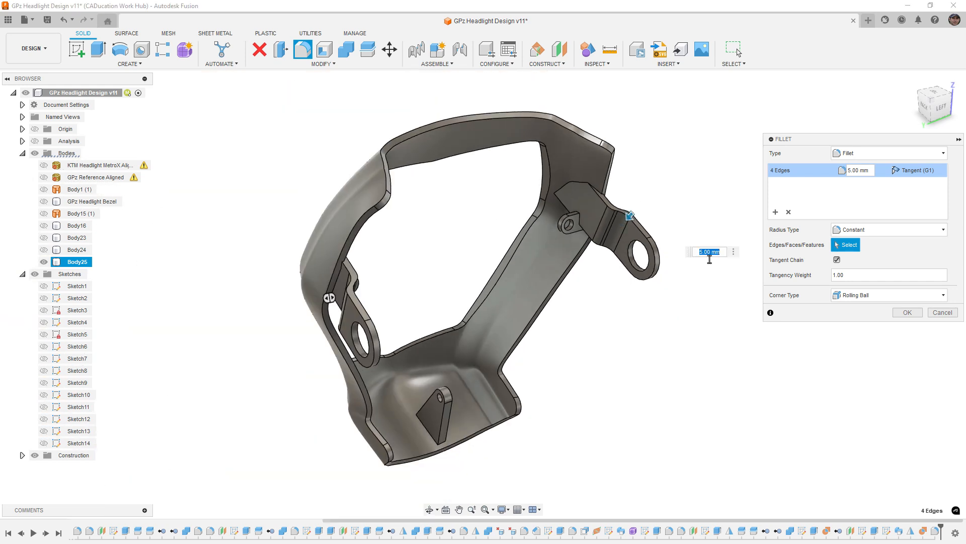
{"action": "left_click", "coordinate": [907, 312]}
{"action": "mouse_move", "coordinate": [604, 236]}
{"action": "middle_mouse_down", "text": "shift"}
{"action": "mouse_move", "coordinate": [576, 253]}
{"action": "mouse_move", "coordinate": [510, 250]}
{"action": "mouse_move", "coordinate": [554, 231]}
{"action": "mouse_move", "coordinate": [578, 245]}
{"action": "middle_mouse_up", "text": "shift"}
{"action": "left_click", "coordinate": [474, 169]}
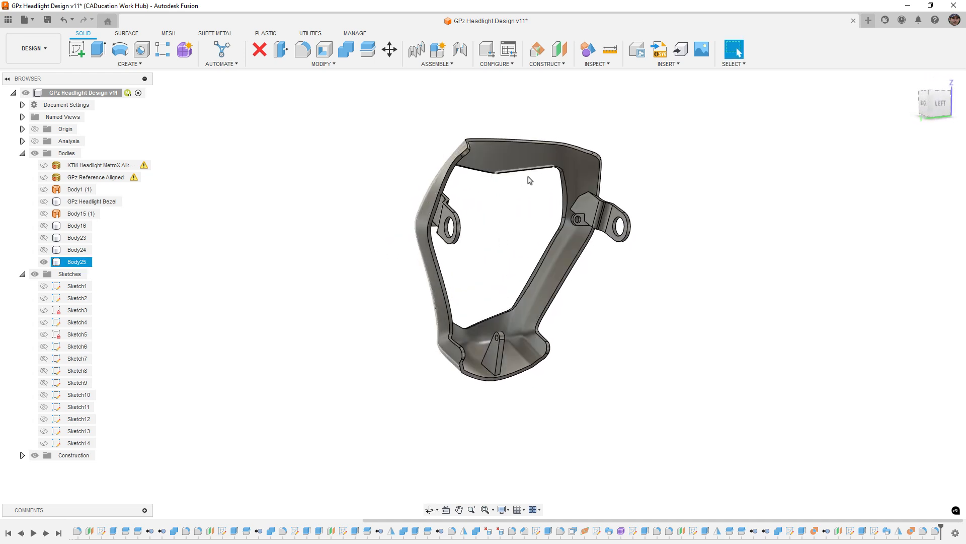
Step: Create a plane along path on the shroud's upper inner rim edge at a proportional distance of 0.805
{"action": "scroll", "coordinate": [600, 172], "scroll_direction": "up", "scroll_amount": 5}
{"action": "scroll", "coordinate": [600, 172], "scroll_direction": "up", "scroll_amount": 2}
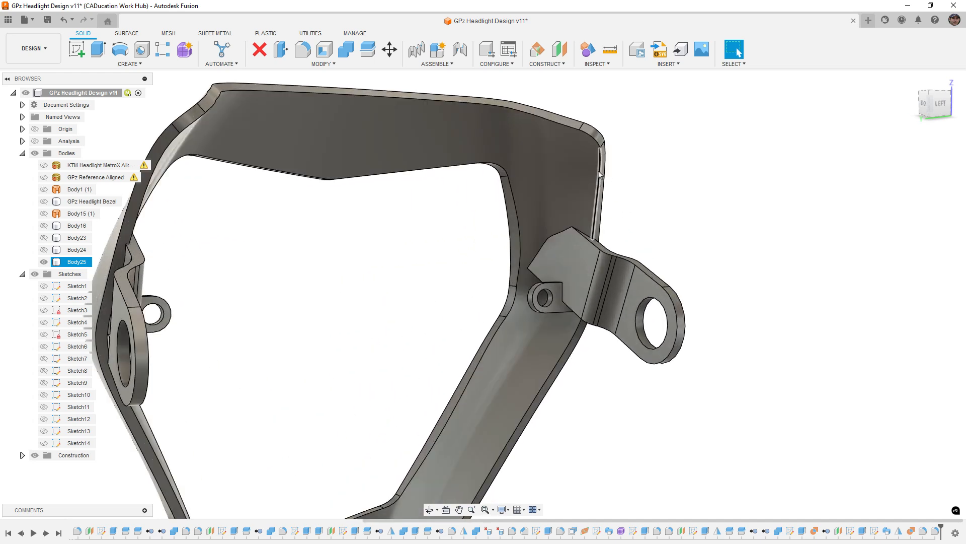
{"action": "middle_click_drag", "start_coordinate": [315, 170], "coordinate": [364, 241]}
{"action": "scroll", "coordinate": [364, 241], "scroll_direction": "down", "scroll_amount": 1}
{"action": "left_click", "coordinate": [432, 123]}
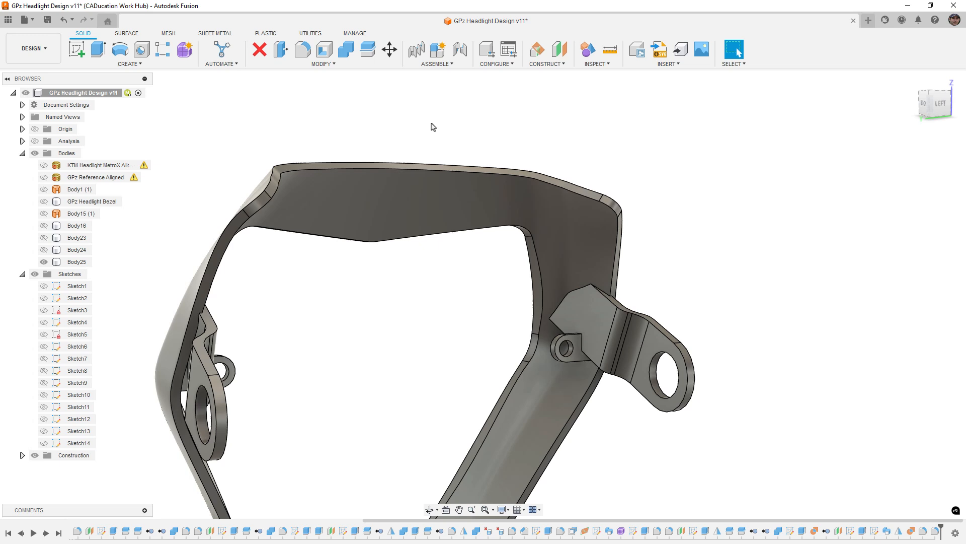
{"action": "left_click", "coordinate": [547, 64]}
{"action": "left_click", "coordinate": [553, 145]}
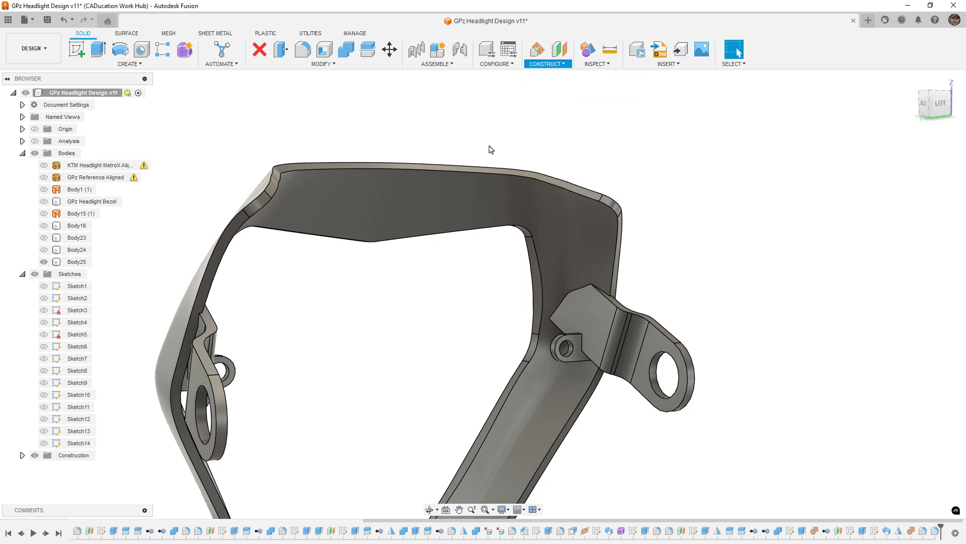
{"action": "left_click", "coordinate": [291, 172]}
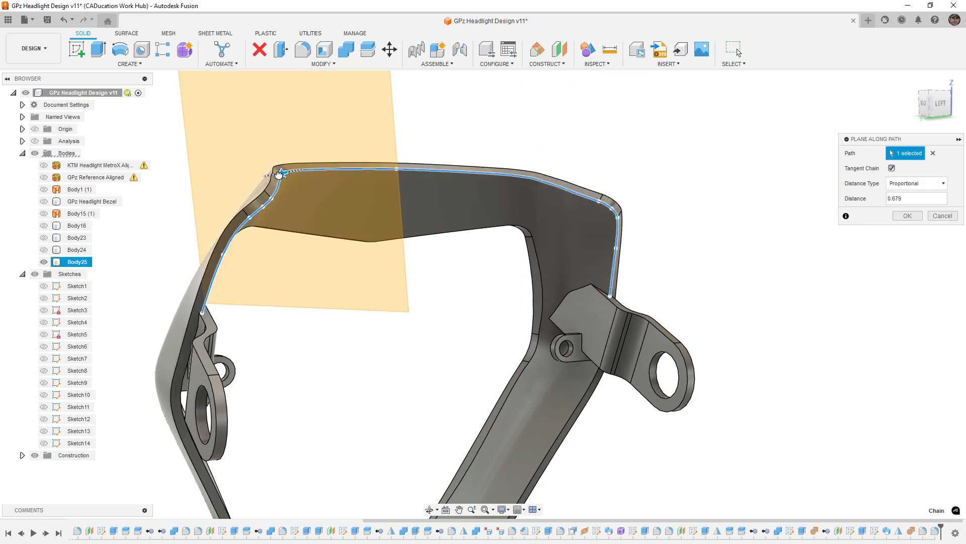
{"action": "left_click_drag", "start_coordinate": [279, 174], "coordinate": [274, 197]}
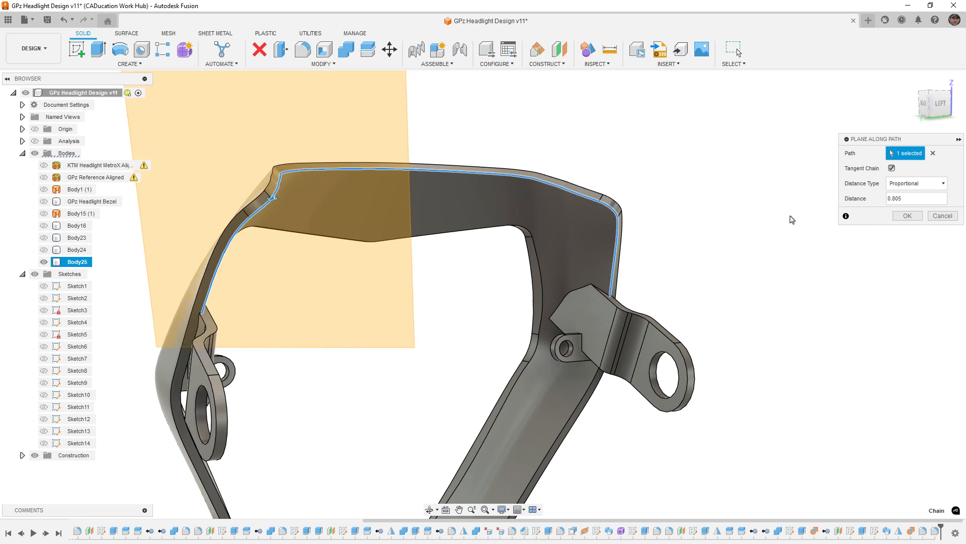
{"action": "left_click", "coordinate": [906, 216]}
Step: Start a sketch on the new plane and draw a center point half-circle arc from the rim's inner corner along the wall
{"action": "left_click", "coordinate": [267, 119]}
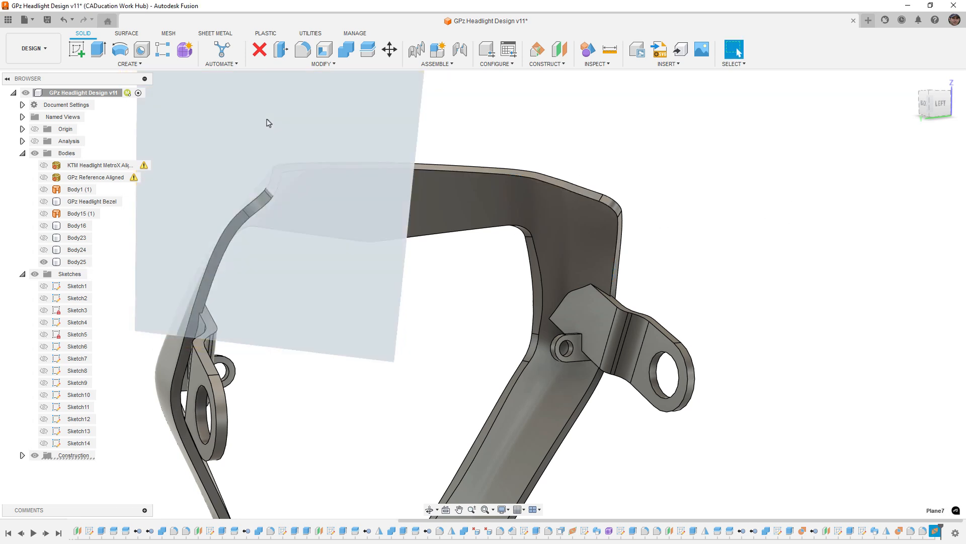
{"action": "right_click", "coordinate": [267, 120]}
{"action": "left_click", "coordinate": [274, 199]}
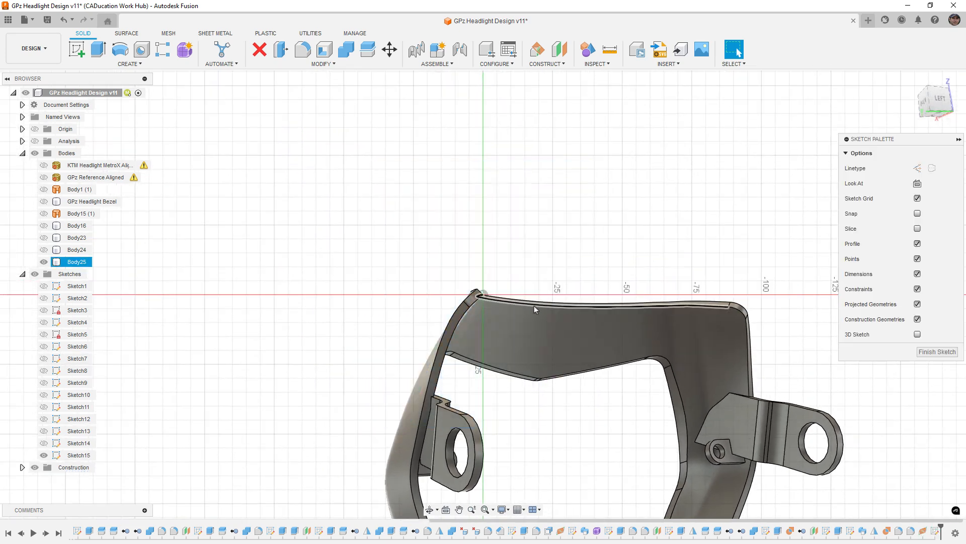
{"action": "scroll", "coordinate": [470, 302], "scroll_direction": "up", "scroll_amount": 3}
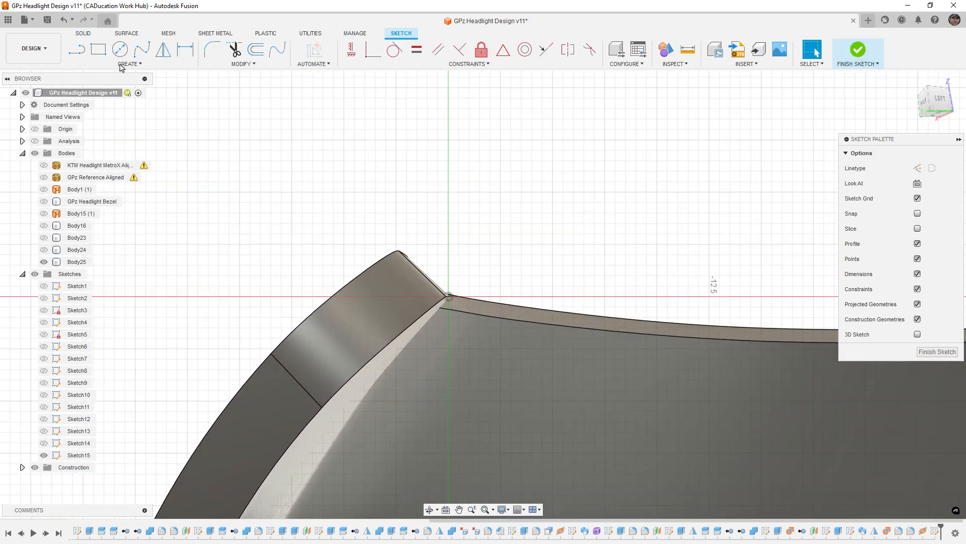
{"action": "left_click", "coordinate": [127, 64]}
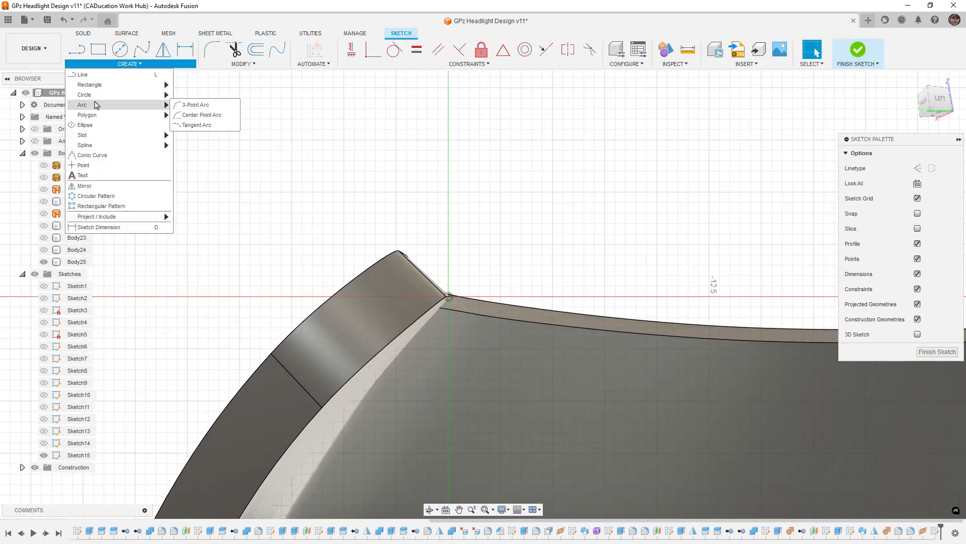
{"action": "left_click", "coordinate": [185, 113]}
{"action": "left_click", "coordinate": [448, 297]}
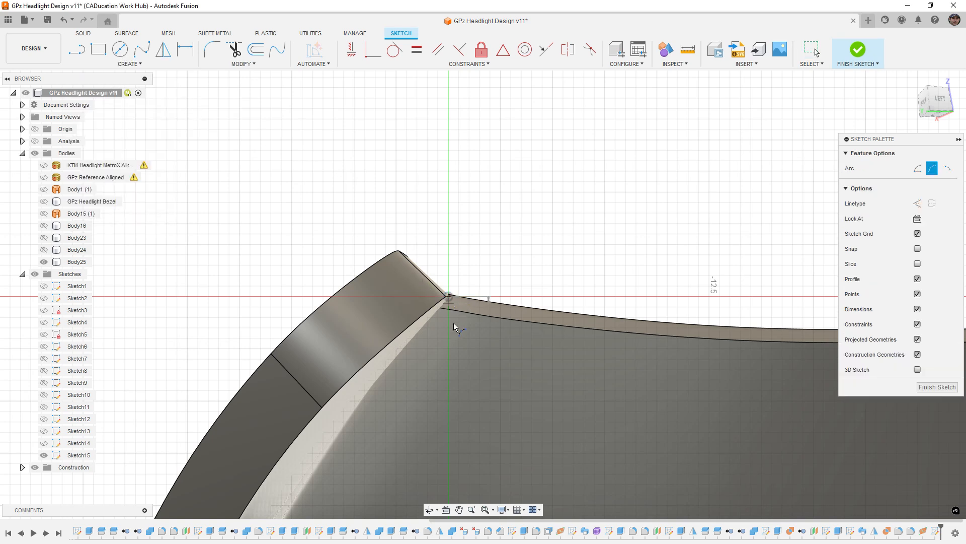
{"action": "left_click", "coordinate": [361, 358]}
Step: Close the half-circle with a line between the arc's endpoints and finish the sketch
{"action": "key", "text": "l"}
{"action": "left_click", "coordinate": [355, 352]}
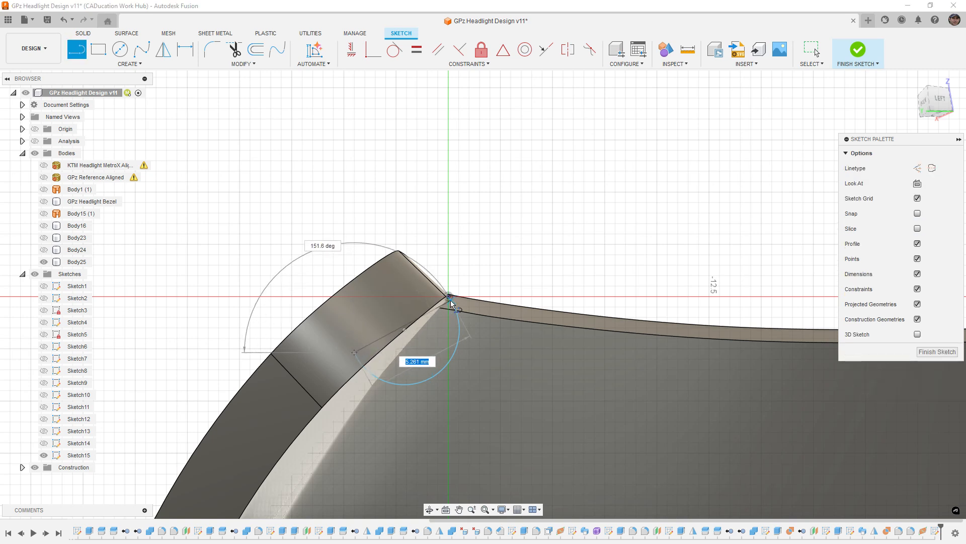
{"action": "left_click", "coordinate": [448, 297]}
{"action": "left_click", "coordinate": [858, 49]}
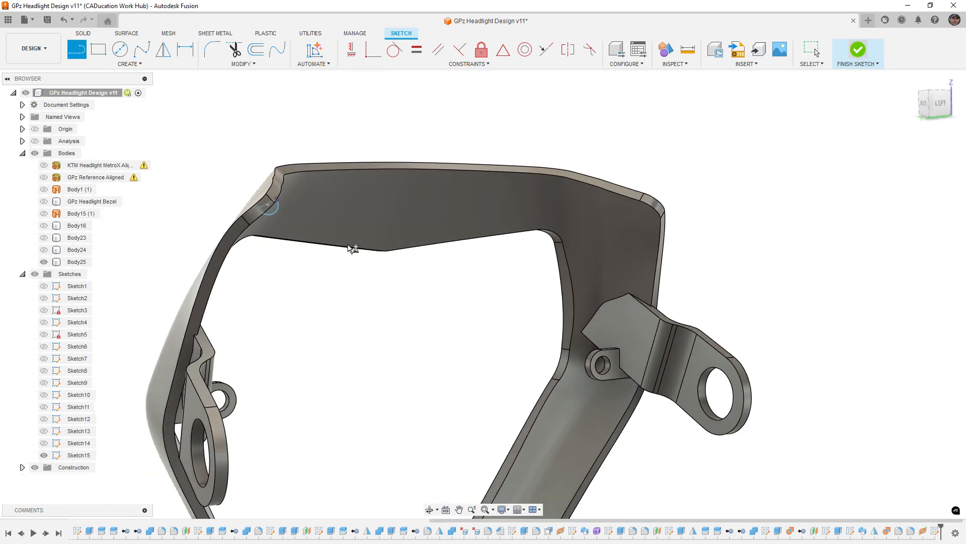
Step: Try to sweep the half-circle profile along the shroud's upper rim edge as a reinforcing bead with the Join operation
{"action": "left_click", "coordinate": [130, 64]}
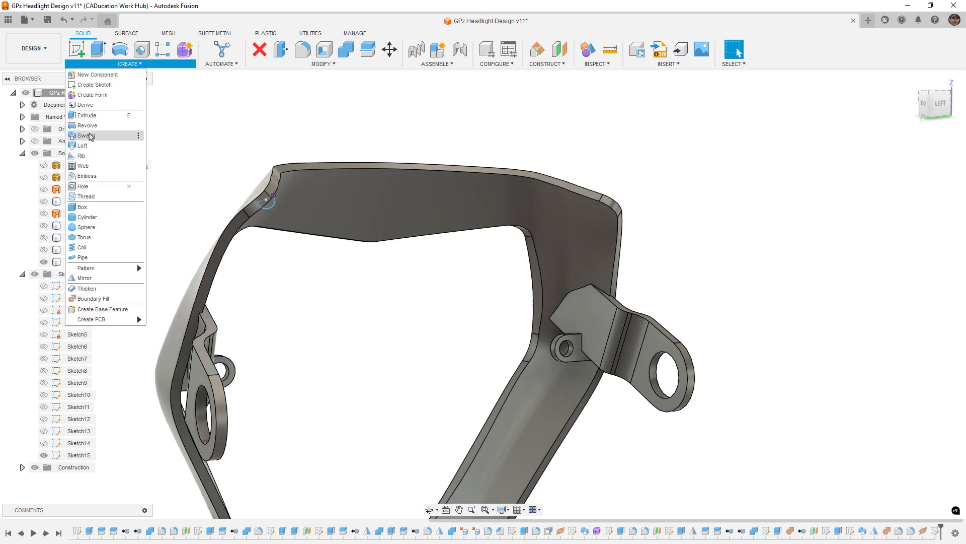
{"action": "left_click", "coordinate": [86, 136]}
{"action": "scroll", "coordinate": [272, 210], "scroll_direction": "up", "scroll_amount": 3}
{"action": "left_click", "coordinate": [272, 211]}
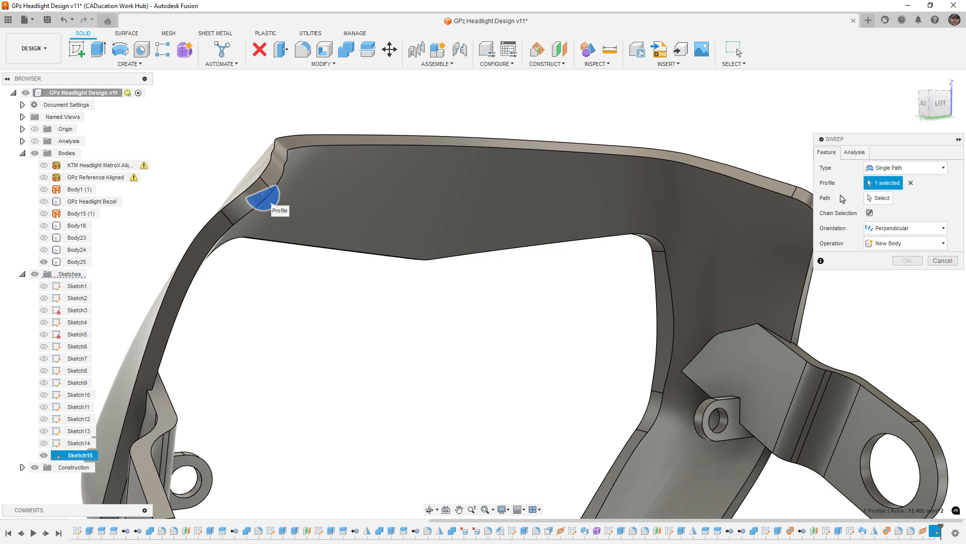
{"action": "left_click", "coordinate": [285, 174]}
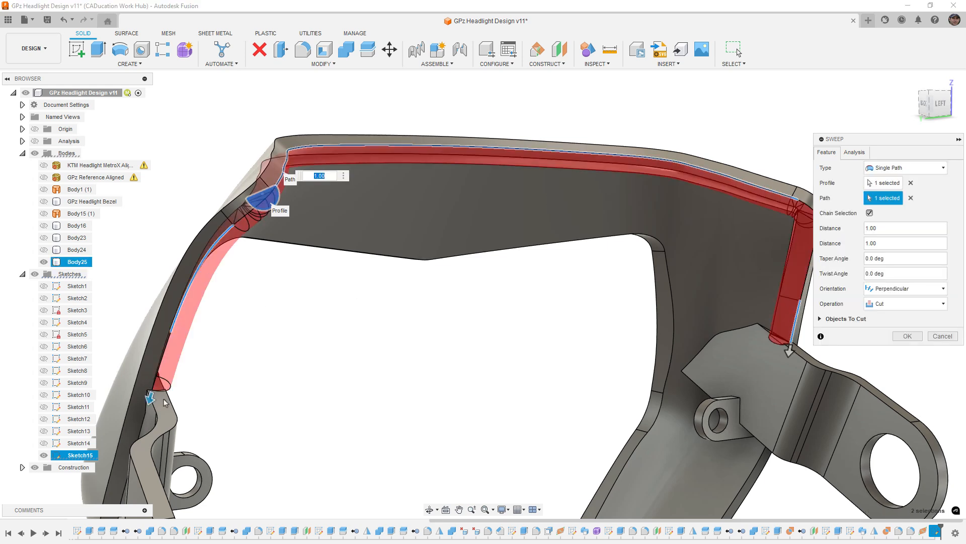
{"action": "scroll", "coordinate": [292, 332], "scroll_direction": "up", "scroll_amount": 3}
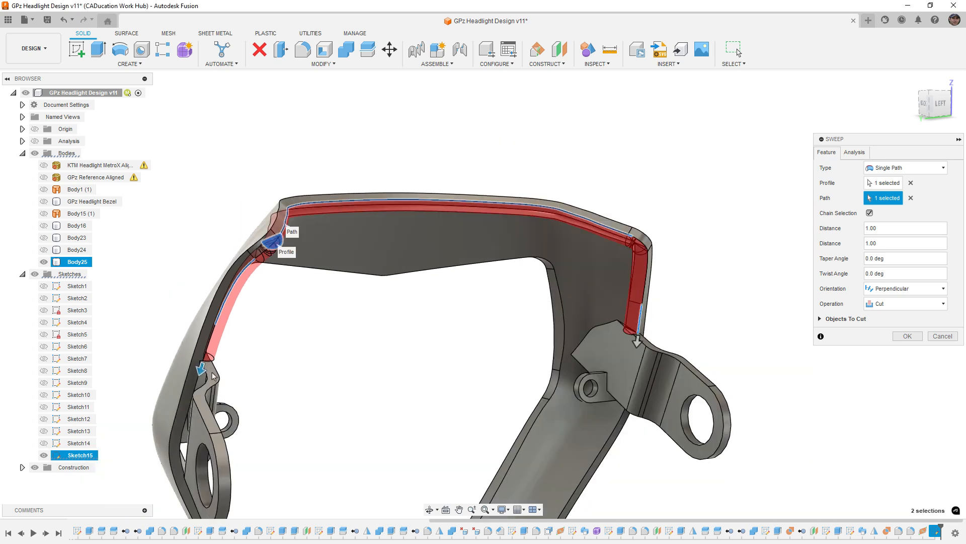
{"action": "left_click", "coordinate": [901, 303]}
{"action": "left_click", "coordinate": [901, 315]}
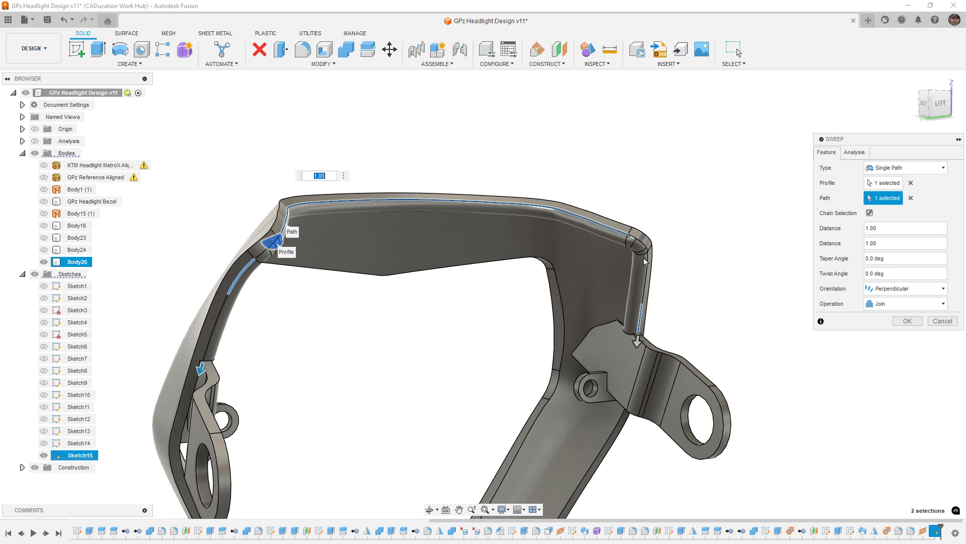
{"action": "scroll", "coordinate": [644, 261], "scroll_direction": "up", "scroll_amount": 3}
{"action": "middle_click_drag", "start_coordinate": [655, 292], "coordinate": [621, 253], "text": "shift"}
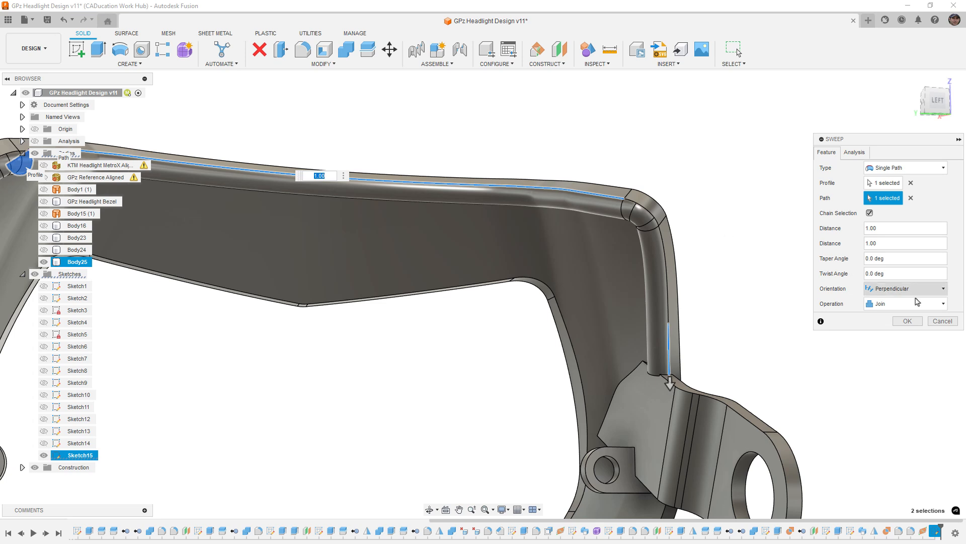
{"action": "left_click", "coordinate": [940, 322]}
Step: Hide Sketch15 containing the half-circle profile
{"action": "scroll", "coordinate": [721, 196], "scroll_direction": "down", "scroll_amount": 5}
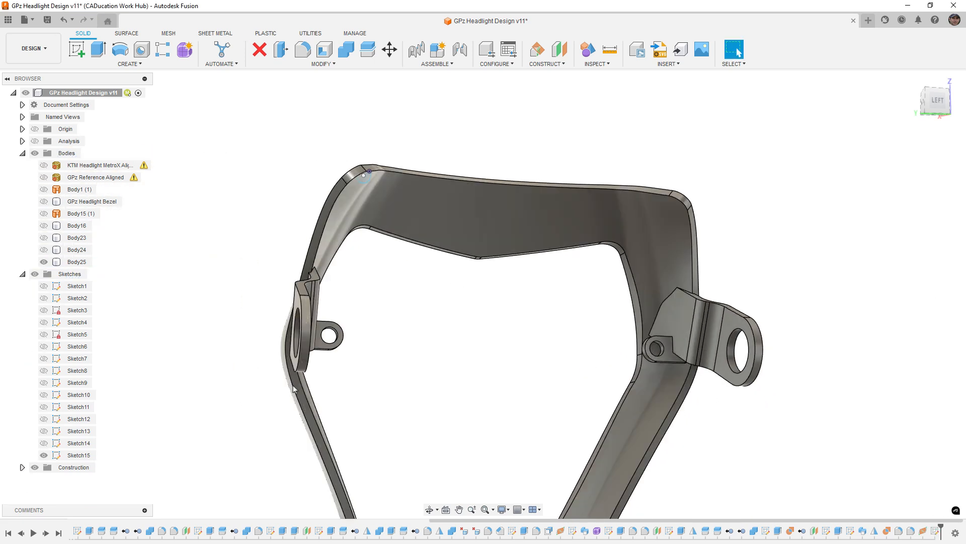
{"action": "left_click", "coordinate": [44, 456]}
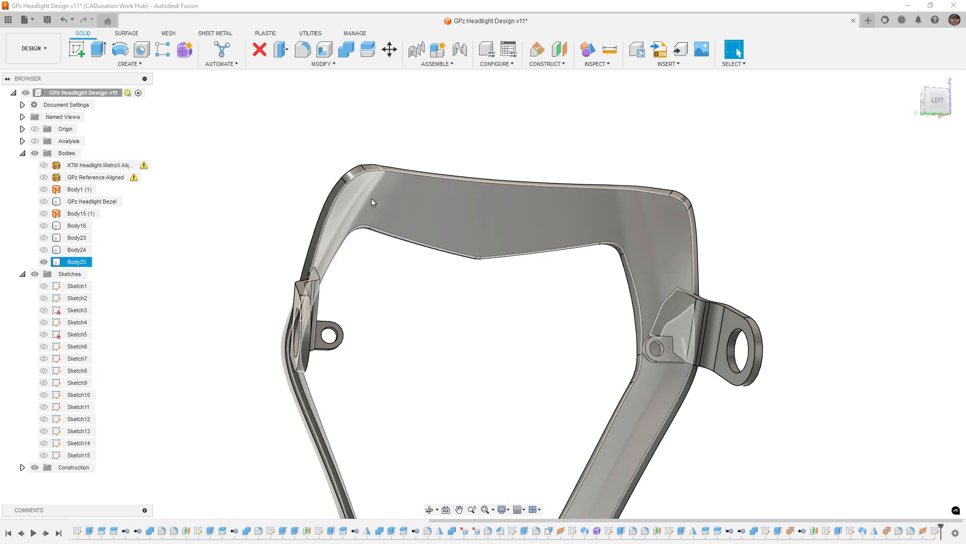
{"action": "middle_click_drag", "start_coordinate": [453, 401], "coordinate": [450, 335]}
{"action": "scroll", "coordinate": [450, 302], "scroll_direction": "down", "scroll_amount": 5}
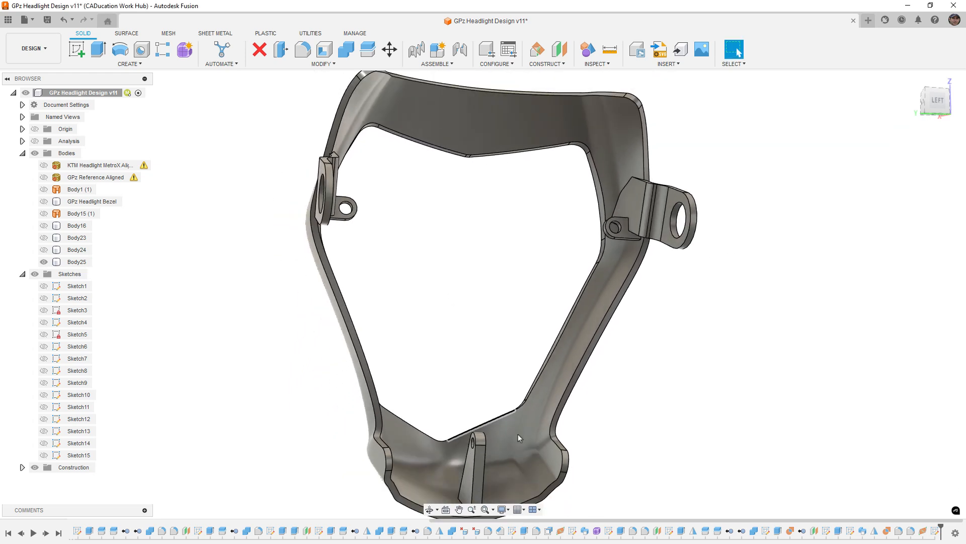
Step: Fillet the two base edges where the lower upright mounting tab meets the shroud floor with a 5 mm radius
{"action": "left_click", "coordinate": [560, 458]}
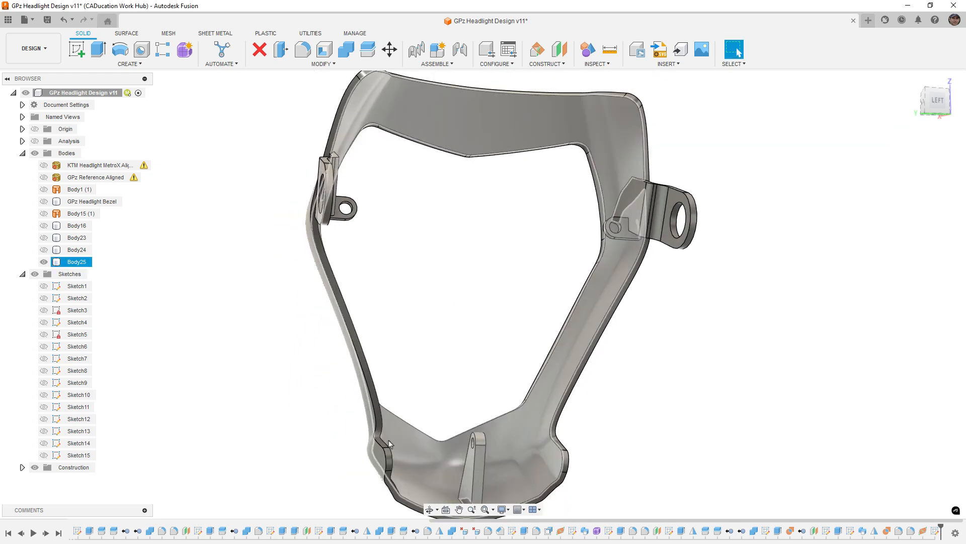
{"action": "left_click", "coordinate": [433, 353]}
{"action": "middle_click_drag", "start_coordinate": [500, 352], "coordinate": [503, 257]}
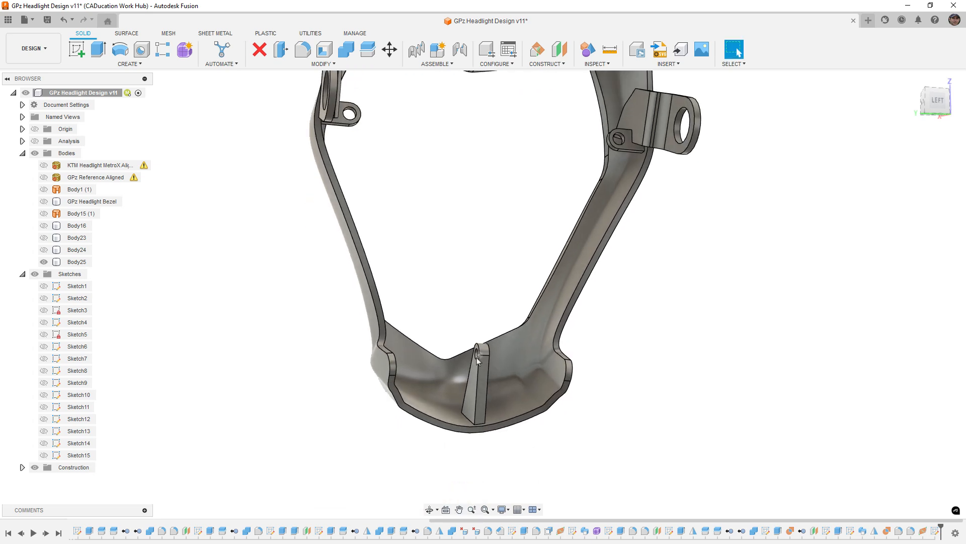
{"action": "key", "text": "f"}
{"action": "left_click", "coordinate": [470, 419]}
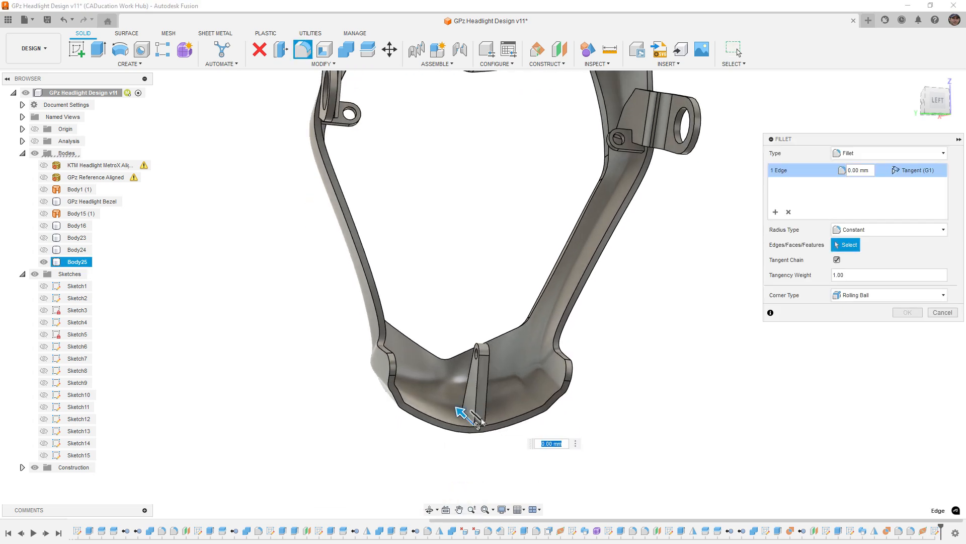
{"action": "left_click_drag", "start_coordinate": [485, 411], "coordinate": [490, 410]}
{"action": "left_click", "coordinate": [907, 313]}
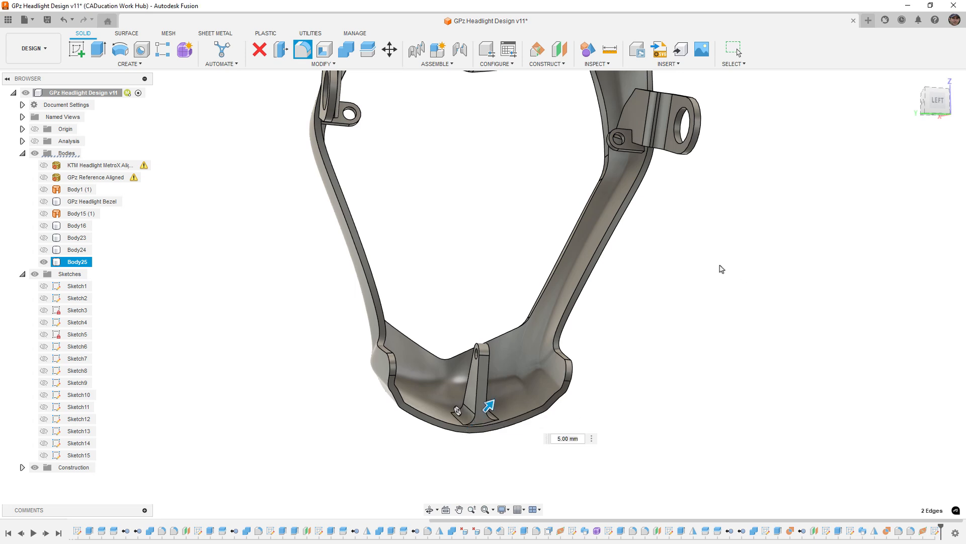
Step: Fillet the edges where the two small side mounting lugs' lower sides meet the shroud wall with a 3.5 mm radius
{"action": "scroll", "coordinate": [651, 280], "scroll_direction": "up", "scroll_amount": 8}
{"action": "scroll", "coordinate": [640, 200], "scroll_direction": "up", "scroll_amount": 4}
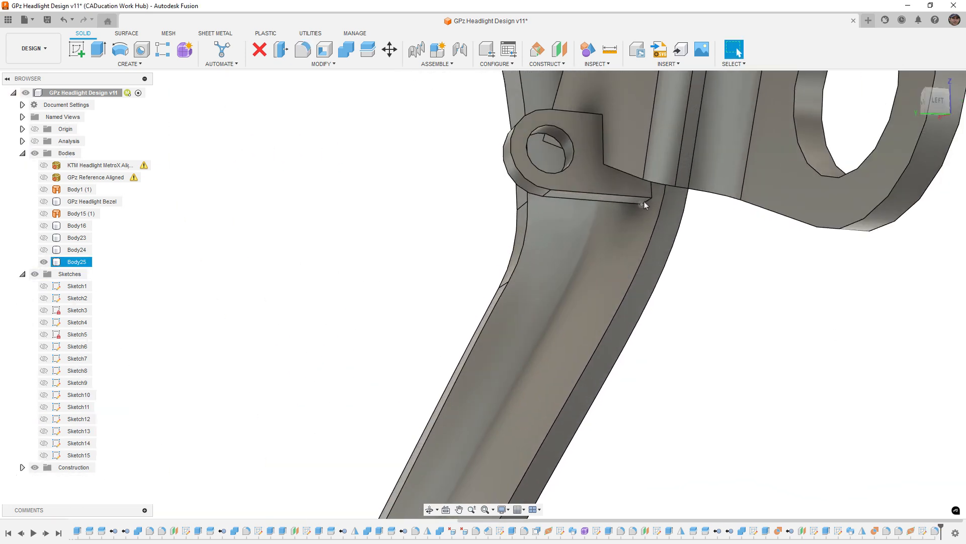
{"action": "left_click", "coordinate": [647, 204]}
{"action": "key", "text": "f"}
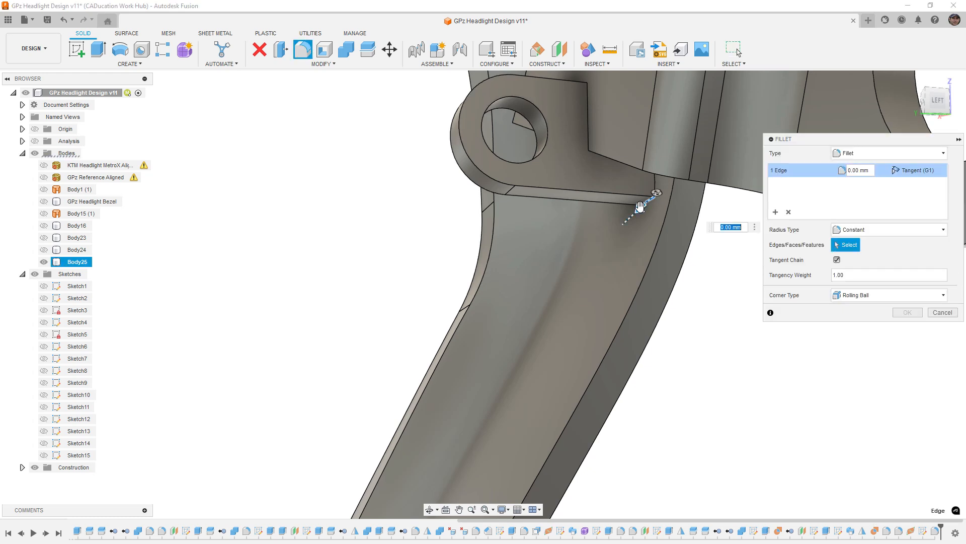
{"action": "scroll", "coordinate": [658, 234], "scroll_direction": "down", "scroll_amount": 8}
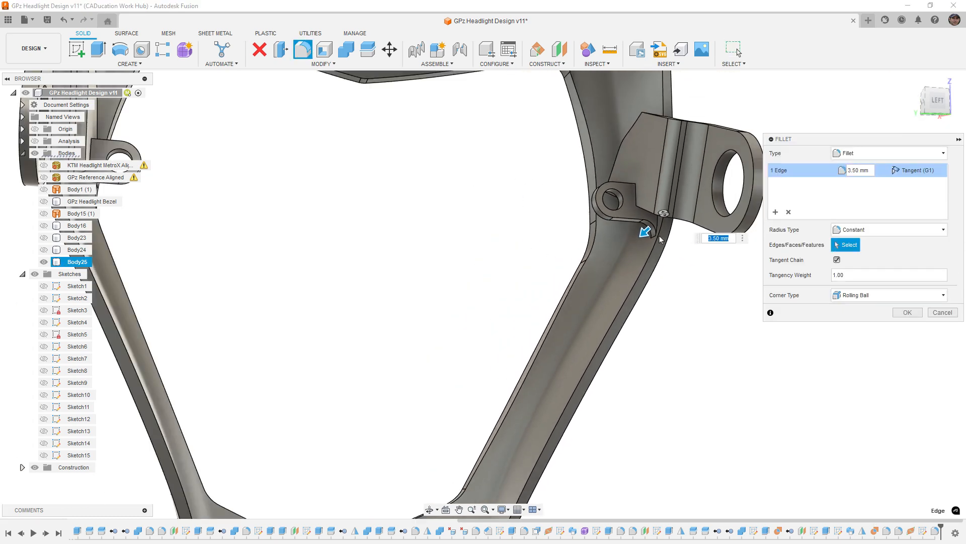
{"action": "middle_click_drag", "start_coordinate": [448, 237], "coordinate": [412, 235], "text": "shift"}
{"action": "scroll", "coordinate": [353, 243], "scroll_direction": "up", "scroll_amount": 3}
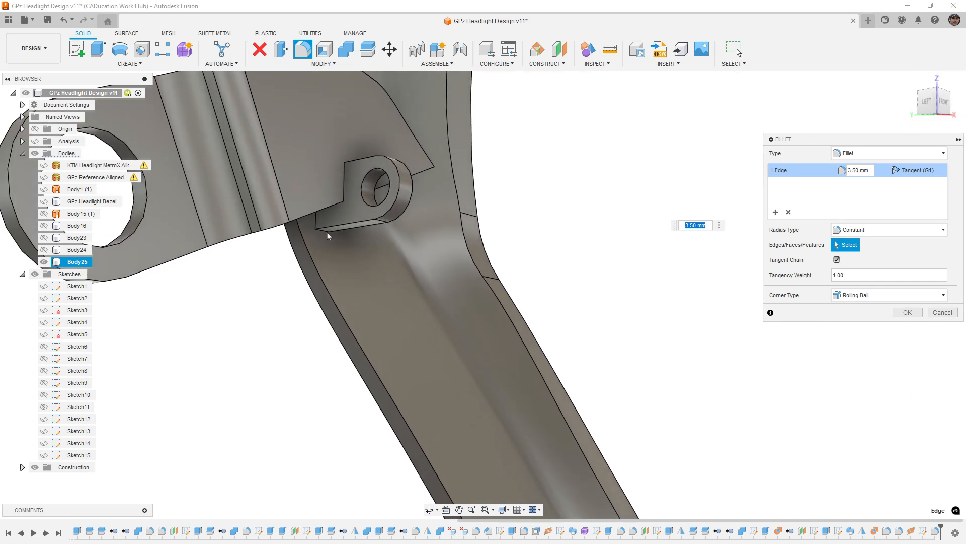
{"action": "left_click", "coordinate": [323, 232]}
{"action": "scroll", "coordinate": [358, 231], "scroll_direction": "down", "scroll_amount": 3}
{"action": "scroll", "coordinate": [373, 210], "scroll_direction": "down", "scroll_amount": 3}
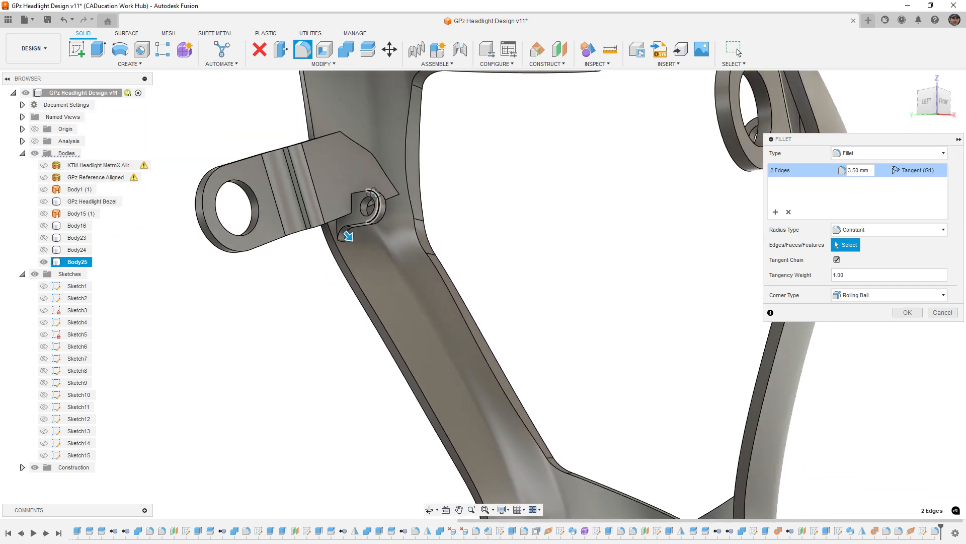
{"action": "middle_click_drag", "start_coordinate": [373, 209], "coordinate": [684, 261], "text": "shift"}
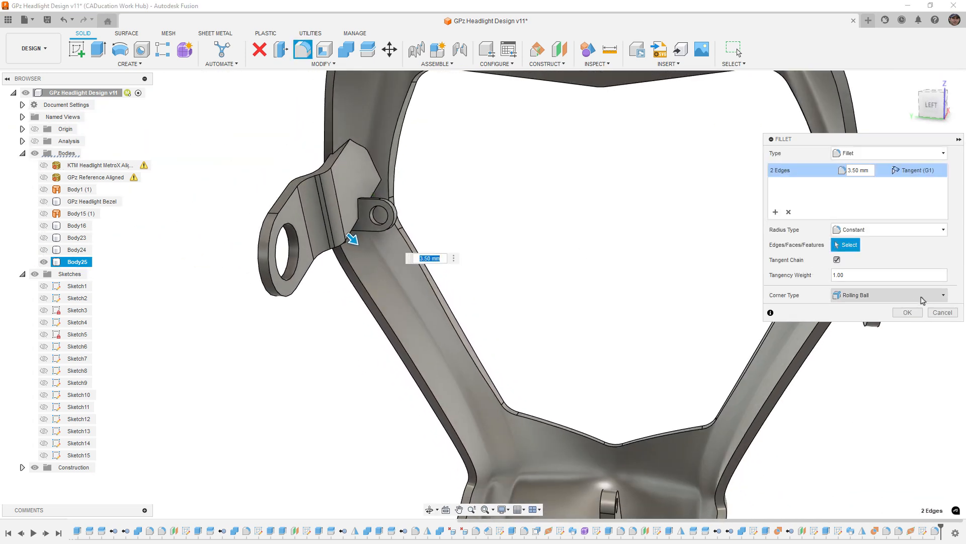
{"action": "left_click", "coordinate": [907, 312]}
{"action": "scroll", "coordinate": [415, 211], "scroll_direction": "down", "scroll_amount": 3}
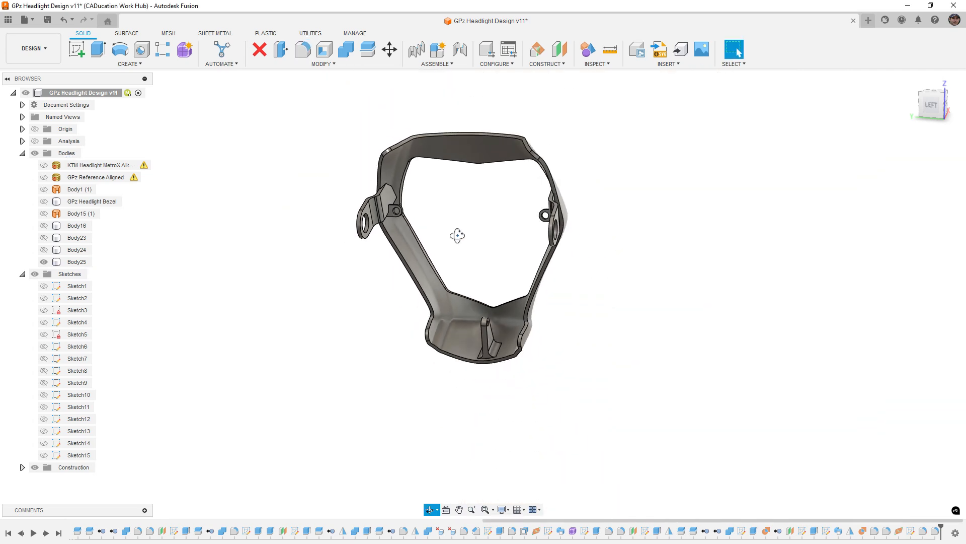
Step: Show the KTM headlight and GPz Reference Aligned scan meshes together with the shroud
{"action": "middle_click_drag", "start_coordinate": [457, 235], "coordinate": [591, 245], "text": "shift"}
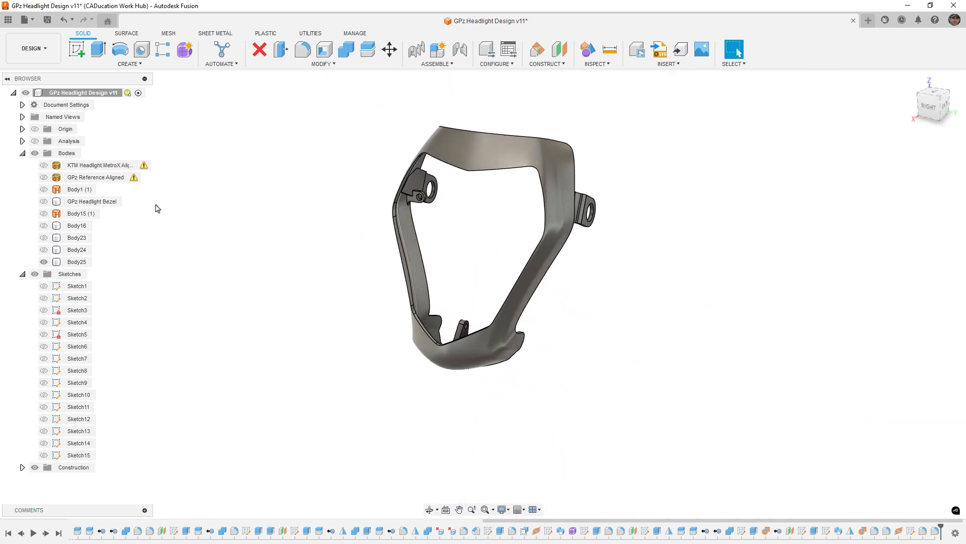
{"action": "left_click", "coordinate": [44, 165]}
{"action": "left_click", "coordinate": [44, 177]}
{"action": "left_click", "coordinate": [424, 309]}
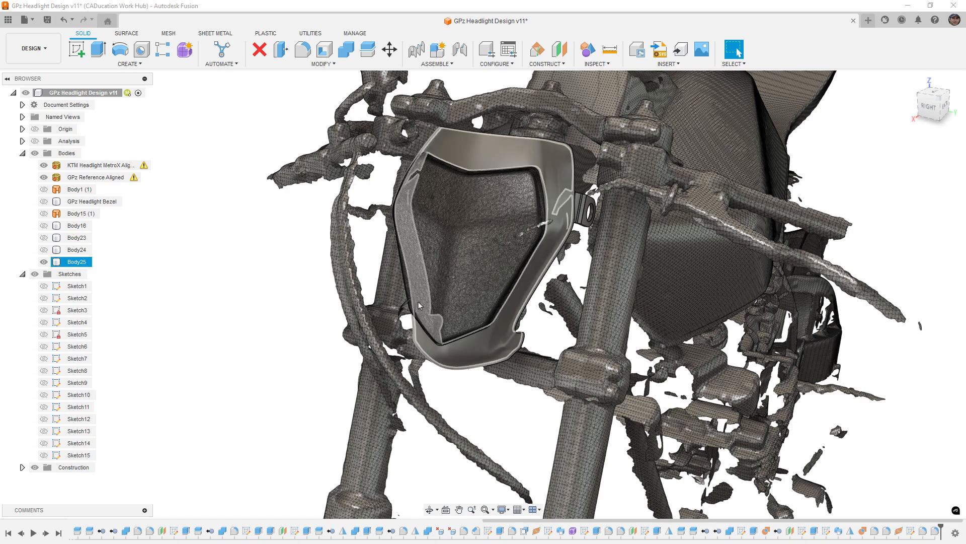
{"action": "middle_click_drag", "start_coordinate": [283, 338], "coordinate": [252, 326], "text": "shift"}
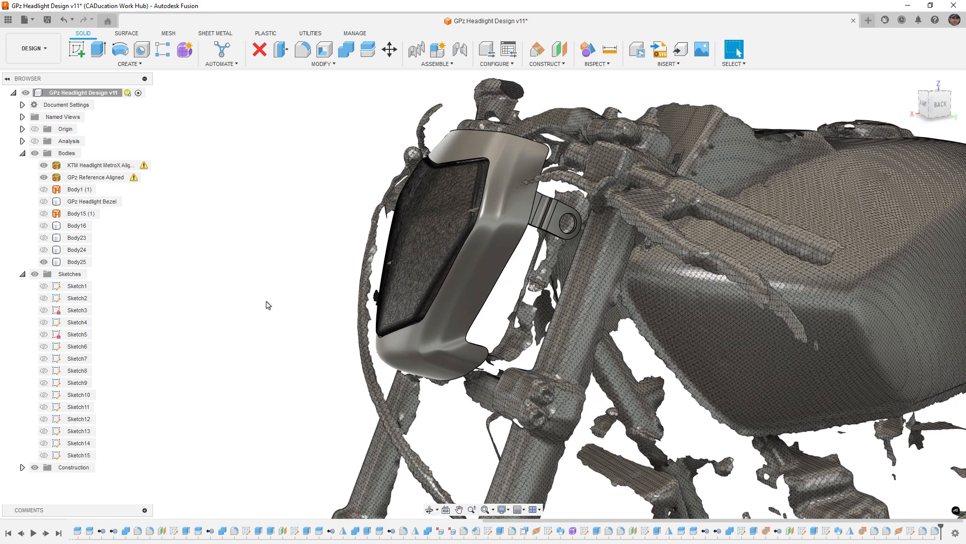
Step: Examine the shroud's fit around the headlight and forks on the motorcycle scan from the side and the front
{"action": "left_click", "coordinate": [410, 213]}
{"action": "left_click", "coordinate": [312, 222]}
{"action": "left_click", "coordinate": [941, 104]}
{"action": "left_click", "coordinate": [449, 209]}
{"action": "left_click", "coordinate": [307, 225]}
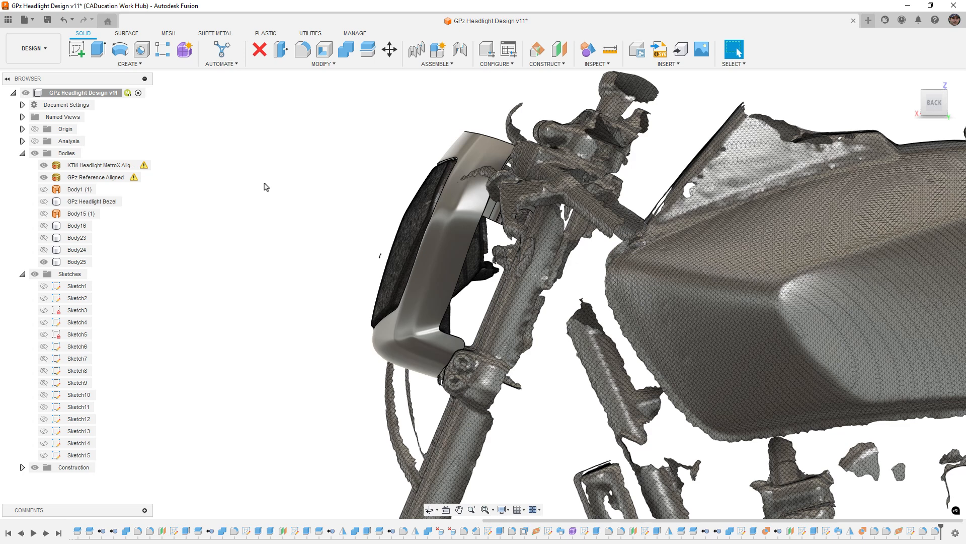
{"action": "left_click", "coordinate": [438, 203]}
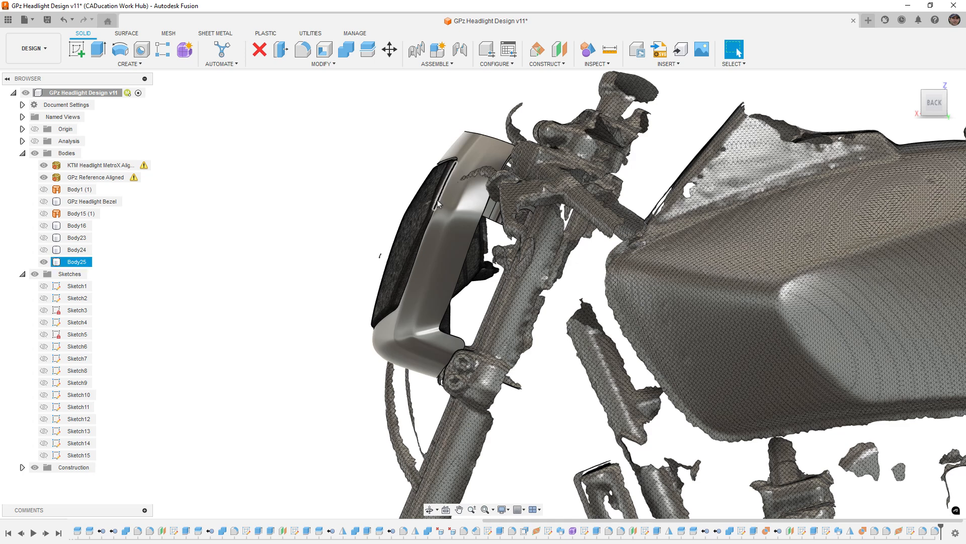
{"action": "left_click", "coordinate": [291, 190]}
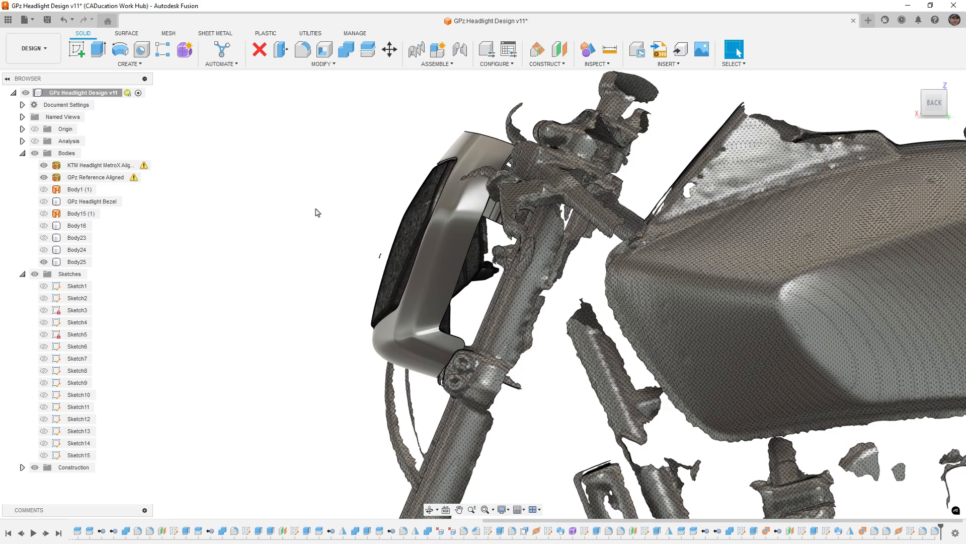
{"action": "scroll", "coordinate": [317, 208], "scroll_direction": "down", "scroll_amount": 5}
{"action": "middle_click_drag", "start_coordinate": [334, 218], "coordinate": [415, 227], "text": "shift"}
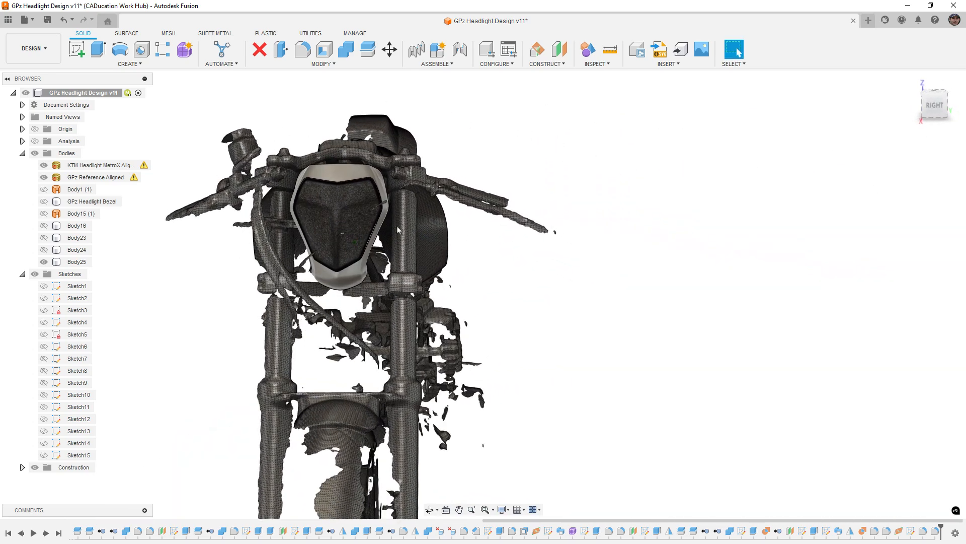
{"action": "scroll", "coordinate": [298, 181], "scroll_direction": "up", "scroll_amount": 2}
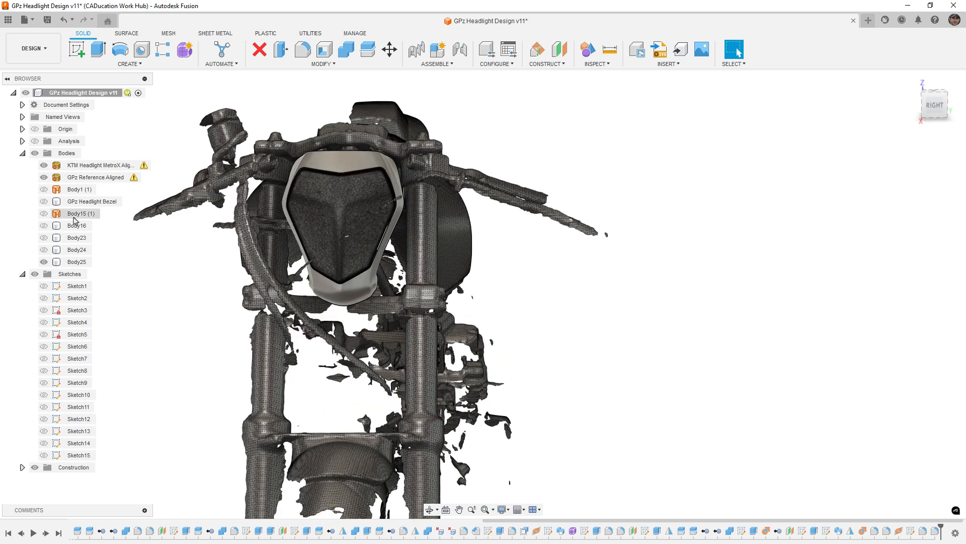
Step: Show the GPz Headlight Bezel in place of Body25 and view it at an angle on the motorcycle scan
{"action": "left_click", "coordinate": [44, 201]}
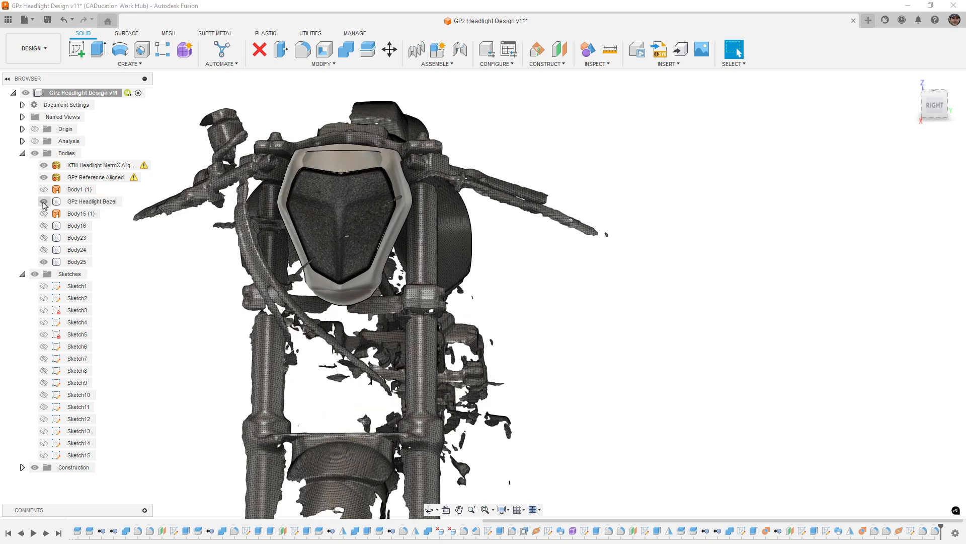
{"action": "left_click", "coordinate": [44, 262]}
{"action": "middle_click_drag", "start_coordinate": [297, 229], "coordinate": [264, 230], "text": "shift"}
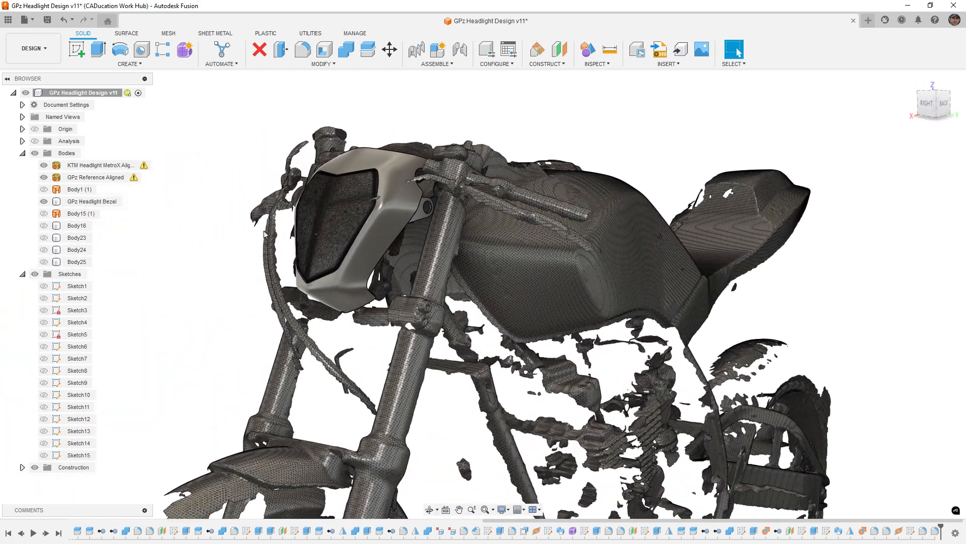
{"action": "scroll", "coordinate": [346, 270], "scroll_direction": "up", "scroll_amount": 4}
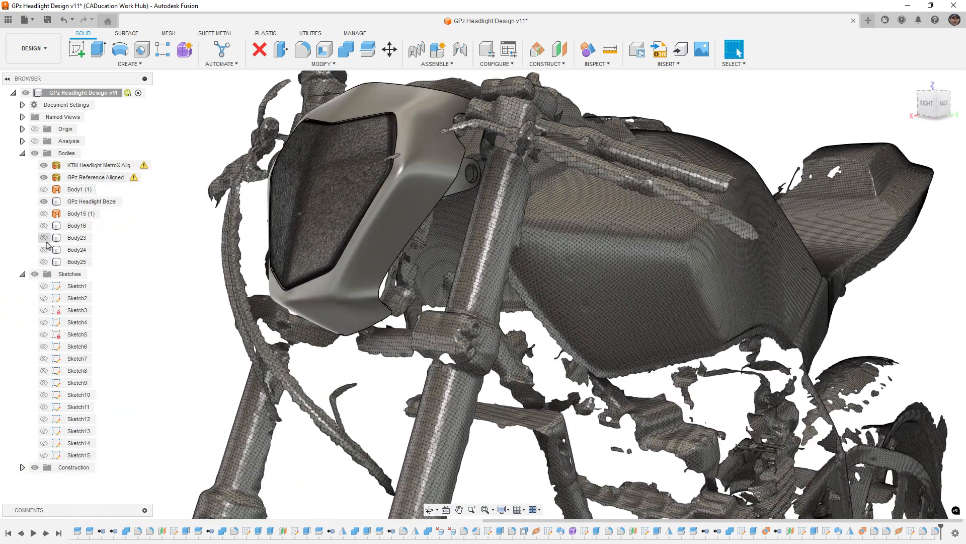
Step: Show Body16 with the bezel for comparison, then switch the display back to Body25 alone among the shroud bodies
{"action": "left_click", "coordinate": [43, 226]}
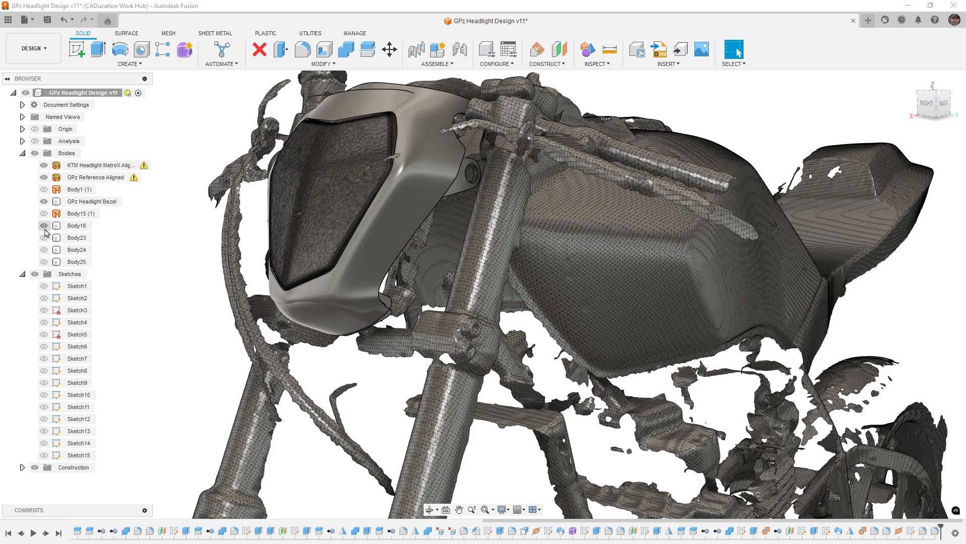
{"action": "left_click", "coordinate": [44, 201]}
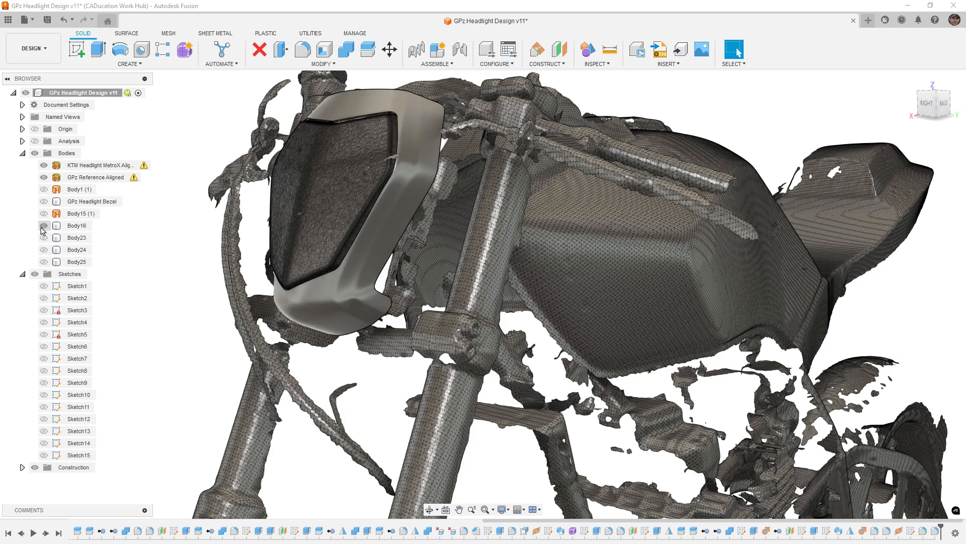
{"action": "left_click", "coordinate": [44, 262]}
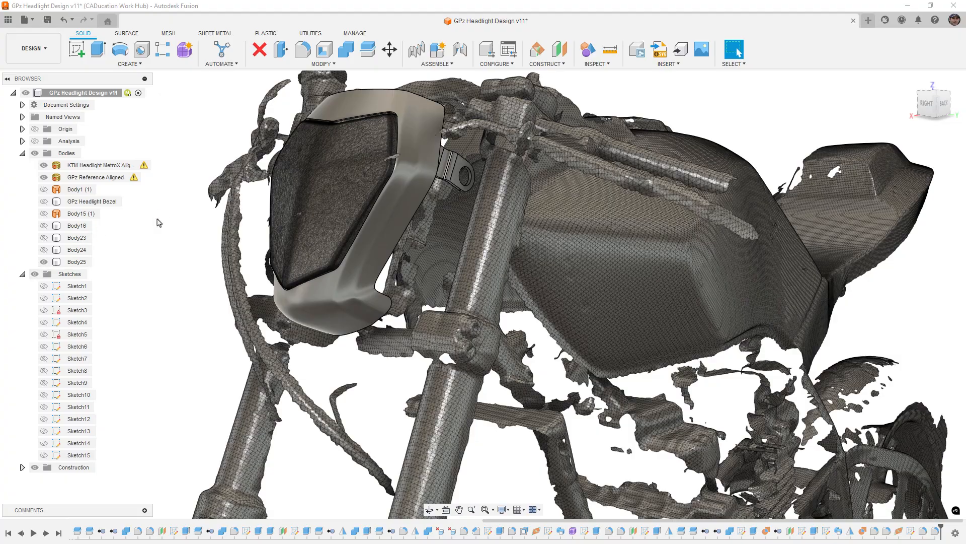
{"action": "mouse_move", "coordinate": [157, 219]}
{"action": "middle_mouse_down", "text": "shift"}
{"action": "mouse_move", "coordinate": [199, 220]}
{"action": "mouse_move", "coordinate": [147, 224]}
{"action": "middle_mouse_up", "text": "shift"}
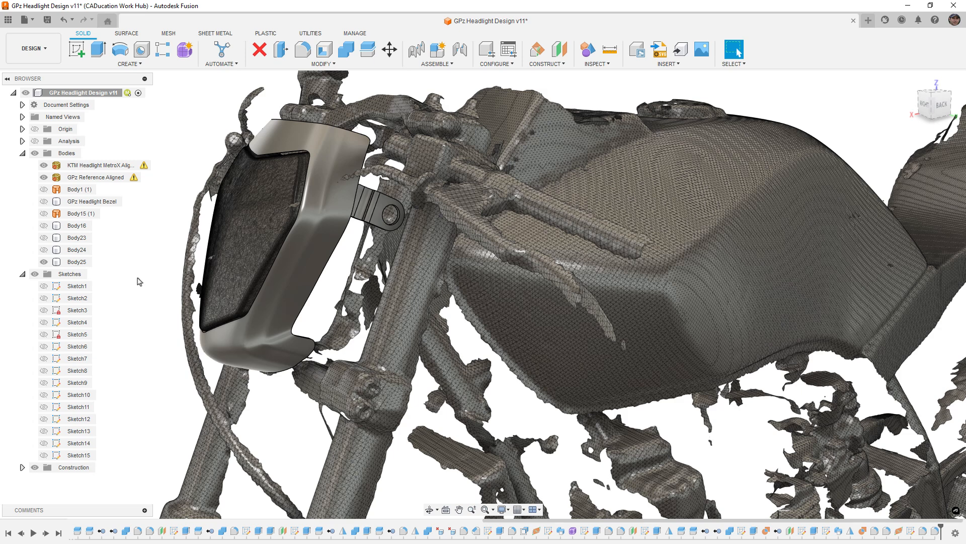
Step: Compare the GPz Headlight Bezel with Body25 up close and on the whole motorcycle, ending with Body25 shown
{"action": "left_click", "coordinate": [45, 202]}
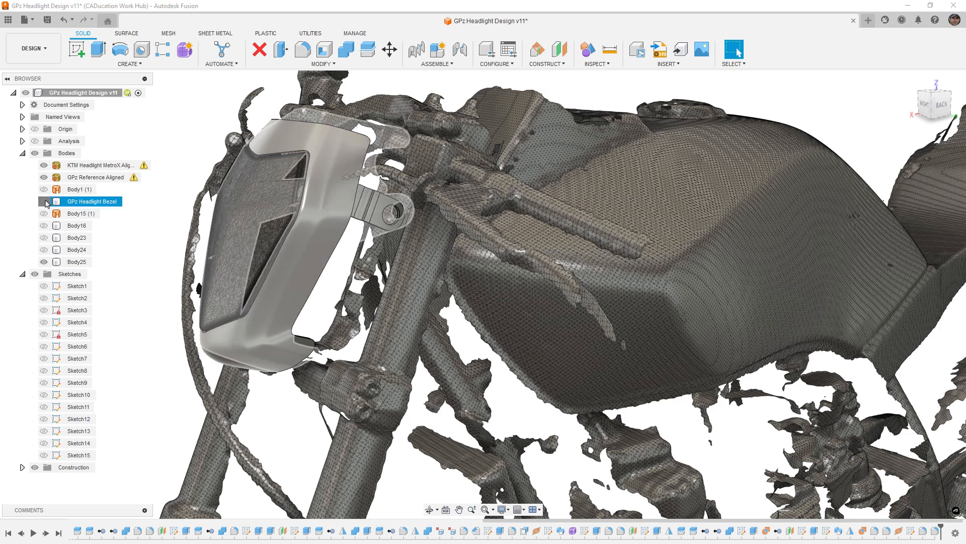
{"action": "left_click", "coordinate": [44, 261]}
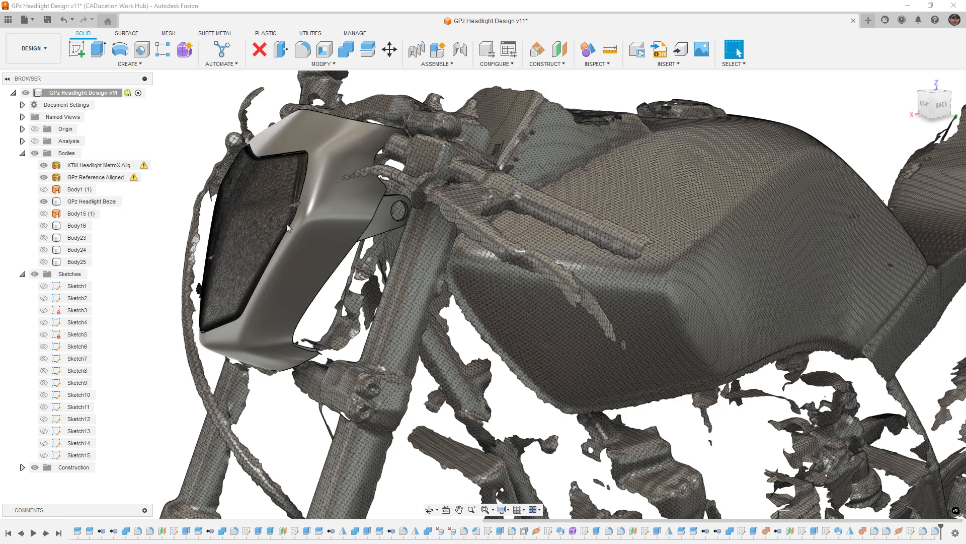
{"action": "middle_click_drag", "start_coordinate": [306, 212], "coordinate": [264, 277], "text": "shift"}
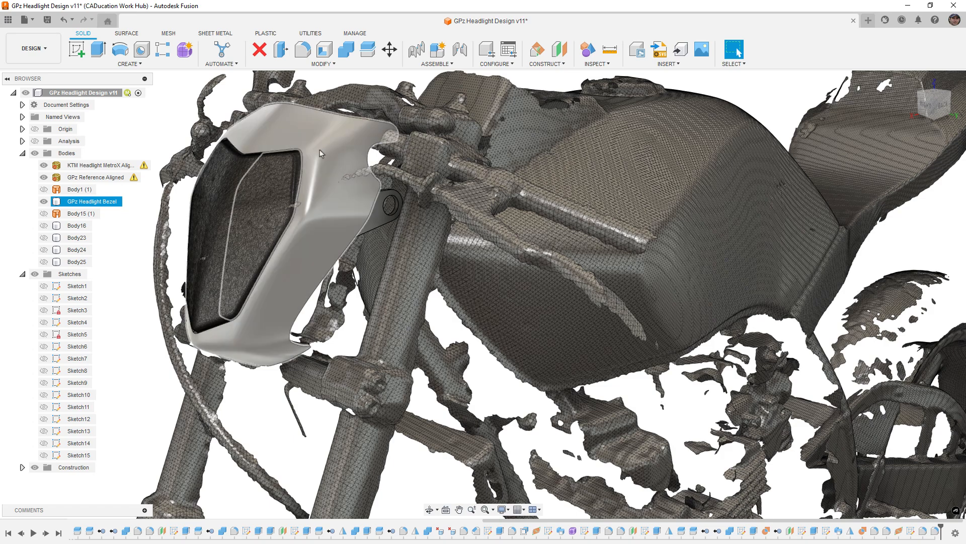
{"action": "scroll", "coordinate": [344, 177], "scroll_direction": "down", "scroll_amount": 5}
{"action": "middle_click_drag", "start_coordinate": [344, 179], "coordinate": [566, 304], "text": "shift"}
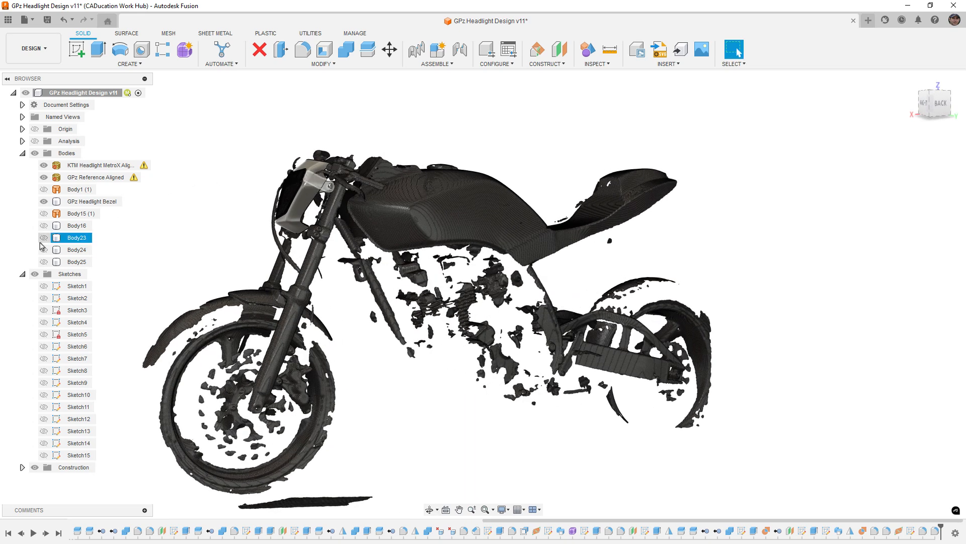
{"action": "left_click", "coordinate": [44, 201]}
{"action": "left_click", "coordinate": [44, 262]}
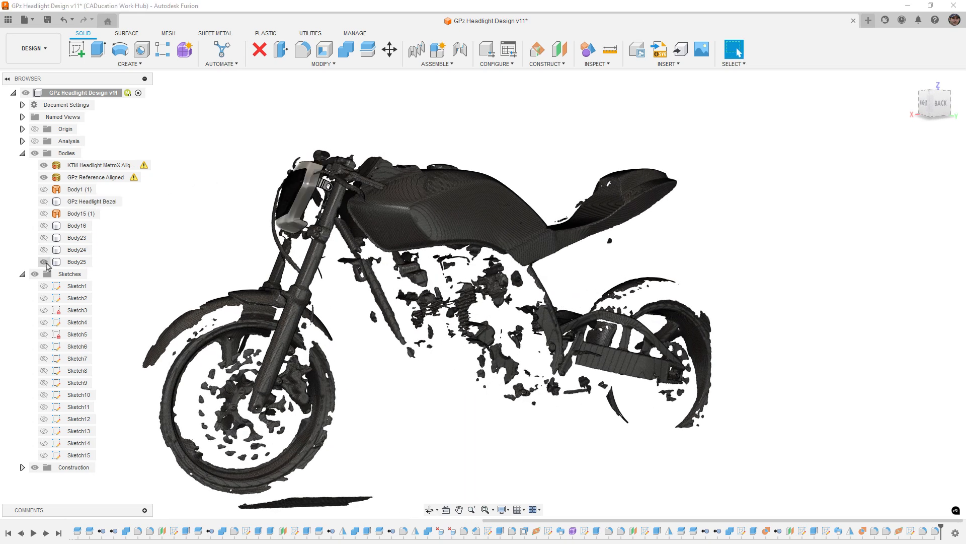
Step: Save Body25 as a binary STL mesh in millimetres, send it to Bambu Studio and skip the offered version update
{"action": "right_click", "coordinate": [58, 265]}
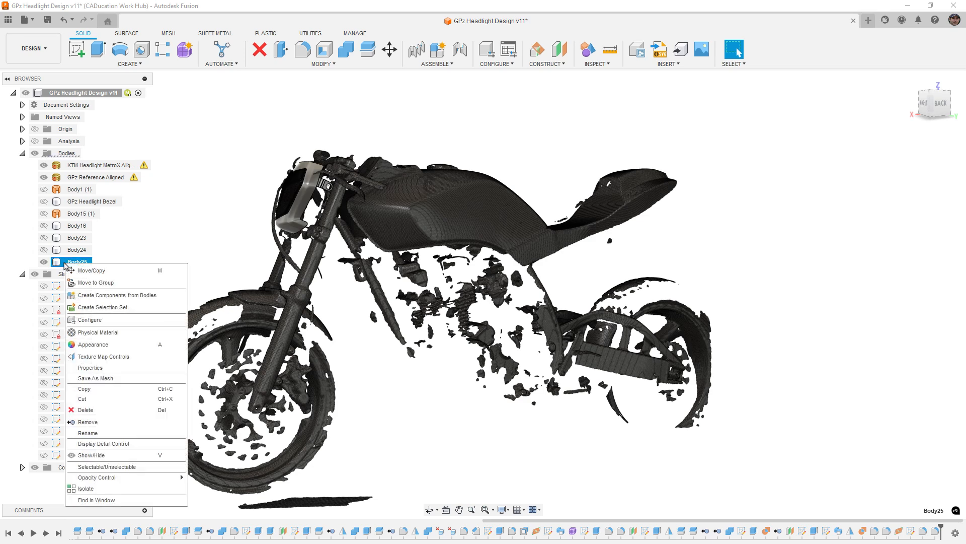
{"action": "left_click", "coordinate": [119, 379]}
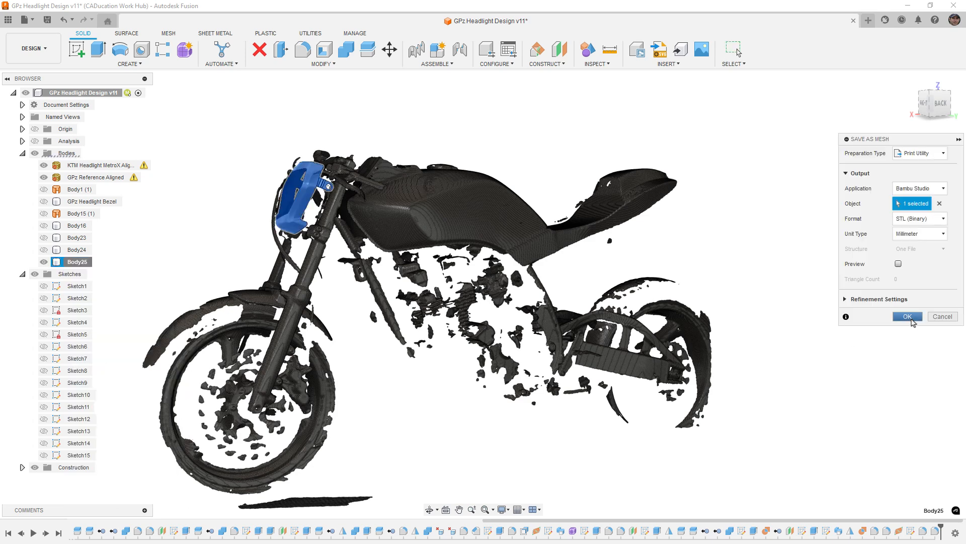
{"action": "left_click", "coordinate": [908, 317]}
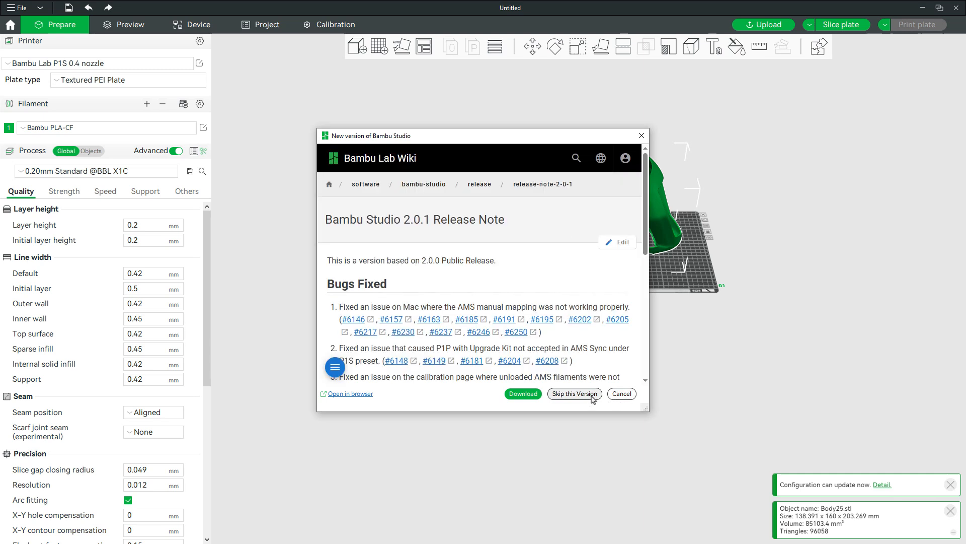
{"action": "left_click", "coordinate": [583, 394]}
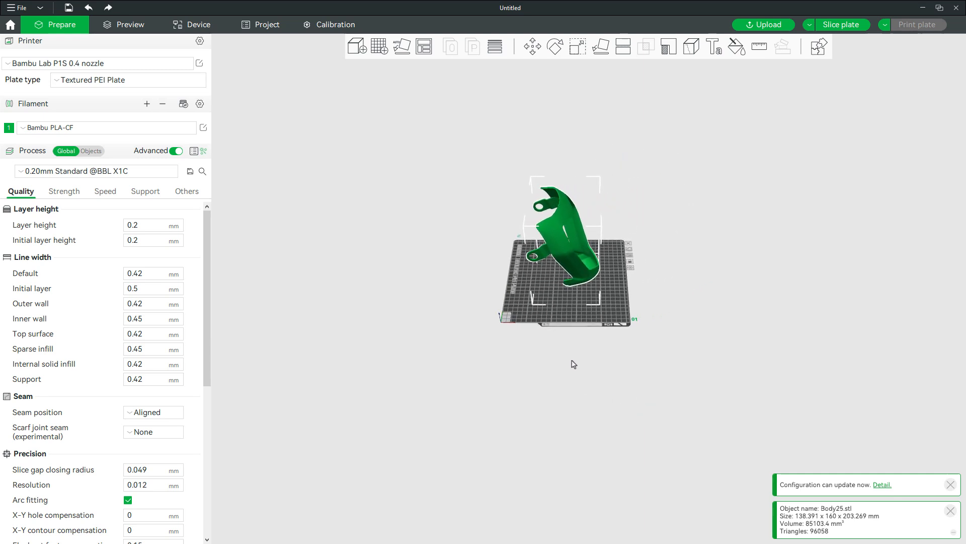
Step: Examine the shroud's orientation on the build plate from the side, the front and underneath
{"action": "scroll", "coordinate": [590, 276], "scroll_direction": "up", "scroll_amount": 6}
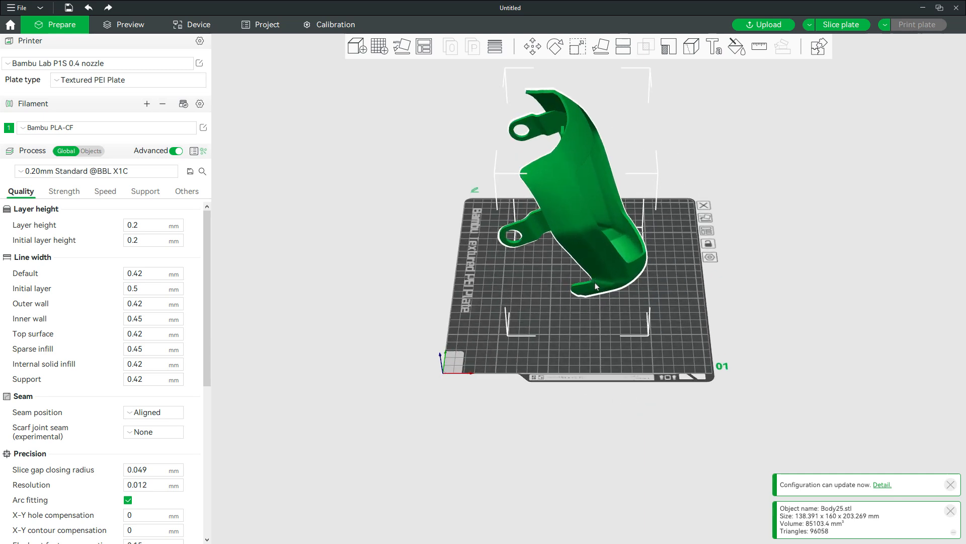
{"action": "left_click_drag", "start_coordinate": [598, 296], "coordinate": [576, 358]}
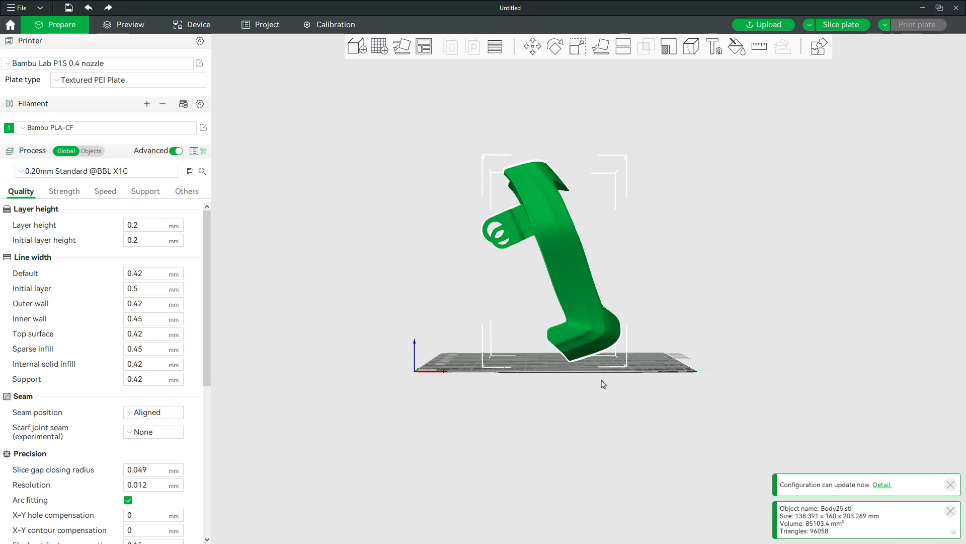
{"action": "left_click_drag", "start_coordinate": [600, 382], "coordinate": [518, 329]}
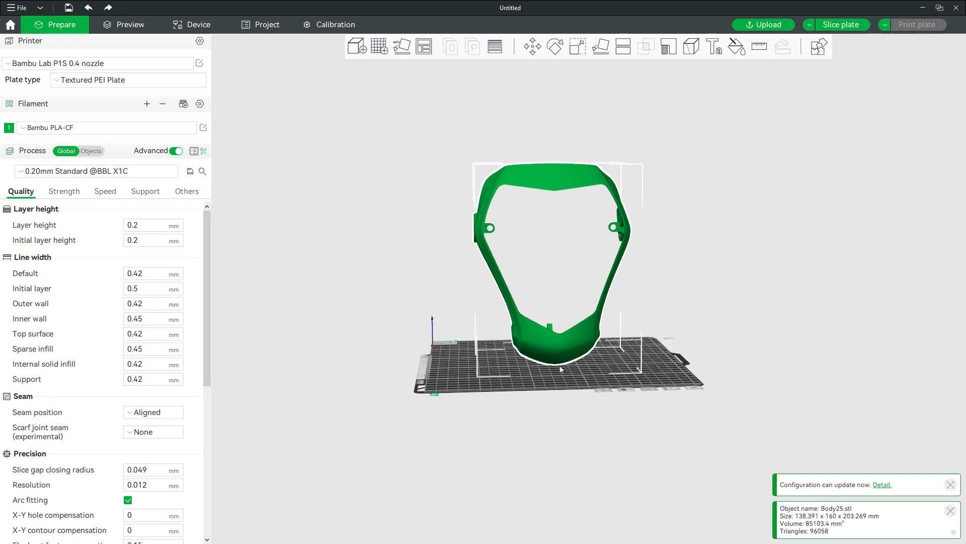
{"action": "left_click_drag", "start_coordinate": [561, 369], "coordinate": [576, 321]}
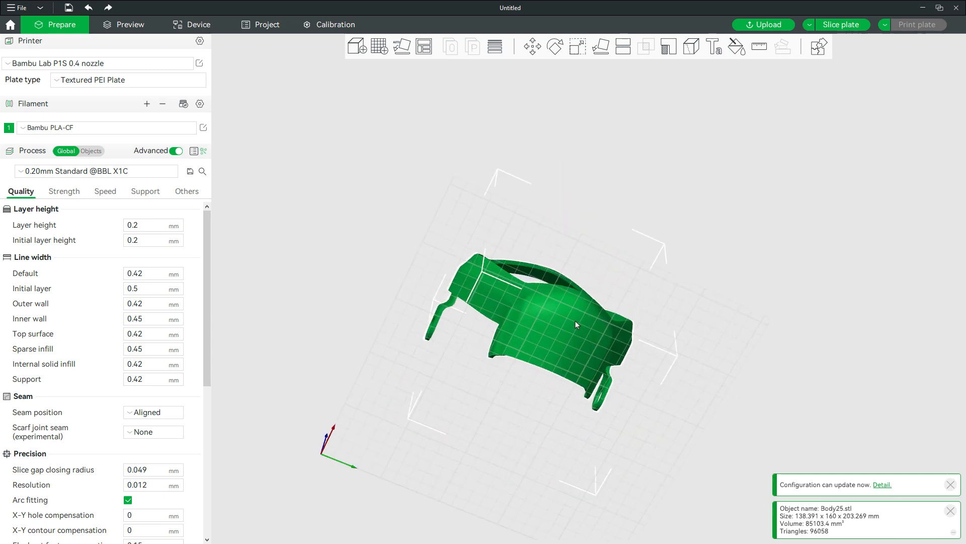
Step: Try laying the shroud flat with its mounting brackets facing the build plate by rotating it to 291.64° about Y
{"action": "scroll", "coordinate": [576, 322], "scroll_direction": "up", "scroll_amount": 8}
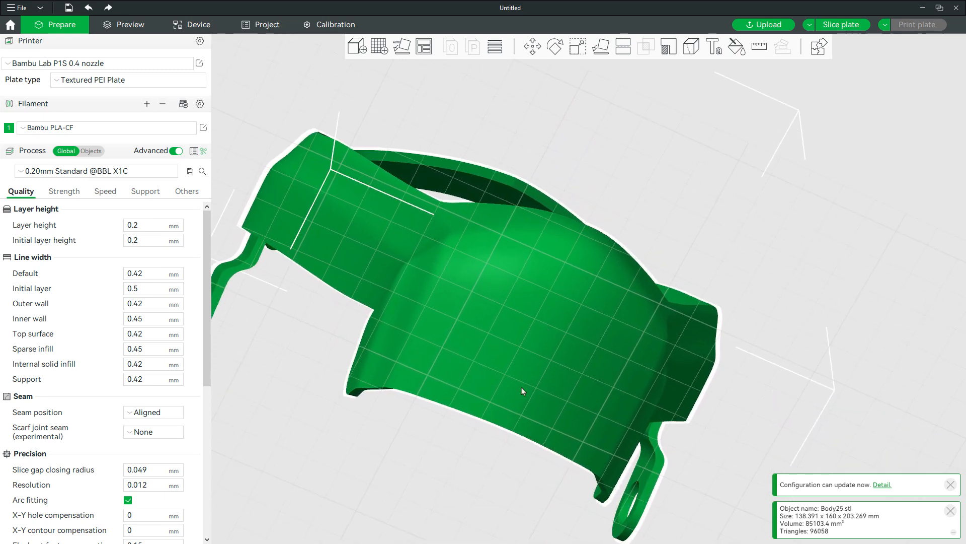
{"action": "scroll", "coordinate": [526, 381], "scroll_direction": "down", "scroll_amount": 10}
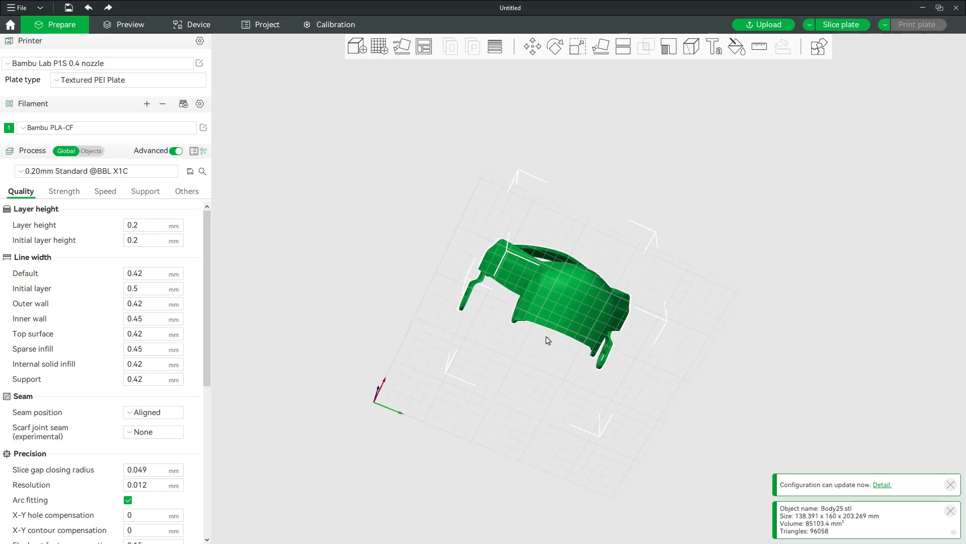
{"action": "left_click_drag", "start_coordinate": [545, 364], "coordinate": [632, 321]}
{"action": "left_click", "coordinate": [555, 46]}
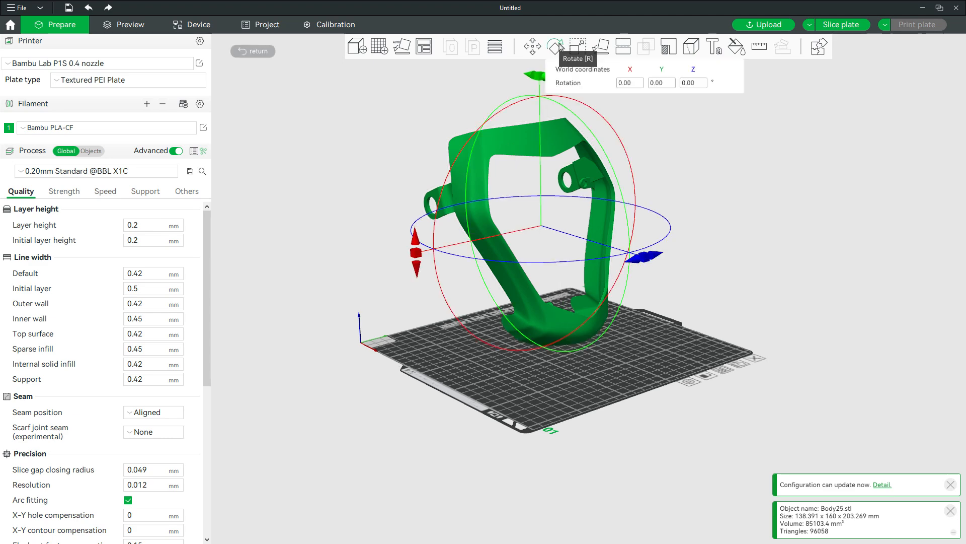
{"action": "left_click_drag", "start_coordinate": [500, 367], "coordinate": [549, 366]}
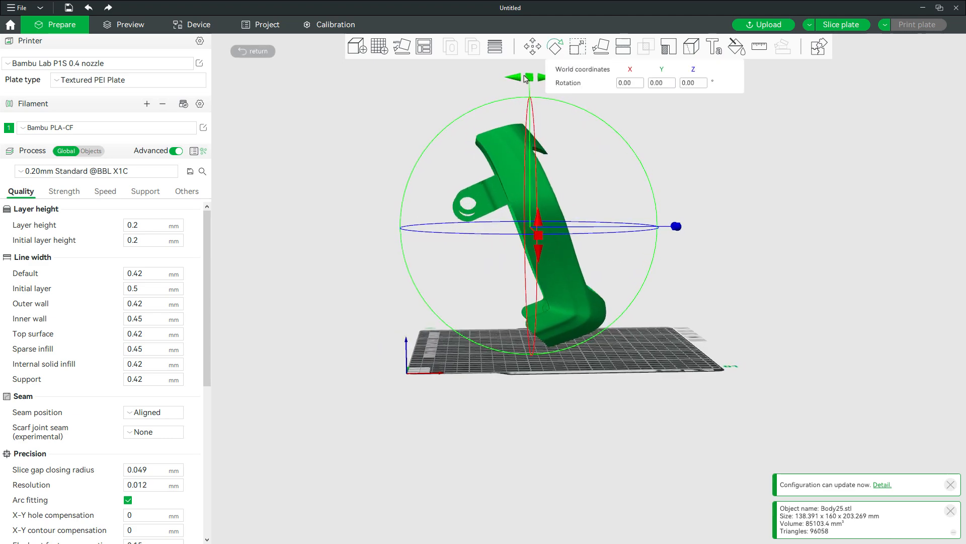
{"action": "left_click_drag", "start_coordinate": [525, 78], "coordinate": [450, 203]}
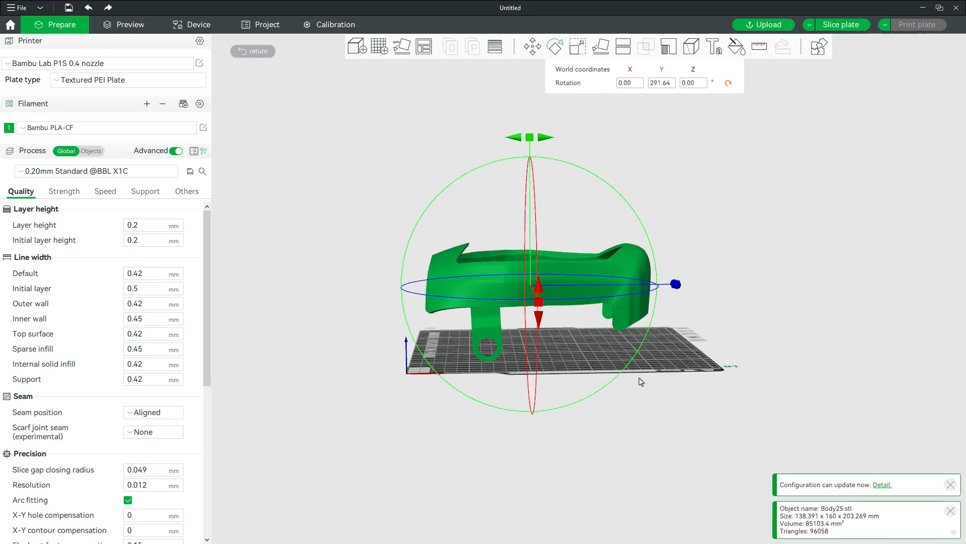
{"action": "left_click_drag", "start_coordinate": [613, 402], "coordinate": [606, 403]}
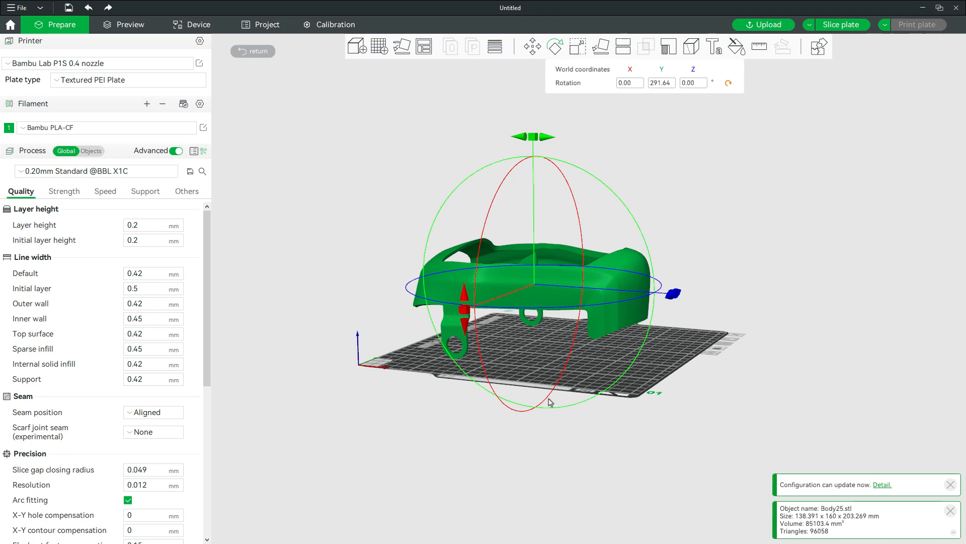
Step: Stand the shroud upright with its former top edge on the plate, at rotation X 180, Y 343.22, Z 180, and deselect it
{"action": "left_click_drag", "start_coordinate": [552, 403], "coordinate": [342, 322]}
{"action": "mouse_move", "coordinate": [462, 364]}
{"action": "left_mouse_down"}
{"action": "mouse_move", "coordinate": [458, 347]}
{"action": "mouse_move", "coordinate": [461, 356]}
{"action": "left_mouse_up"}
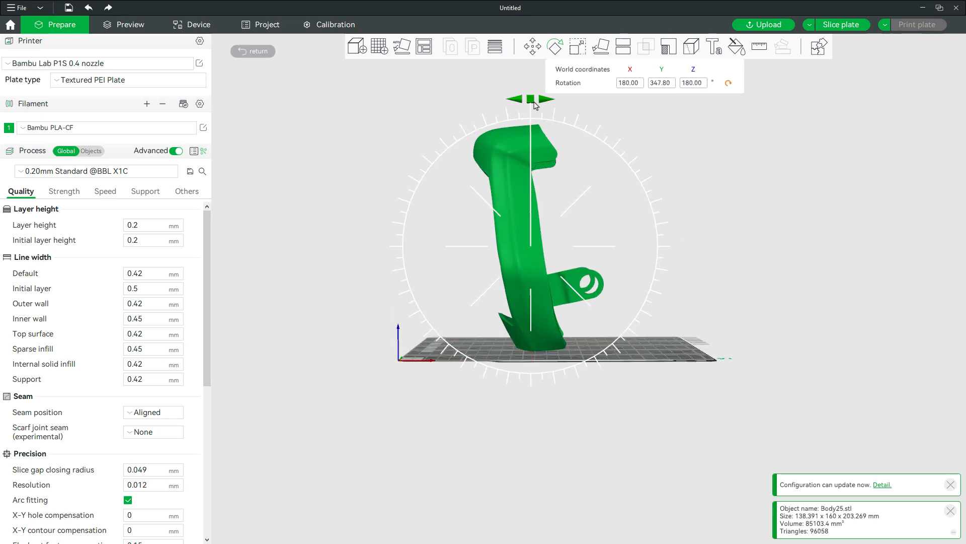
{"action": "left_click_drag", "start_coordinate": [534, 101], "coordinate": [538, 106]}
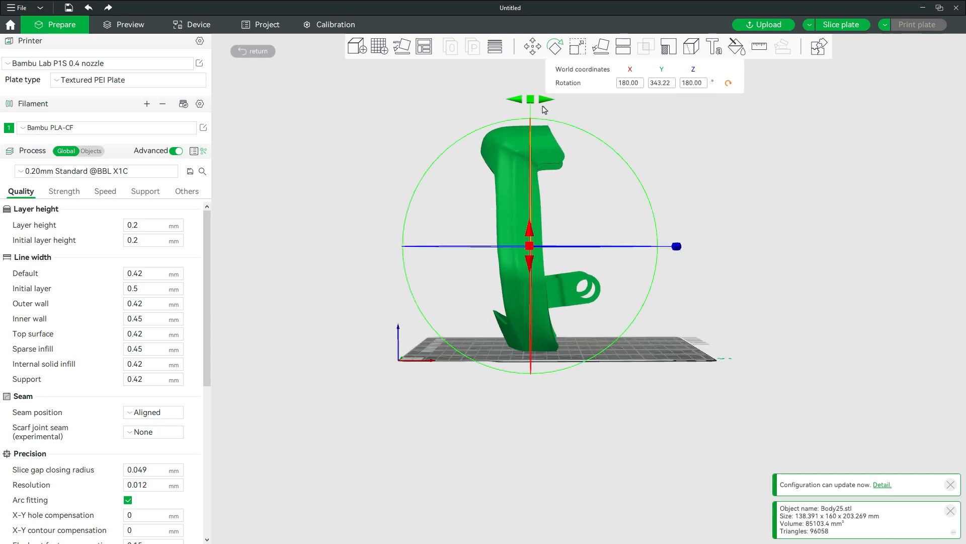
{"action": "left_click_drag", "start_coordinate": [518, 277], "coordinate": [539, 347]}
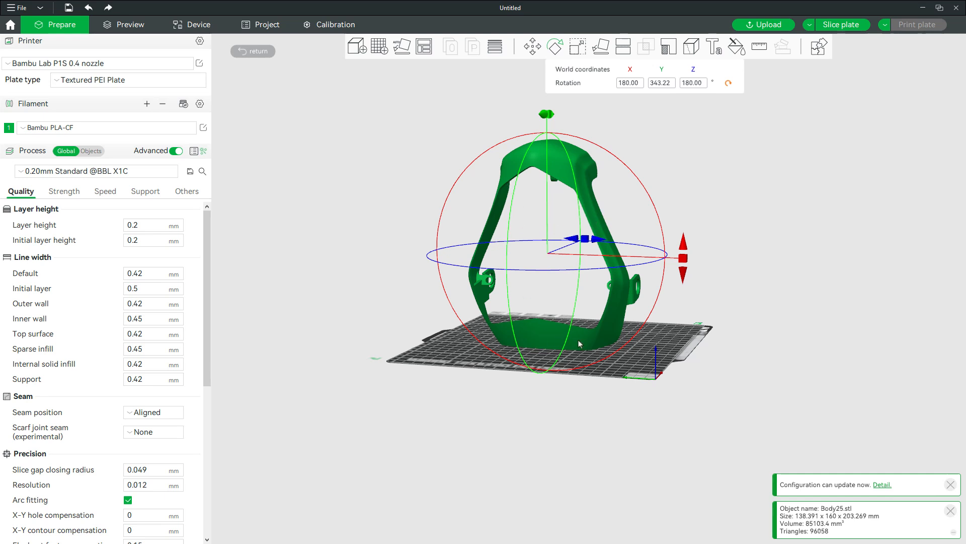
{"action": "mouse_move", "coordinate": [540, 169]}
{"action": "left_mouse_down"}
{"action": "mouse_move", "coordinate": [537, 181]}
{"action": "mouse_move", "coordinate": [543, 169]}
{"action": "left_mouse_up"}
{"action": "left_click_drag", "start_coordinate": [589, 366], "coordinate": [548, 400]}
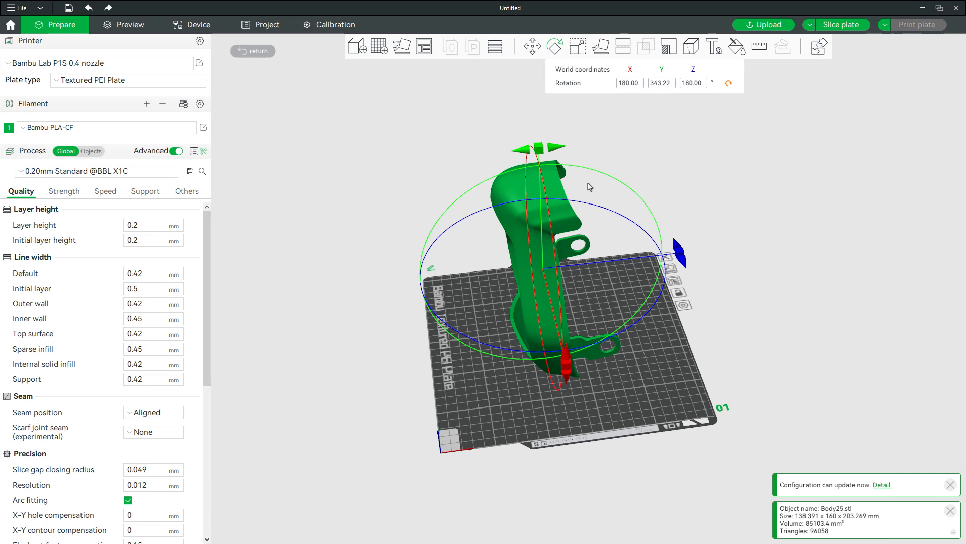
{"action": "left_click", "coordinate": [714, 193]}
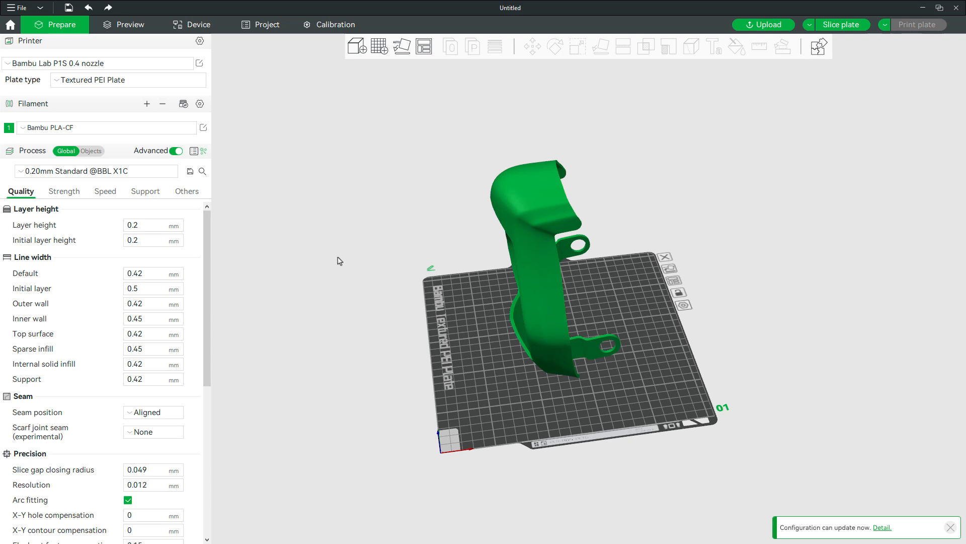
Step: Set the wall loops to 3 and enable supports of type tree(auto)
{"action": "left_click", "coordinate": [70, 196]}
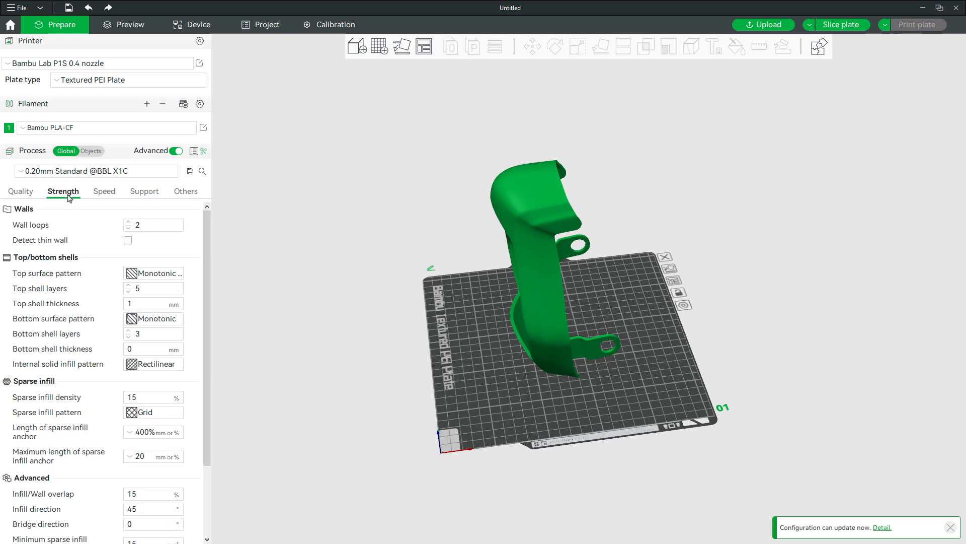
{"action": "left_click", "coordinate": [128, 222]}
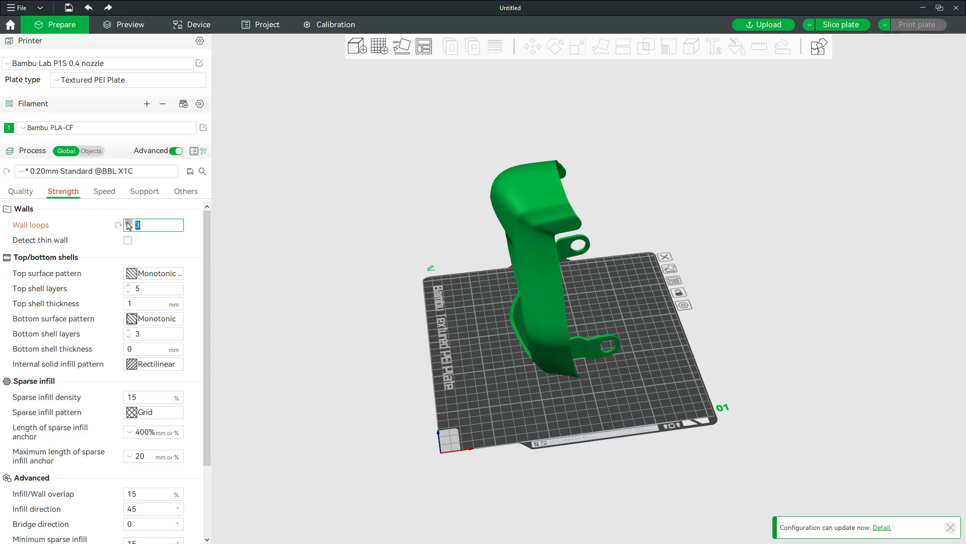
{"action": "left_click", "coordinate": [145, 192]}
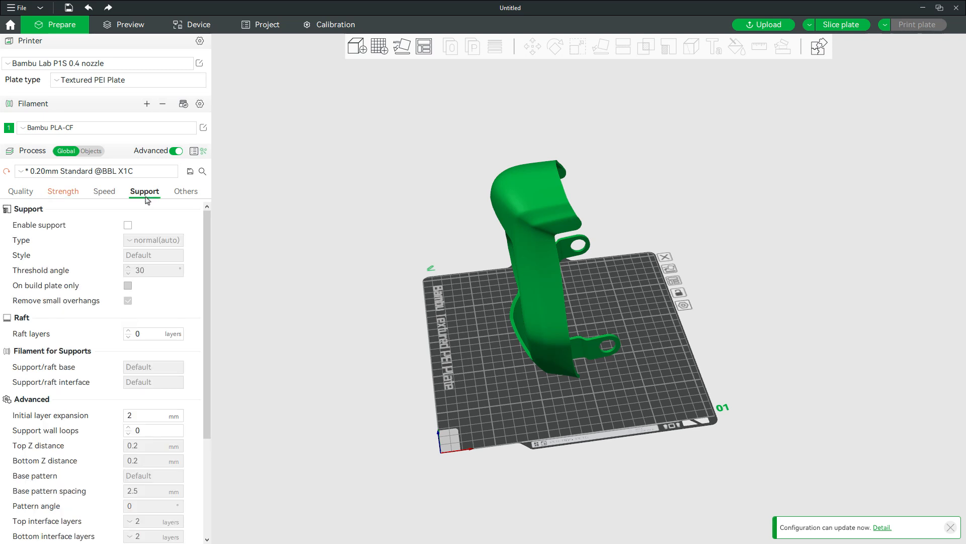
{"action": "left_click", "coordinate": [128, 225]}
{"action": "left_click", "coordinate": [170, 241]}
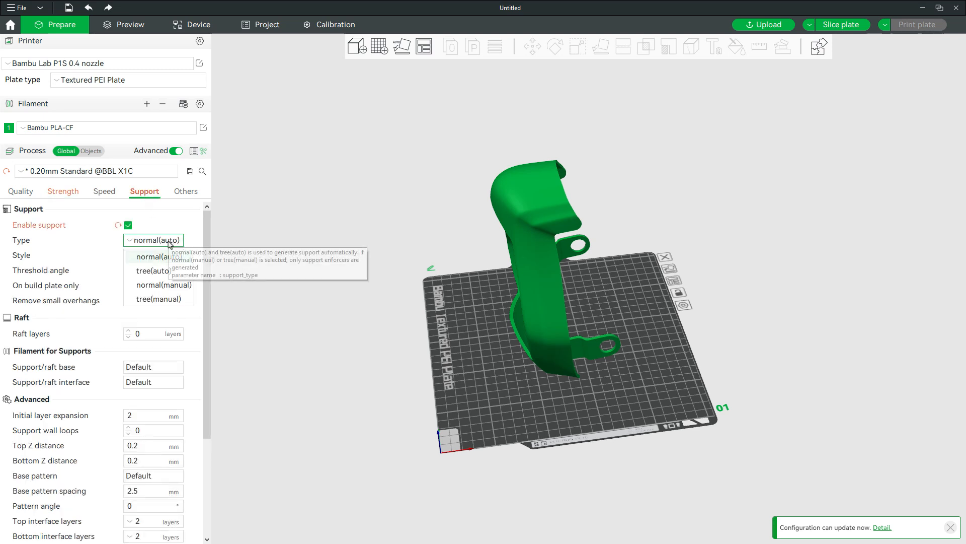
{"action": "left_click", "coordinate": [166, 276]}
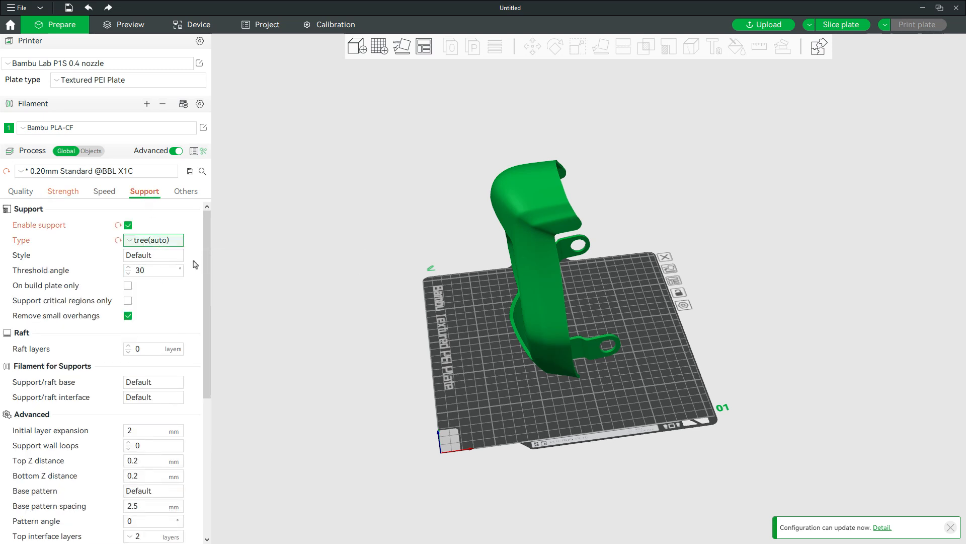
Step: Slice the plate and examine the tree supports on the shroud's upper section and mounting brackets from several sides
{"action": "left_click", "coordinate": [862, 26]}
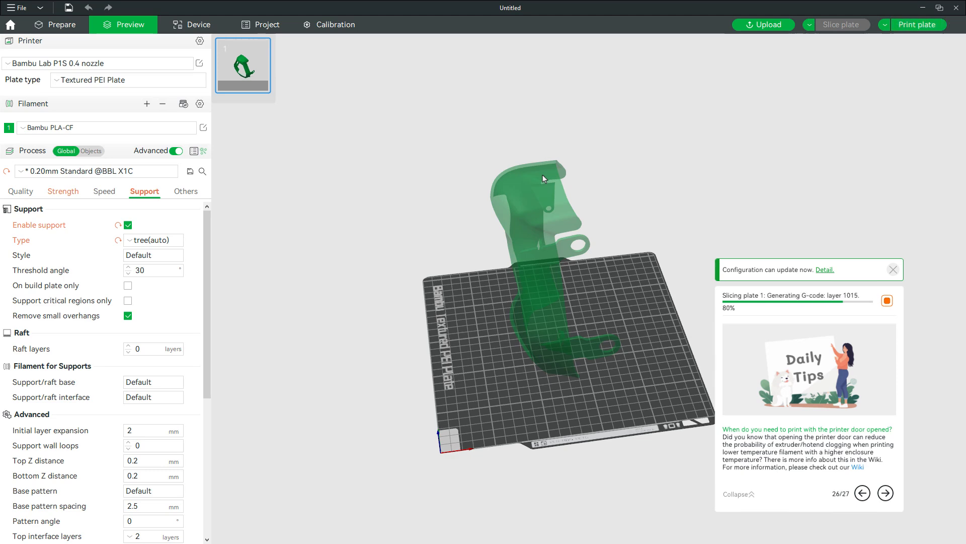
{"action": "left_click_drag", "start_coordinate": [560, 304], "coordinate": [559, 378]}
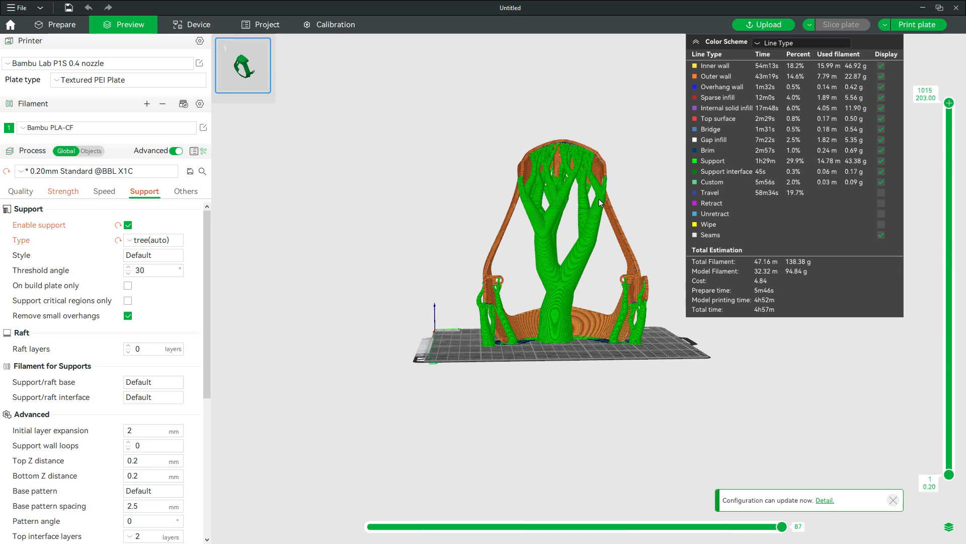
{"action": "left_click_drag", "start_coordinate": [549, 331], "coordinate": [579, 375]}
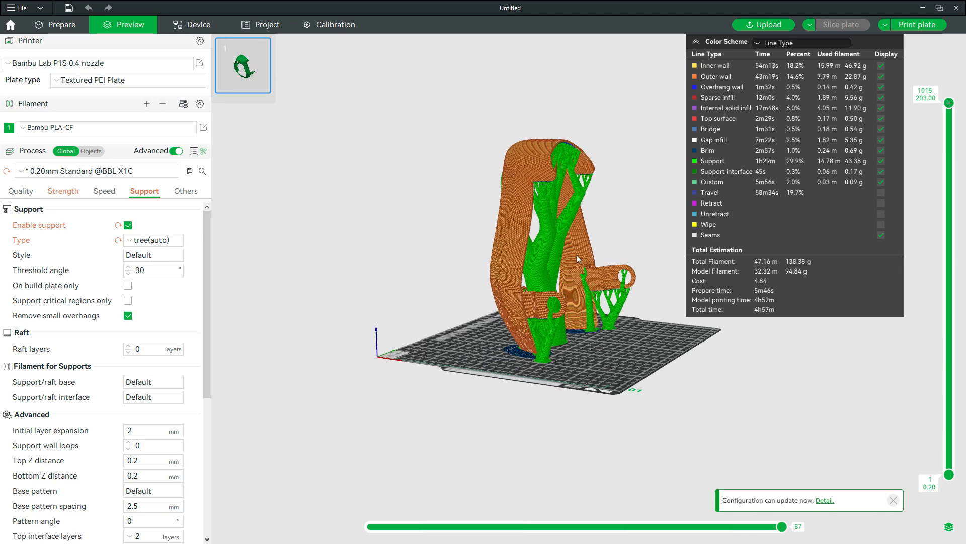
{"action": "scroll", "coordinate": [561, 203], "scroll_direction": "up", "scroll_amount": 5}
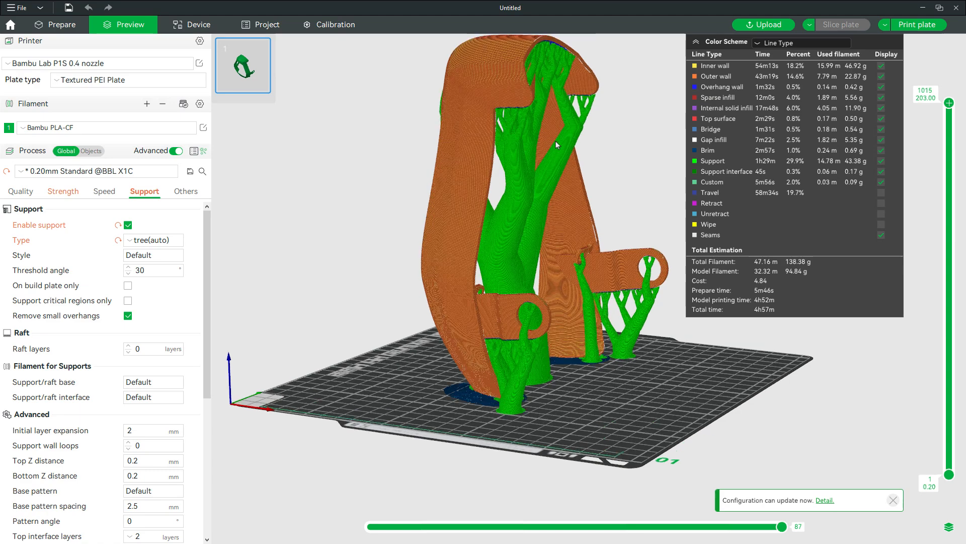
{"action": "mouse_move", "coordinate": [557, 145]}
{"action": "left_mouse_down"}
{"action": "mouse_move", "coordinate": [519, 141]}
{"action": "mouse_move", "coordinate": [560, 132]}
{"action": "left_mouse_up"}
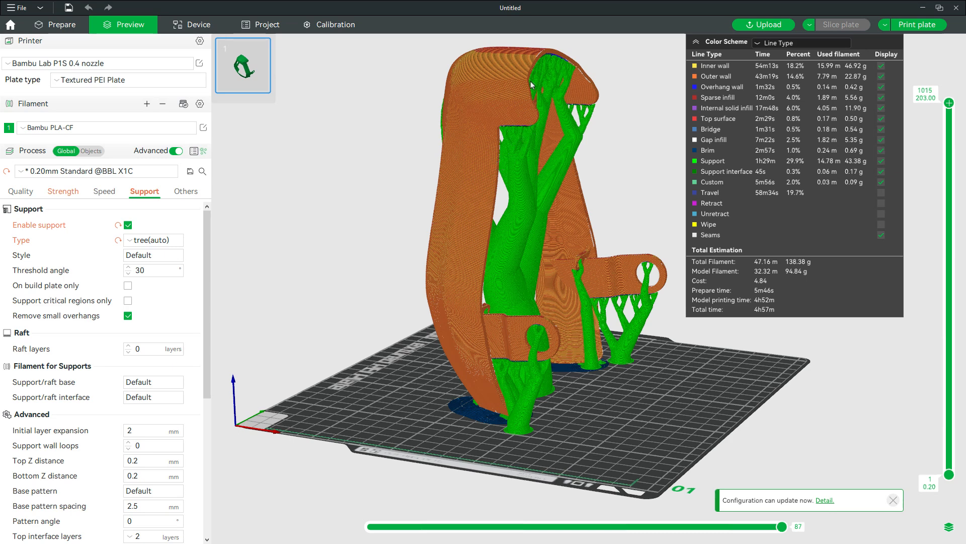
{"action": "mouse_move", "coordinate": [647, 390]}
{"action": "left_mouse_down"}
{"action": "mouse_move", "coordinate": [596, 387]}
{"action": "mouse_move", "coordinate": [697, 387]}
{"action": "mouse_move", "coordinate": [650, 389]}
{"action": "left_mouse_up"}
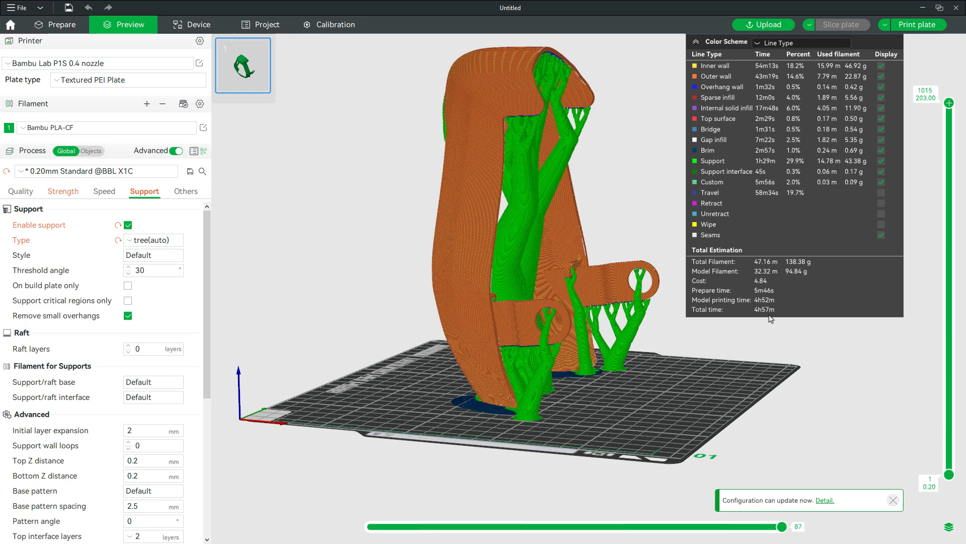
{"action": "left_click_drag", "start_coordinate": [751, 328], "coordinate": [696, 310]}
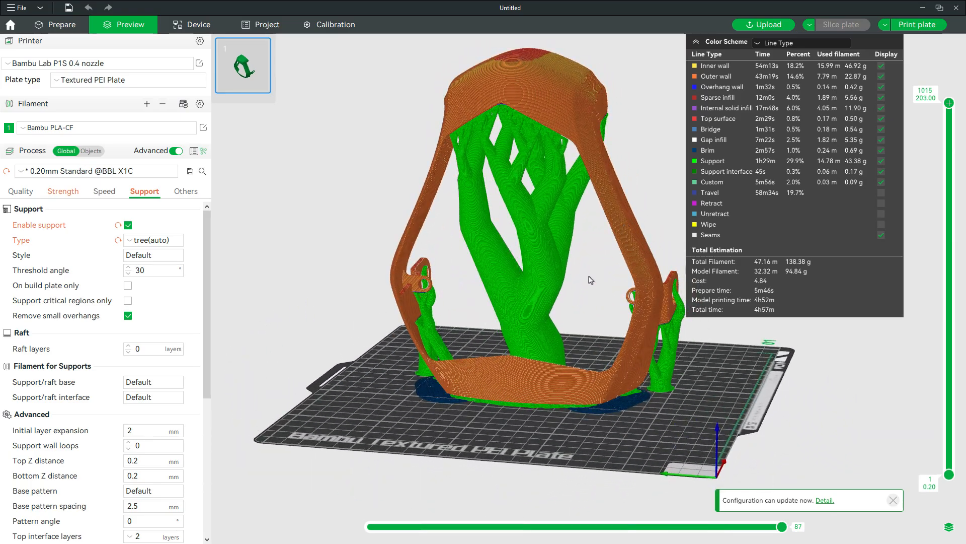
{"action": "left_click_drag", "start_coordinate": [590, 366], "coordinate": [567, 417]}
{"action": "scroll", "coordinate": [568, 418], "scroll_direction": "down", "scroll_amount": 3}
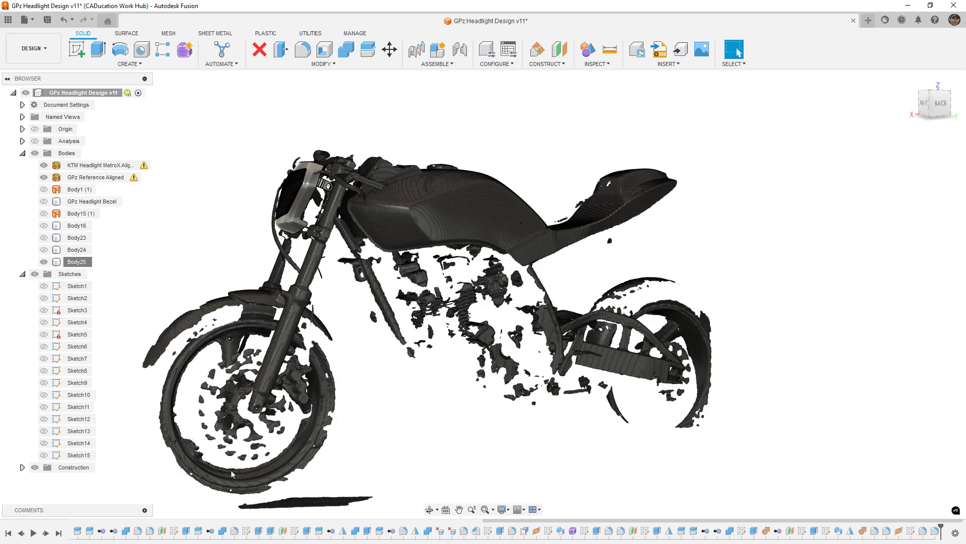
Step: Switch to Autodesk Fusion and hide GPz Reference Aligned and Body25, leaving only the KTM headlight scan displayed
{"action": "middle_click_drag", "start_coordinate": [450, 409], "coordinate": [577, 411]}
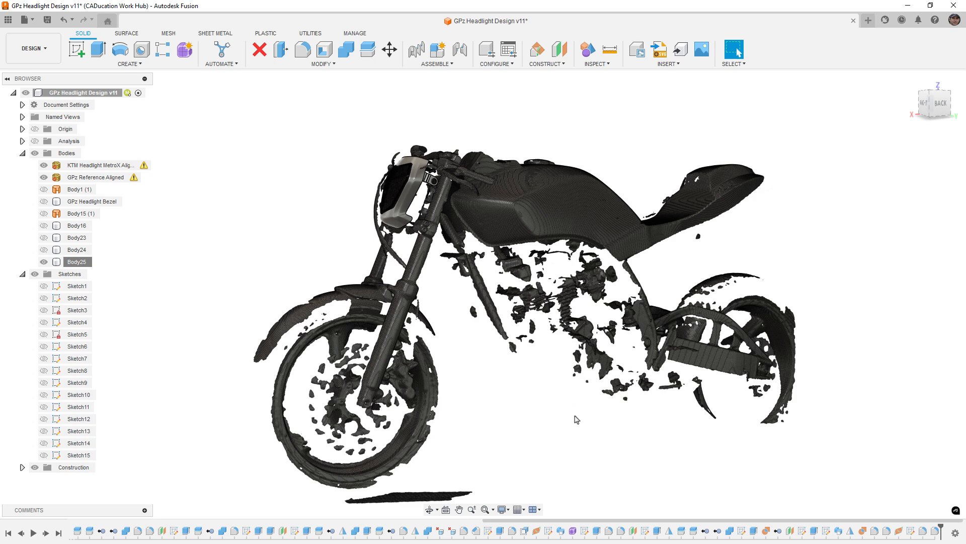
{"action": "left_click", "coordinate": [44, 177]}
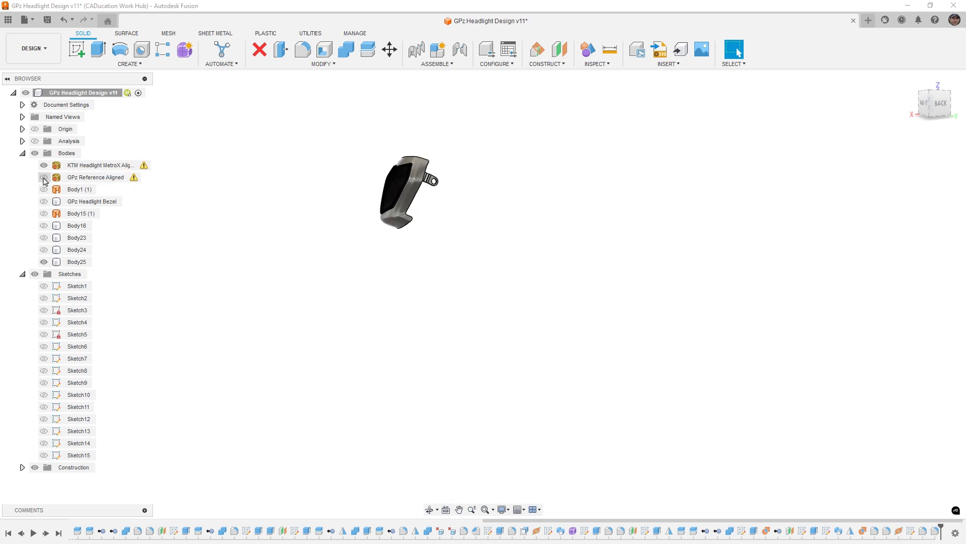
{"action": "left_click", "coordinate": [44, 261]}
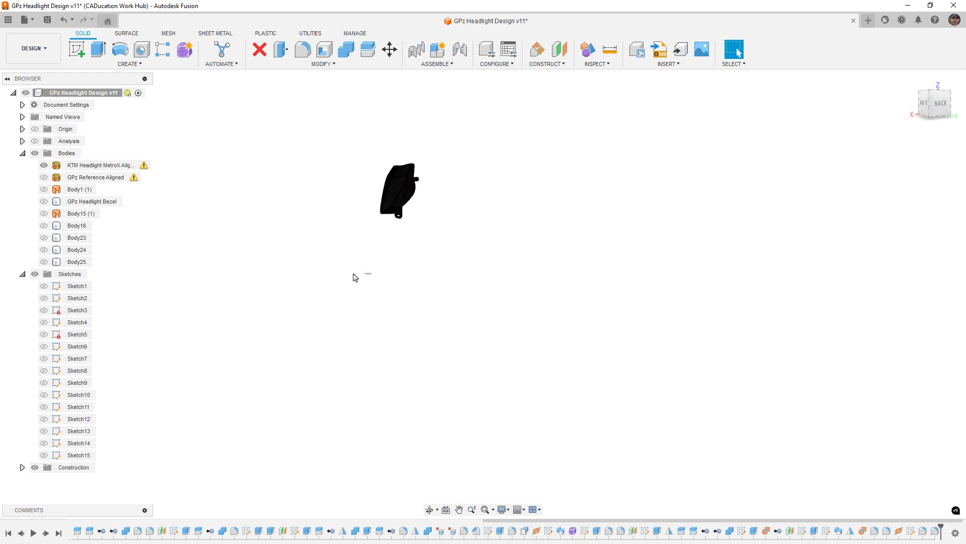
Step: Inspect the mounting posts on the back of the KTM headlight scan and show the GPz Headlight Bezel around it
{"action": "middle_click_drag", "start_coordinate": [462, 231], "coordinate": [440, 272]}
{"action": "scroll", "coordinate": [436, 228], "scroll_direction": "up", "scroll_amount": 1}
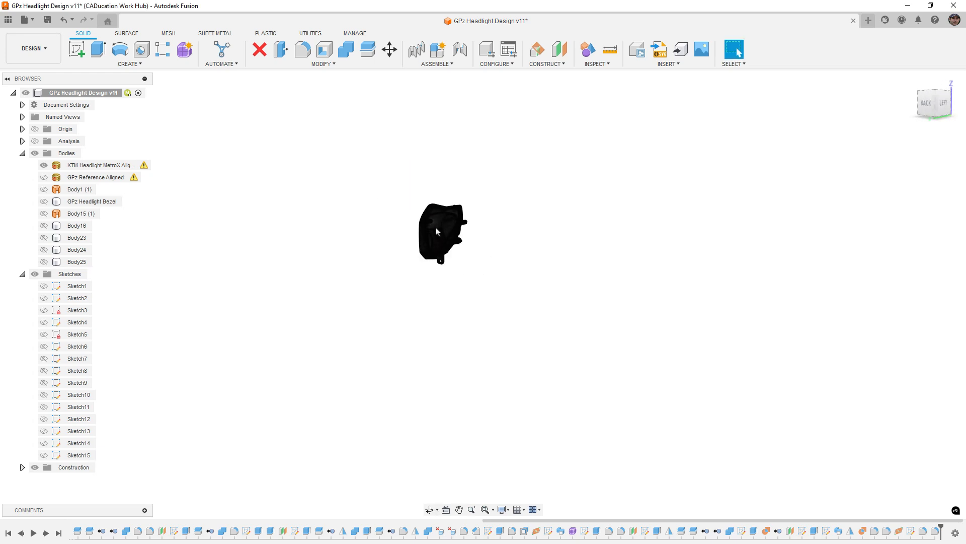
{"action": "scroll", "coordinate": [438, 219], "scroll_direction": "up", "scroll_amount": 10}
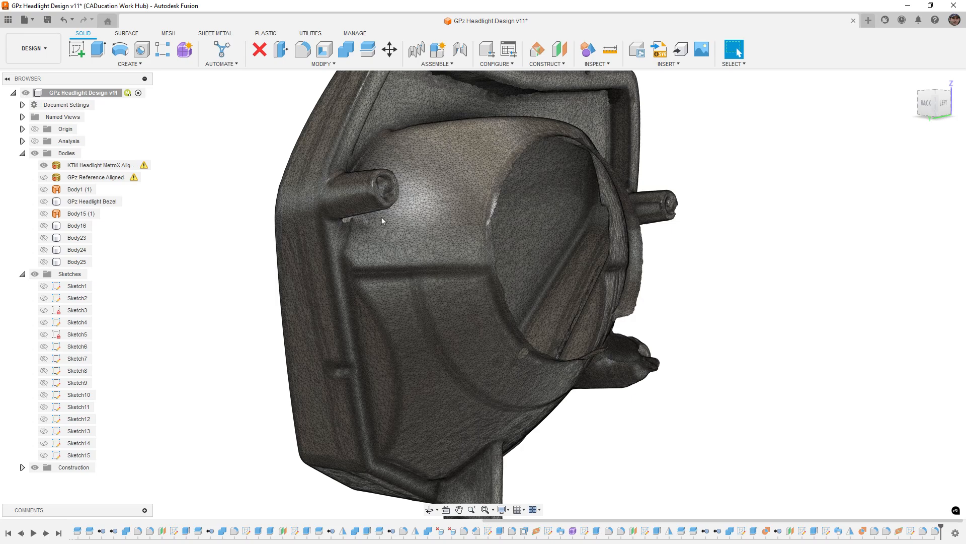
{"action": "middle_click_drag", "start_coordinate": [381, 263], "coordinate": [348, 280], "text": "shift"}
{"action": "left_click", "coordinate": [45, 203]}
{"action": "left_click", "coordinate": [45, 203]}
Step: Examine how the headlight scan sits inside the bezel from behind, close up at the mounting tabs, and from the front
{"action": "scroll", "coordinate": [451, 293], "scroll_direction": "down", "scroll_amount": 1}
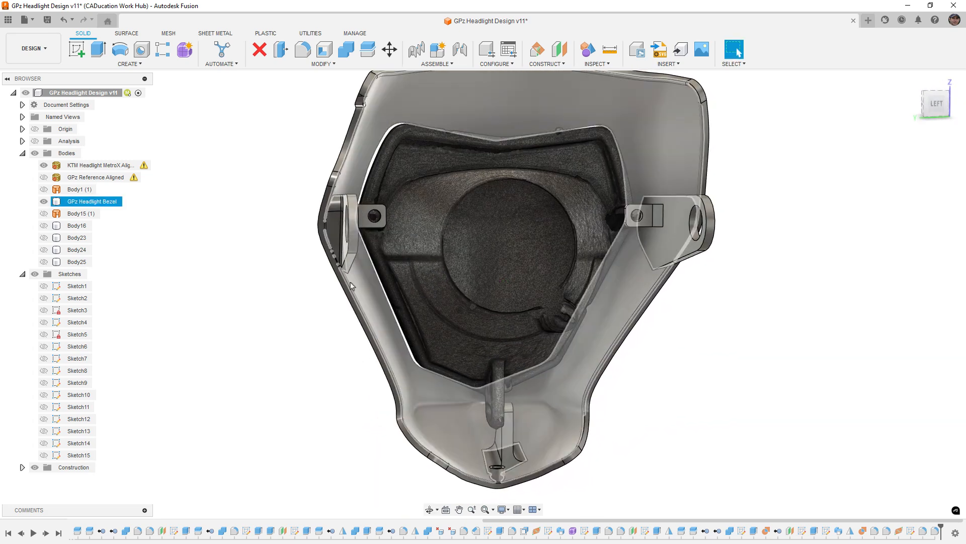
{"action": "scroll", "coordinate": [261, 328], "scroll_direction": "down", "scroll_amount": 3}
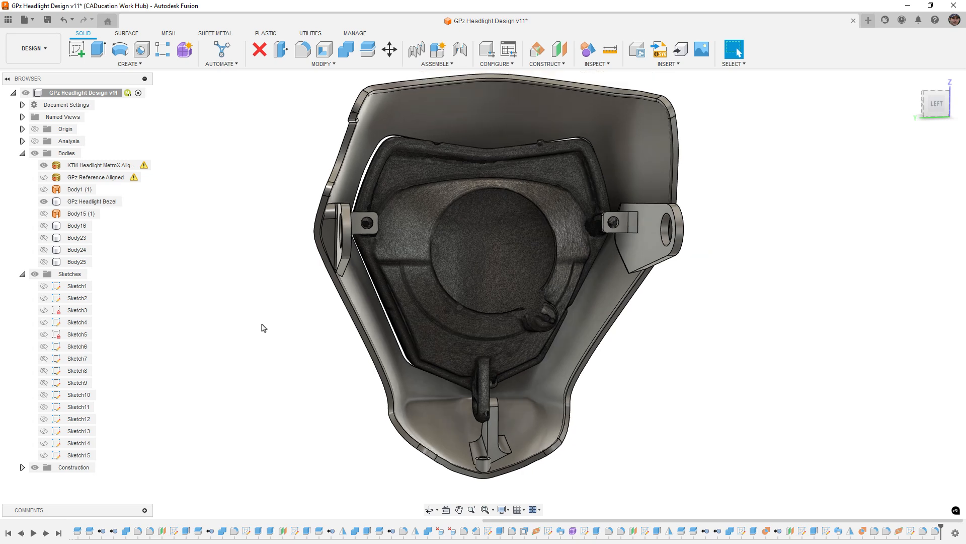
{"action": "middle_click_drag", "start_coordinate": [375, 368], "coordinate": [454, 308], "text": "shift"}
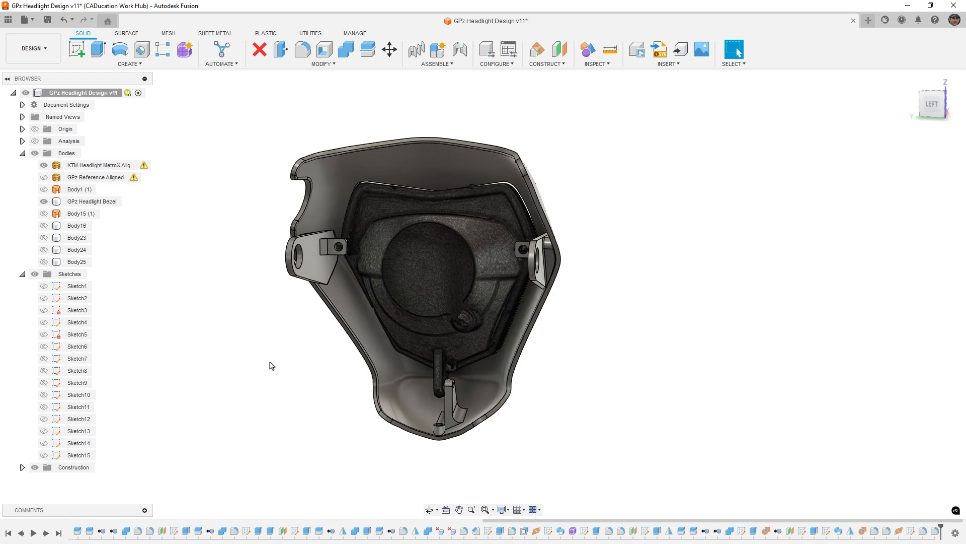
{"action": "scroll", "coordinate": [505, 294], "scroll_direction": "down", "scroll_amount": 1}
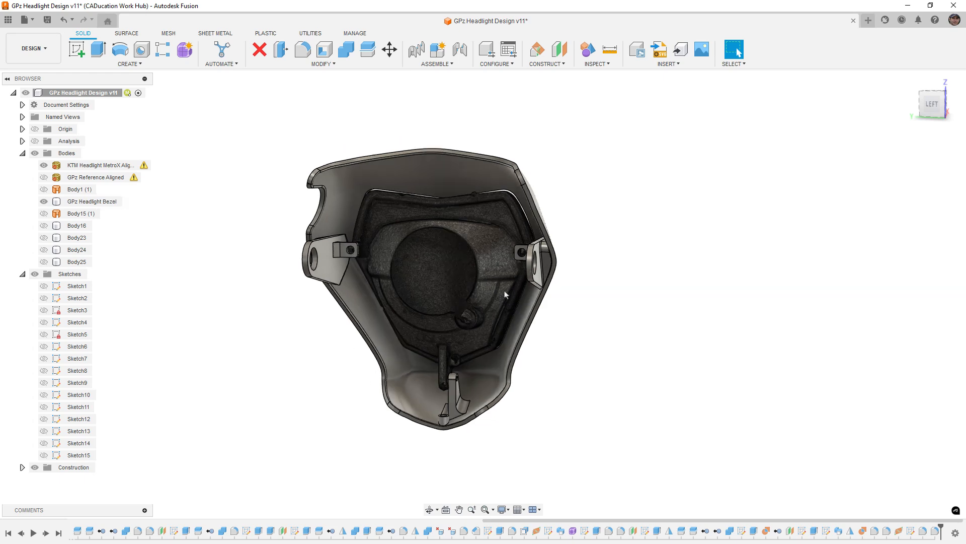
{"action": "scroll", "coordinate": [507, 288], "scroll_direction": "up", "scroll_amount": 5}
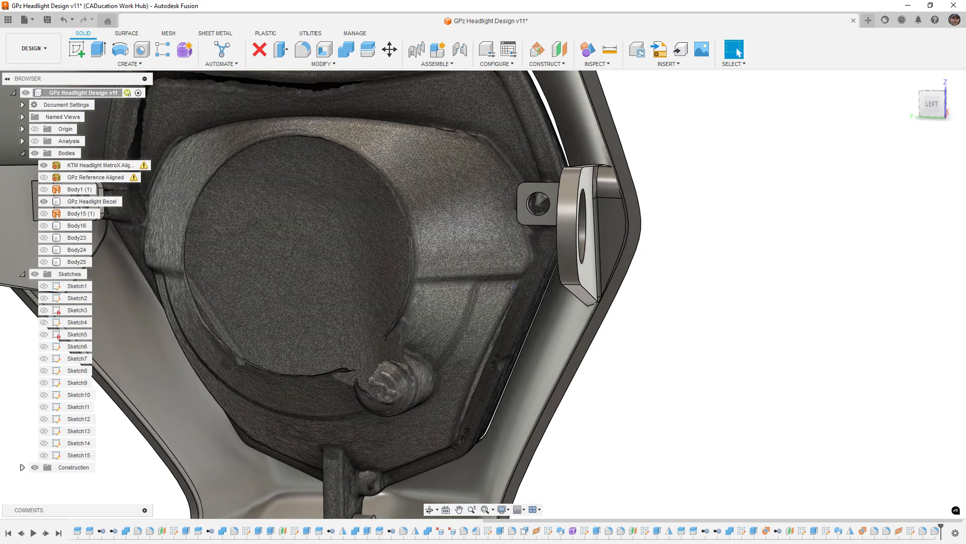
{"action": "middle_click_drag", "start_coordinate": [509, 262], "coordinate": [547, 268], "text": "shift"}
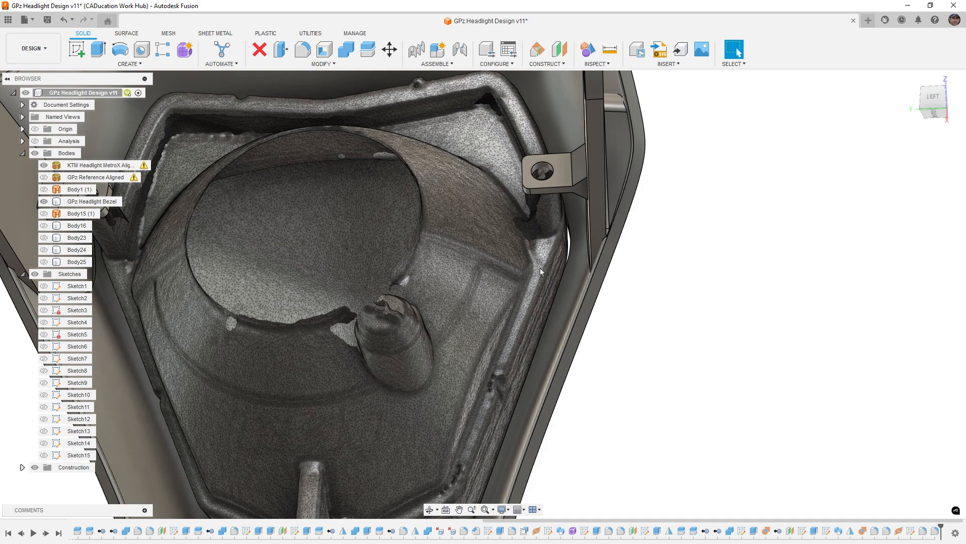
{"action": "scroll", "coordinate": [532, 276], "scroll_direction": "down", "scroll_amount": 4}
{"action": "scroll", "coordinate": [529, 281], "scroll_direction": "down", "scroll_amount": 3}
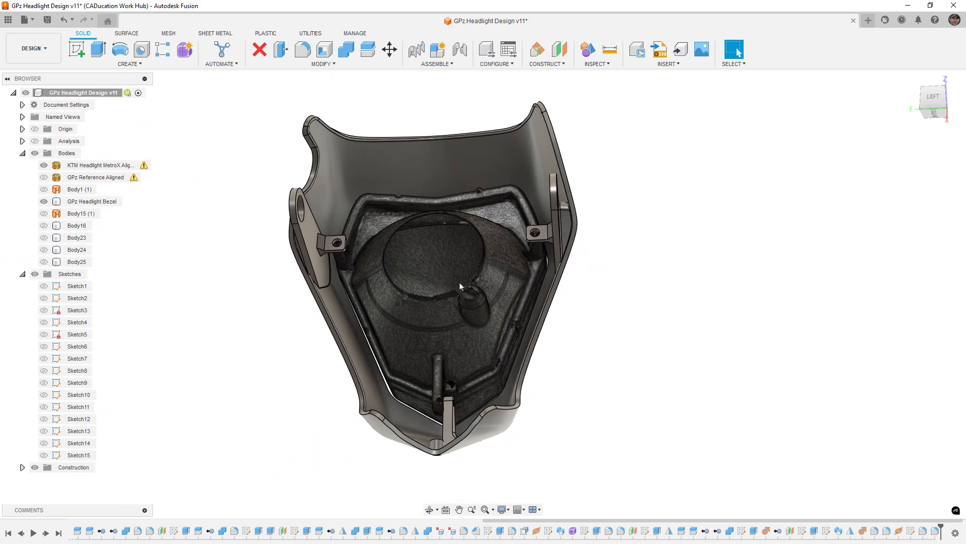
{"action": "middle_click_drag", "start_coordinate": [530, 281], "coordinate": [664, 302], "text": "shift"}
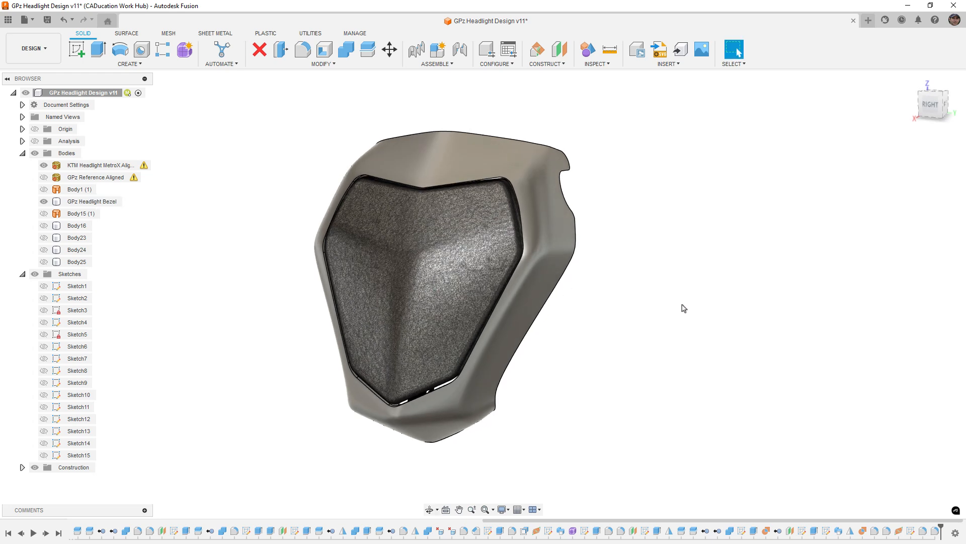